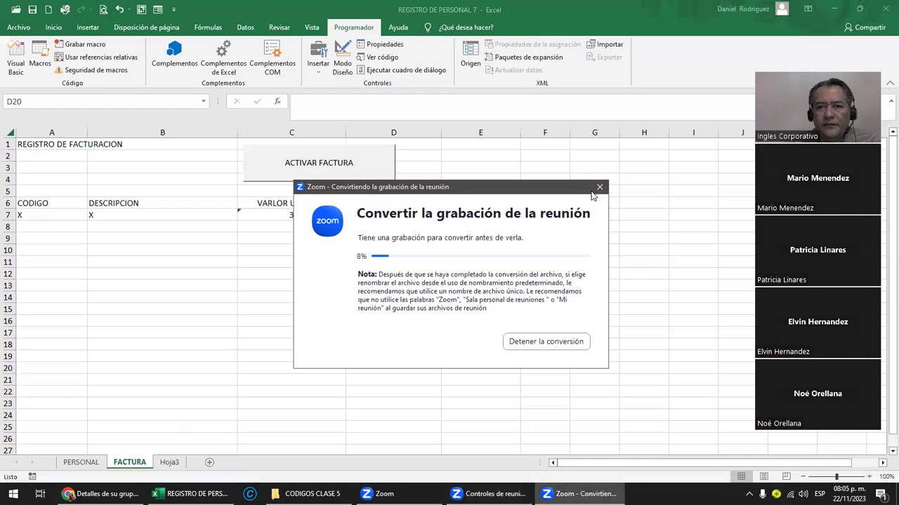
- Clear away Chrome, the invoice workbook and File Explorer, then open REGISTRO DE PERSONAL 8
click(823, 15)
click(708, 53)
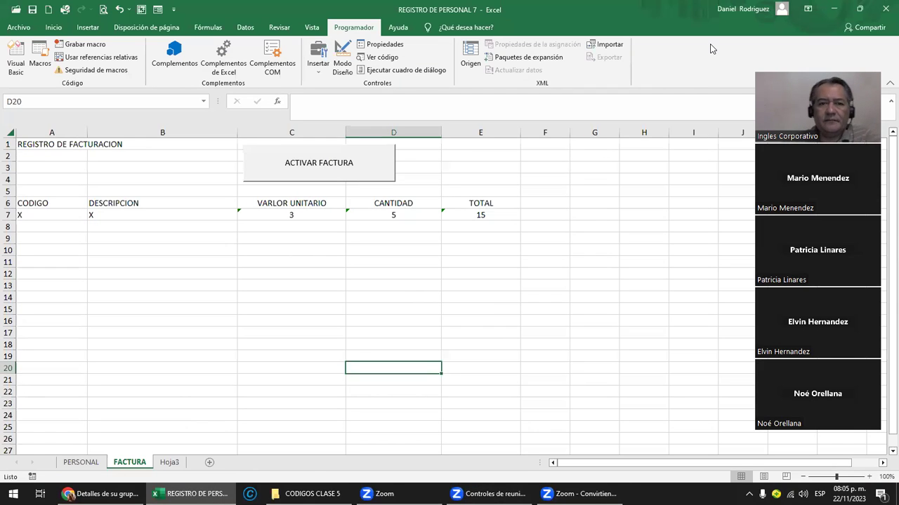
click(887, 8)
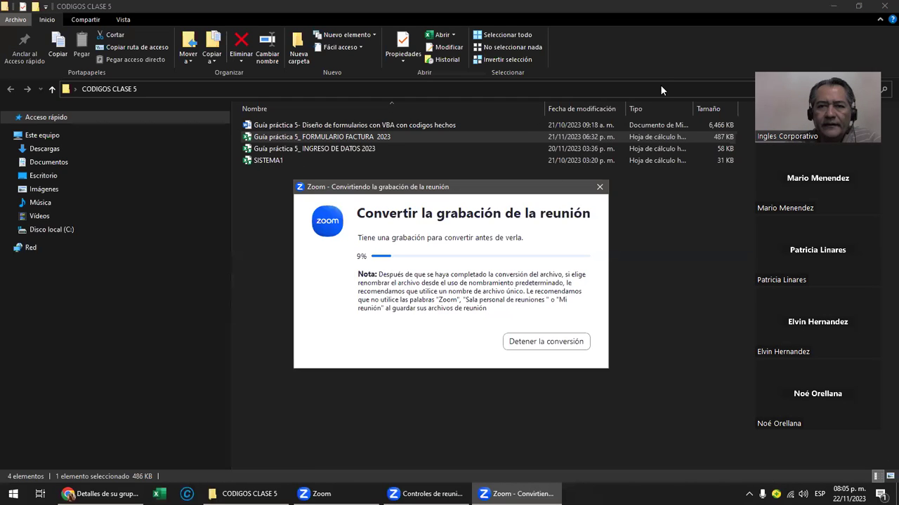
click(884, 6)
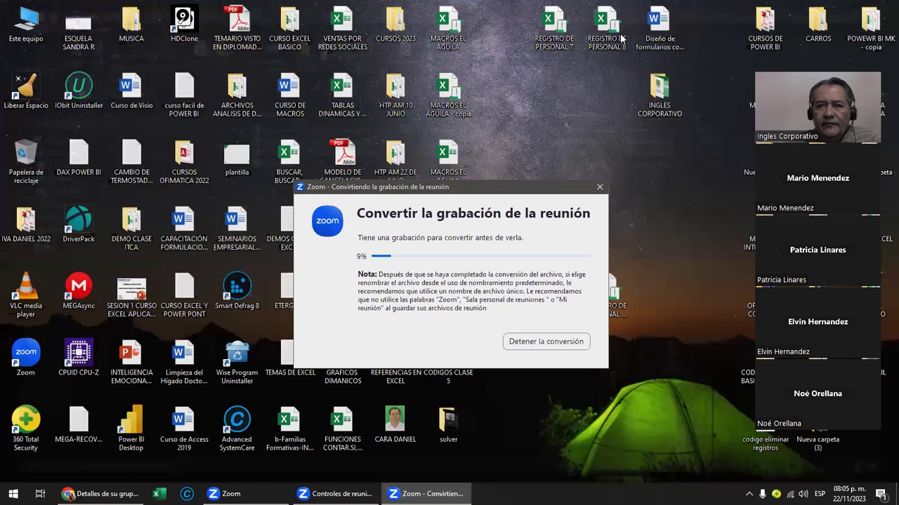
drag(621, 36, 567, 104)
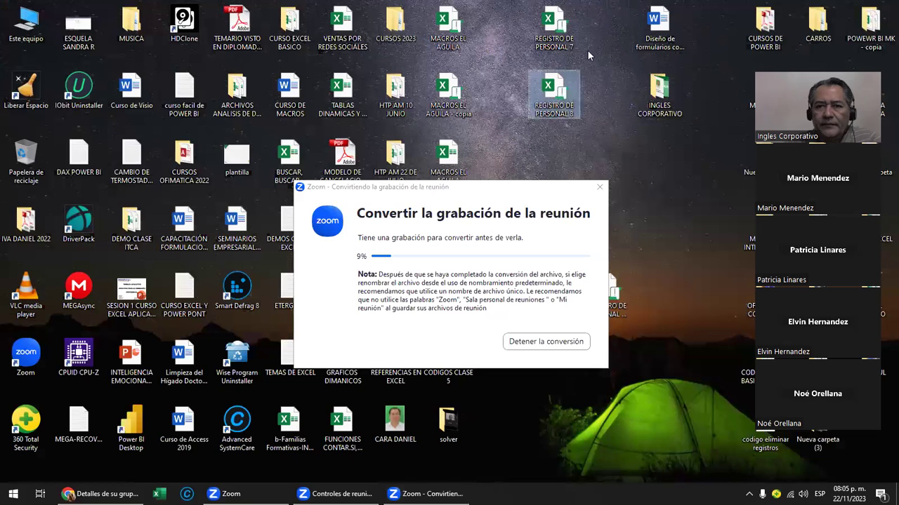
double_click(554, 94)
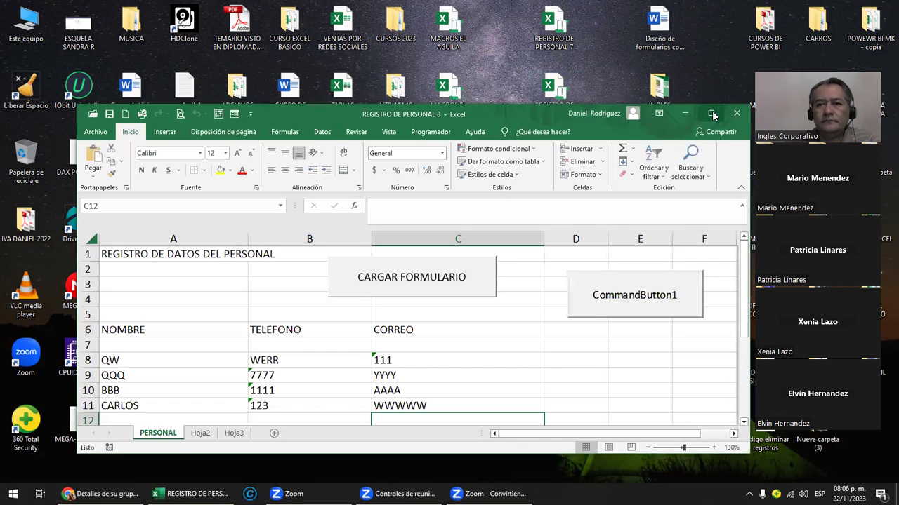
- Maximize the register and inspect the CARGAR FORMULARIO button and employee records A7:C11
click(712, 114)
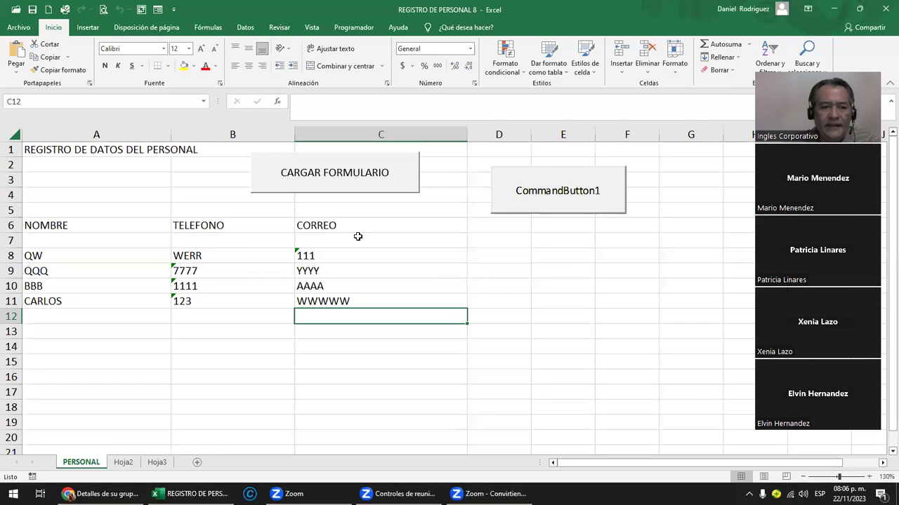
ctrl+click(333, 170)
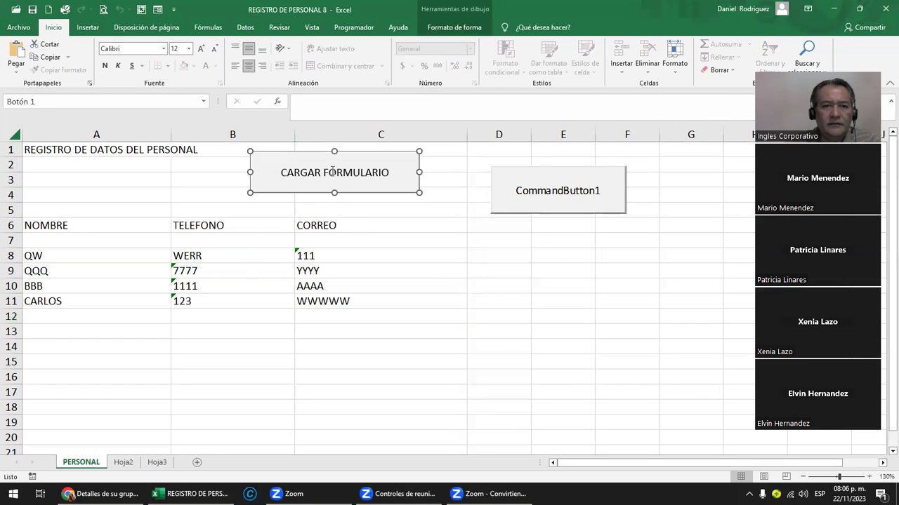
click(444, 238)
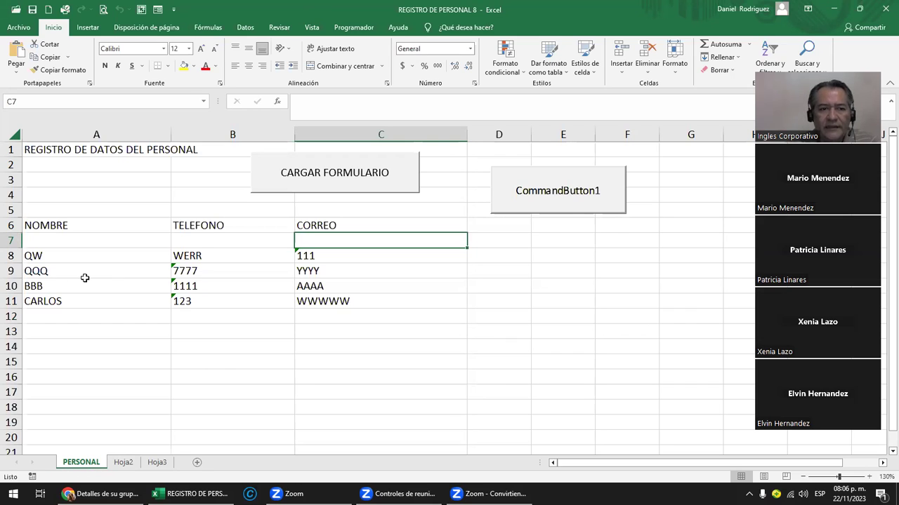
drag(50, 246, 318, 302)
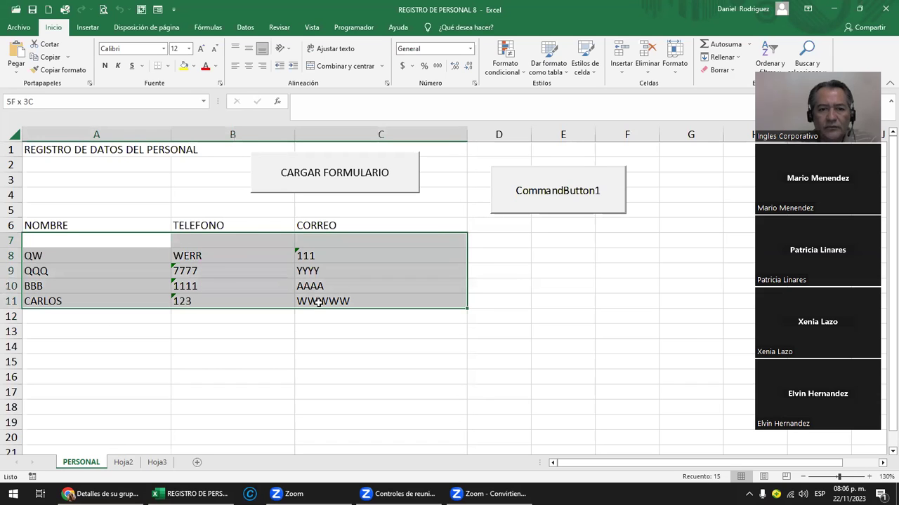
click(341, 254)
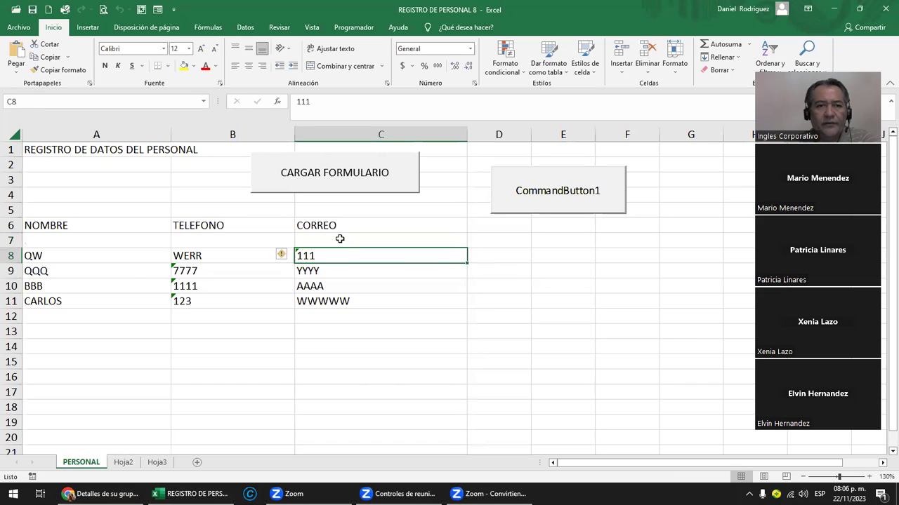
click(353, 28)
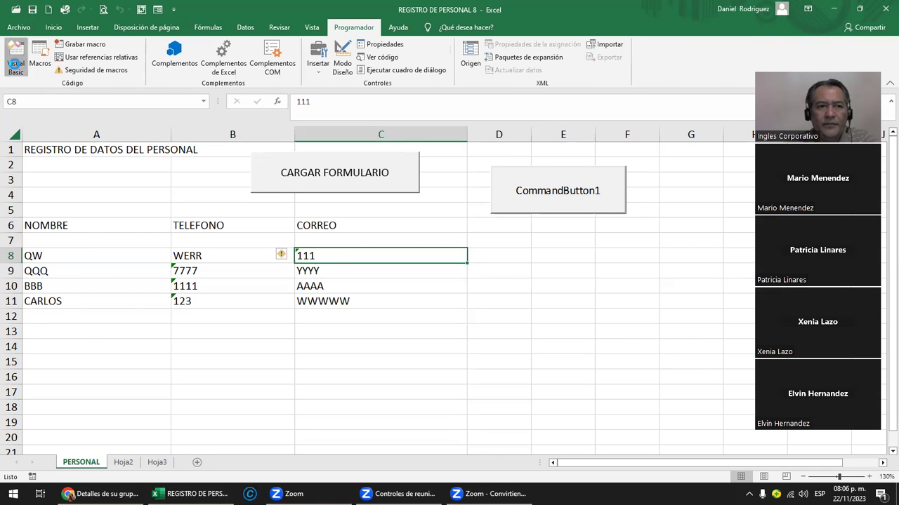
- In the VBA editor, open the PERSONAL UserForm under Formularios and run it, moving it aside
click(15, 63)
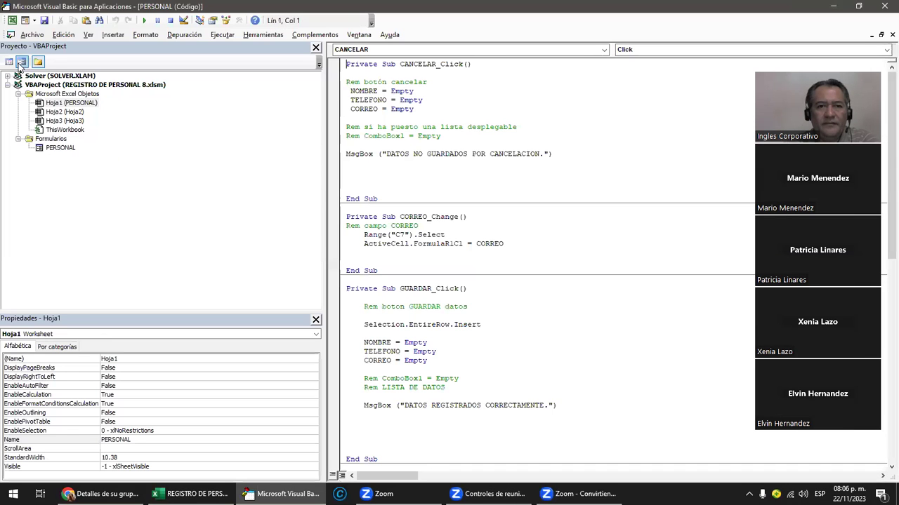
click(63, 148)
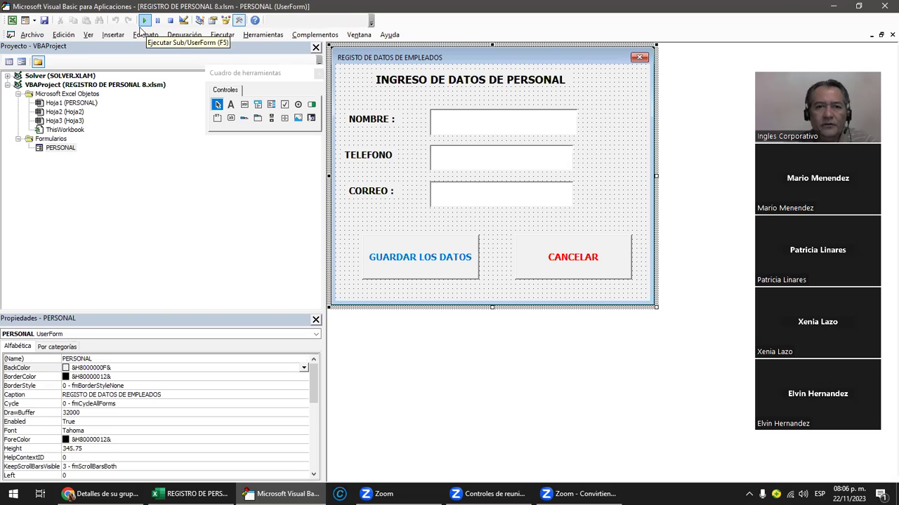
click(143, 21)
drag(429, 125, 492, 126)
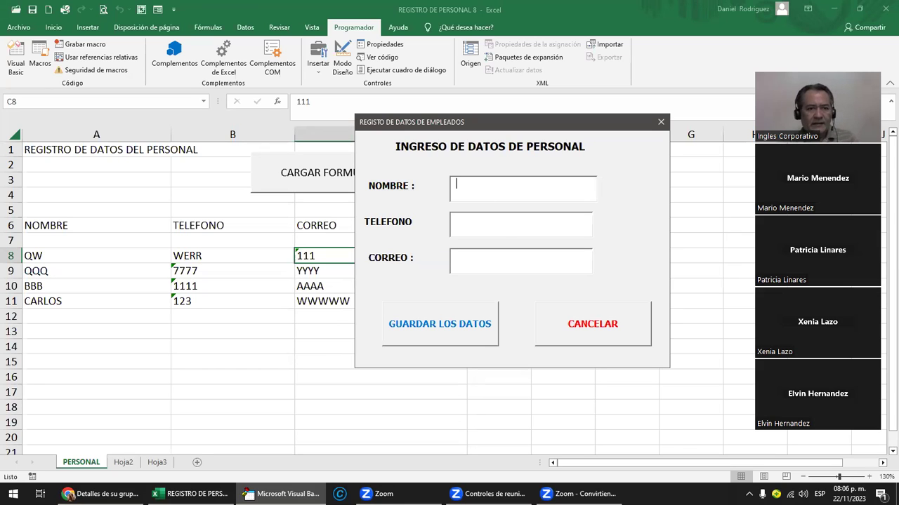
- Enter NOMBRE AA, TELEFONO 111, CORREO FFF, save the record and close the form
text(AA)
key(Tab)
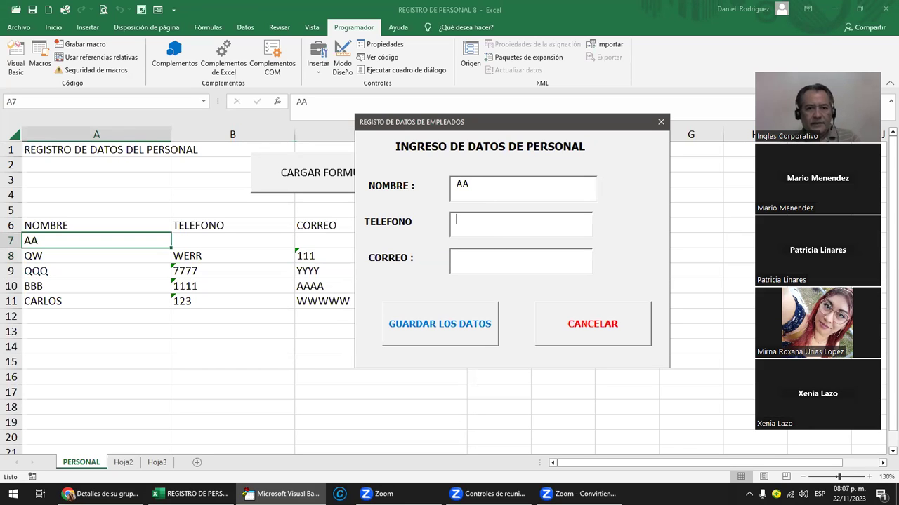
text(111)
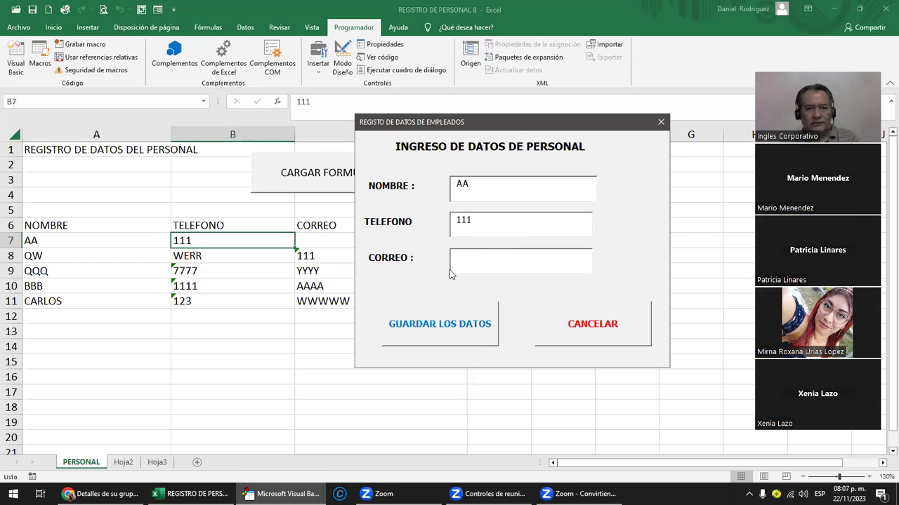
click(450, 269)
text(FFF)
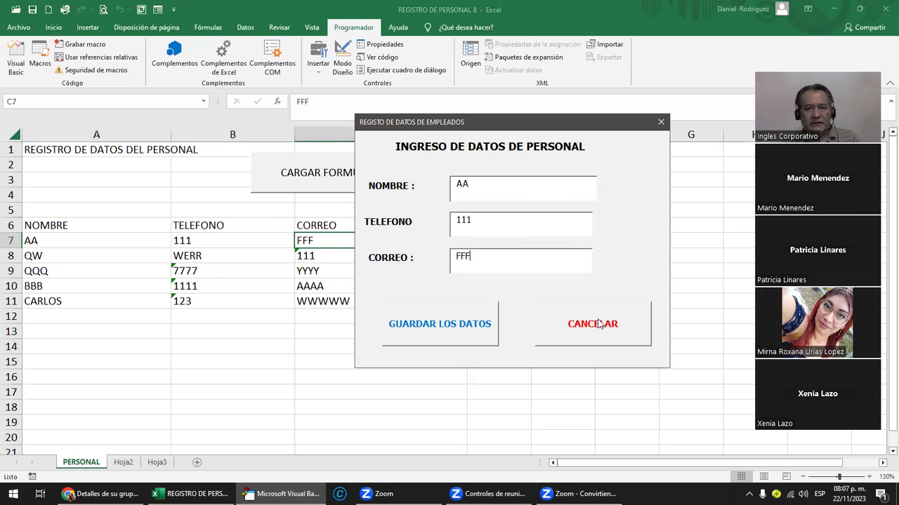
click(598, 324)
click(596, 328)
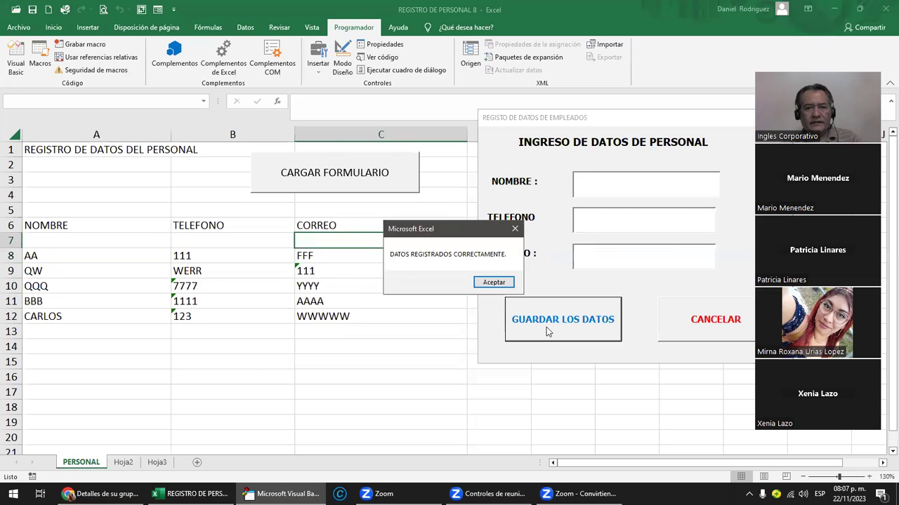
click(494, 282)
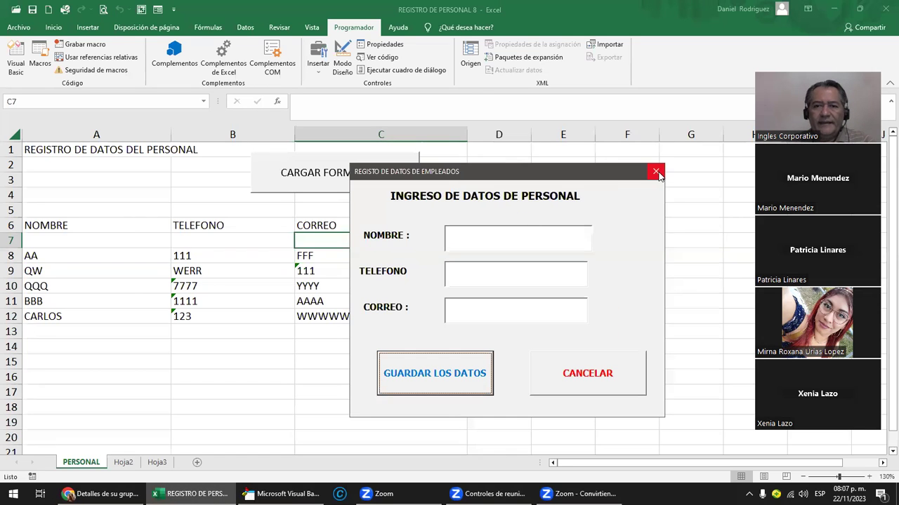
click(656, 171)
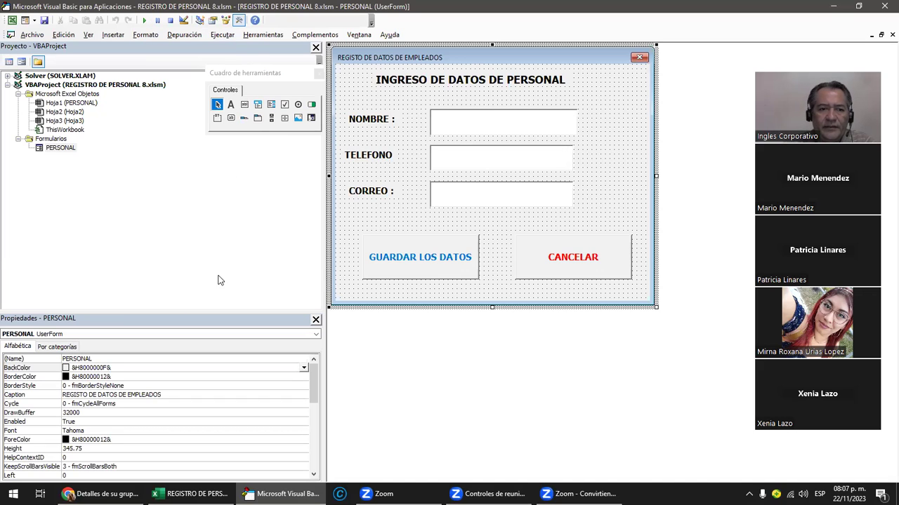
- Select the form's (Name) property value PERSONAL in the Properties window
click(93, 359)
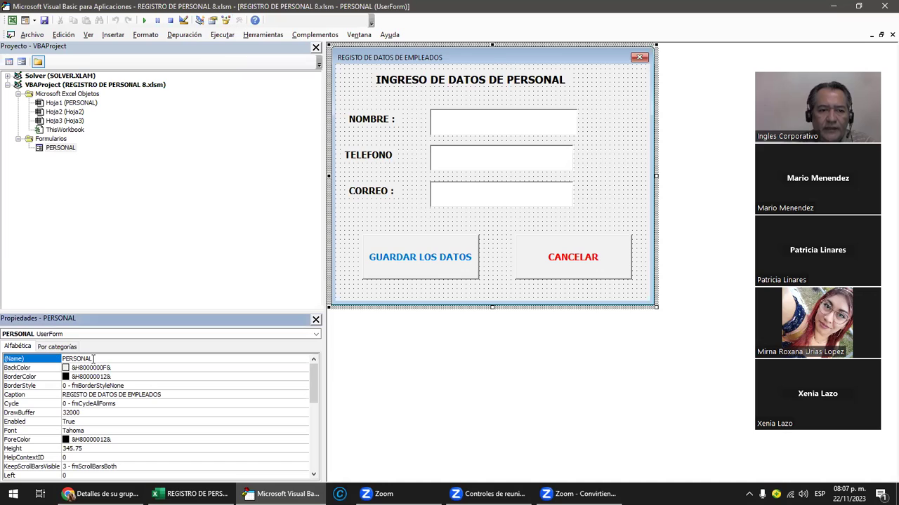
drag(94, 360, 13, 361)
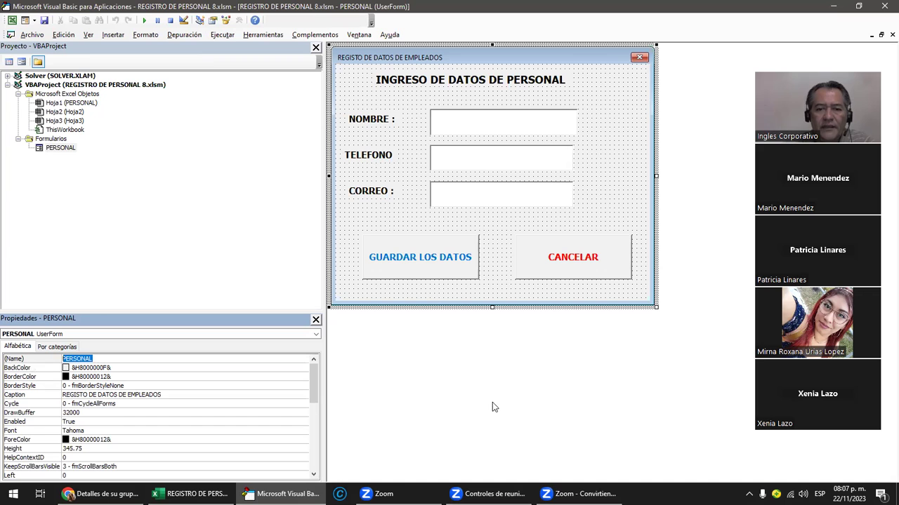
mouse_move(384, 493)
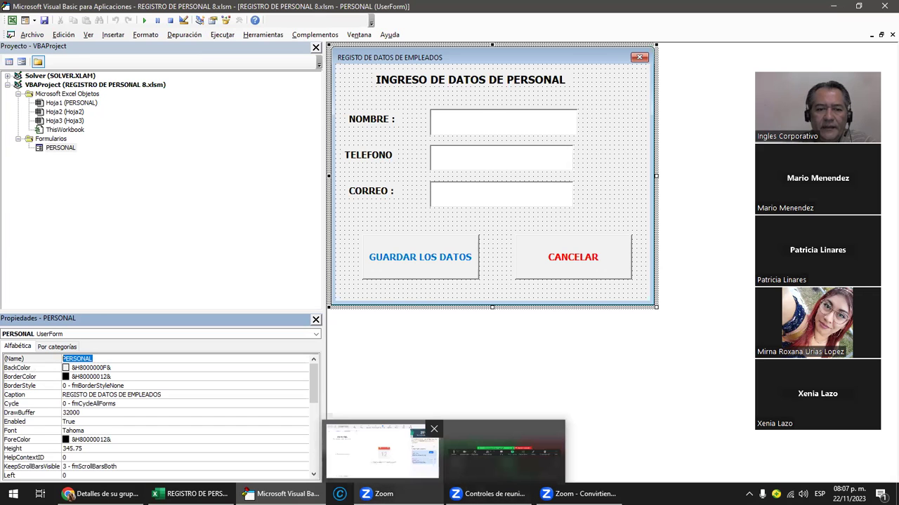
- Minimize the VBA editor and Excel, then open 'Diseño de formularios con VBA con codigos hechos'
click(833, 7)
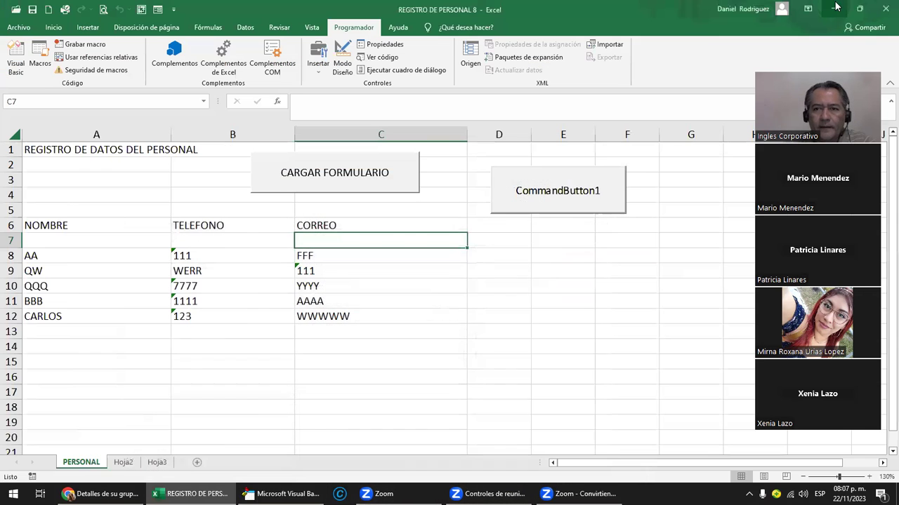
click(835, 6)
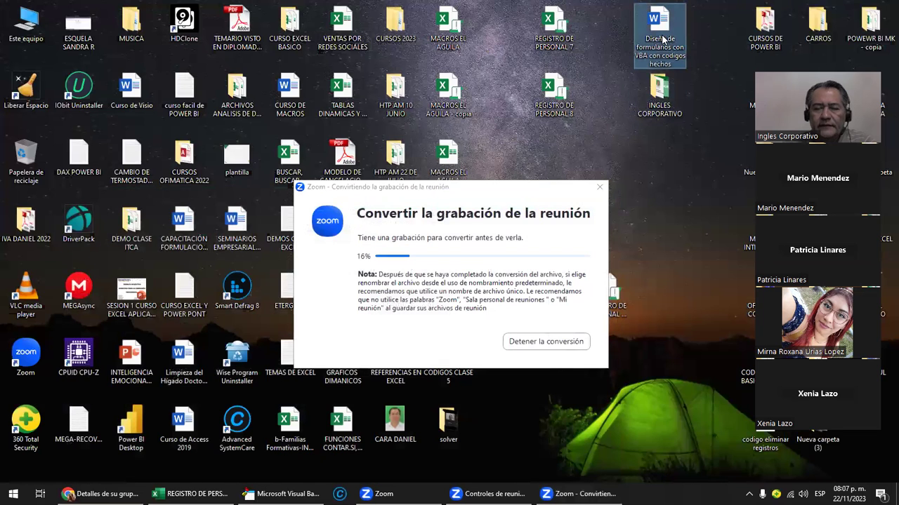
double_click(662, 40)
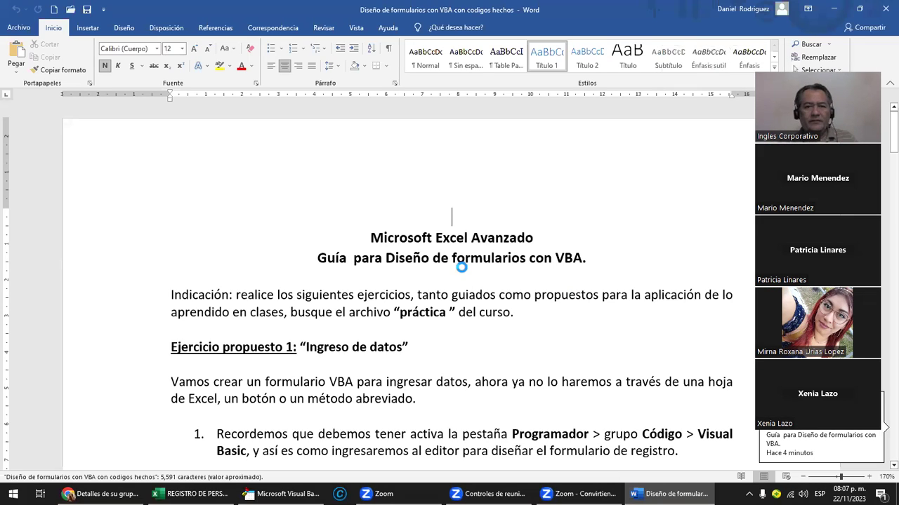
- Scroll the Word guide to the Sub ABRIR_FORMULARIOPERSONAL() code on page 16
scroll(460, 270, down, 5)
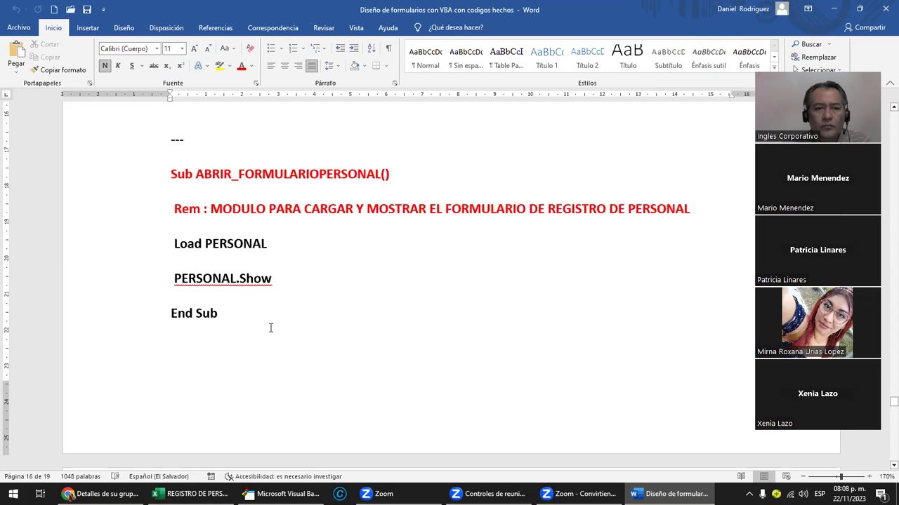
scroll(271, 326, down, 5)
scroll(273, 324, up, 6)
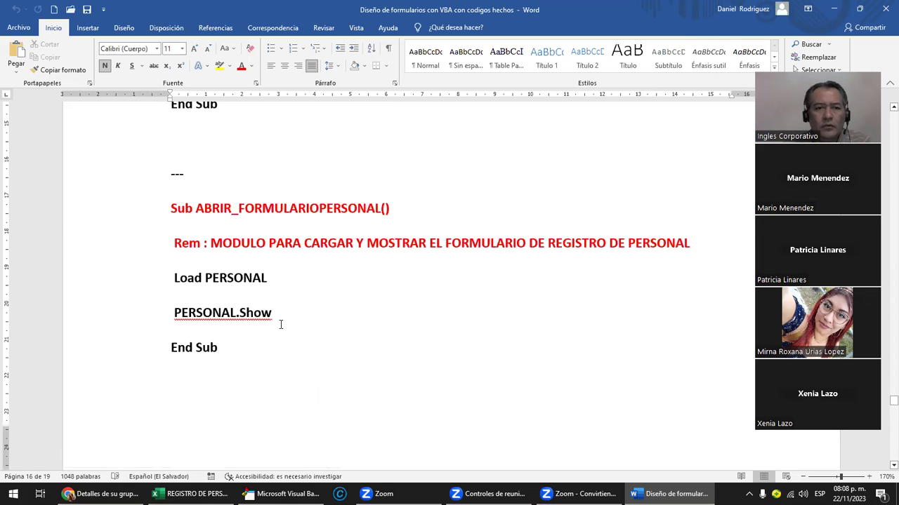
scroll(201, 254, down, 1)
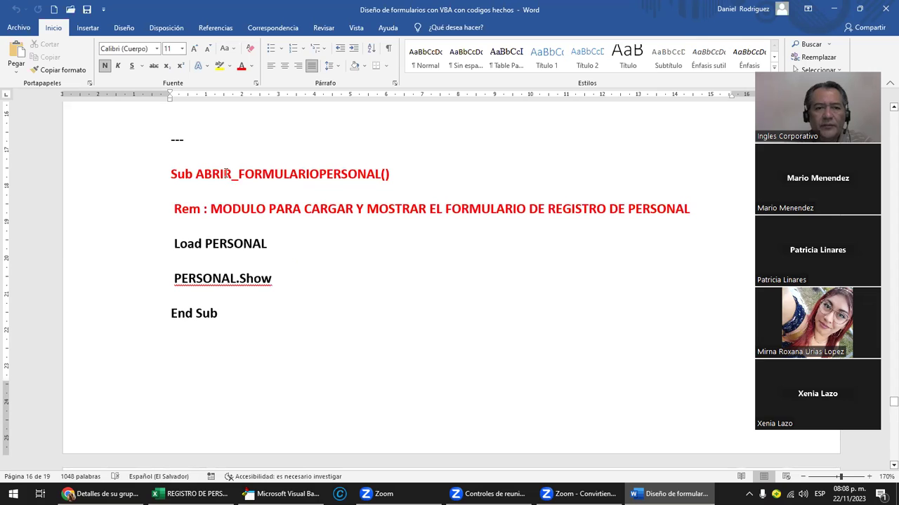
- Highlight the ABRIR_FORMULARIOPERSONAL() macro name, then the Load PERSONAL and PERSONAL.Show lines
double_click(237, 173)
drag(368, 165, 393, 169)
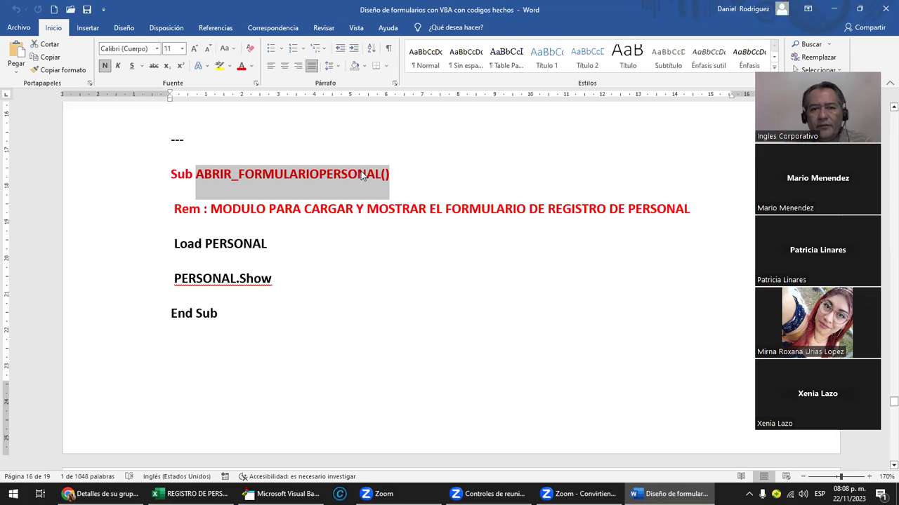
click(212, 176)
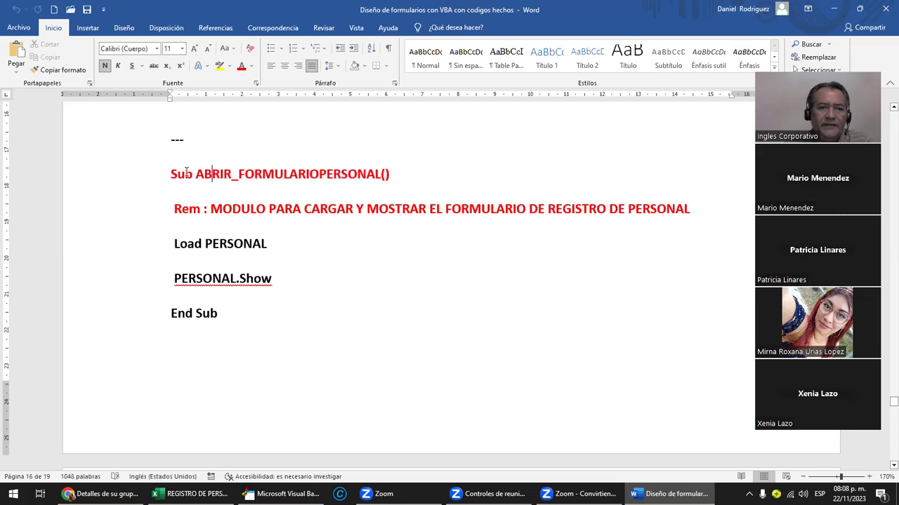
mouse_move(197, 174)
mouse_down()
mouse_move(393, 177)
mouse_move(172, 175)
mouse_up()
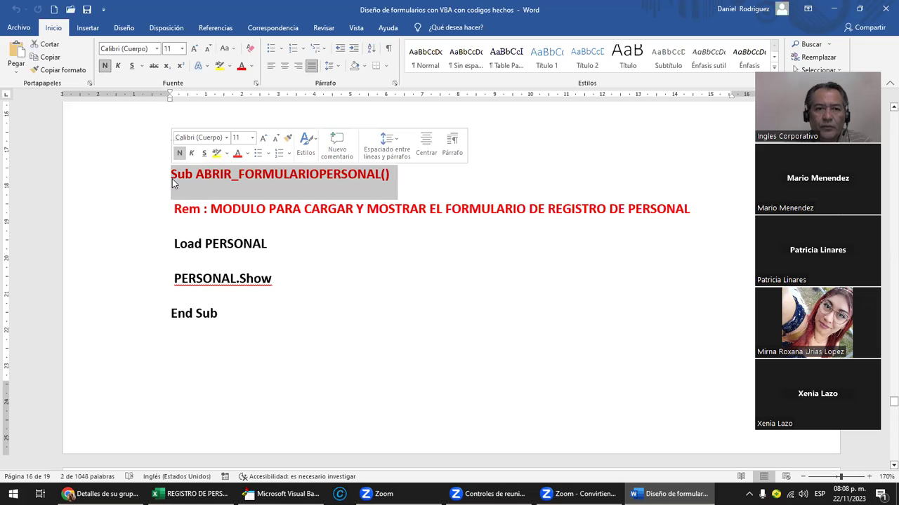
click(195, 174)
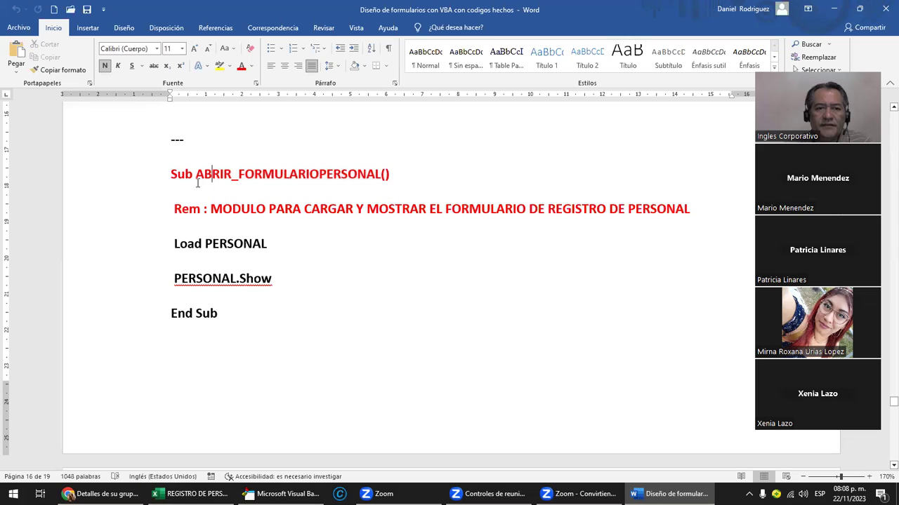
drag(223, 170, 398, 174)
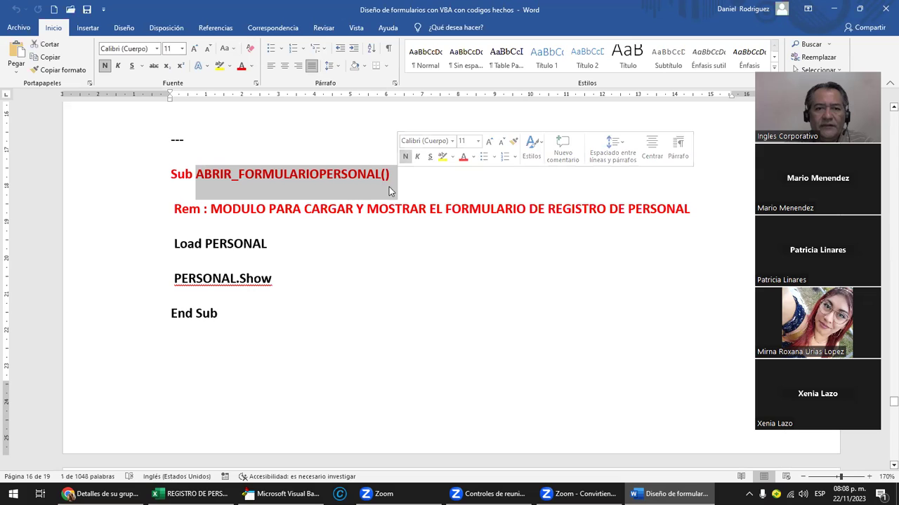
click(347, 237)
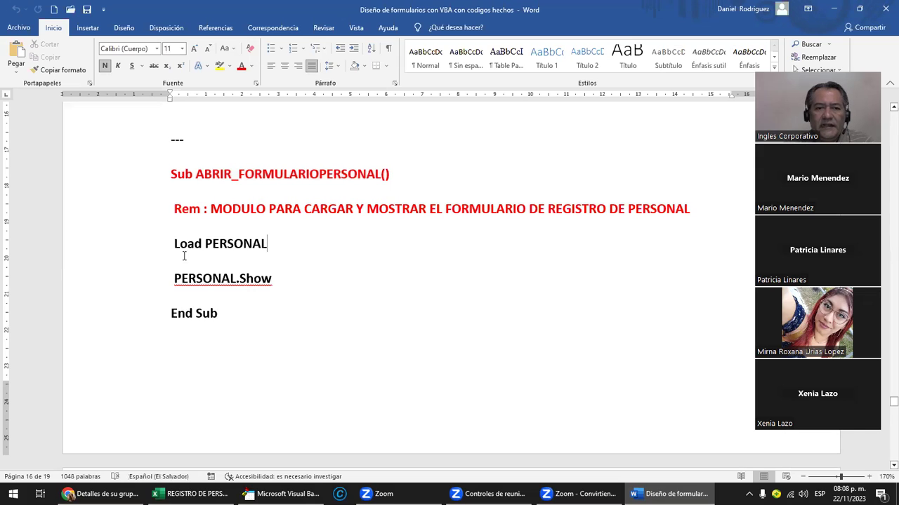
drag(175, 244, 205, 242)
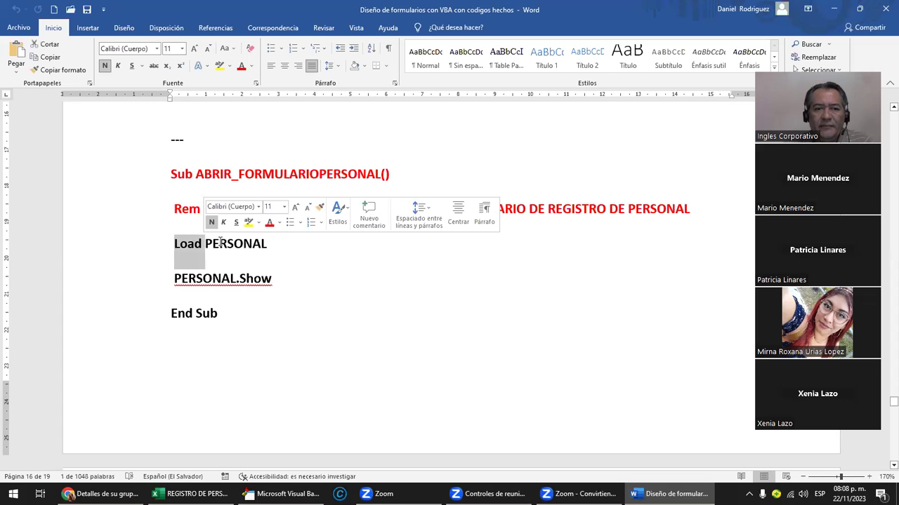
click(282, 243)
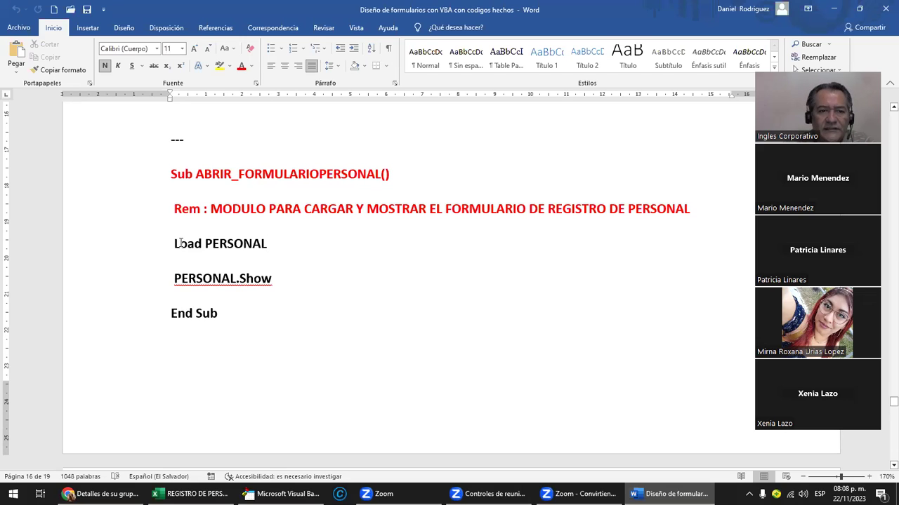
drag(172, 244, 296, 298)
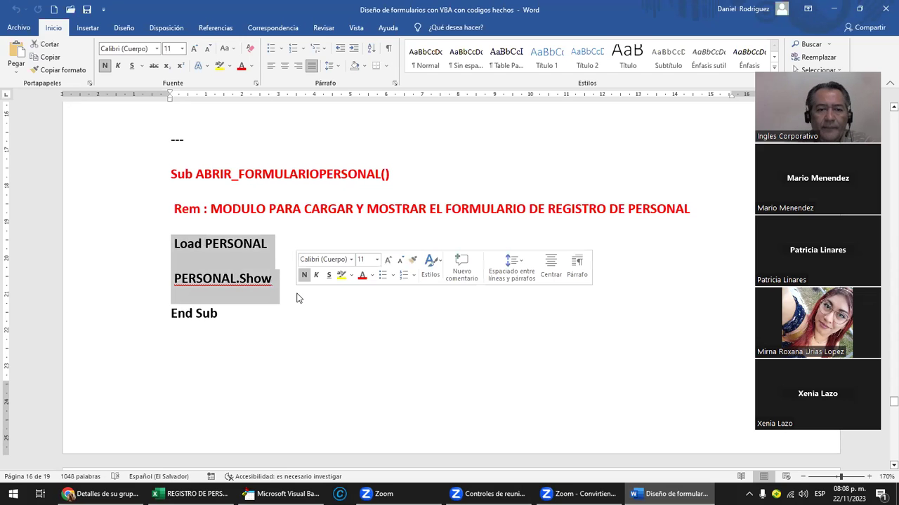
- Add a new line below PERSONAL.Show reading 'REM CERRAR FORMULARIO UNLOAD/ END'
click(281, 290)
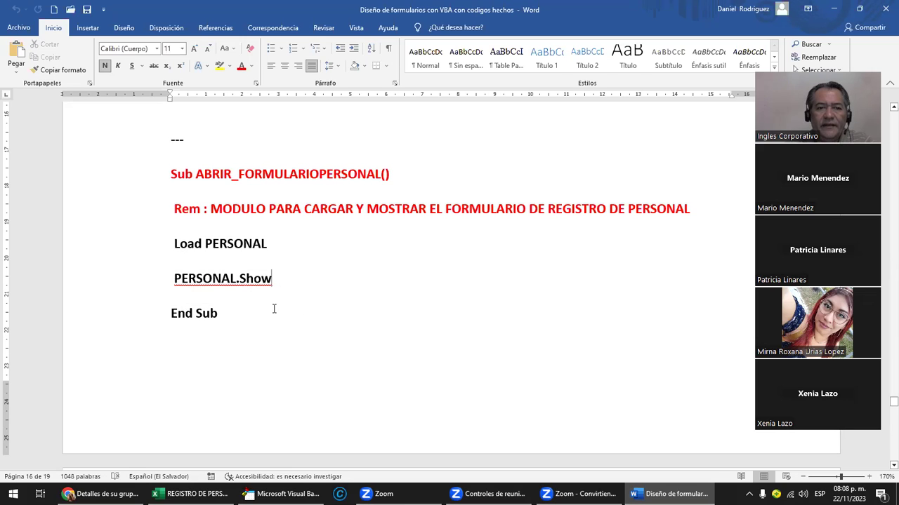
key(Return)
key(Return)
key(Return)
key(Return)
text(RE)
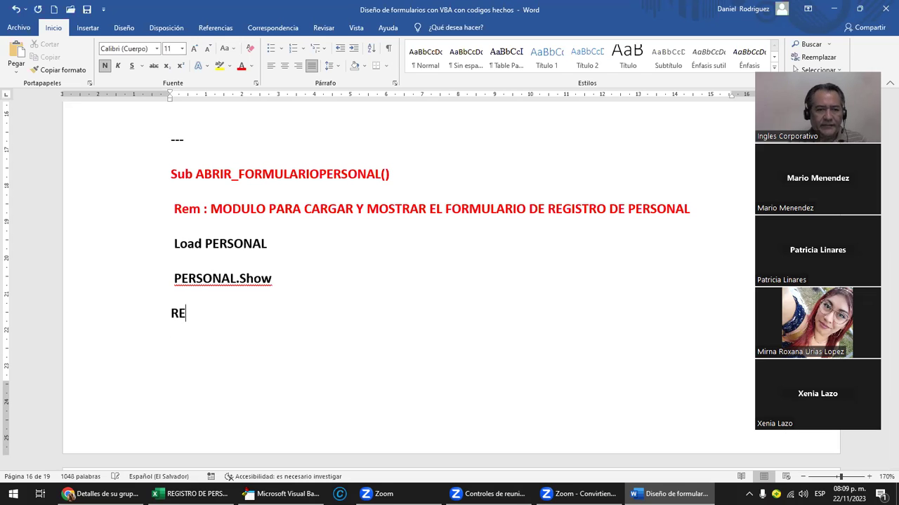
text(M )
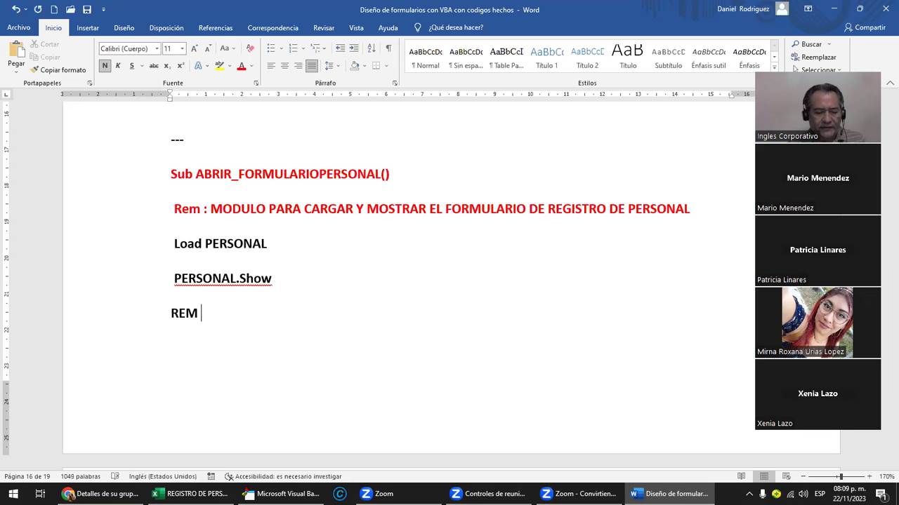
text(CERRAR)
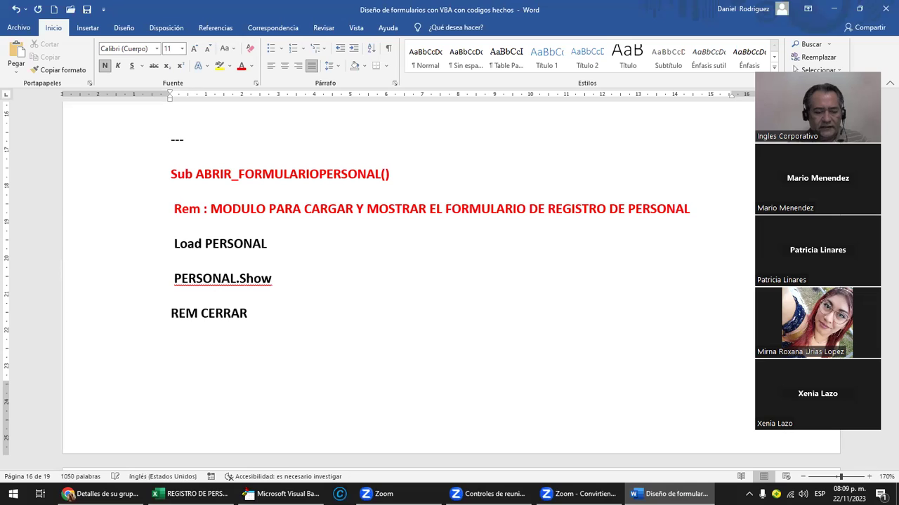
text( FORMULARIO )
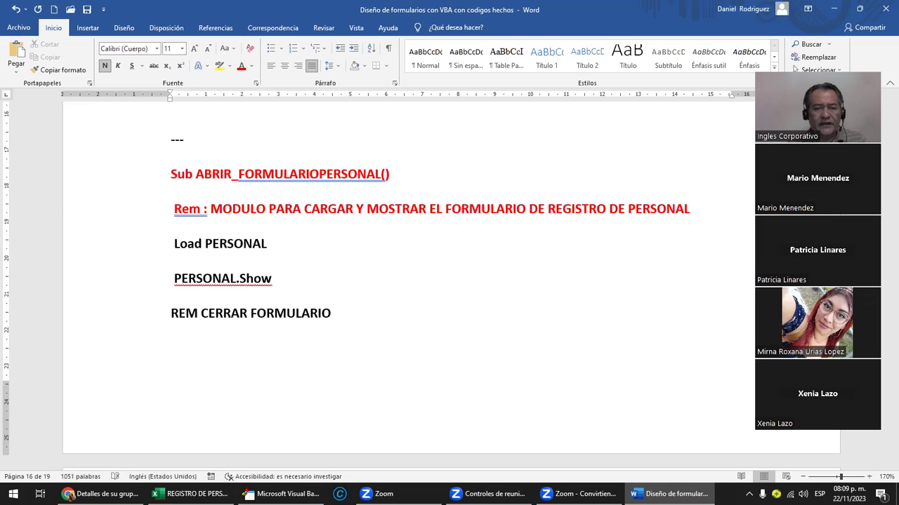
text(UN)
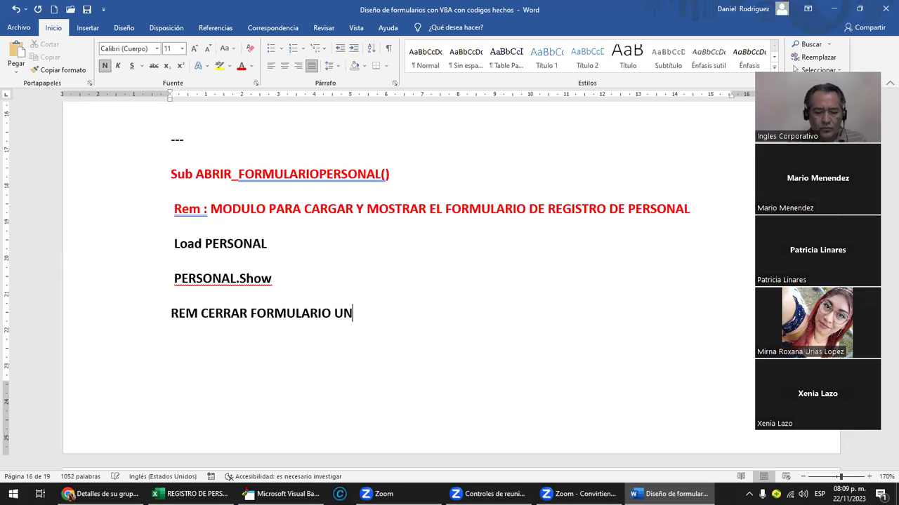
text(LOAD)
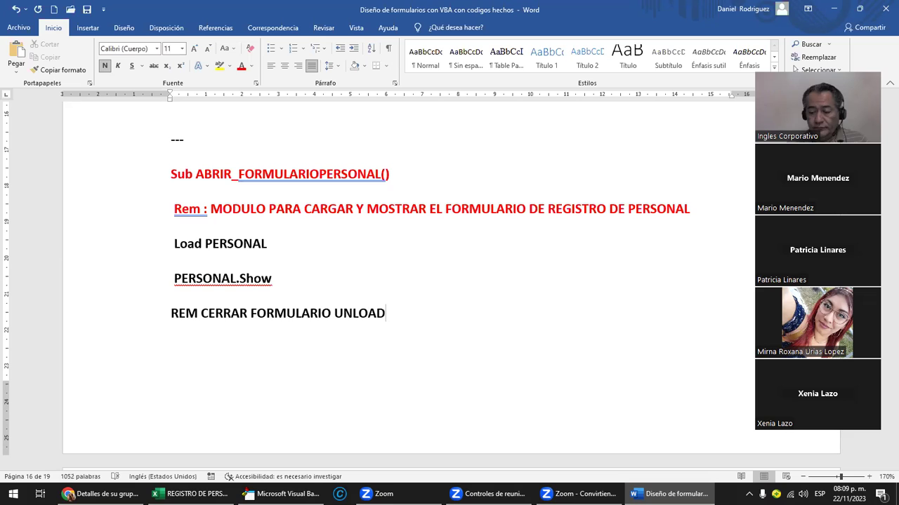
text(/ END)
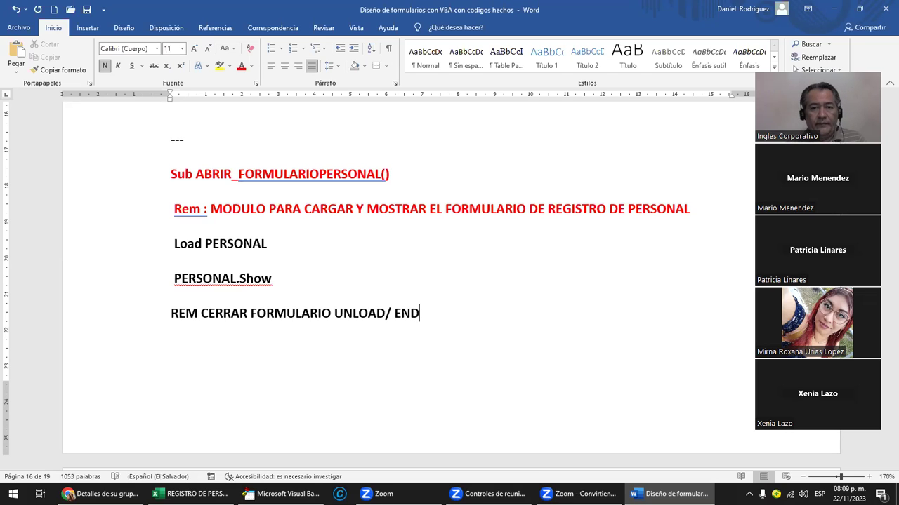
- Highlight UNLOAD/ END in the new note, then select the macro lines from Rem through End Sub
scroll(302, 335, down, 1)
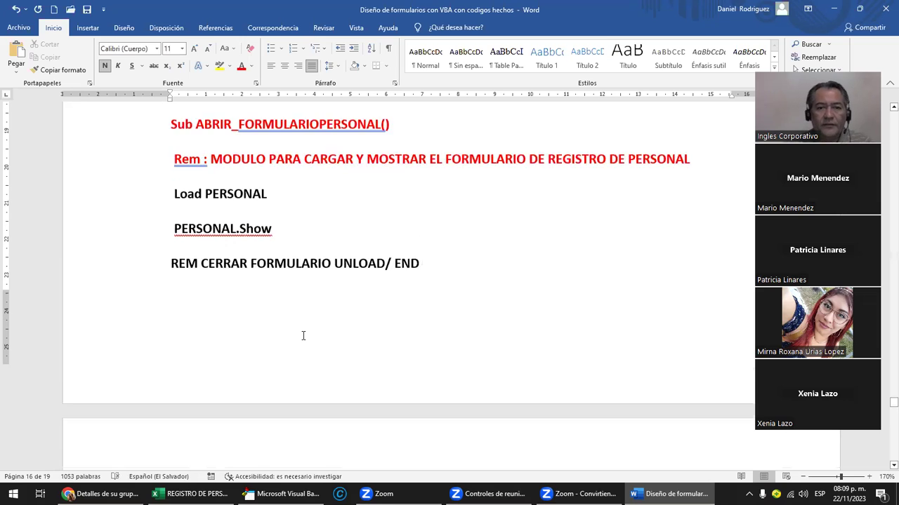
scroll(303, 335, down, 1)
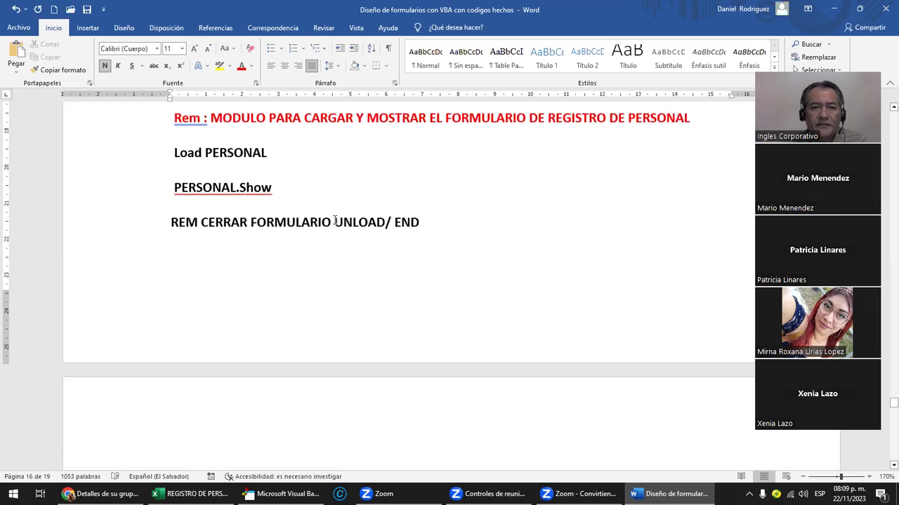
drag(340, 222, 426, 215)
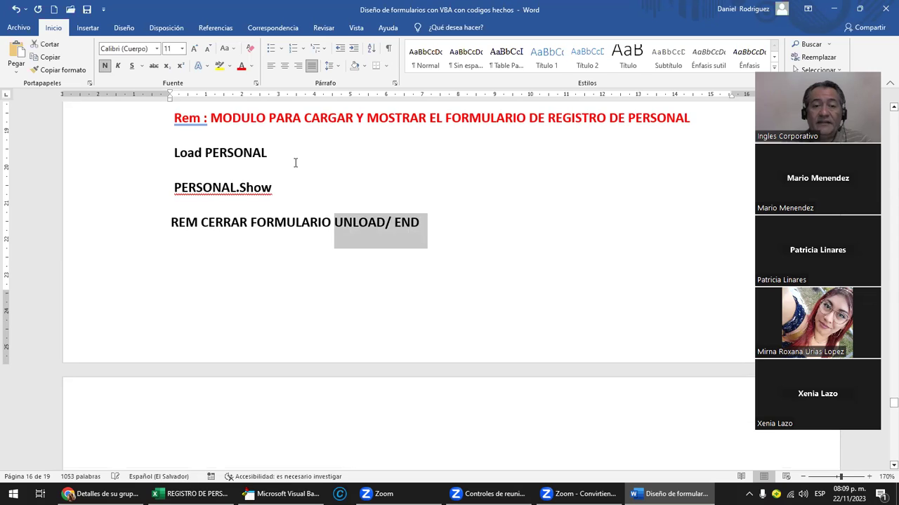
click(387, 220)
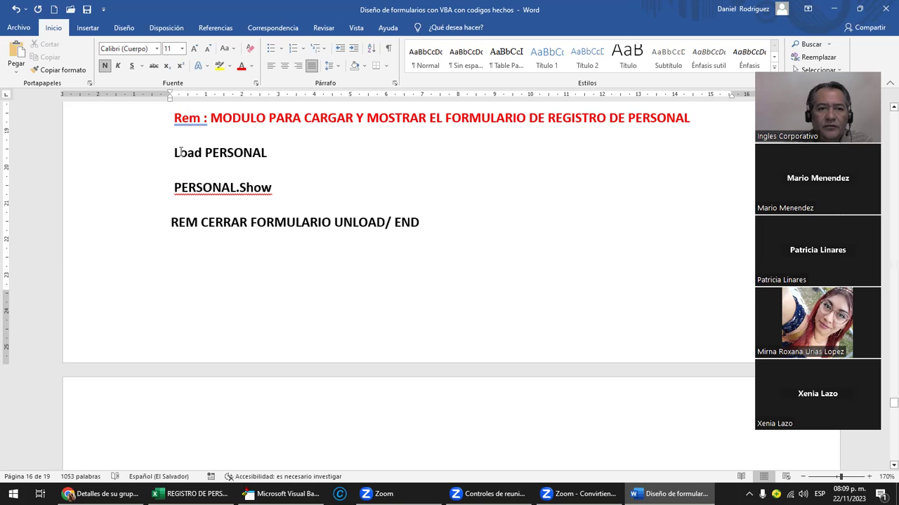
mouse_move(173, 116)
mouse_down()
mouse_move(374, 430)
mouse_move(261, 379)
mouse_up()
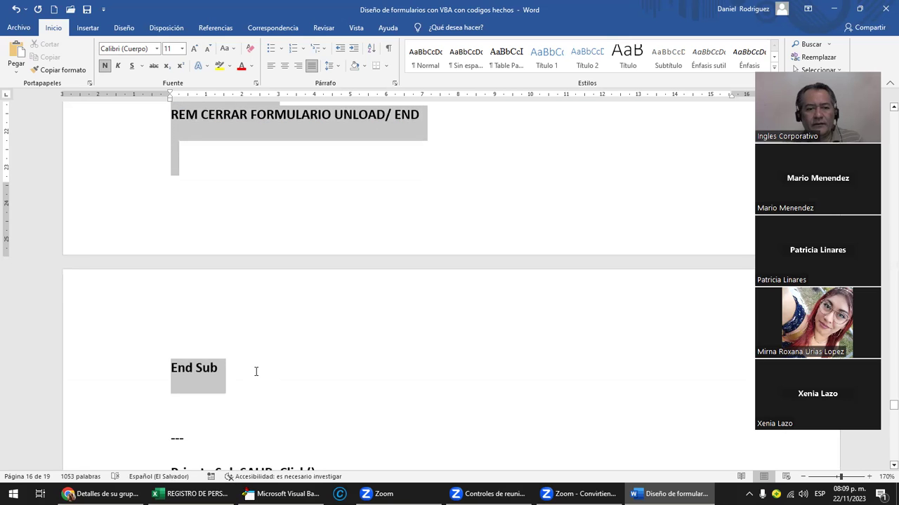
scroll(267, 280, up, 2)
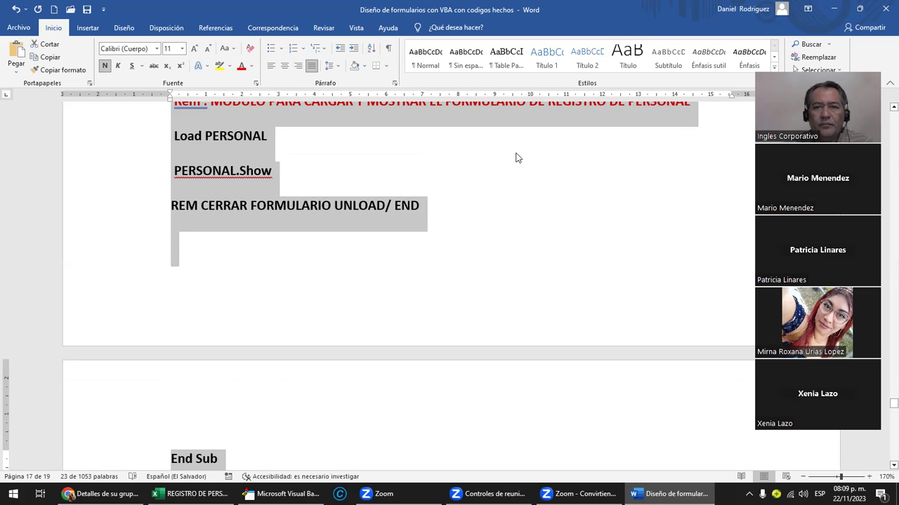
- Back in the Excel register, check the Insertar controls gallery and run CommandButton1
click(833, 9)
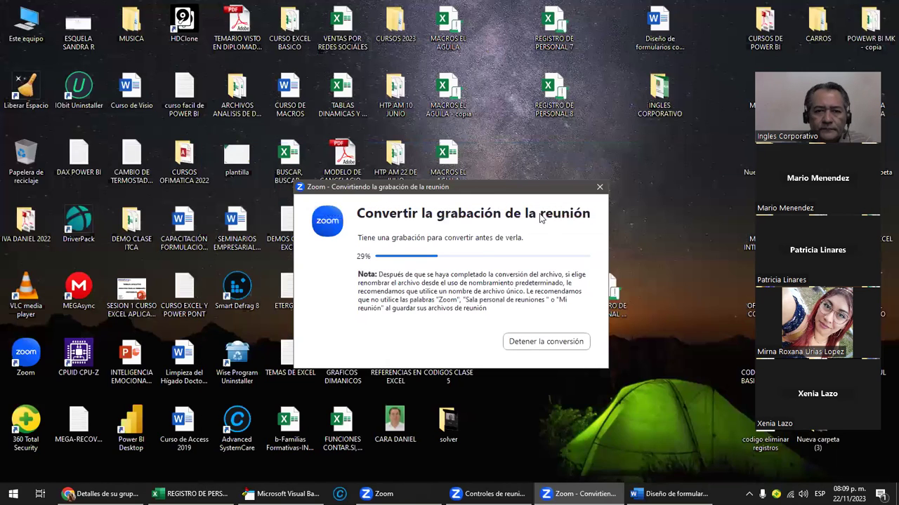
click(190, 494)
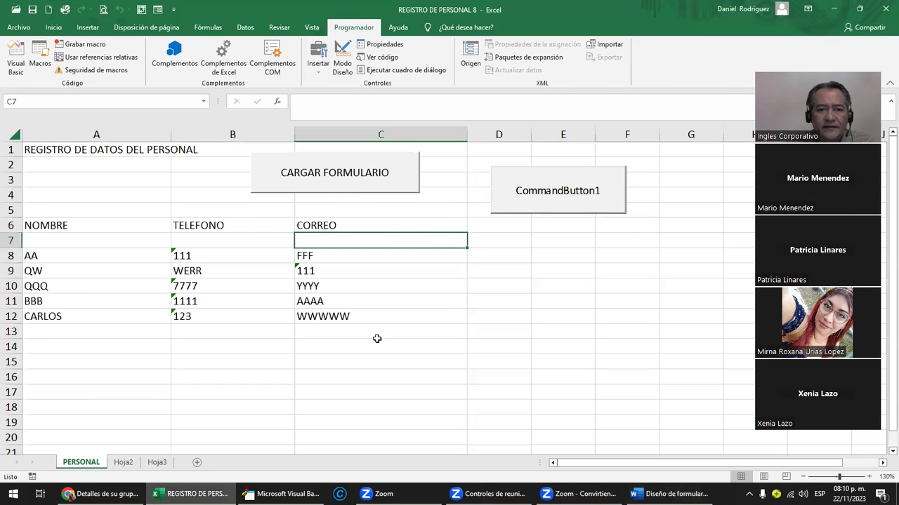
click(363, 346)
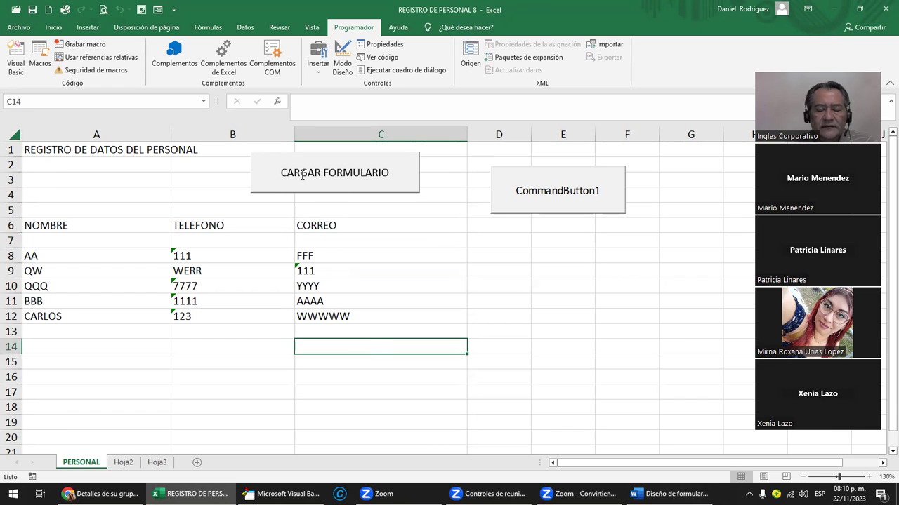
ctrl+click(347, 165)
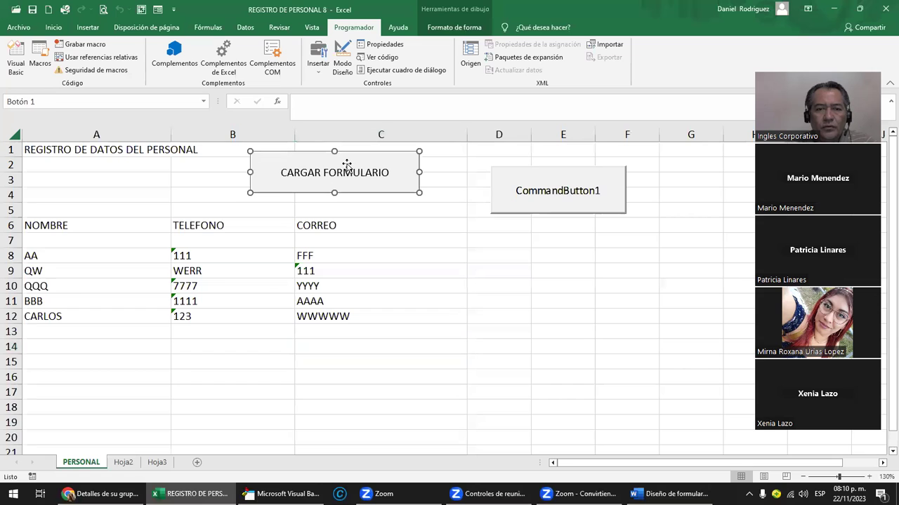
click(318, 64)
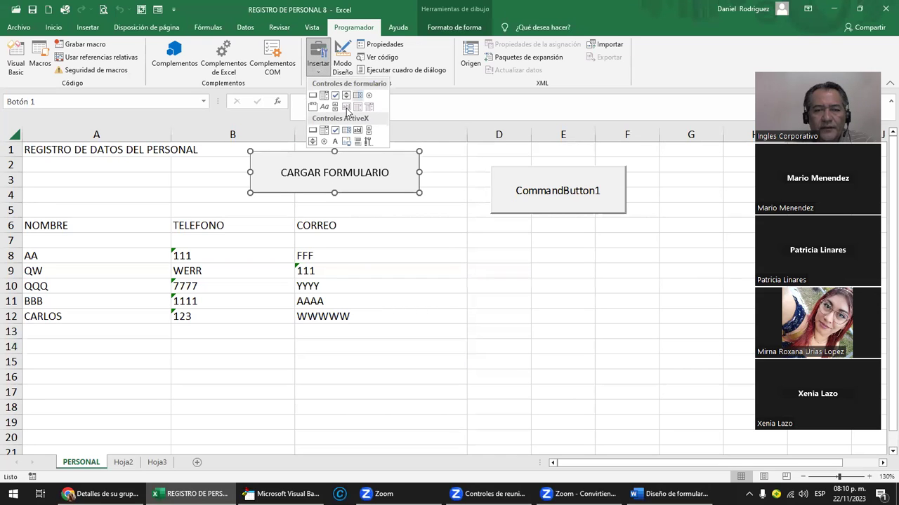
click(540, 163)
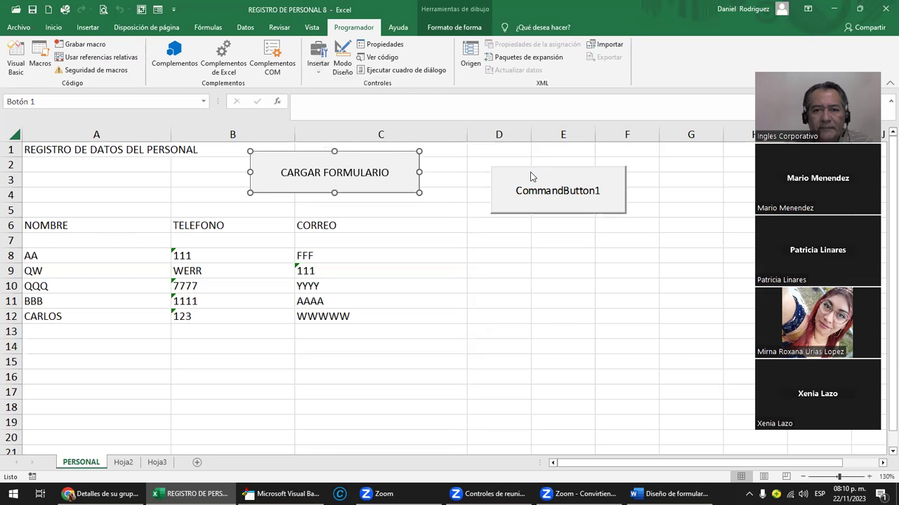
click(531, 175)
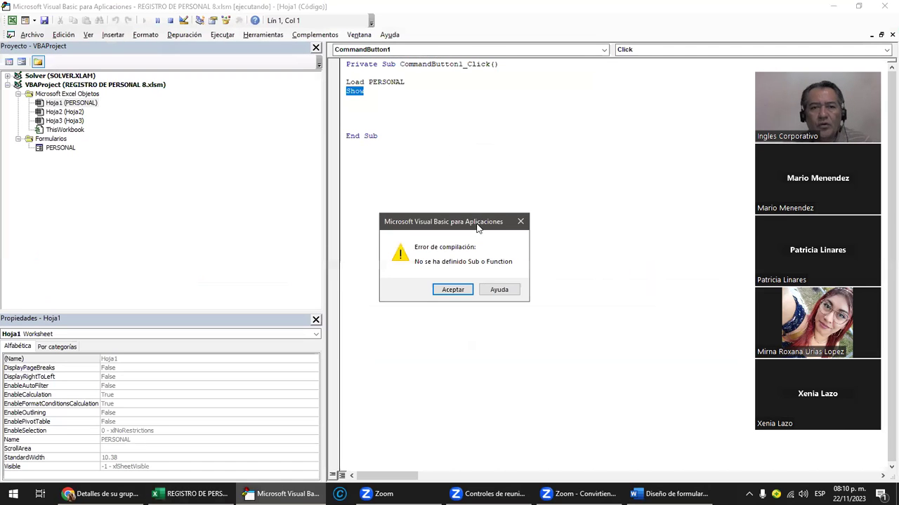
- Dismiss the compile error and close the Hoja1 code window while keeping the debugger running
key(Return)
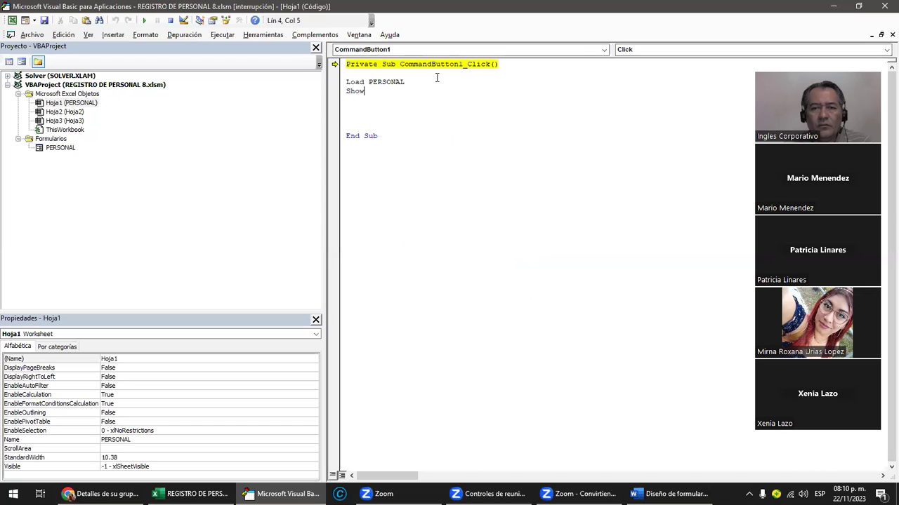
click(884, 6)
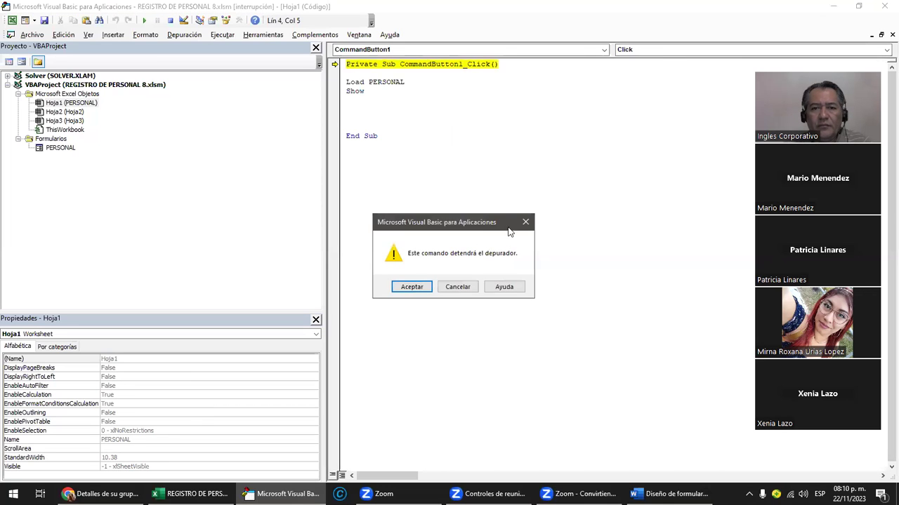
click(457, 287)
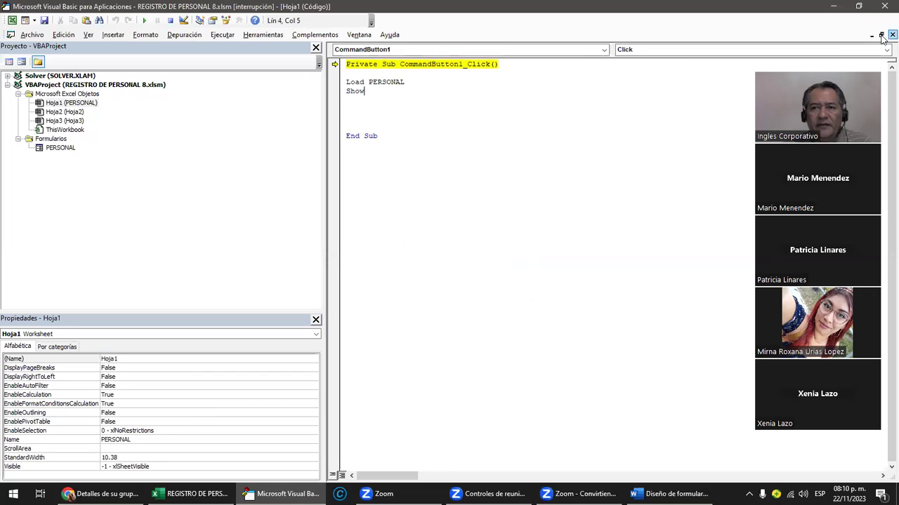
click(891, 35)
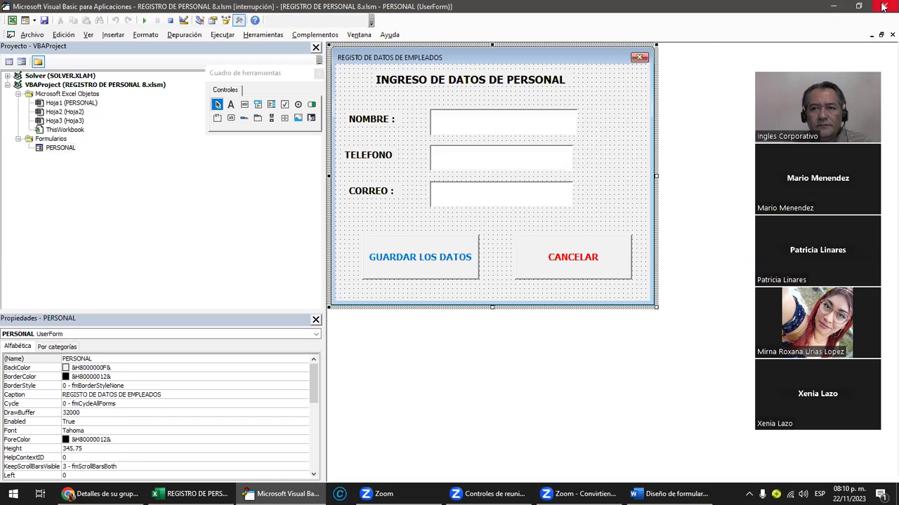
- Cancel stopping the debugger when closing the VBA editor, and return to the Excel register
click(884, 6)
click(457, 286)
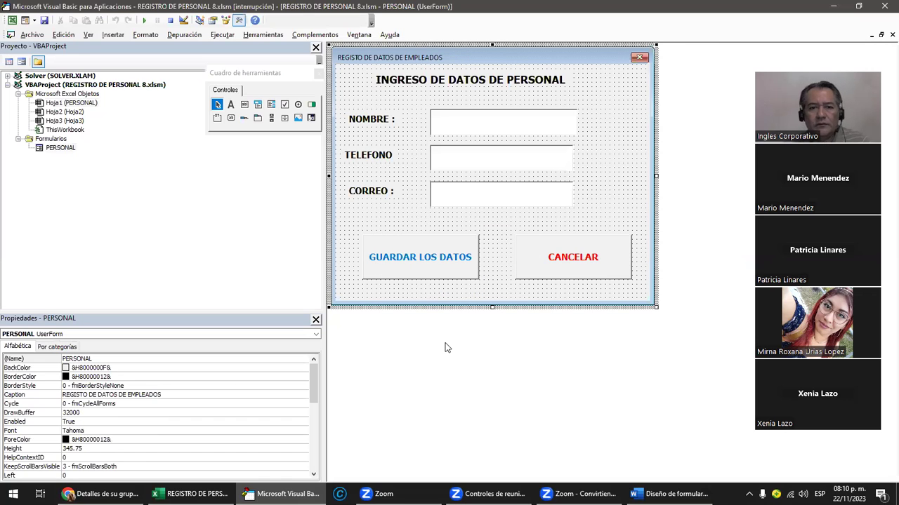
click(883, 7)
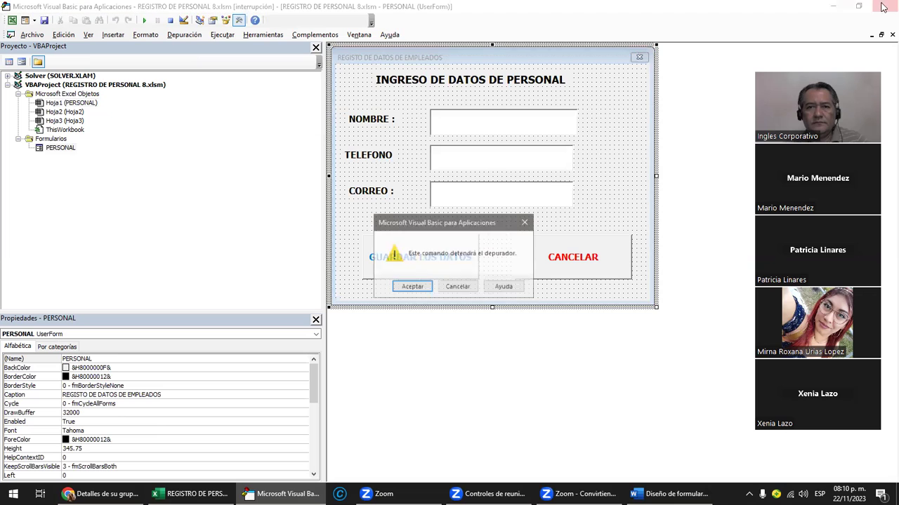
click(457, 287)
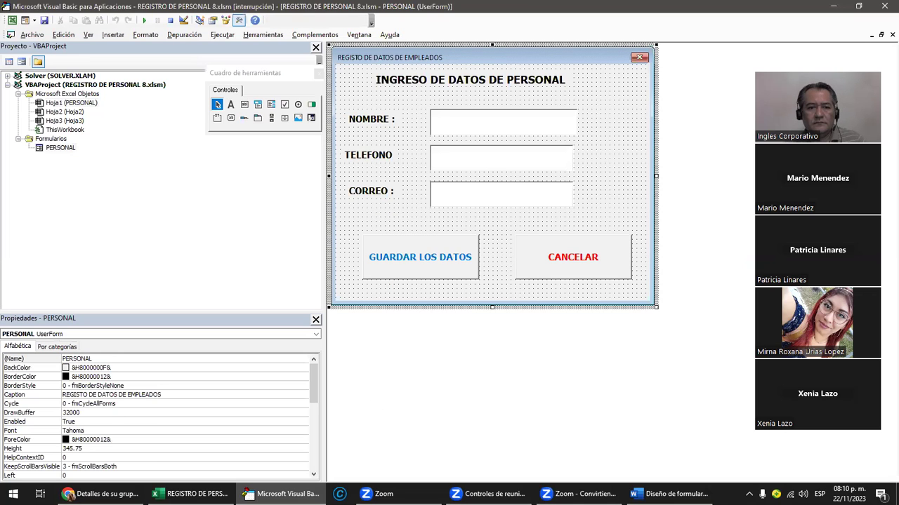
click(190, 493)
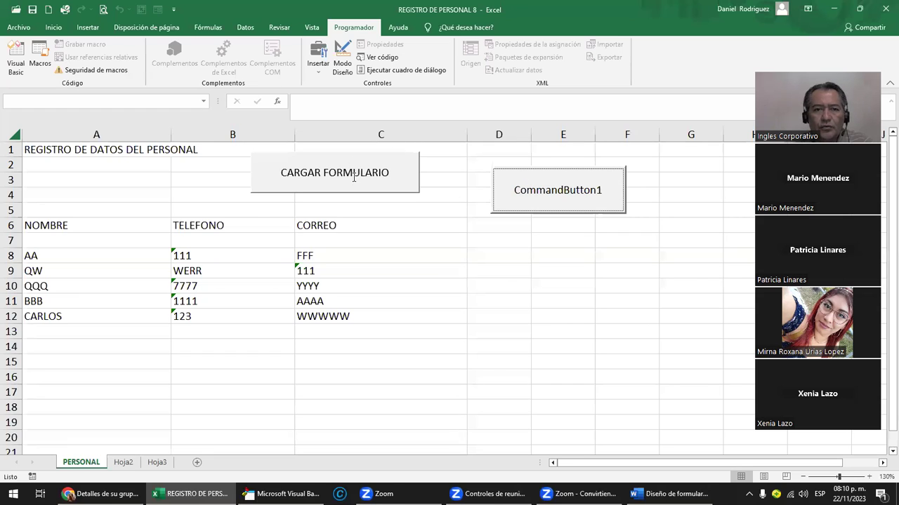
- Select the CARGAR FORMULARIO button's label text, then click away to cell C7
ctrl+click(282, 171)
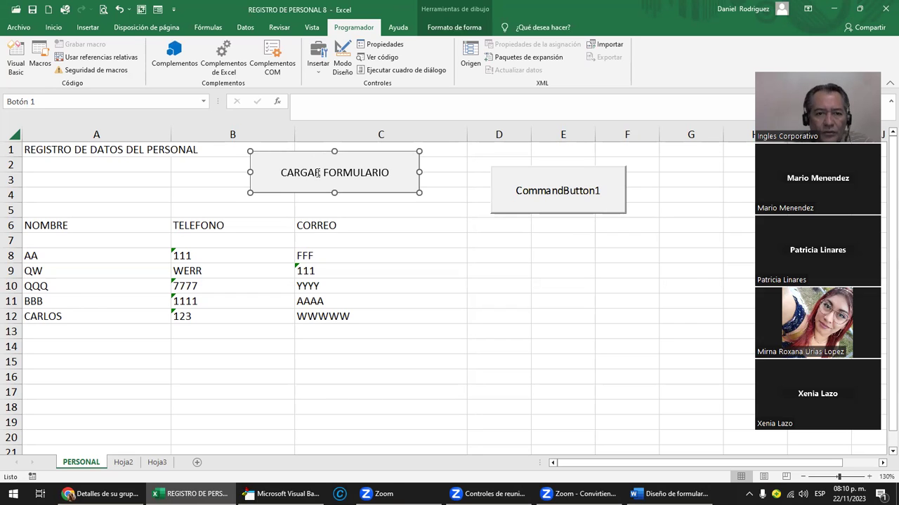
click(287, 174)
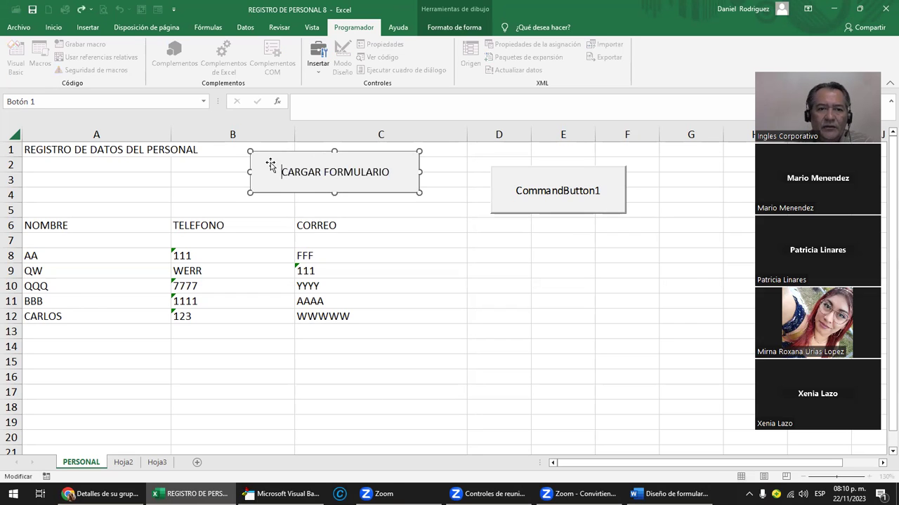
drag(282, 175, 407, 171)
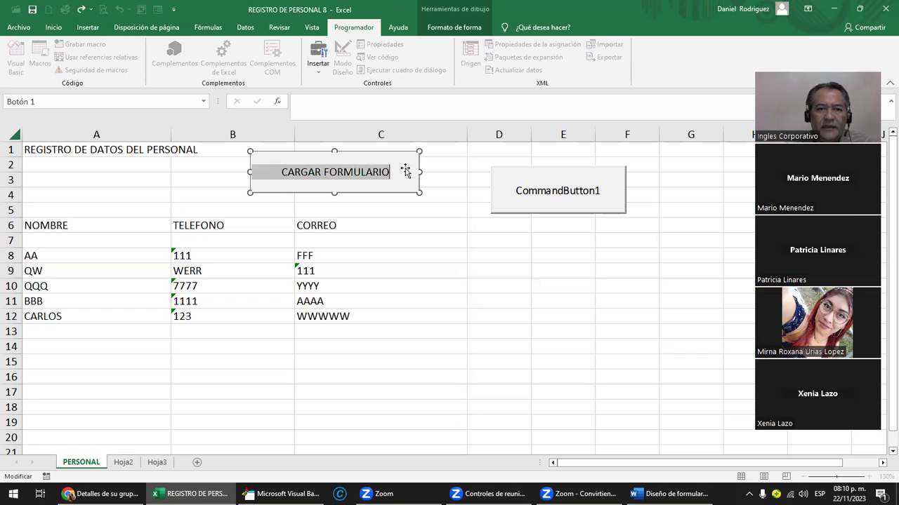
click(388, 237)
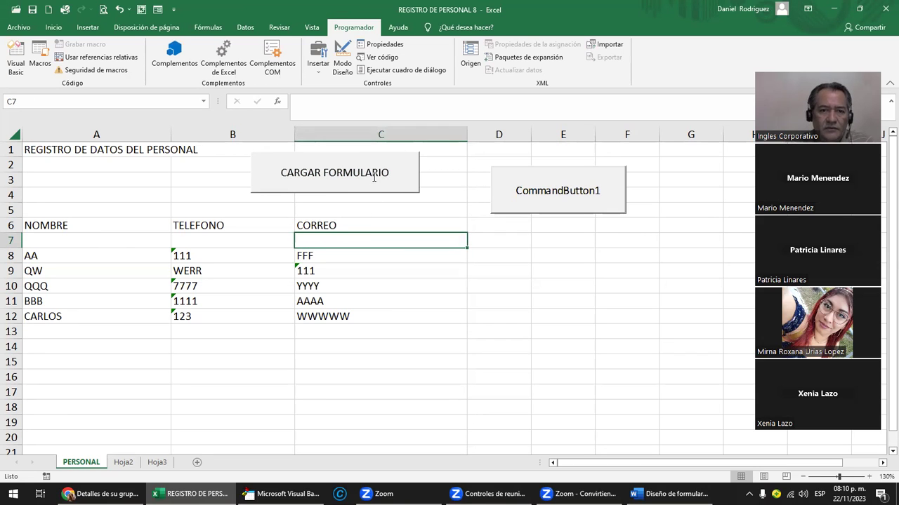
- Turn on Modo Diseño and open CommandButton1's click code
ctrl+click(376, 162)
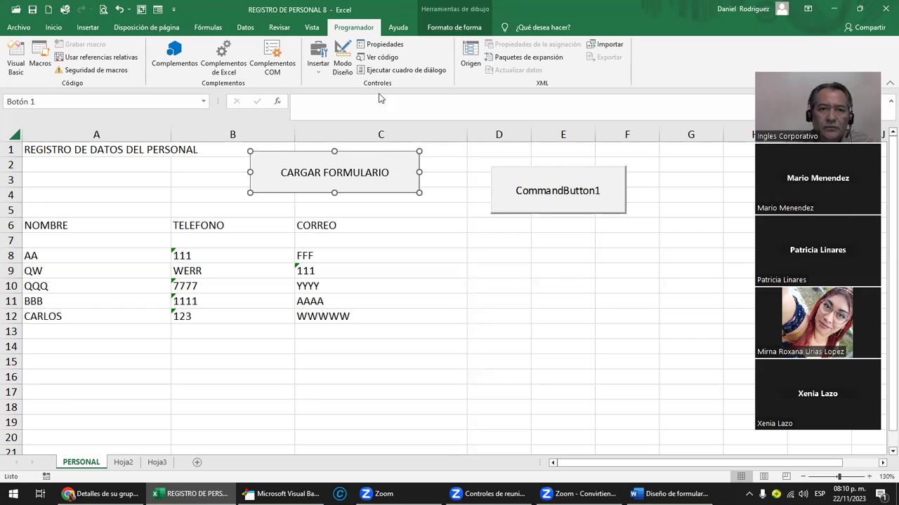
click(342, 62)
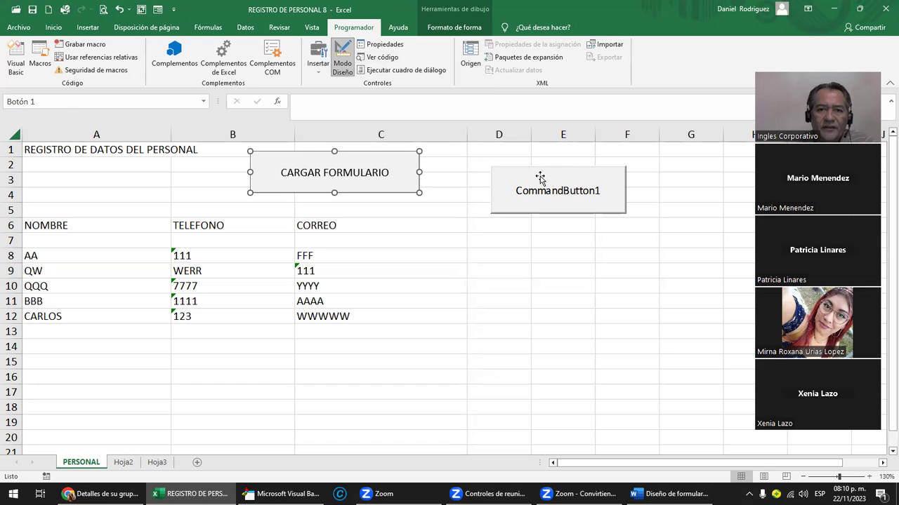
double_click(540, 176)
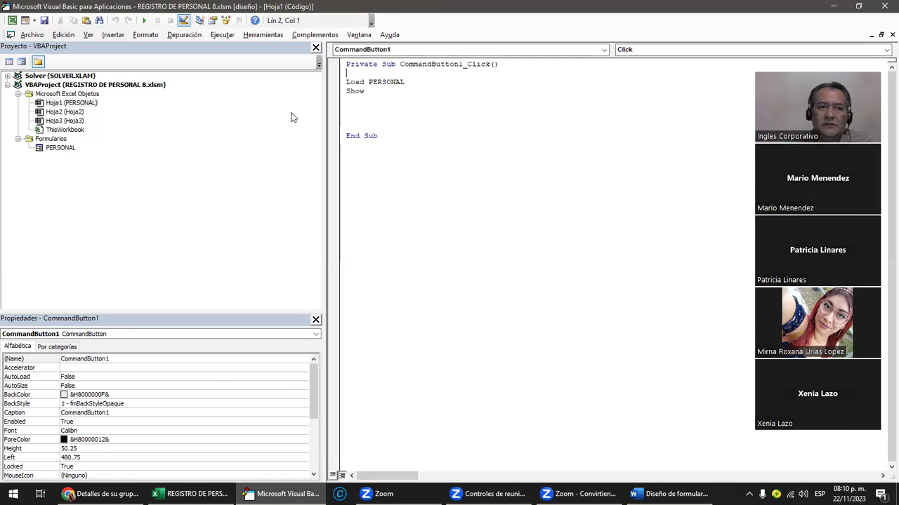
- Toggle design mode off and on and reopen CommandButton1's Load PERSONAL / Show code
drag(370, 72, 366, 91)
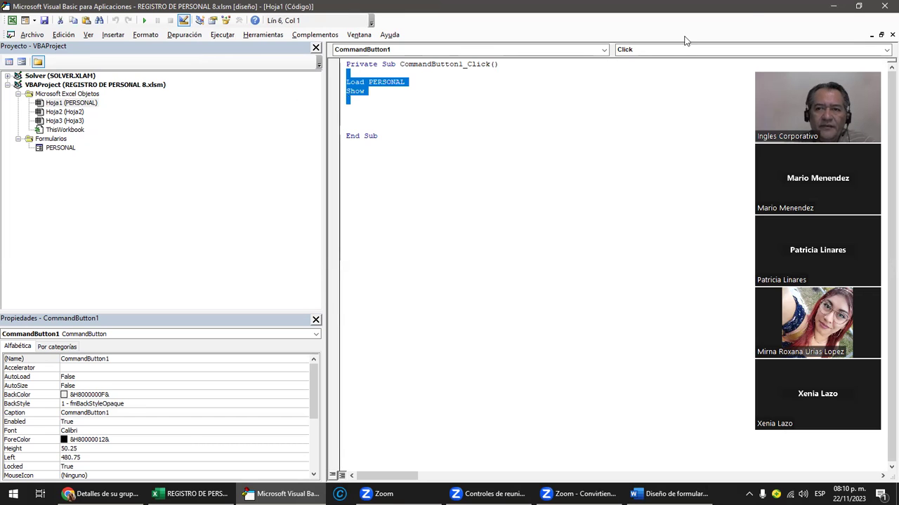
click(883, 7)
click(525, 271)
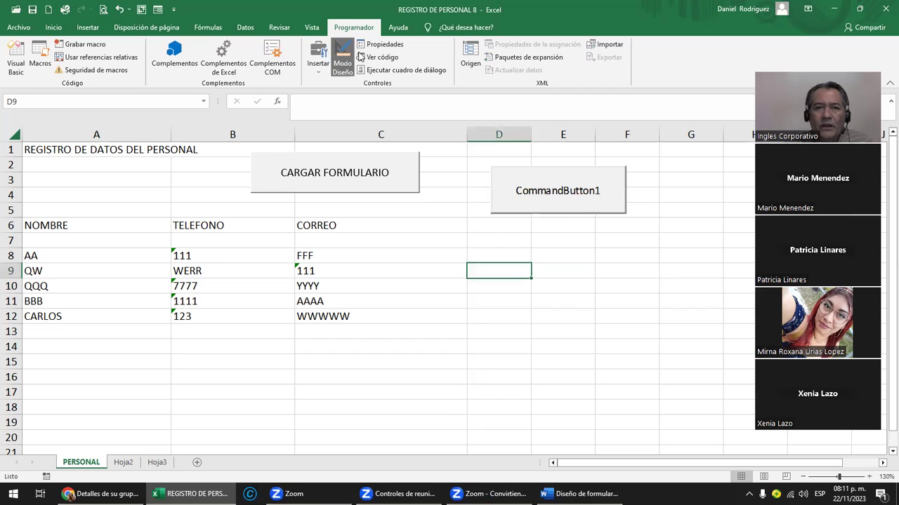
click(343, 65)
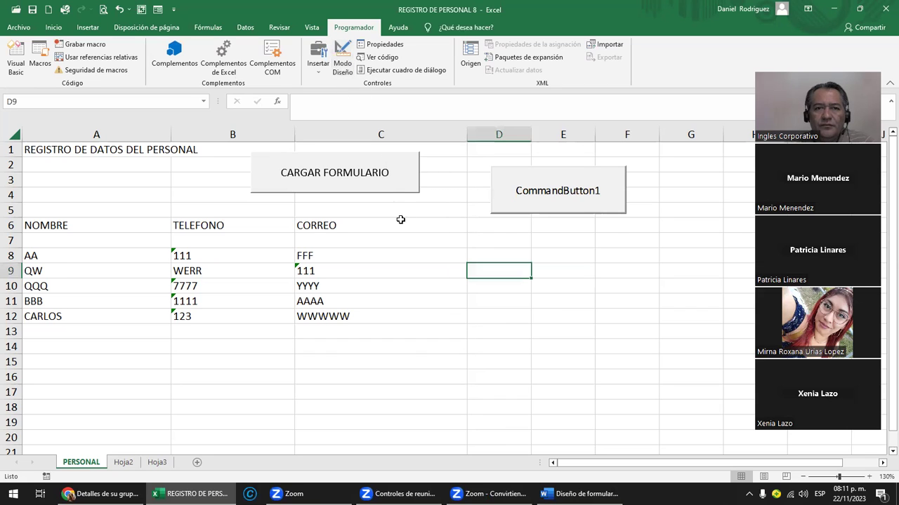
click(339, 74)
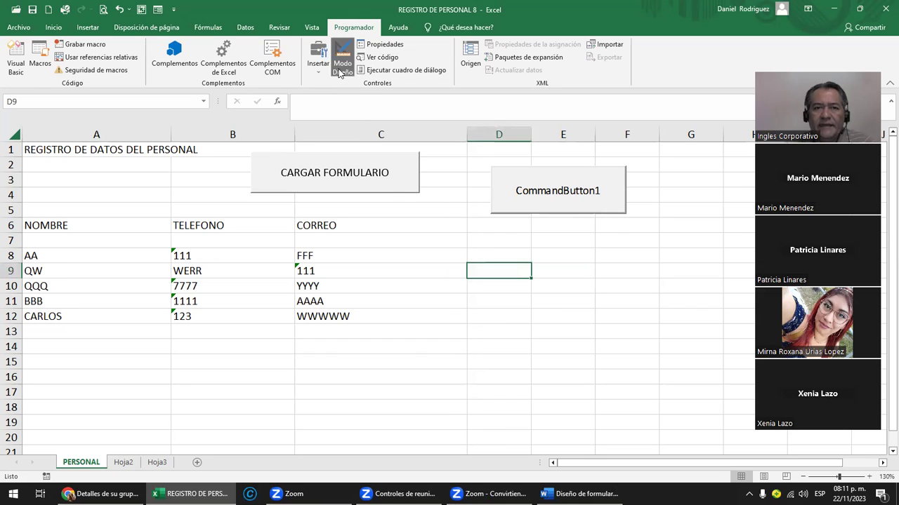
double_click(528, 174)
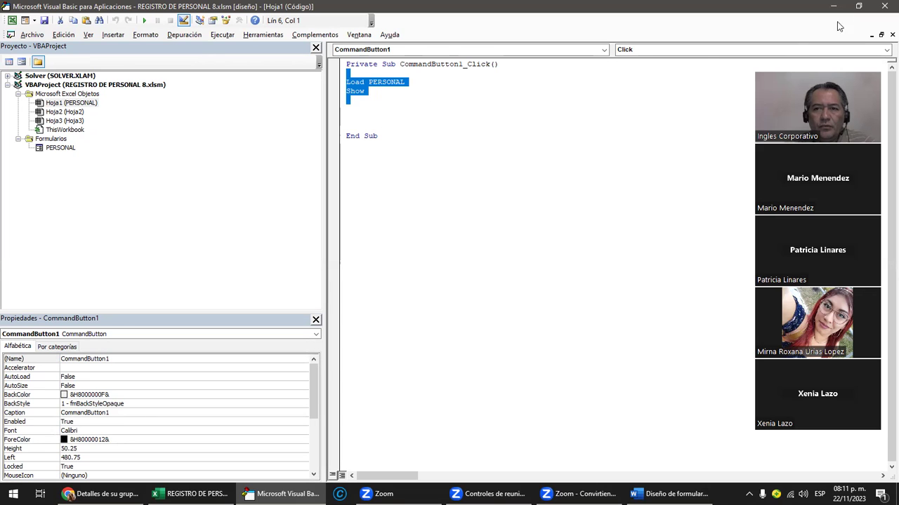
click(884, 5)
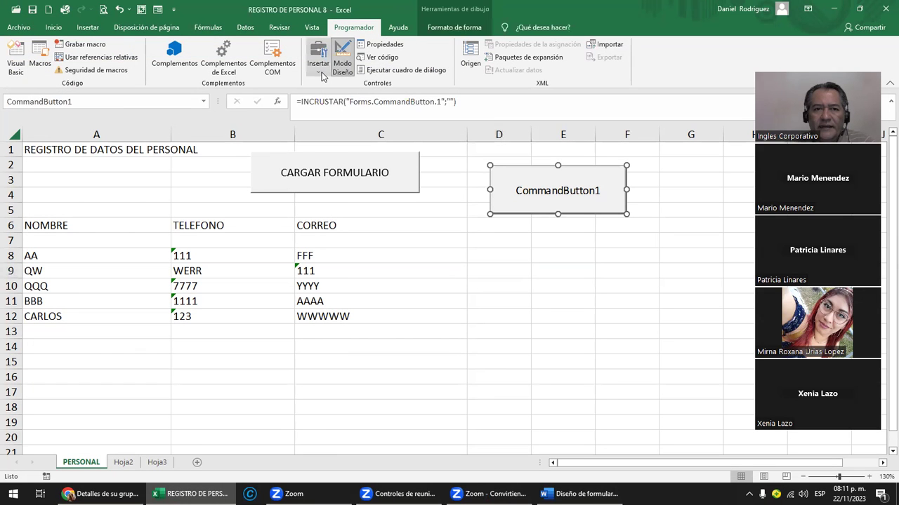
- Exit design mode, run CommandButton1, accept the compile error and keep the debugger paused
click(320, 67)
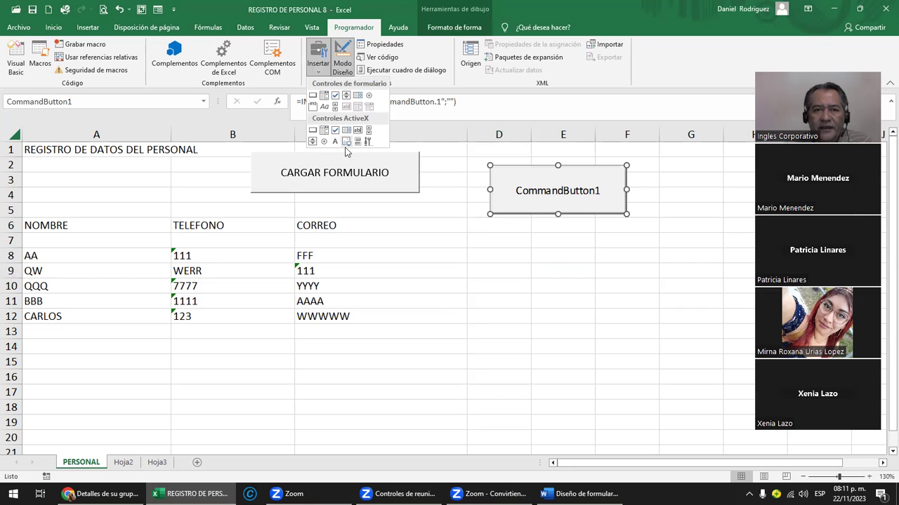
click(432, 216)
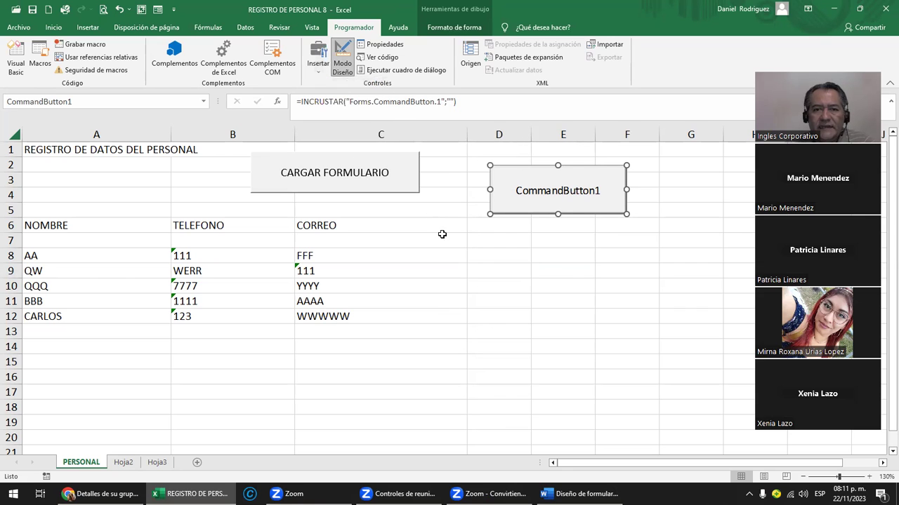
click(344, 64)
click(536, 173)
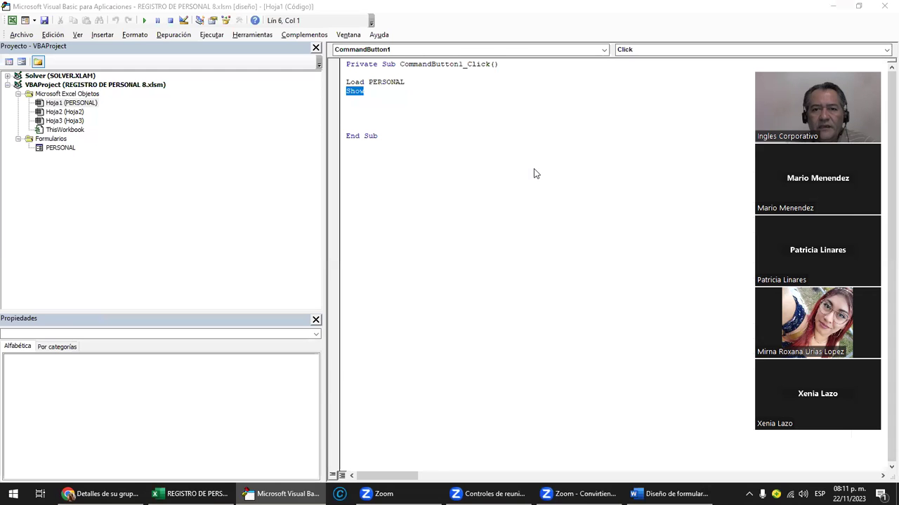
click(452, 290)
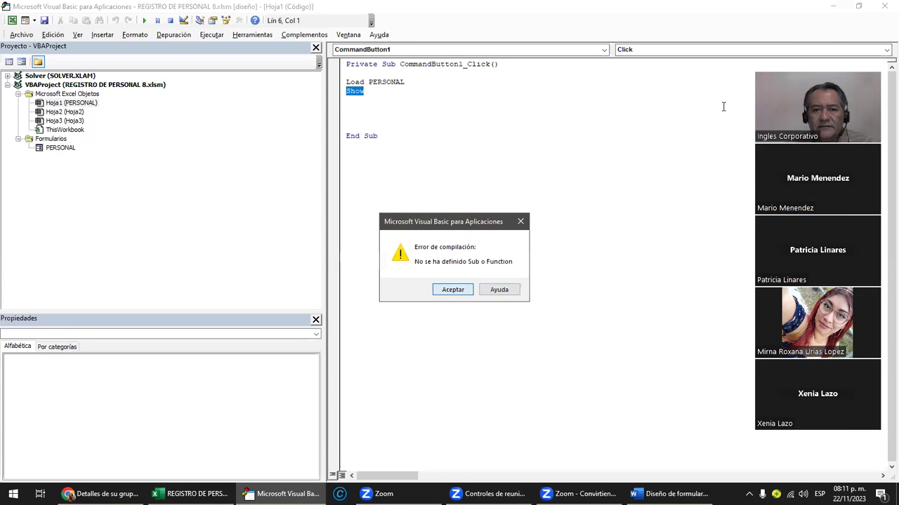
click(883, 6)
click(457, 288)
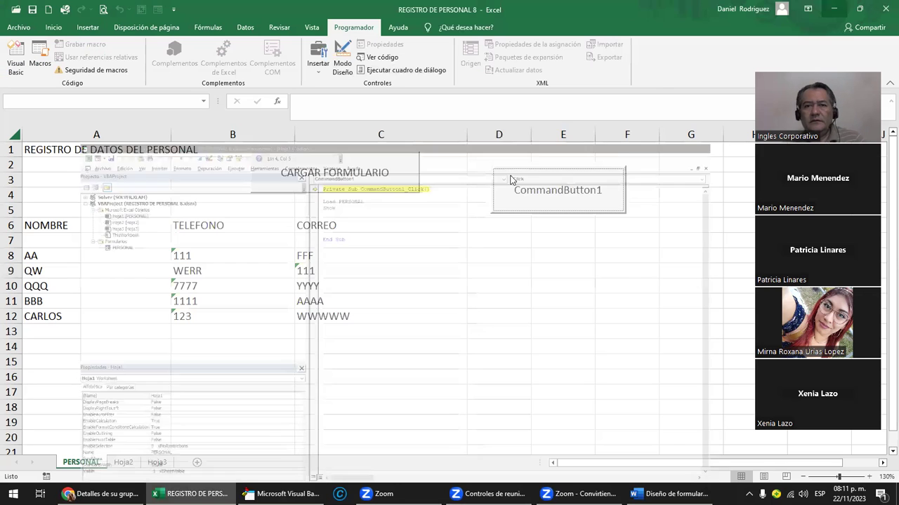
- Turn on design mode, find the Macros list empty, and reopen the Visual Basic editor
click(832, 7)
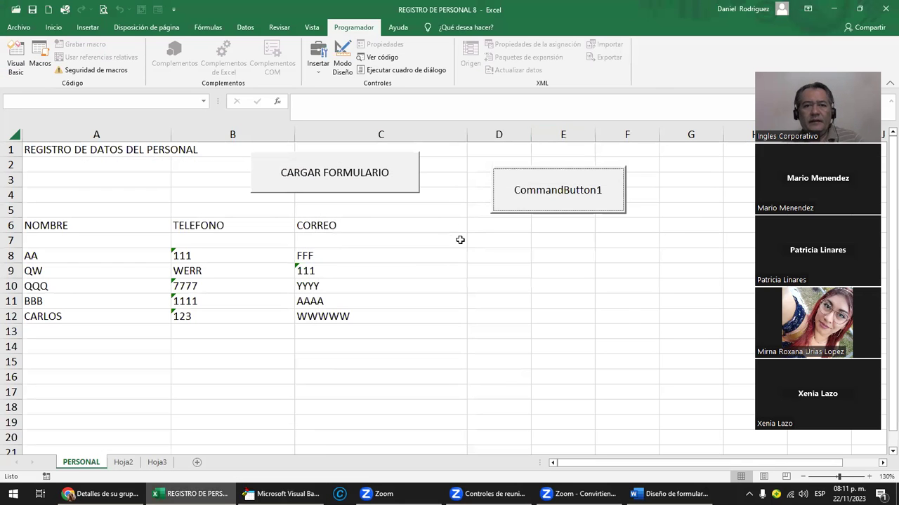
click(342, 60)
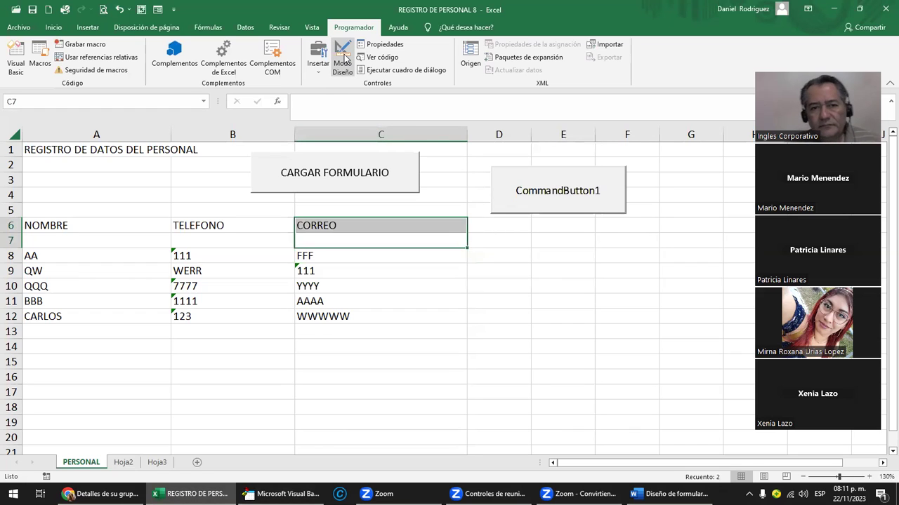
click(458, 316)
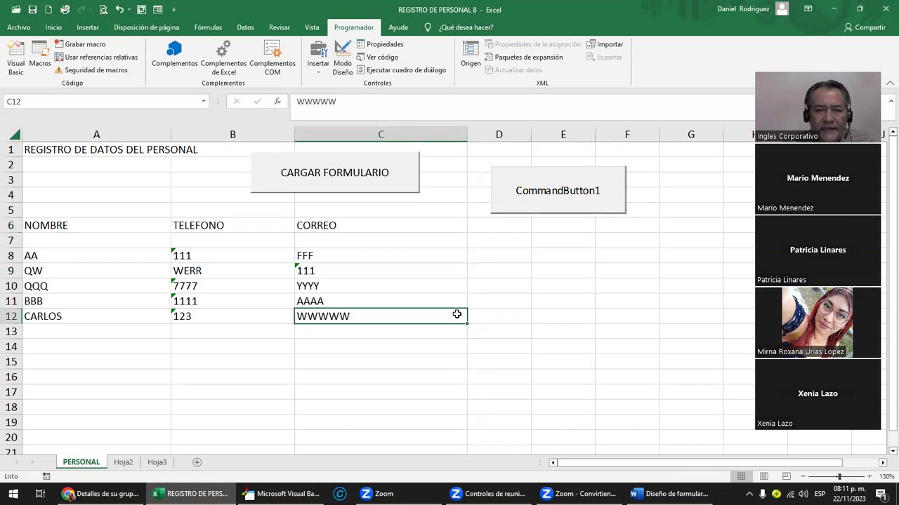
click(40, 66)
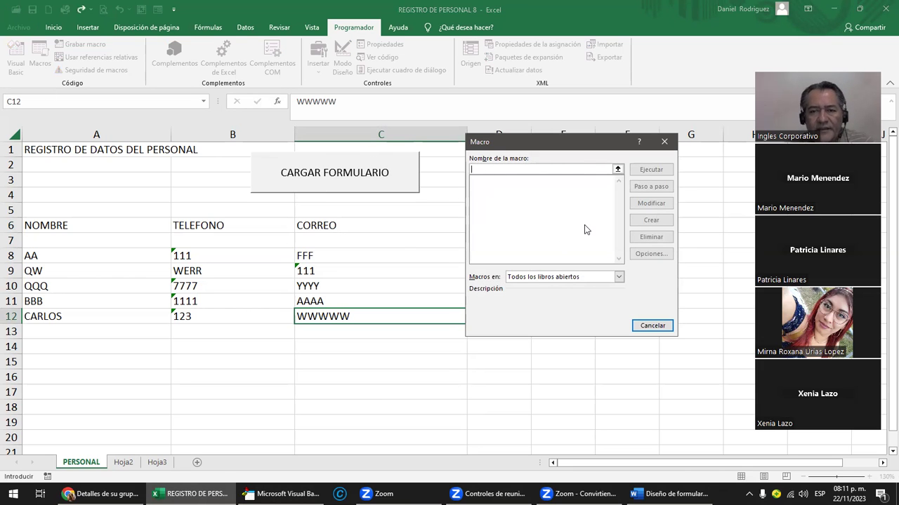
click(663, 143)
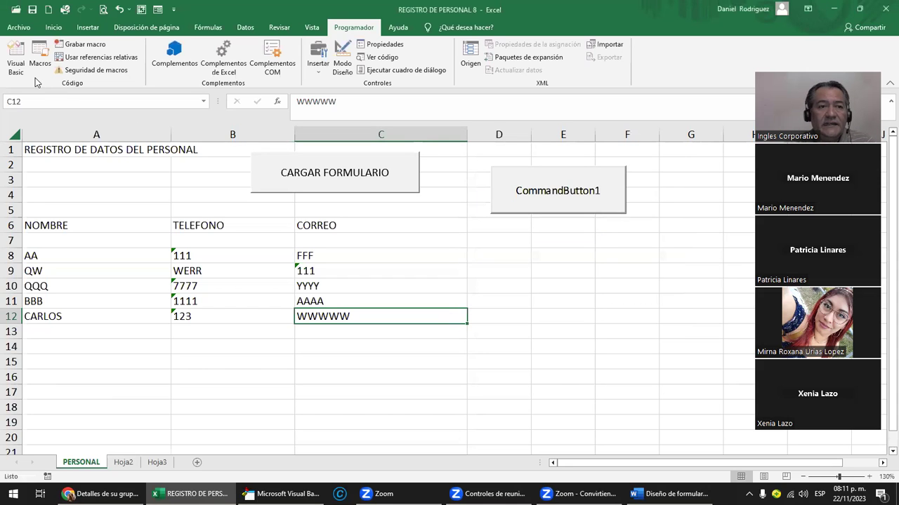
click(15, 66)
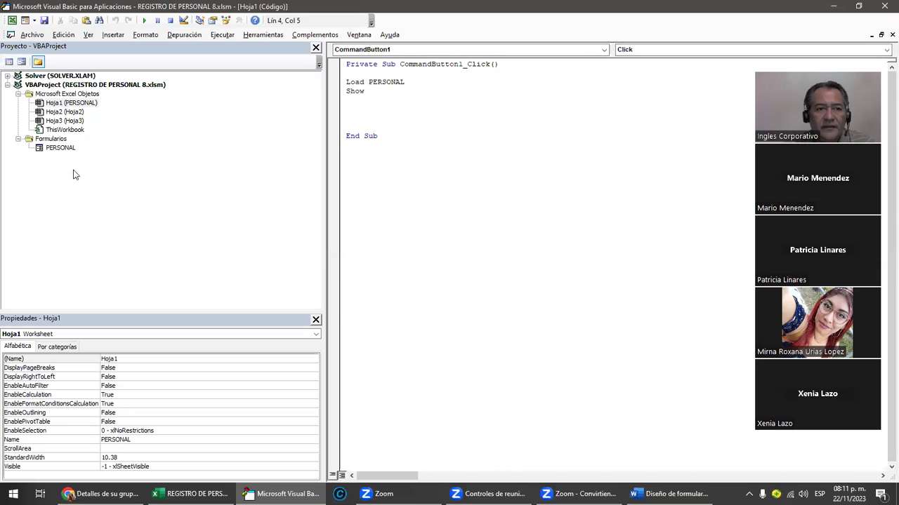
- Select the Formularios folder in the Project Explorer and open the Insertar menu
click(18, 94)
click(18, 94)
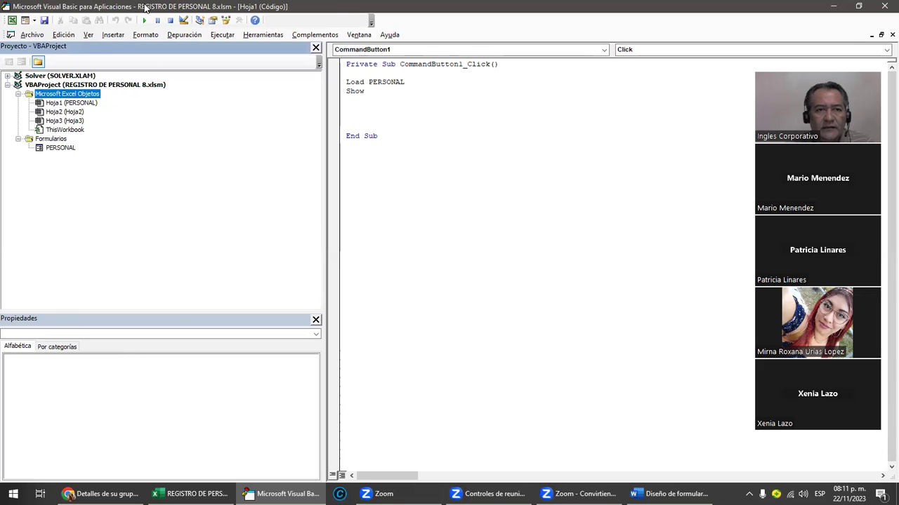
double_click(140, 7)
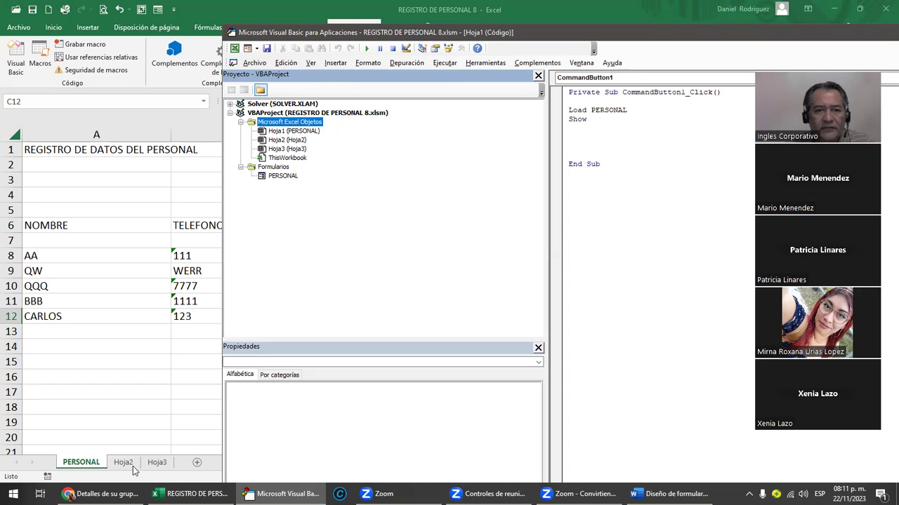
click(276, 168)
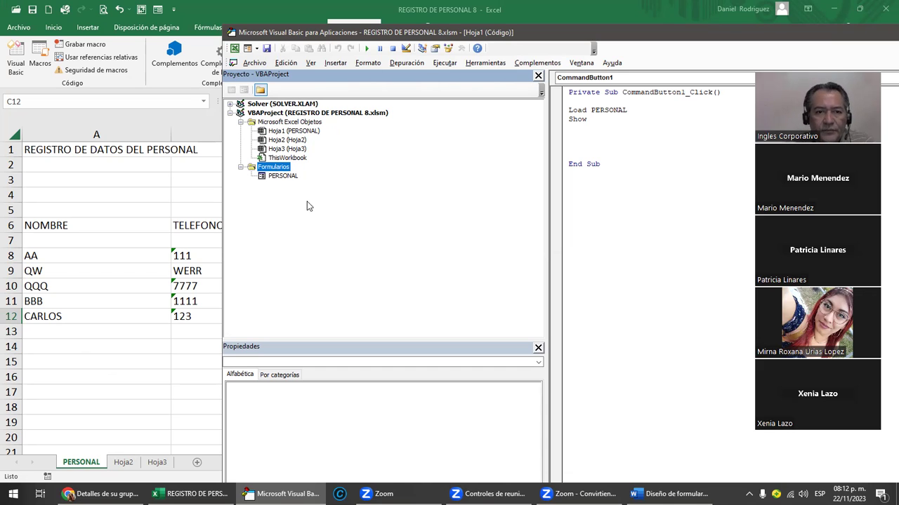
click(337, 63)
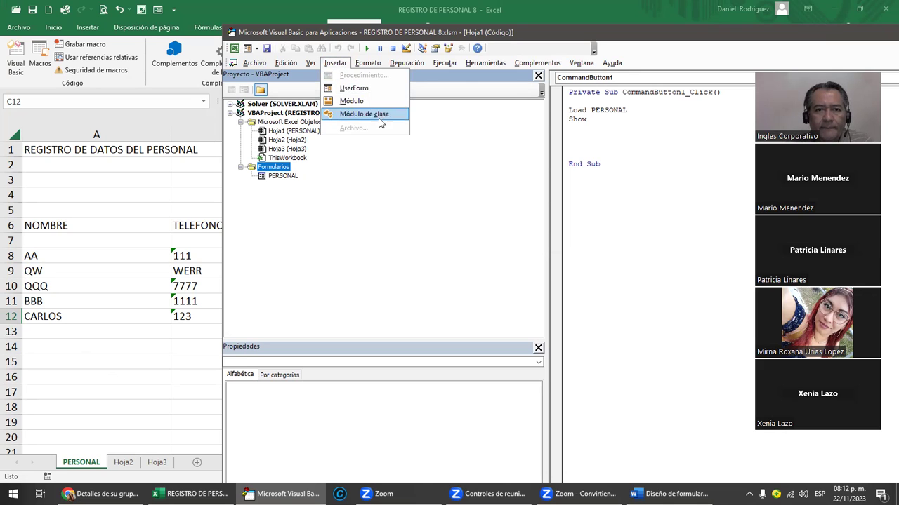
- Insert Módulo1, paste the Load PERSONAL / PERSONAL.Show code, and switch to the Word notes
click(351, 101)
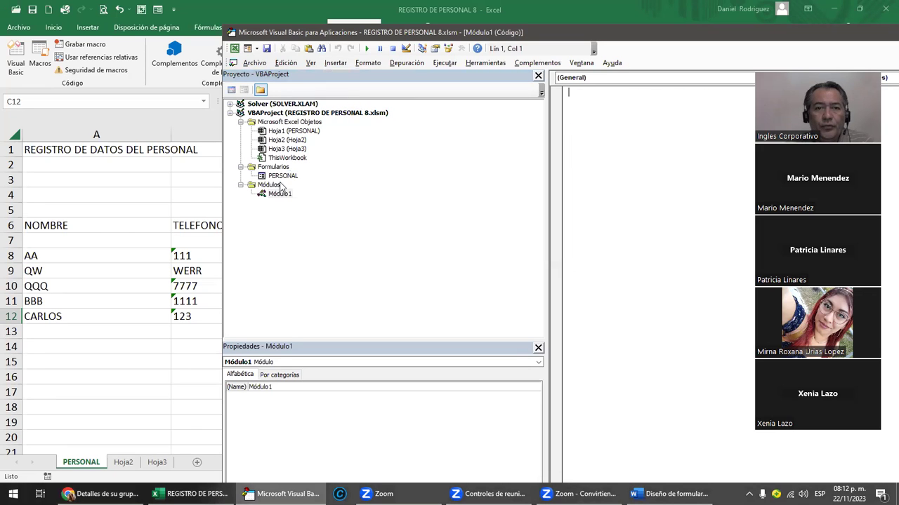
drag(346, 34, 308, 15)
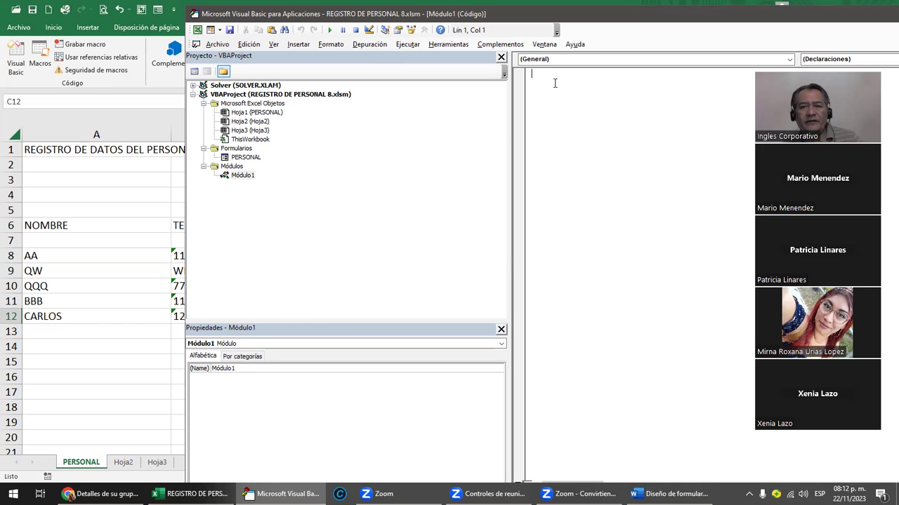
key(ctrl+v)
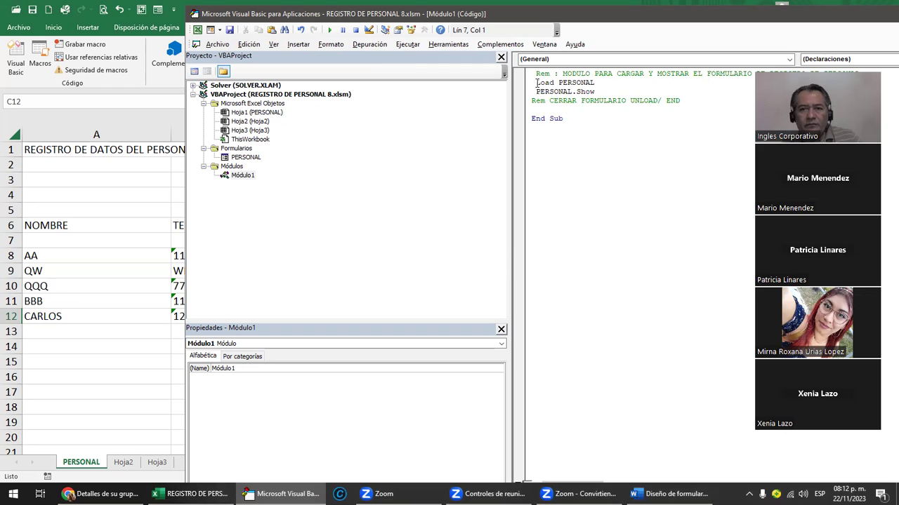
scroll(574, 82, up, 1)
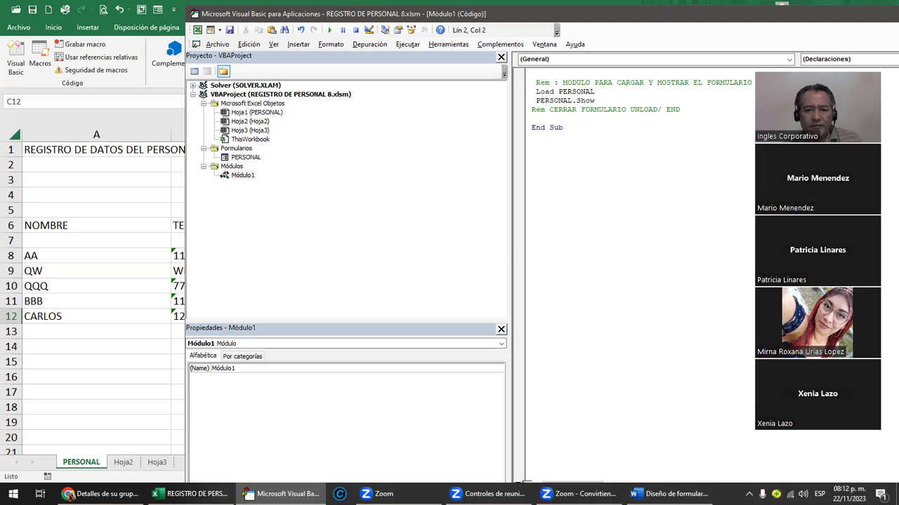
key(alt+Tab)
scroll(199, 194, up, 3)
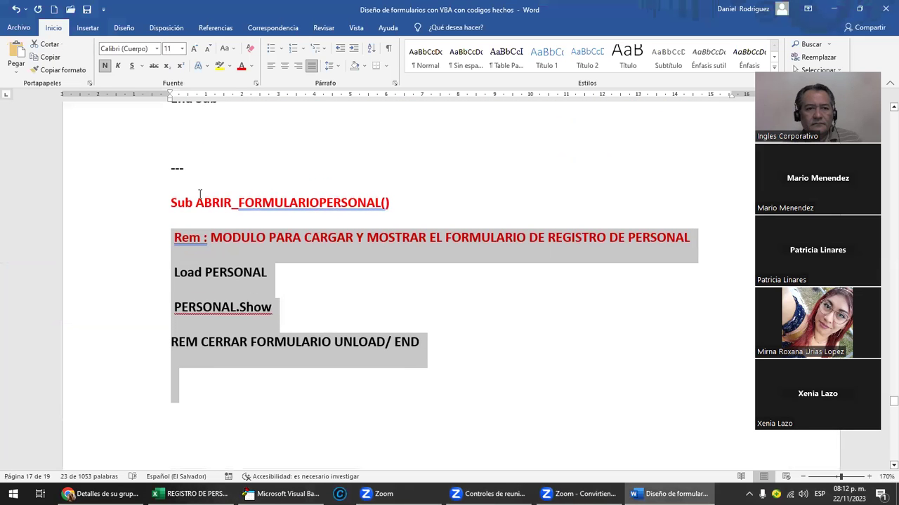
- Copy Sub ABRIR_FORMULARIOPERSONAL() through End Sub from Word and select all of Módulo1's code
drag(184, 213, 315, 357)
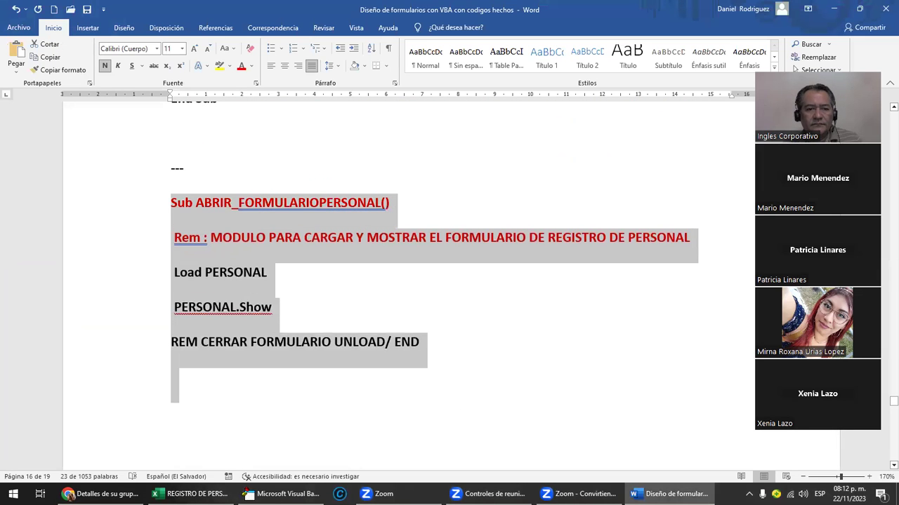
scroll(315, 357, down, 3)
drag(315, 357, 296, 365)
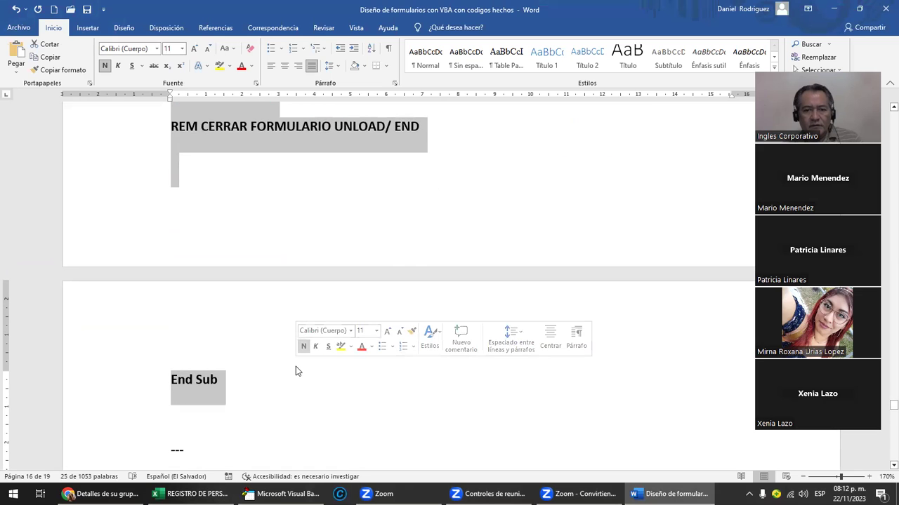
key(alt+Tab)
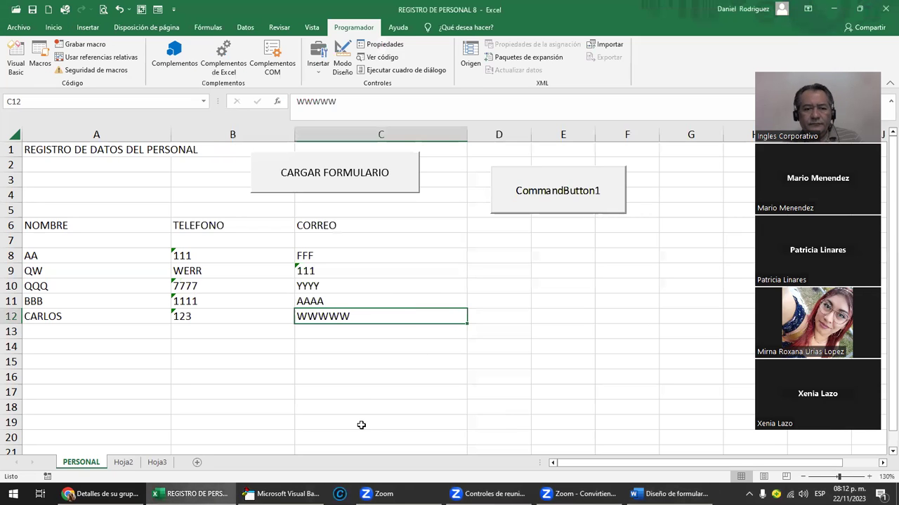
key(alt+F11)
key(ctrl+a)
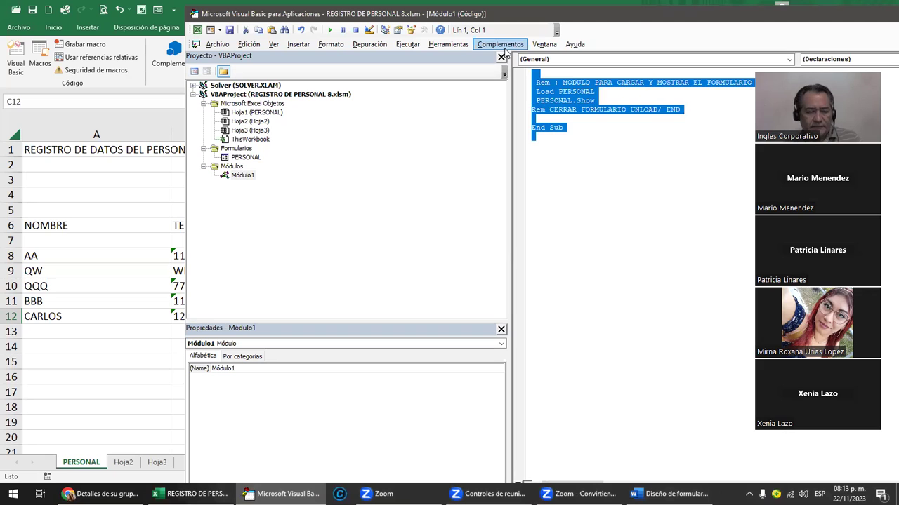
- Paste Sub ABRIR_FORMULARIOPERSONAL() over Módulo1's code and review its Load PERSONAL line
text(Sub ABRIR_FORMULARIOPERSONAL()  Rem : MODULO PARA CARGAR Y MOSTRAR EL FORMULARIO  Load PERSONAL  PERSONAL.Show Rem CERRAR FORMULARIO UNLOAD/ END  End Sub)
click(549, 73)
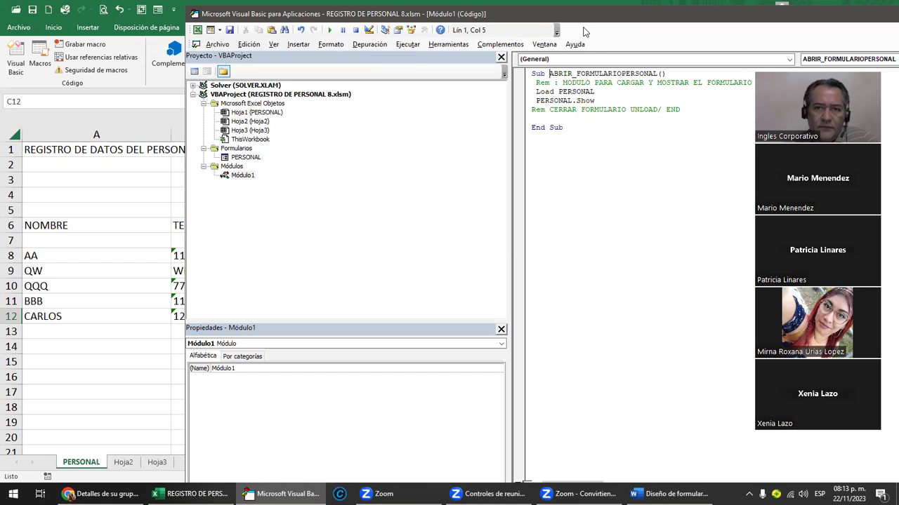
drag(588, 14, 465, 9)
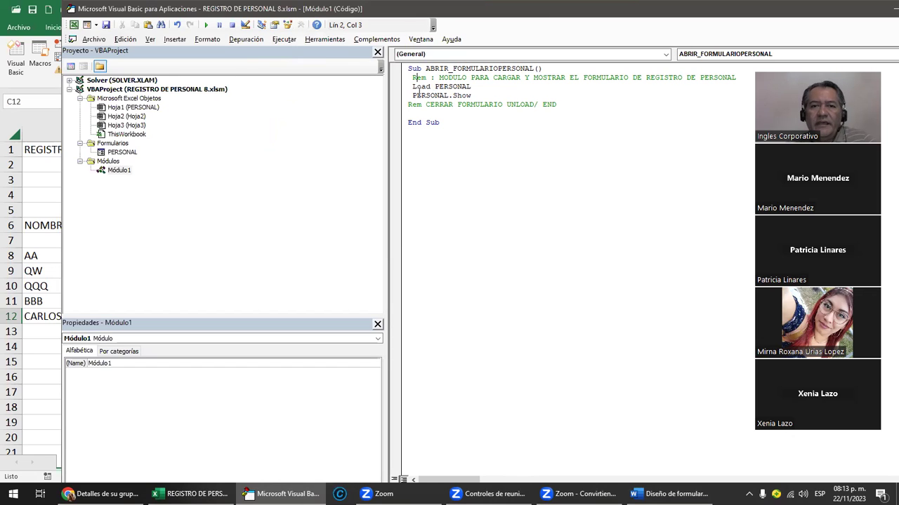
drag(413, 87, 476, 87)
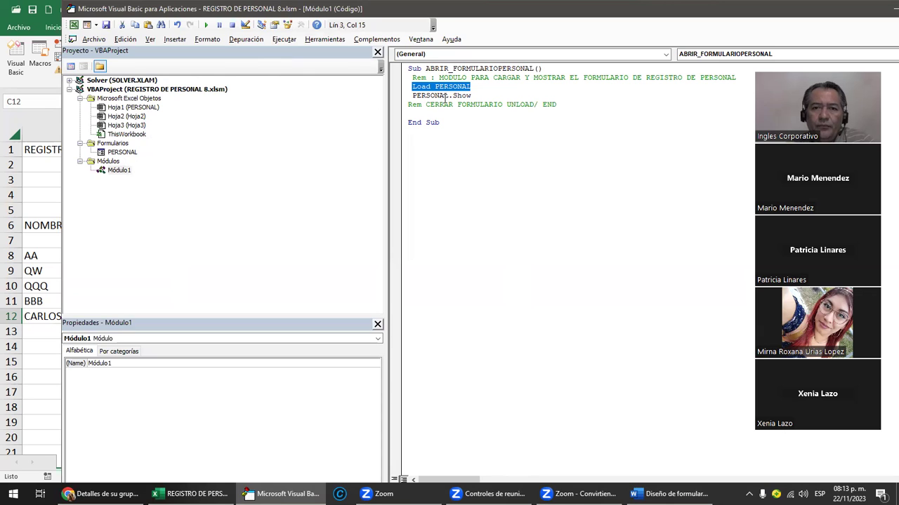
click(464, 133)
drag(409, 69, 445, 133)
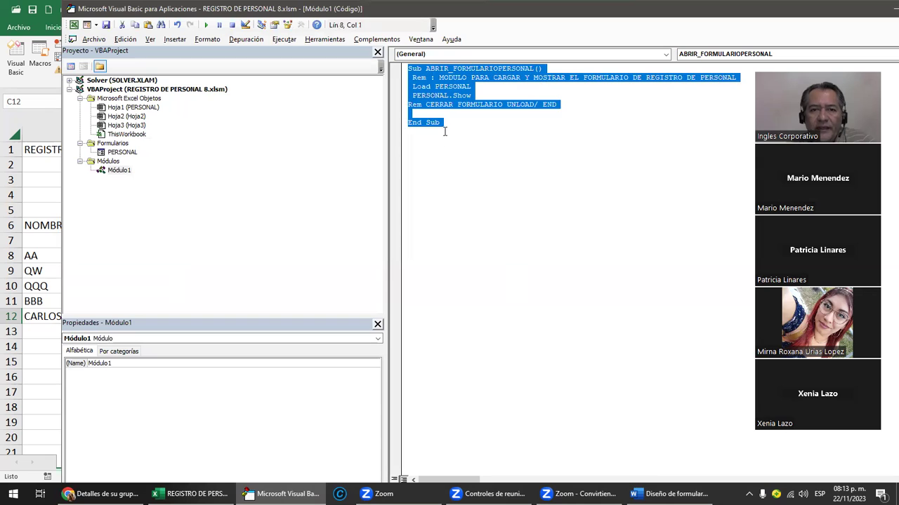
click(460, 163)
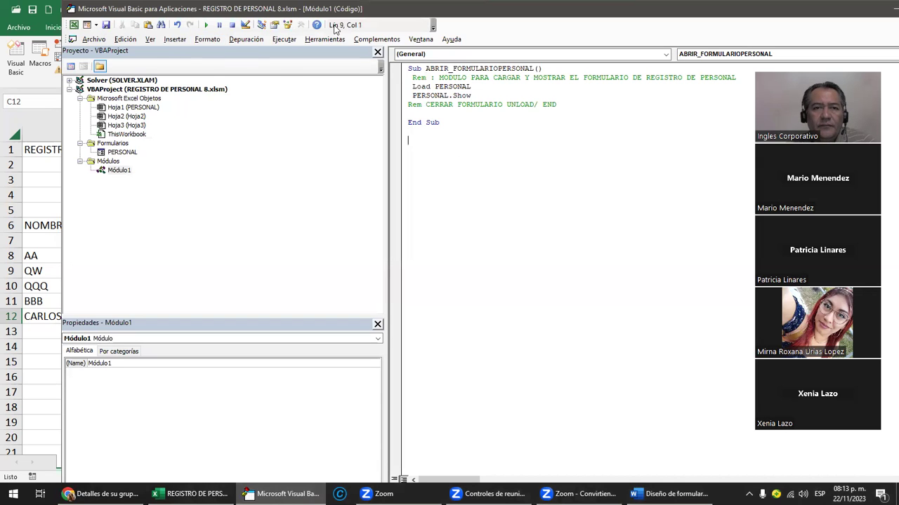
- Run ABRIR_FORMULARIOPERSONAL from the VBA editor and close the data-entry form
click(206, 25)
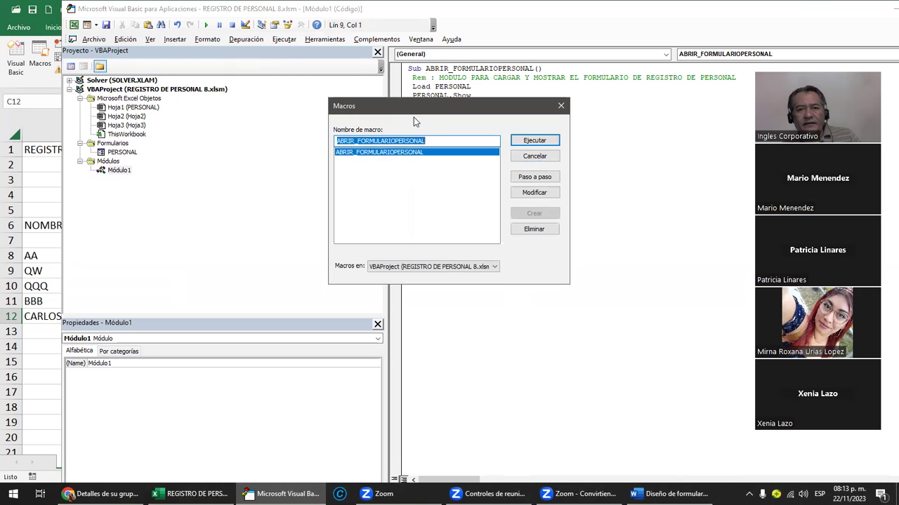
drag(421, 107, 476, 139)
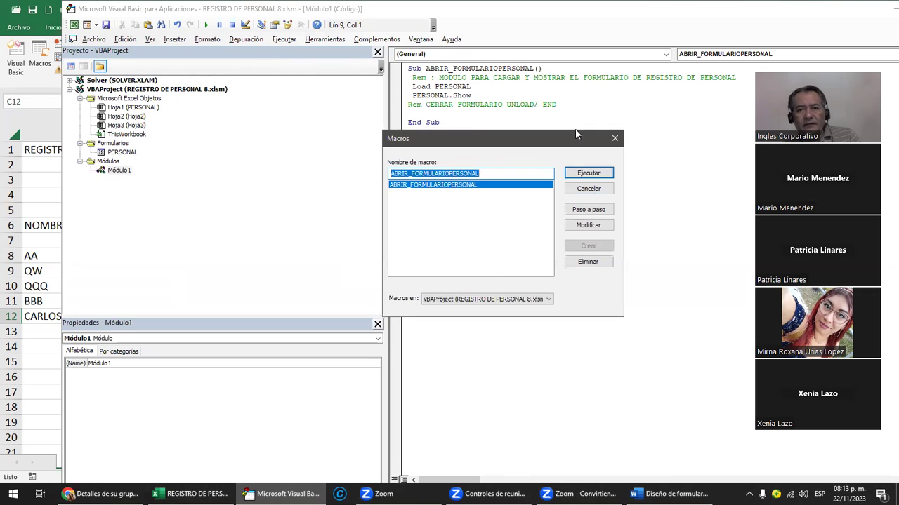
click(587, 171)
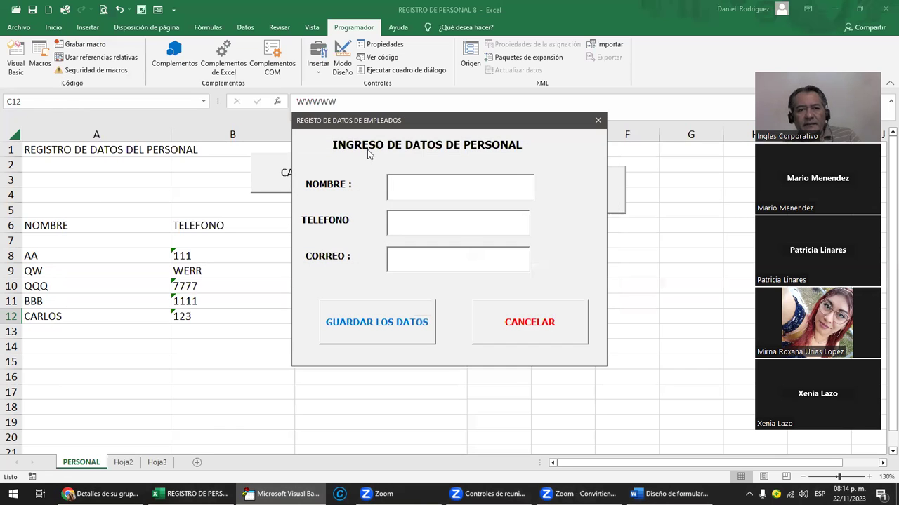
click(597, 121)
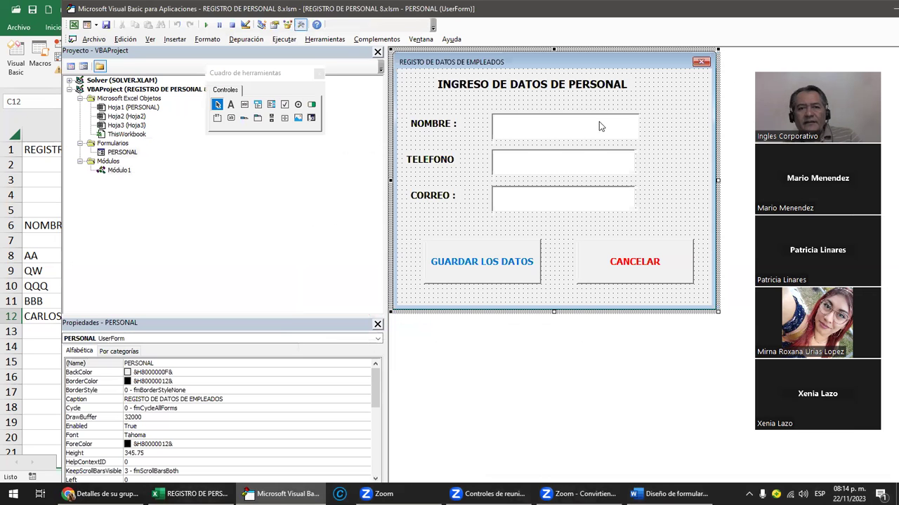
- Run ABRIR_FORMULARIOPERSONAL from Excel's Macros list, then close the data-entry form
key(alt+F11)
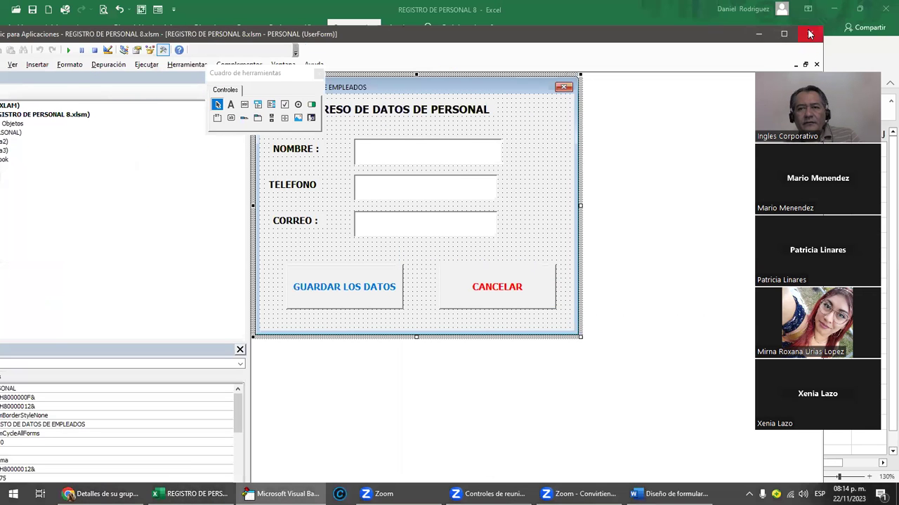
click(460, 211)
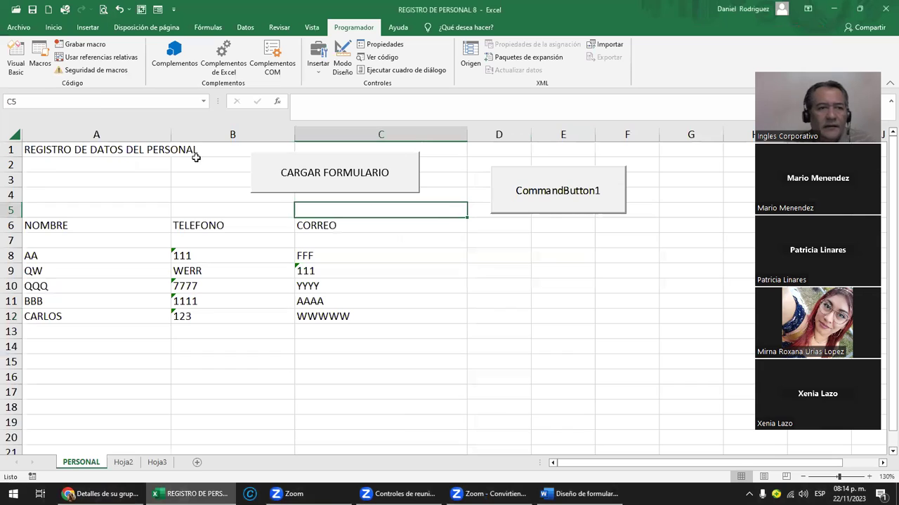
click(44, 62)
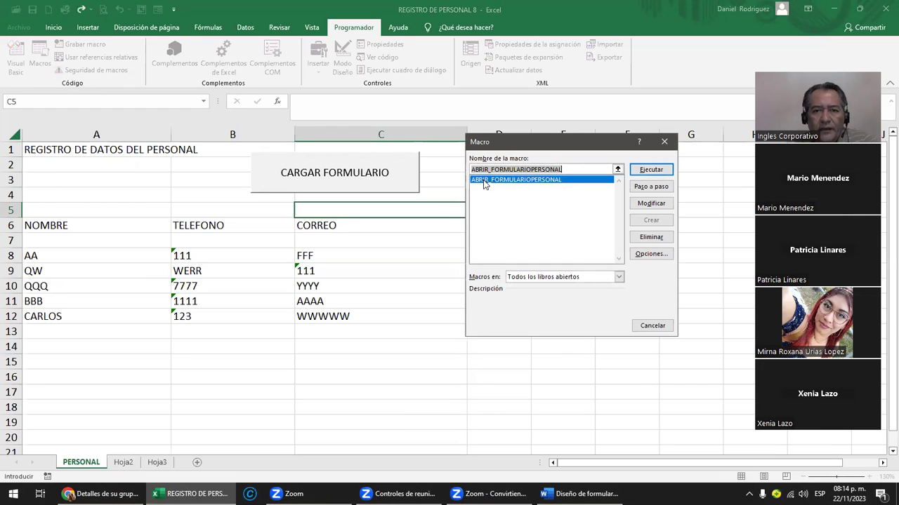
click(650, 171)
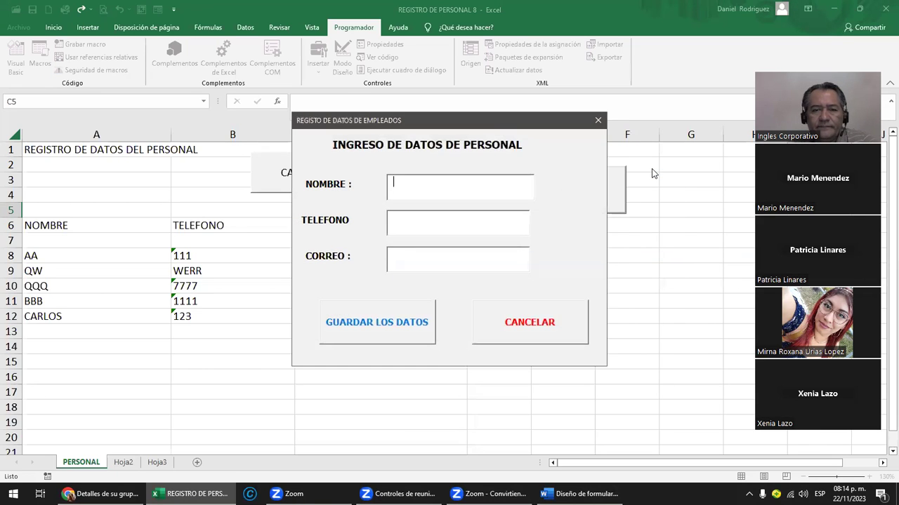
click(597, 121)
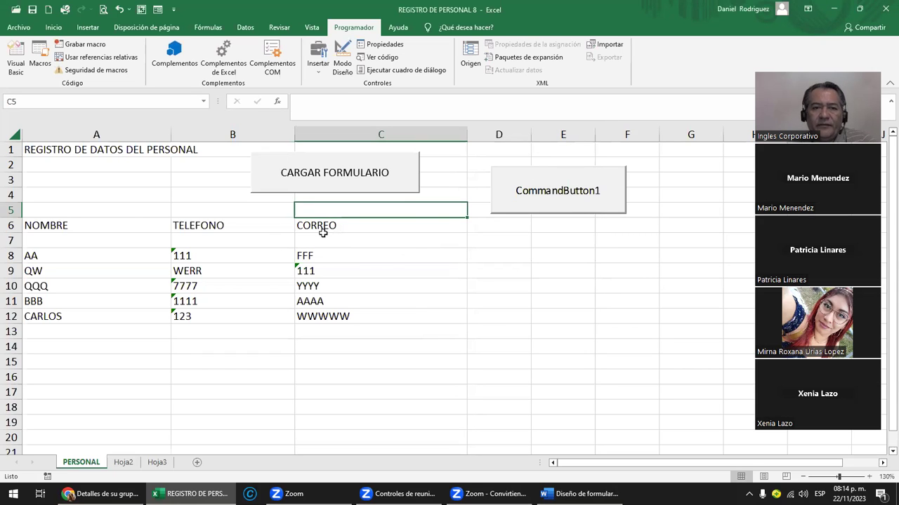
- Assign the ABRIR_FORMULARIOPERSONAL macro to the CARGAR FORMULARIO button and test it
right_click(266, 161)
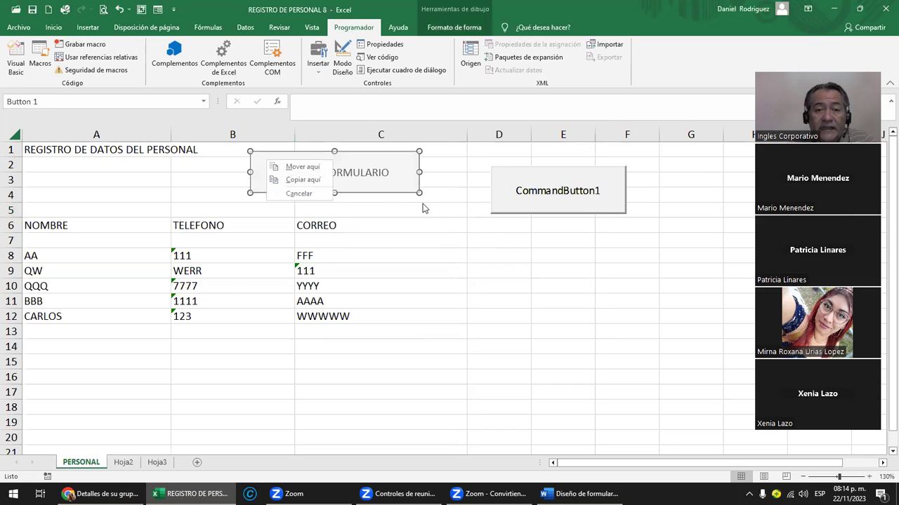
right_click(395, 170)
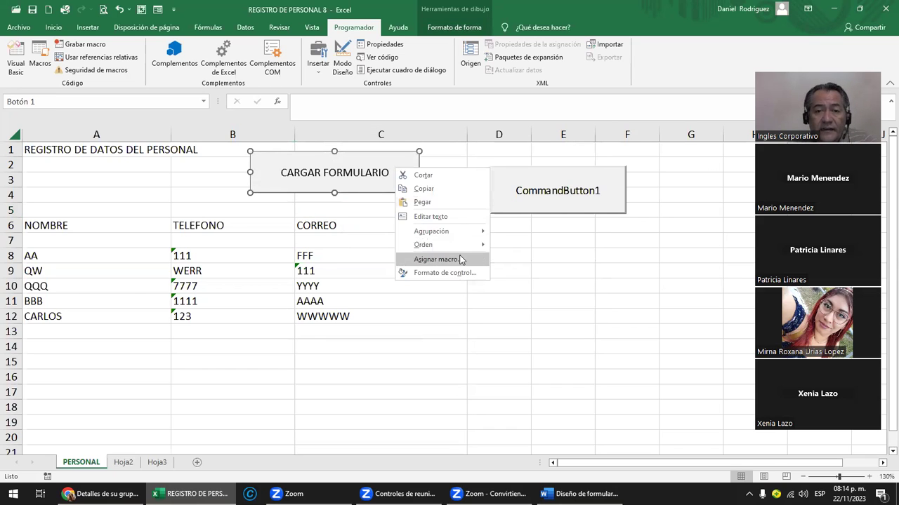
click(442, 259)
click(399, 192)
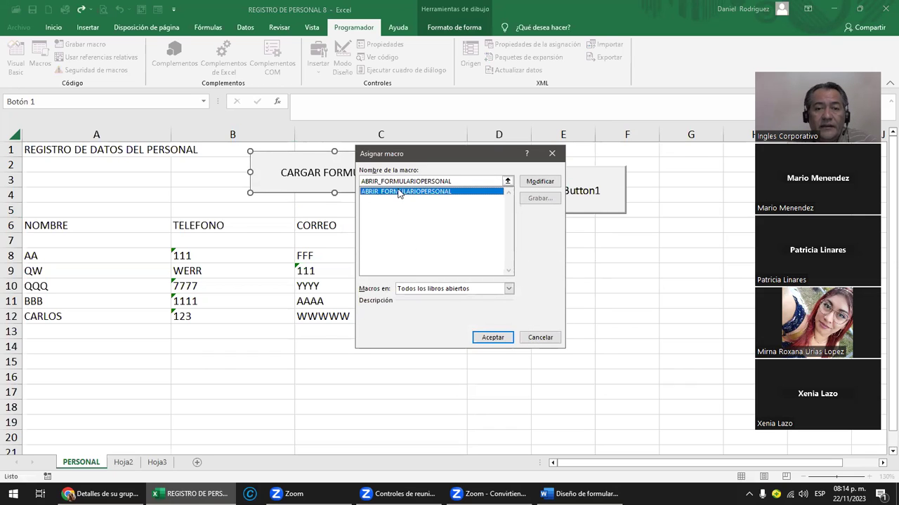
click(492, 337)
click(496, 335)
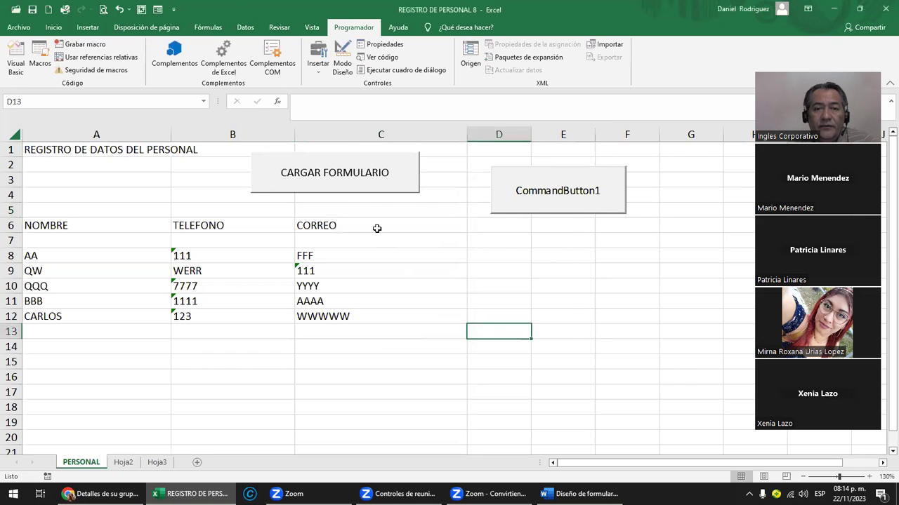
click(372, 183)
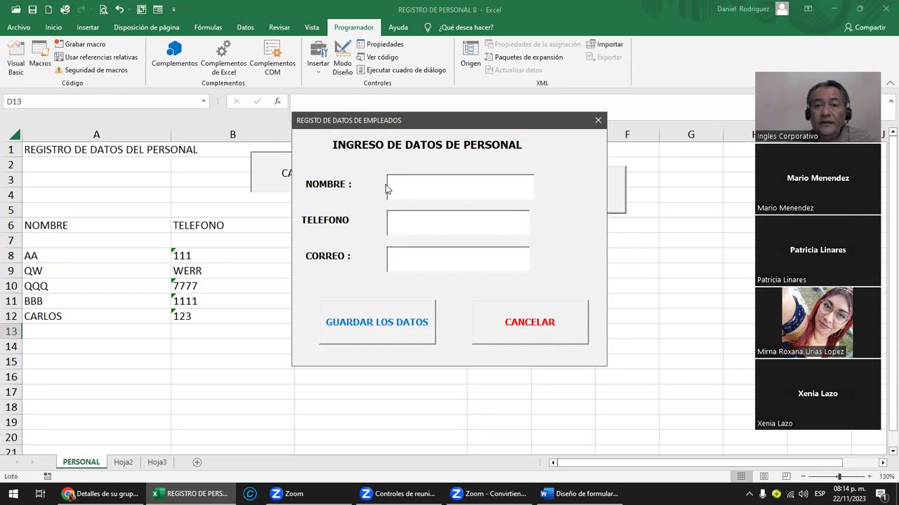
- Test CommandButton1 outside design mode and stop the debugger after its compile error
click(598, 120)
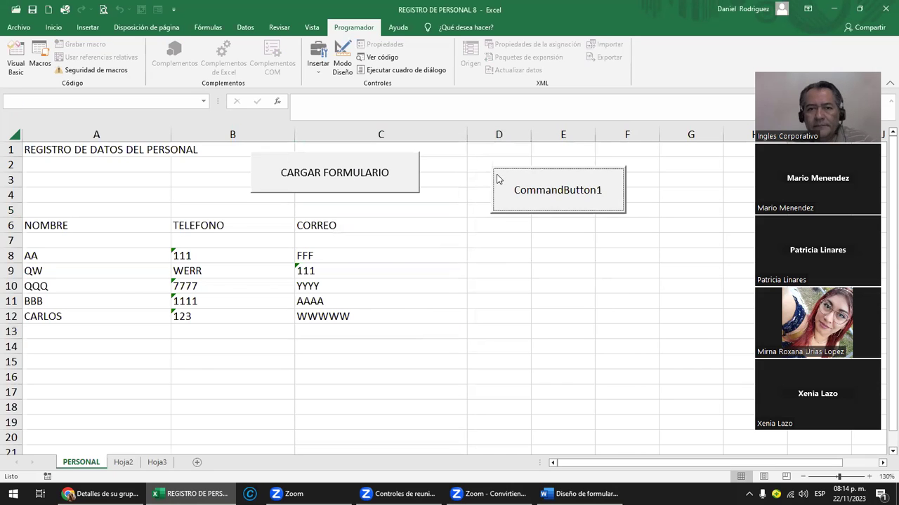
click(342, 69)
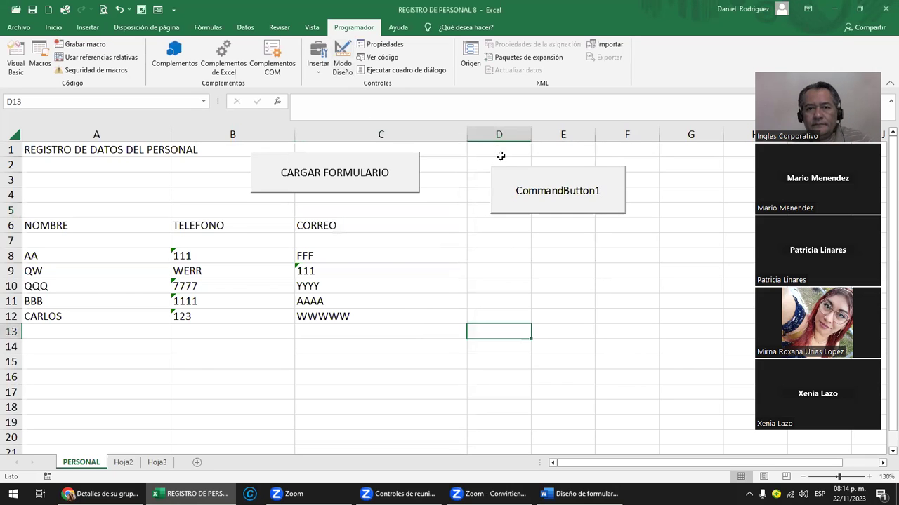
click(521, 173)
key(Return)
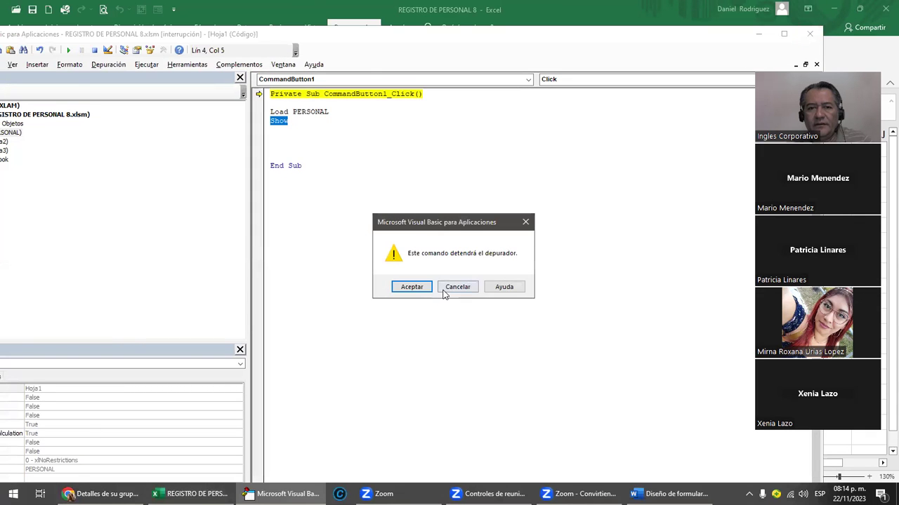
click(407, 287)
- In design mode, move CommandButton1 to column F and confirm CARGAR FORMULARIO still opens the form
click(336, 62)
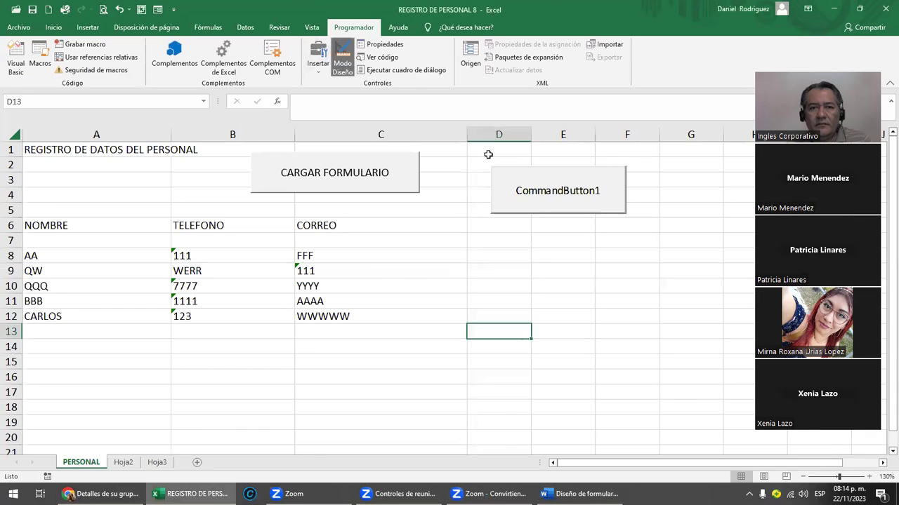
drag(519, 181, 627, 164)
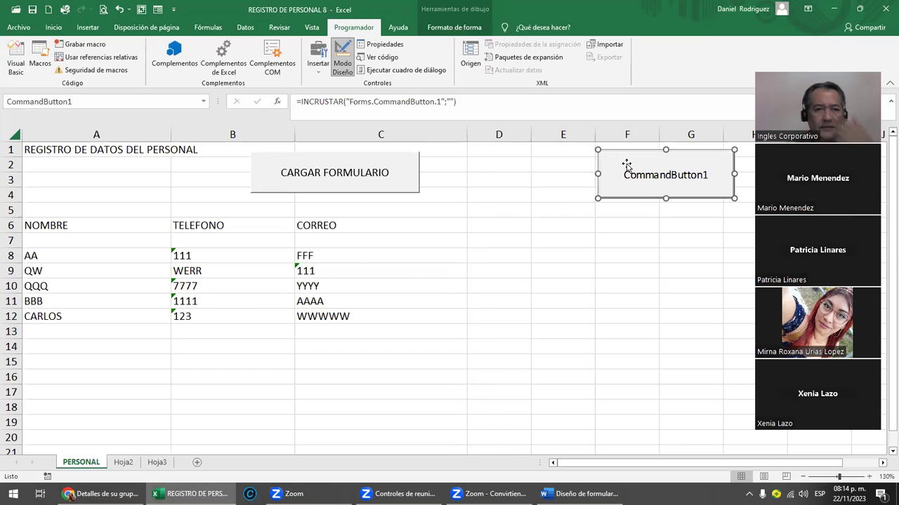
click(278, 166)
click(601, 125)
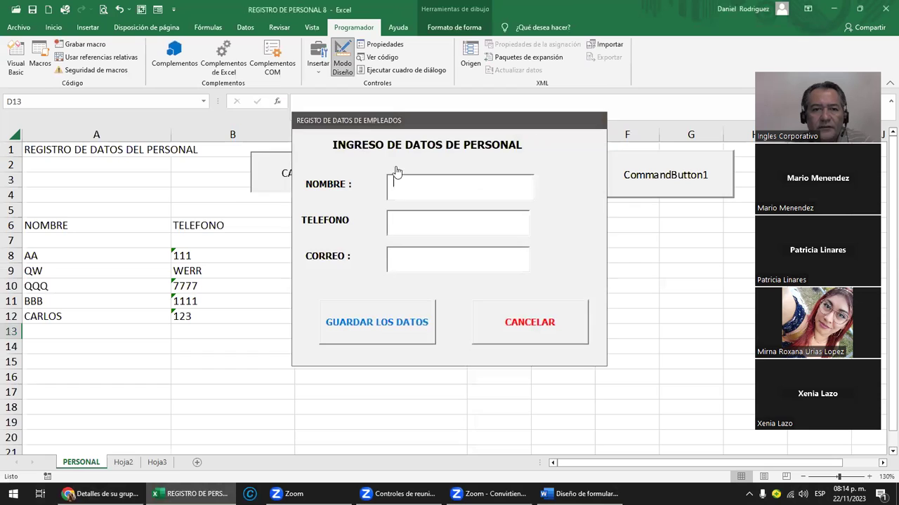
- Make the CARGAR FORMULARIO button narrower
click(421, 163)
ctrl+click(414, 175)
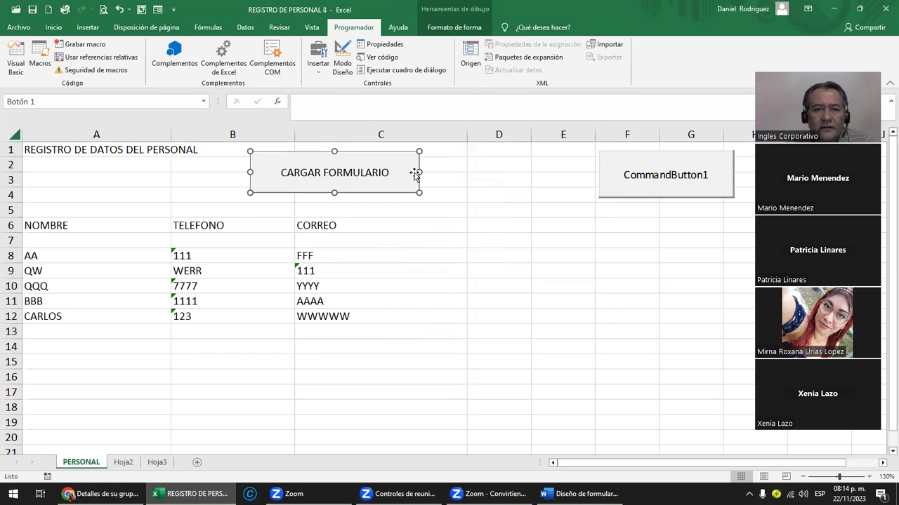
drag(416, 172, 398, 172)
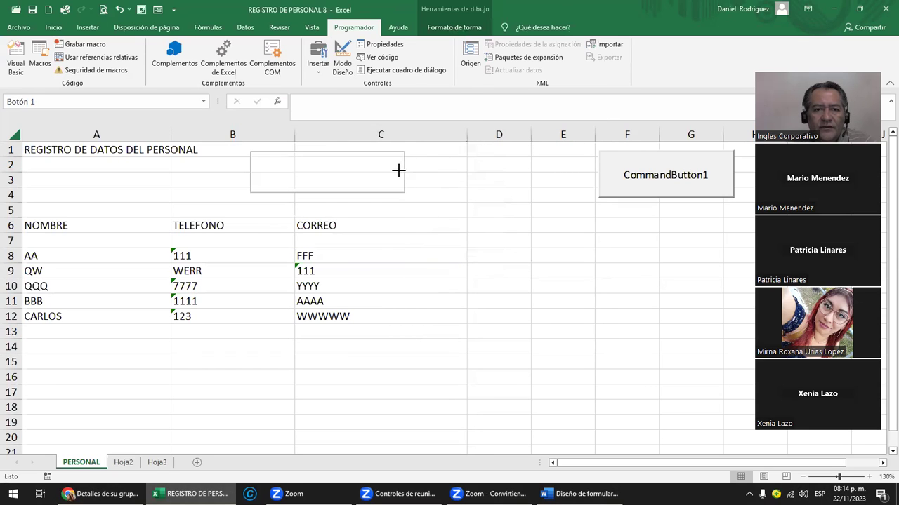
click(454, 176)
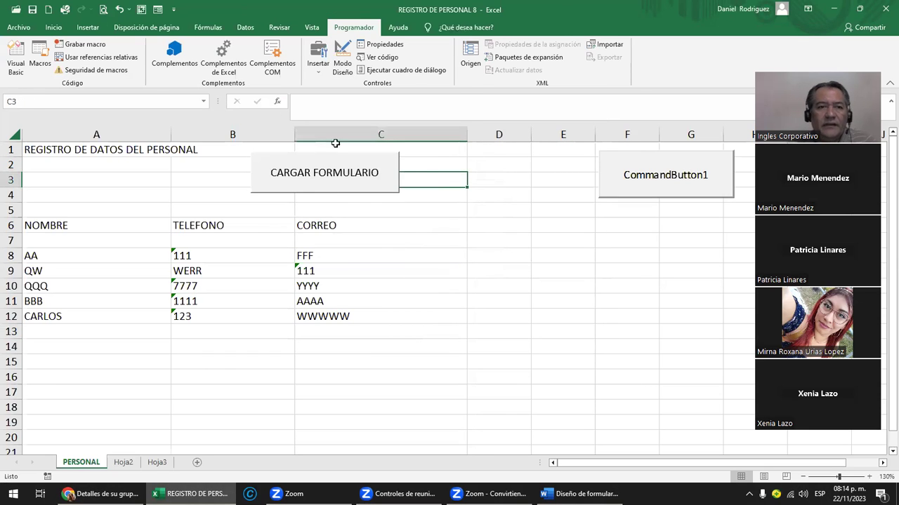
- Draw a small Rectángulo shape beside CARGAR FORMULARIO around cell D2
click(89, 28)
click(180, 47)
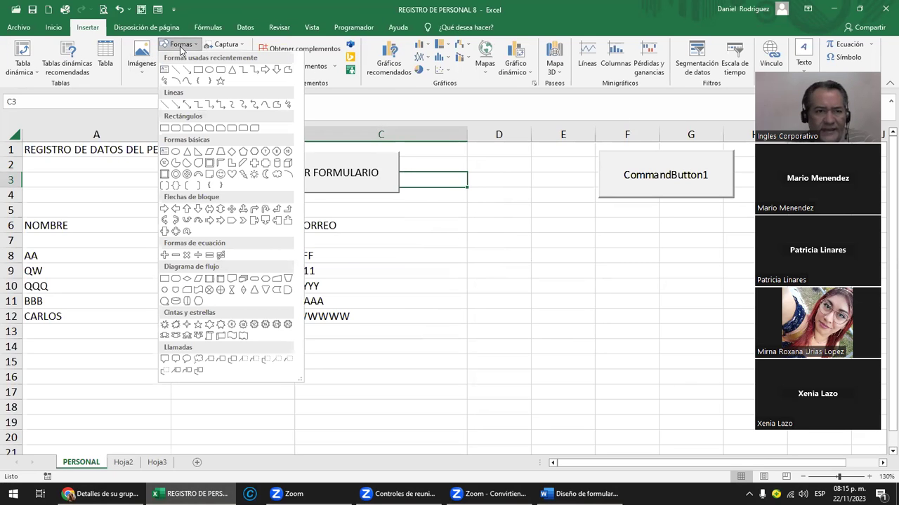
click(198, 70)
drag(419, 155, 475, 177)
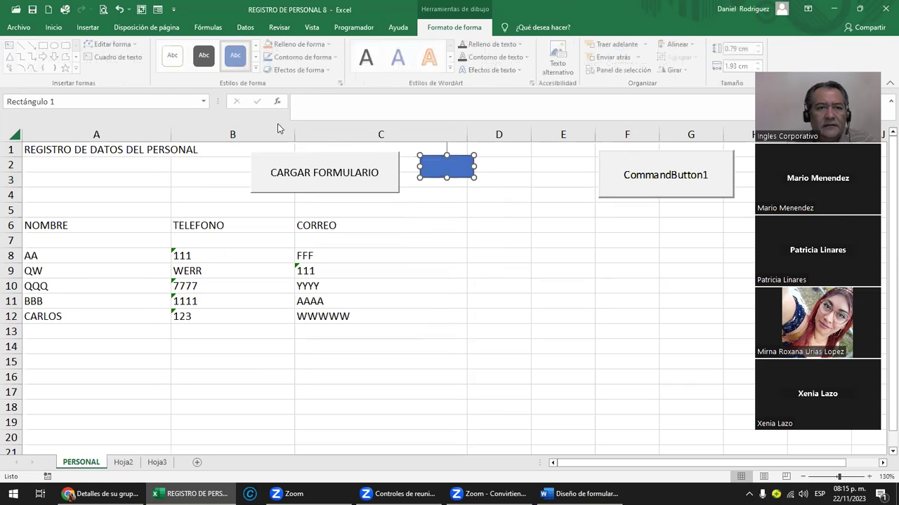
click(448, 227)
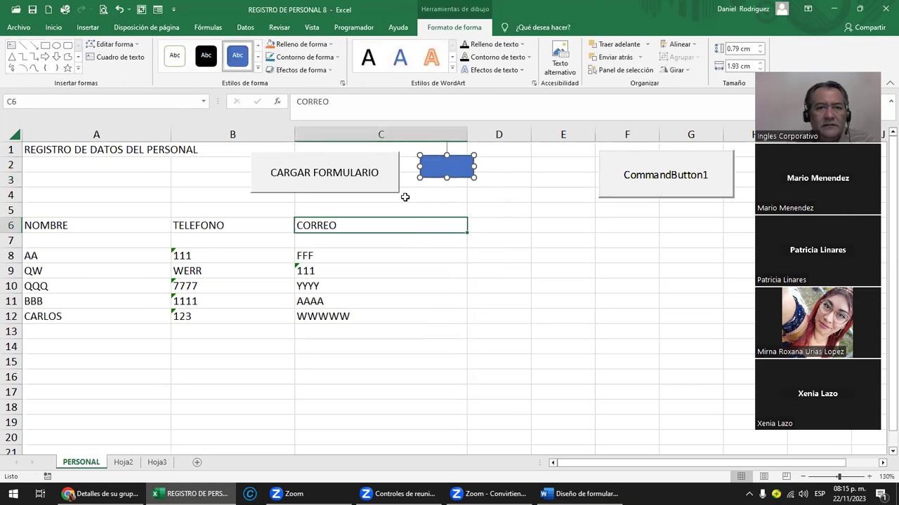
click(88, 28)
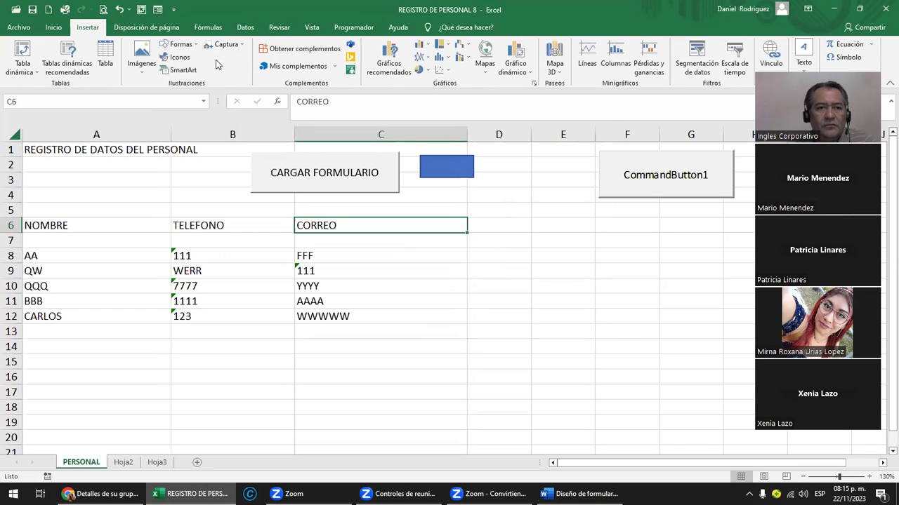
- Insert the head-with-gears icon beneath the blue rectangle and shrink it to 1.81 cm
click(180, 59)
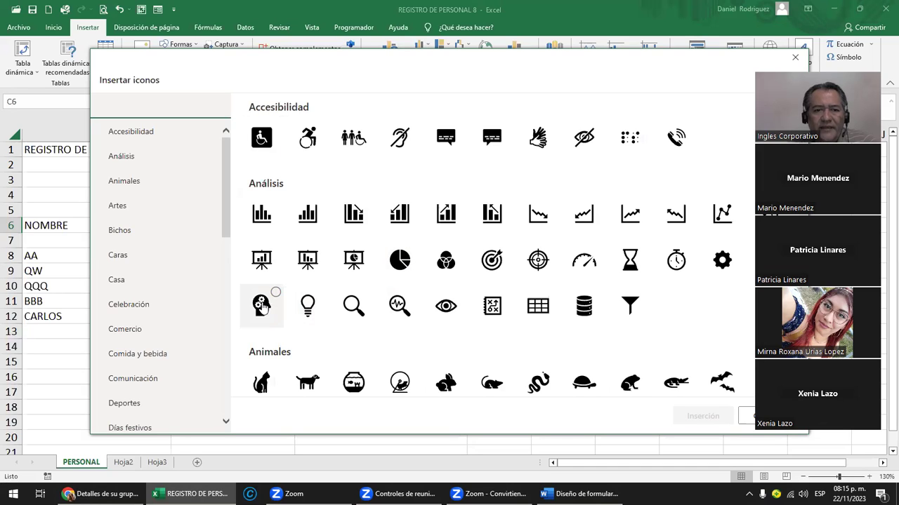
click(262, 307)
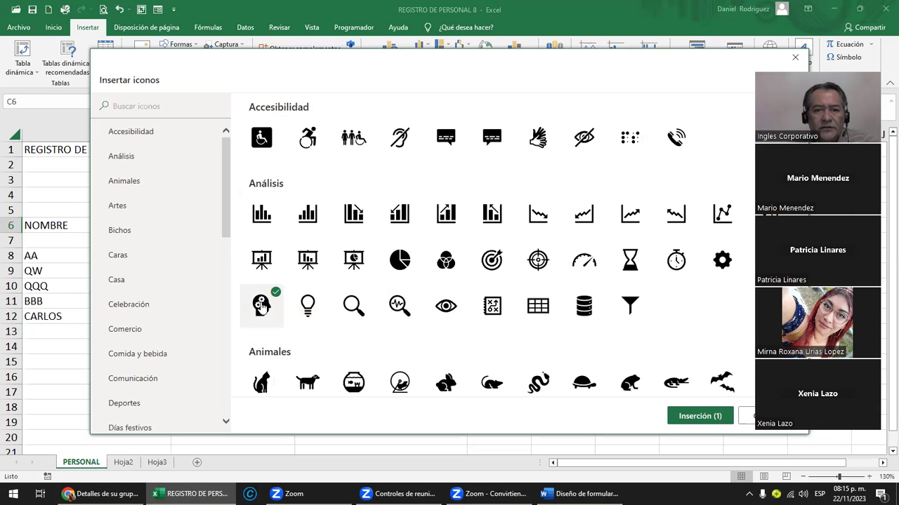
click(691, 416)
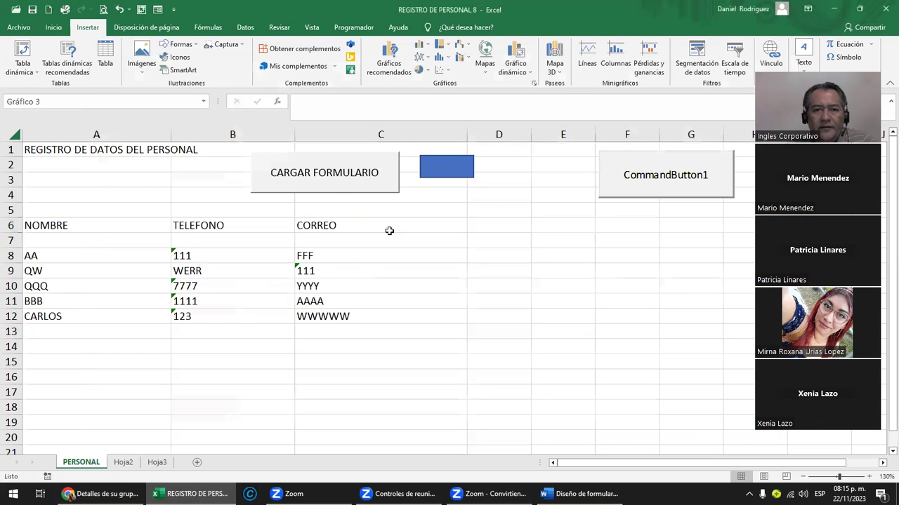
drag(381, 240, 490, 221)
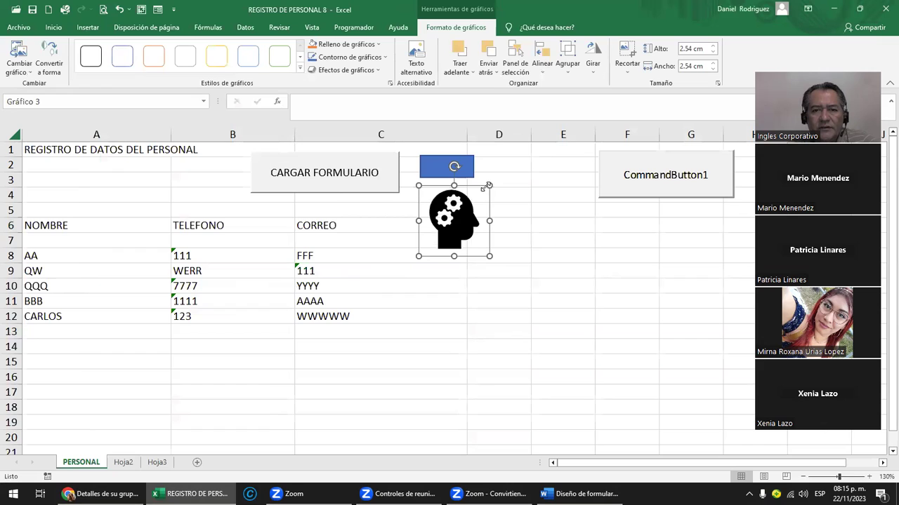
drag(489, 186, 469, 209)
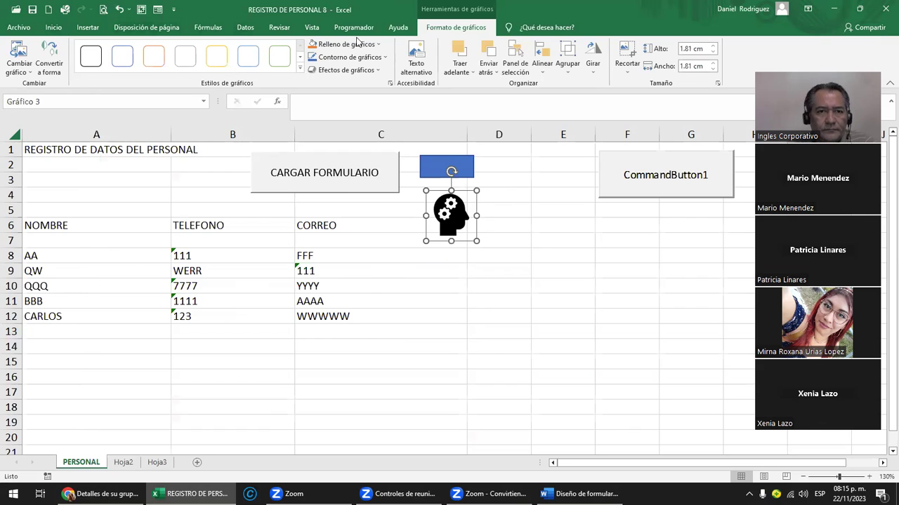
- View the Programador macro list, then close it
click(367, 30)
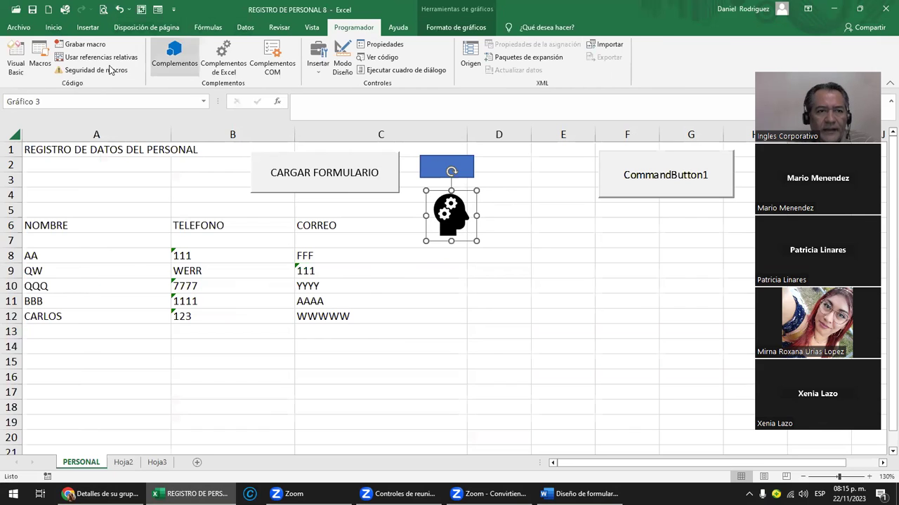
click(42, 56)
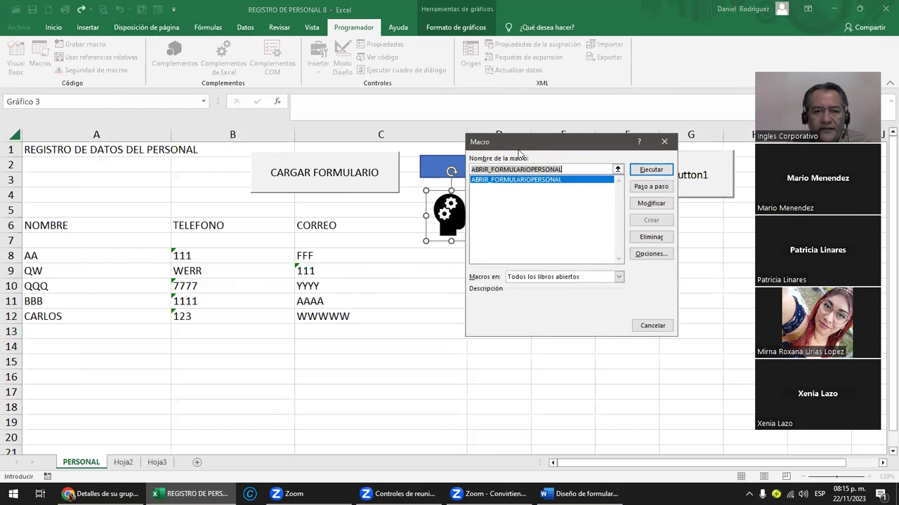
drag(518, 143, 313, 215)
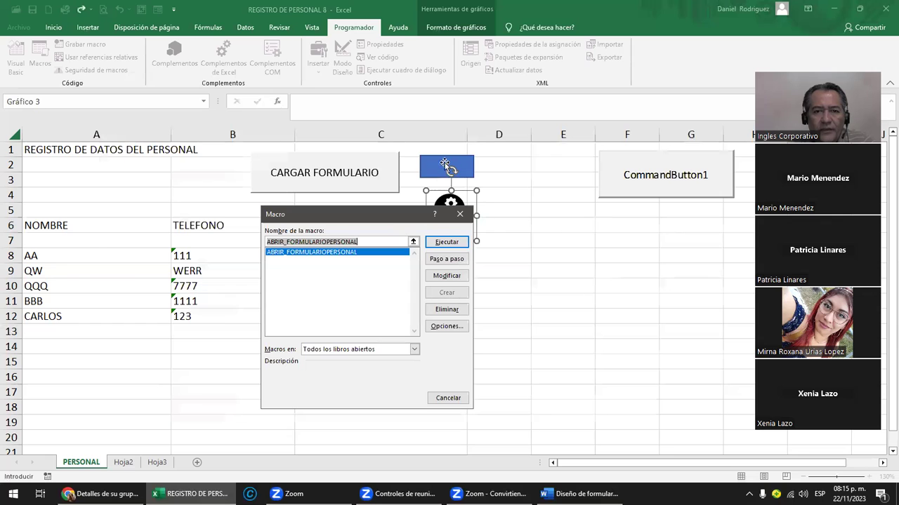
drag(402, 209, 336, 200)
click(540, 270)
key(Escape)
- Try assigning ABRIR_FORMULARIOPERSONAL to the blue rectangle through Asignar macro
click(450, 168)
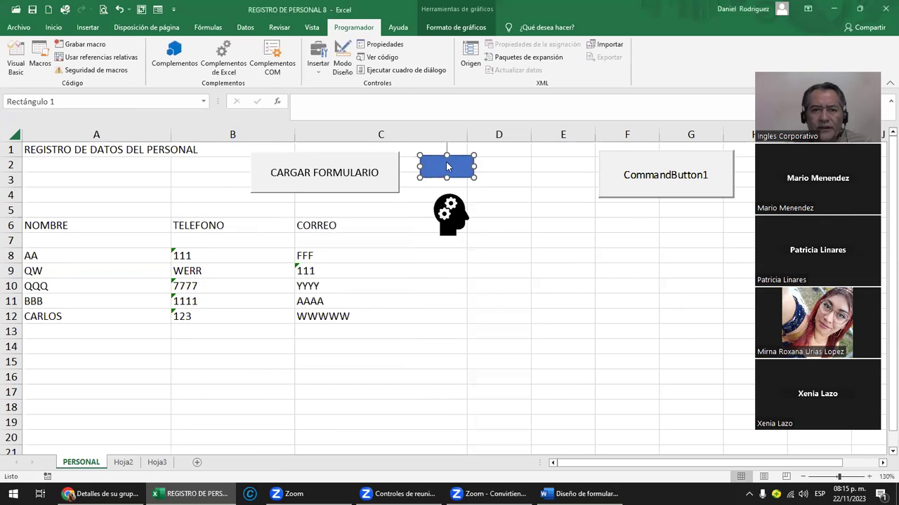
right_click(447, 166)
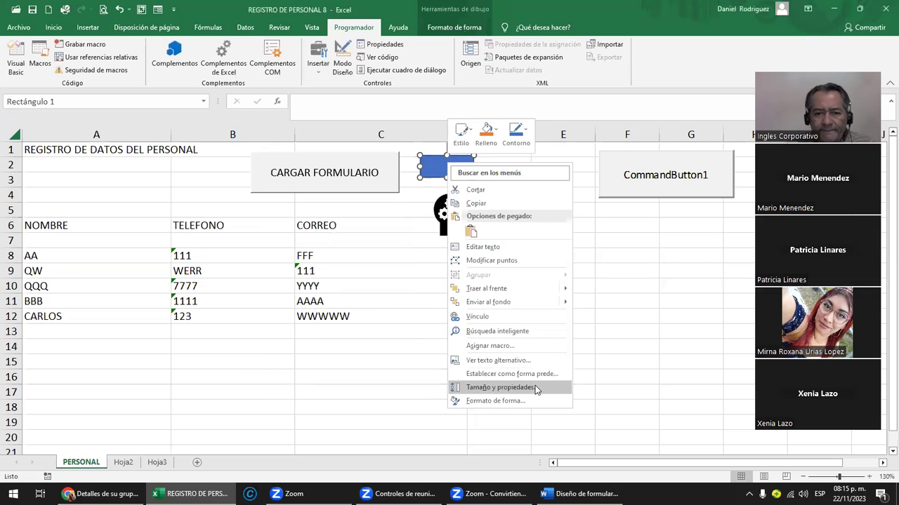
click(503, 344)
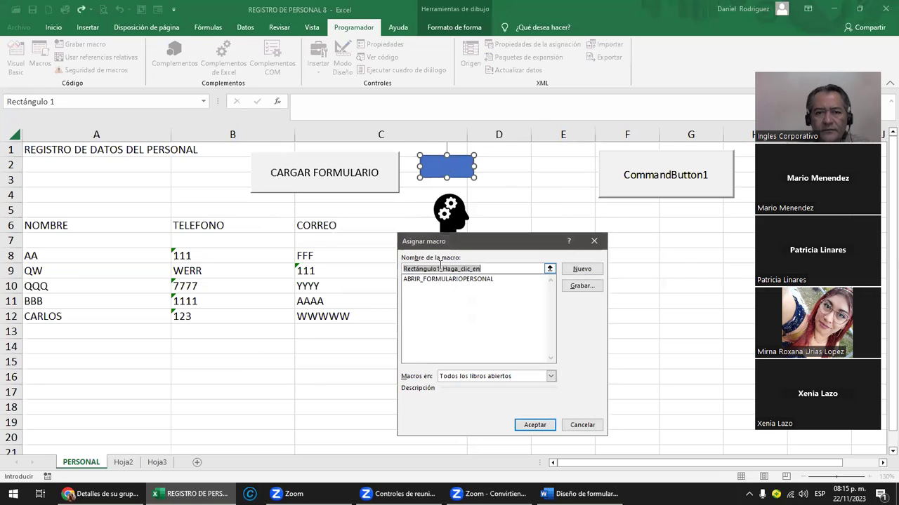
click(453, 288)
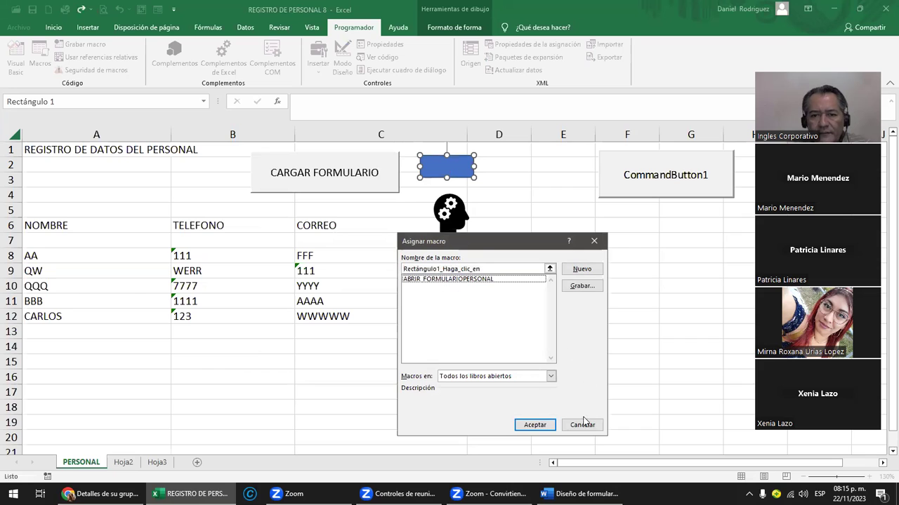
click(532, 424)
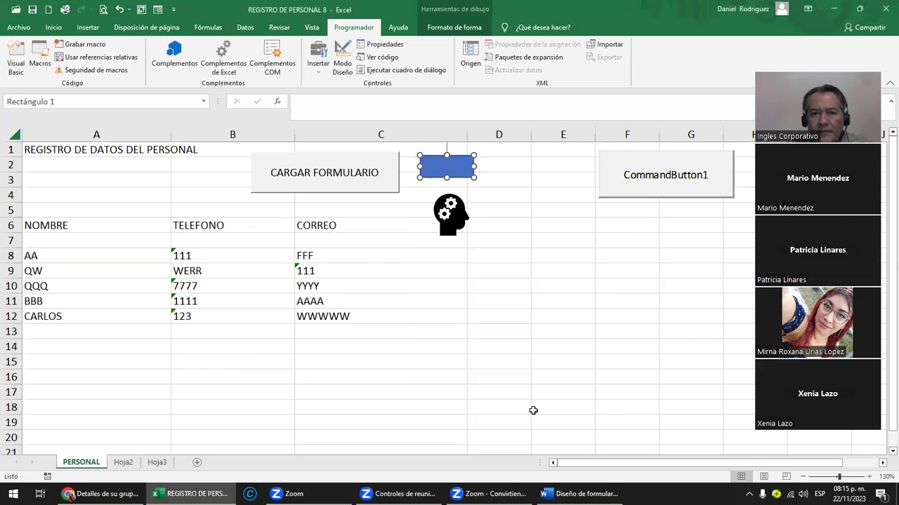
click(516, 196)
- Click the rectangle twice, dismissing the Rectángulo1_Haga_clic_en macro error each time
click(464, 179)
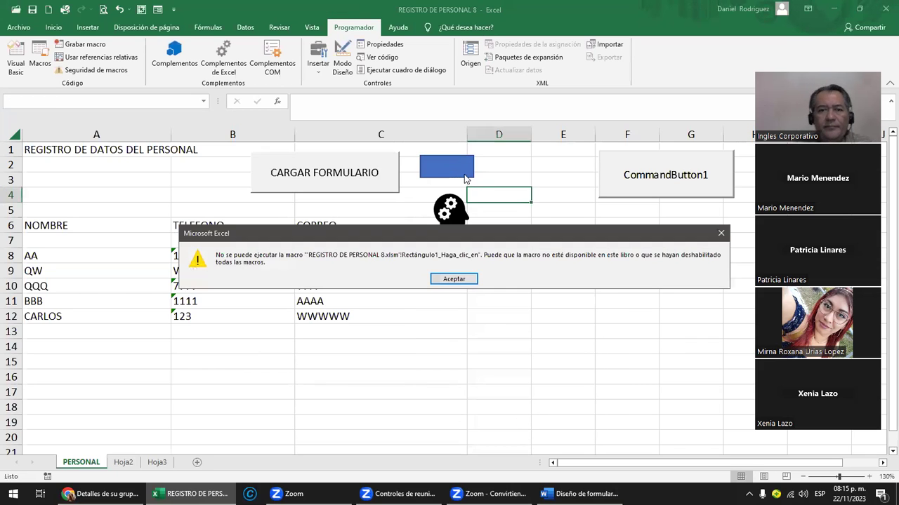
key(Return)
click(451, 166)
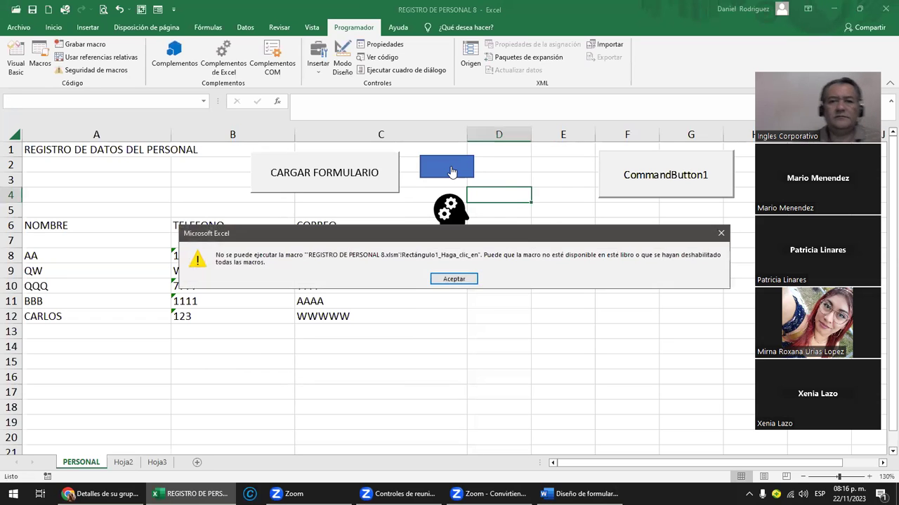
key(Return)
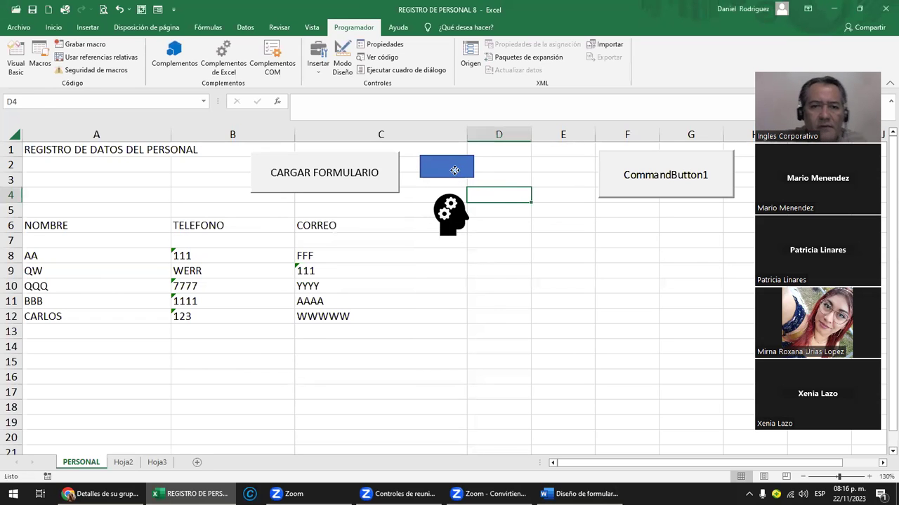
- Assign the ABRIR_FORMULARIOPERSONAL macro to the blue rectangle
right_click(457, 175)
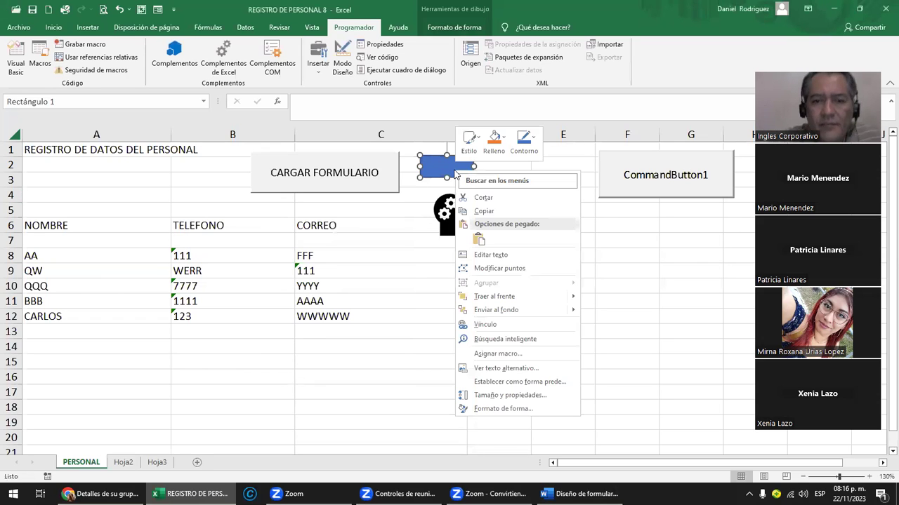
click(520, 355)
click(439, 294)
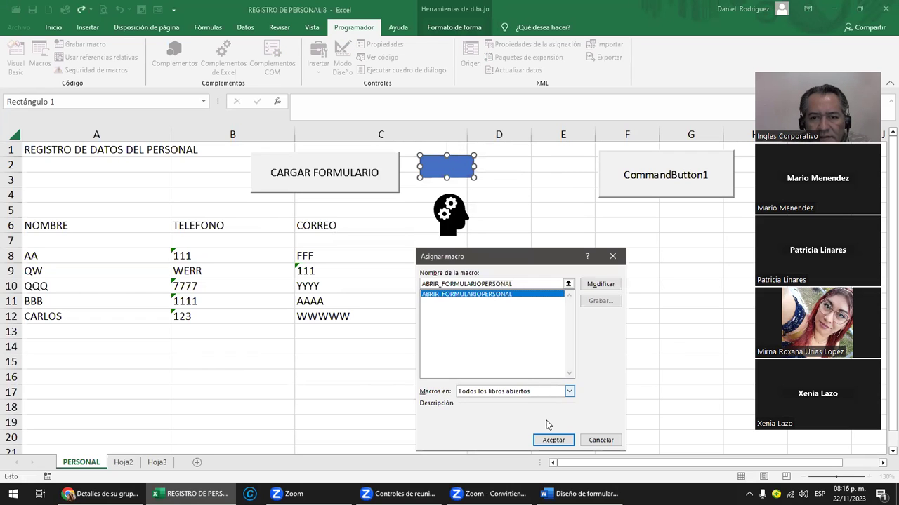
click(553, 440)
click(499, 271)
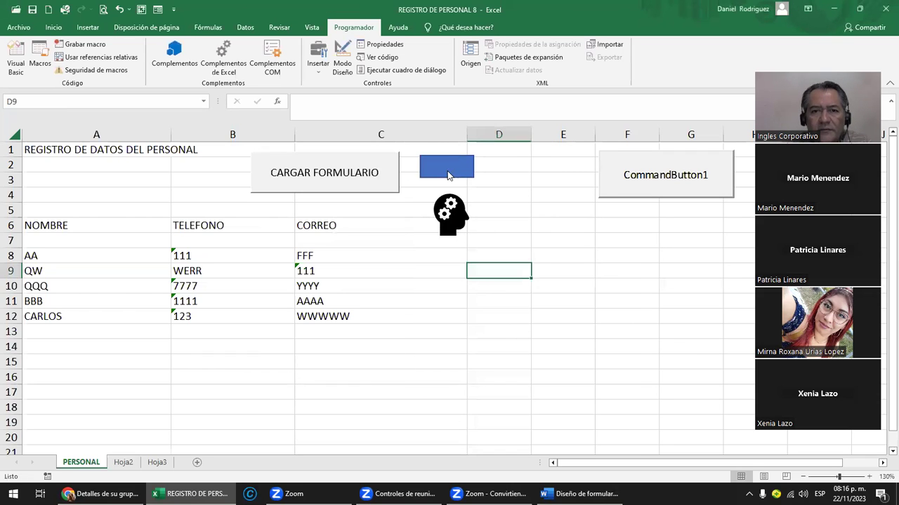
- Open the data-entry form from the rectangle twice, closing it each time
click(448, 170)
drag(519, 125, 254, 141)
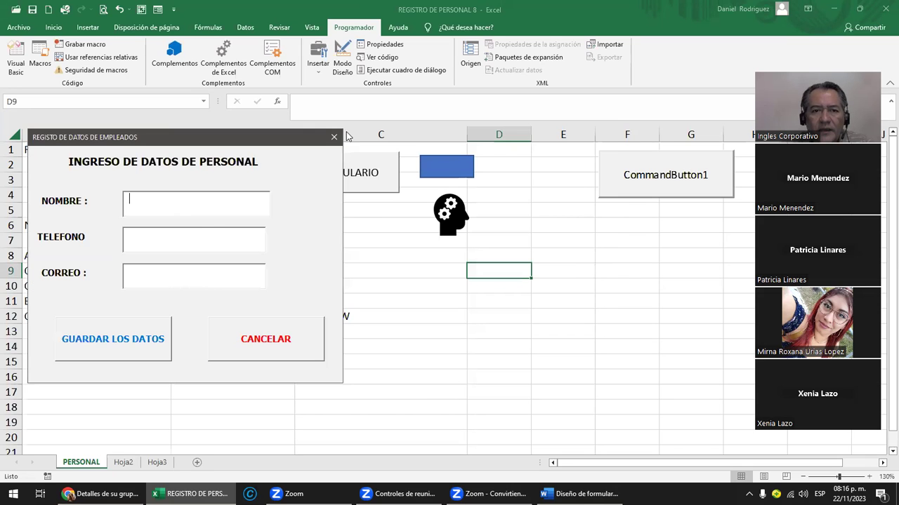
click(334, 138)
click(431, 172)
click(595, 123)
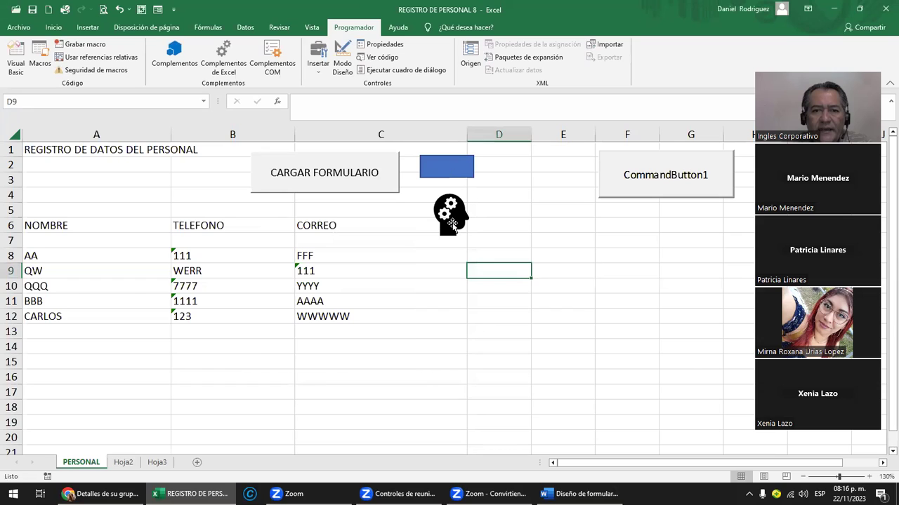
- Shrink the gear-head image slightly and nudge it upward
click(452, 223)
right_click(449, 217)
key(Escape)
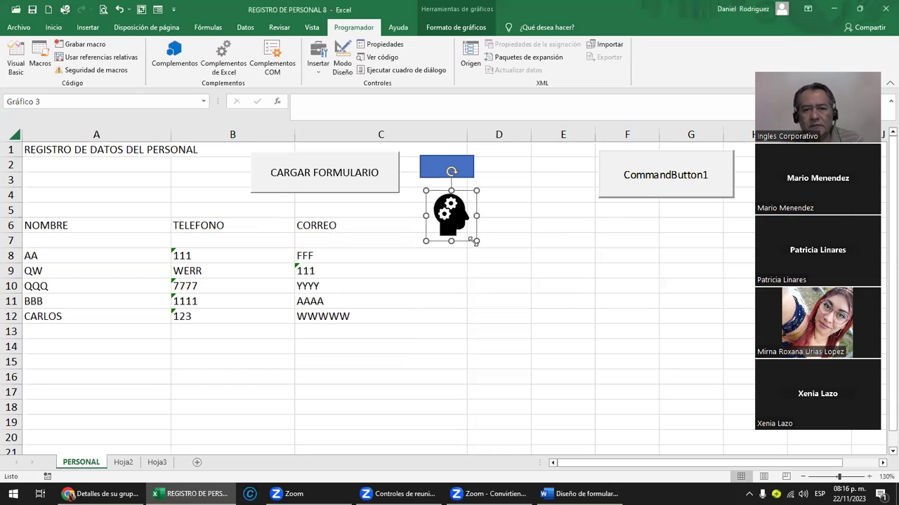
drag(466, 234, 469, 233)
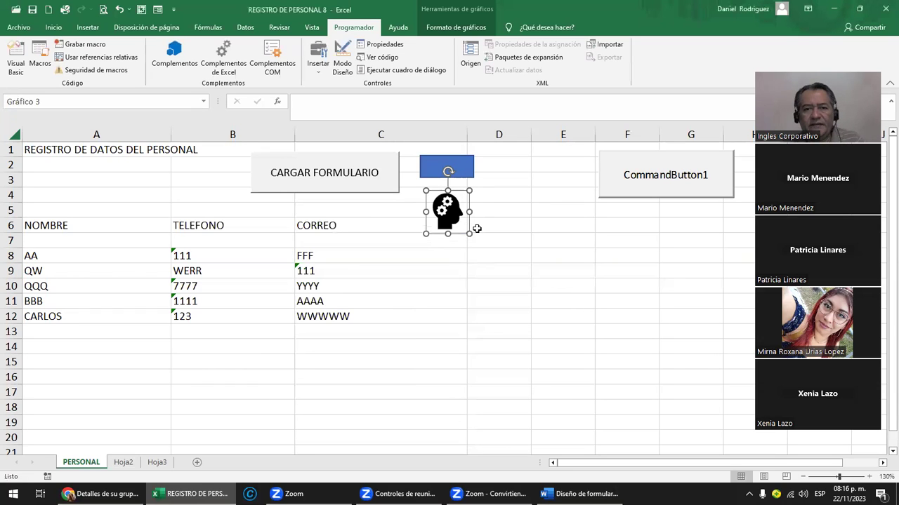
key(Up)
key(Up)
key(Up)
key(Up)
key(Up)
key(Up)
key(Up)
key(Up)
key(Up)
key(Up)
key(Up)
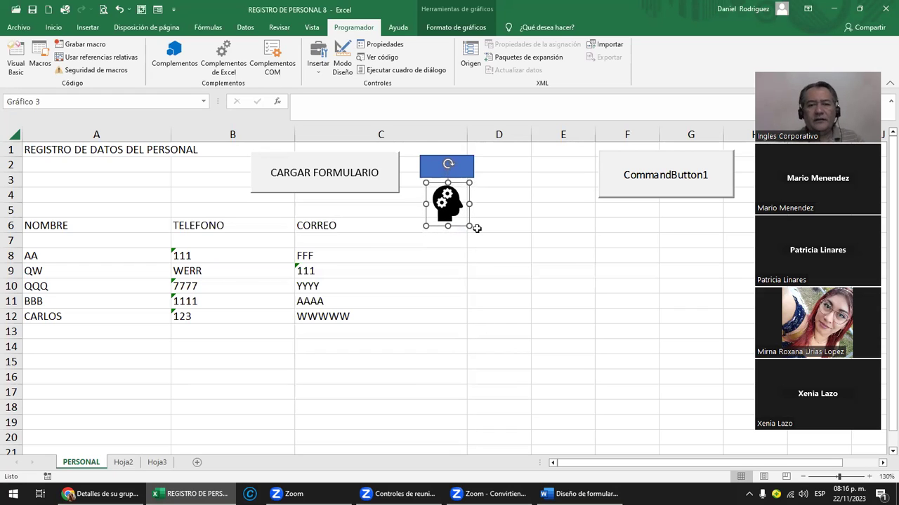
- Assign the ABRIR_FORMULARIOPERSONAL macro to the gear-head image
click(493, 307)
right_click(447, 201)
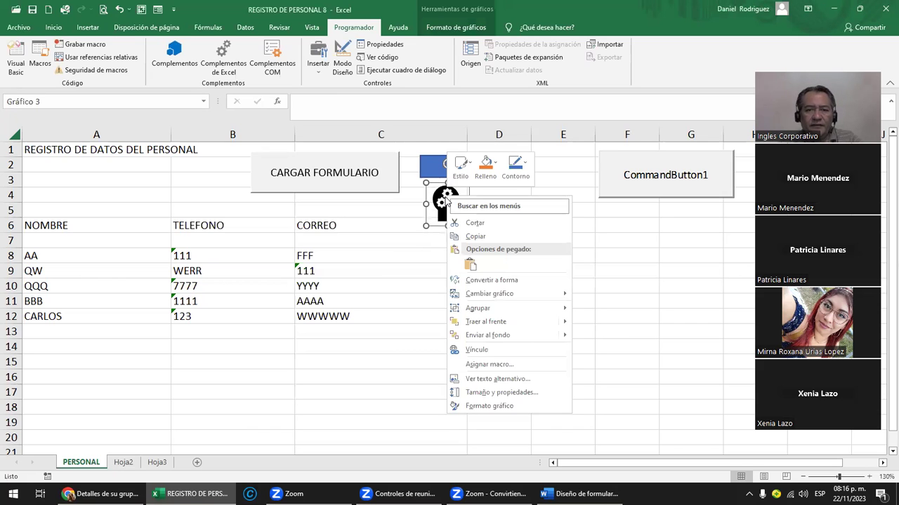
click(512, 364)
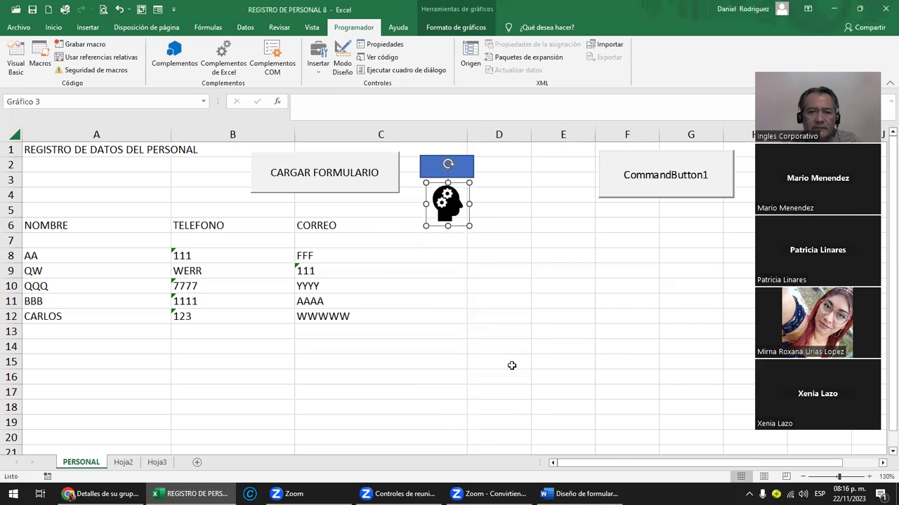
click(434, 303)
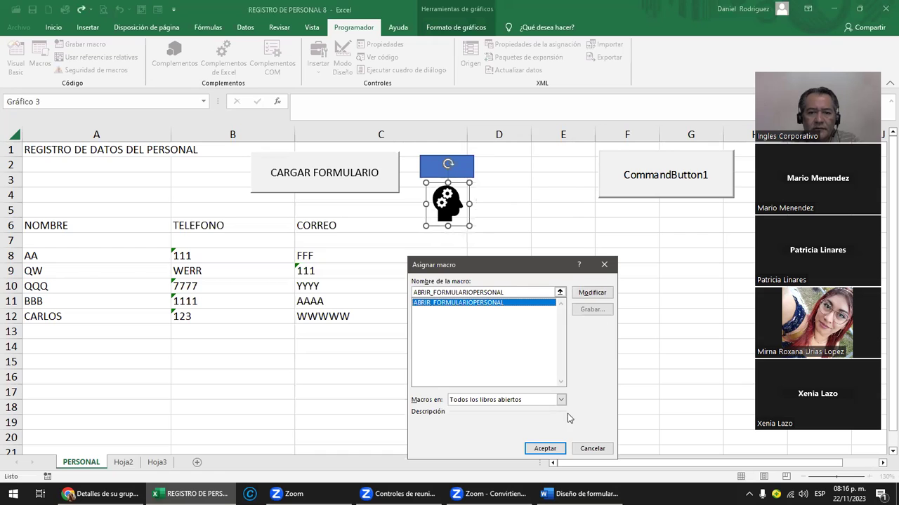
click(545, 448)
click(562, 301)
- Open and close the form twice from the gear-head image, then dismiss the Insertar controls gallery
click(446, 204)
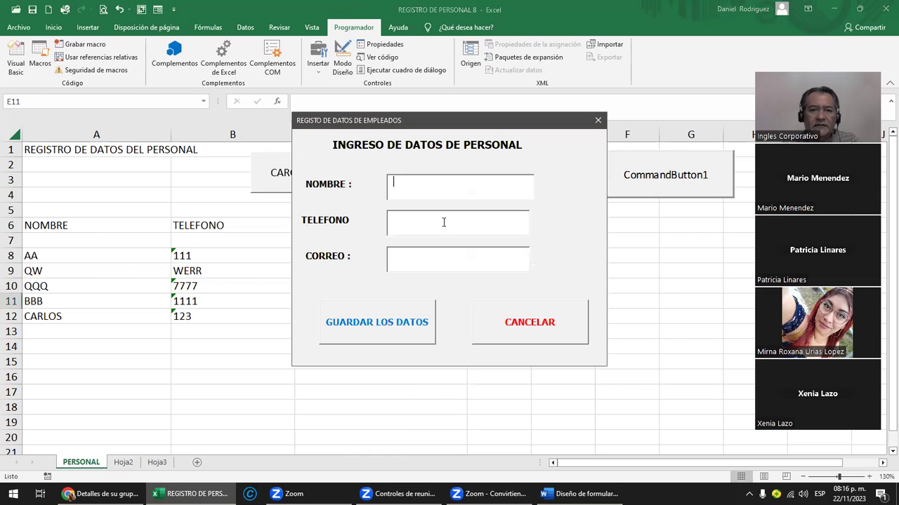
click(598, 121)
click(446, 204)
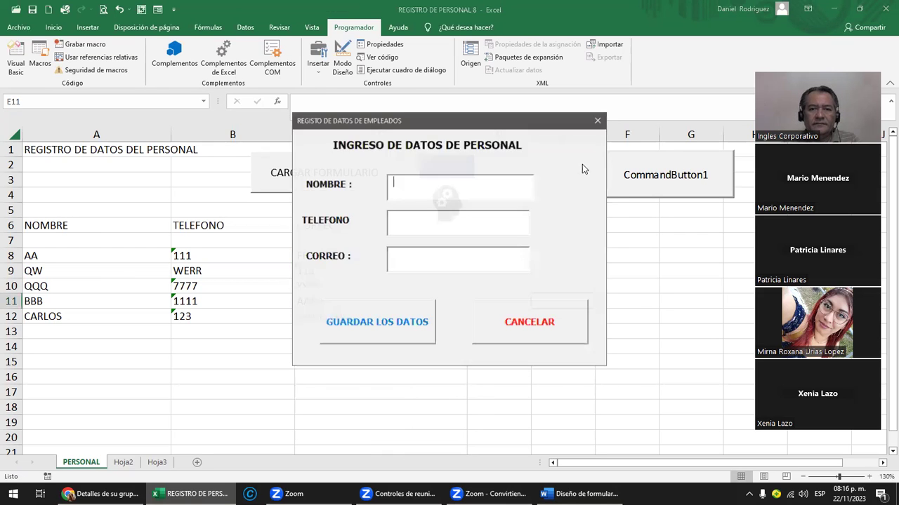
click(594, 118)
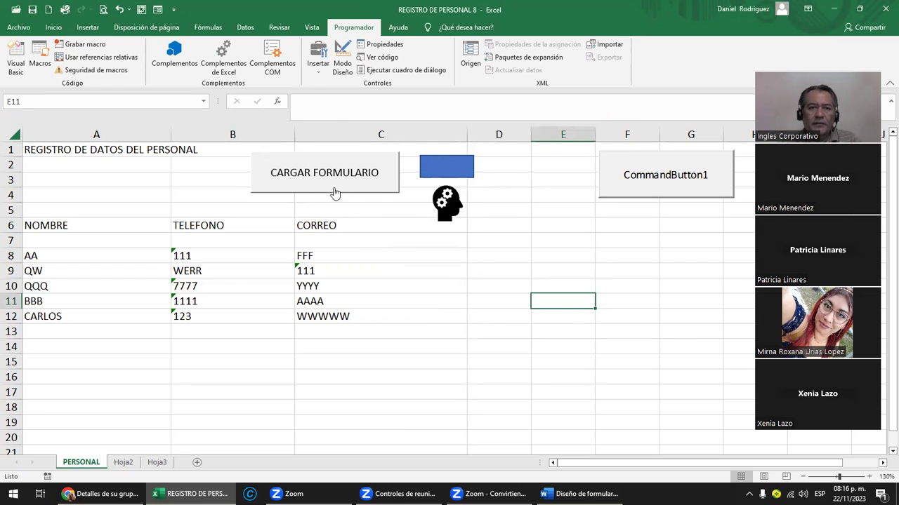
click(316, 70)
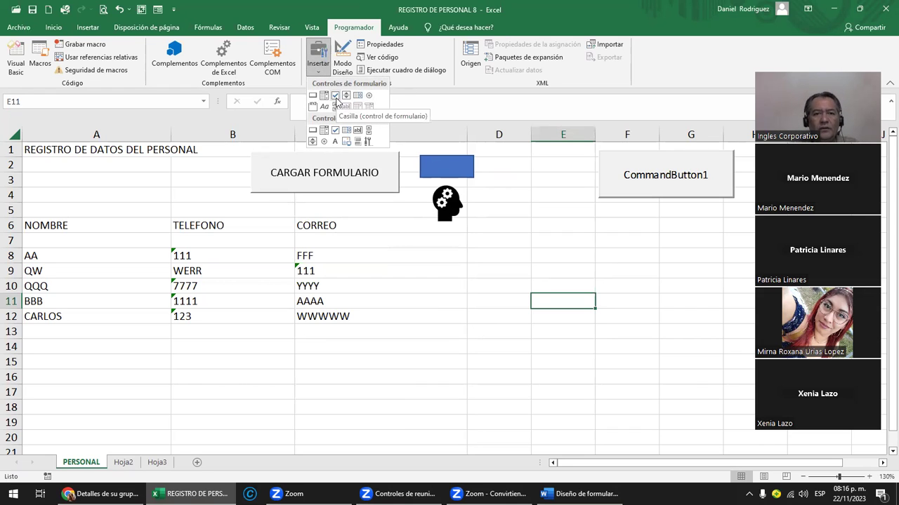
click(446, 264)
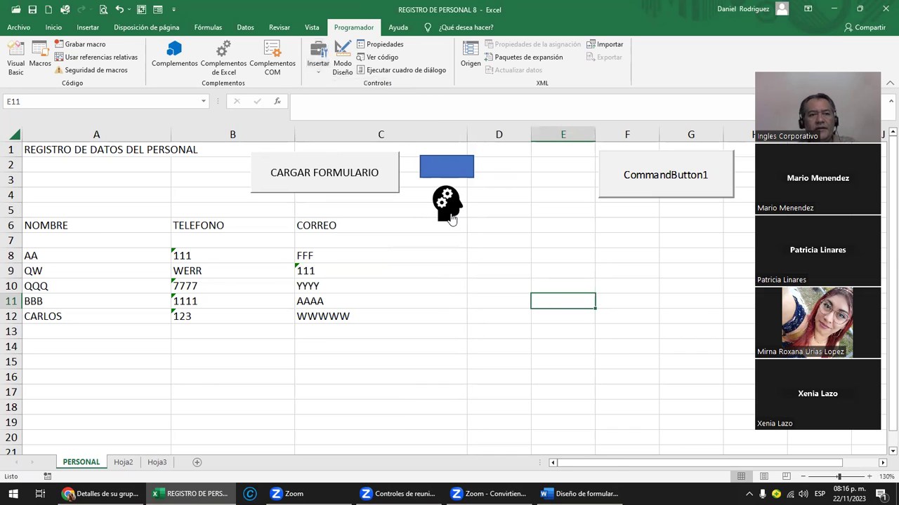
click(19, 65)
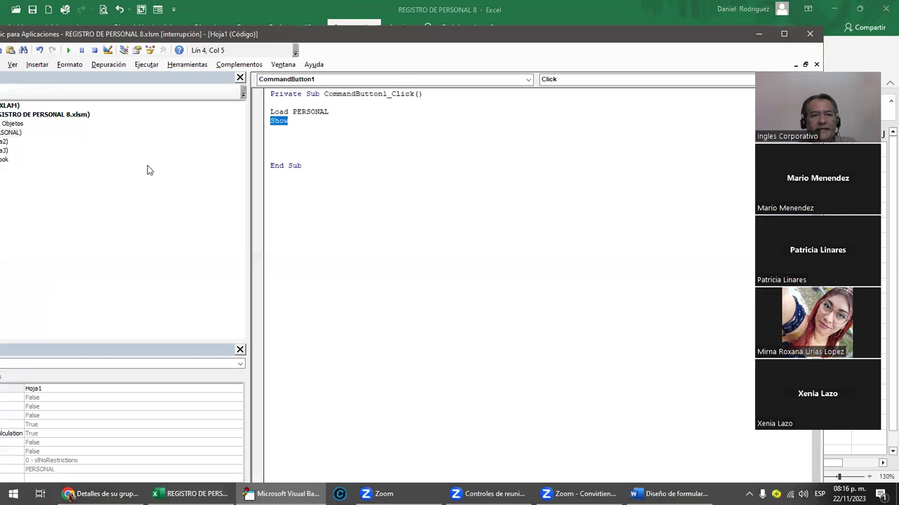
double_click(159, 36)
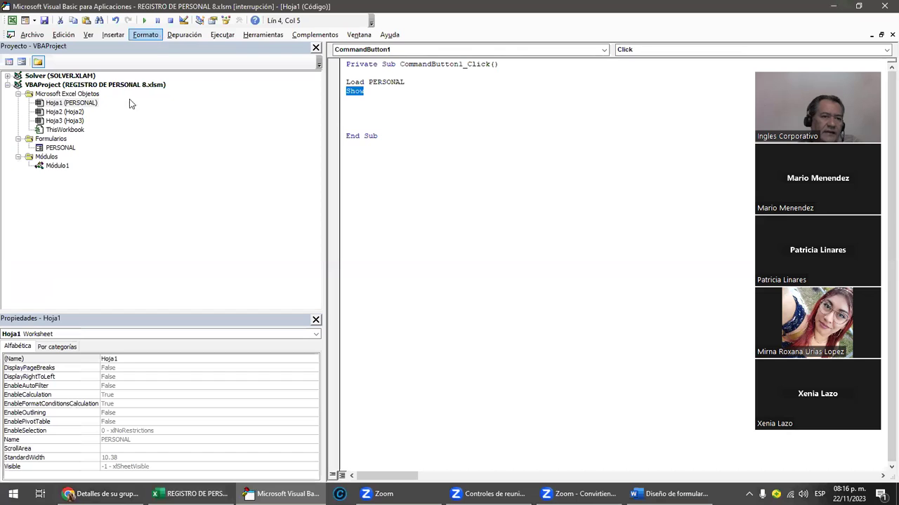
click(59, 168)
double_click(60, 173)
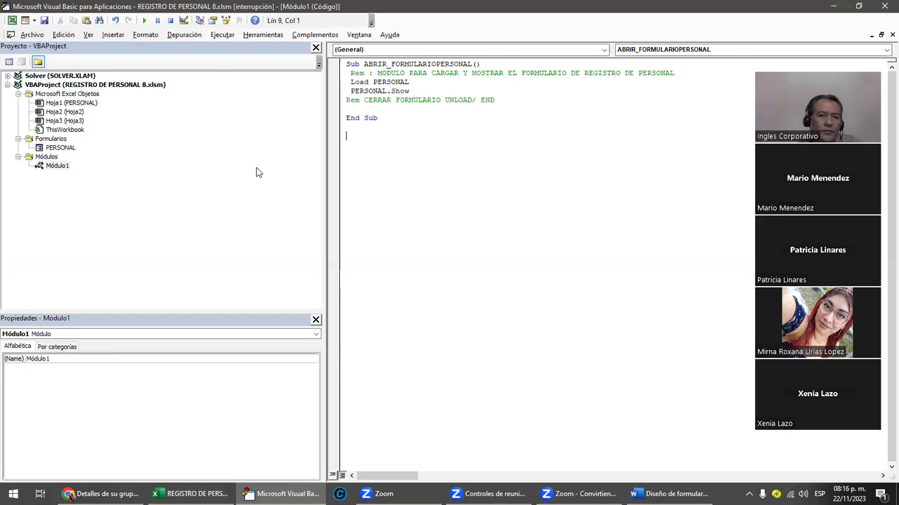
key(shift+Up)
key(shift+Up)
key(shift+Up)
key(shift+Up)
key(shift+Up)
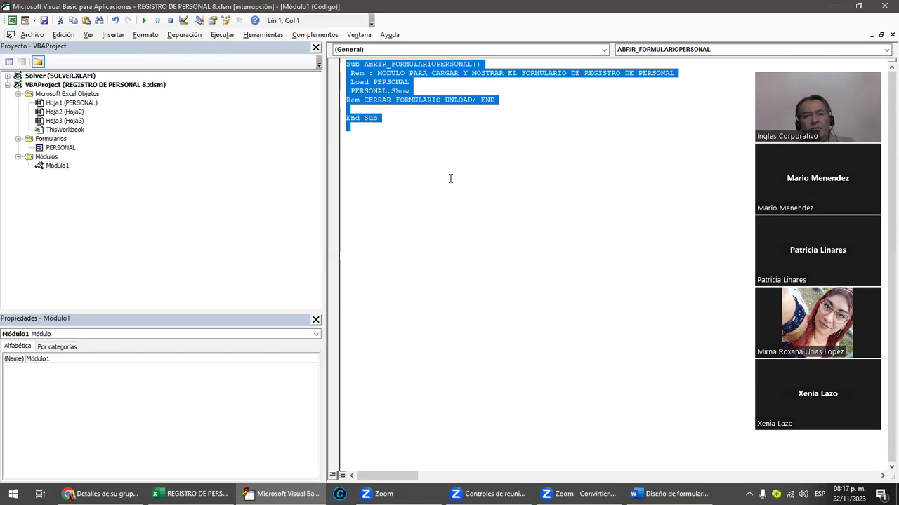
click(49, 149)
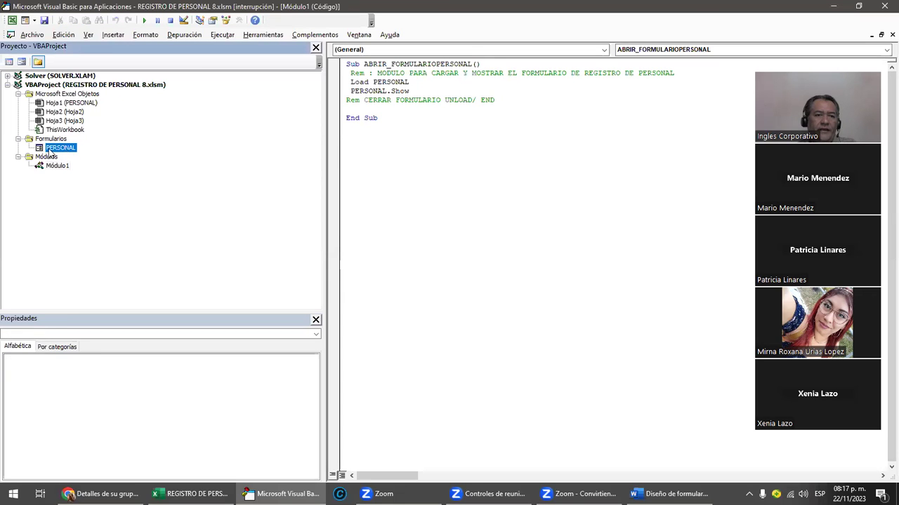
double_click(50, 149)
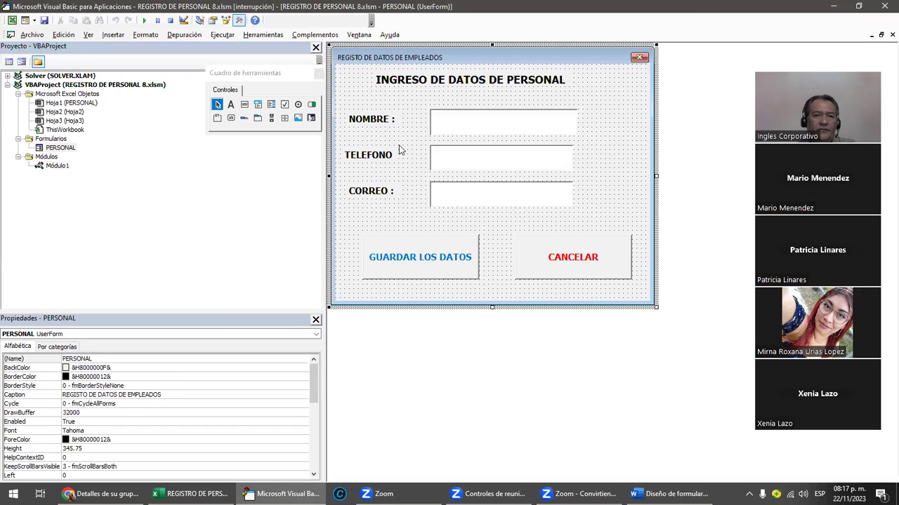
click(49, 166)
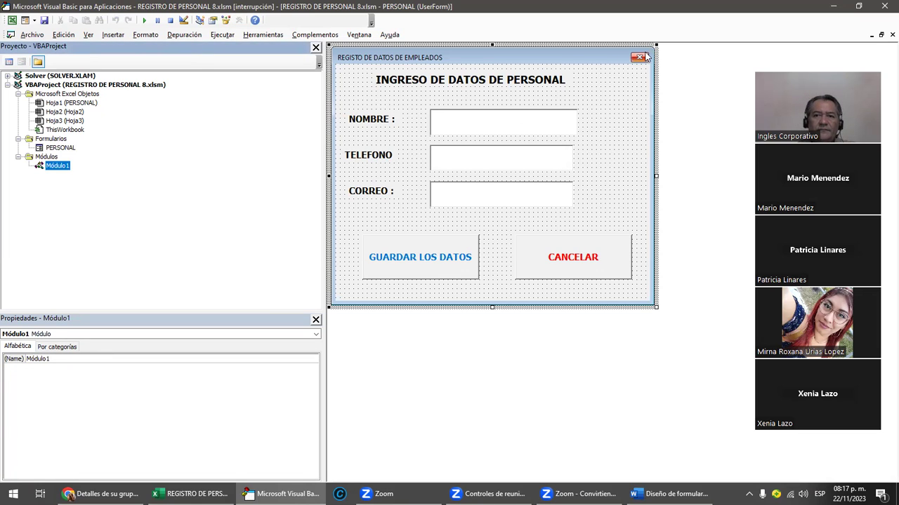
click(647, 77)
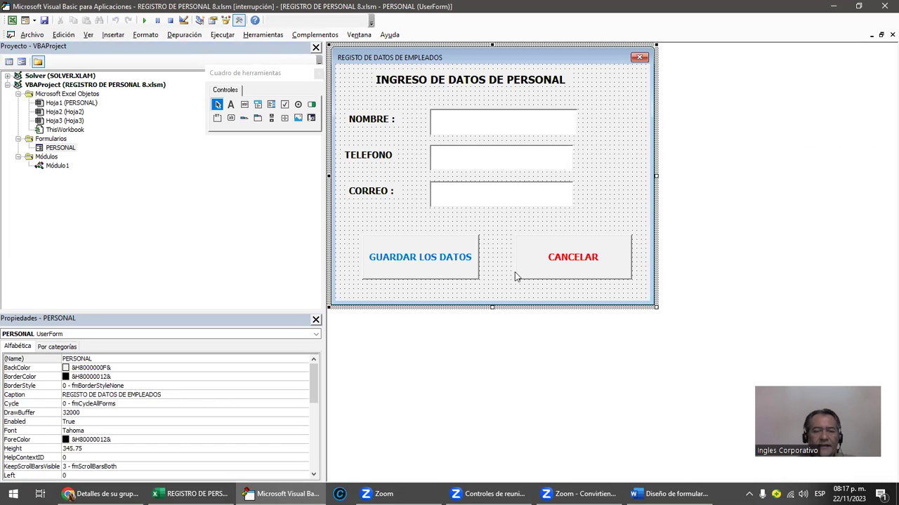
click(883, 6)
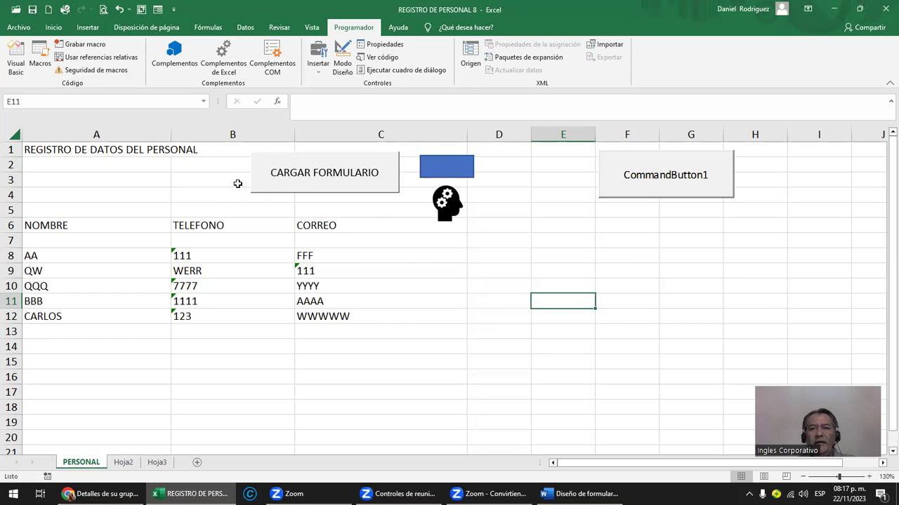
- Dismiss the Insertar controls gallery and launch the Visual Basic editor
click(318, 66)
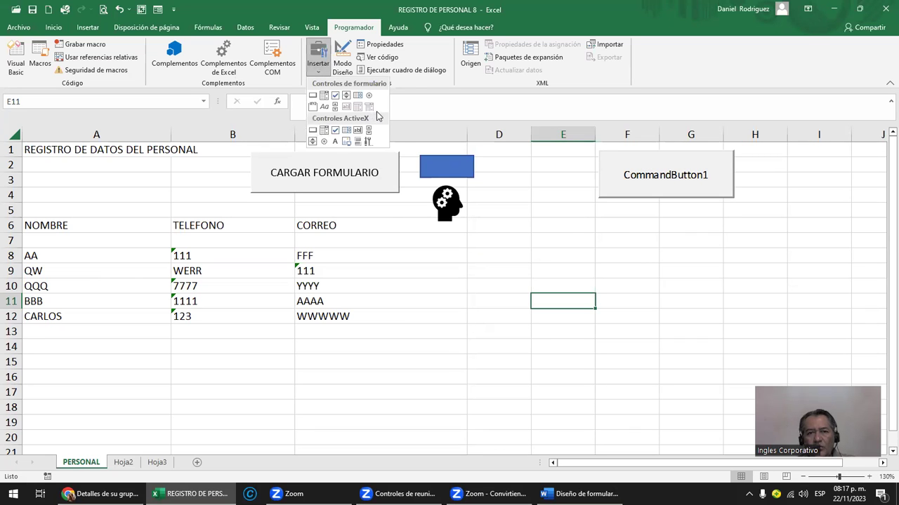
click(615, 267)
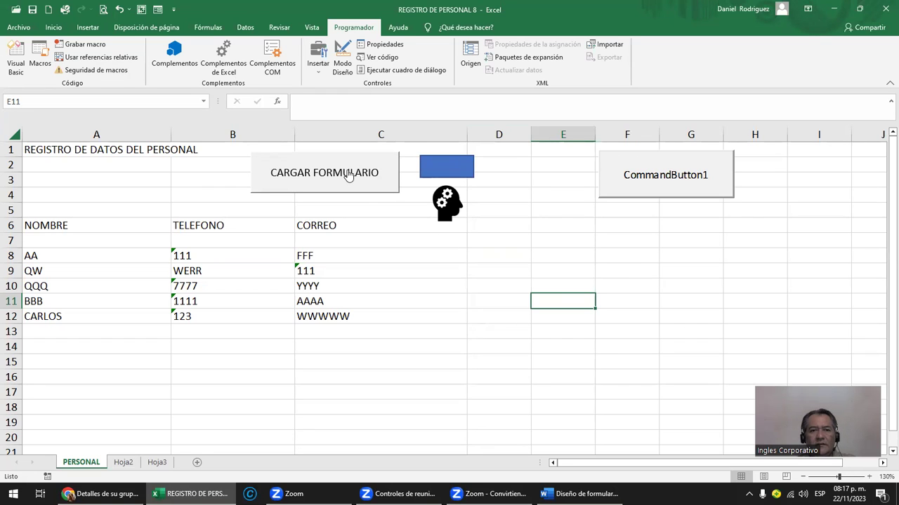
click(18, 63)
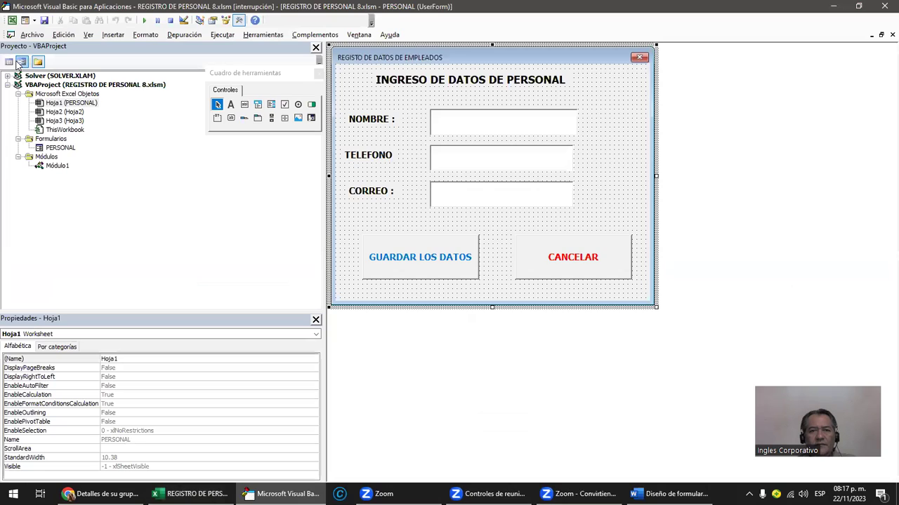
- Open Módulo1, highlight the Load PERSONAL and PERSONAL.Show lines, then close the editor
double_click(56, 166)
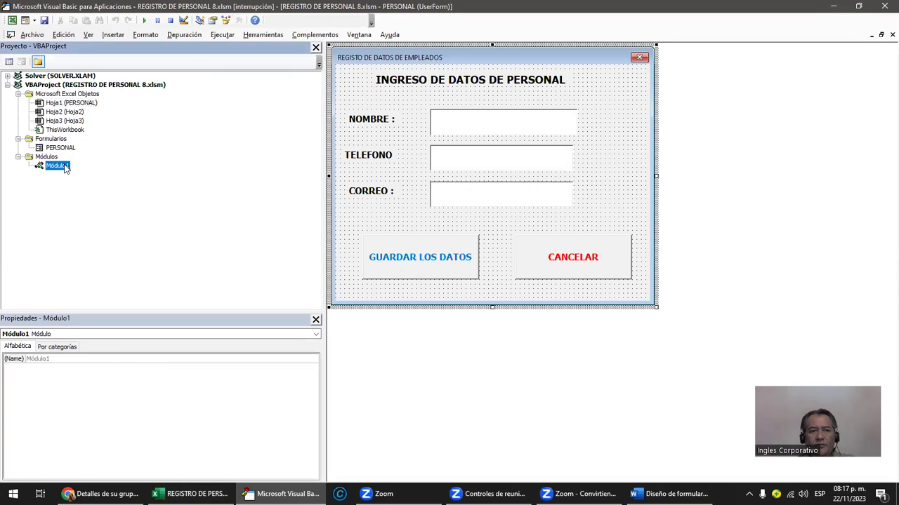
click(464, 165)
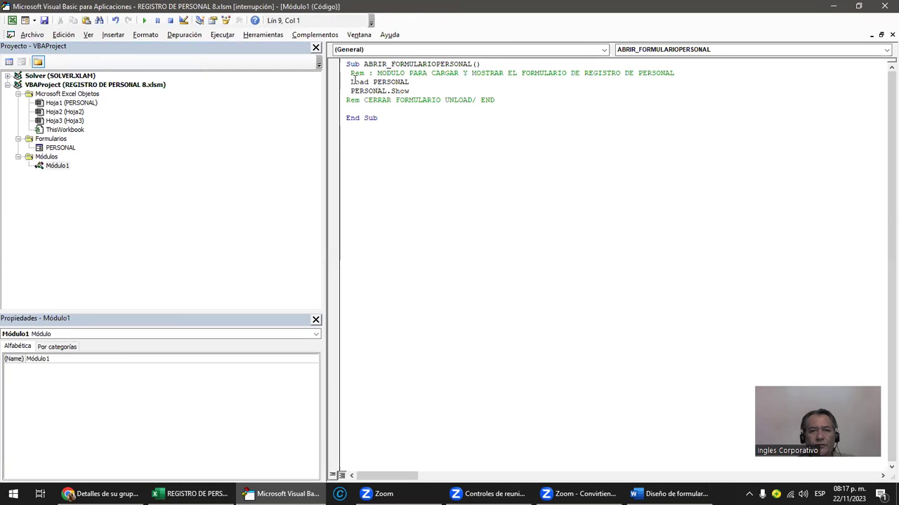
drag(348, 85, 412, 87)
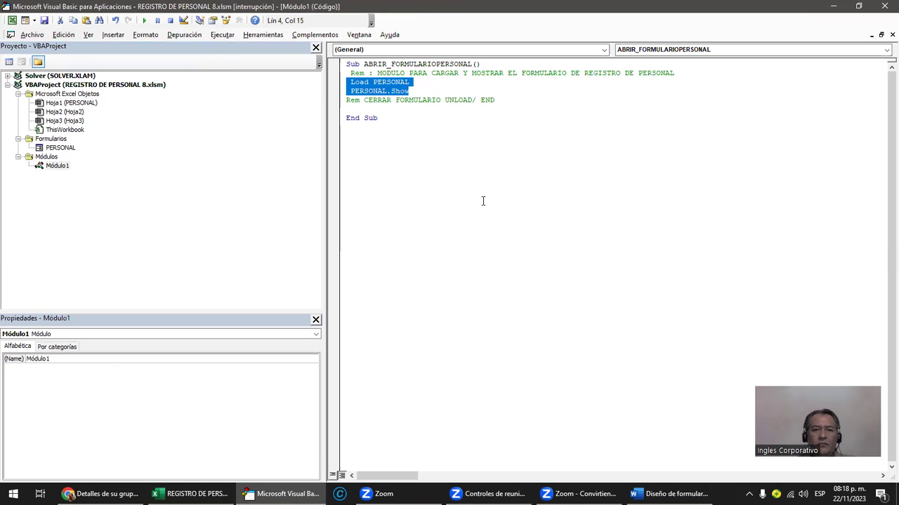
click(884, 10)
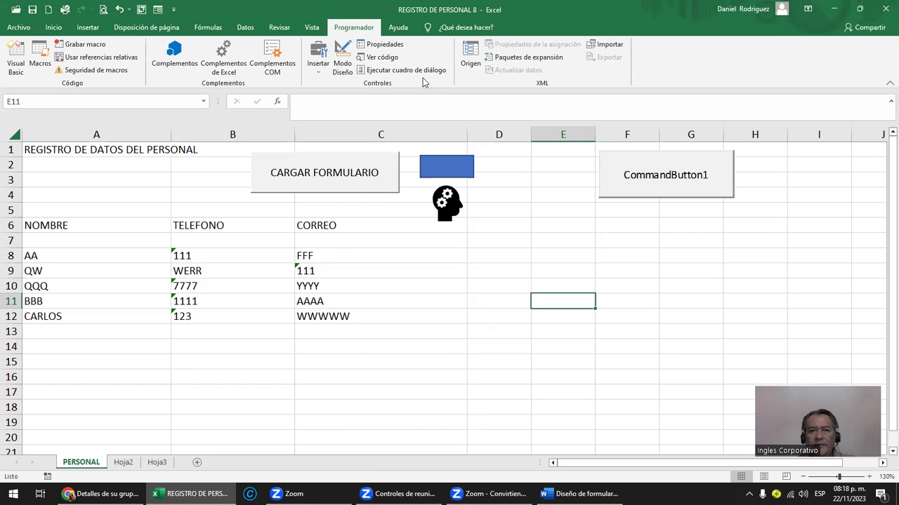
- Select CommandButton1, leave design mode and run it, hitting the 'Sub or Function not defined' error
click(342, 56)
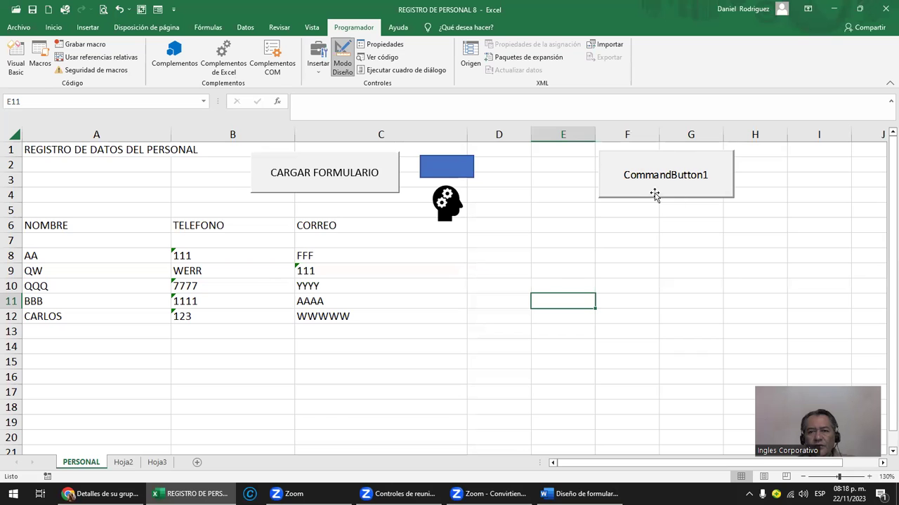
click(642, 164)
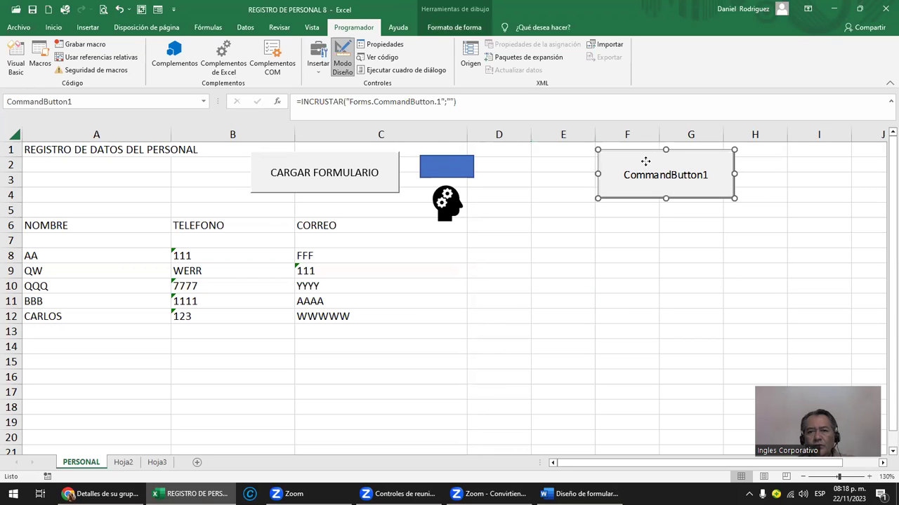
click(343, 65)
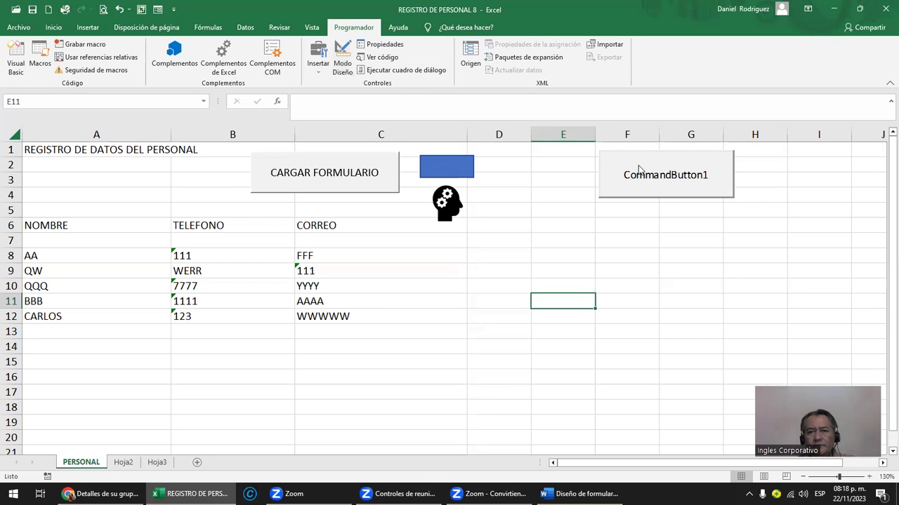
click(638, 166)
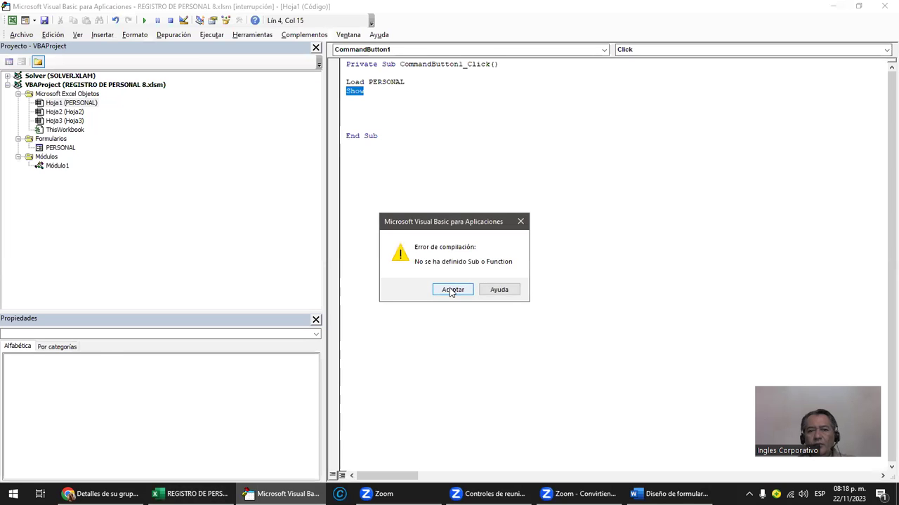
- Dismiss the compile error and replace CommandButton1's faulty lines with Load PERSONAL and PERSONAL.Show
click(452, 290)
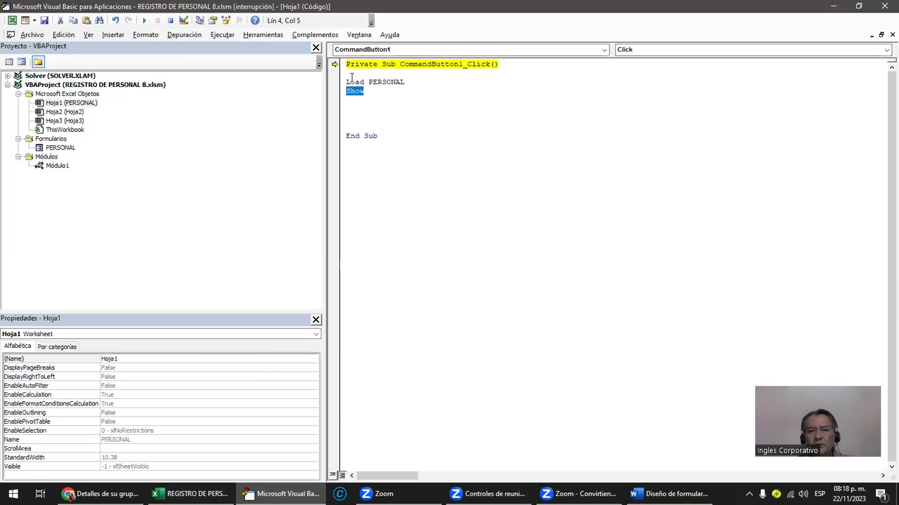
drag(346, 78, 429, 118)
key(Delete)
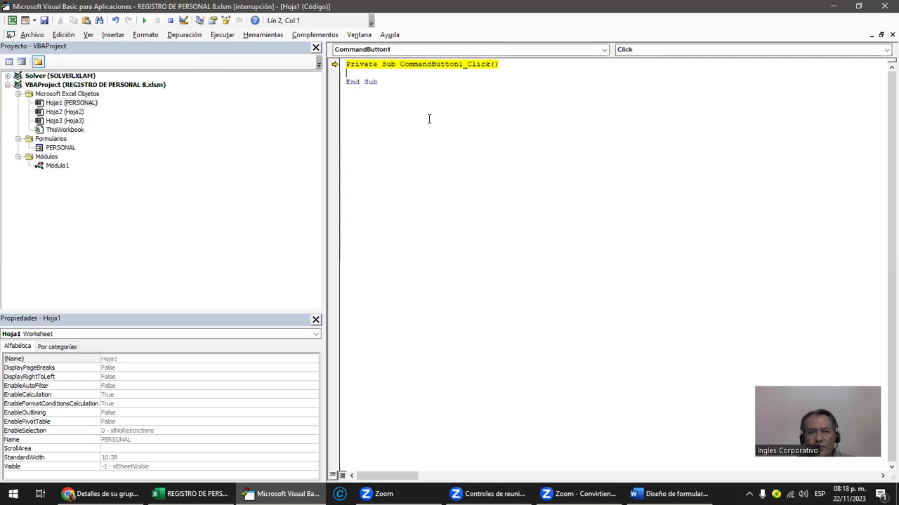
key(ctrl+z)
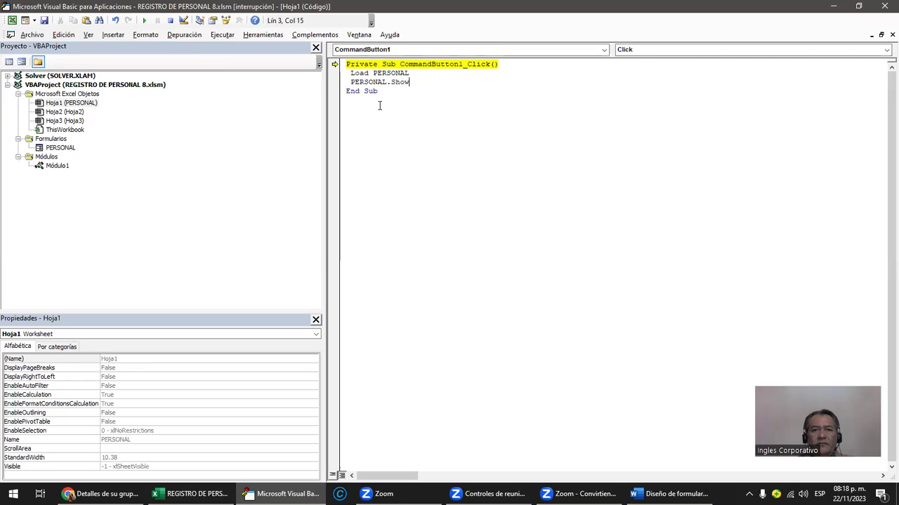
- Enlarge the properties pane and stop the paused macro with Restablecer
click(167, 327)
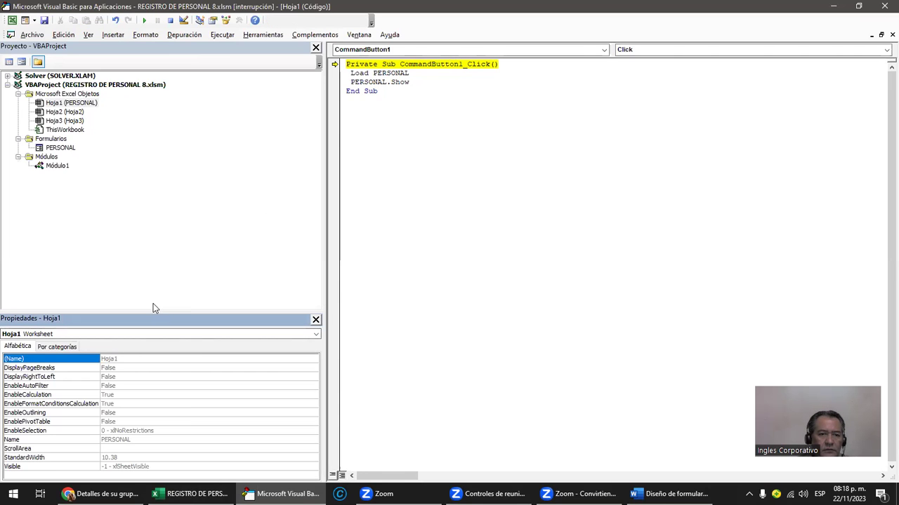
drag(155, 313, 155, 199)
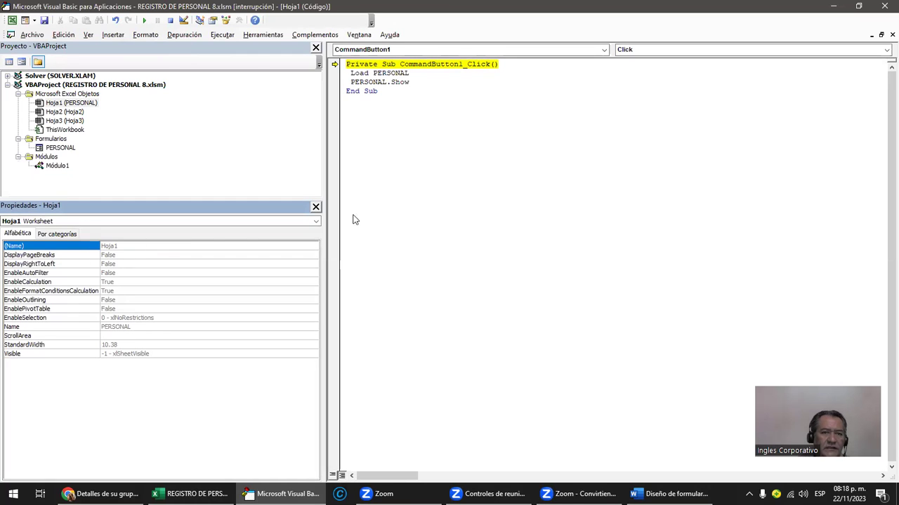
click(884, 6)
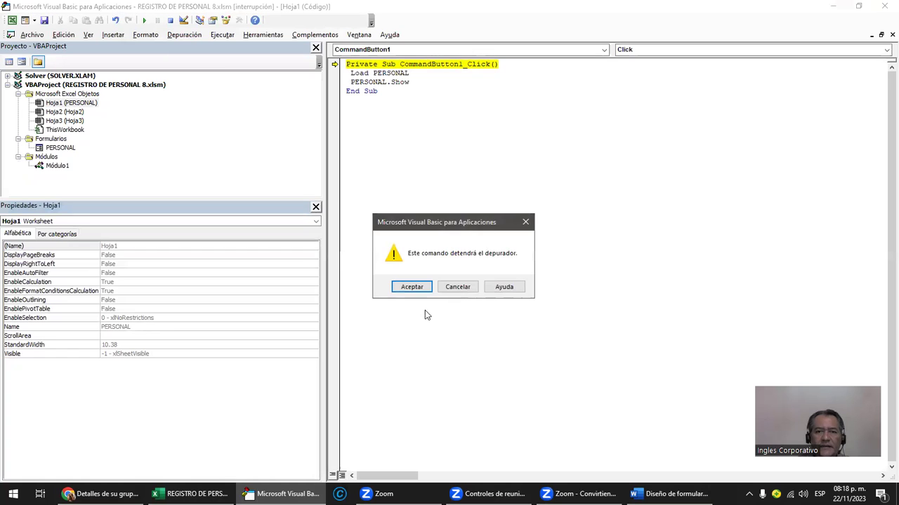
- Confirm stopping the debugger, then toggle Modo Diseño on and off again on the sheet
click(420, 287)
click(497, 287)
click(344, 67)
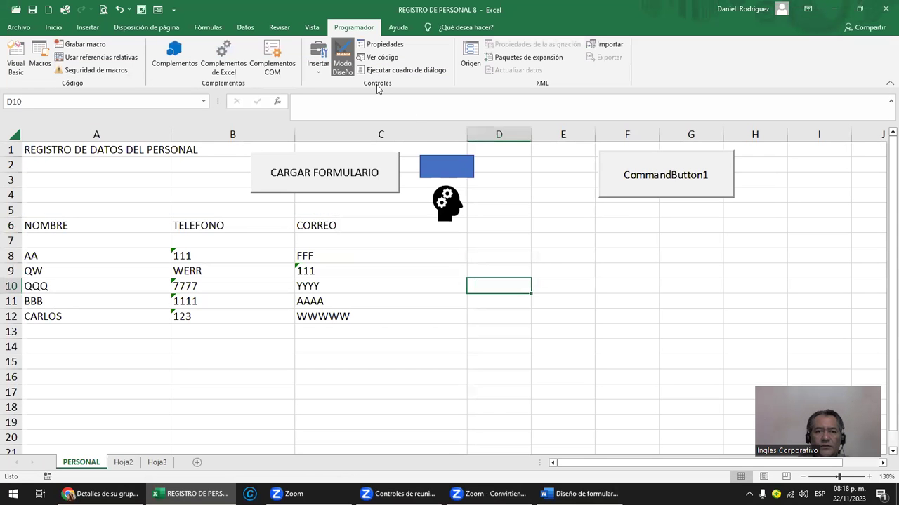
click(646, 167)
click(342, 65)
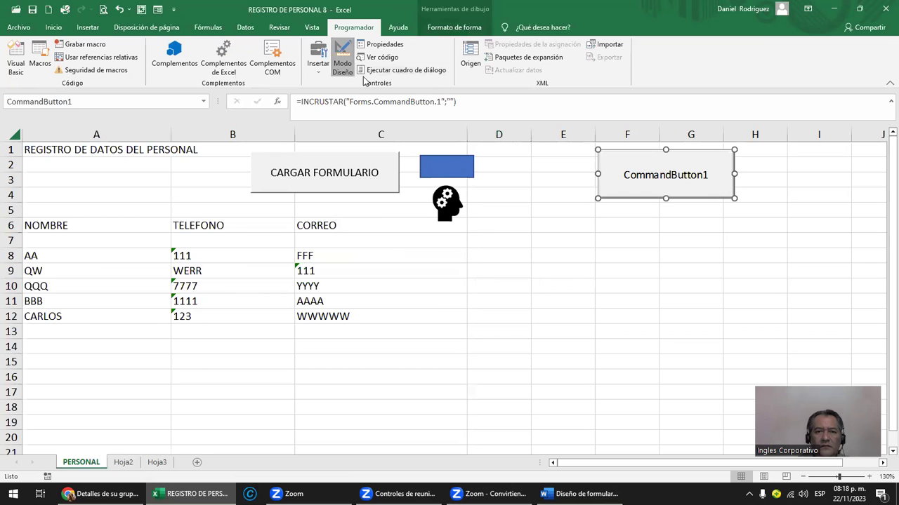
- Test that CommandButton1 and the blue shape each open the data-entry form, closing it each time
click(613, 153)
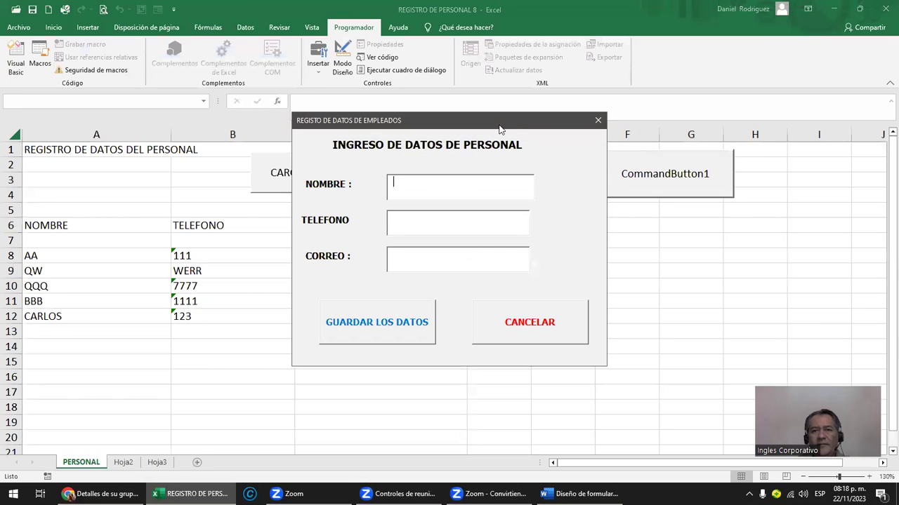
drag(502, 130, 404, 165)
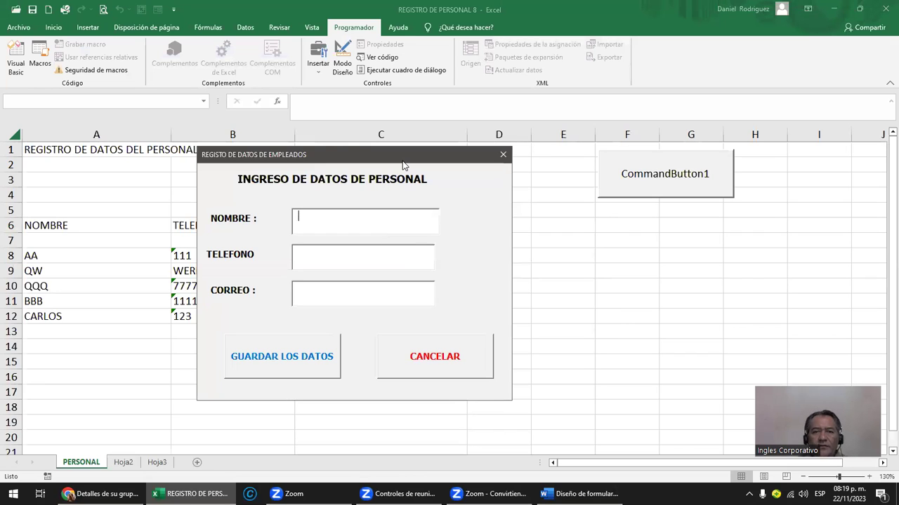
drag(351, 155, 559, 238)
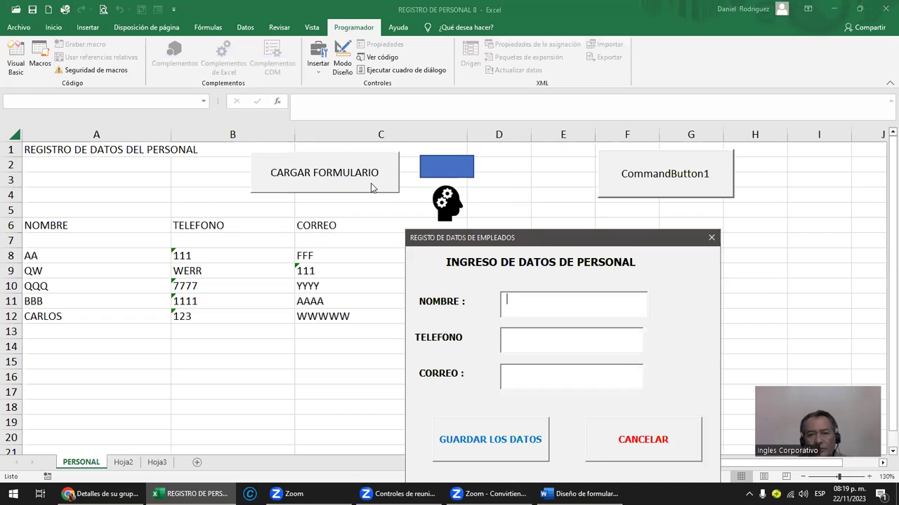
click(711, 237)
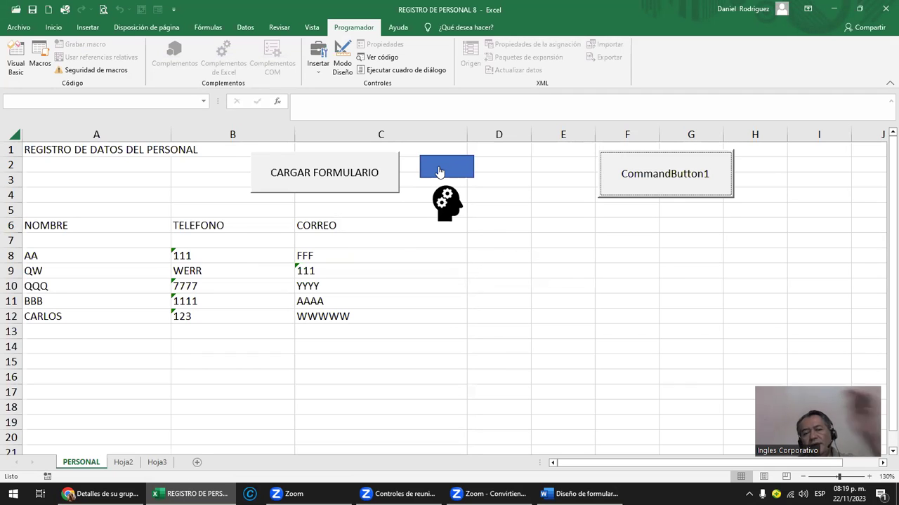
click(438, 172)
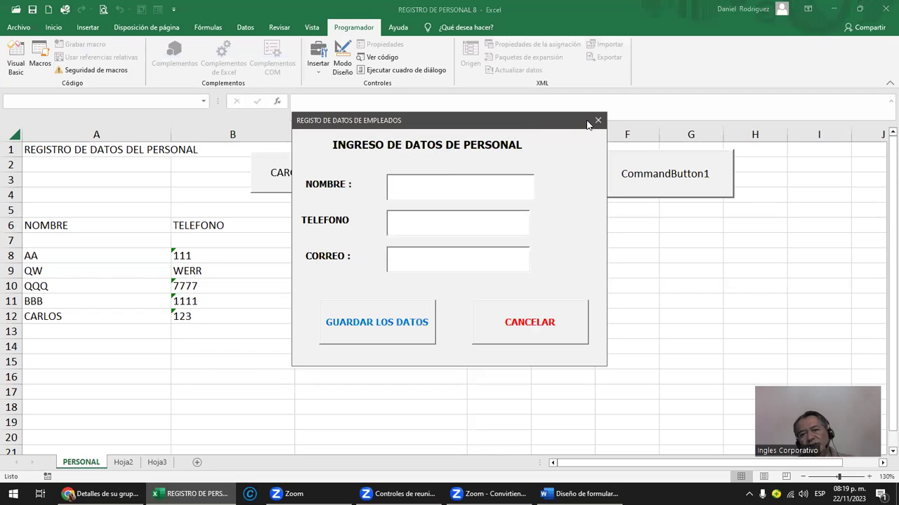
click(597, 120)
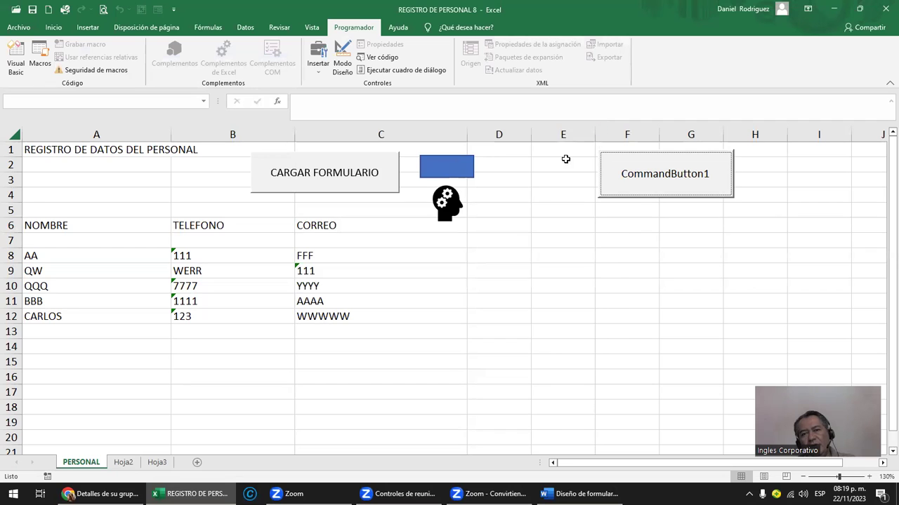
click(655, 181)
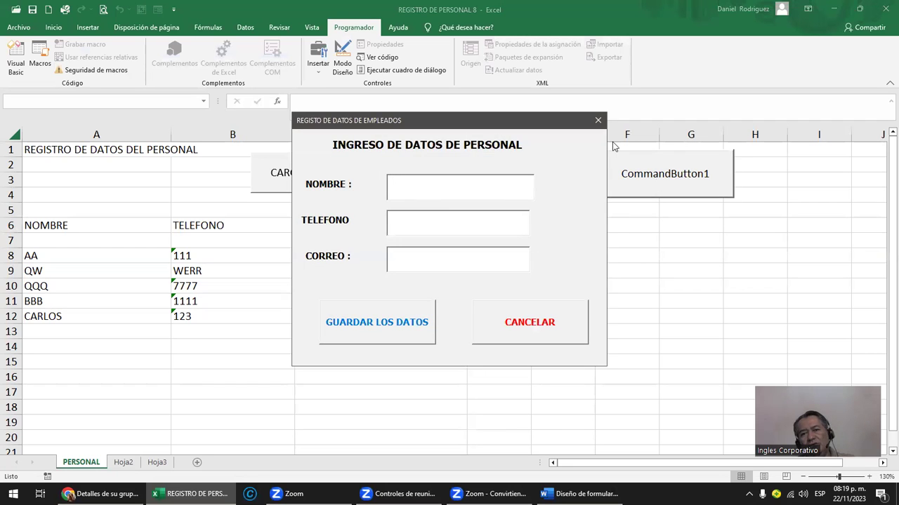
click(596, 122)
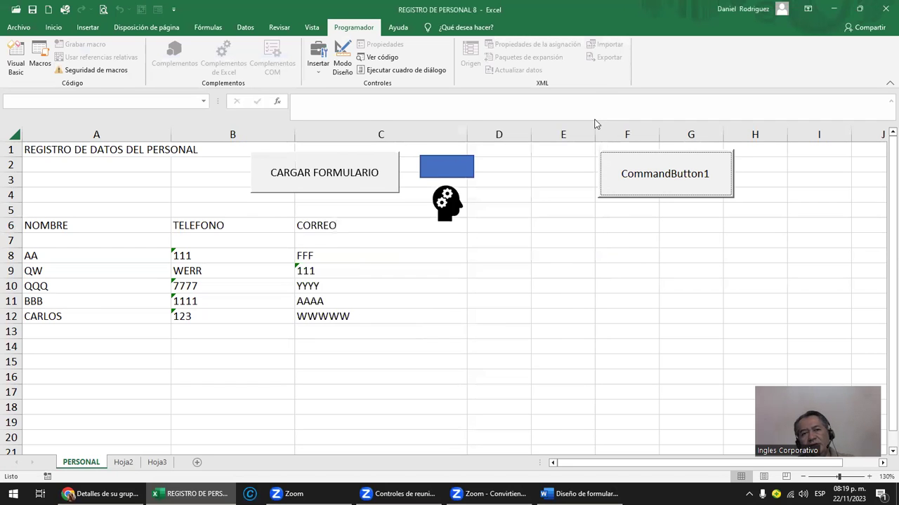
click(320, 67)
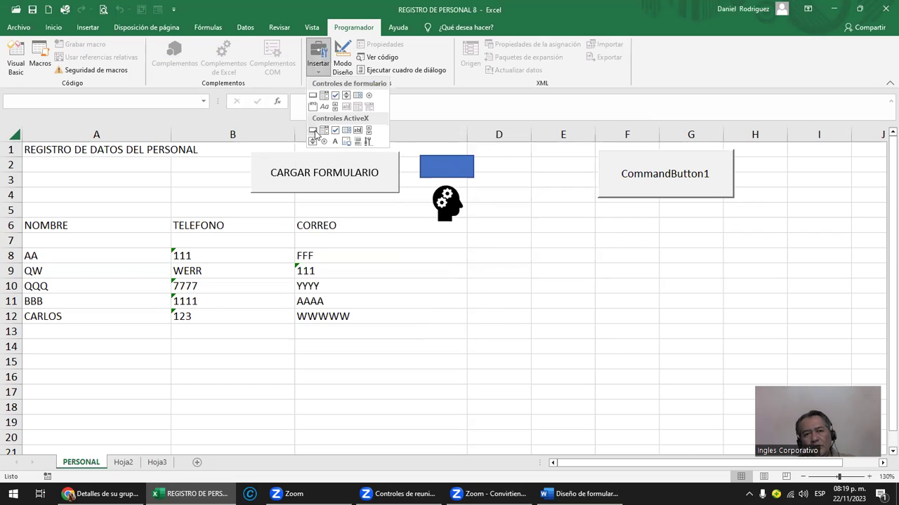
- Draw CommandButton2 below CommandButton1 in columns F–G and caption it 'CARGAR FORMULARIO'
click(313, 130)
drag(614, 221, 739, 284)
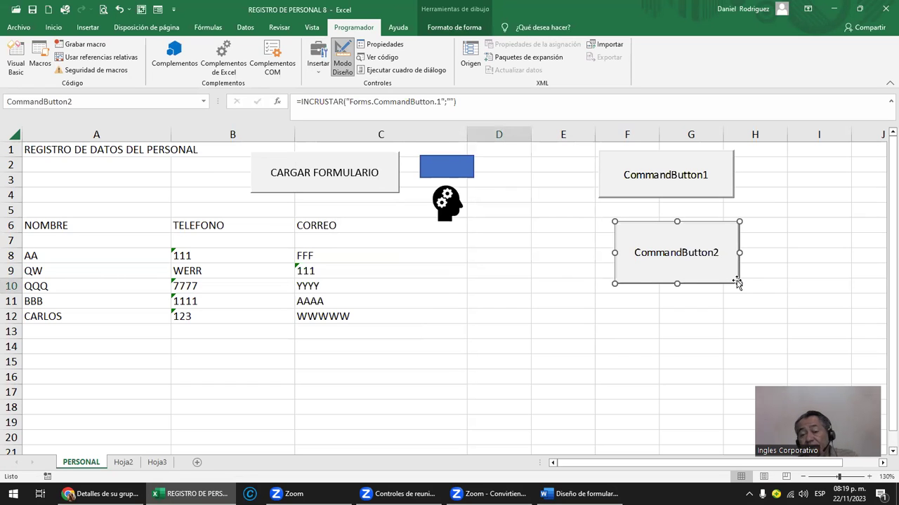
right_click(693, 252)
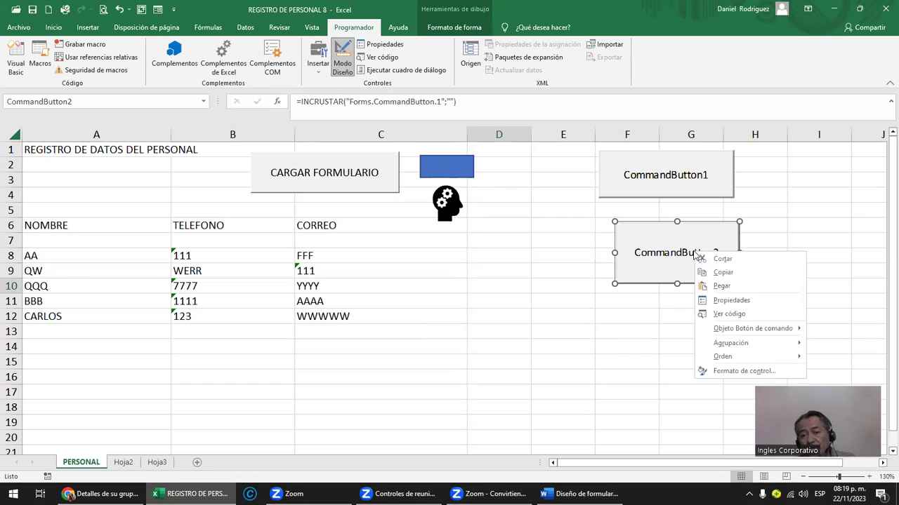
mouse_move(768, 330)
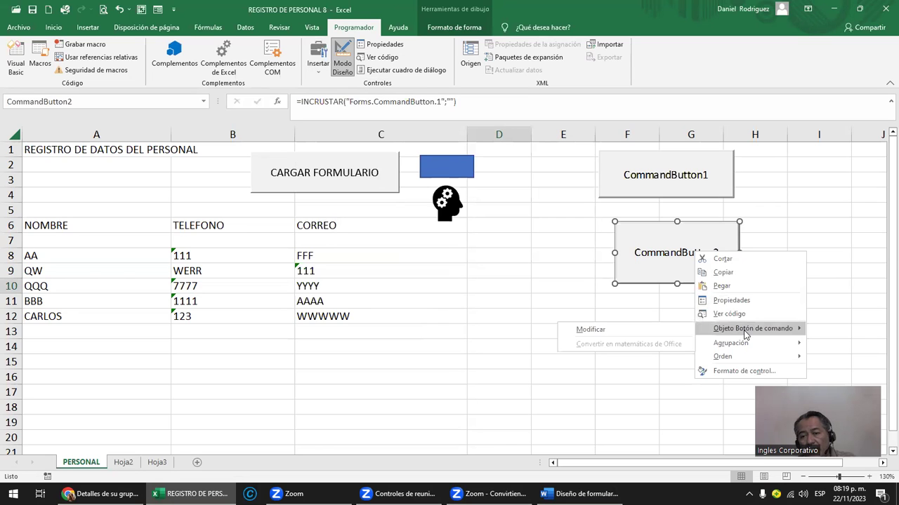
click(591, 329)
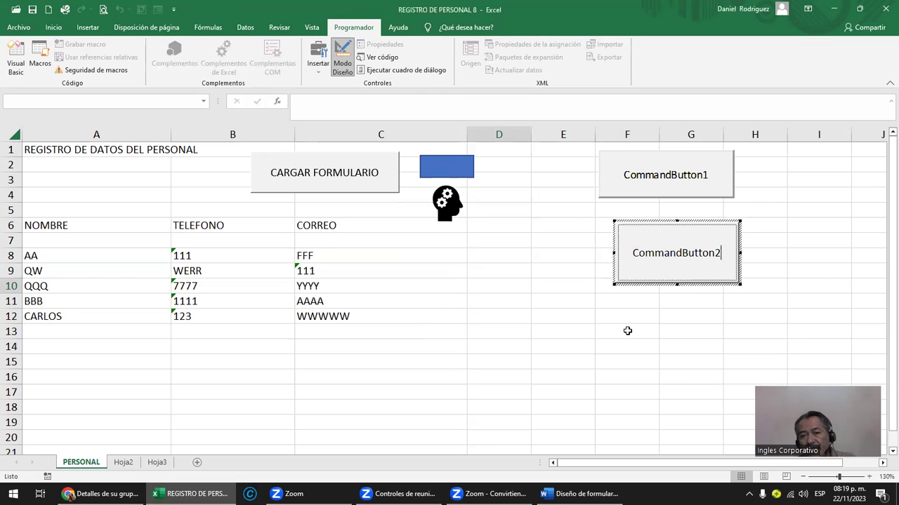
key(BackSpace)
key(BackSpace)
key(BackSpace)
key(BackSpace)
key(BackSpace)
key(BackSpace)
key(BackSpace)
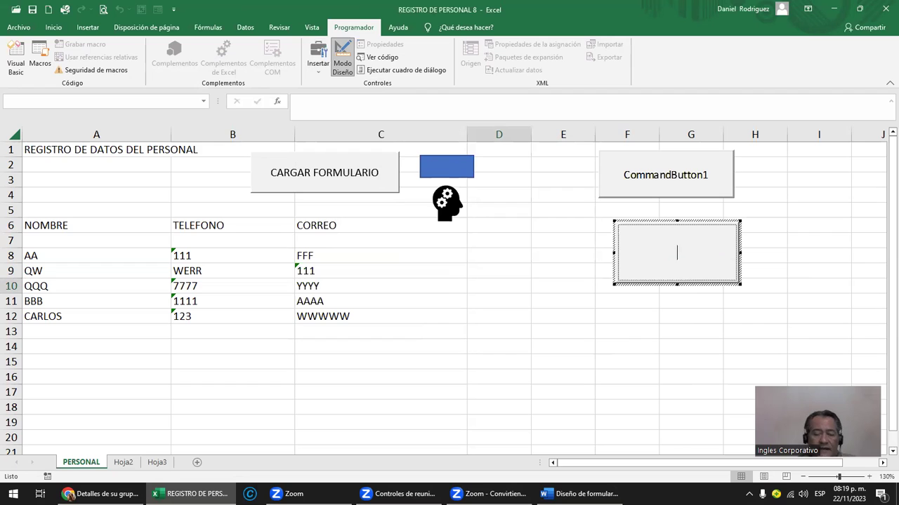
text(CARGAR )
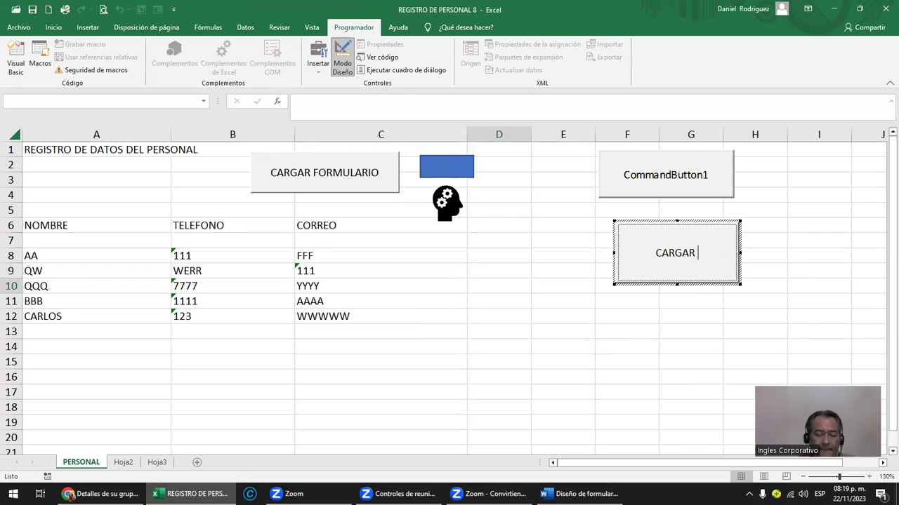
text(FORMULARIO)
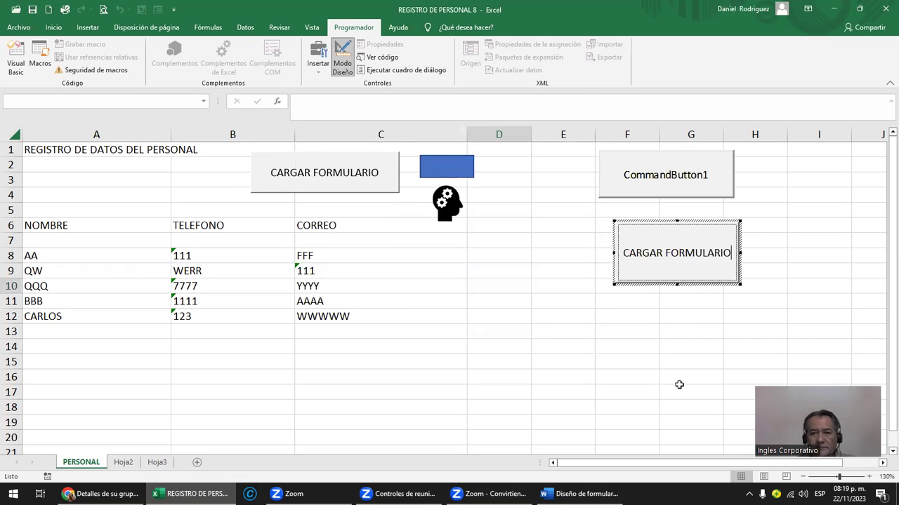
click(724, 348)
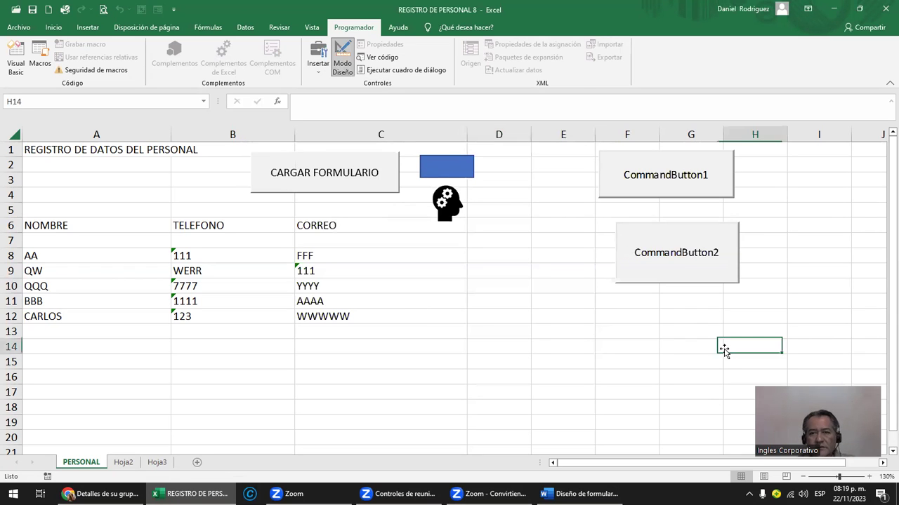
- Change CommandButton1's caption to 'CARGAR FORUMULARIO', removing the leftover text
click(653, 188)
right_click(653, 187)
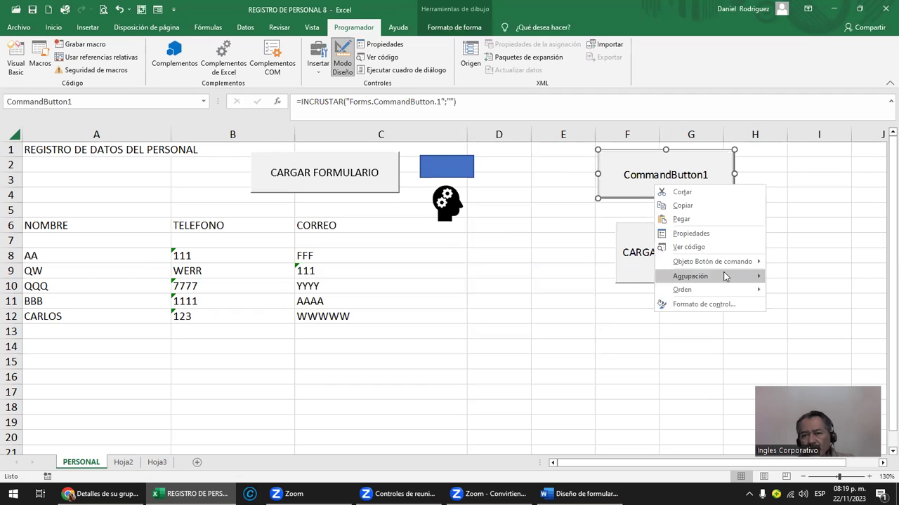
mouse_move(721, 265)
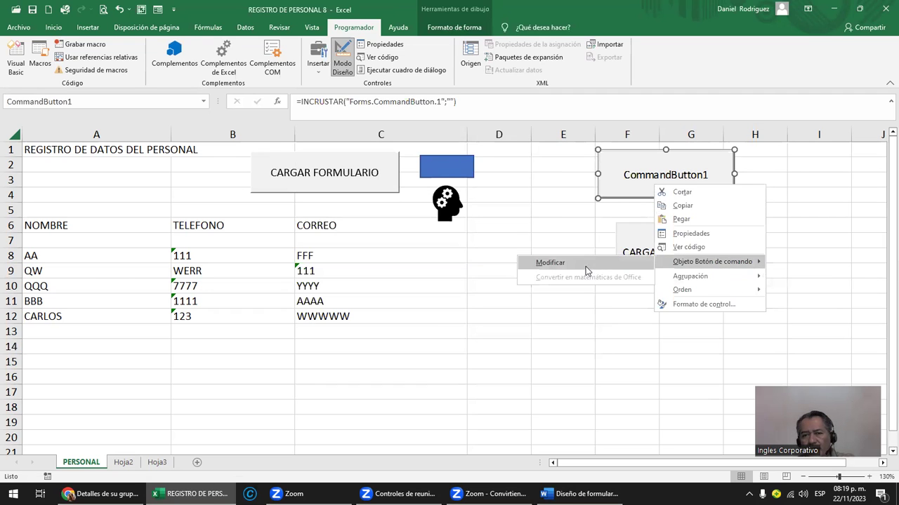
click(585, 265)
text(CARGAR FORUMULARIOCo)
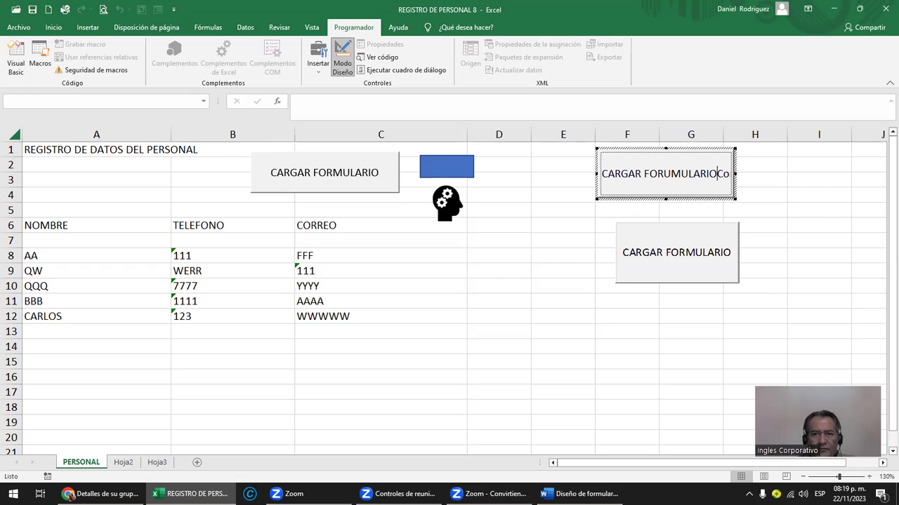
key(Delete)
key(Delete)
key(Delete)
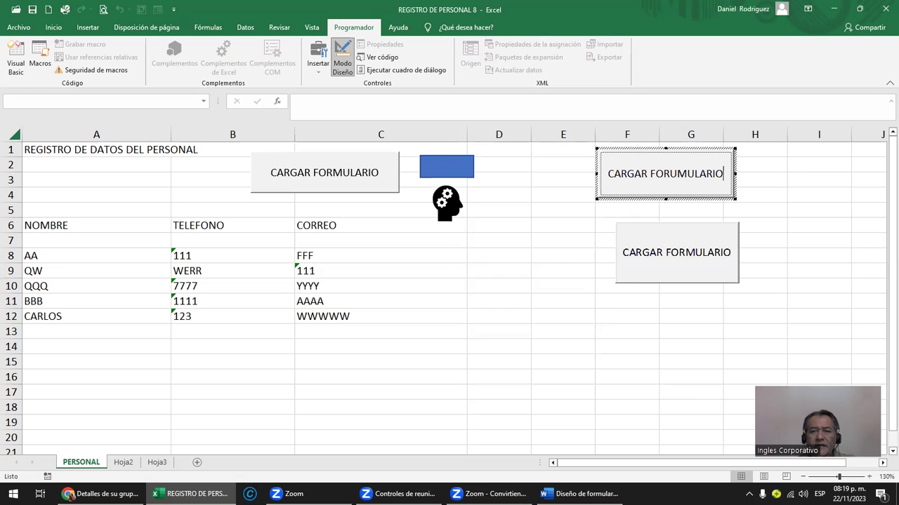
click(552, 286)
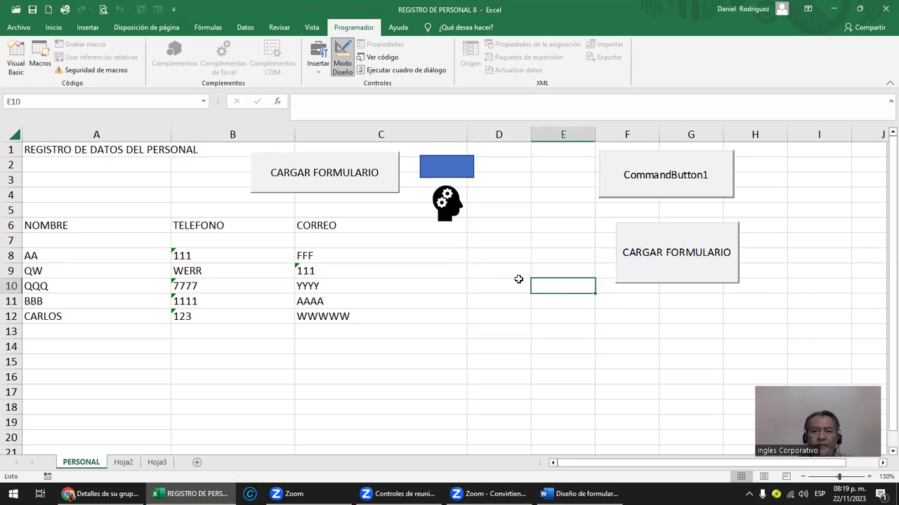
- Paste Load PERSONAL and PERSONAL.Show into the new CommandButton2_Click procedure
double_click(641, 242)
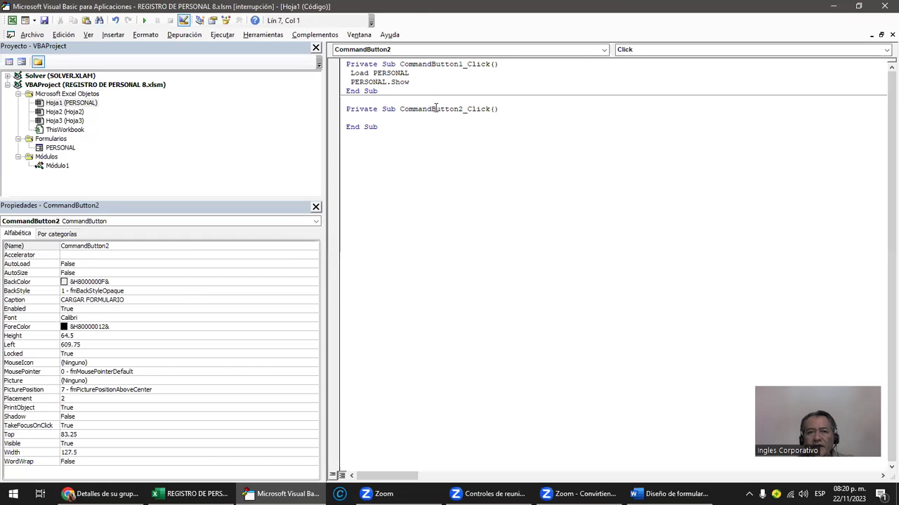
drag(501, 109, 405, 112)
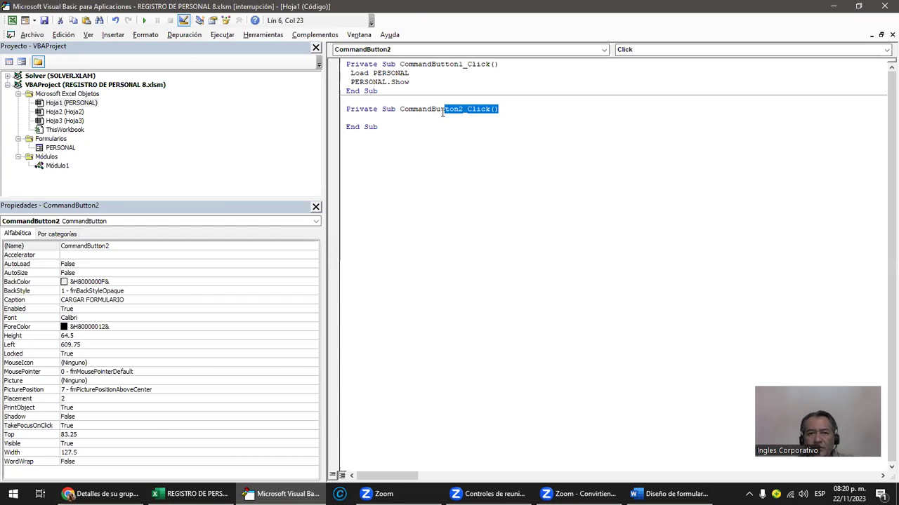
click(394, 115)
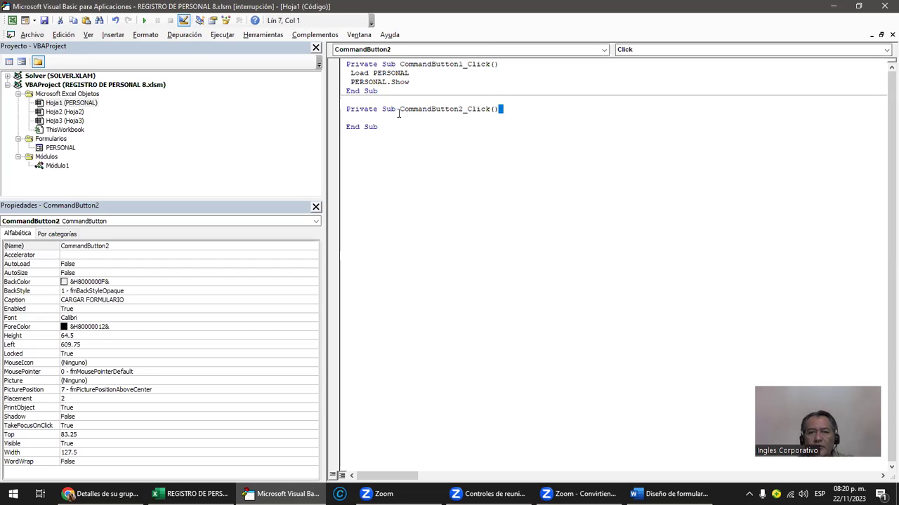
shift+click(399, 111)
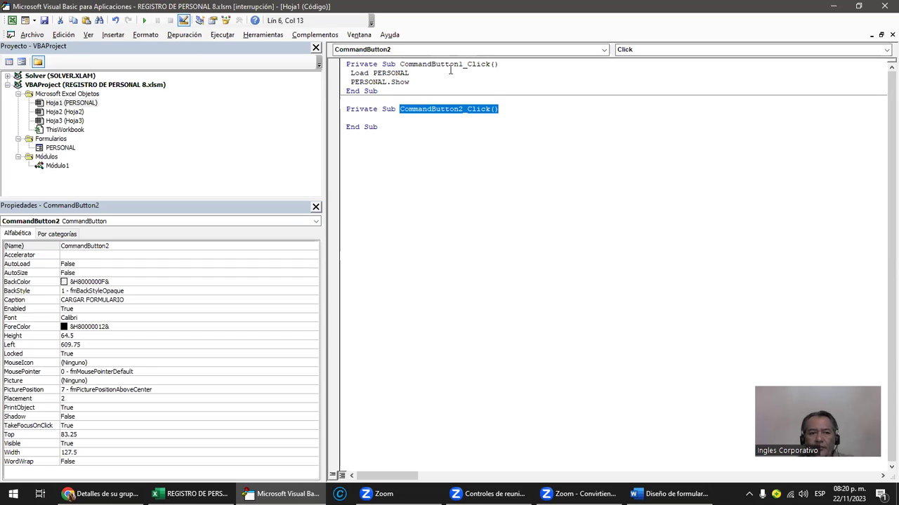
click(430, 125)
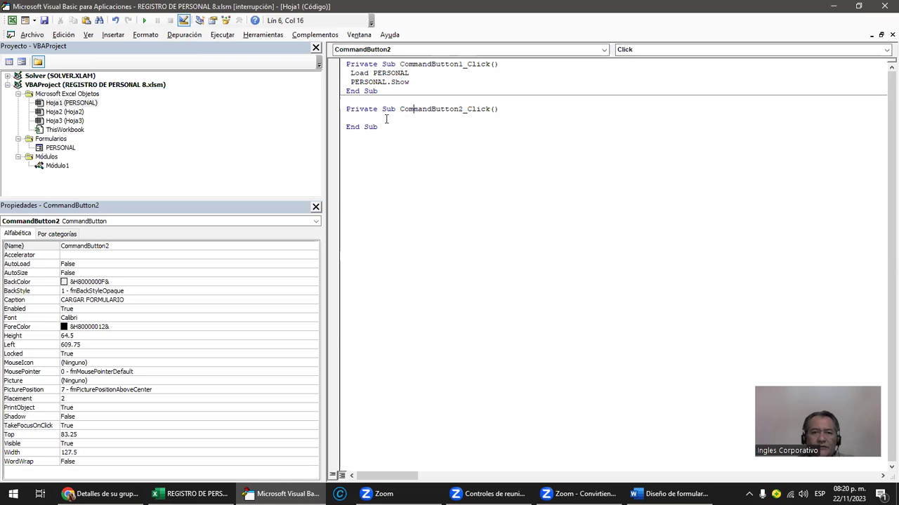
click(355, 120)
key(Return)
key(Return)
key(Return)
key(Up)
key(Up)
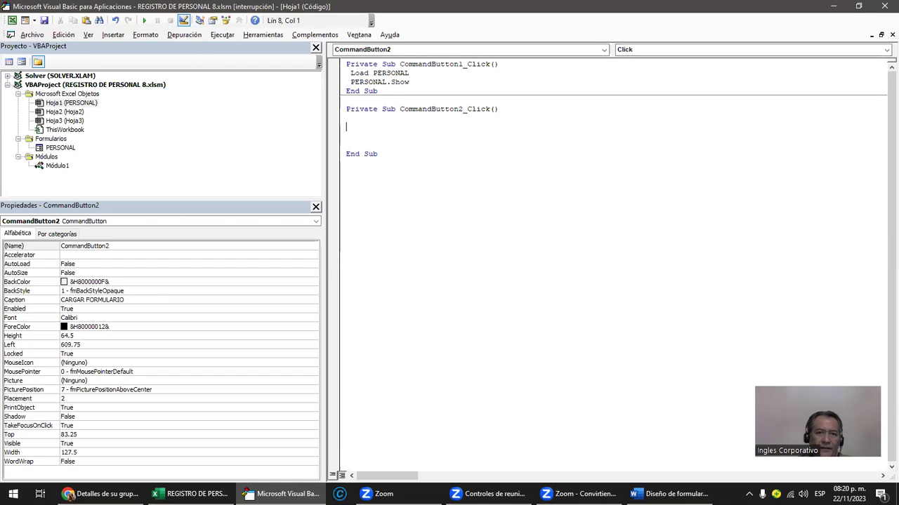
text(Load PERSONAL  PERSONAL.Show)
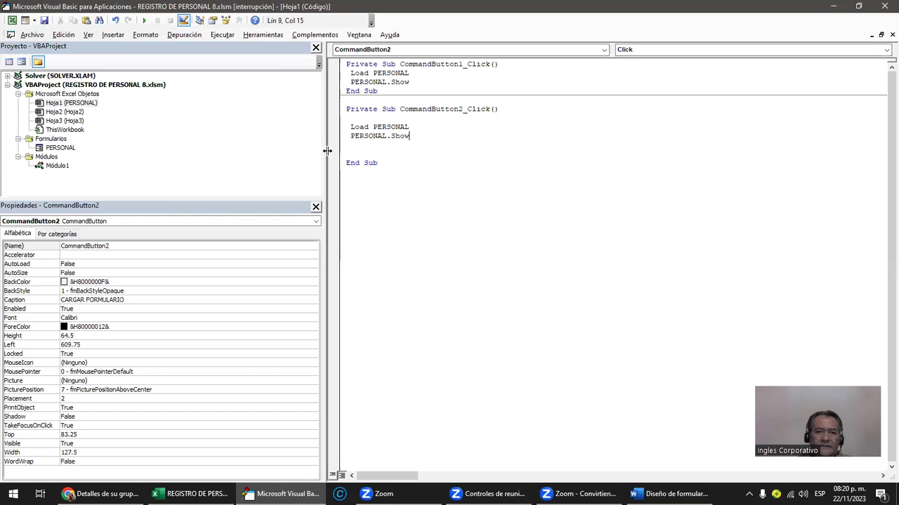
- Select the second button's Caption value in the properties list and restore down the editor window
click(112, 246)
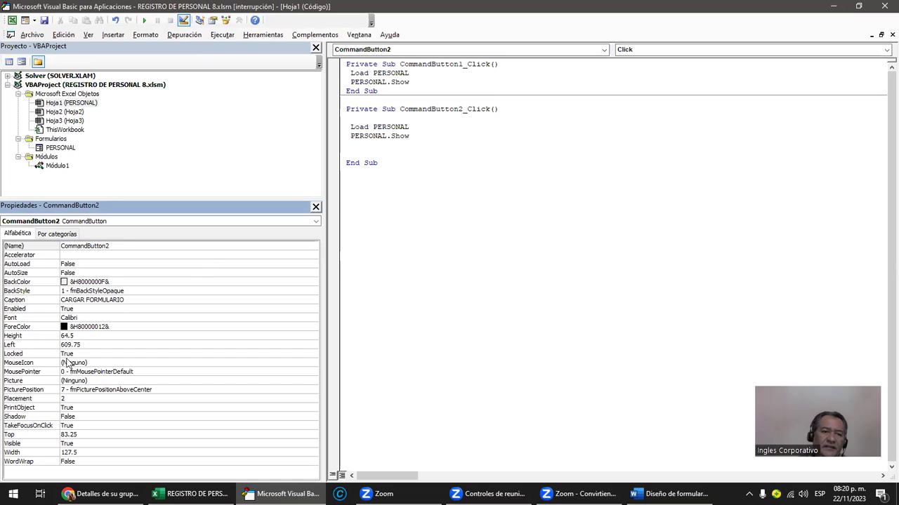
click(64, 301)
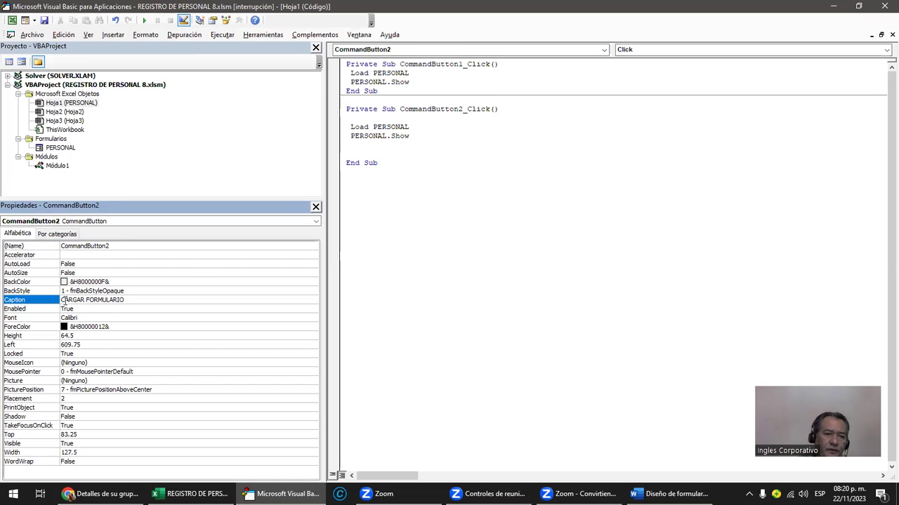
drag(65, 301, 121, 297)
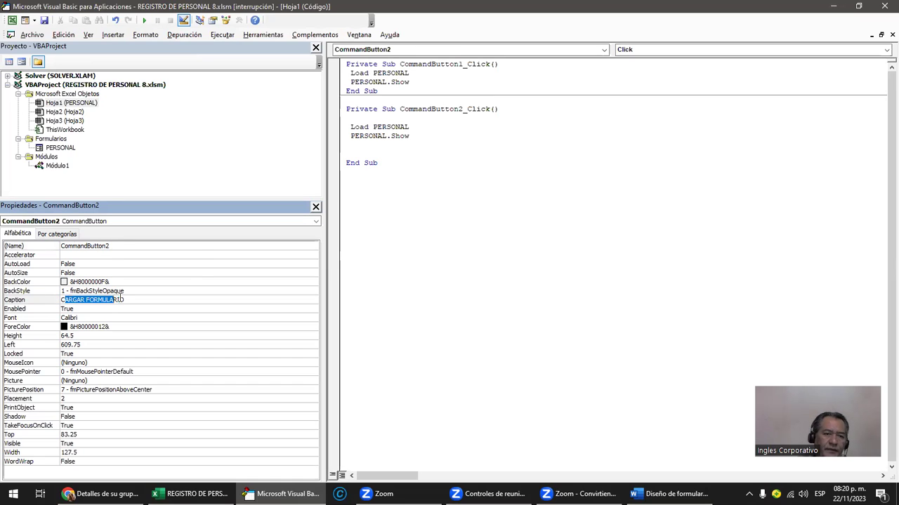
double_click(290, 8)
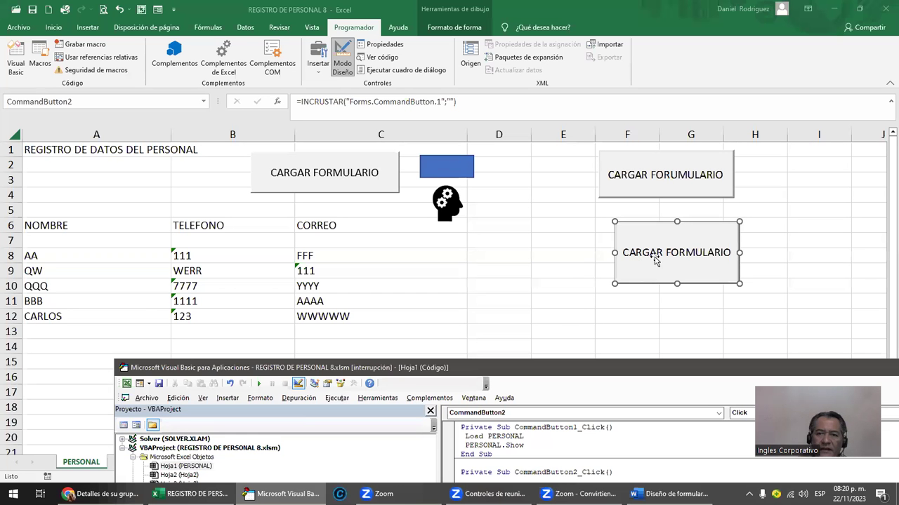
- Close the VBA editor and switch off Modo Diseño on the PERSONAL sheet
drag(633, 368, 546, 149)
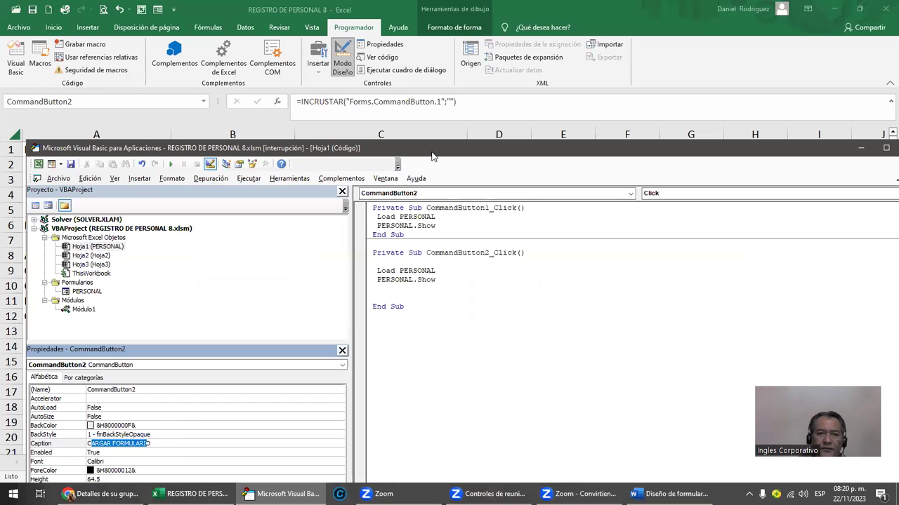
drag(432, 156, 424, 79)
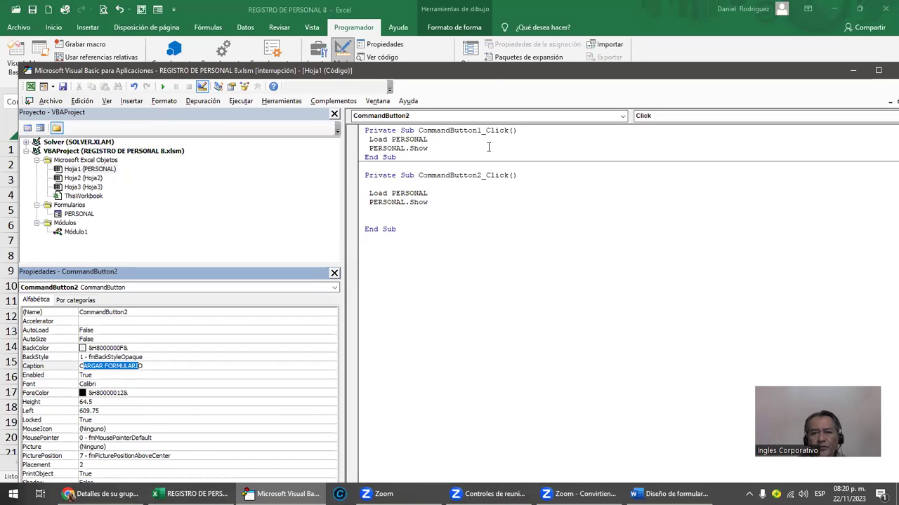
drag(504, 75, 472, 63)
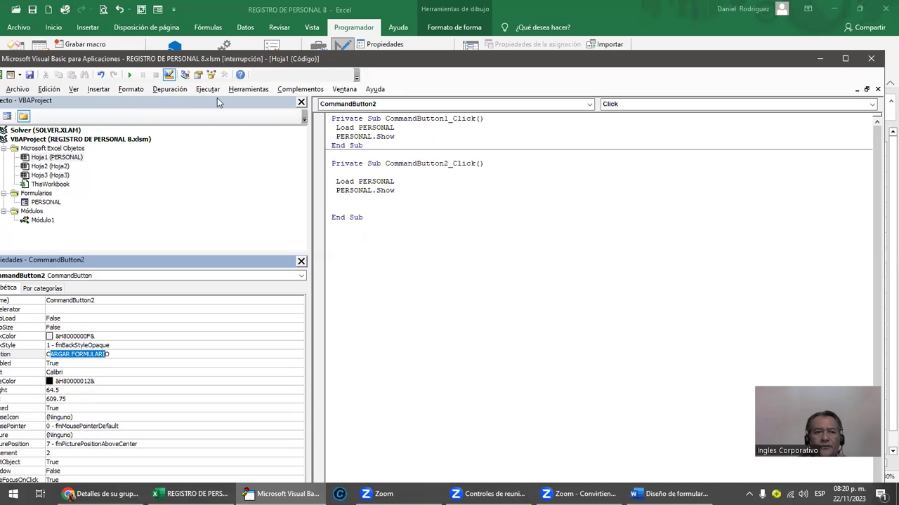
click(130, 75)
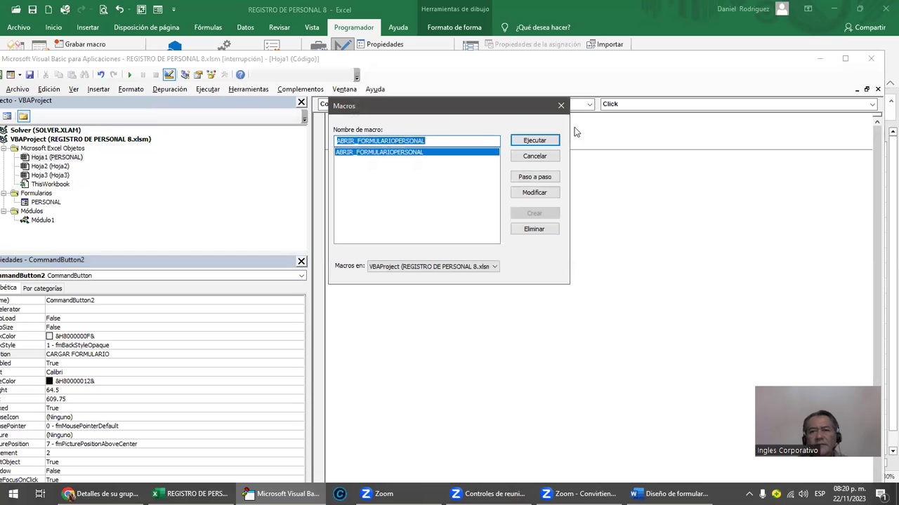
key(Escape)
click(868, 61)
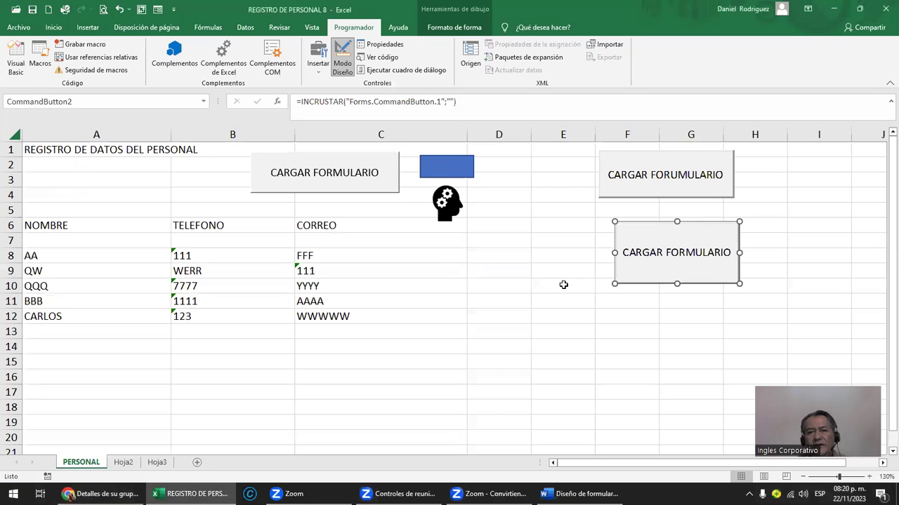
click(342, 59)
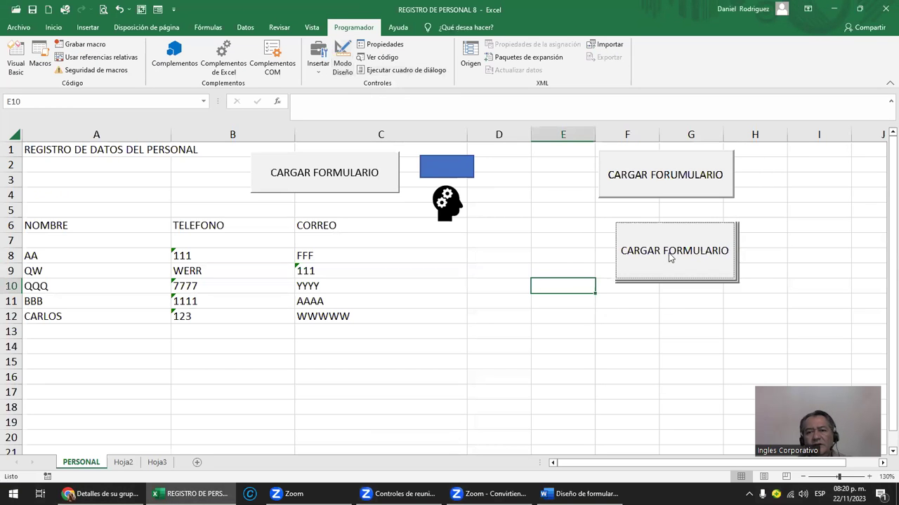
- Test that the lower and upper CARGAR buttons each open the data-entry form
click(674, 257)
click(596, 119)
click(640, 170)
click(599, 121)
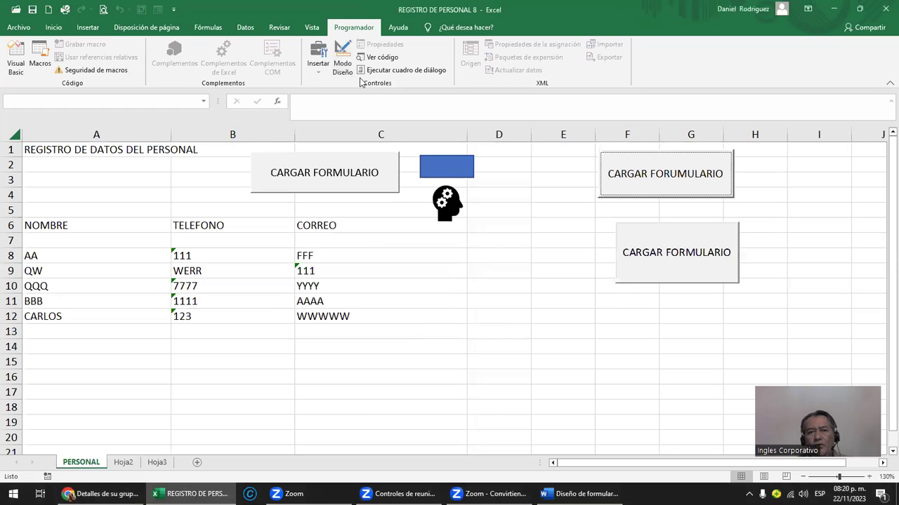
- Recheck the upper button's click code in design mode, then leave design mode
click(342, 60)
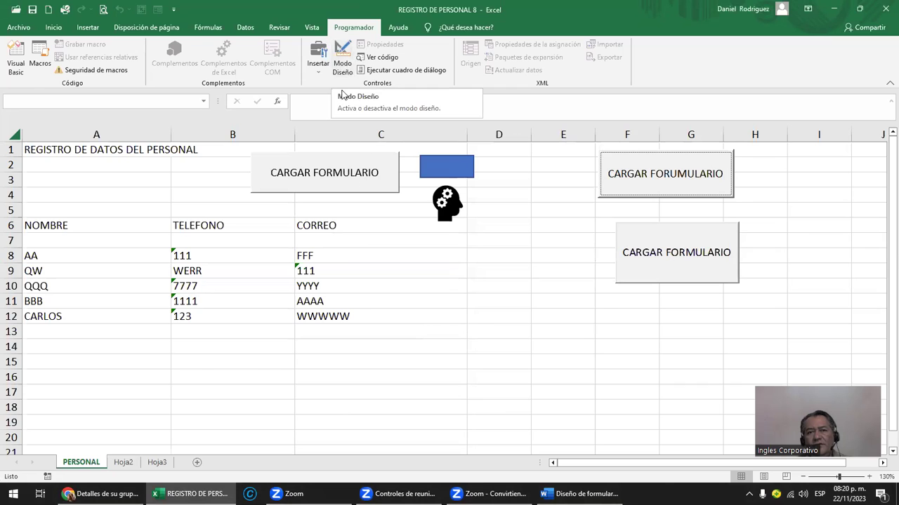
key(Escape)
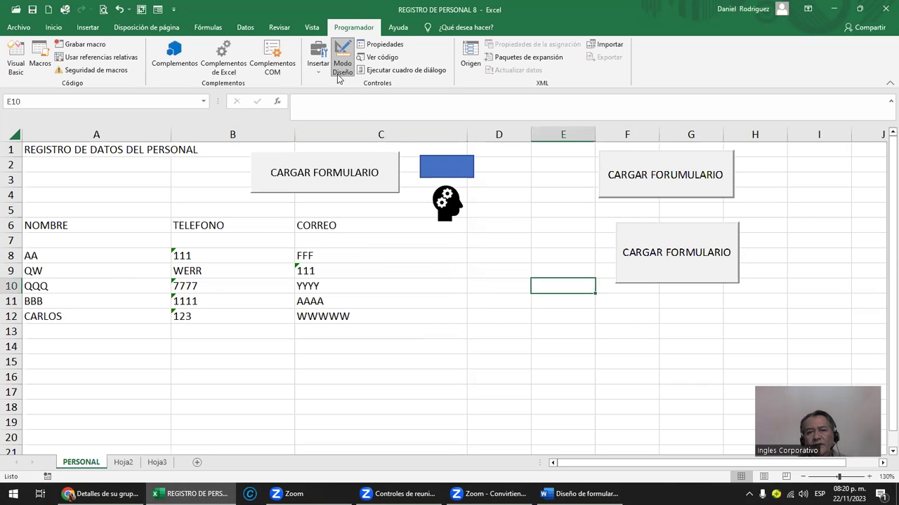
double_click(634, 175)
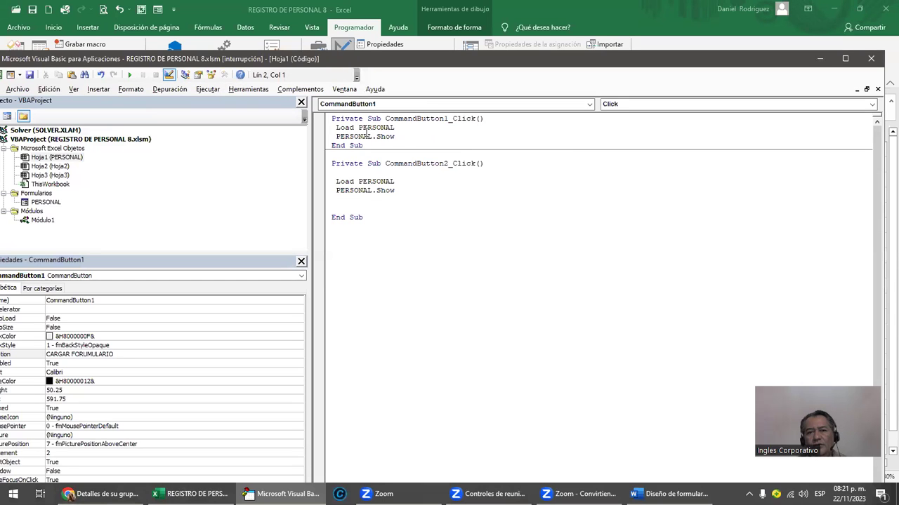
click(872, 60)
click(342, 60)
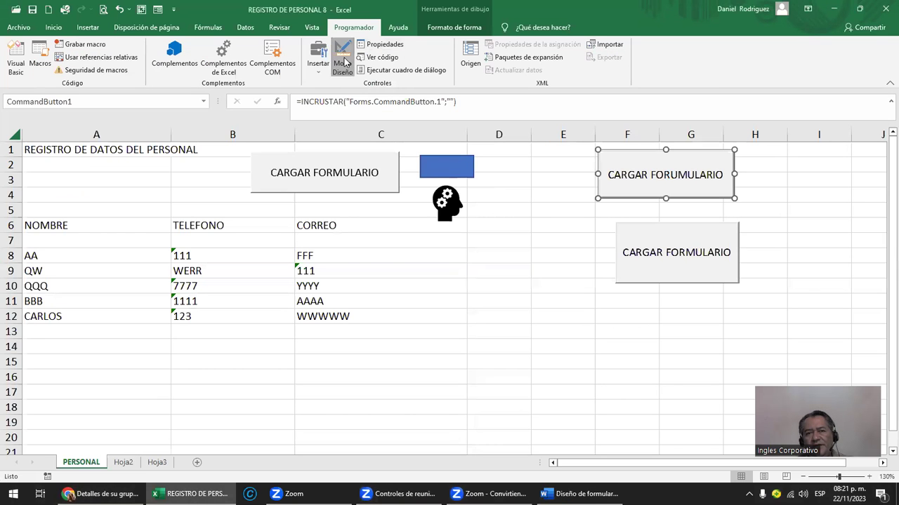
click(627, 181)
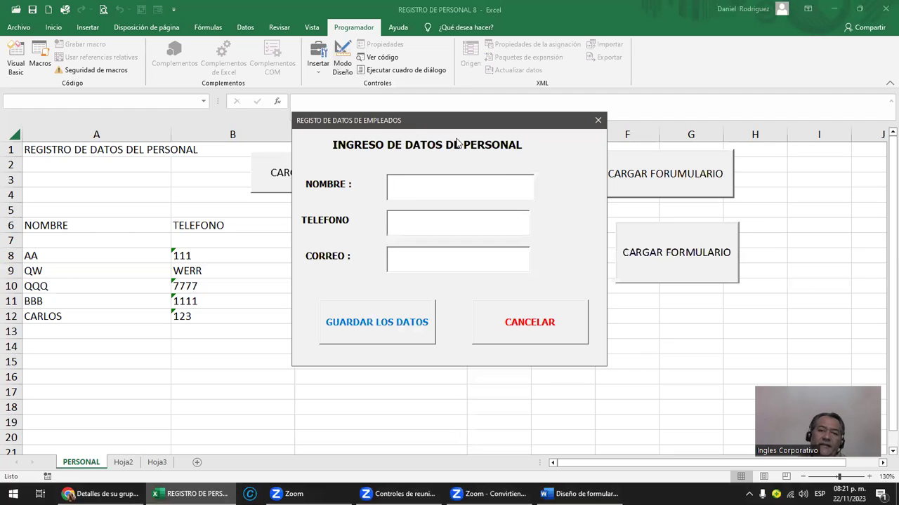
click(596, 123)
mouse_move(512, 151)
mouse_down()
mouse_move(136, 277)
mouse_move(128, 269)
mouse_up()
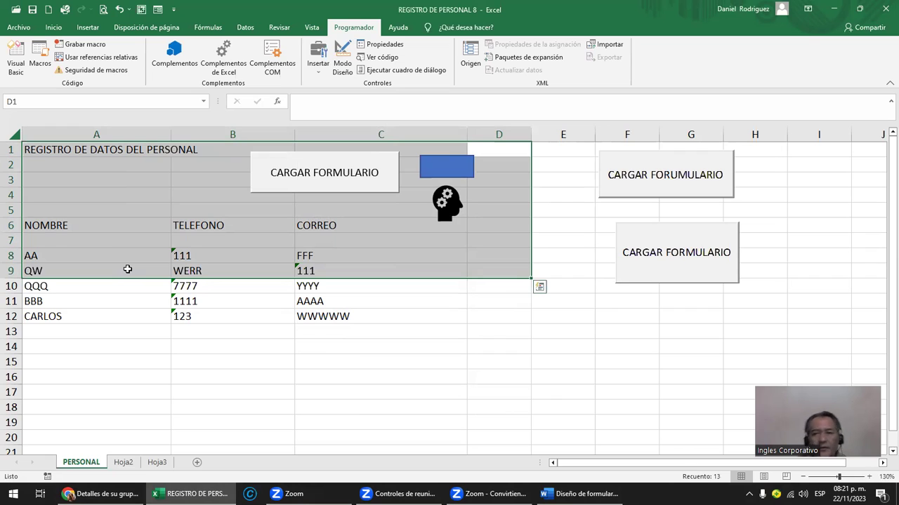
mouse_move(579, 151)
mouse_down()
mouse_move(672, 282)
mouse_move(831, 311)
mouse_up()
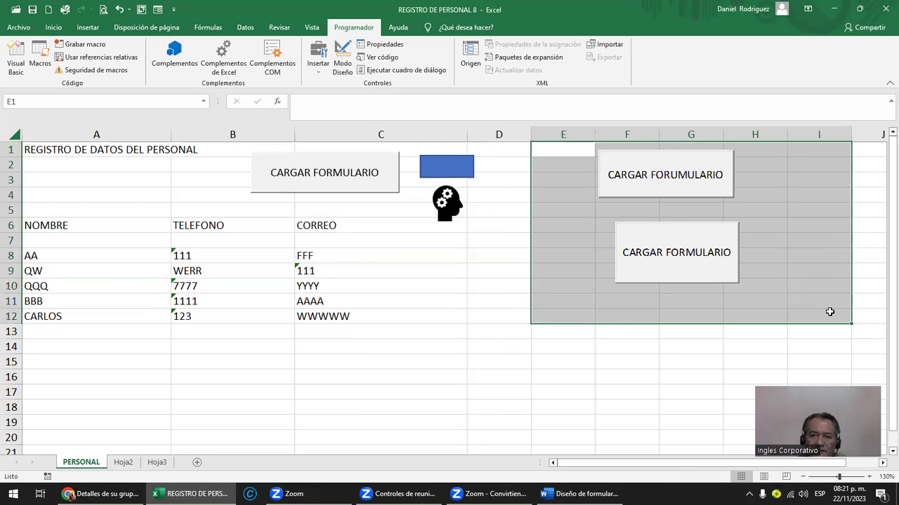
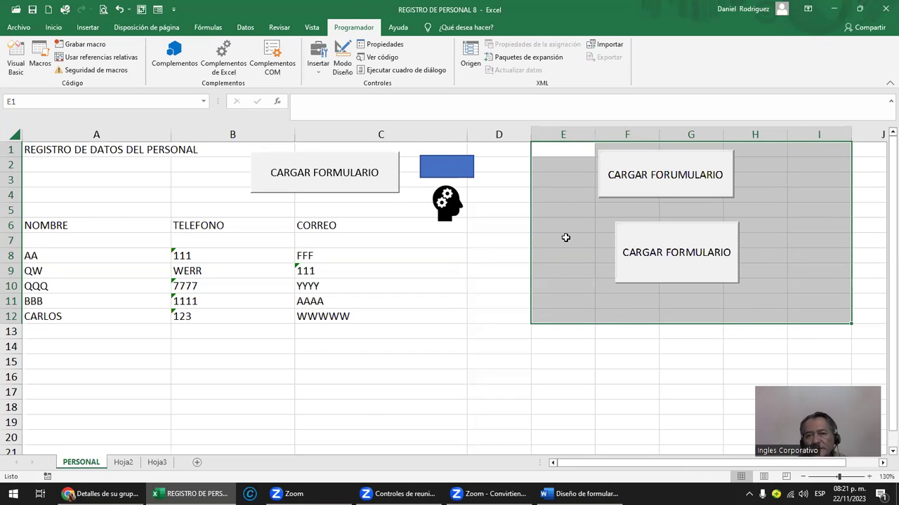
- Inspect the Módulo1 code in the VBA editor, then close the editor
click(484, 298)
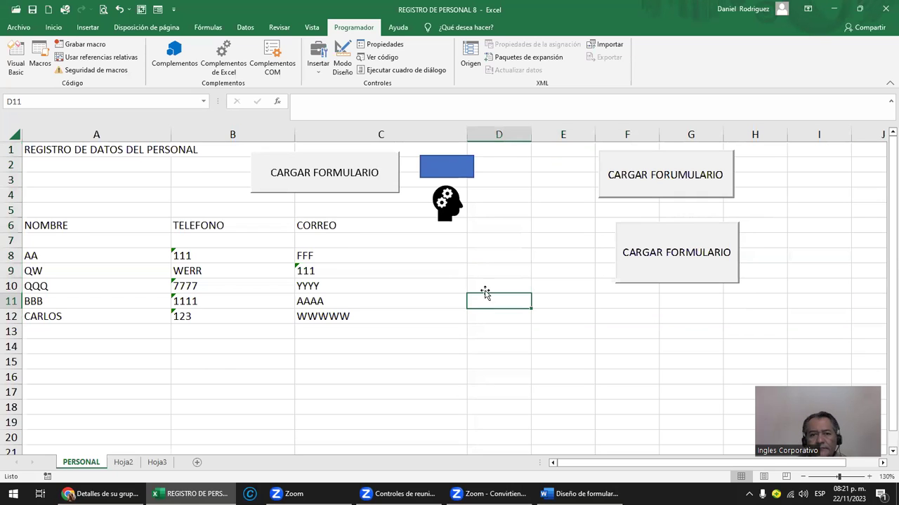
mouse_move(498, 149)
mouse_down()
mouse_move(456, 241)
mouse_move(237, 209)
mouse_up()
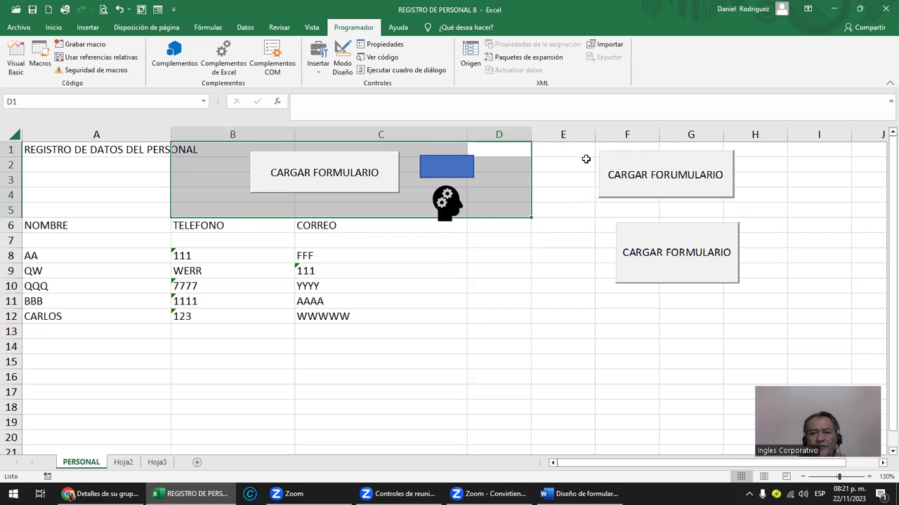
drag(586, 155, 759, 294)
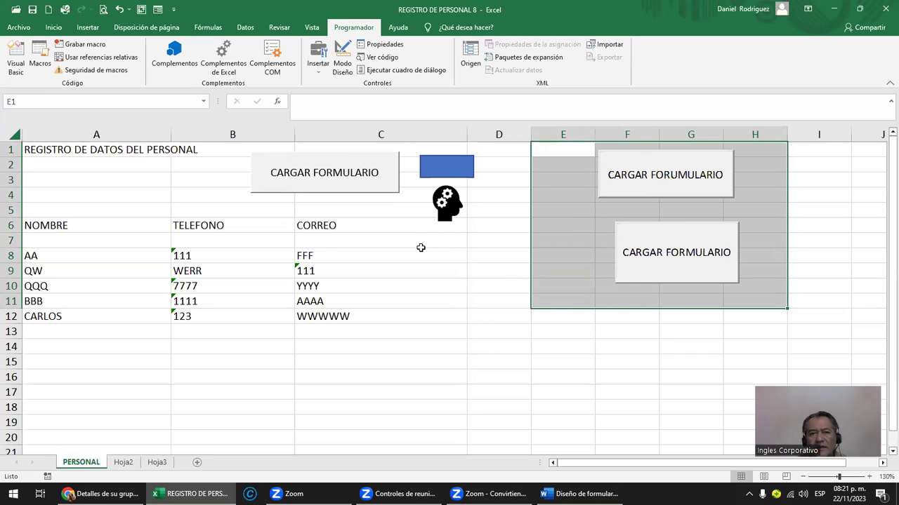
mouse_move(501, 145)
mouse_down()
mouse_move(438, 243)
mouse_move(257, 229)
mouse_up()
click(15, 60)
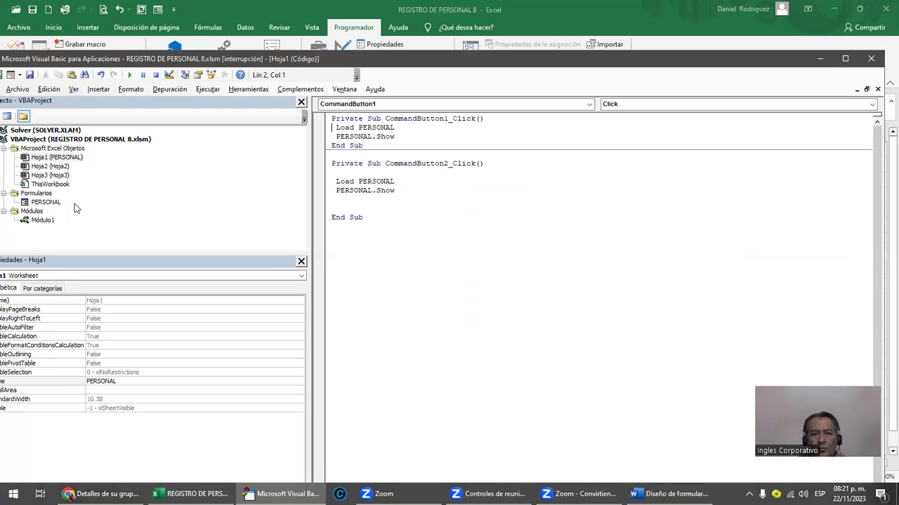
click(43, 221)
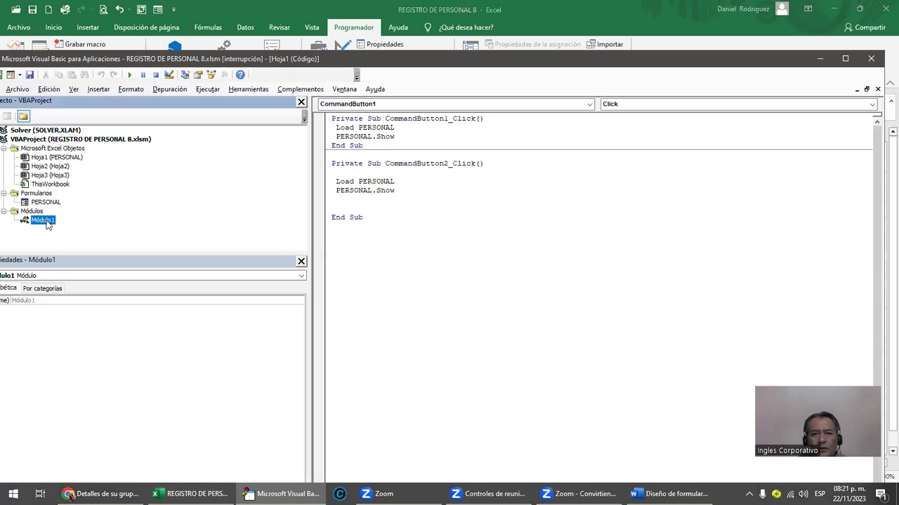
click(870, 59)
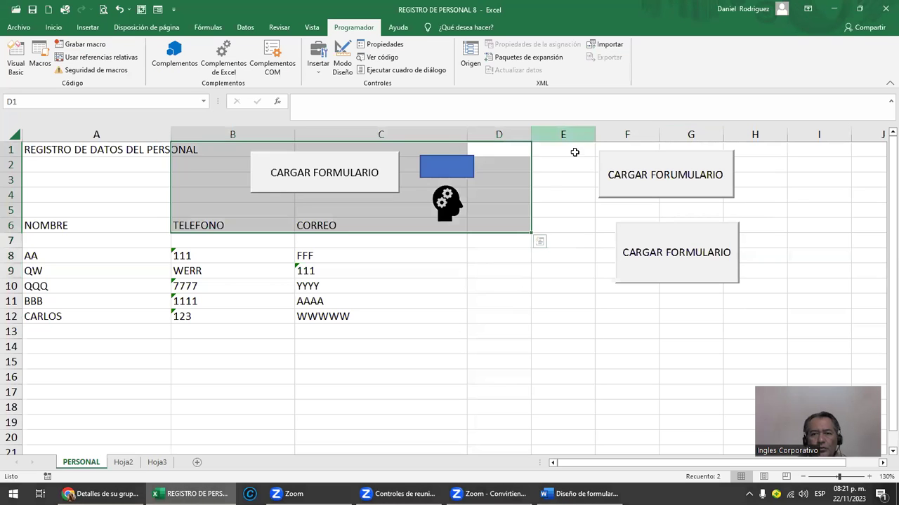
- Turn on Modo Diseño, review CommandButton1's Click code, and close the editor
click(546, 307)
click(342, 56)
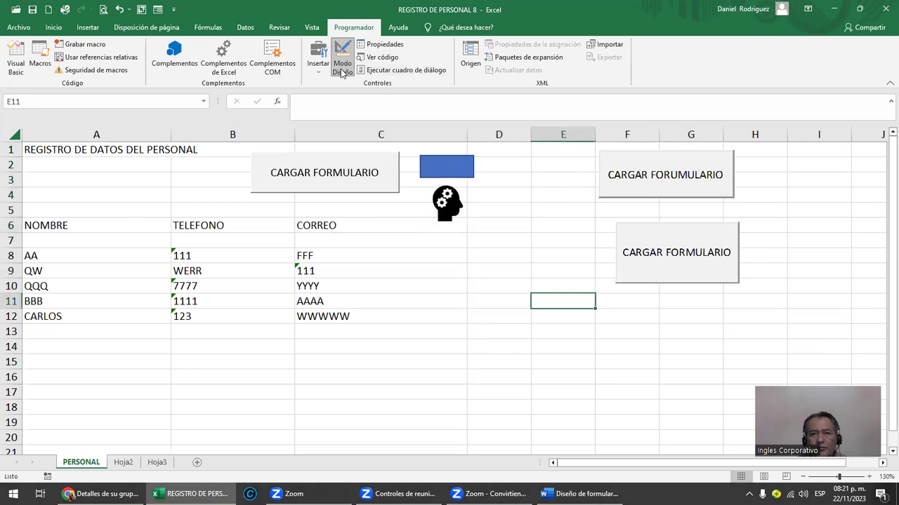
double_click(688, 180)
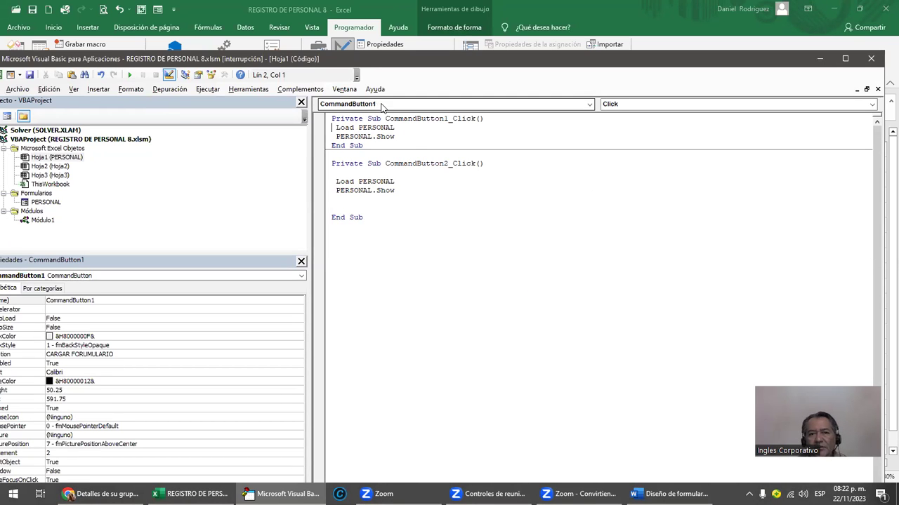
double_click(398, 59)
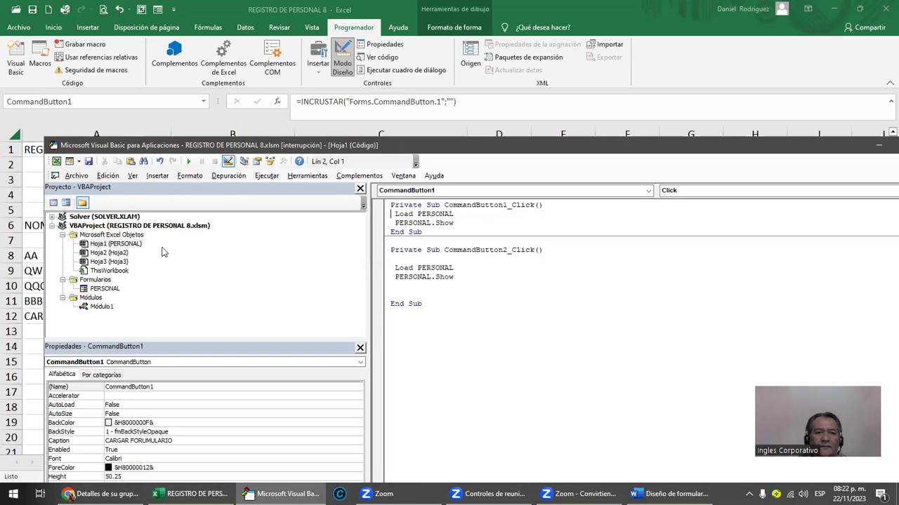
drag(459, 149, 287, 196)
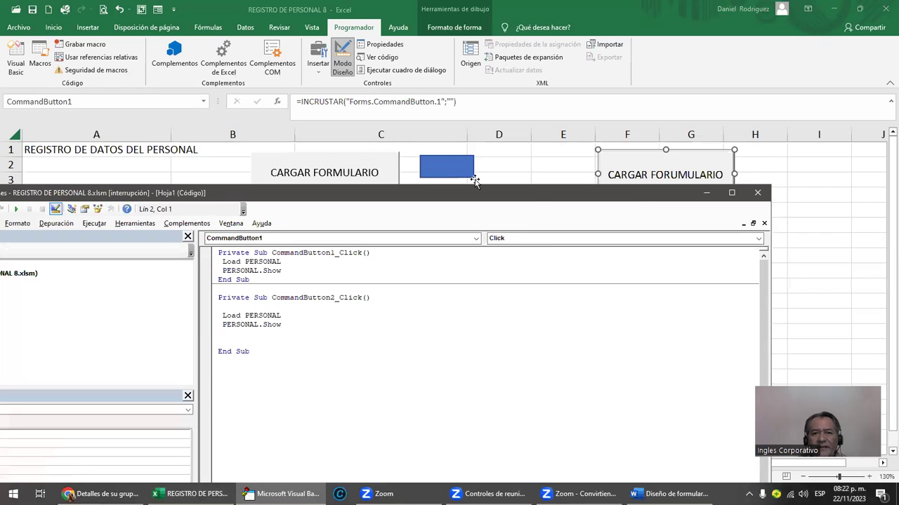
click(757, 193)
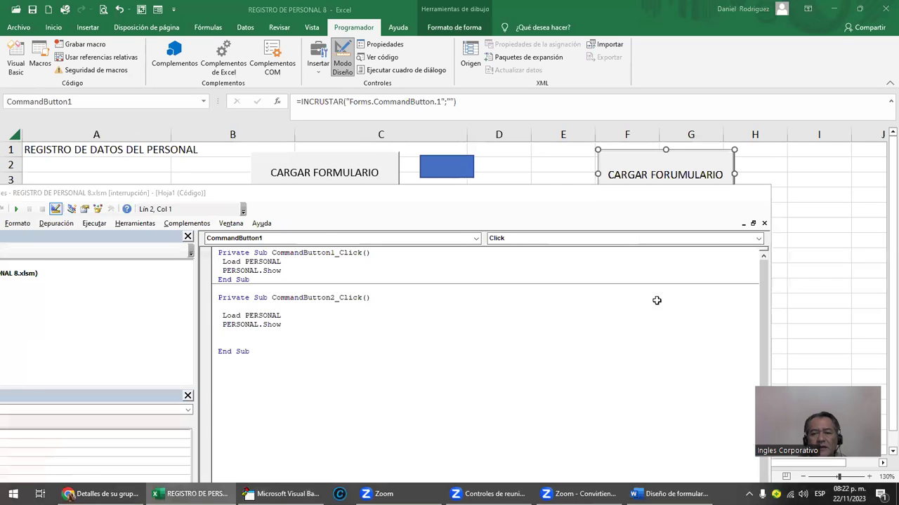
click(568, 347)
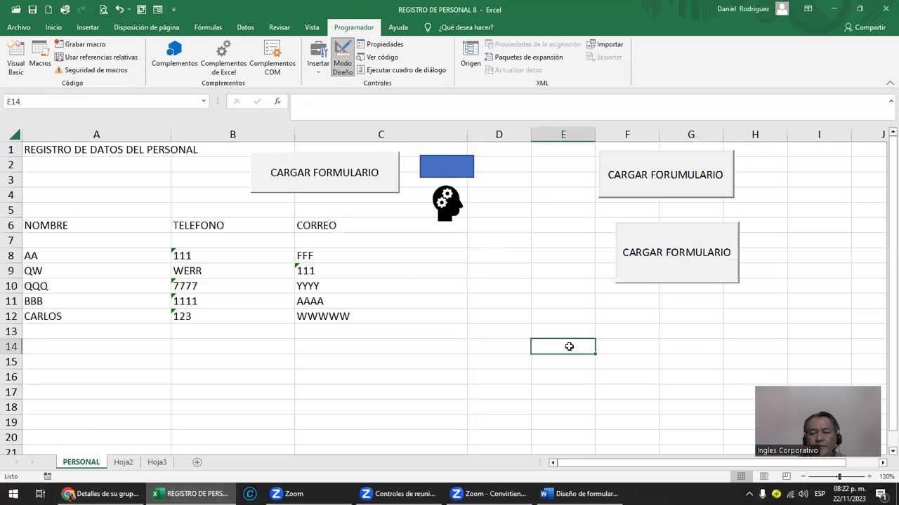
right_click(615, 166)
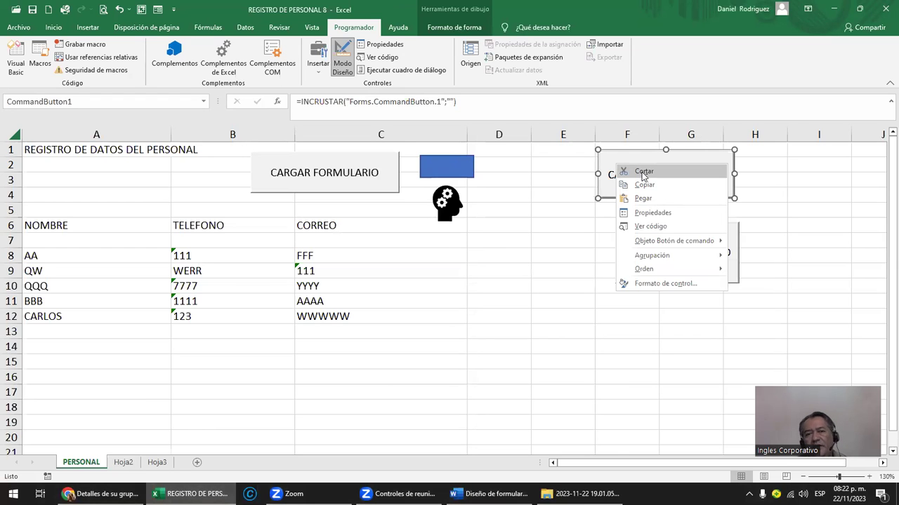
key(Escape)
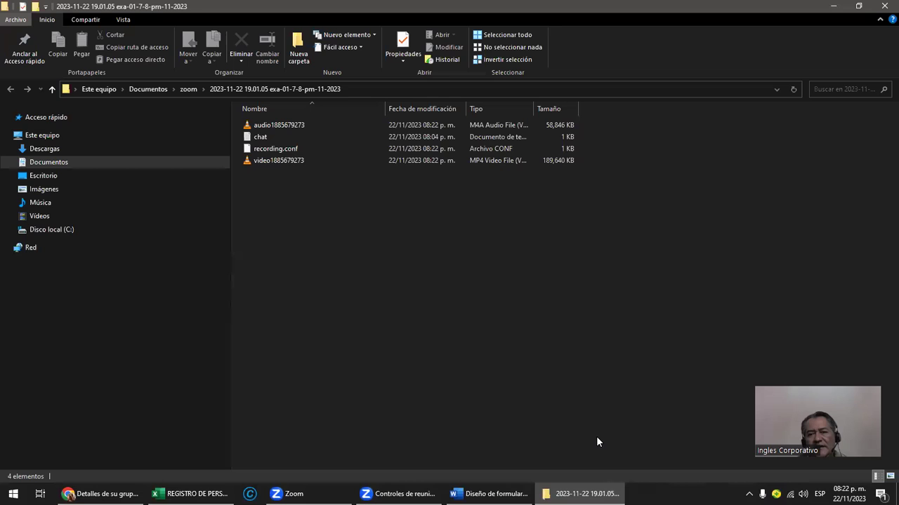
- Close the File Explorer window showing the Zoom recording folder
click(884, 6)
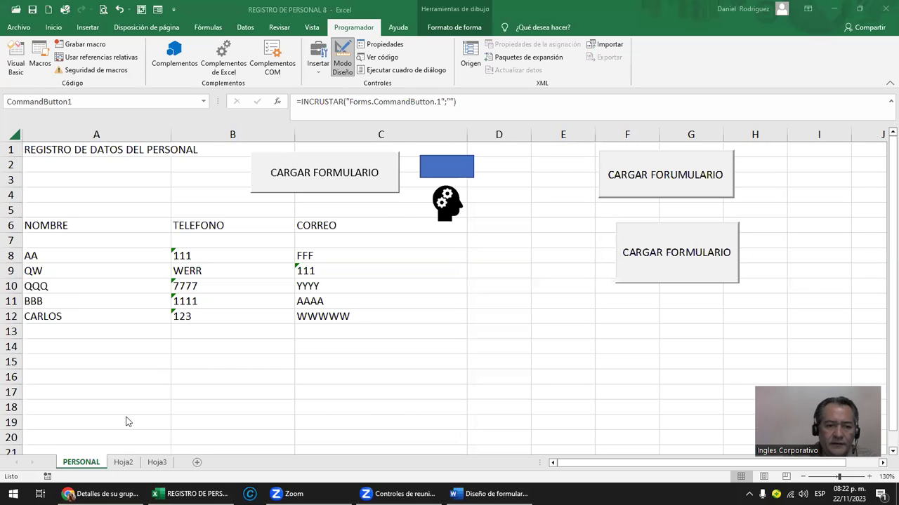
- Rename the Hoja2 sheet to FACTURA
click(127, 469)
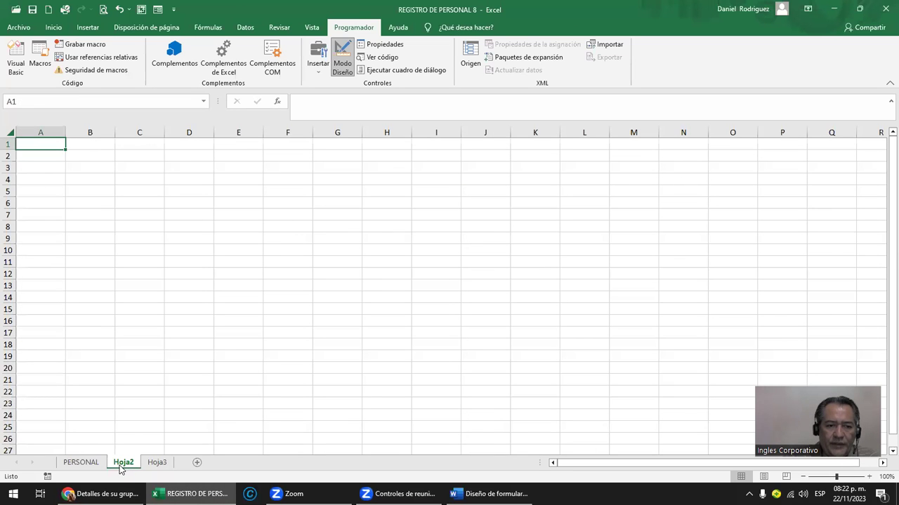
drag(121, 470, 165, 475)
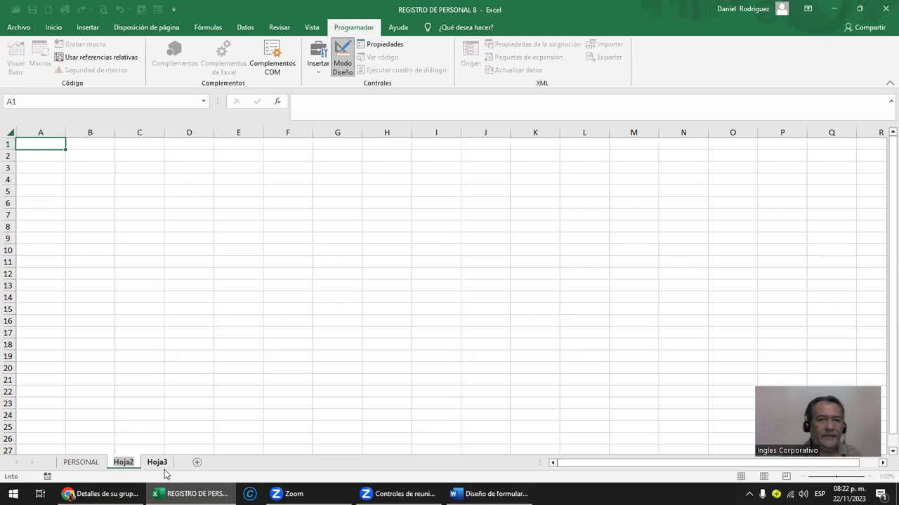
text(FACTURA)
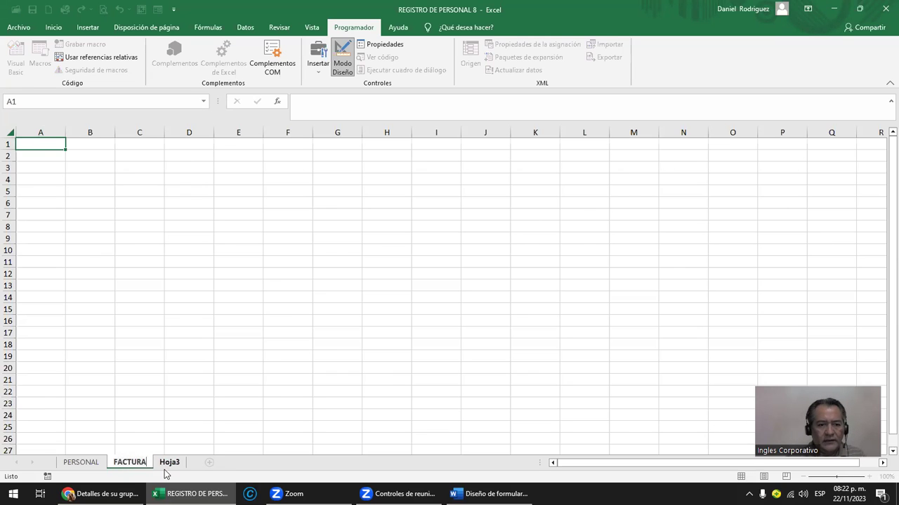
key(Return)
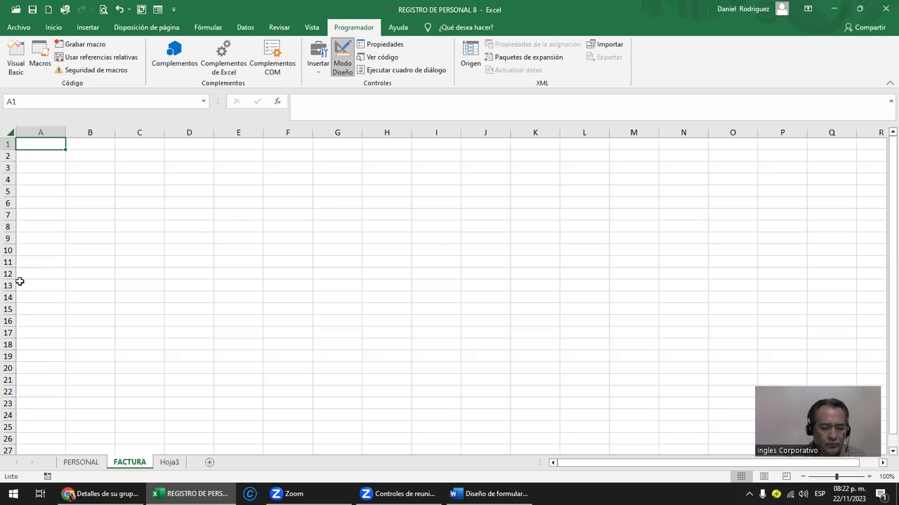
- Enter the title REGISTRO DE FACTURAS in A1, then bring up the Word instructions document
text(REGISTRO DE FACTURAS)
key(Return)
key(Down)
key(Down)
key(Down)
key(Down)
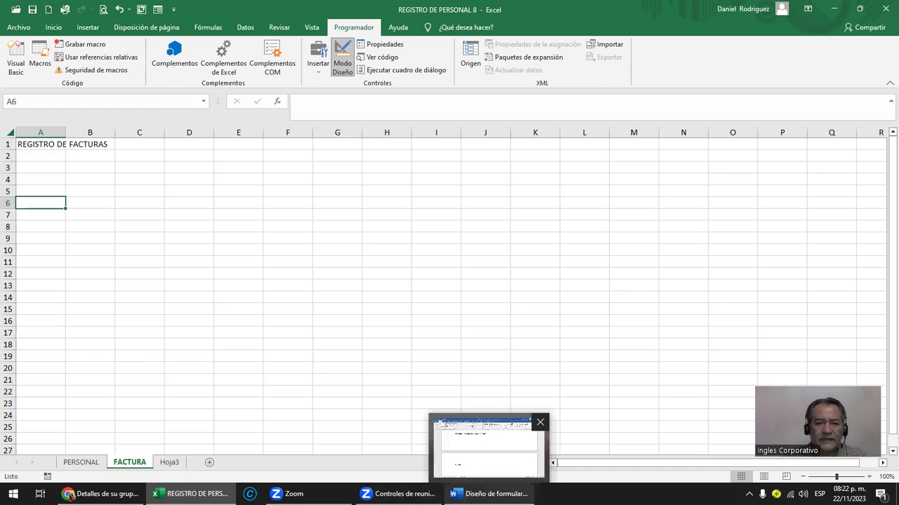
click(489, 493)
scroll(407, 305, up, 2)
scroll(391, 319, down, 5)
- Find and select the CALCULO form design picture in the Word instructions, then go back to Excel
scroll(391, 318, down, 5)
scroll(392, 320, down, 5)
key(ctrl+End)
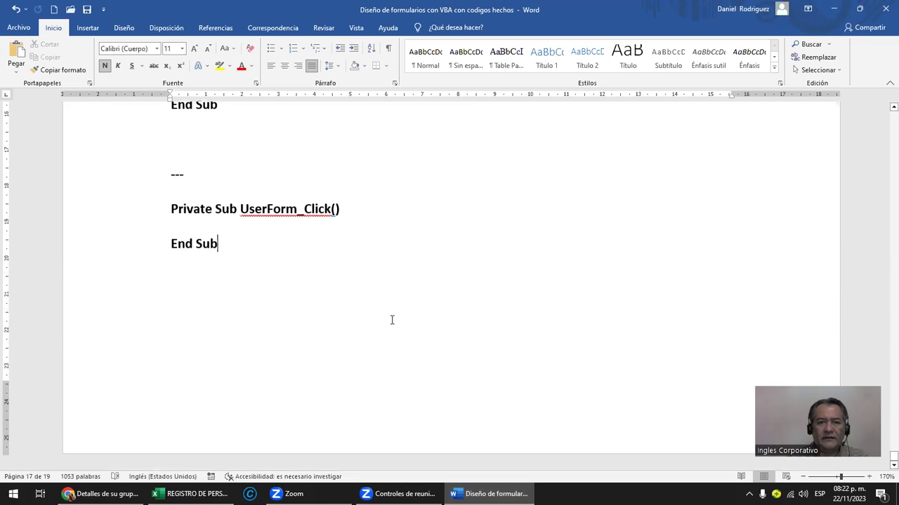
key(ctrl+Page_Up)
key(ctrl+Page_Up)
key(ctrl+Page_Up)
key(ctrl+Page_Up)
key(ctrl+Page_Up)
scroll(391, 320, up, 5)
scroll(392, 320, up, 5)
scroll(391, 321, up, 5)
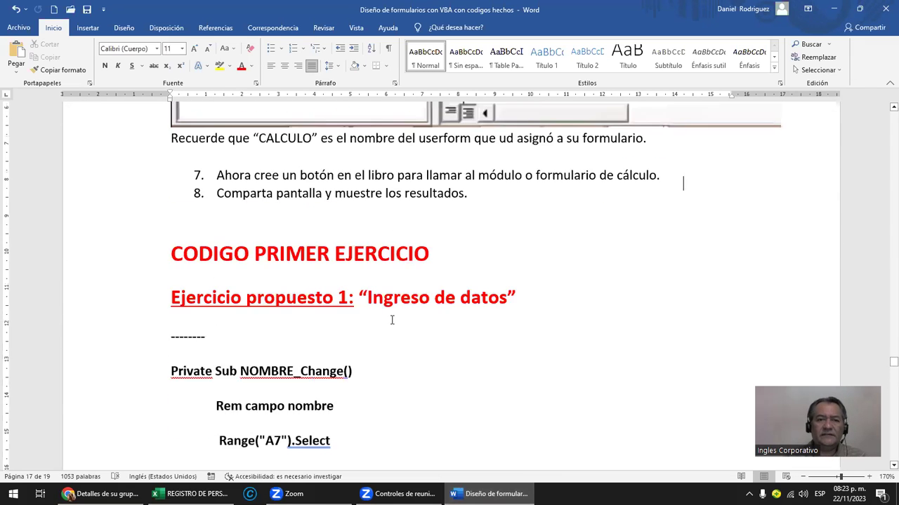
scroll(392, 320, up, 5)
scroll(392, 321, up, 5)
scroll(392, 321, up, 5)
scroll(391, 322, up, 5)
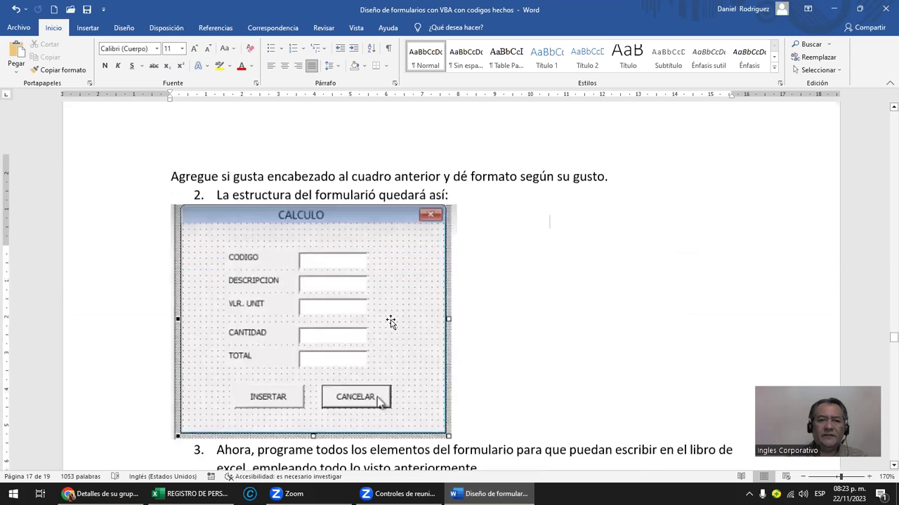
scroll(392, 320, up, 5)
scroll(392, 320, down, 5)
scroll(418, 324, up, 1)
scroll(404, 262, up, 2)
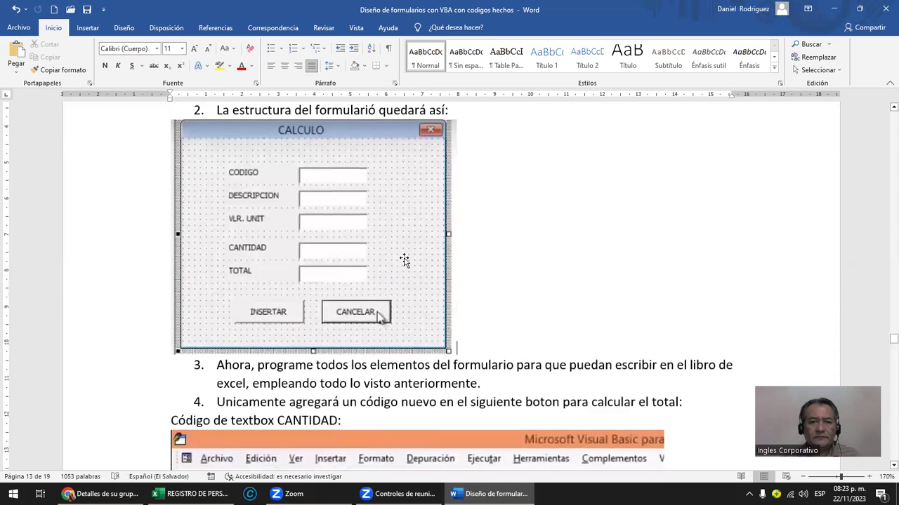
click(404, 260)
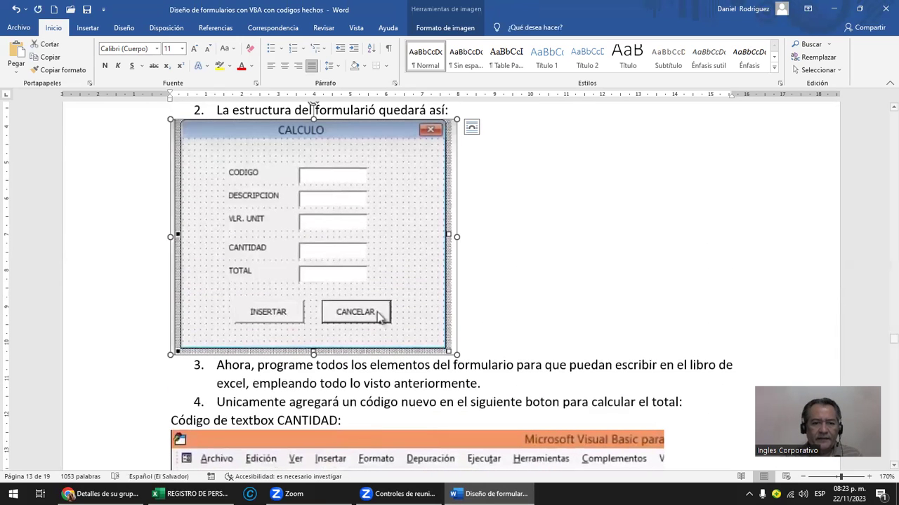
click(188, 493)
- Paste the CALCULO form picture into FACTURA, move it over columns I–L and enlarge it
key(ctrl+v)
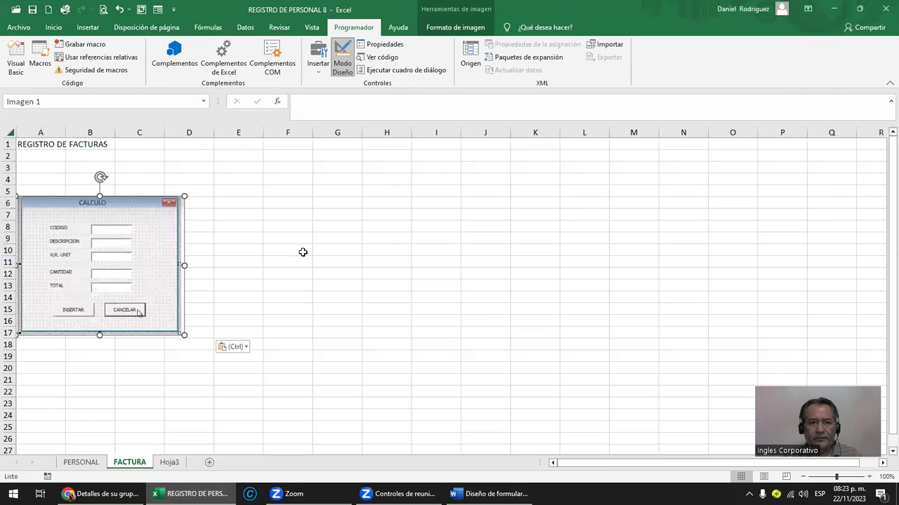
drag(321, 223, 531, 245)
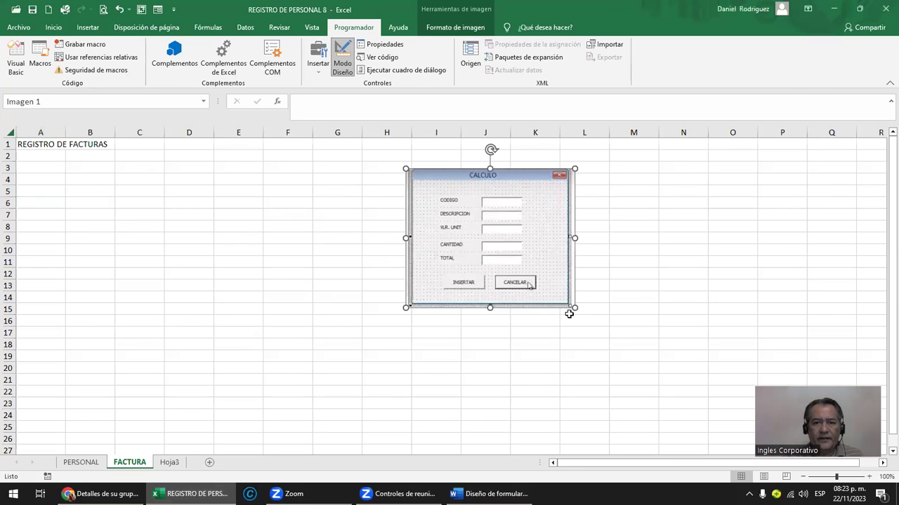
drag(574, 307, 711, 419)
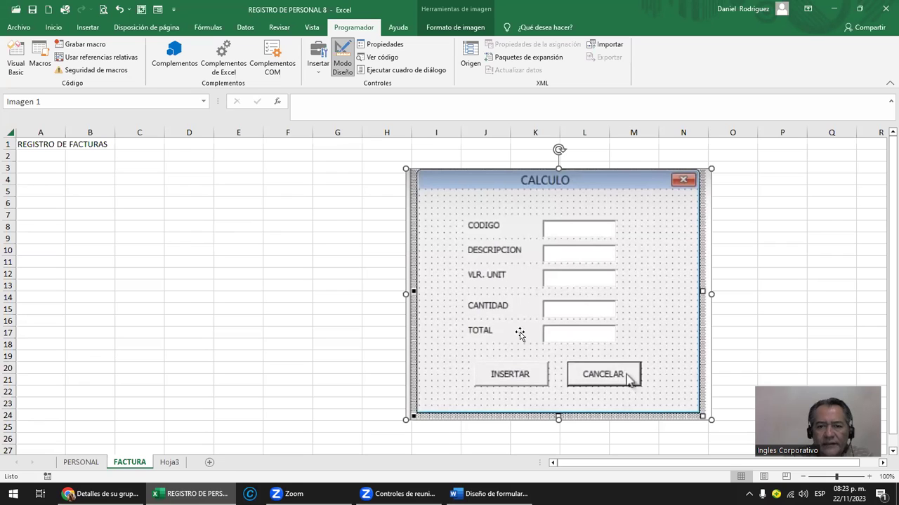
click(42, 191)
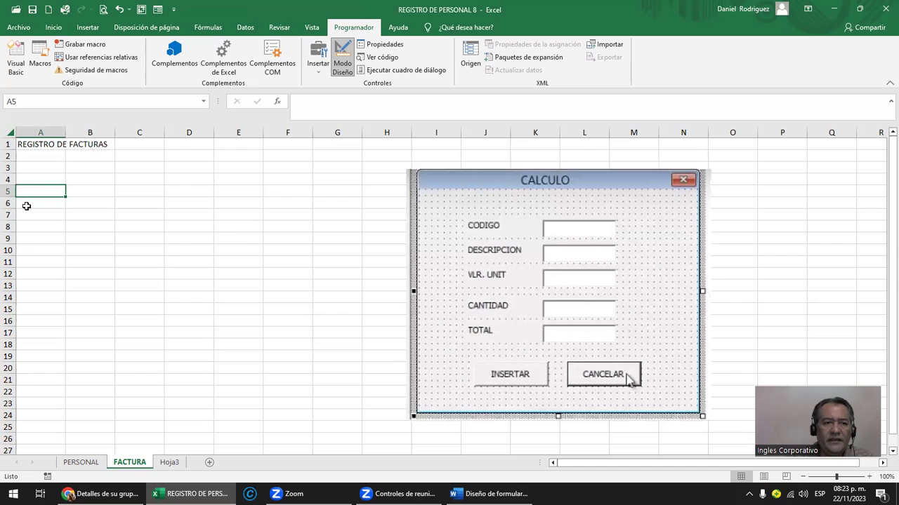
drag(8, 156, 9, 191)
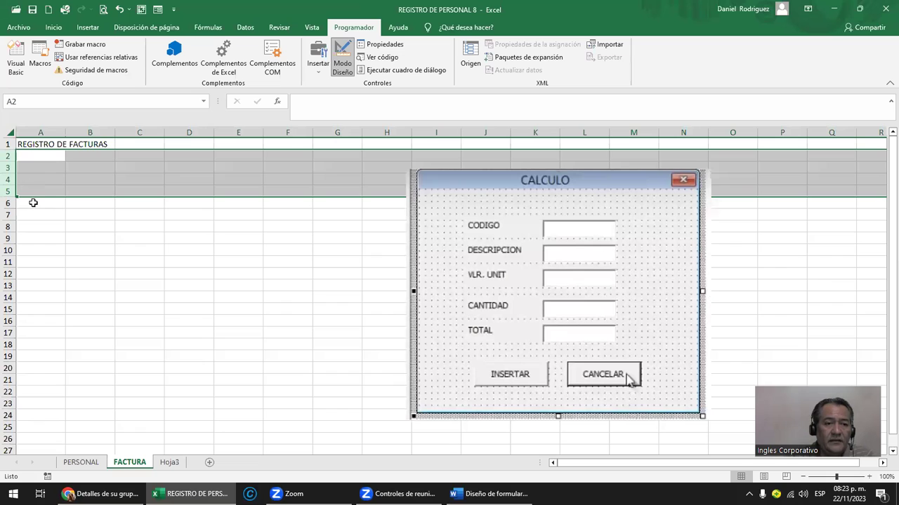
click(33, 204)
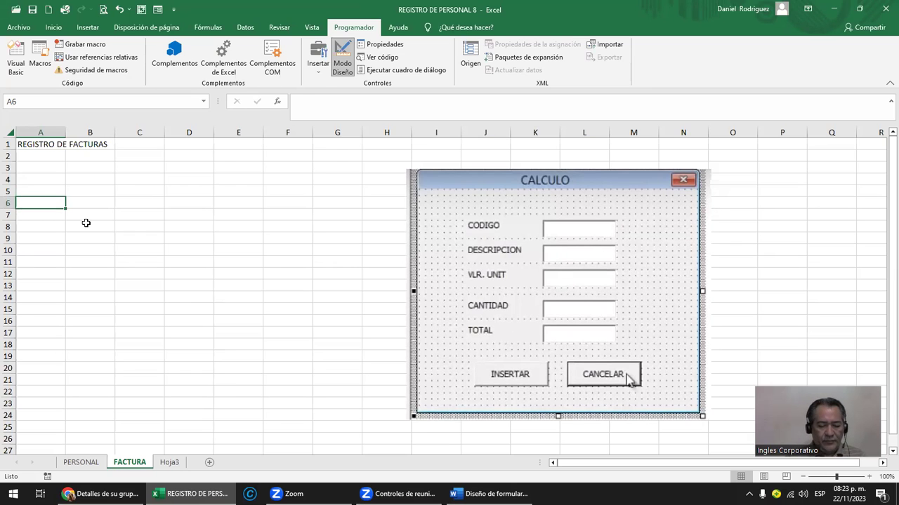
- Enter headers CODIGO, DESCRIPCION, VALOR UNITARIO, CANTIDAD, TOTAL in A6:E6 and widen columns B and C
text(CODIGO)
key(Tab)
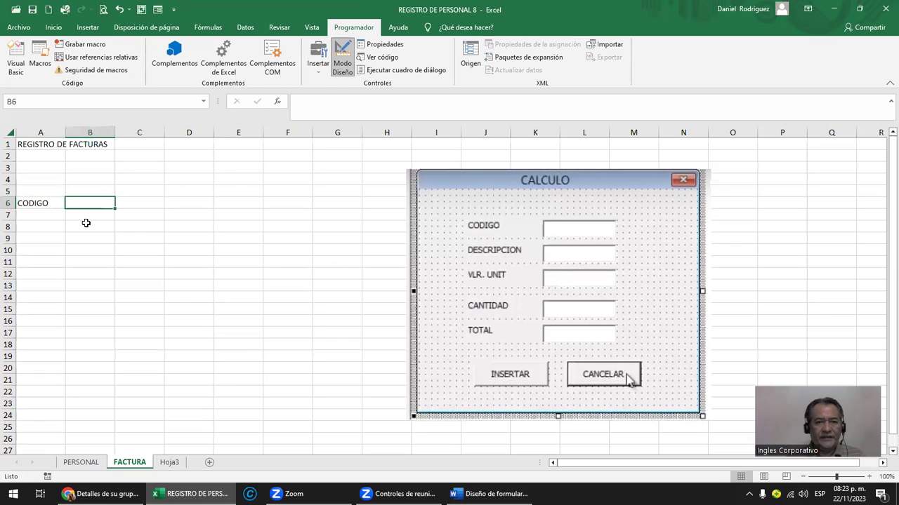
text(DESCRI)
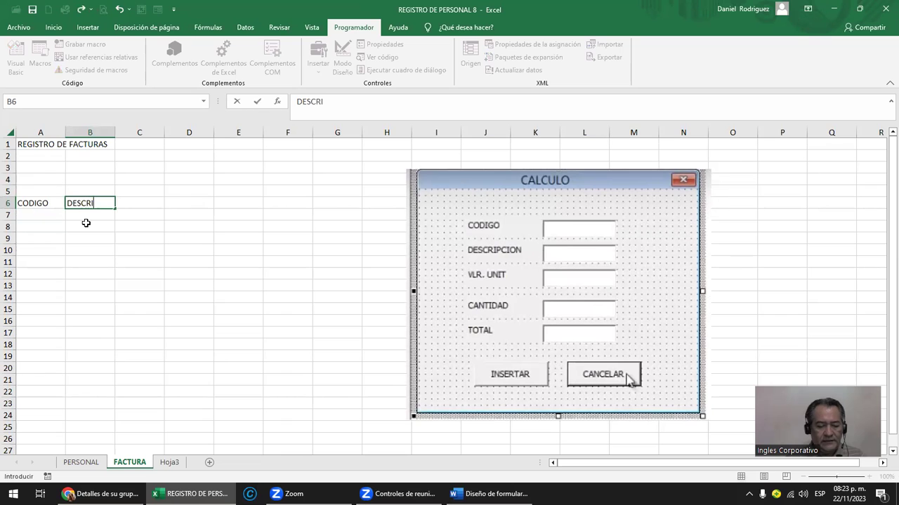
text(PCION)
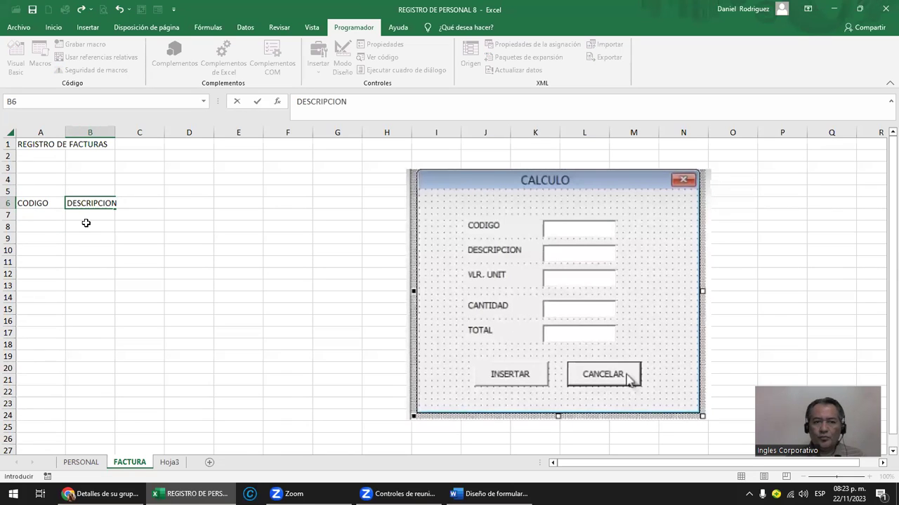
key(Tab)
drag(115, 133, 157, 134)
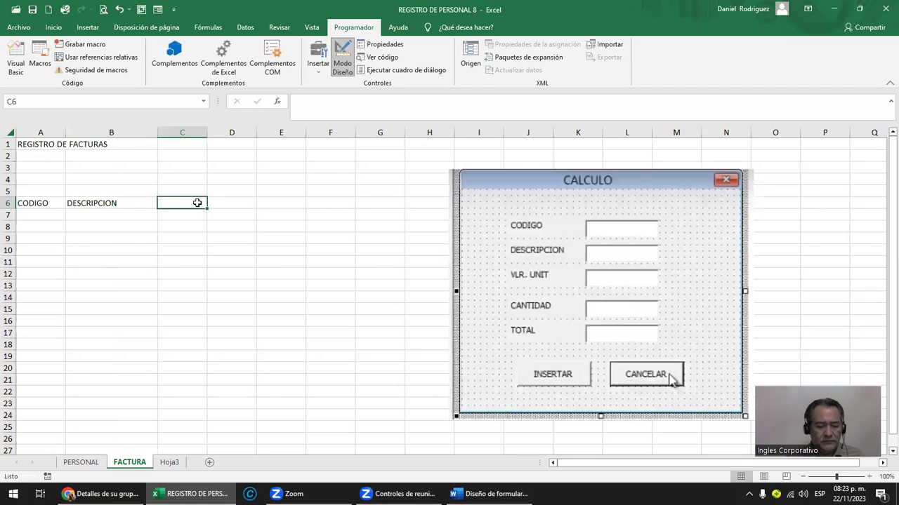
text(VALOR UNITARIO)
key(Tab)
text(CANTIDA)
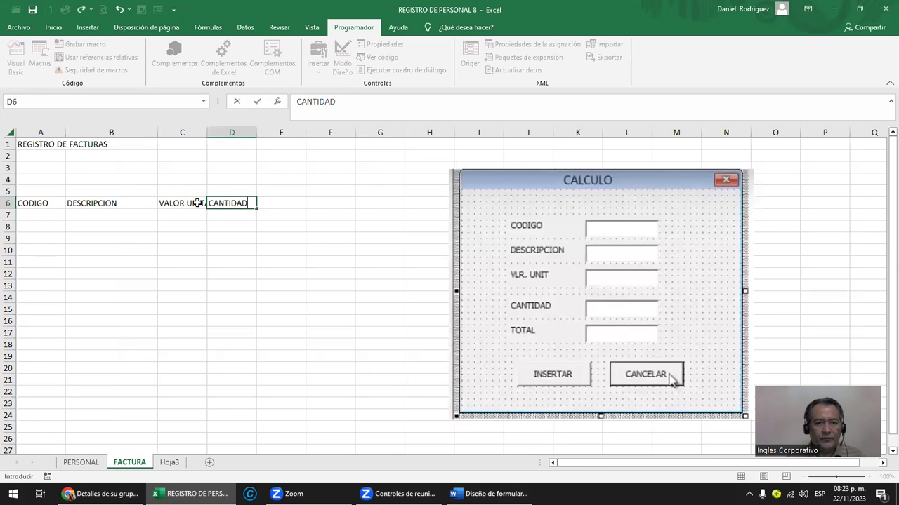
key(Tab)
text(T)
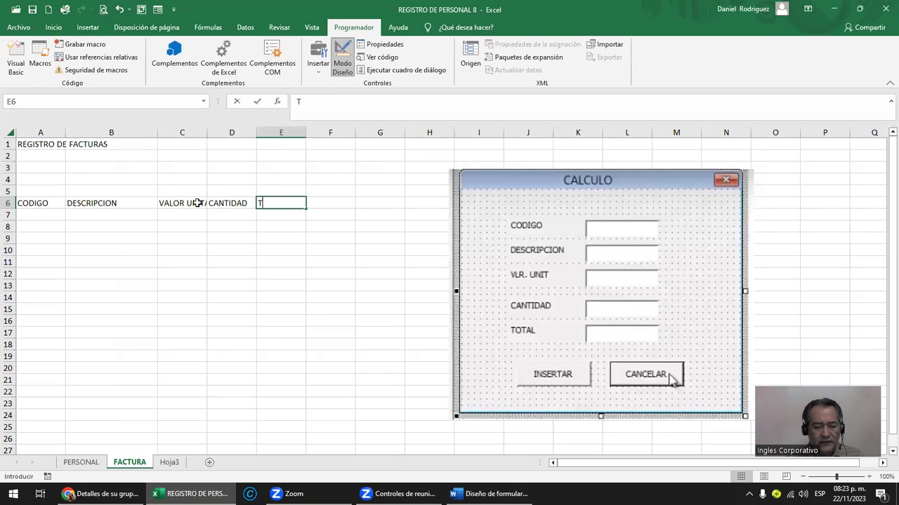
text(OTAL)
key(Return)
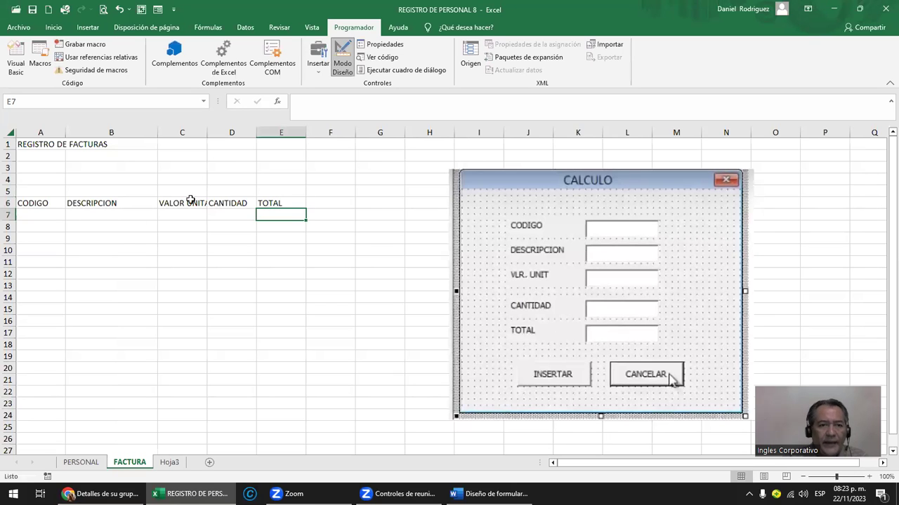
drag(207, 133, 395, 133)
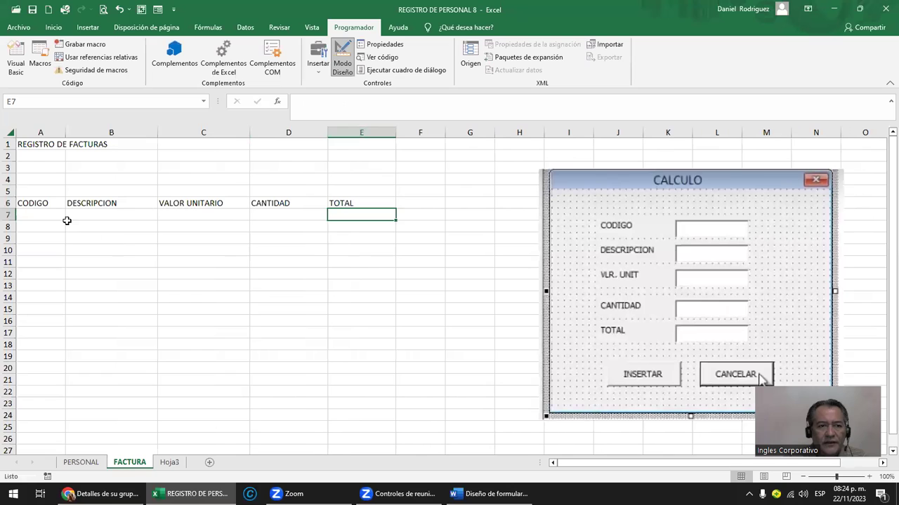
- Fill sample row 7 with XXXXX, XXXXX, 1, 1, 1
click(64, 219)
text(SSS)
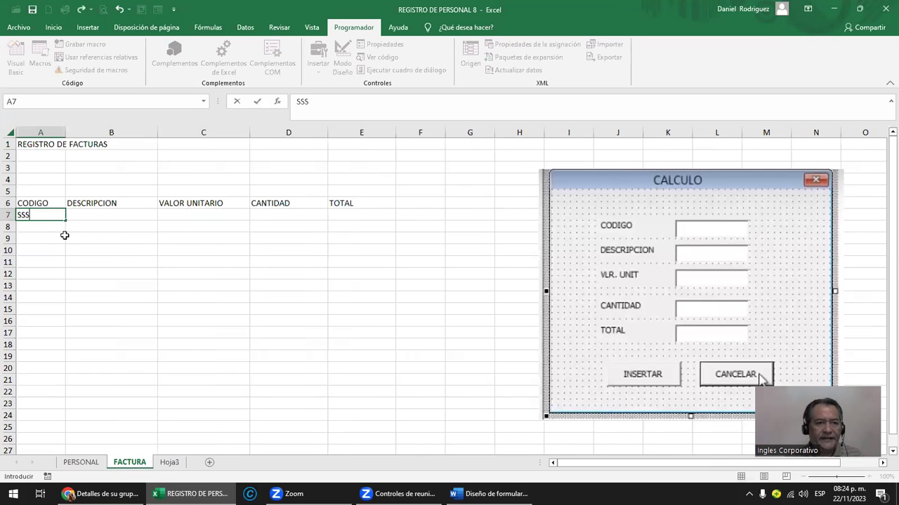
key(BackSpace)
key(BackSpace)
key(BackSpace)
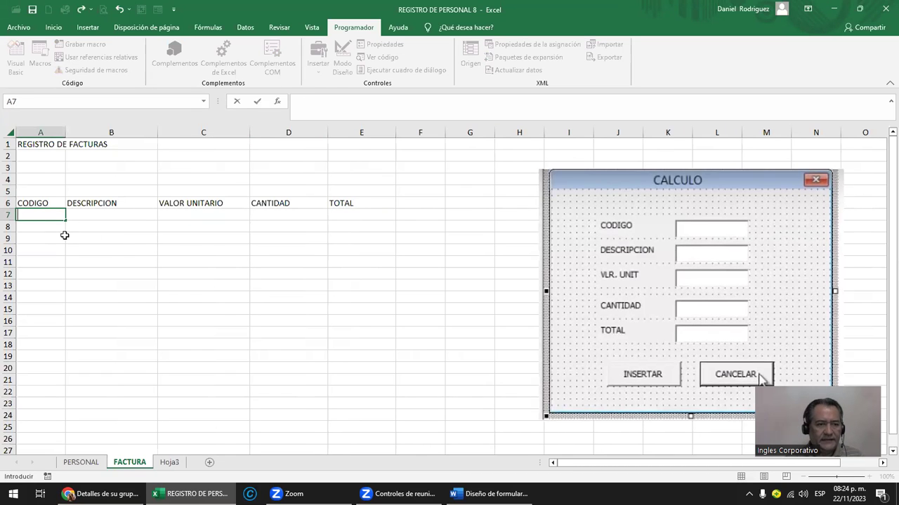
text(XXXXX)
key(Tab)
text(XXXXX)
key(Tab)
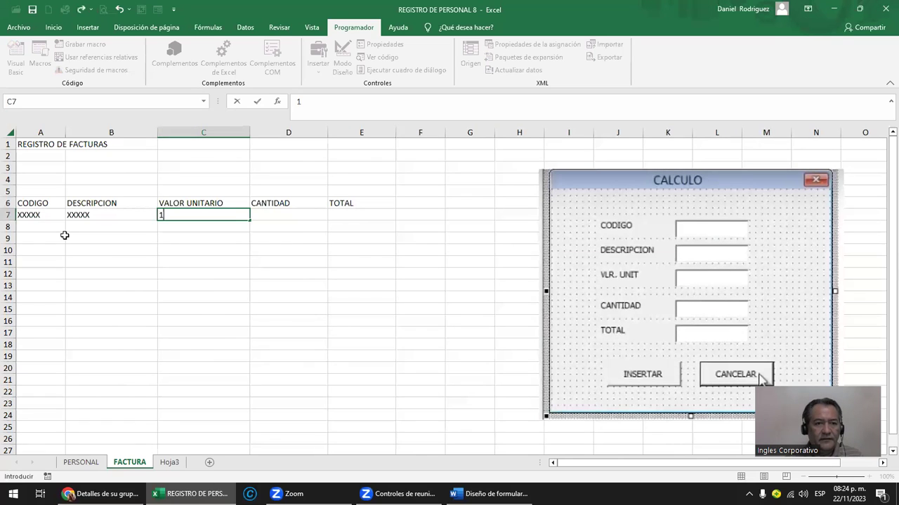
key(Tab)
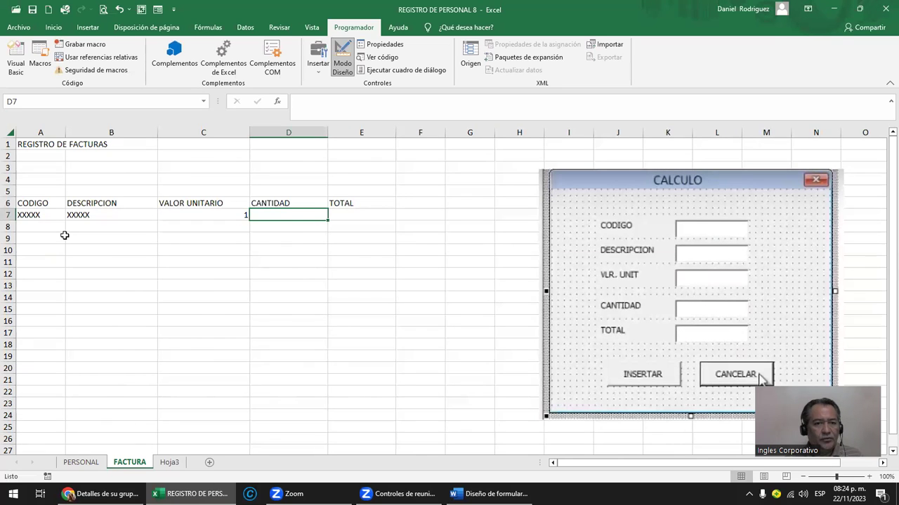
text(1)
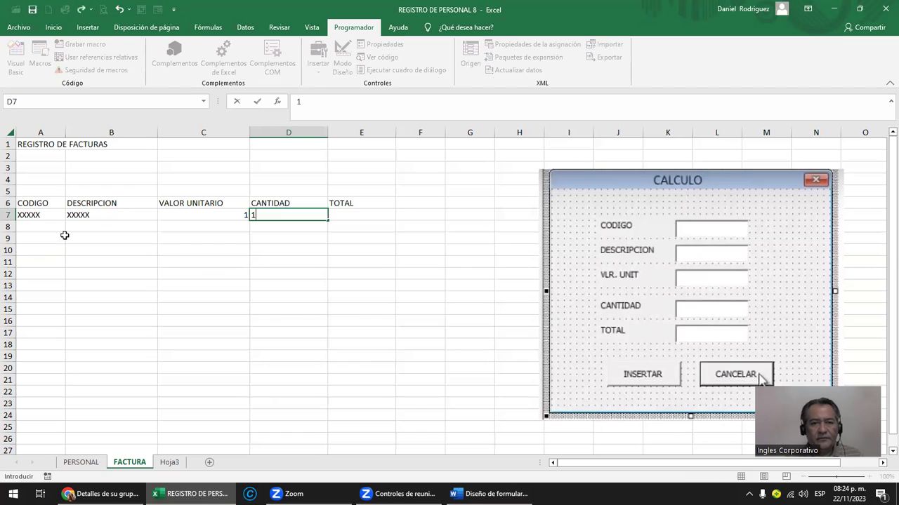
key(Tab)
text(1)
key(Tab)
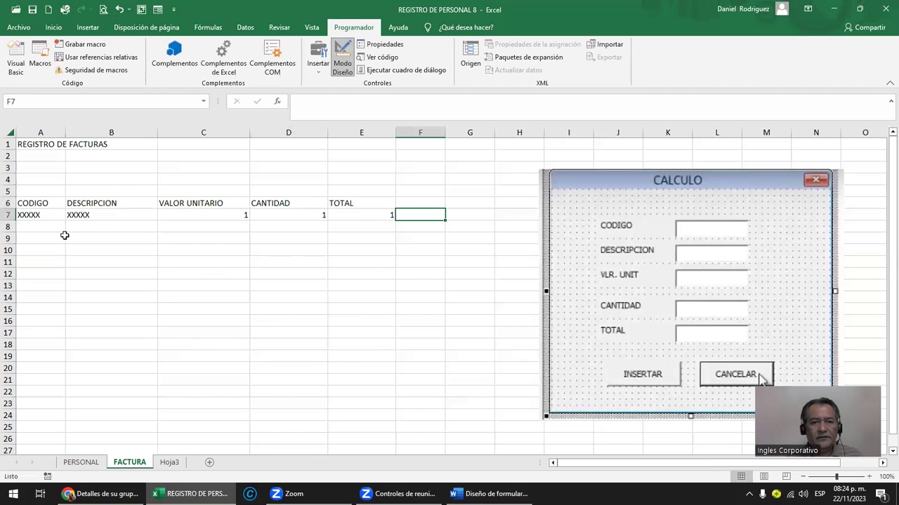
- Format columns C and E as Moneda currency and centre columns C, D and E
click(204, 127)
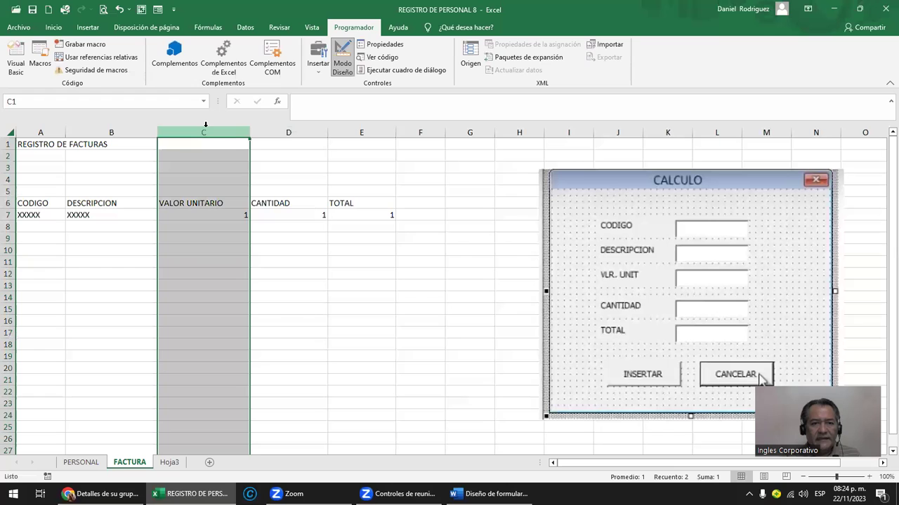
ctrl+click(362, 133)
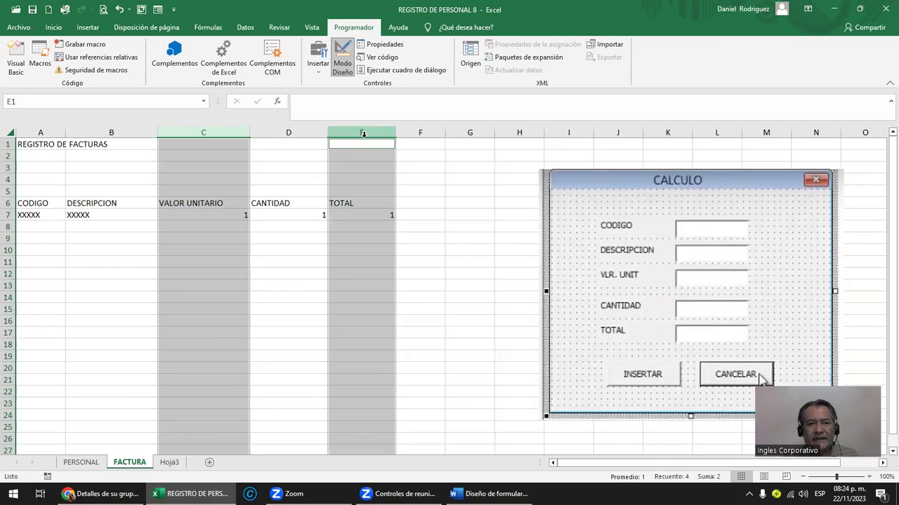
click(52, 29)
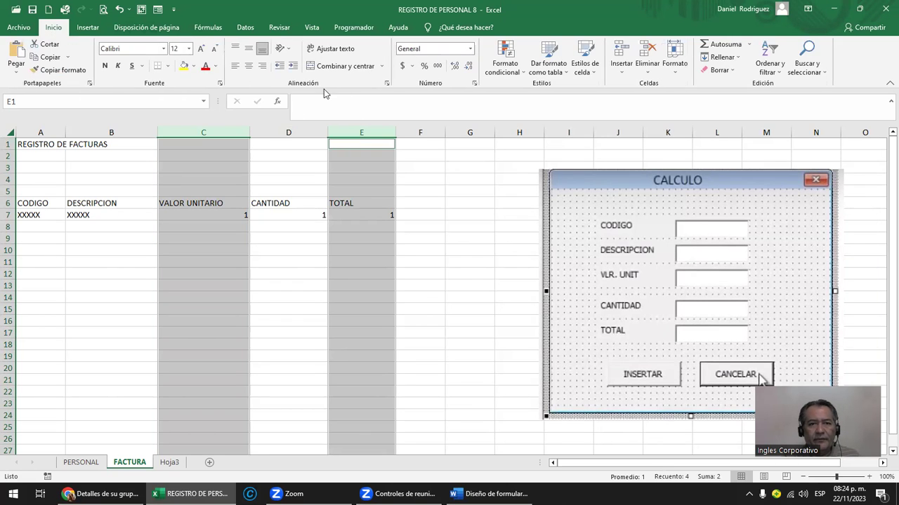
click(469, 51)
click(433, 116)
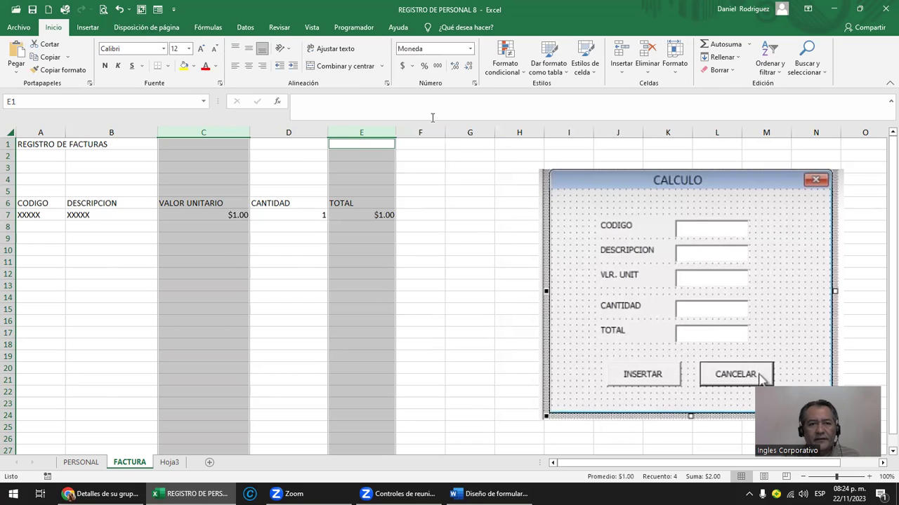
click(249, 66)
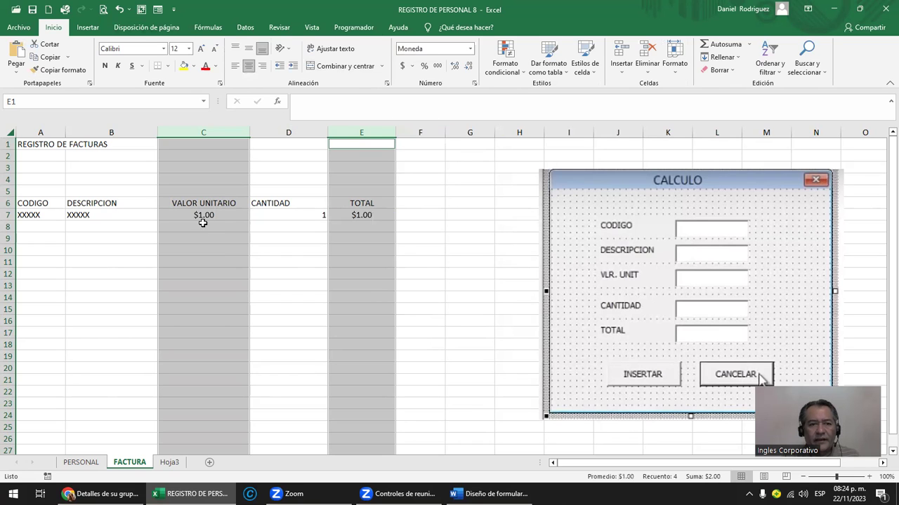
click(301, 134)
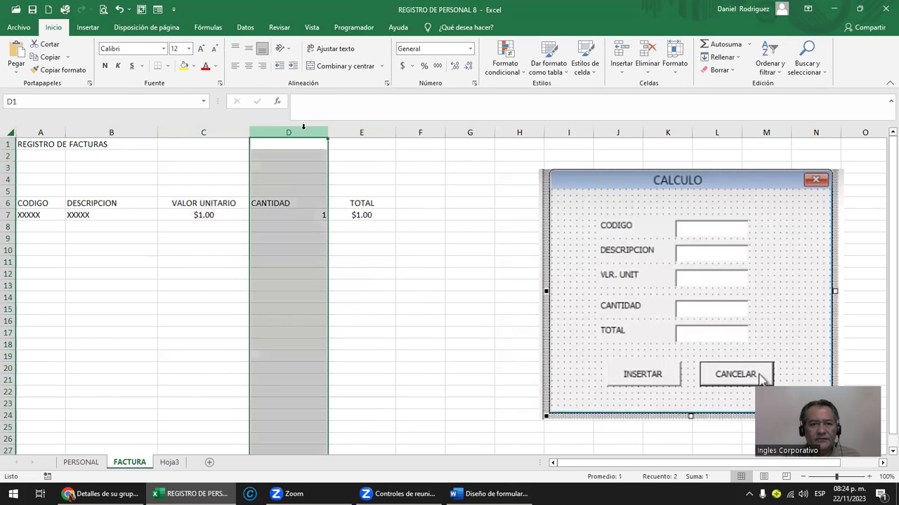
click(248, 65)
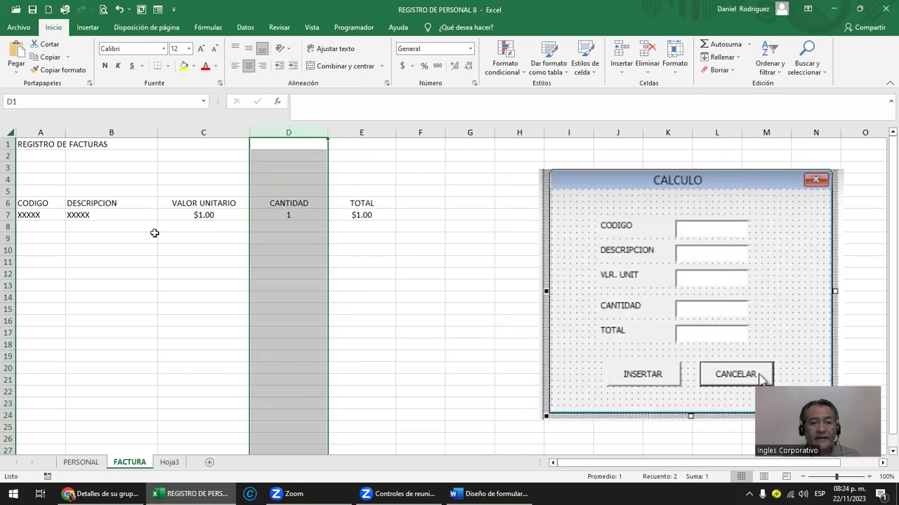
drag(211, 240, 214, 230)
- Enter a test row 8 with Z, Z, 2, 2, 2
click(49, 231)
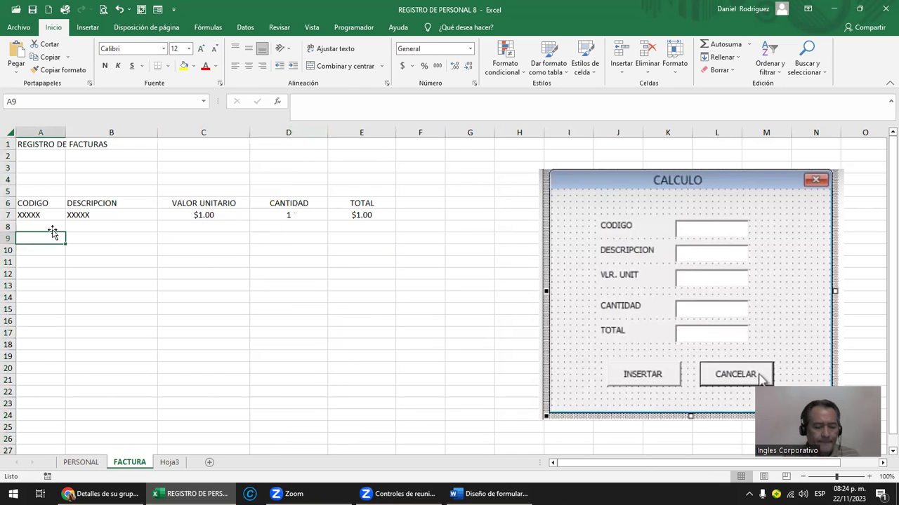
text(Z)
key(Return)
key(Tab)
key(Up)
text(Z)
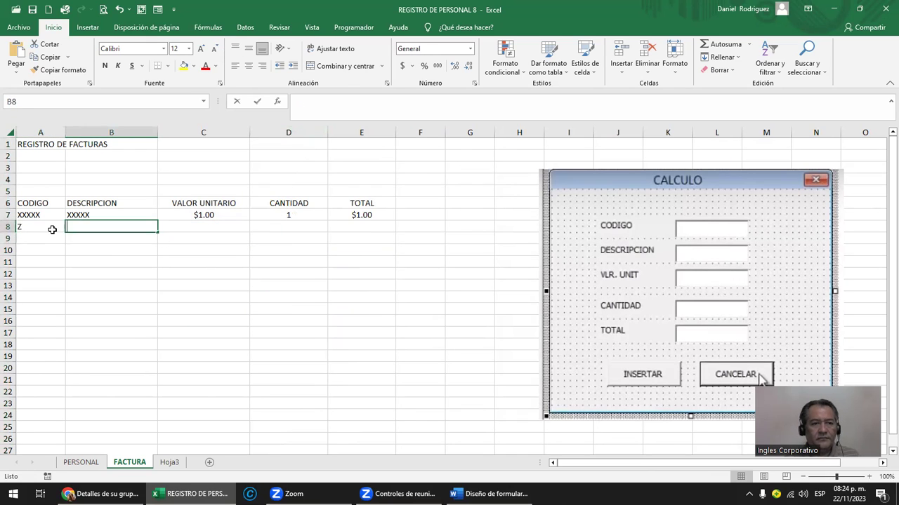
key(Tab)
text(2)
key(Tab)
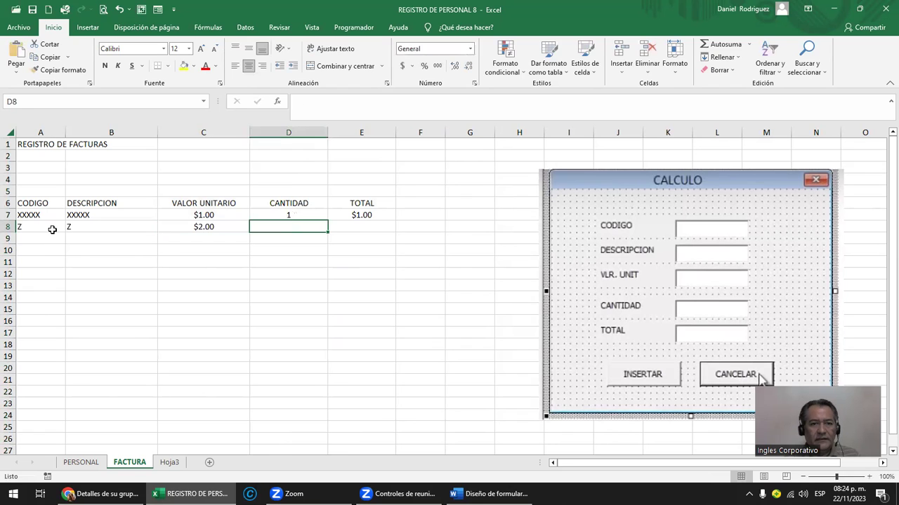
text(2)
key(Tab)
text(2)
key(Tab)
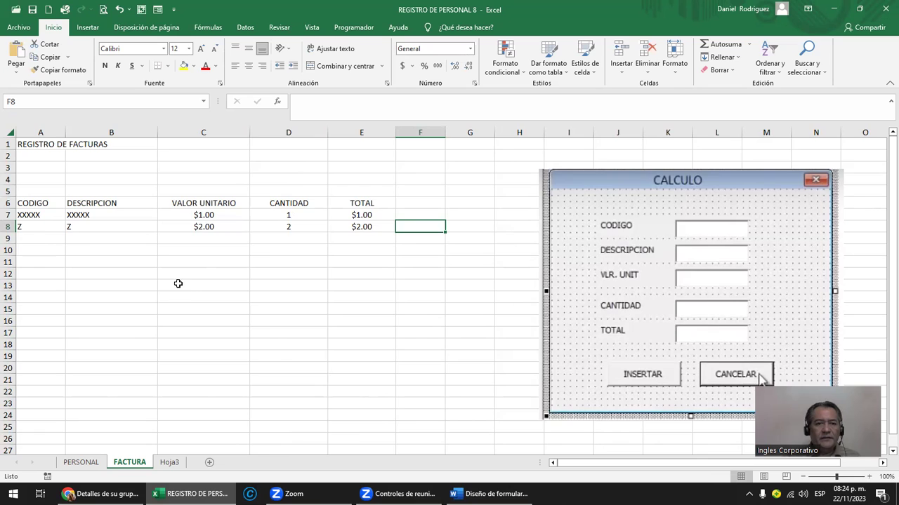
- Move the CALCULO form image next to the invoice table
scroll(177, 291, up, 1)
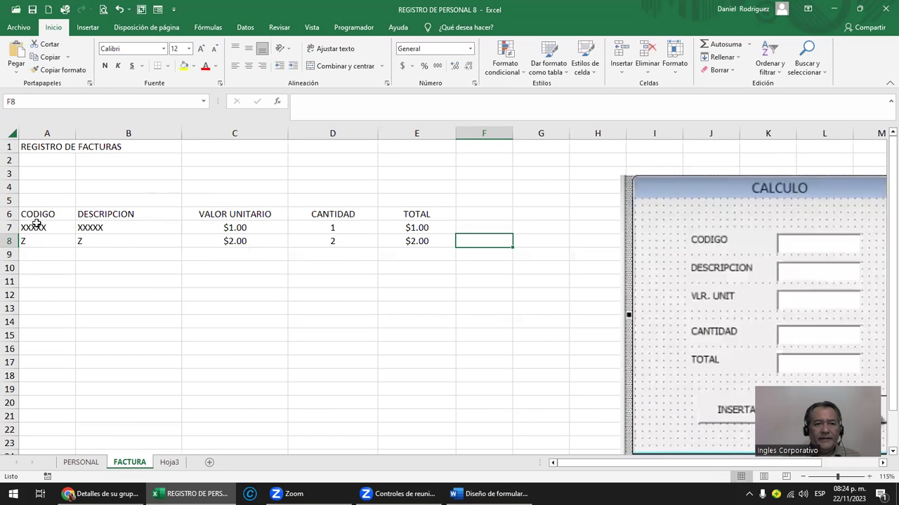
drag(35, 214, 393, 215)
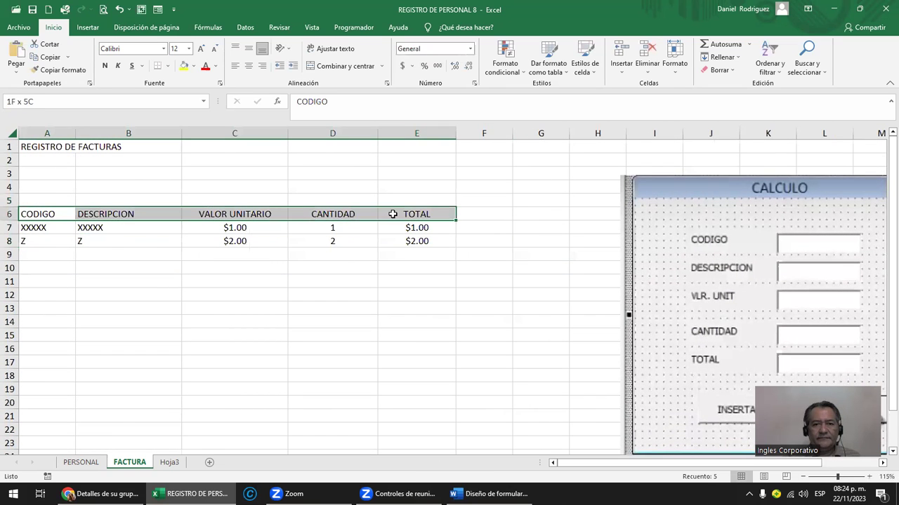
drag(697, 192, 526, 155)
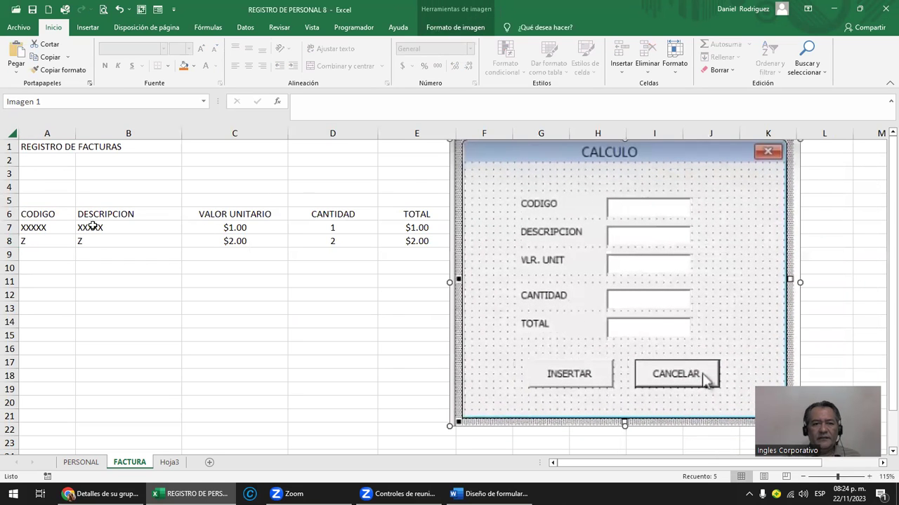
- Clear the test values from A8:E8 and save the workbook
drag(54, 229, 399, 247)
key(Down)
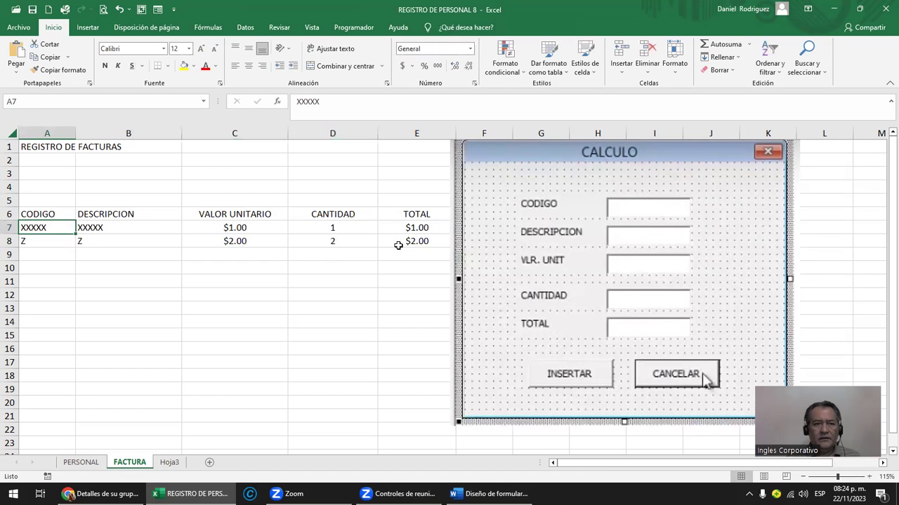
key(shift+Right)
key(shift+Right)
key(shift+Right)
key(shift+Right)
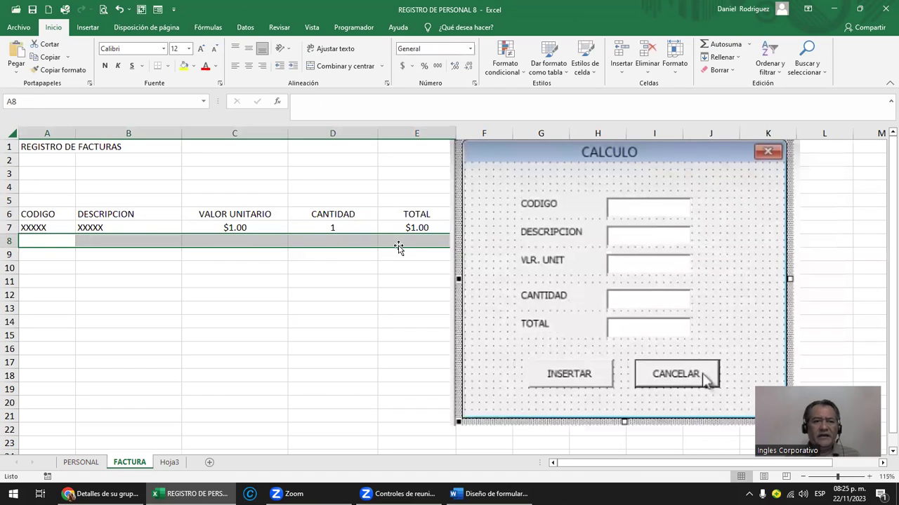
key(Delete)
key(Up)
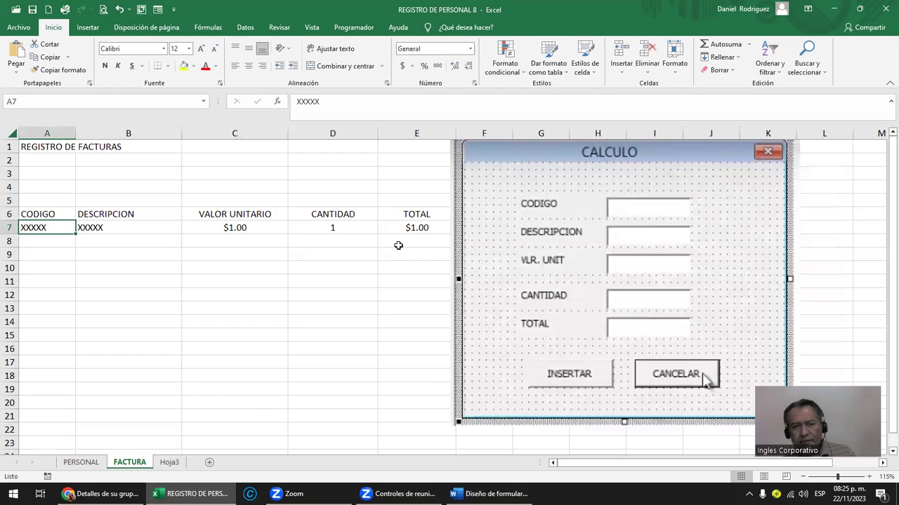
key(ctrl+s)
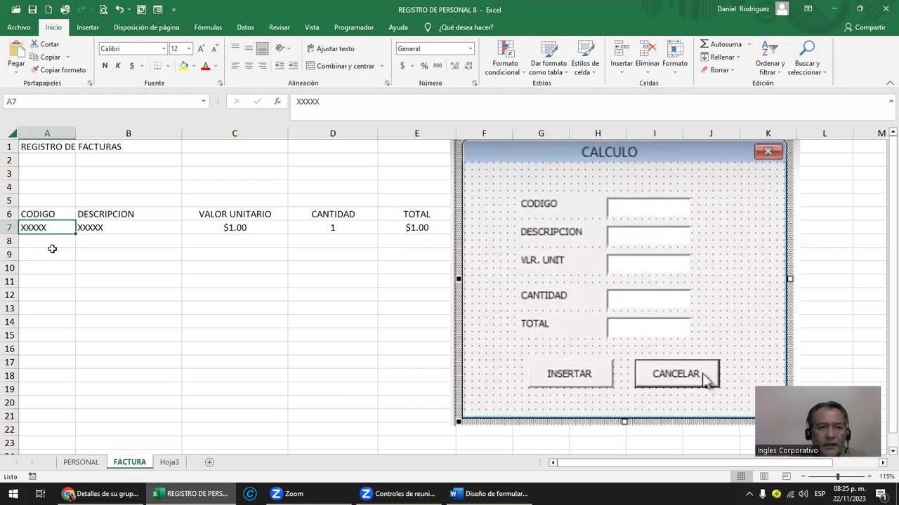
- Copy the CARGAR FORMULARIO button from PERSONAL onto FACTURA and relabel it CARGAR FACTURA
drag(247, 152, 309, 185)
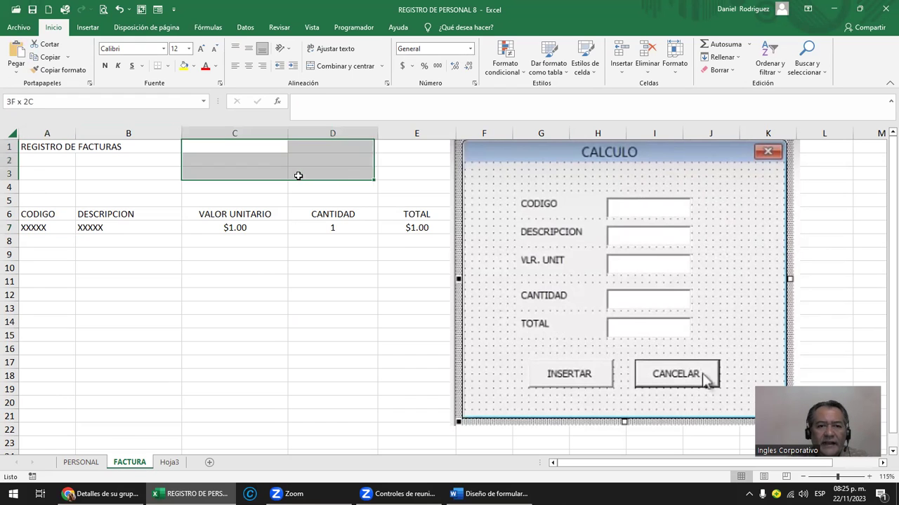
click(96, 466)
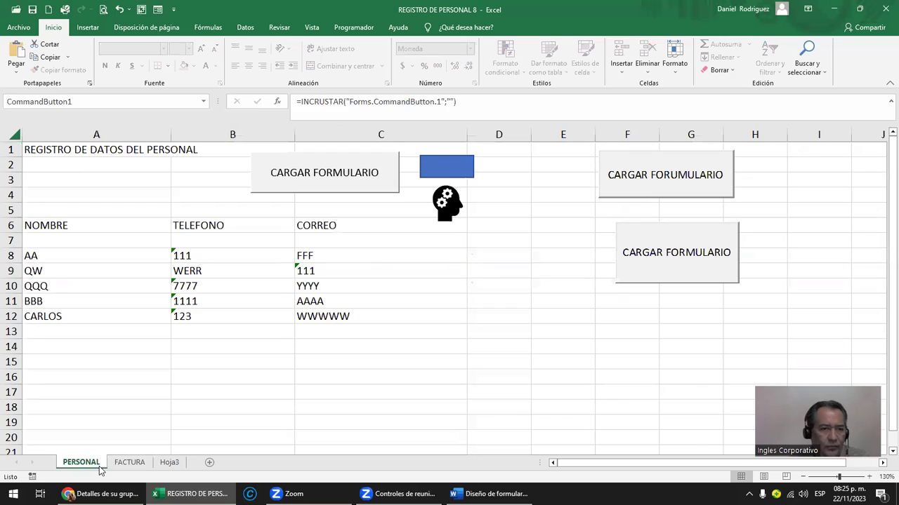
click(476, 291)
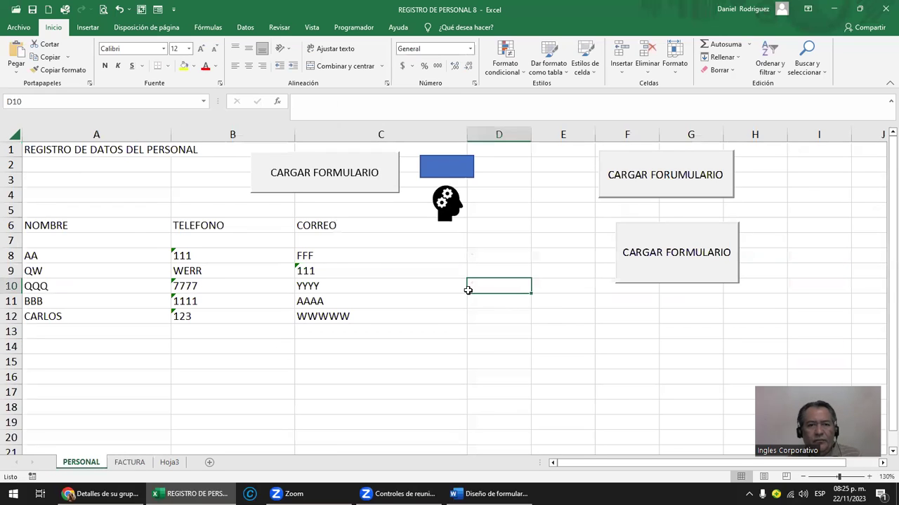
right_click(377, 173)
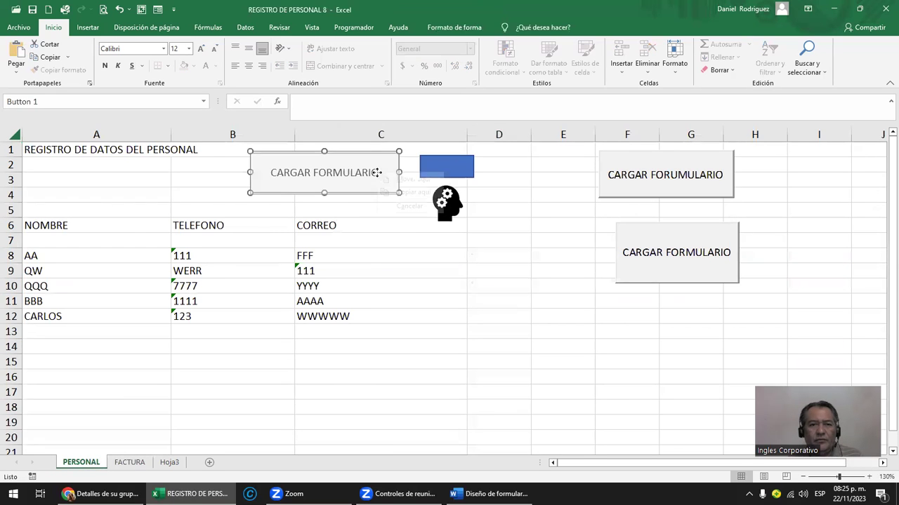
key(Escape)
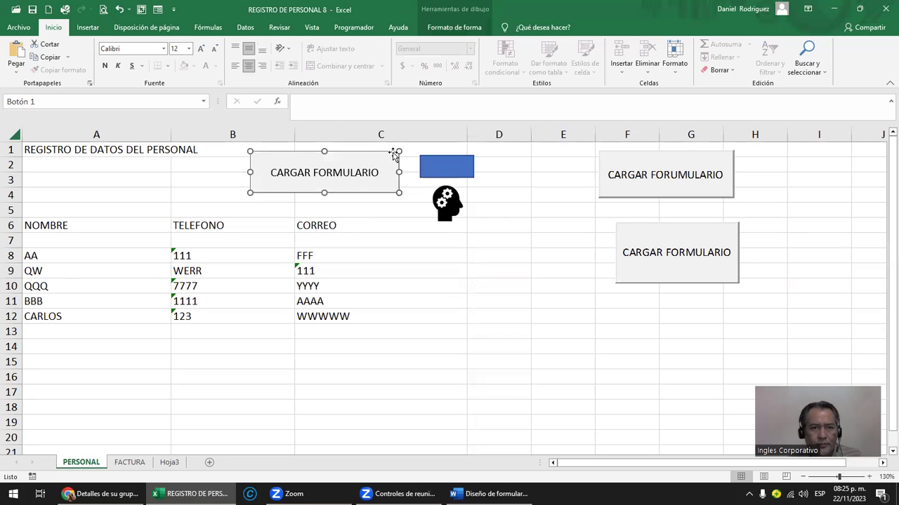
click(130, 462)
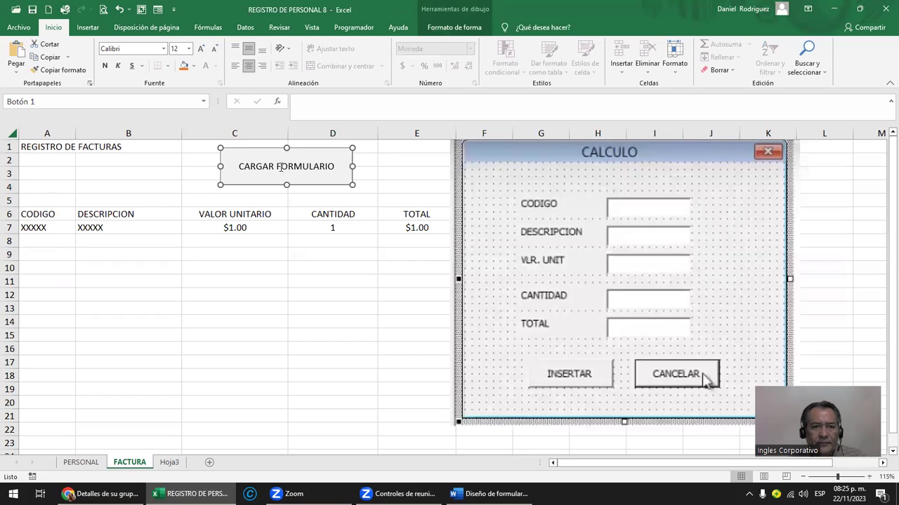
click(281, 167)
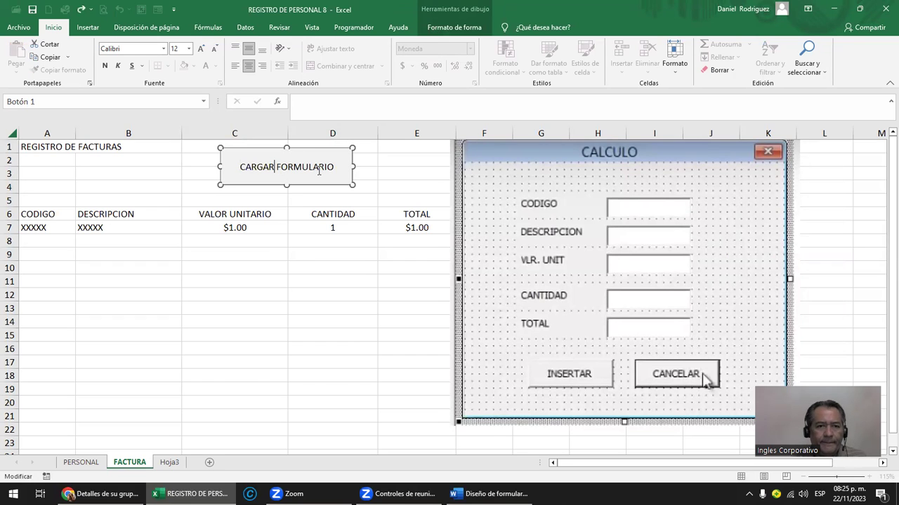
text(FACTURA)
key(Delete)
key(Delete)
key(Delete)
key(Delete)
key(Delete)
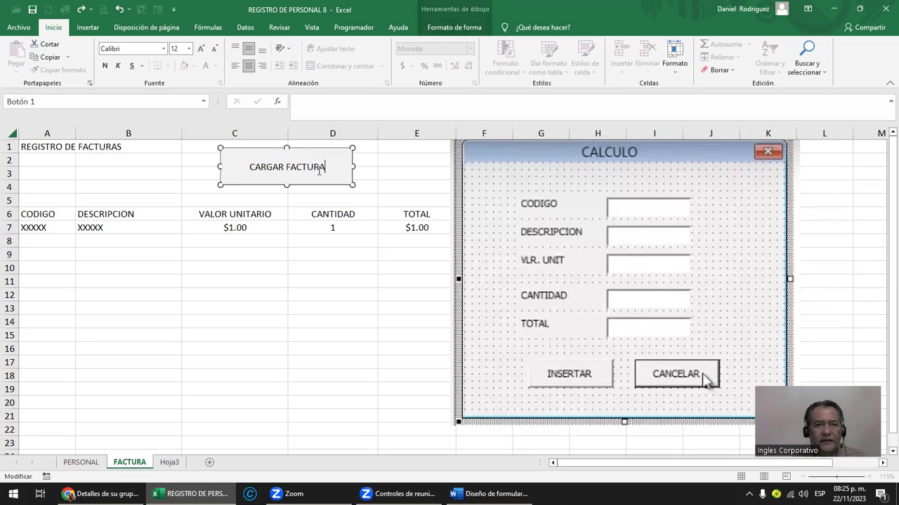
click(366, 267)
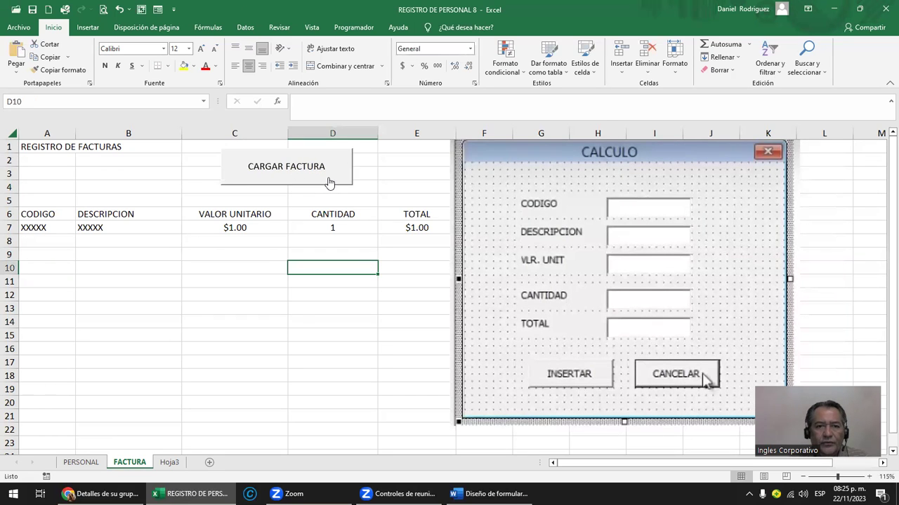
- Test the CARGAR FACTURA button, check its macro assignment, nudge the CALCULO picture, and save
click(326, 183)
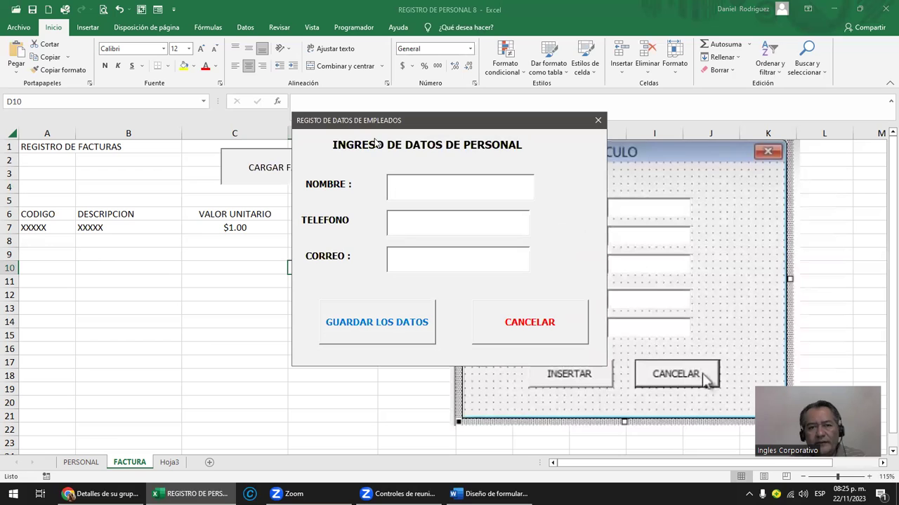
click(600, 122)
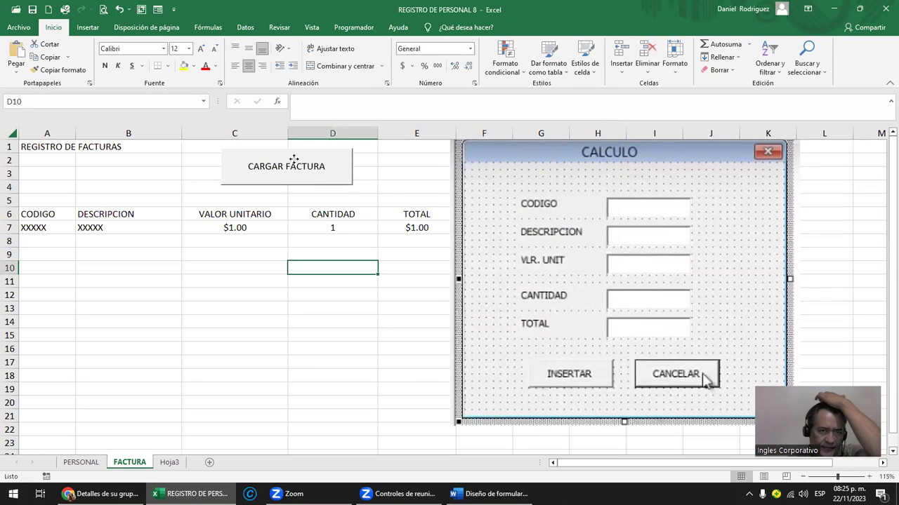
right_click(294, 160)
click(371, 260)
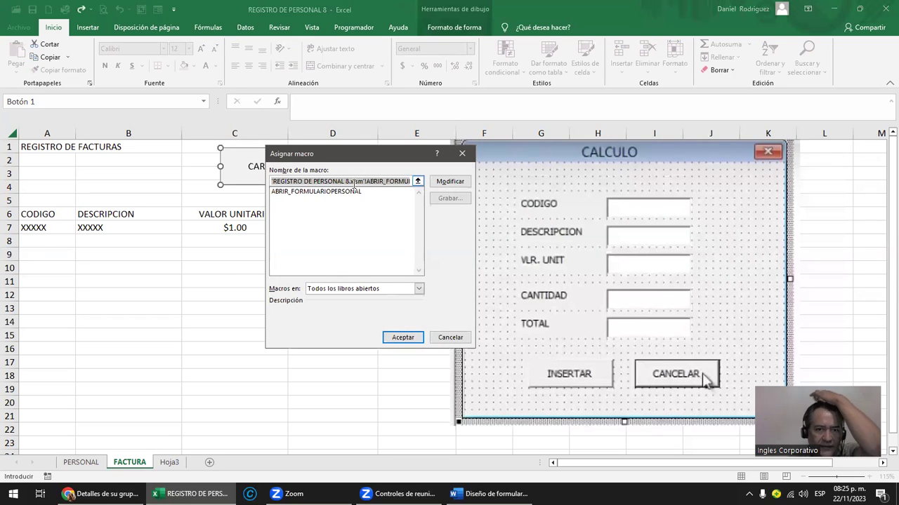
click(462, 153)
click(367, 269)
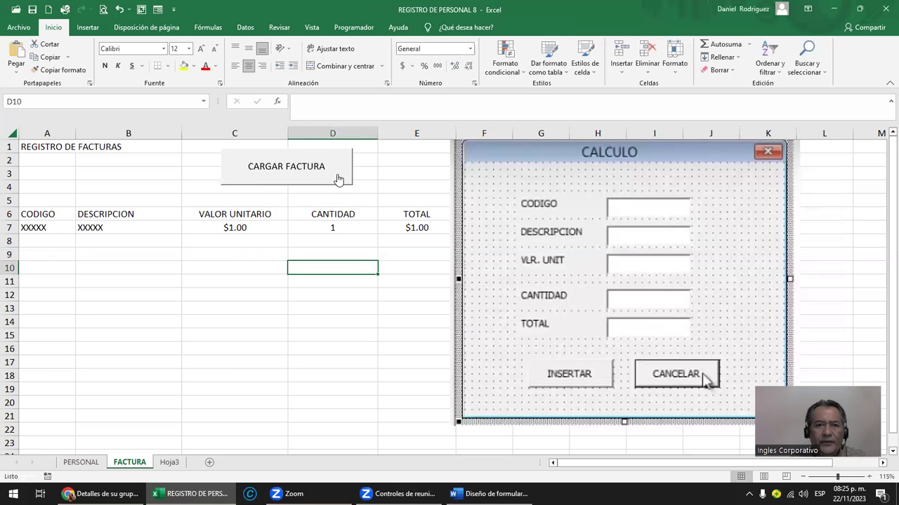
drag(516, 150, 547, 160)
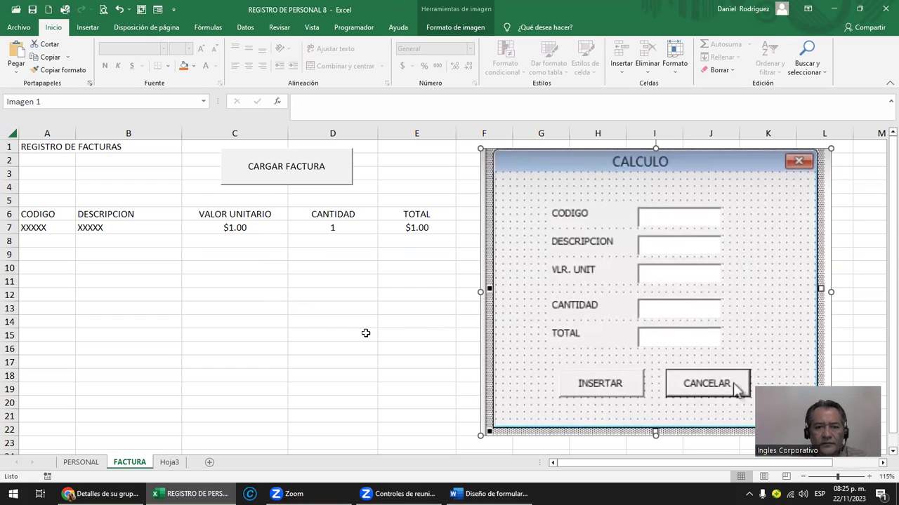
click(31, 11)
- In the Word document, locate the EJERCICIO 2: CALCULO DE UNA FACTURA code listing
key(alt+Tab)
scroll(407, 295, down, 5)
scroll(414, 302, down, 10)
scroll(419, 311, down, 10)
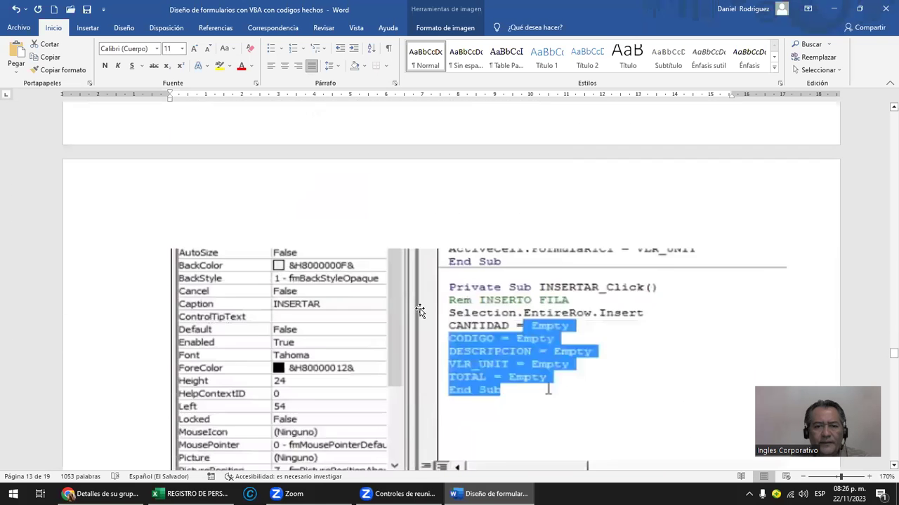
scroll(419, 311, down, 2)
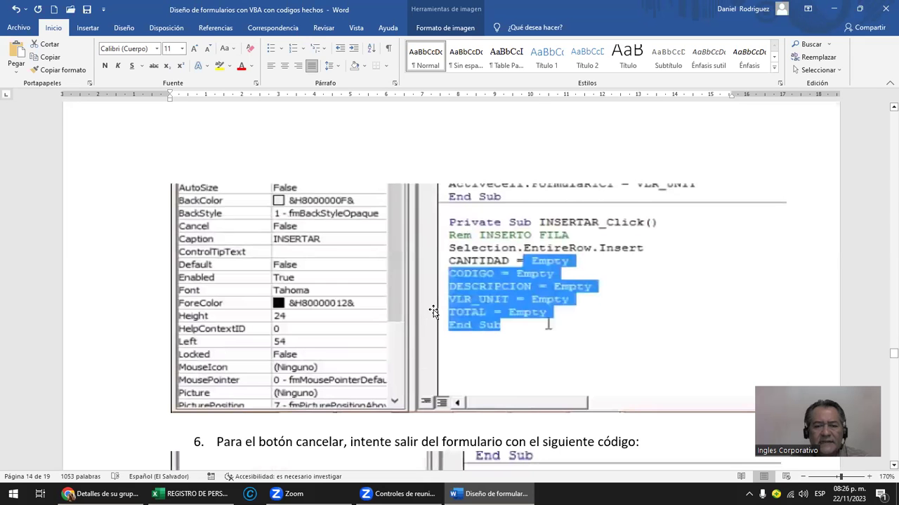
scroll(424, 311, down, 8)
scroll(431, 311, down, 5)
scroll(432, 311, down, 9)
scroll(432, 311, down, 7)
scroll(463, 322, down, 8)
scroll(463, 322, down, 8)
scroll(465, 317, down, 8)
scroll(466, 318, down, 8)
scroll(467, 320, down, 6)
scroll(464, 329, down, 1)
scroll(461, 328, down, 4)
scroll(464, 326, down, 8)
scroll(464, 327, down, 7)
scroll(465, 325, down, 4)
scroll(287, 257, up, 1)
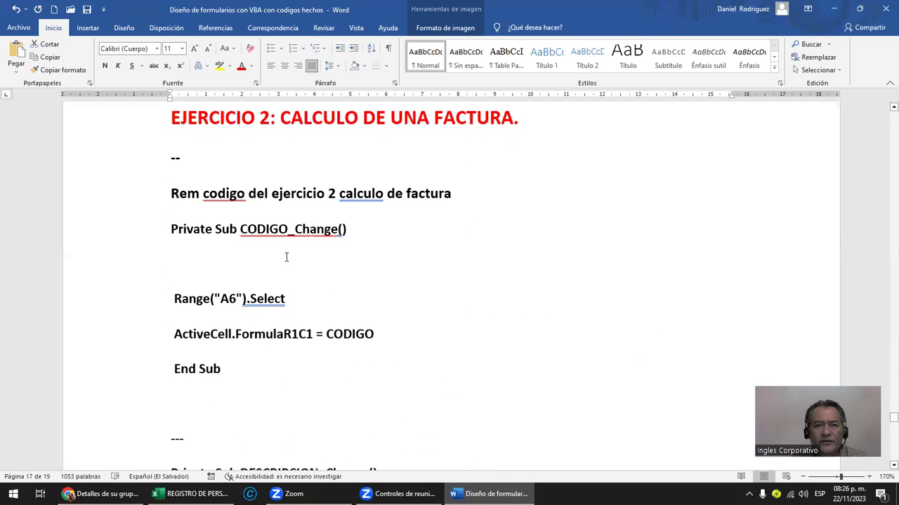
click(186, 137)
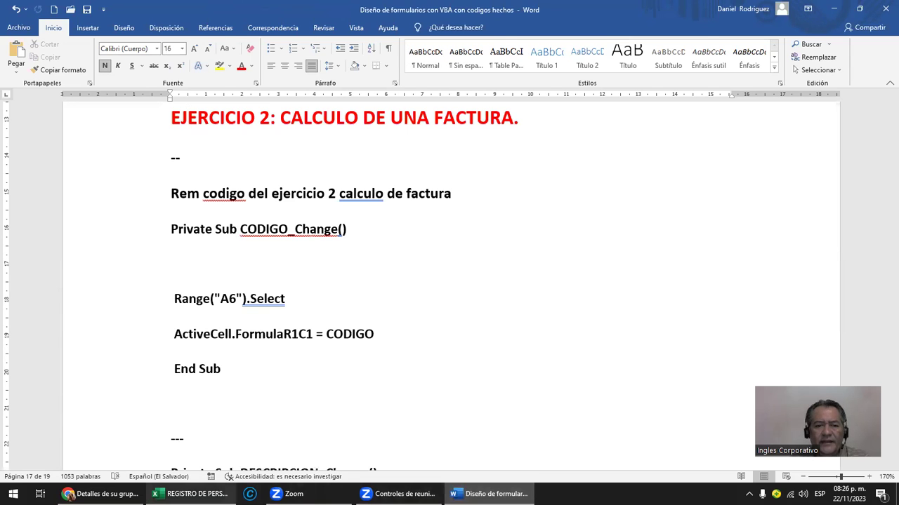
- Return to the Excel workbook and show the Programador (developer) commands
click(189, 494)
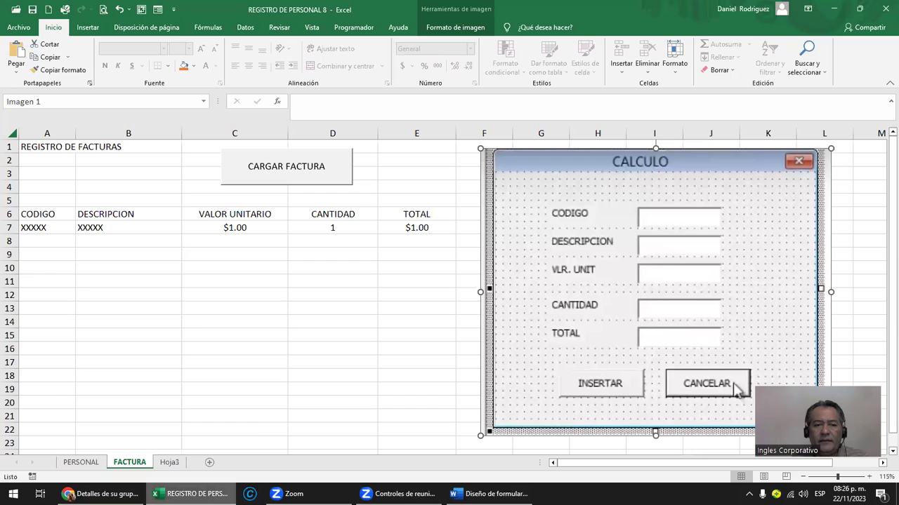
mouse_move(189, 493)
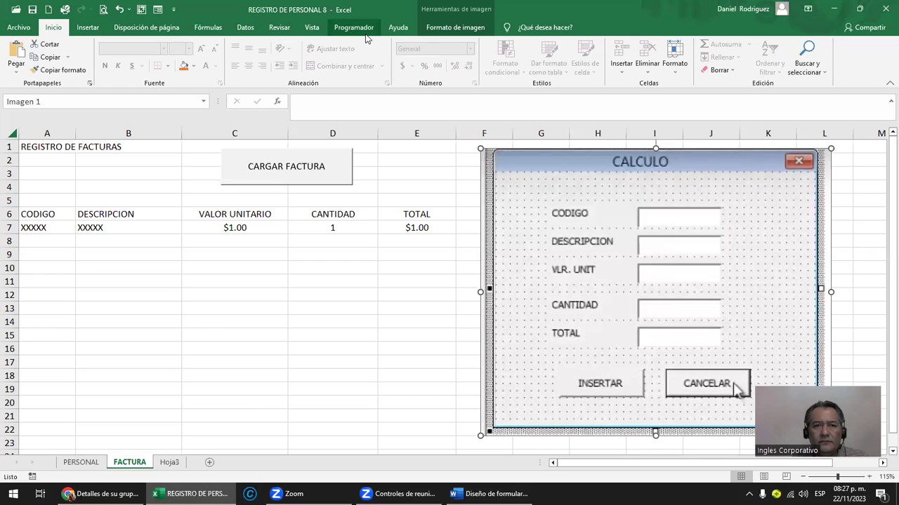
click(362, 28)
- Open the Visual Basic editor maximized and collapse the Objetos, Formularios and Módulos groups
click(15, 56)
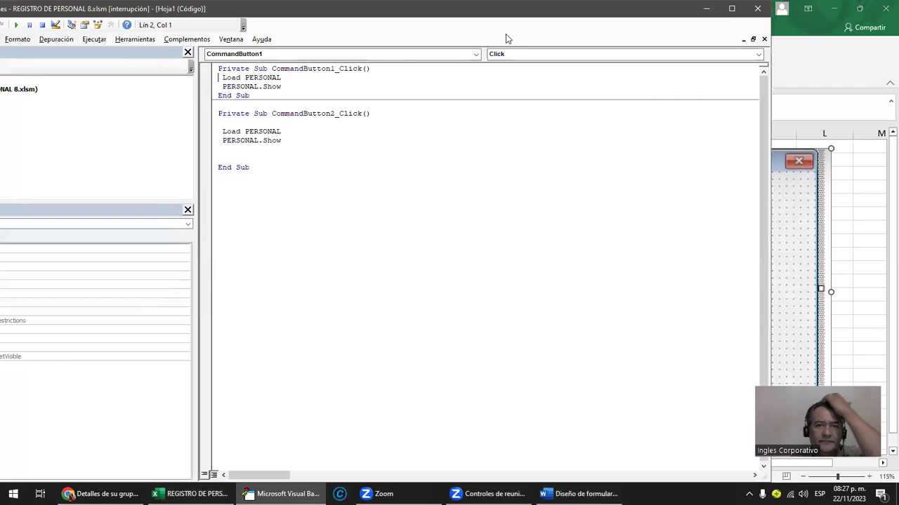
click(731, 8)
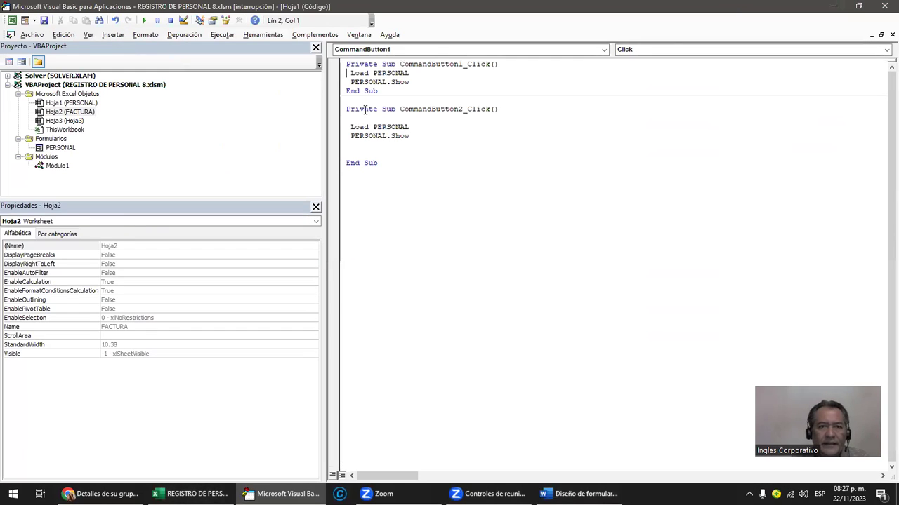
click(18, 95)
click(19, 103)
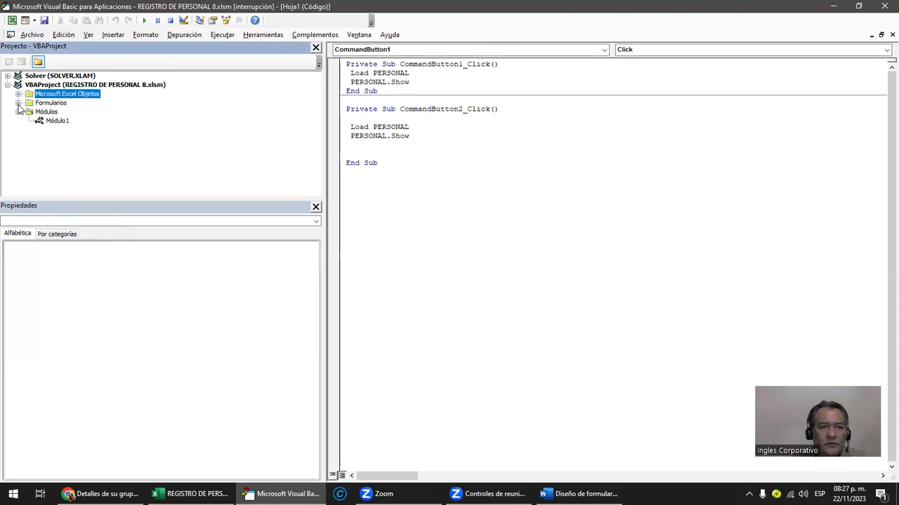
click(18, 113)
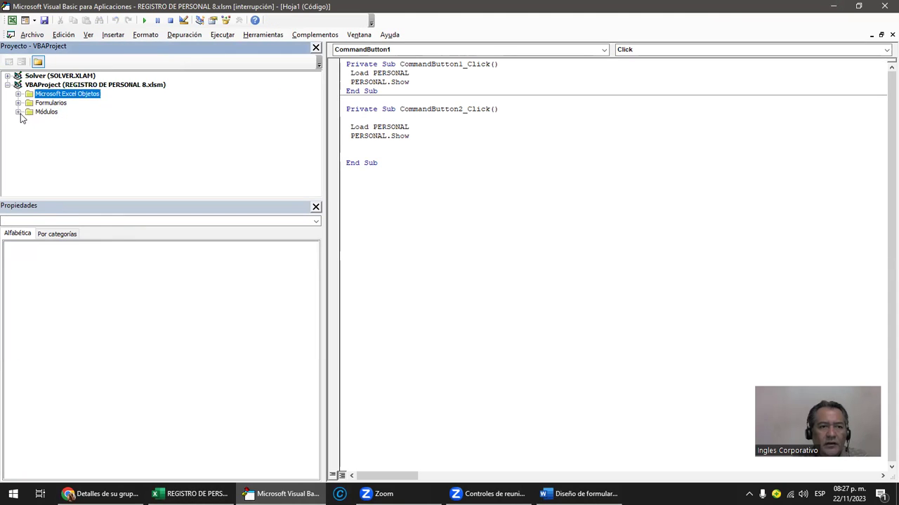
click(78, 85)
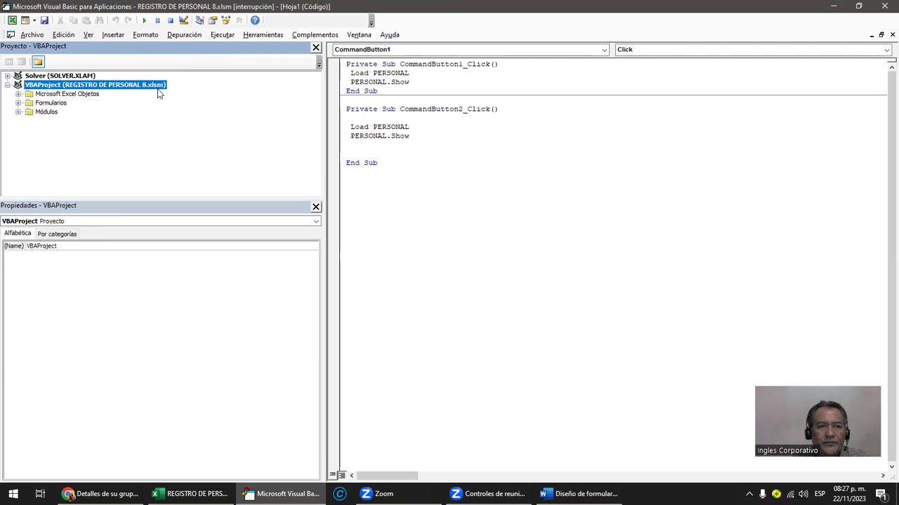
- Browse Hoja1, Hoja2, the PERSONAL form and Módulo1, then bring up the Insertar options
click(18, 94)
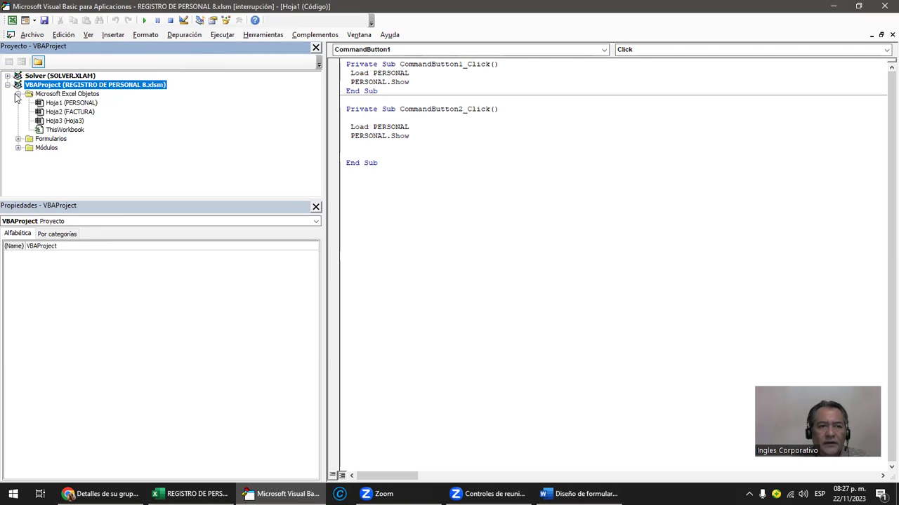
click(78, 105)
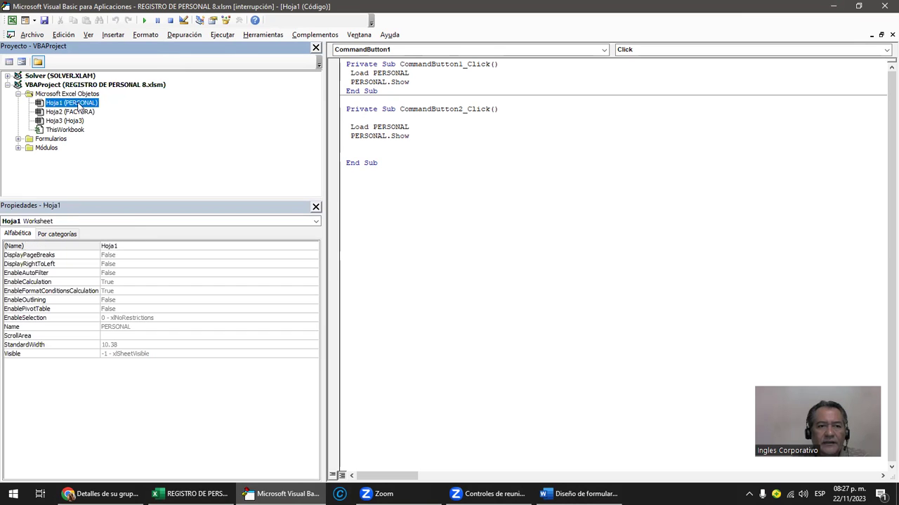
click(19, 139)
click(54, 148)
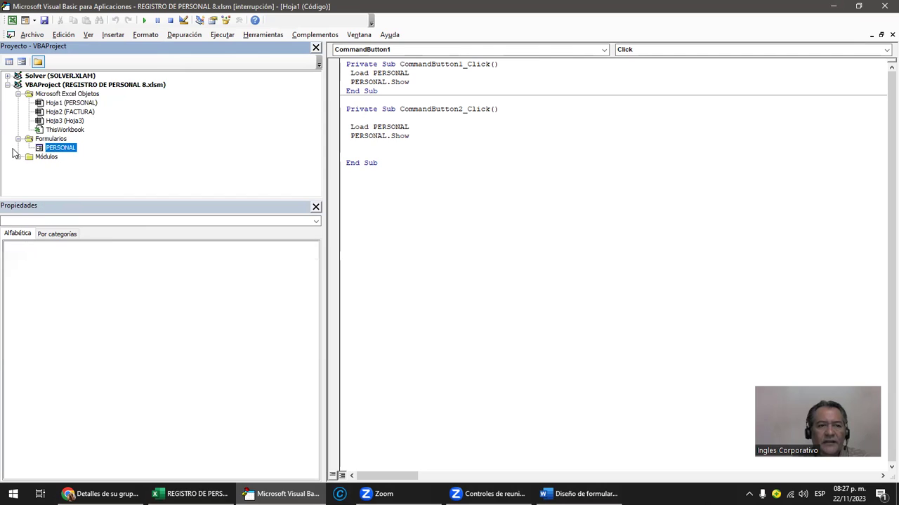
click(19, 157)
click(61, 166)
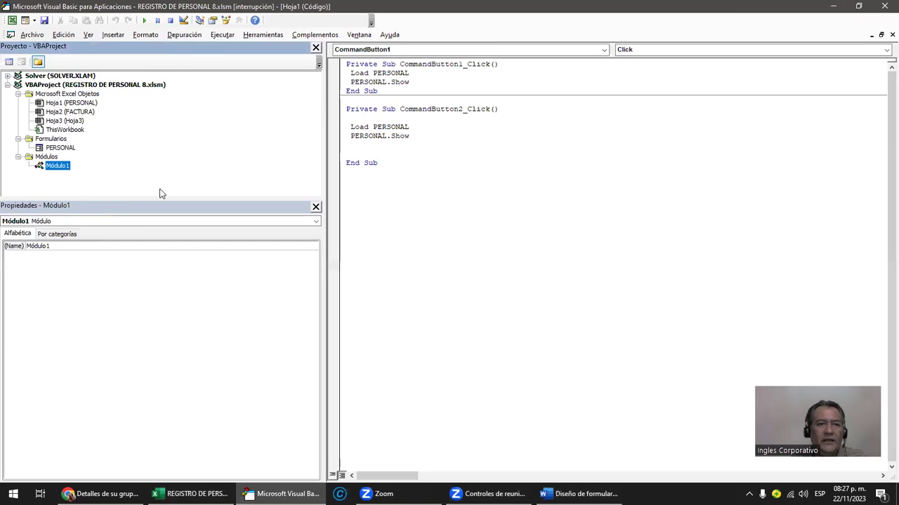
click(73, 113)
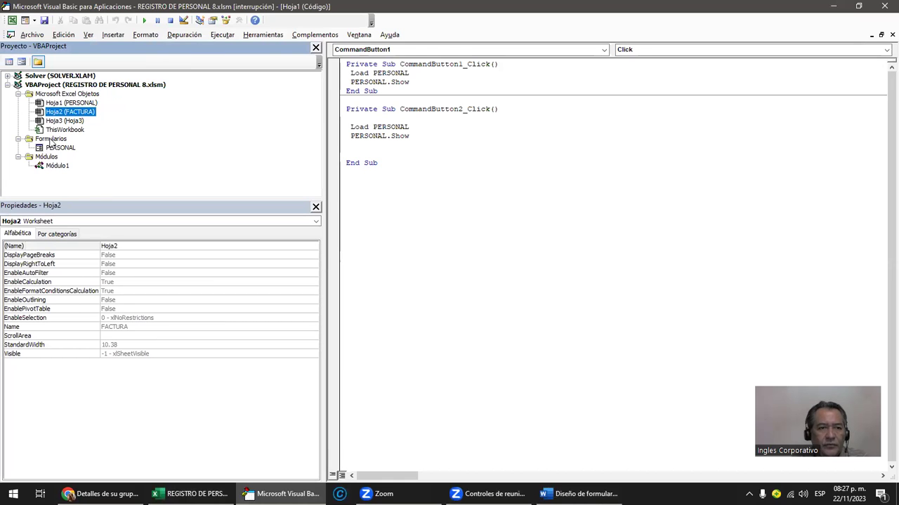
click(51, 140)
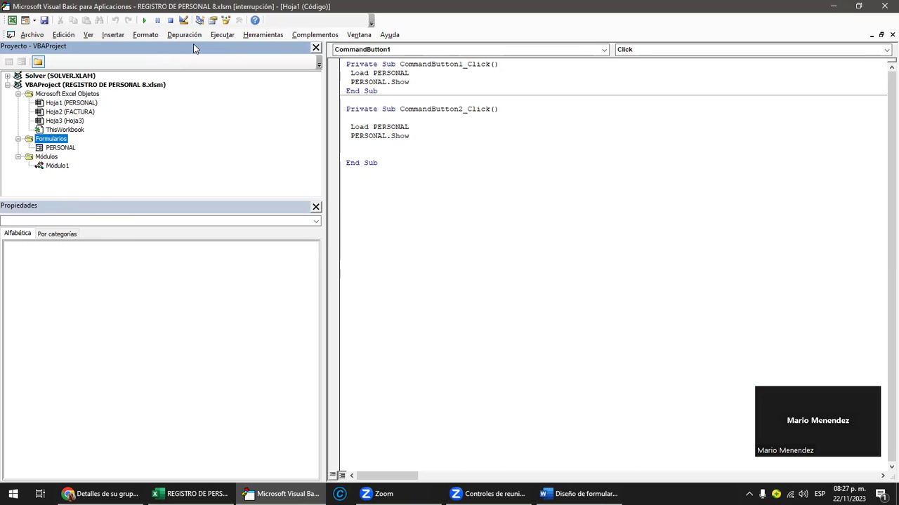
click(114, 38)
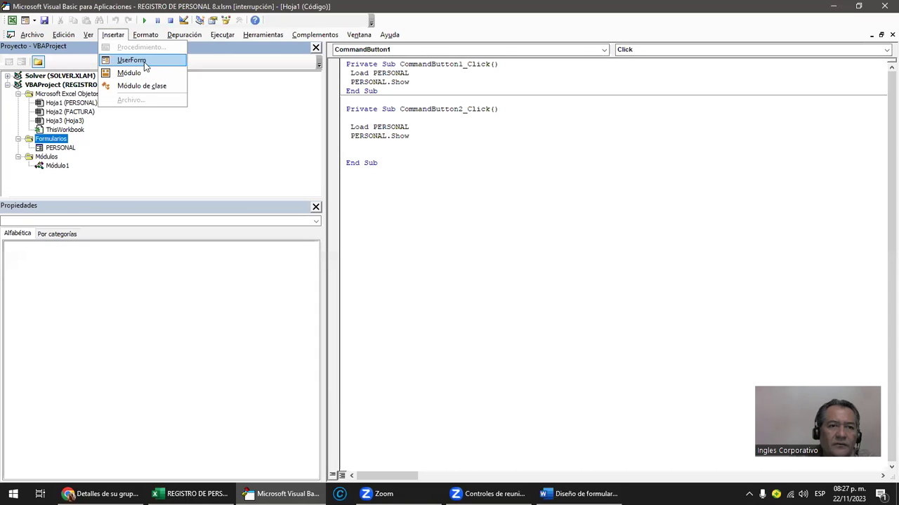
- Insert a blank UserForm1, enlarge and test-run it, then shrink it to height 387
click(133, 60)
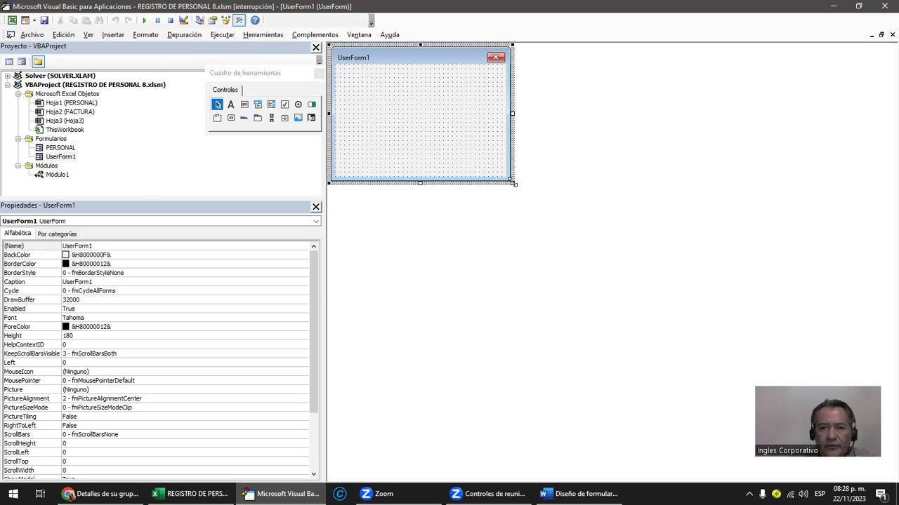
drag(513, 184, 714, 399)
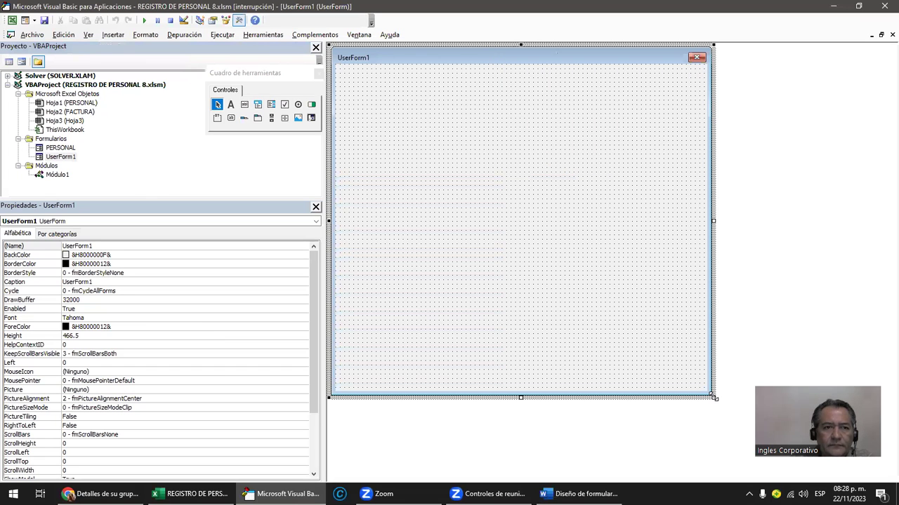
click(144, 19)
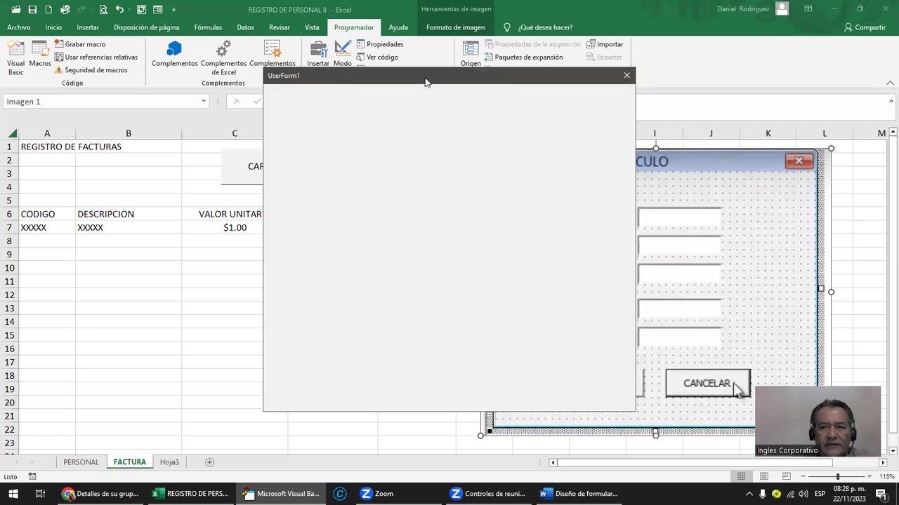
drag(424, 82, 525, 92)
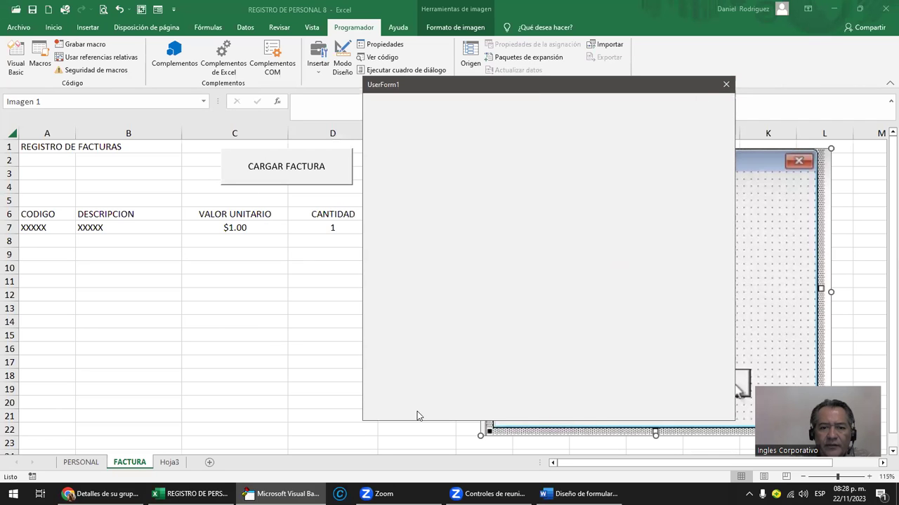
click(726, 84)
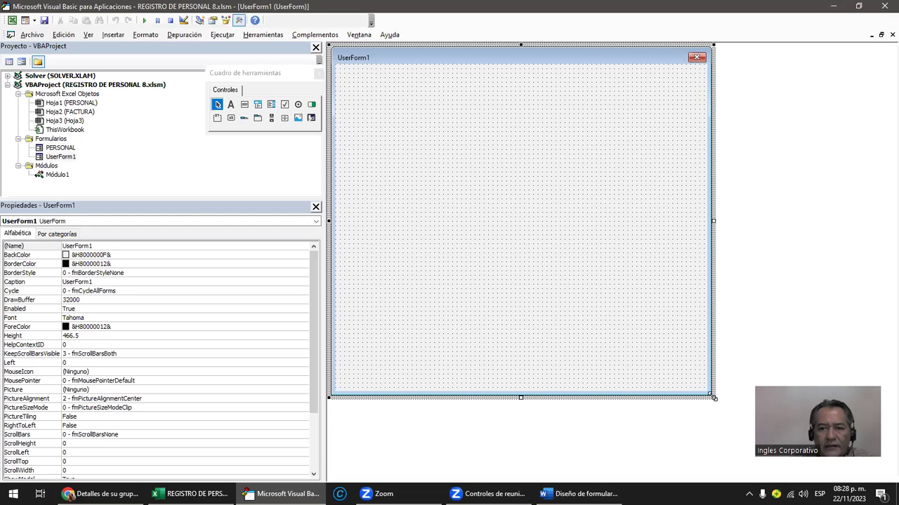
drag(713, 398, 697, 339)
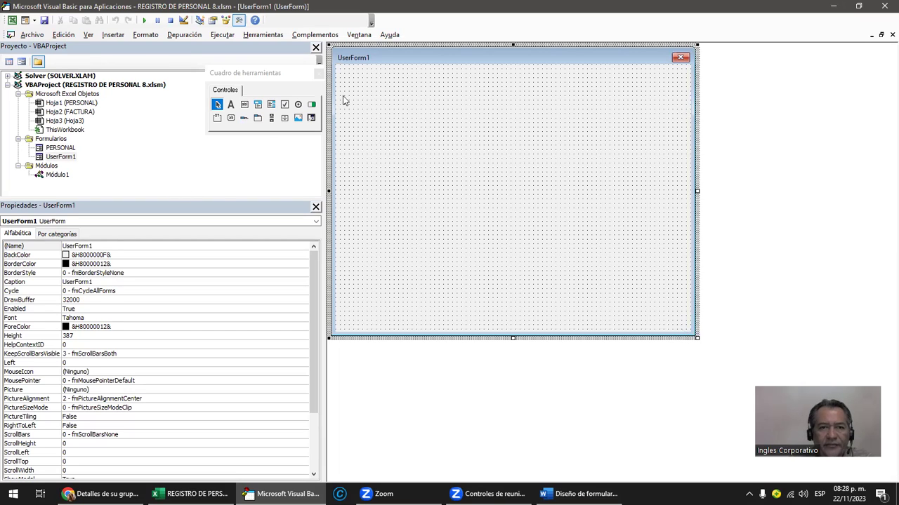
- Set the form's (Name) to FACTURA and its Caption to FACTURACION
double_click(101, 245)
text(FACT)
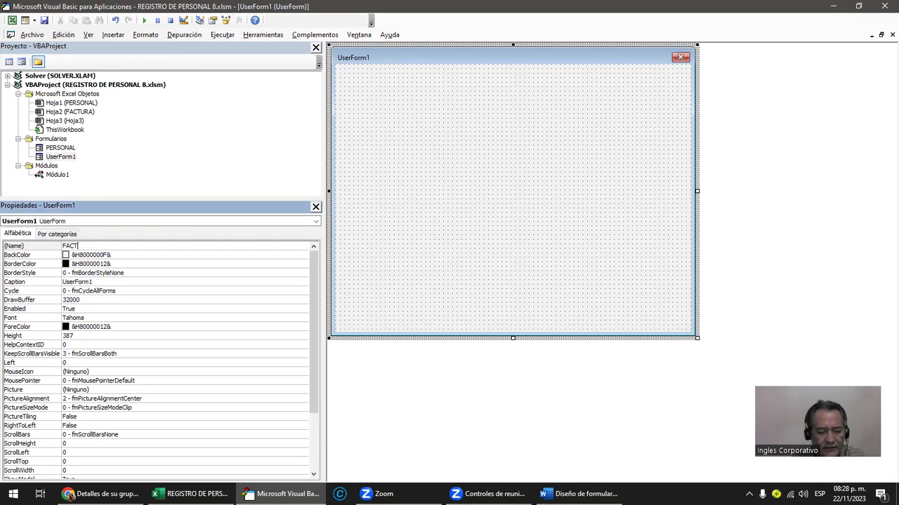
click(26, 247)
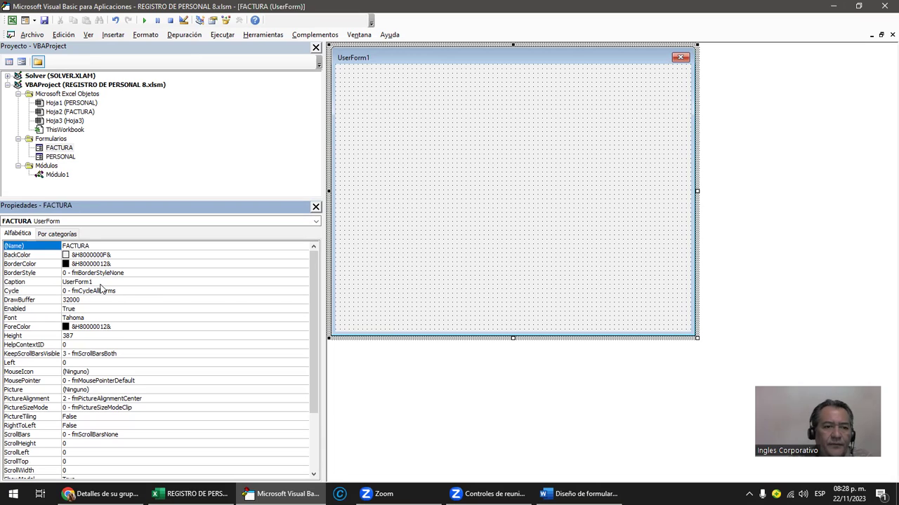
drag(101, 283, 60, 283)
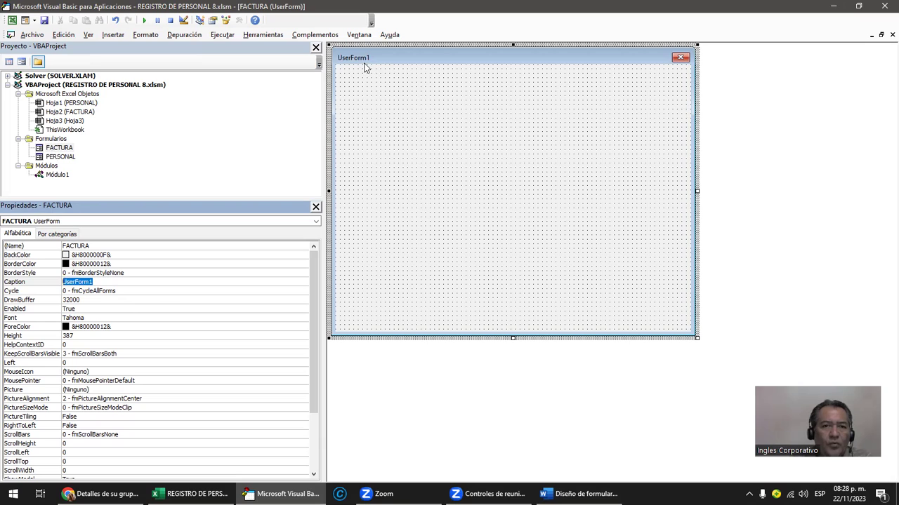
text(FACTURACION)
key(Return)
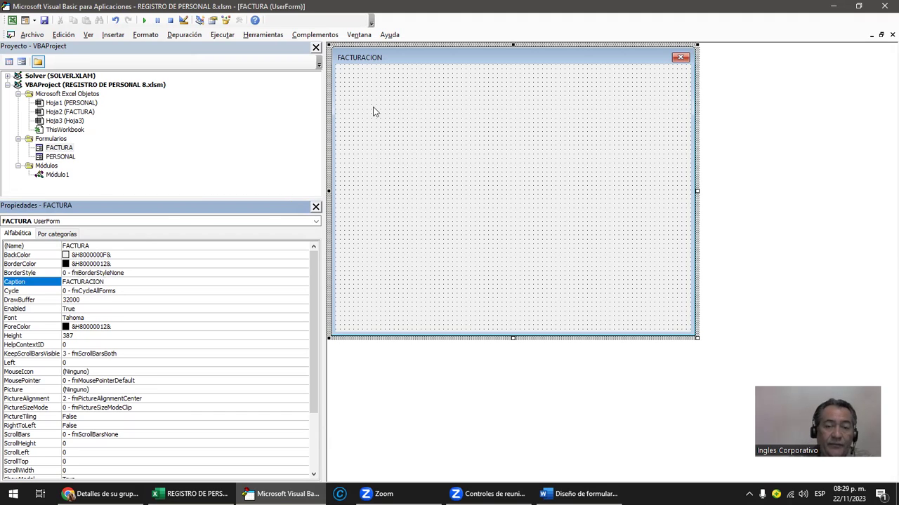
click(98, 245)
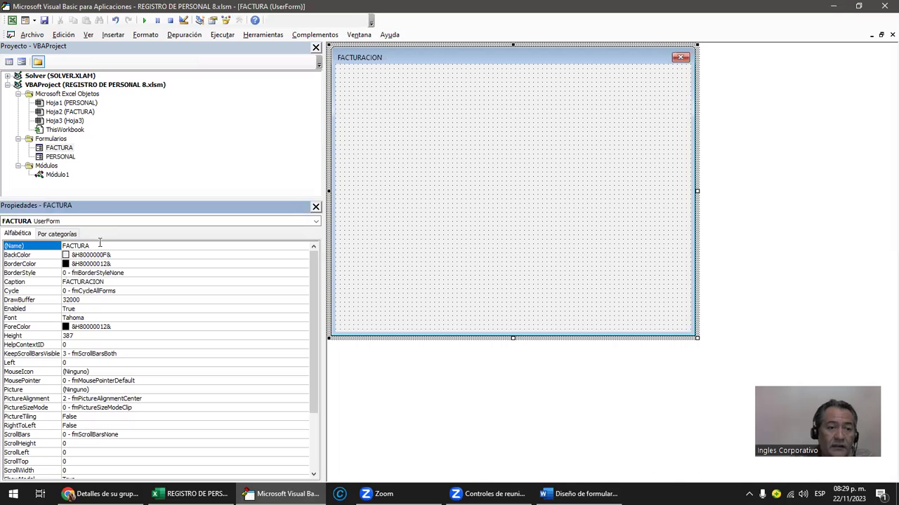
drag(99, 245, 62, 246)
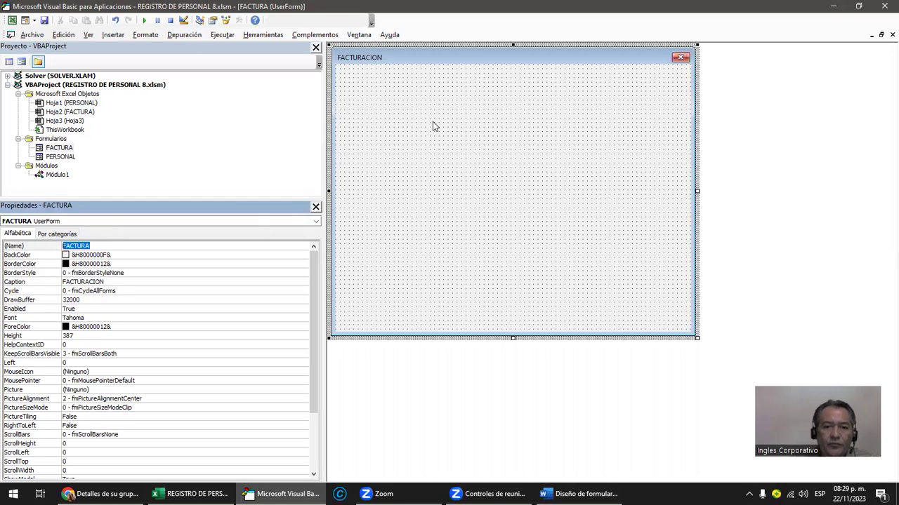
- Shift the CALCULO picture on the FACTURA sheet slightly left, then return to the VBA editor
key(alt+F11)
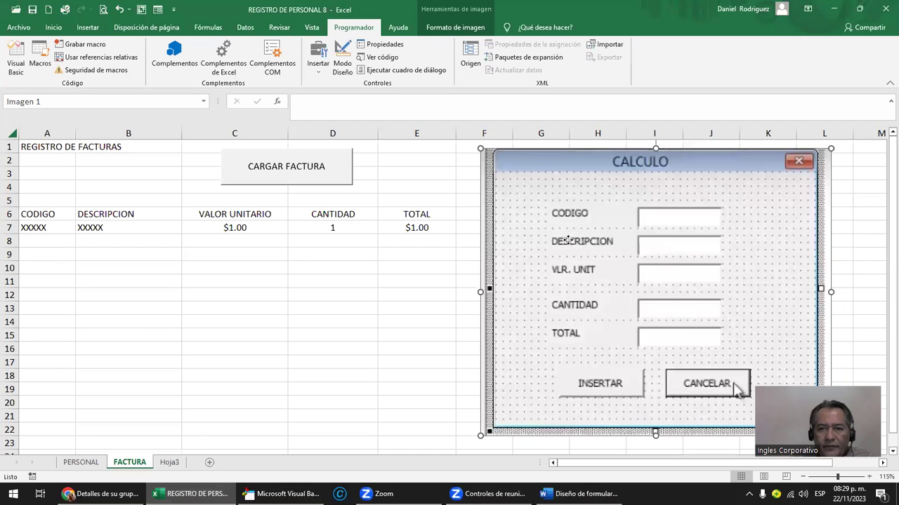
drag(567, 241, 544, 247)
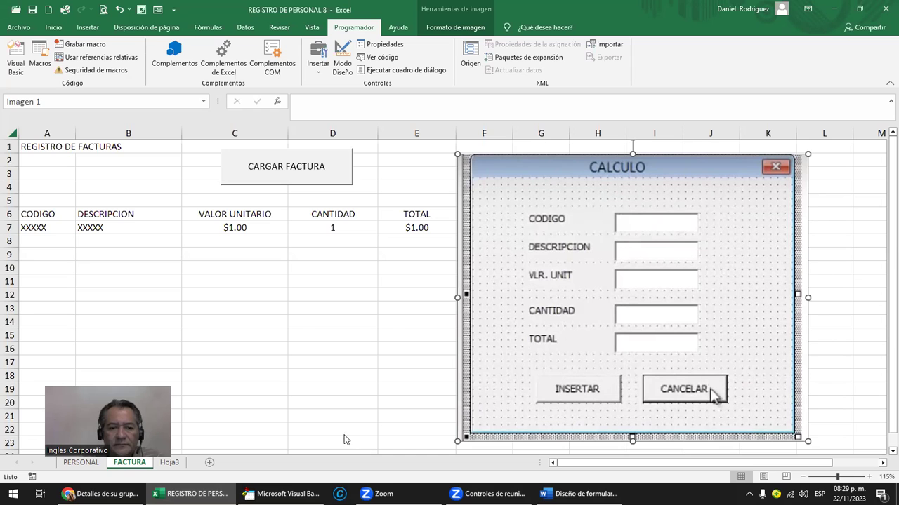
key(alt+F11)
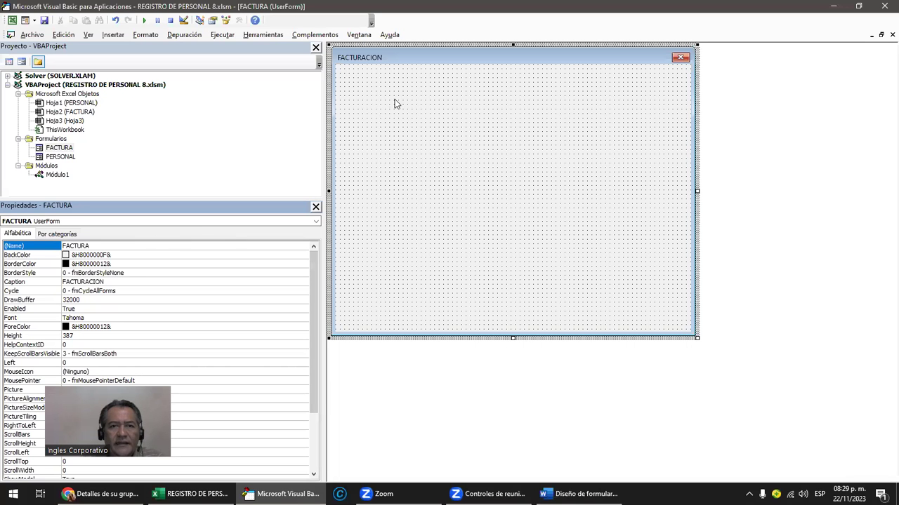
- Place a label reading FACTURACION DE PRODUCTOS, widened and positioned at the form's top
click(398, 102)
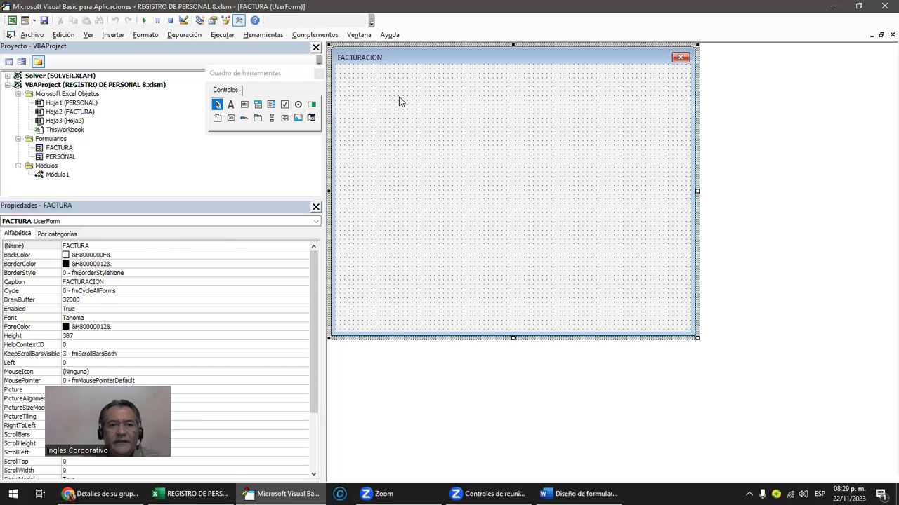
click(232, 106)
click(451, 90)
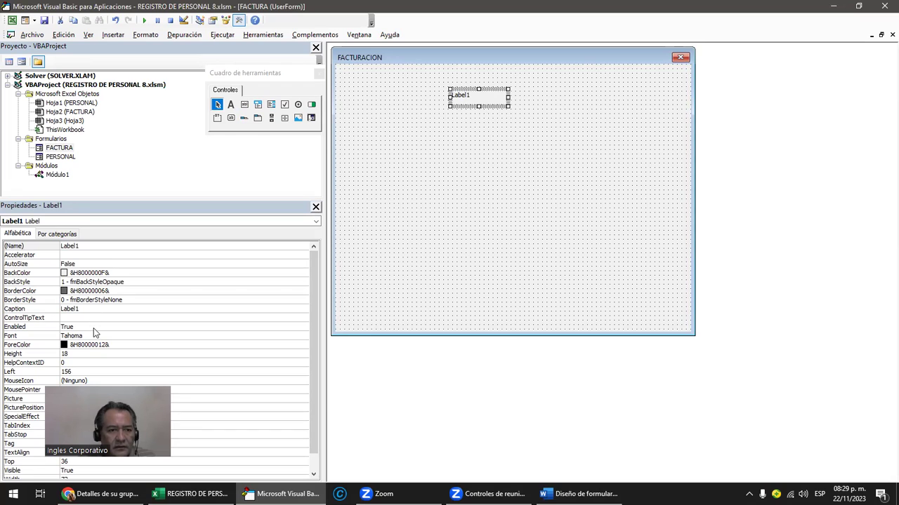
click(476, 98)
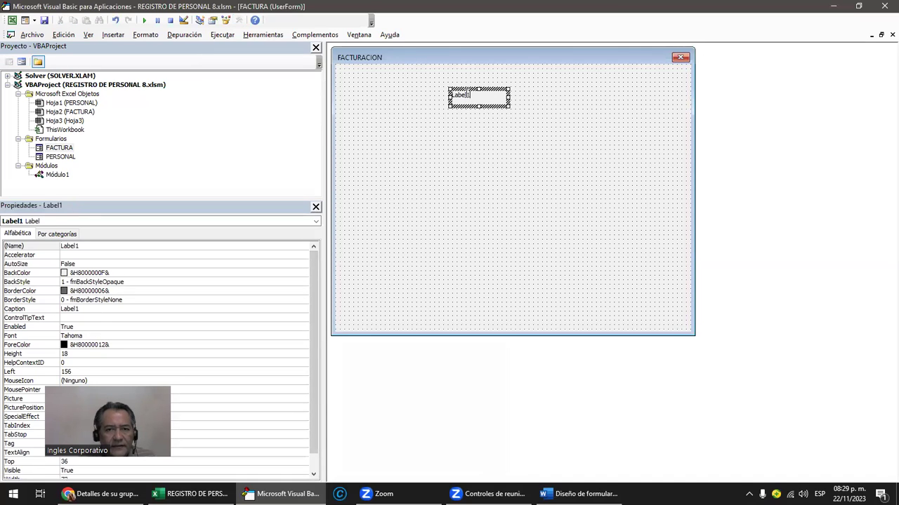
key(BackSpace)
key(BackSpace)
key(BackSpace)
text(FACTURACION)
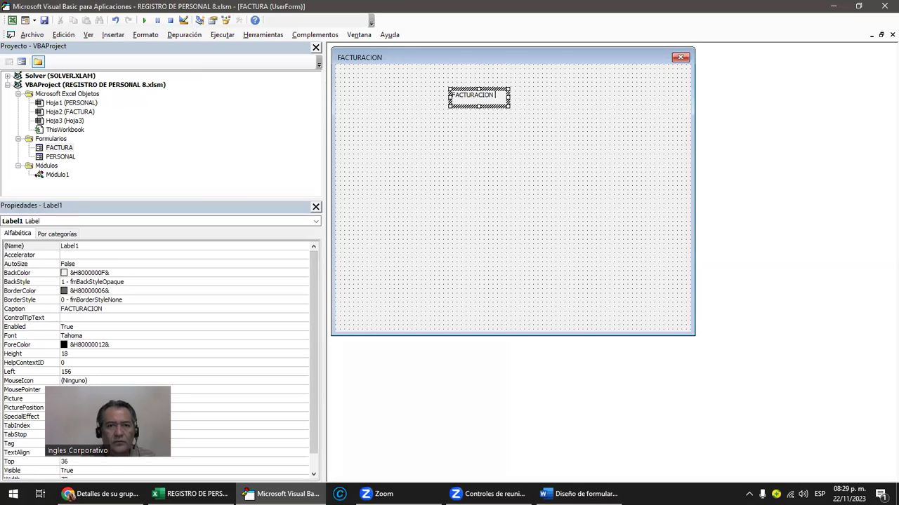
text(DE PRODUCTOS)
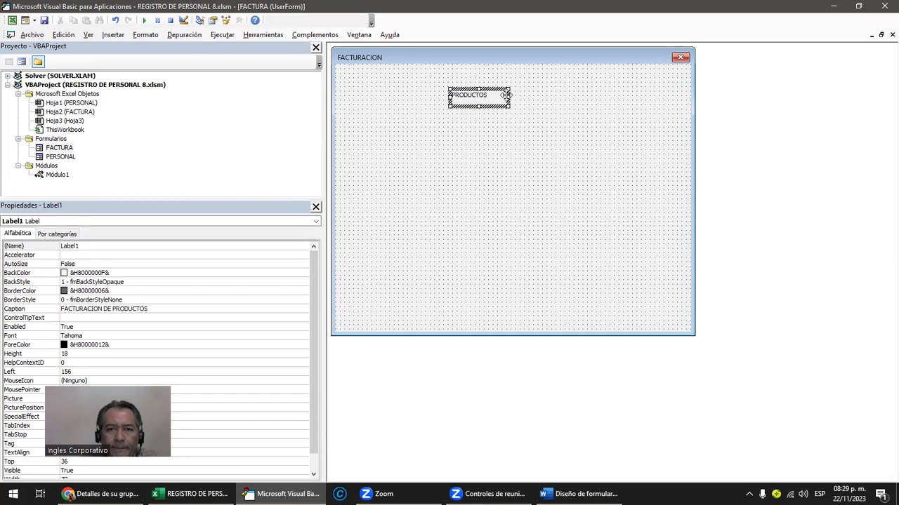
drag(509, 95, 631, 98)
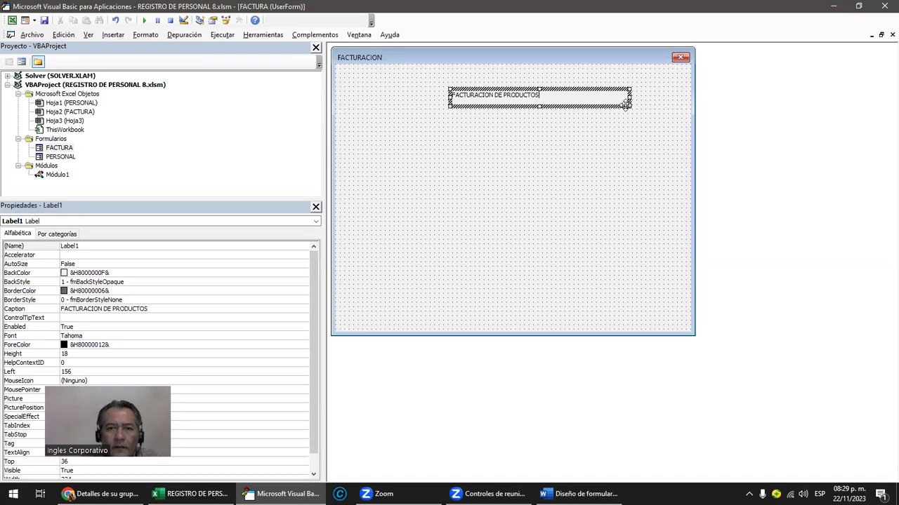
drag(568, 92, 529, 81)
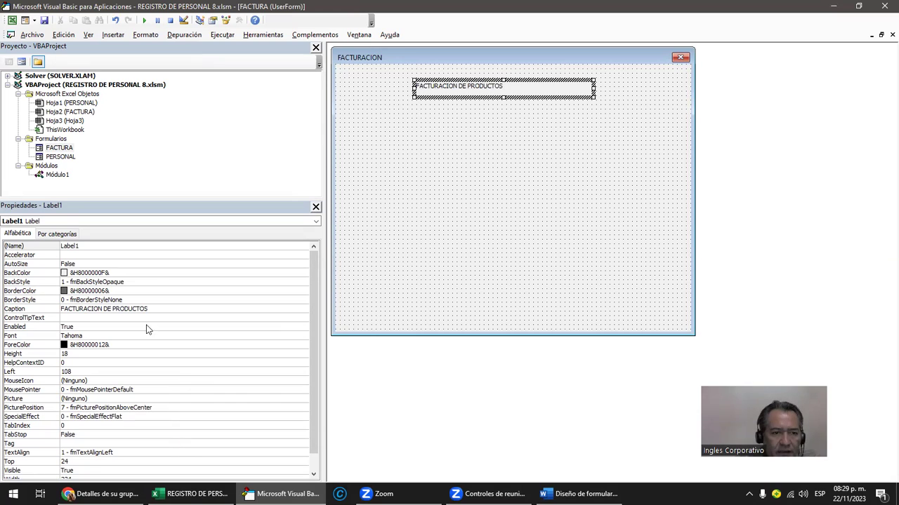
- Make the title label's font bold at size 14
click(90, 336)
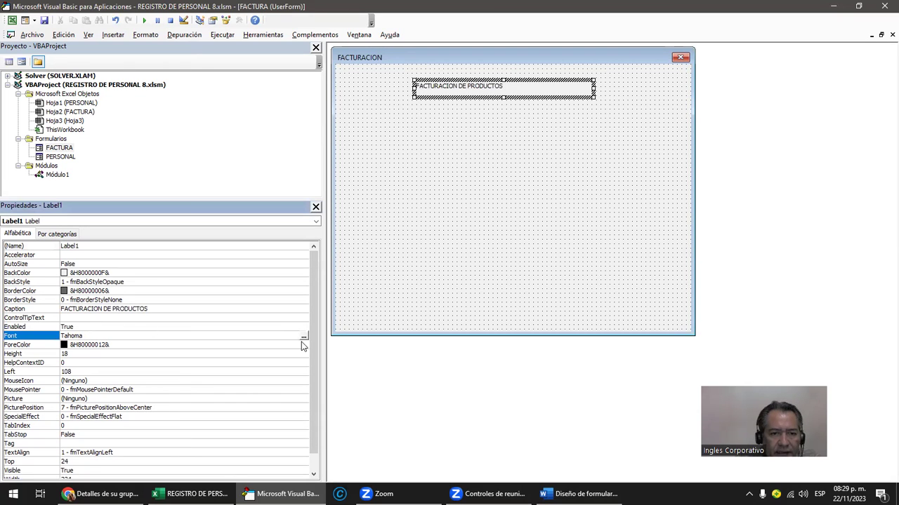
click(303, 337)
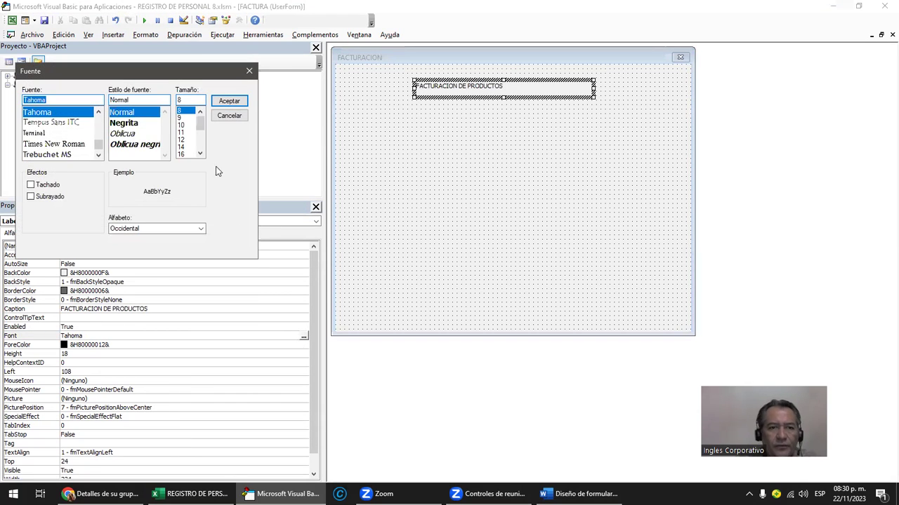
click(186, 146)
click(154, 122)
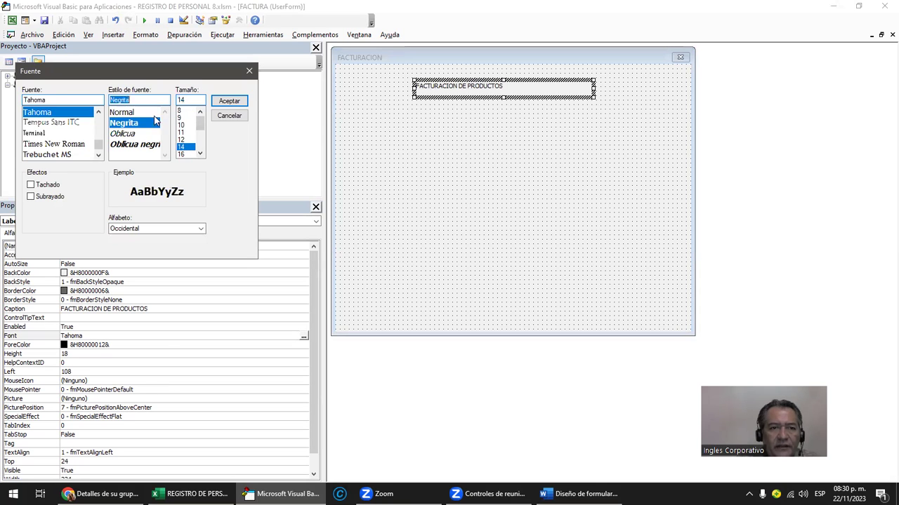
click(223, 99)
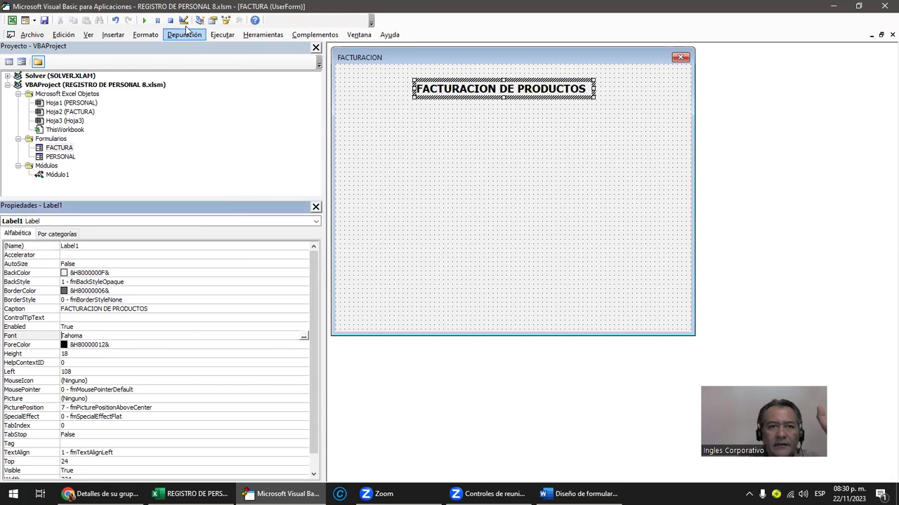
click(479, 164)
- Preview the form, then paste a copy of the title label below it near the left edge
key(F5)
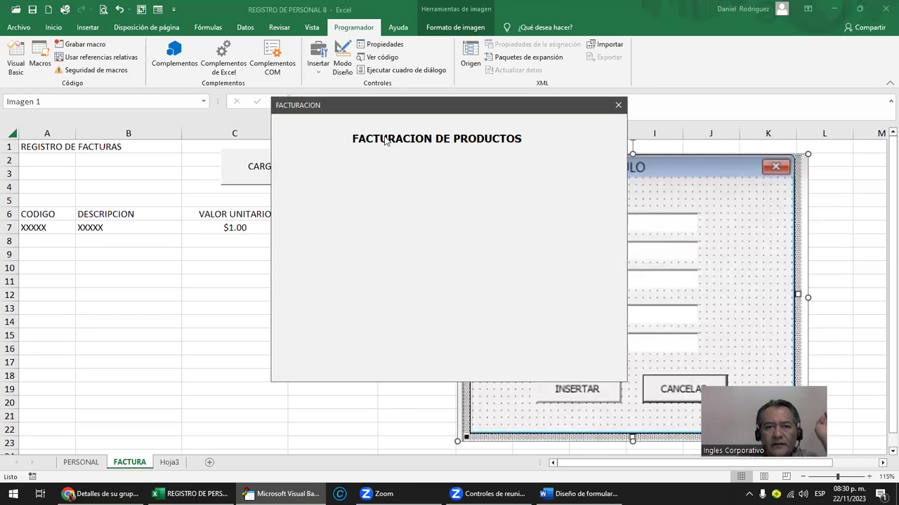
click(618, 104)
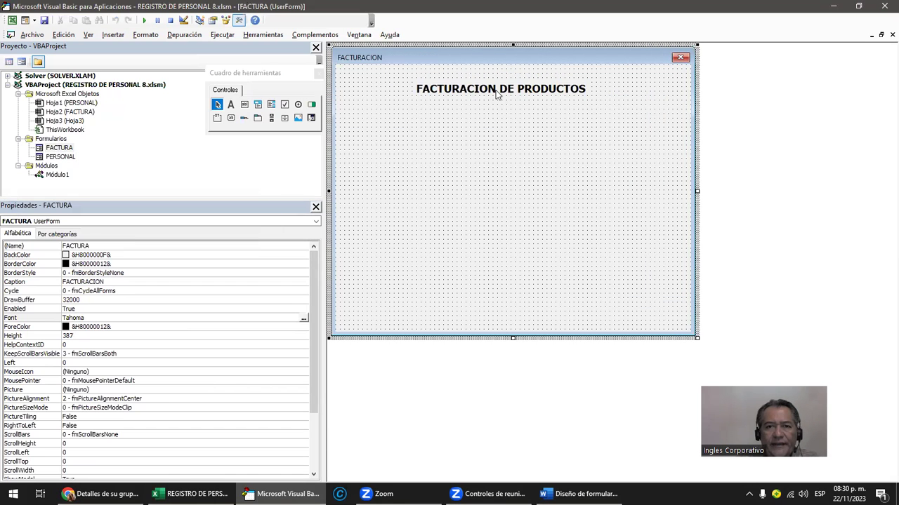
click(474, 92)
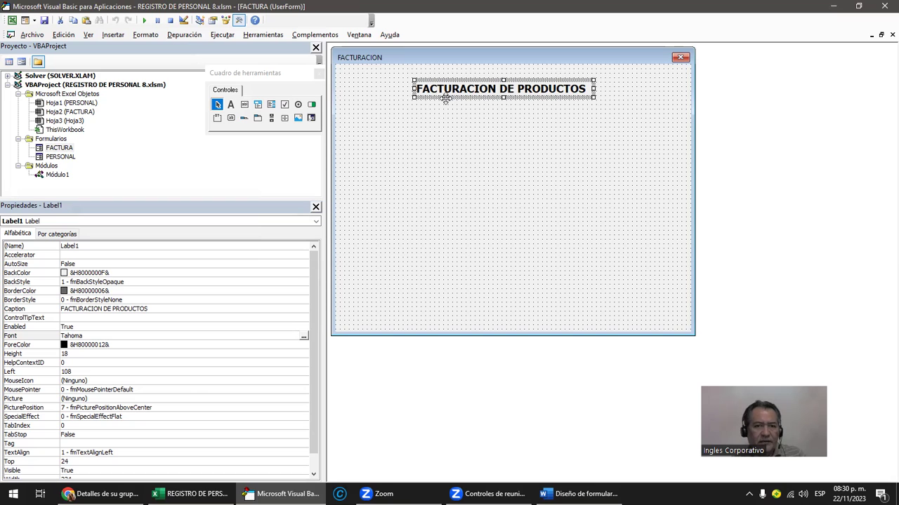
key(ctrl+v)
drag(476, 189, 393, 118)
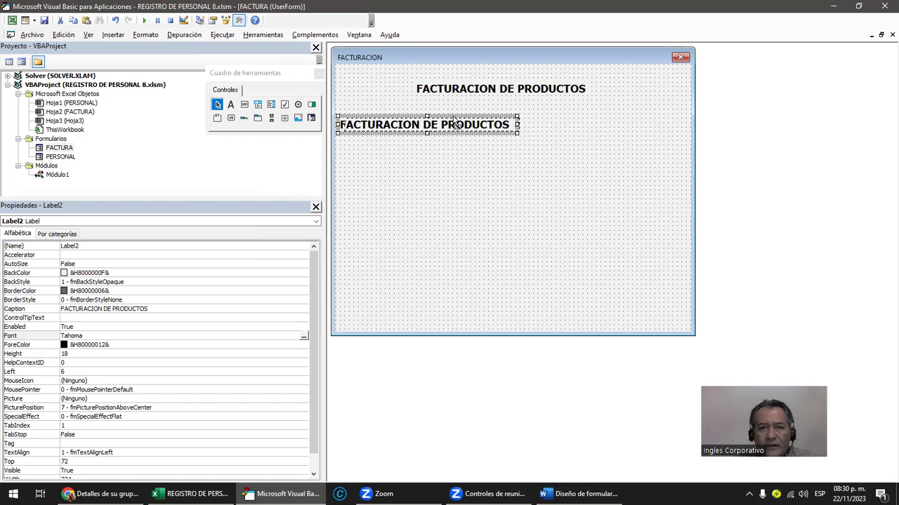
key(Right)
key(Right)
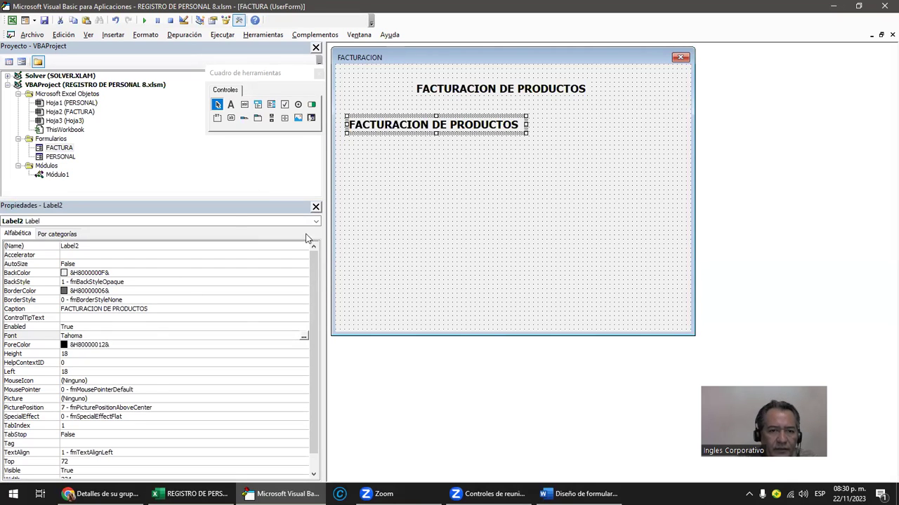
- Change the copied label's caption to 'CODIGO :', nudge it left, and set it to 12-point
click(69, 309)
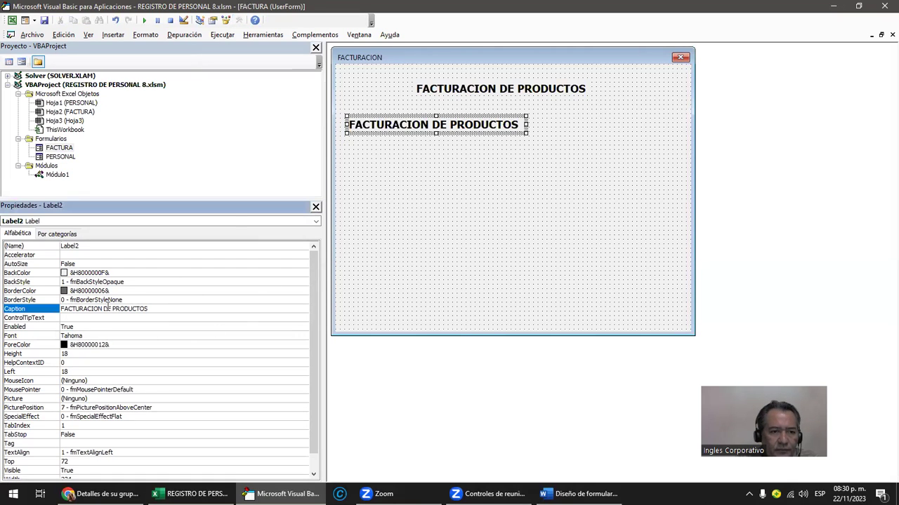
click(165, 306)
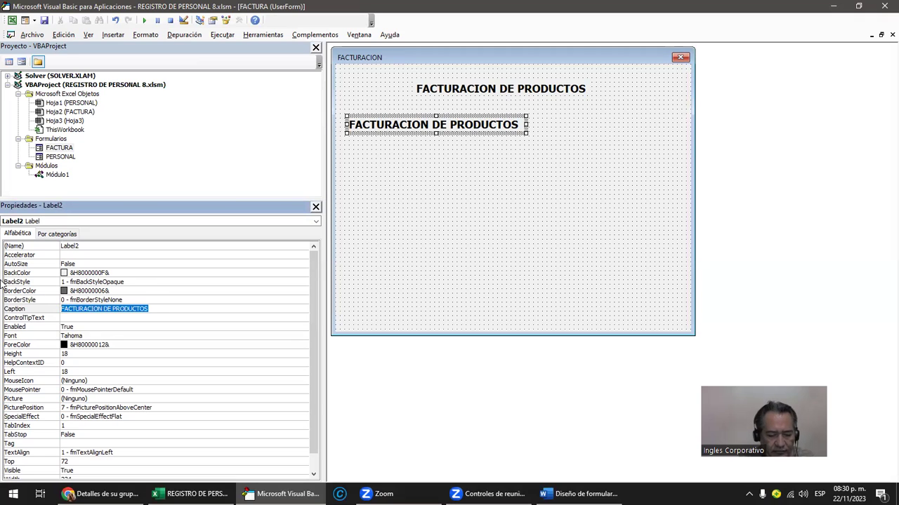
text(CODIGO :)
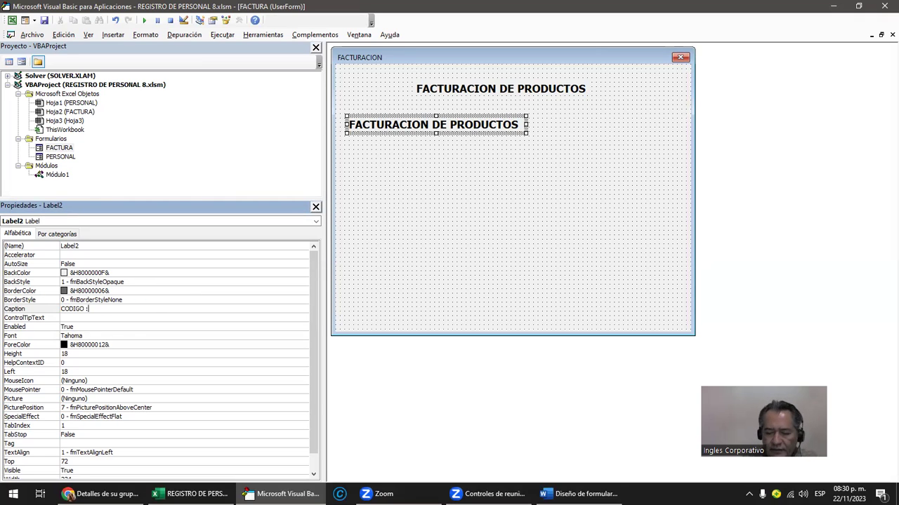
key(Return)
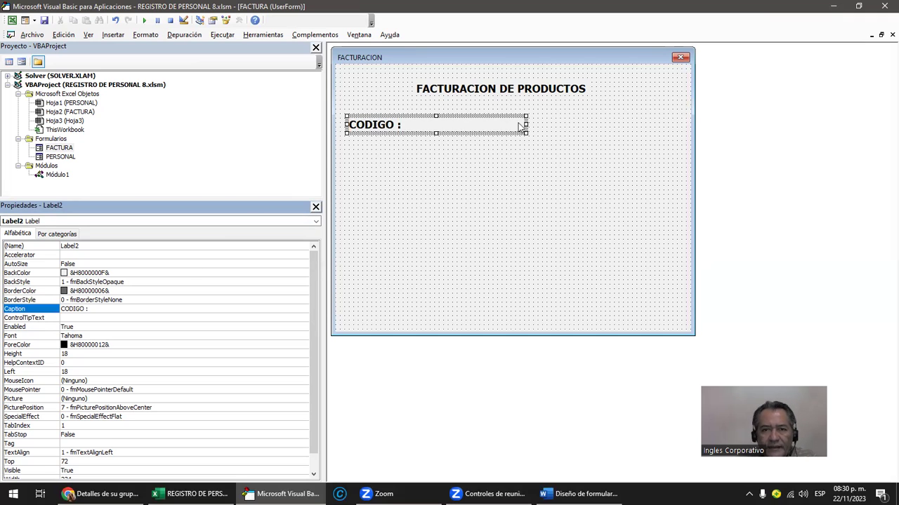
click(525, 124)
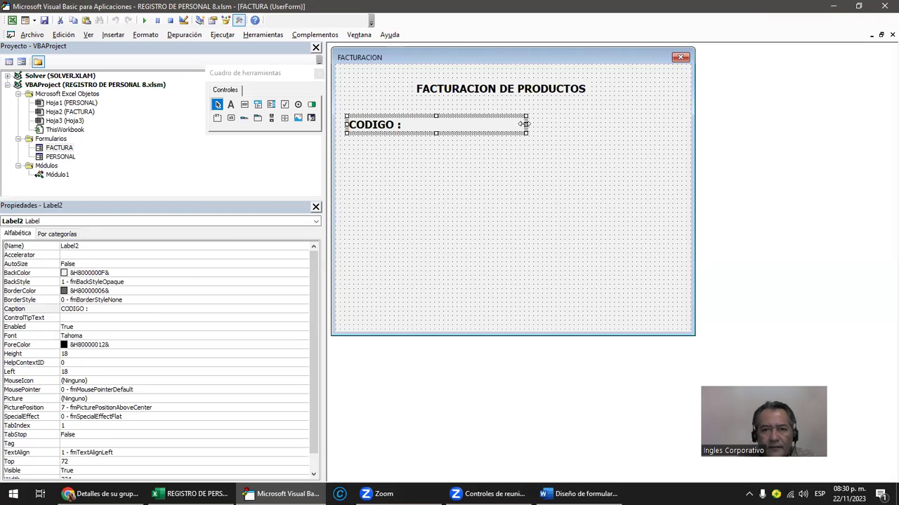
drag(526, 126, 521, 128)
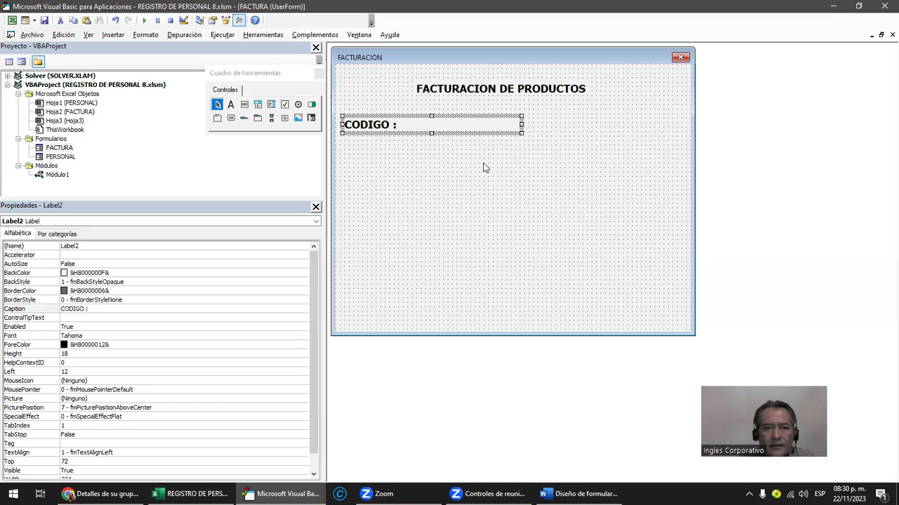
click(78, 337)
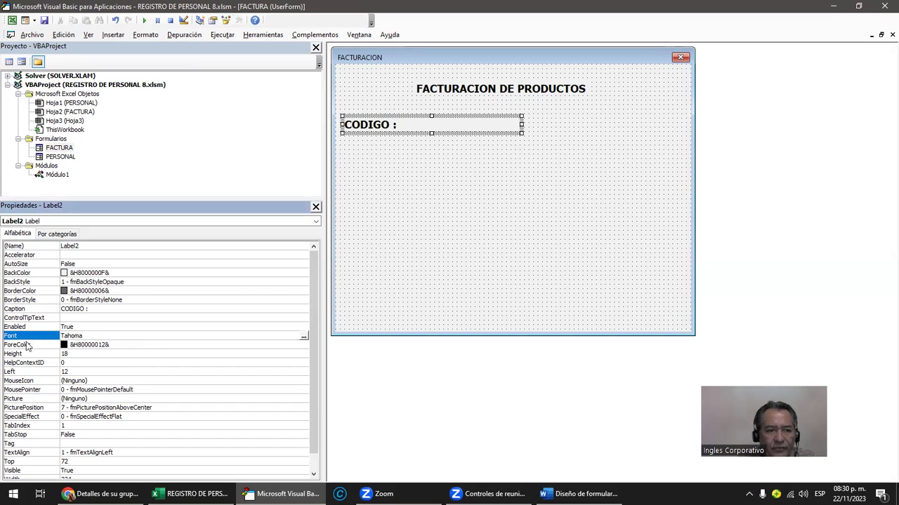
click(303, 336)
scroll(188, 123, up, 2)
click(188, 117)
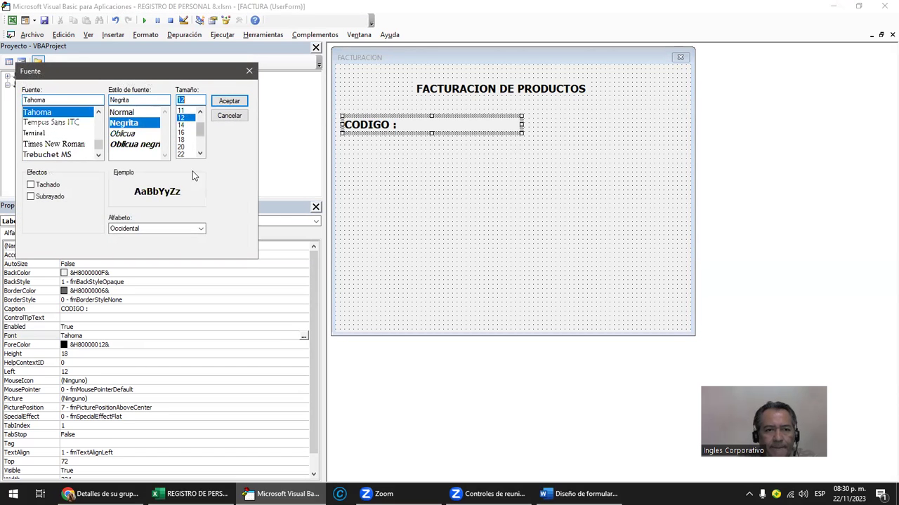
click(229, 101)
- Test-run the FACTURACION form, then paste a copy of the CODIGO : label
click(434, 212)
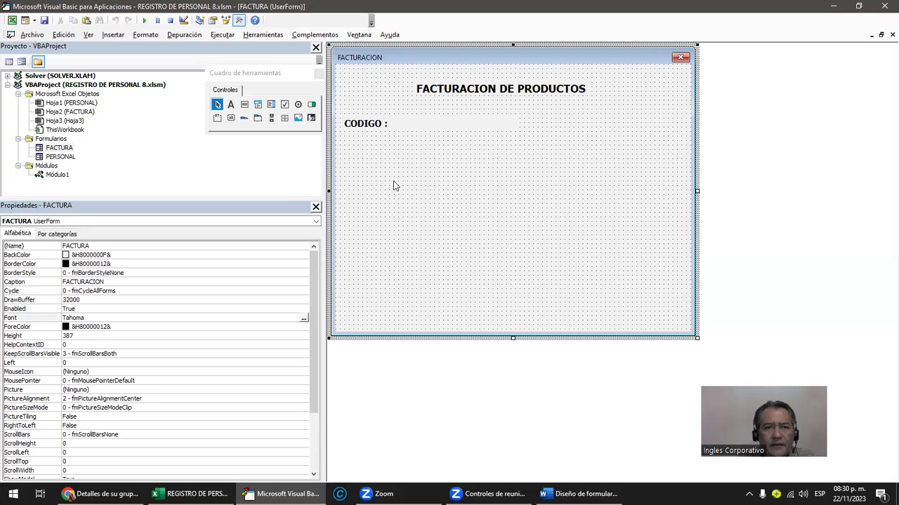
click(145, 20)
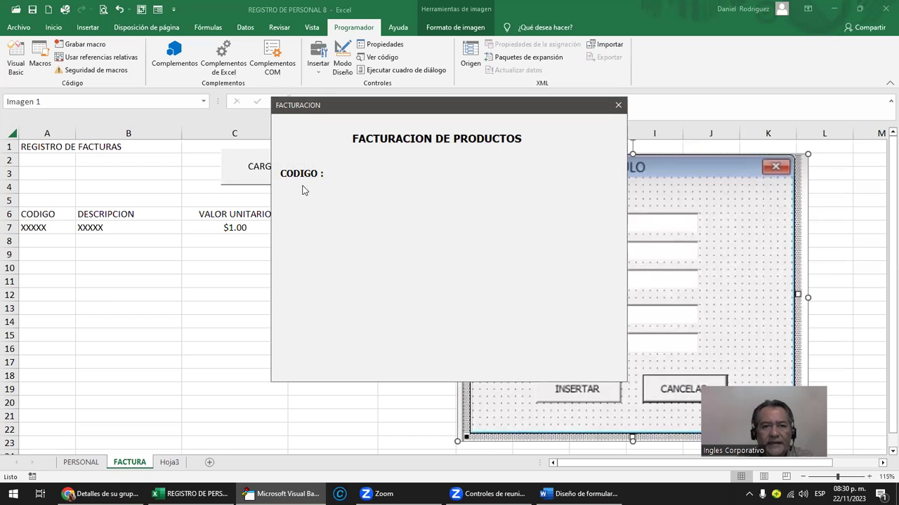
click(617, 109)
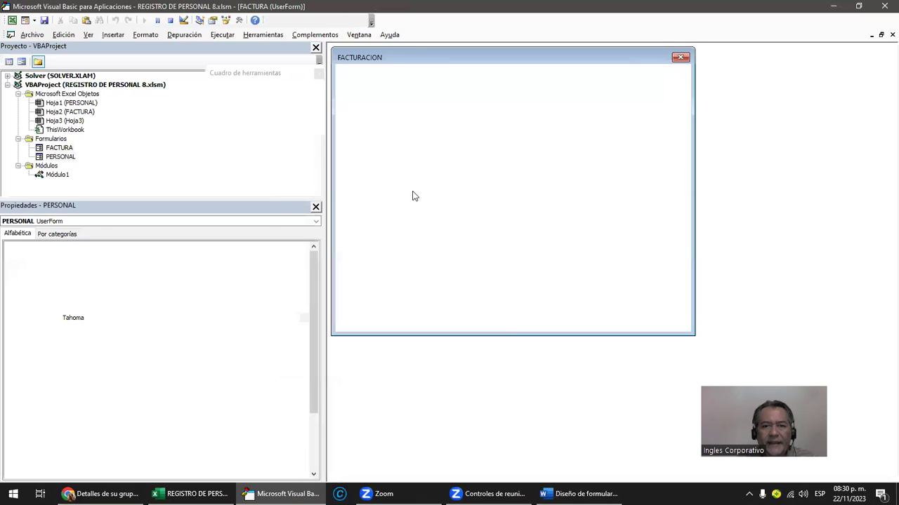
click(385, 133)
click(386, 125)
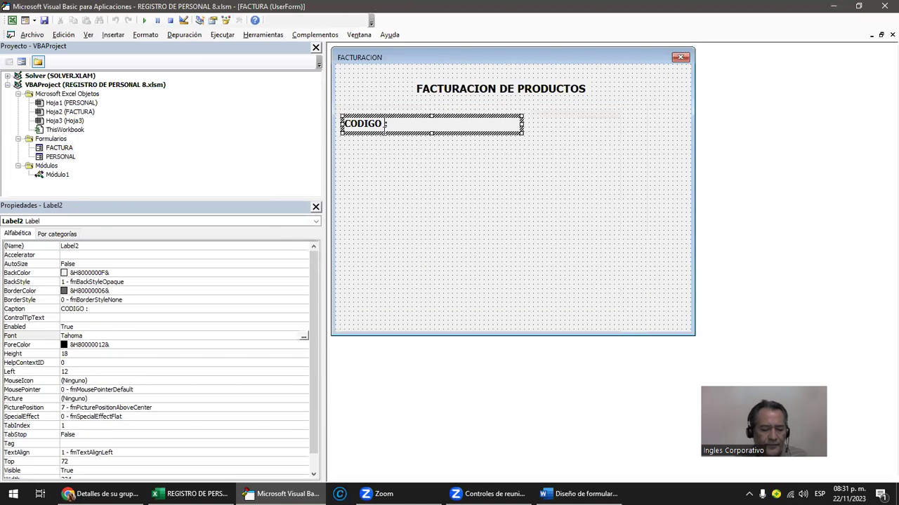
click(385, 132)
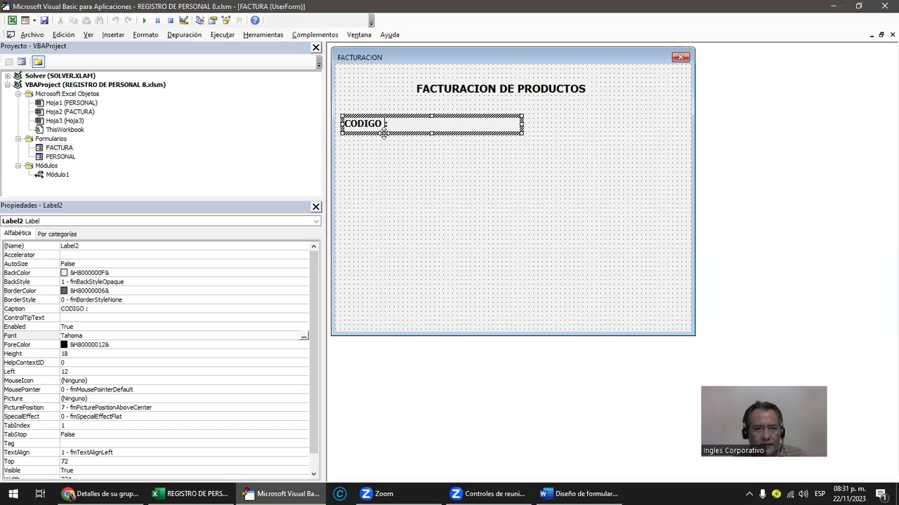
click(372, 177)
key(ctrl+v)
- Move the pasted copy below CODIGO and change its caption to 'DESCRIPCION :'
mouse_move(469, 190)
mouse_down()
mouse_move(408, 154)
mouse_move(377, 166)
mouse_up()
click(381, 166)
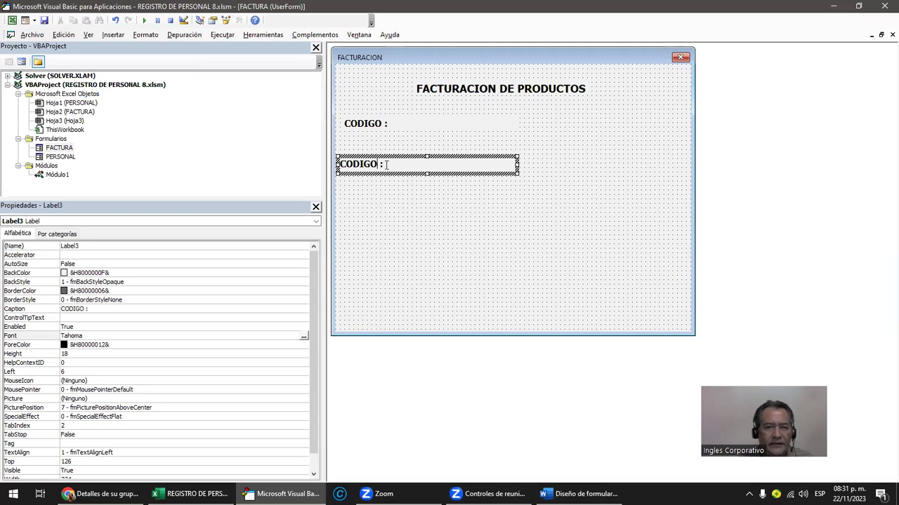
text(DESCRIPCION)
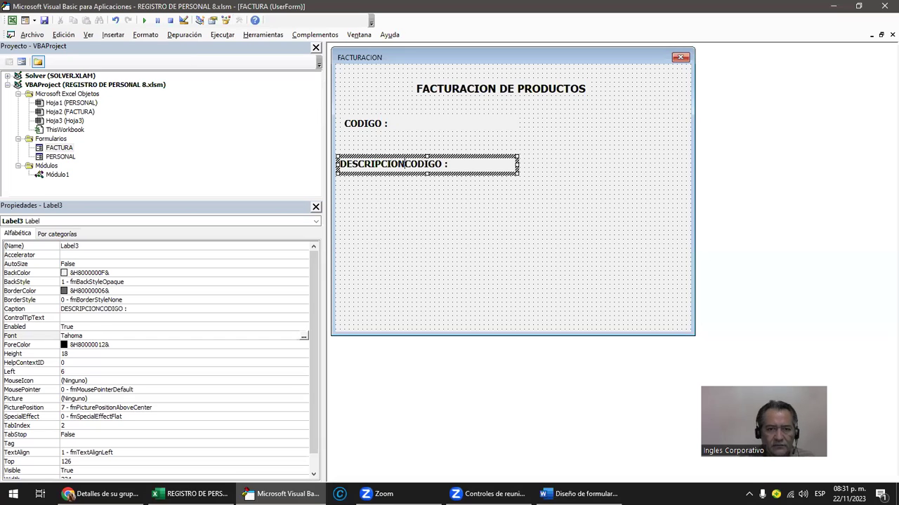
key(Delete)
key(Delete)
key(Delete)
key(Delete)
key(Delete)
key(Delete)
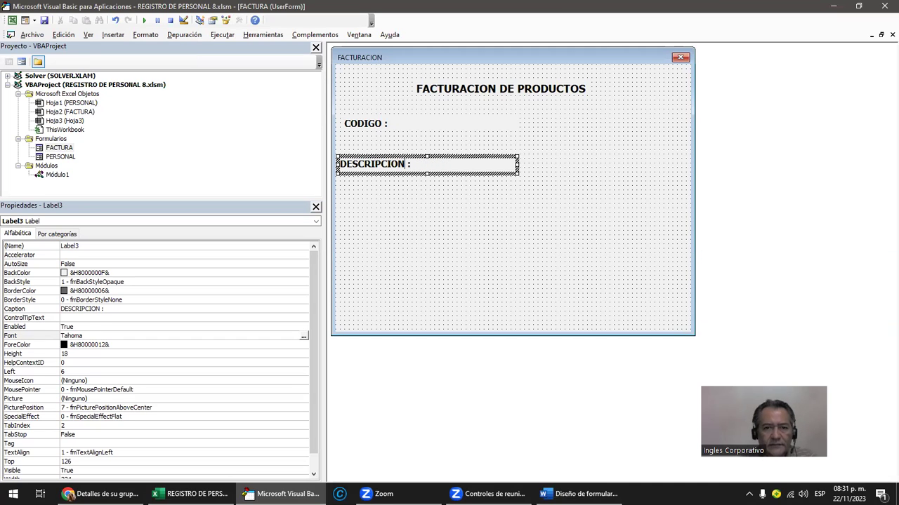
click(393, 203)
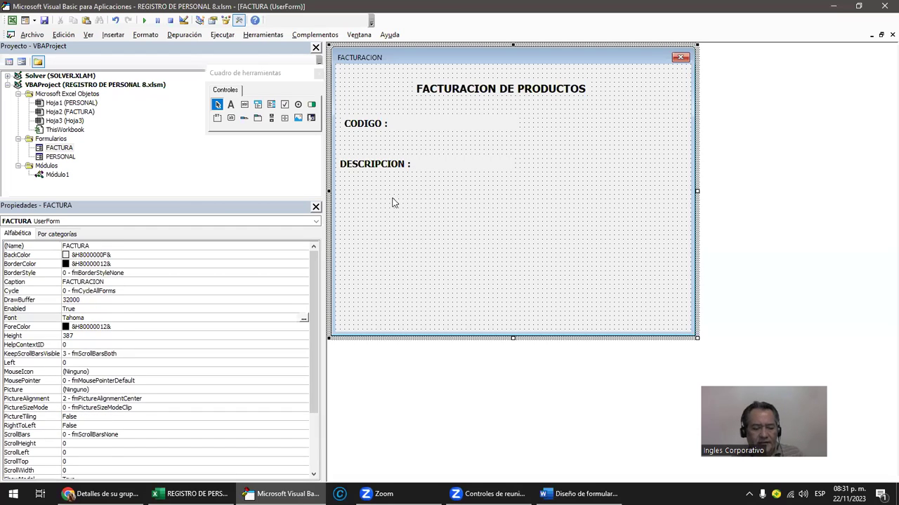
- Paste another copy below DESCRIPCION and caption it 'VALOR UNITARIO :'
key(ctrl+v)
drag(485, 188, 399, 204)
click(380, 209)
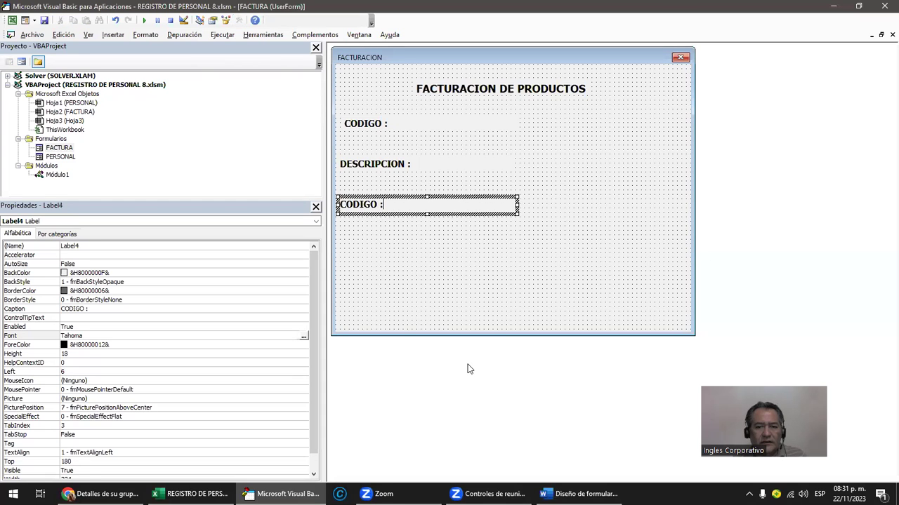
mouse_move(189, 494)
click(172, 453)
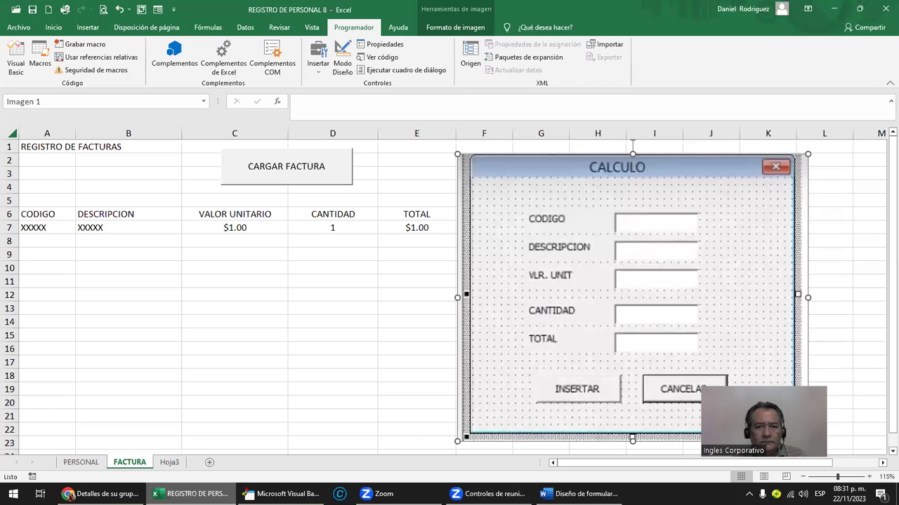
key(alt+F11)
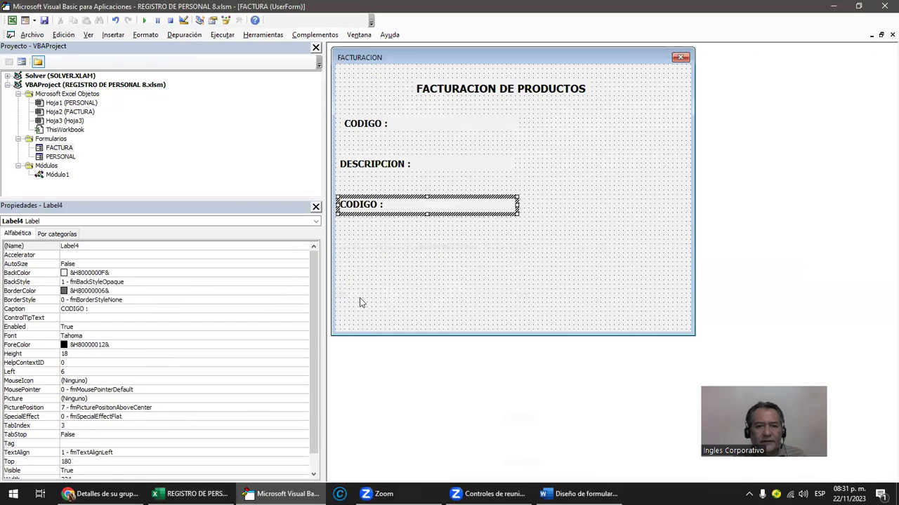
key(BackSpace)
key(BackSpace)
key(BackSpace)
key(BackSpace)
key(BackSpace)
key(BackSpace)
key(BackSpace)
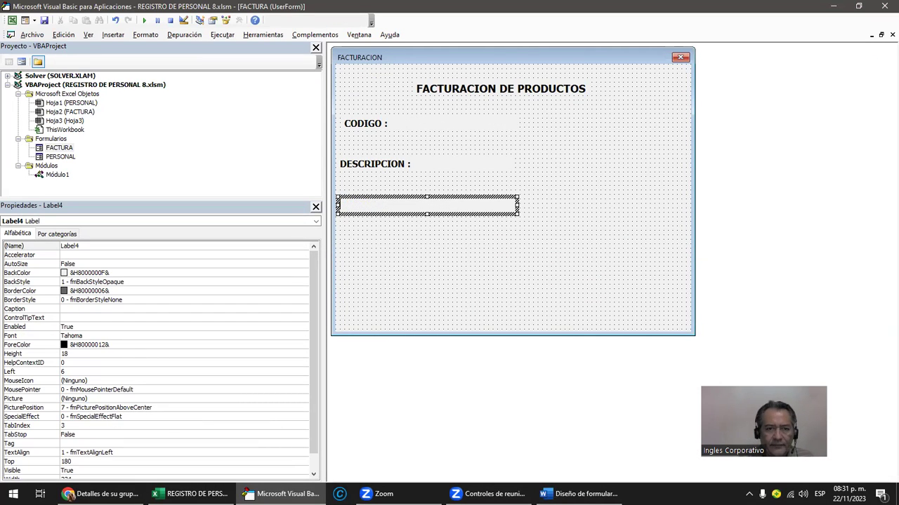
text(VALOR UNI TARIO)
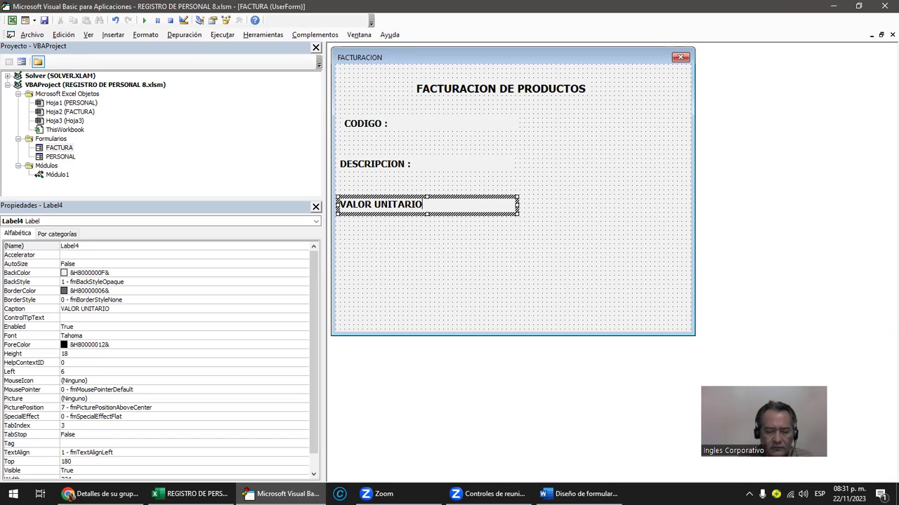
text( :)
- Paste a label copy below VALOR UNITARIO and caption it 'CANTIDAD :'
click(419, 260)
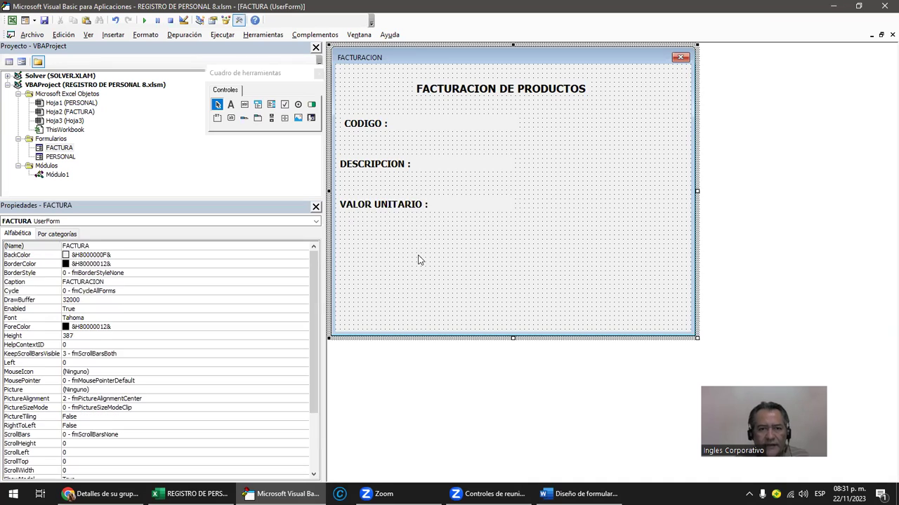
key(ctrl+v)
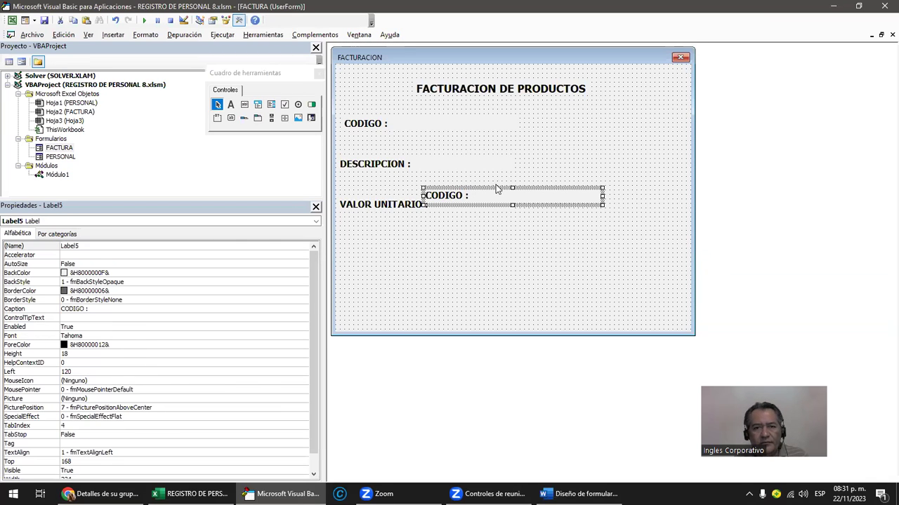
drag(495, 185, 410, 247)
click(370, 253)
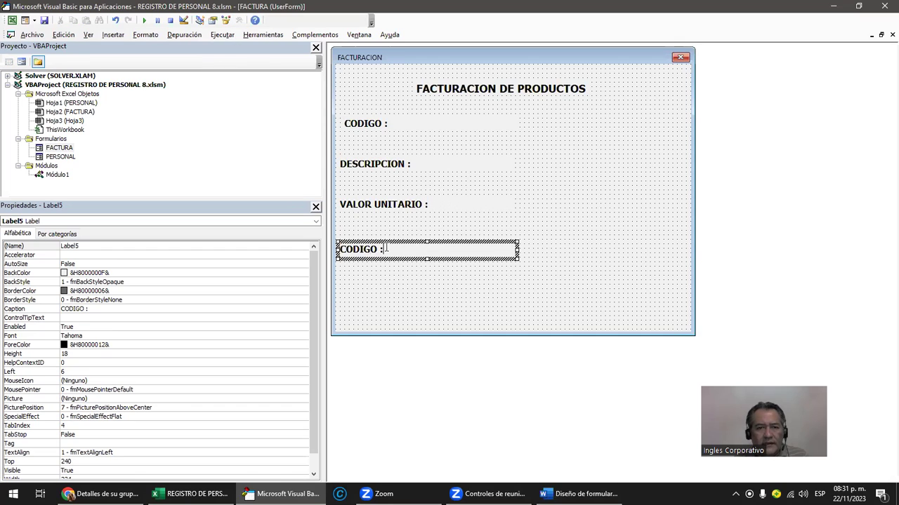
key(BackSpace)
key(BackSpace)
key(BackSpace)
key(BackSpace)
key(BackSpace)
key(BackSpace)
key(BackSpace)
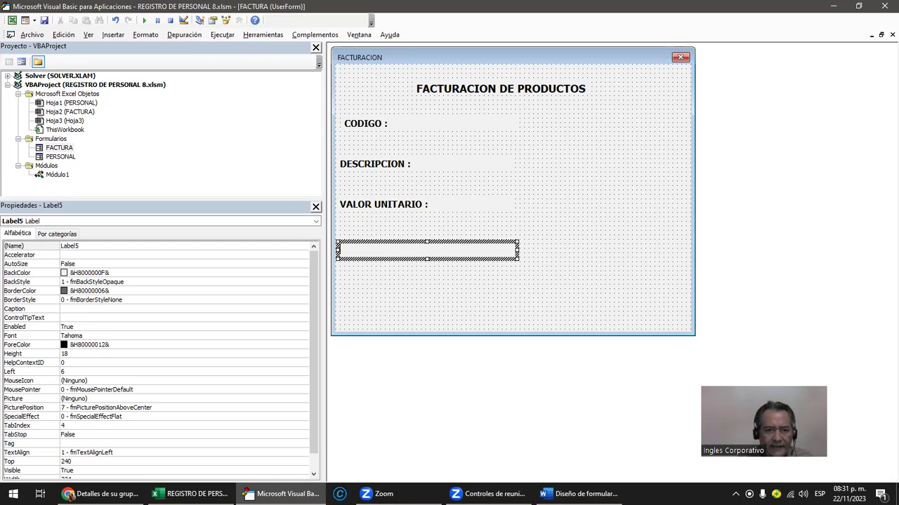
text(CANTIDAD :)
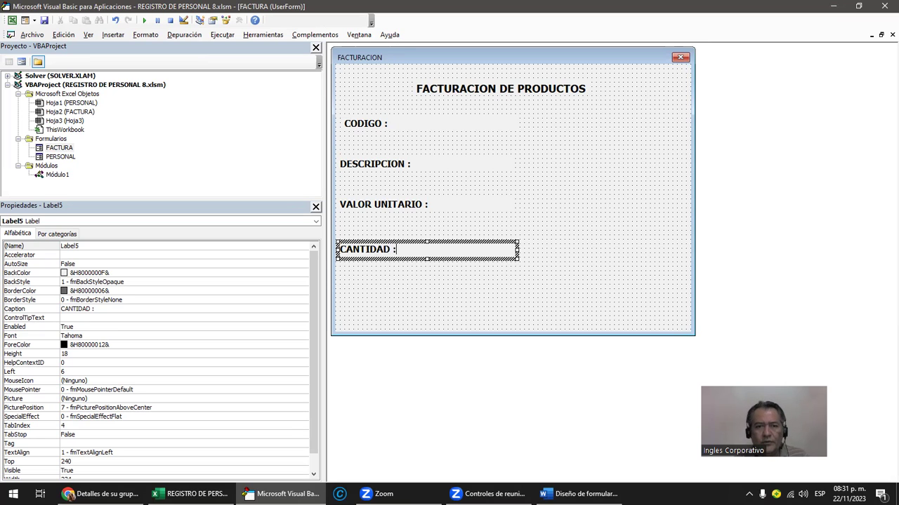
click(394, 279)
- Paste another copy below CANTIDAD and caption it 'TOTAL :'
key(ctrl+v)
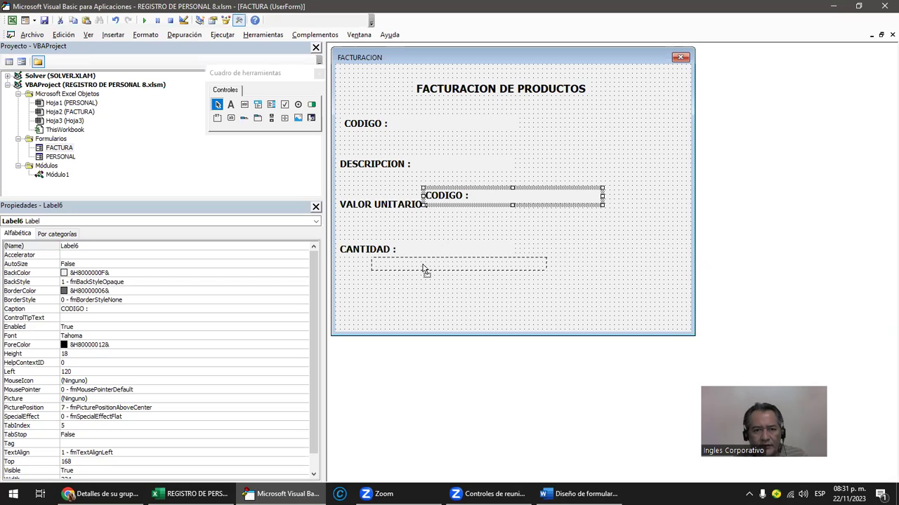
mouse_move(488, 189)
mouse_down()
mouse_move(404, 285)
mouse_move(400, 274)
mouse_up()
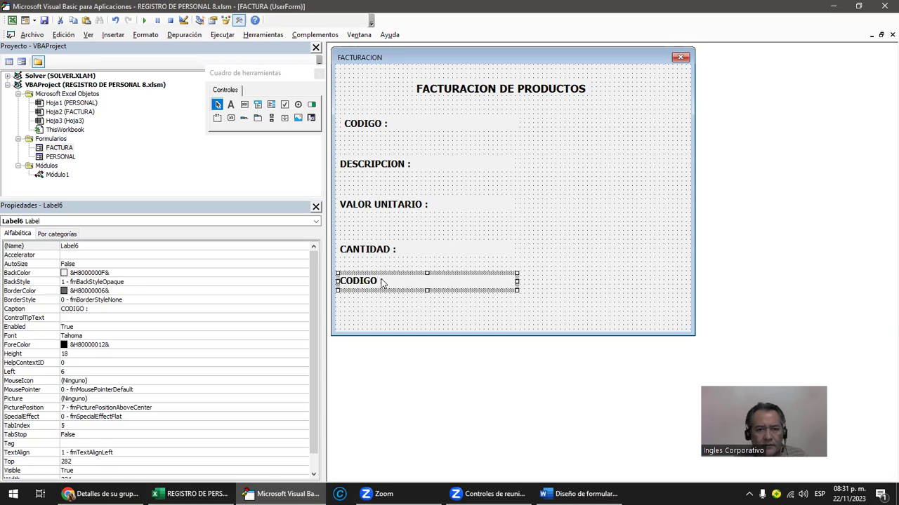
click(388, 280)
key(BackSpace)
key(BackSpace)
key(BackSpace)
key(BackSpace)
key(BackSpace)
key(BackSpace)
text(TOTAL:)
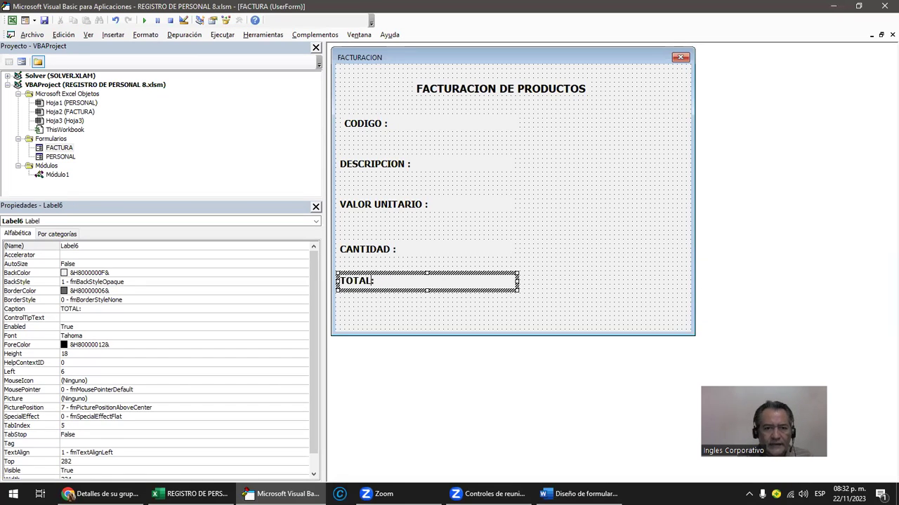
click(607, 284)
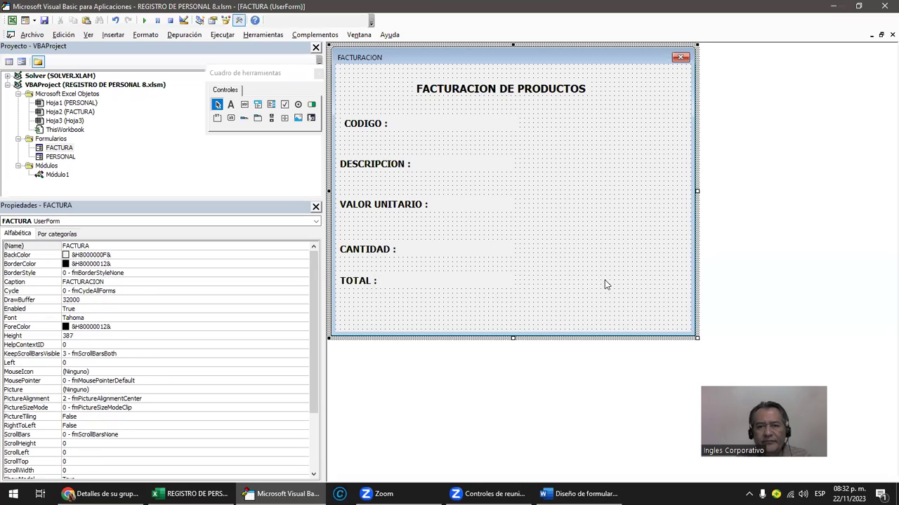
- Test-run the FACTURACION form twice, closing it each time
click(144, 20)
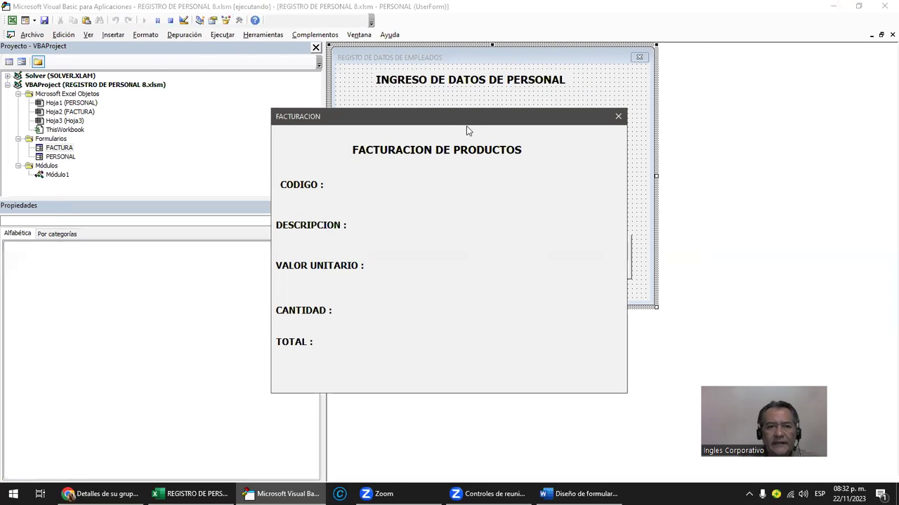
click(618, 116)
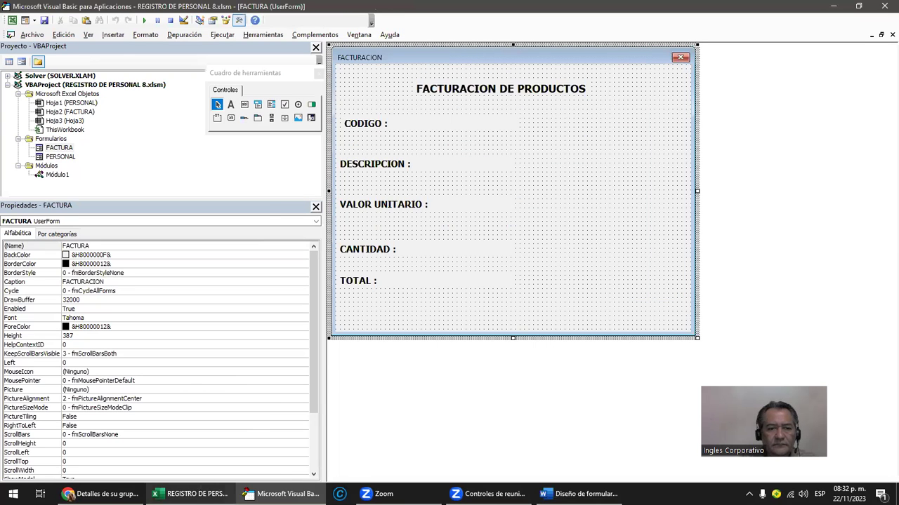
click(146, 20)
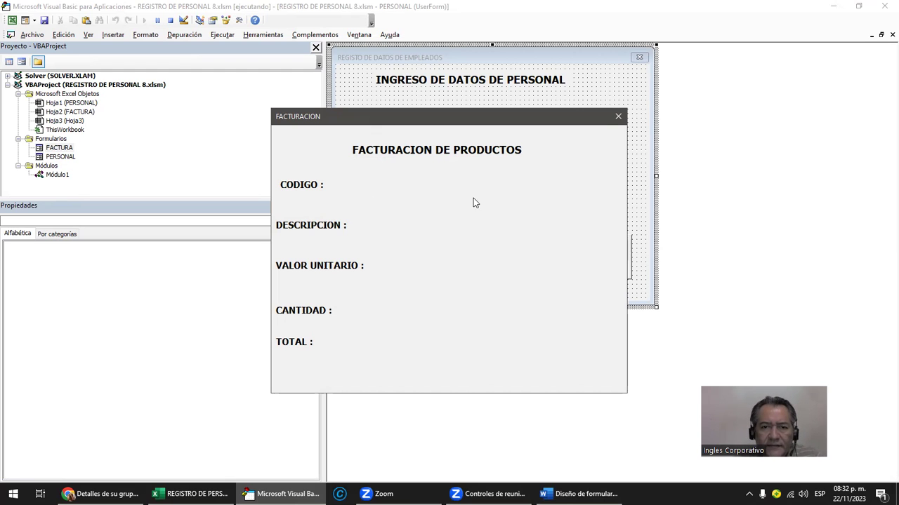
click(617, 116)
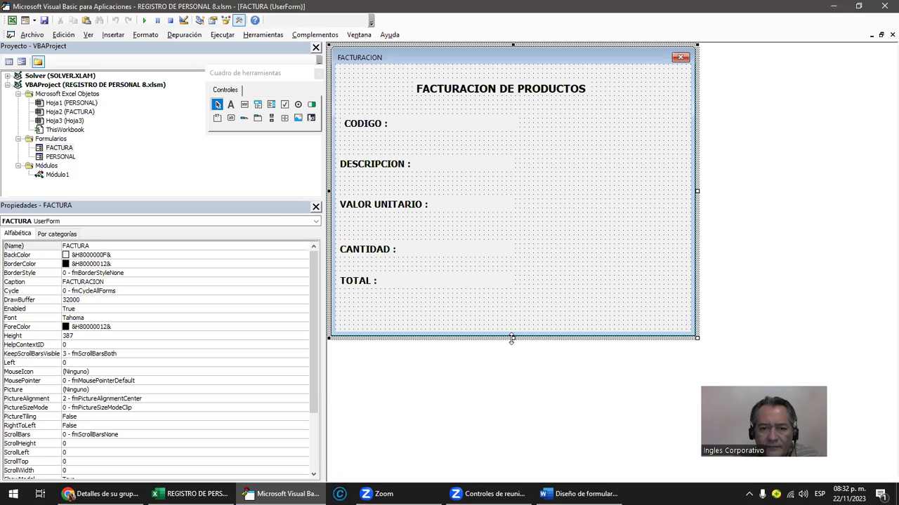
- Drag the form's bottom edge down so its height reads 409.5
drag(511, 339, 503, 356)
mouse_move(191, 493)
click(292, 449)
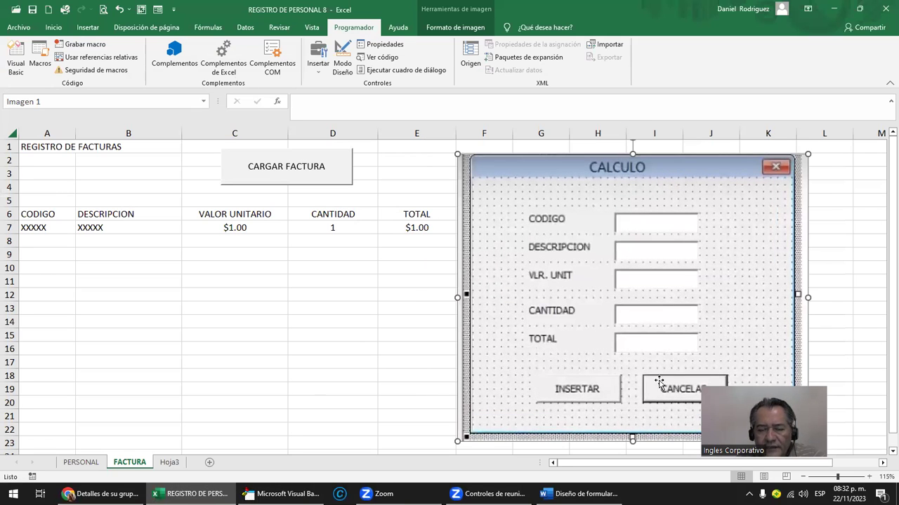
key(alt+Tab)
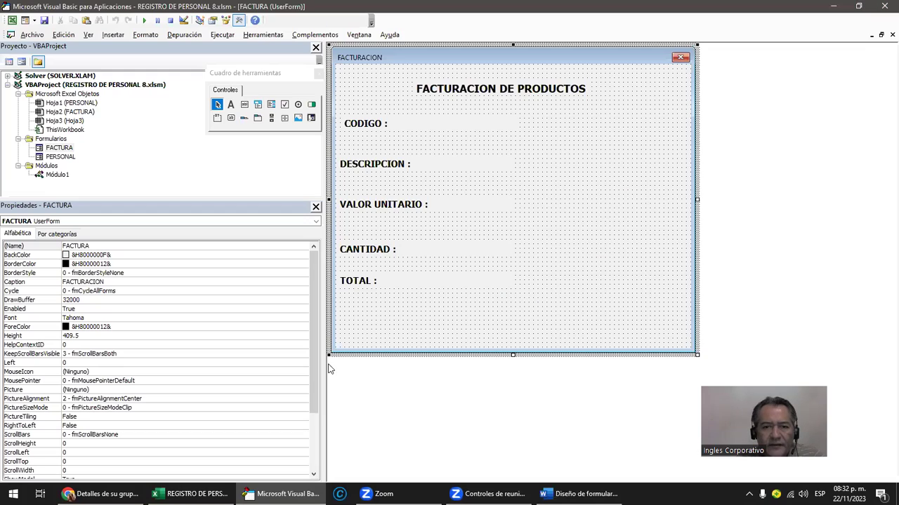
- Draw a command button at the form's bottom left and name it GUARDAR
click(231, 118)
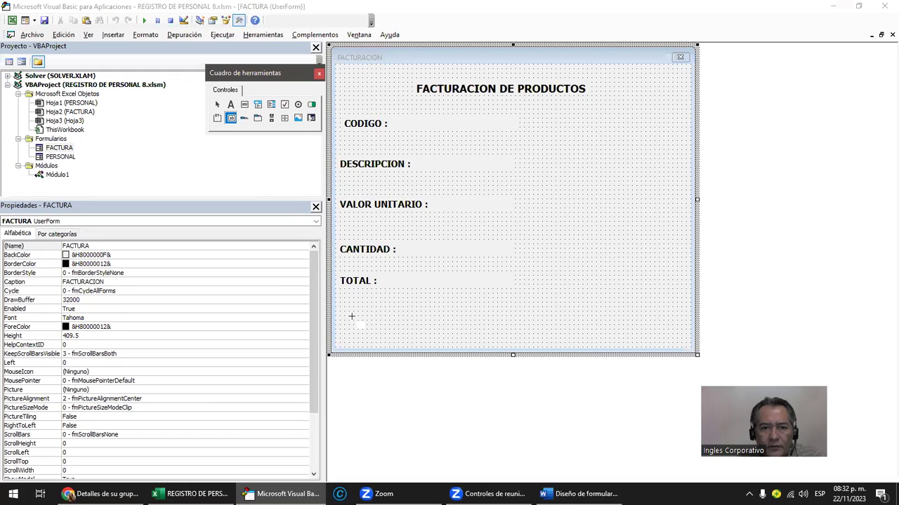
drag(352, 310, 476, 344)
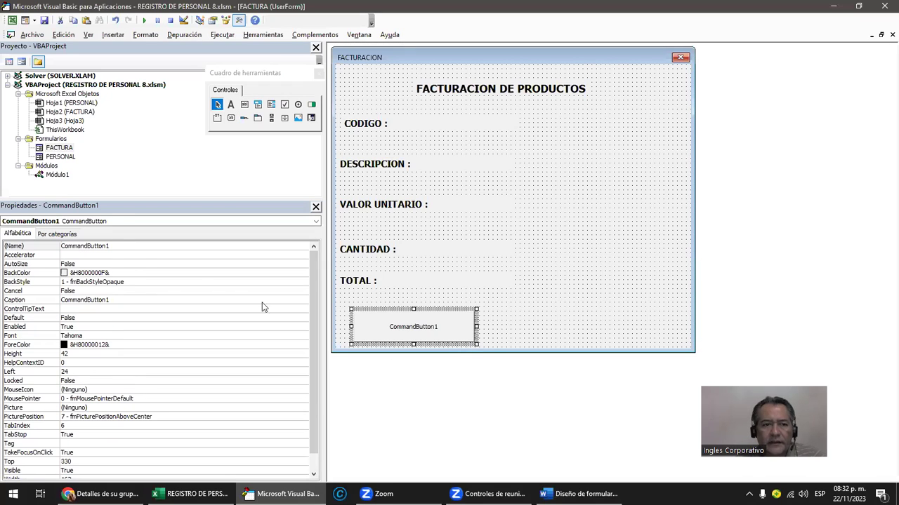
click(111, 246)
click(19, 247)
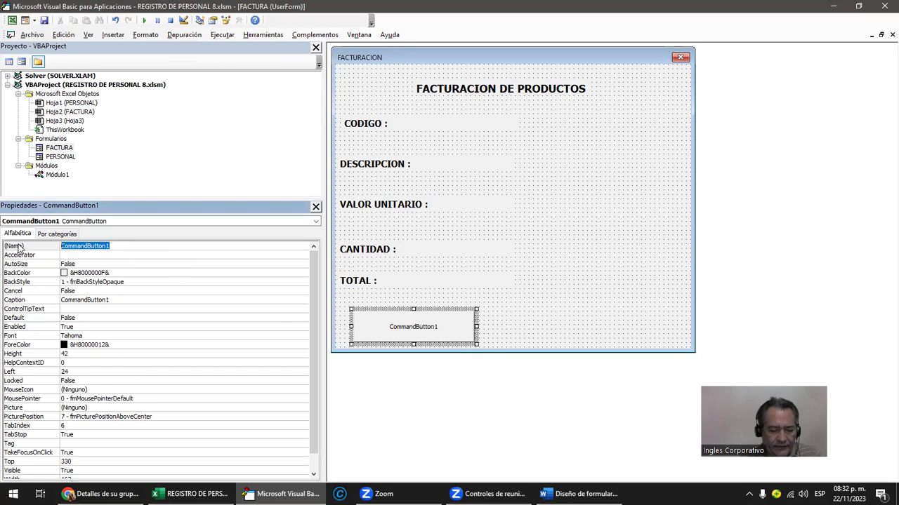
text(GUA)
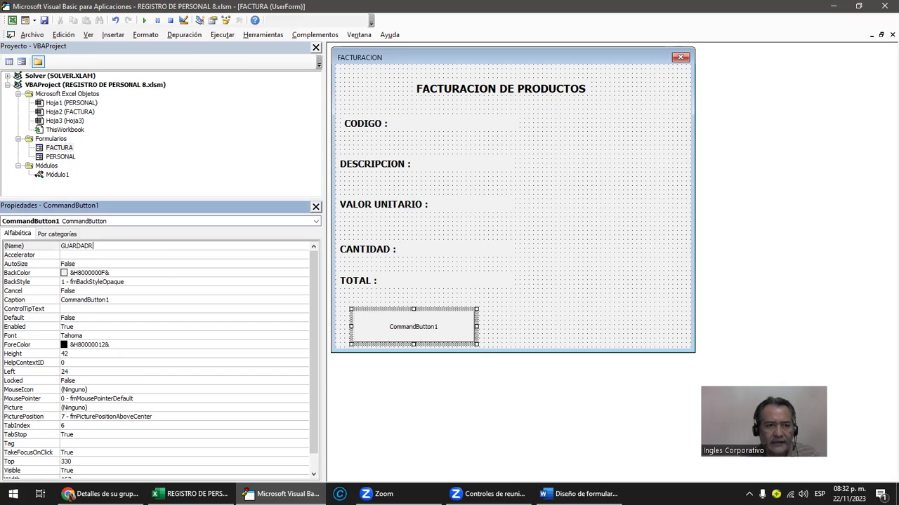
text(R)
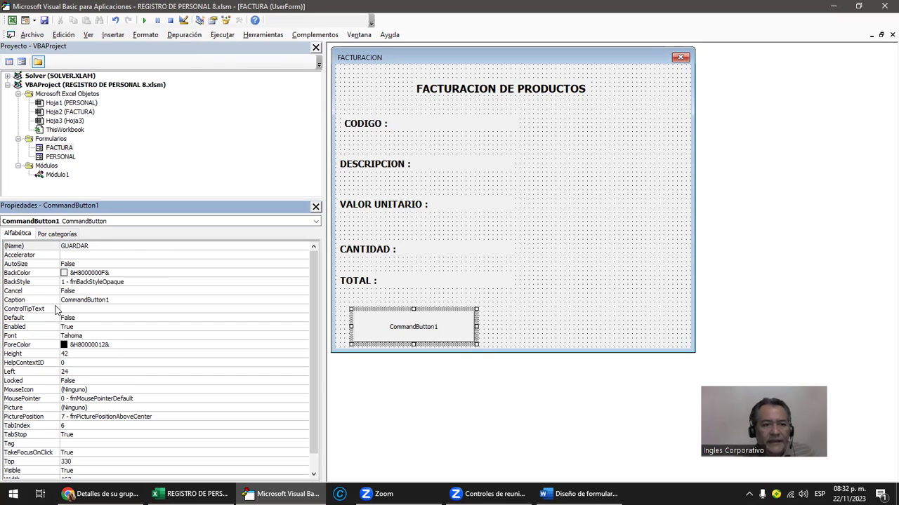
click(116, 300)
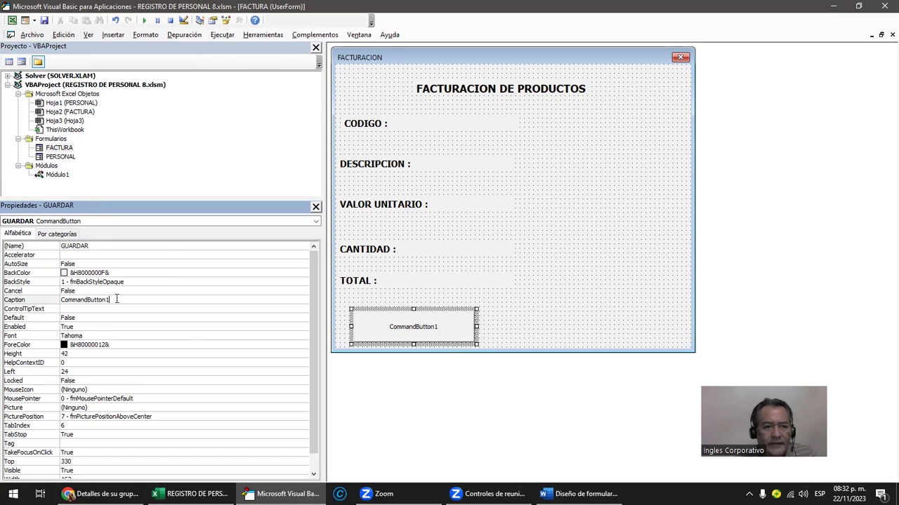
- Caption the button SALVAR DATOS and set its font to bold 12-point
key(BackSpace)
key(BackSpace)
key(BackSpace)
key(BackSpace)
key(BackSpace)
key(BackSpace)
key(BackSpace)
text(LVAR DATOS)
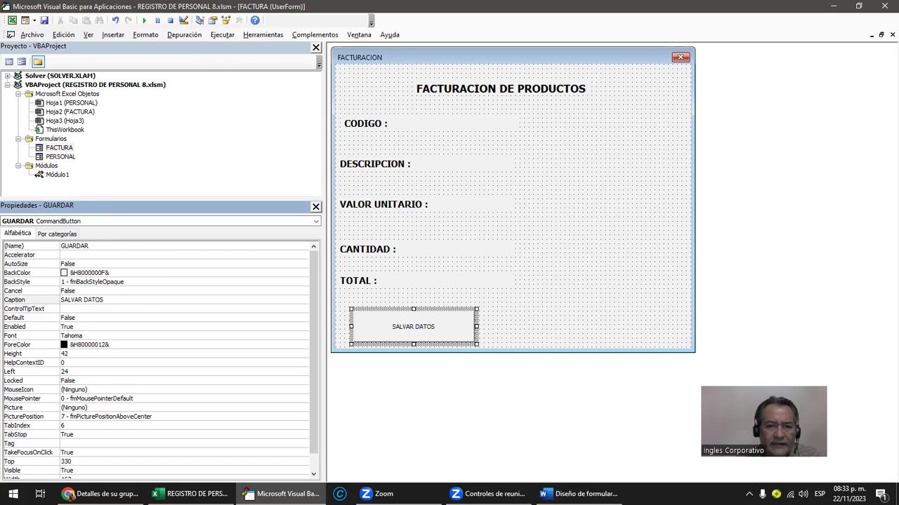
click(93, 337)
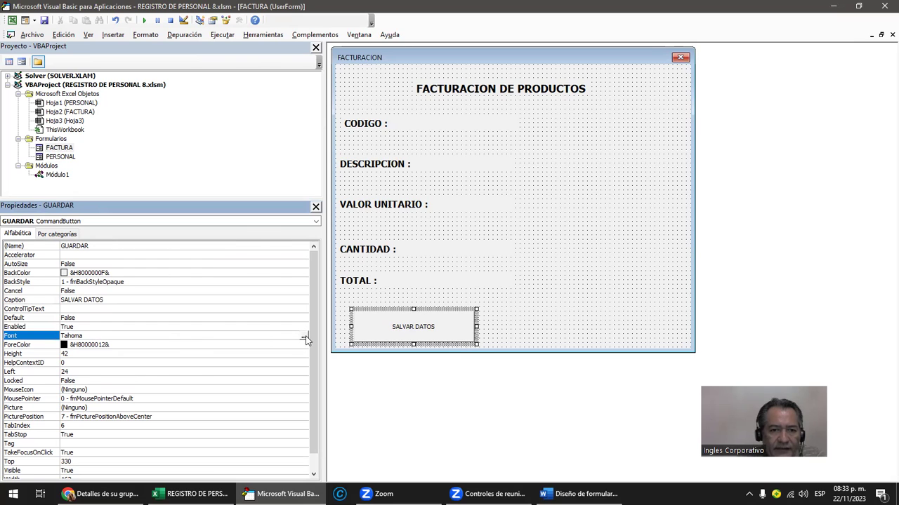
click(304, 338)
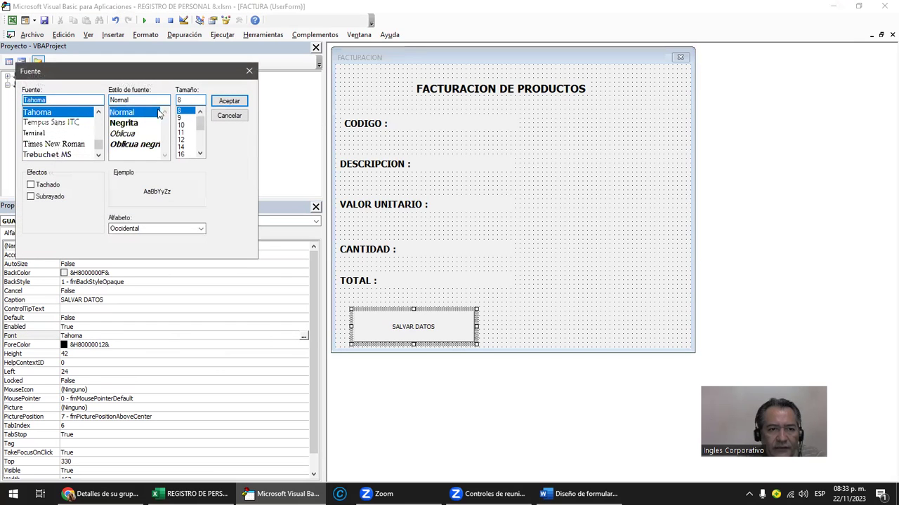
click(182, 141)
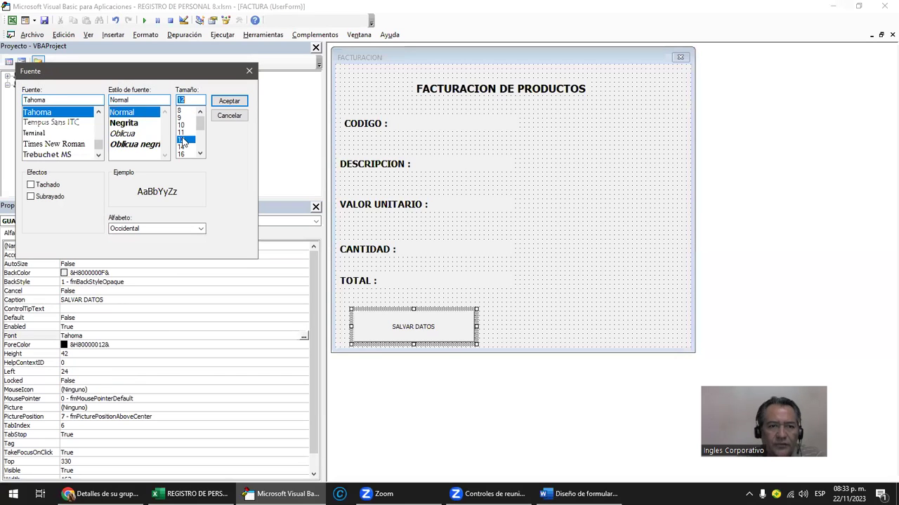
click(127, 124)
click(227, 101)
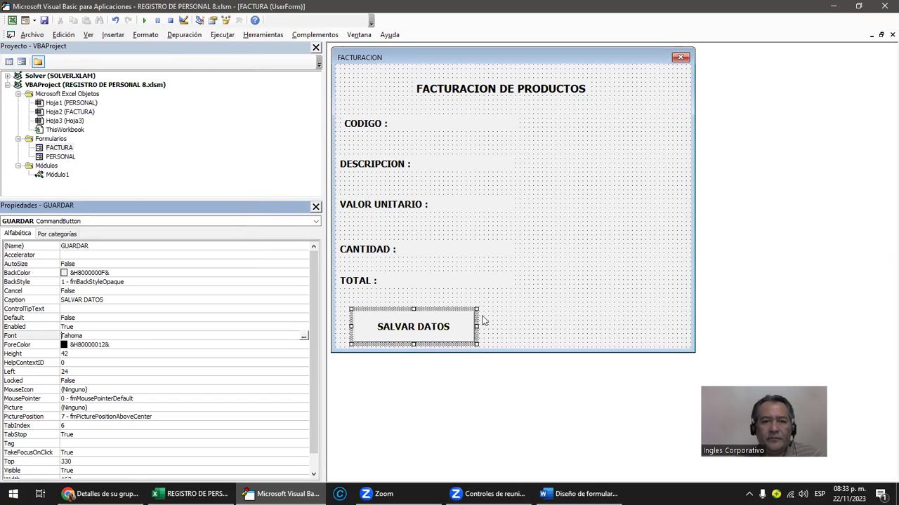
- Test-run the form with the new button, then close it
click(443, 392)
click(143, 20)
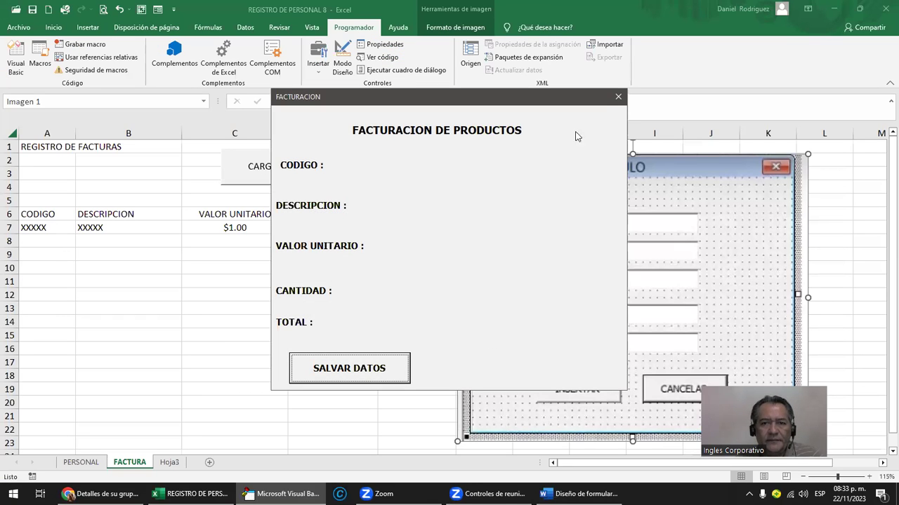
click(617, 97)
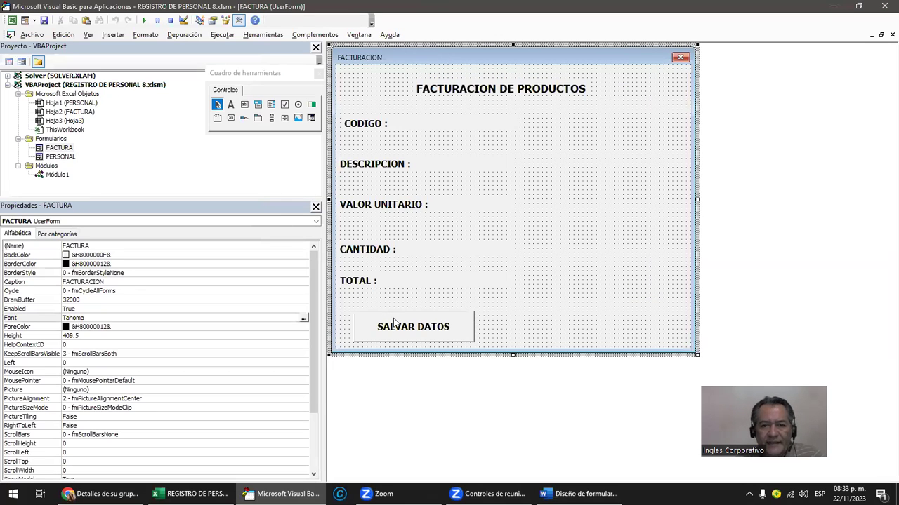
- Copy the SALVAR DATOS button and place the pasted copy at the form's bottom right
click(389, 319)
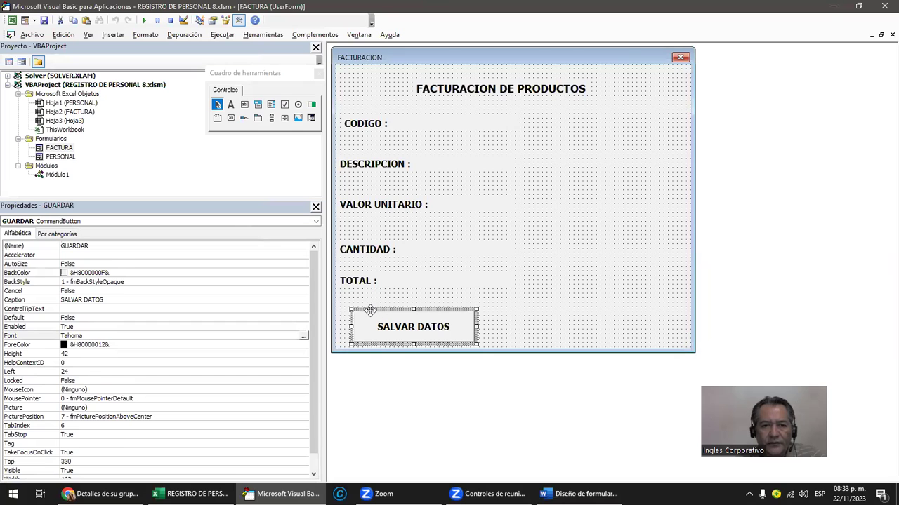
key(ctrl+z)
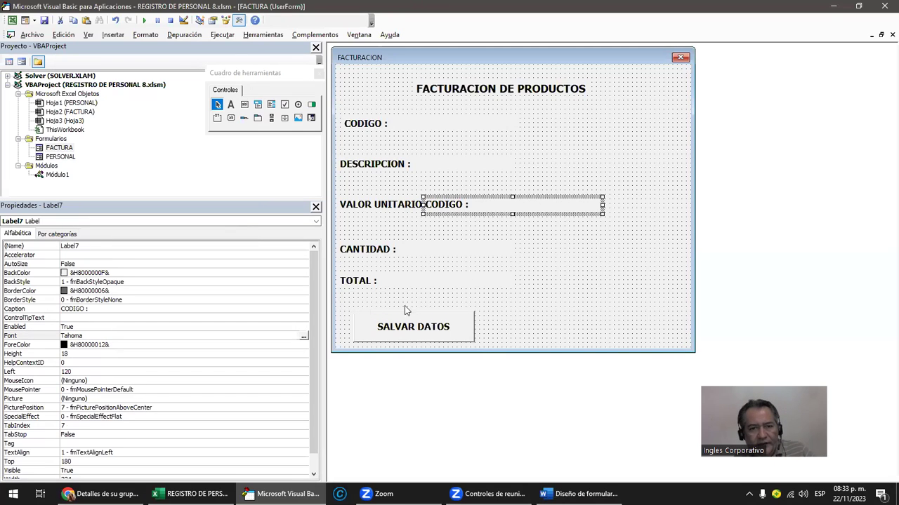
key(ctrl+z)
click(447, 319)
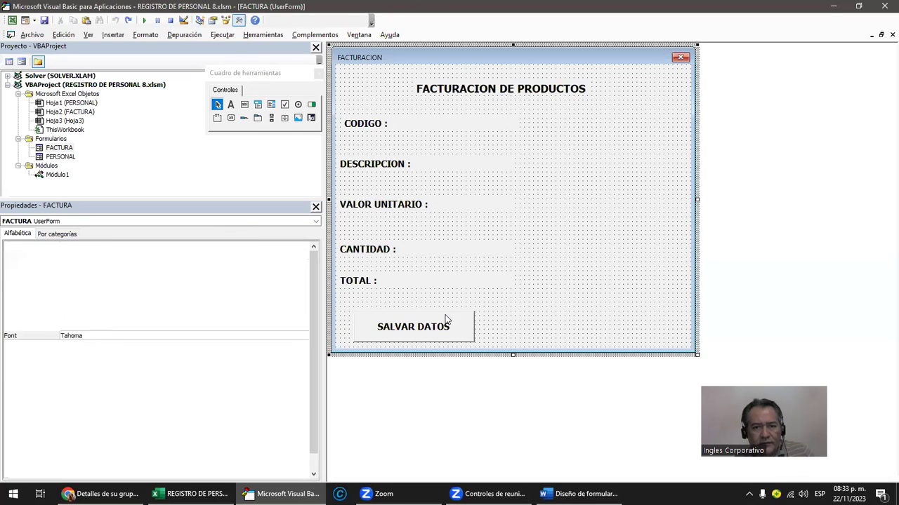
key(ctrl+c)
click(537, 324)
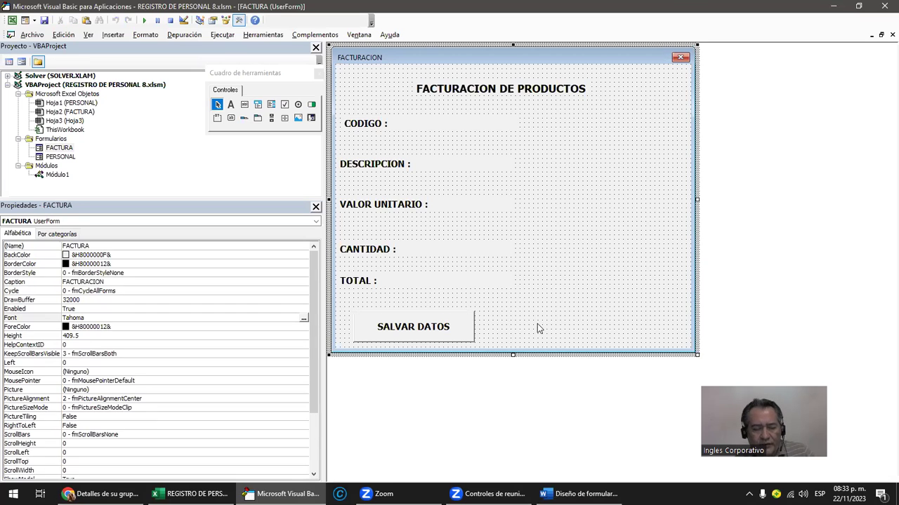
key(ctrl+v)
drag(482, 196, 561, 313)
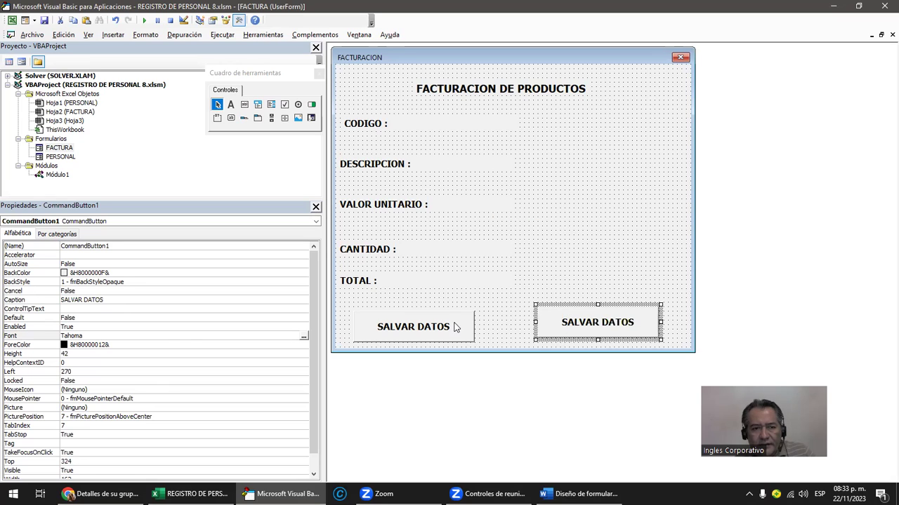
- Change the copied button's caption to CANCELAR
click(123, 300)
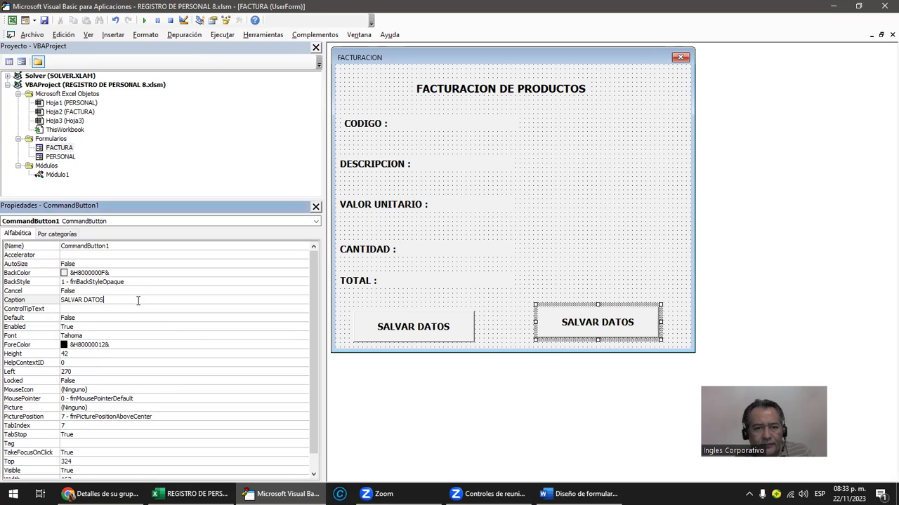
click(563, 325)
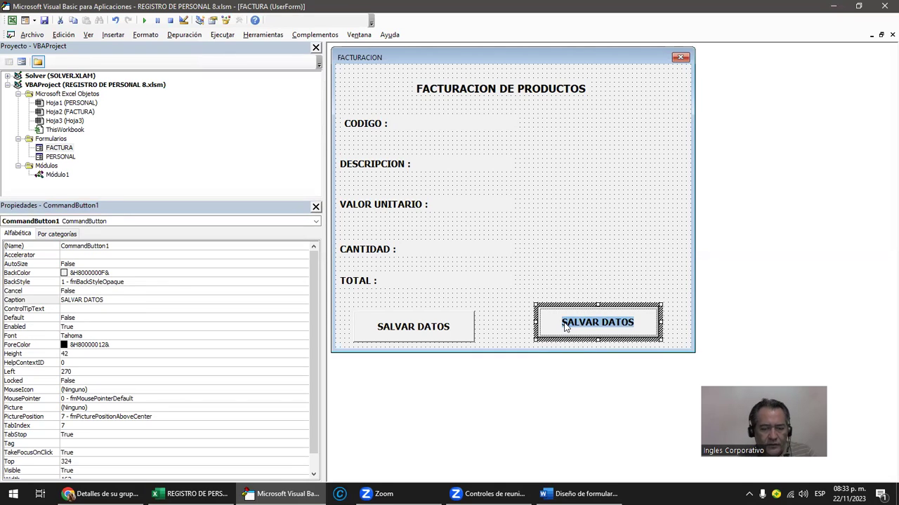
text(CANCELAR)
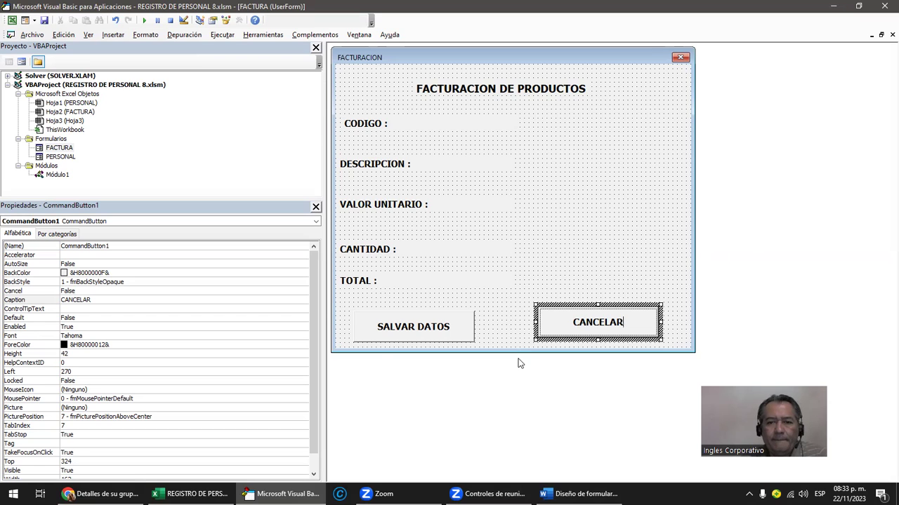
click(205, 371)
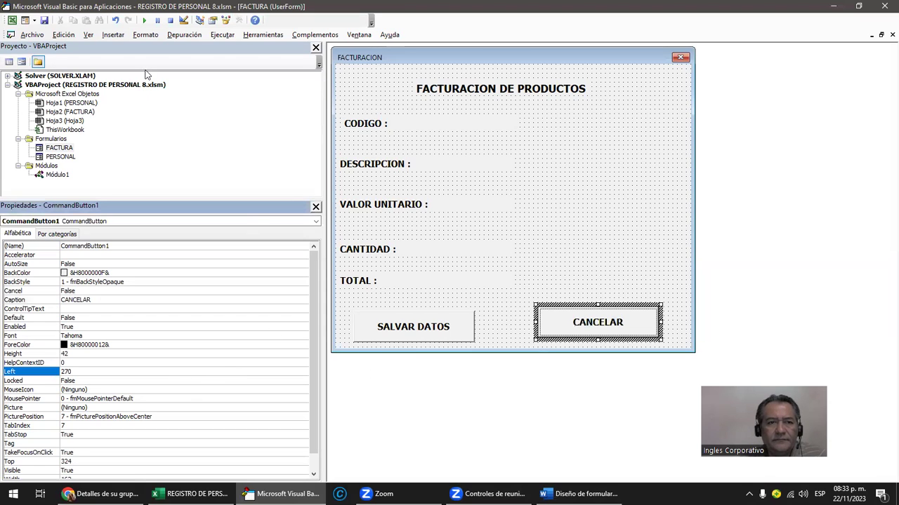
- Dismiss the macro list without running anything and reselect the whole FACTURA form
click(144, 20)
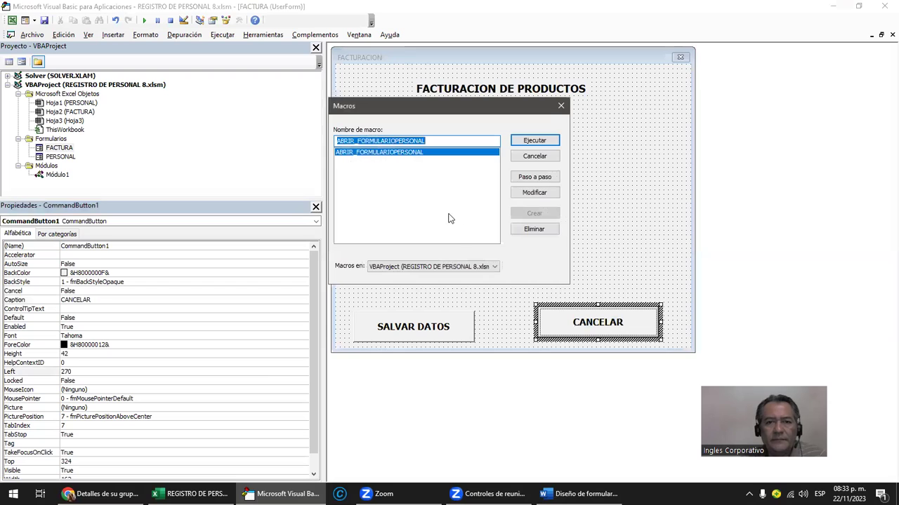
key(Escape)
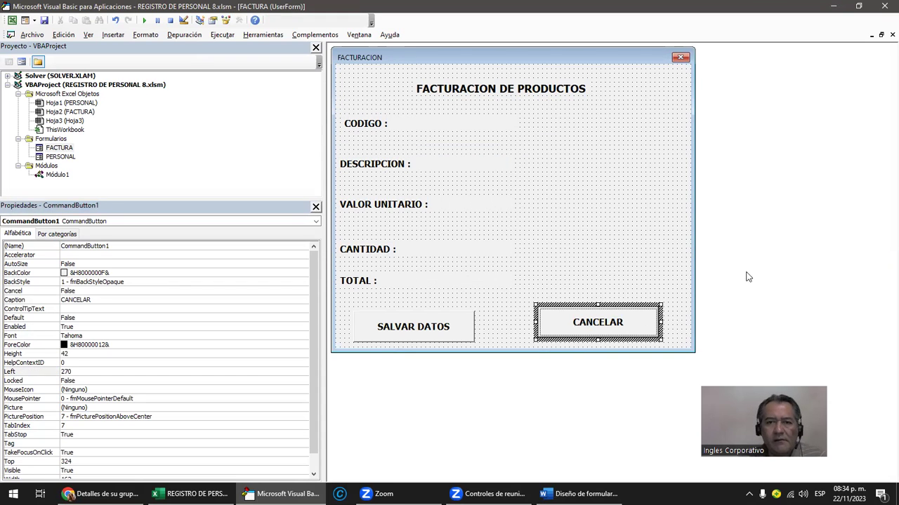
click(280, 494)
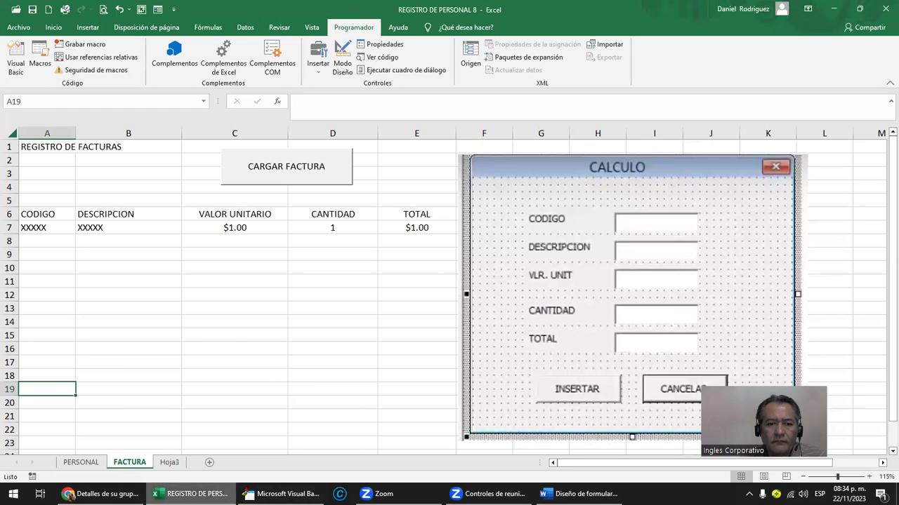
click(281, 493)
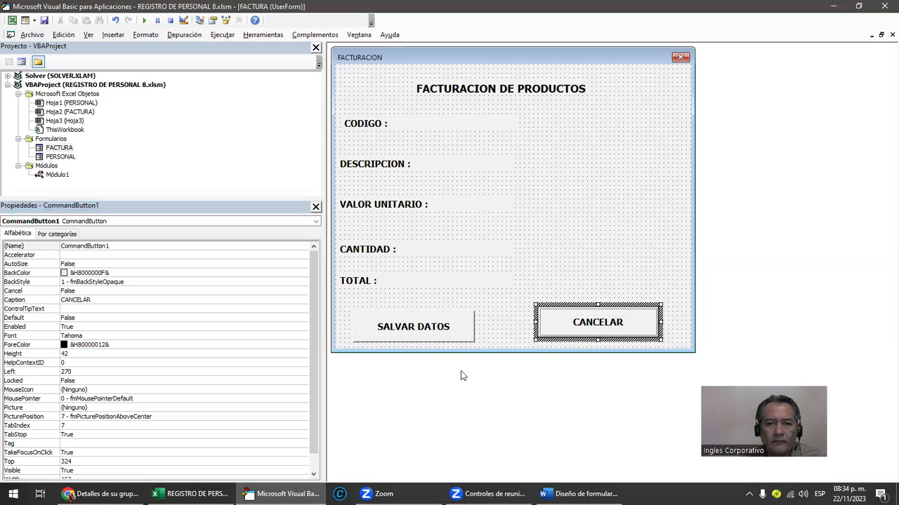
click(560, 307)
click(525, 258)
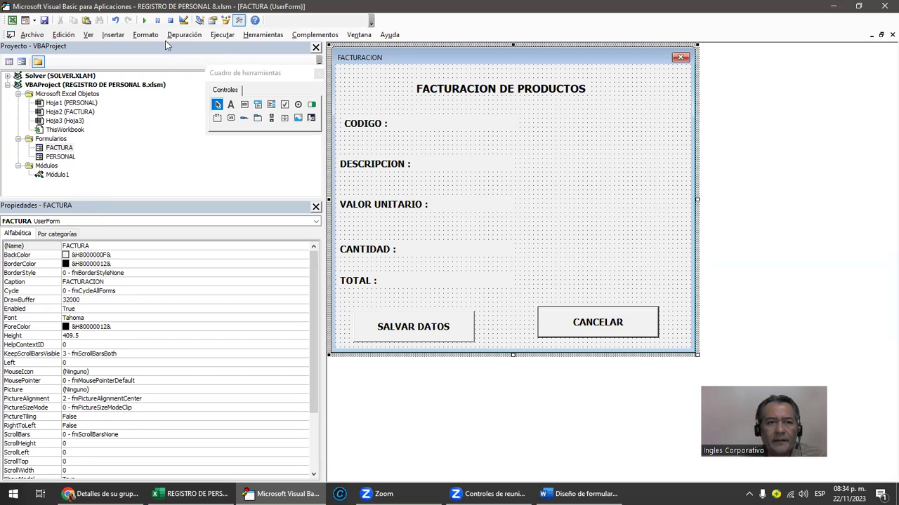
click(144, 19)
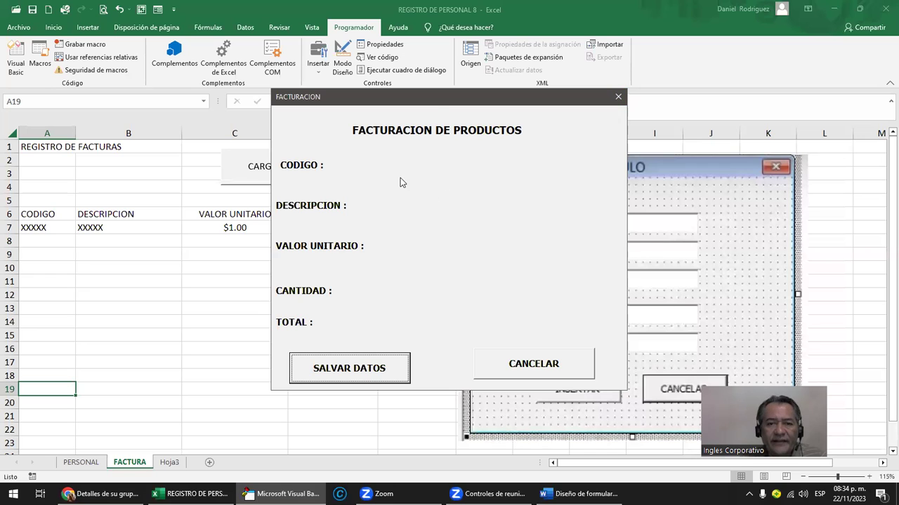
drag(434, 96, 253, 150)
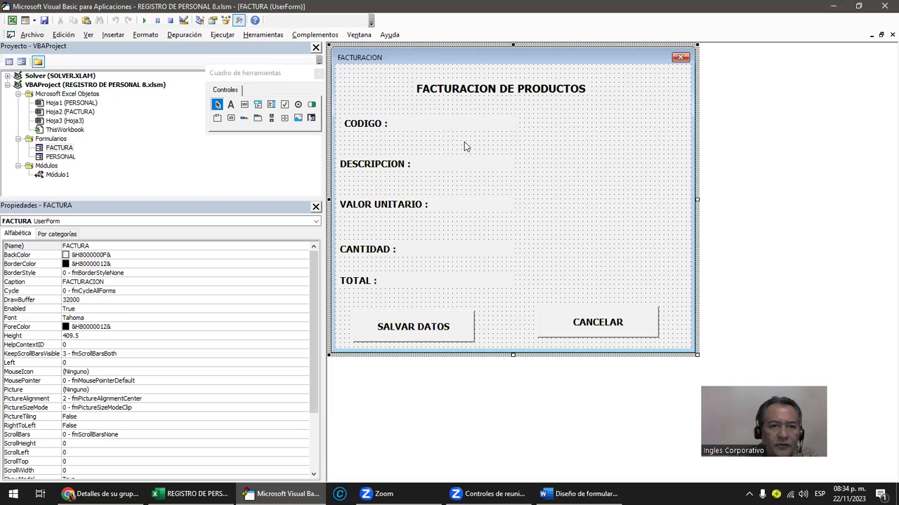
- Draw a text box beside the CODIGO label and name it CODIGO
click(244, 107)
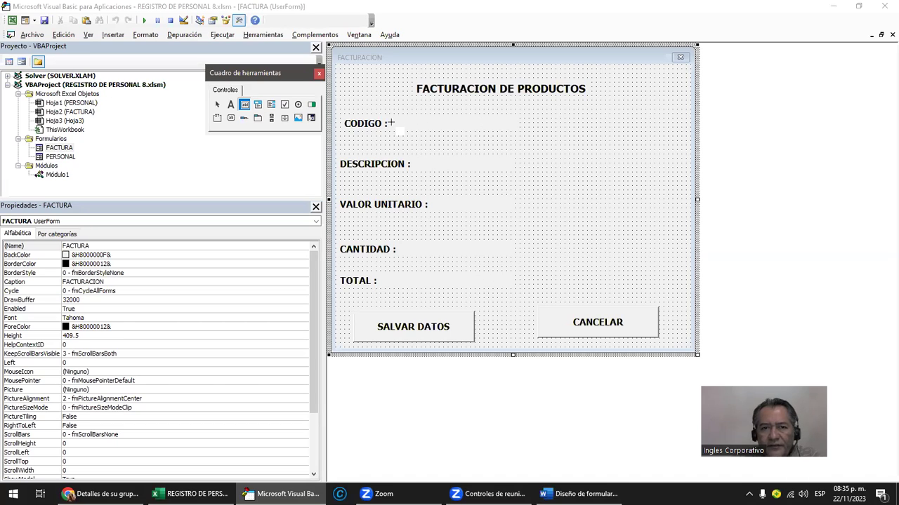
click(528, 121)
drag(528, 121, 664, 138)
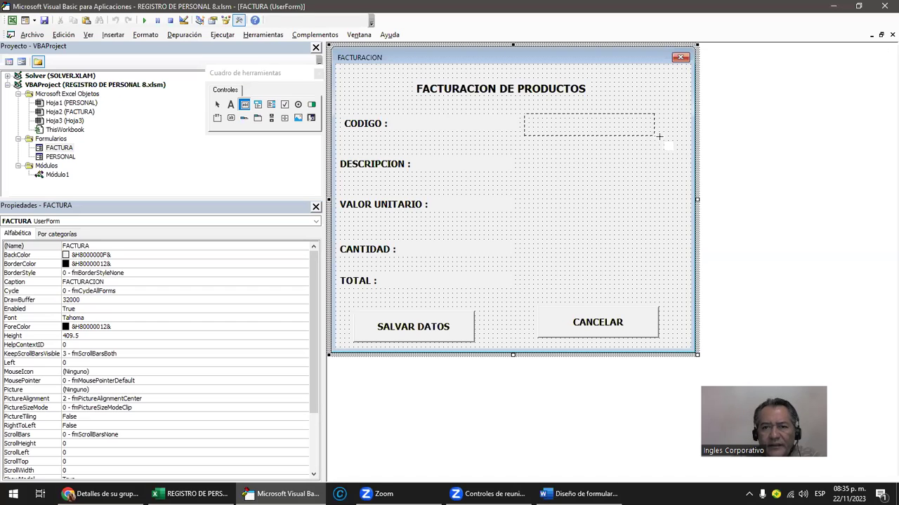
mouse_move(573, 120)
mouse_down()
mouse_move(501, 118)
mouse_move(526, 114)
mouse_up()
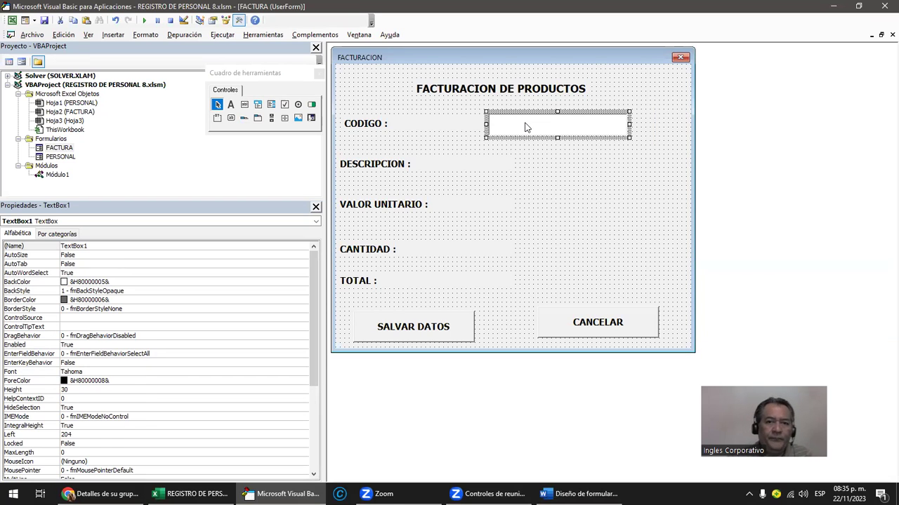
click(107, 247)
drag(108, 246, 45, 249)
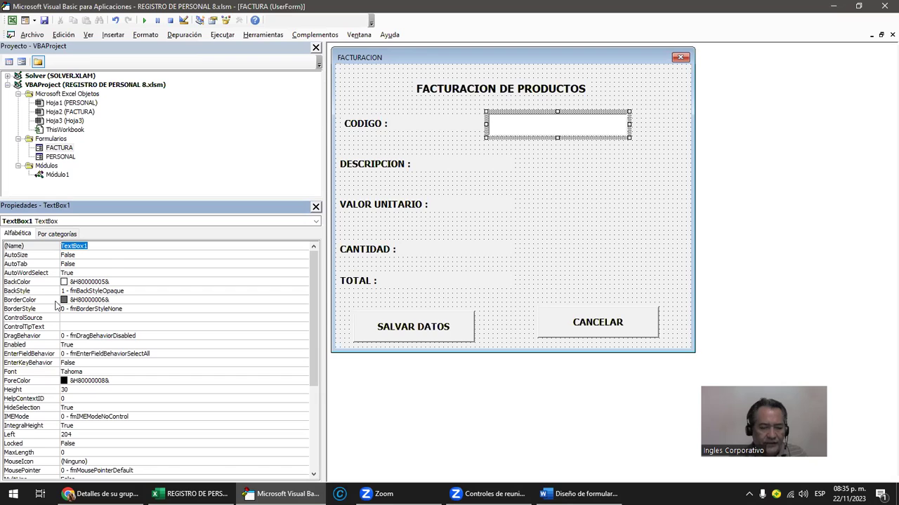
text(CODIGO)
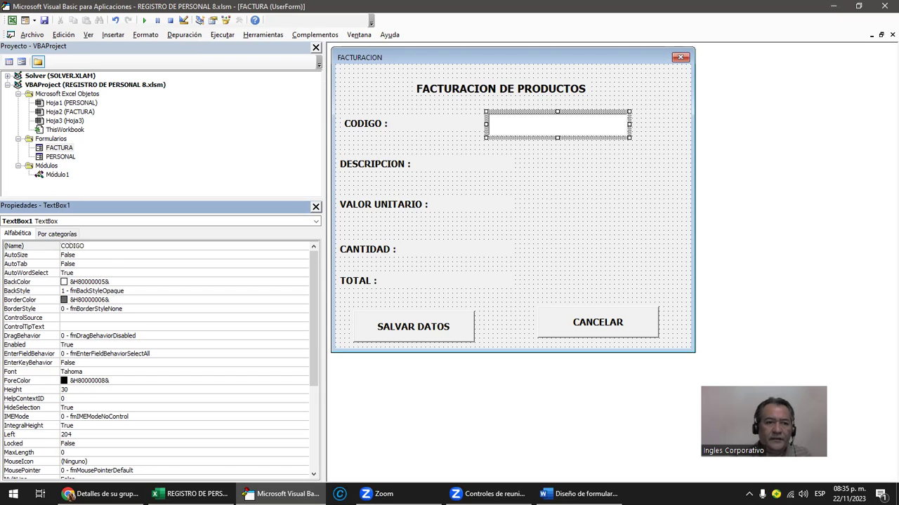
key(Return)
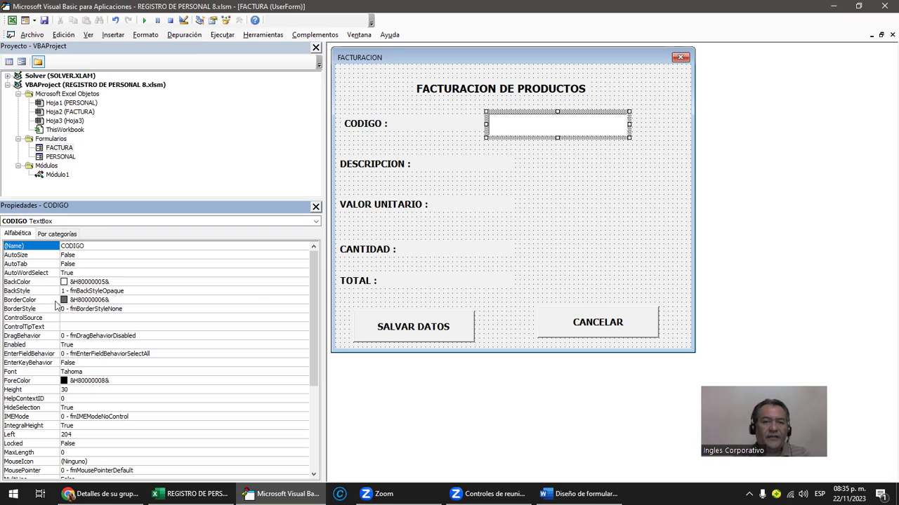
- Set the CODIGO text box font size to 12
click(96, 372)
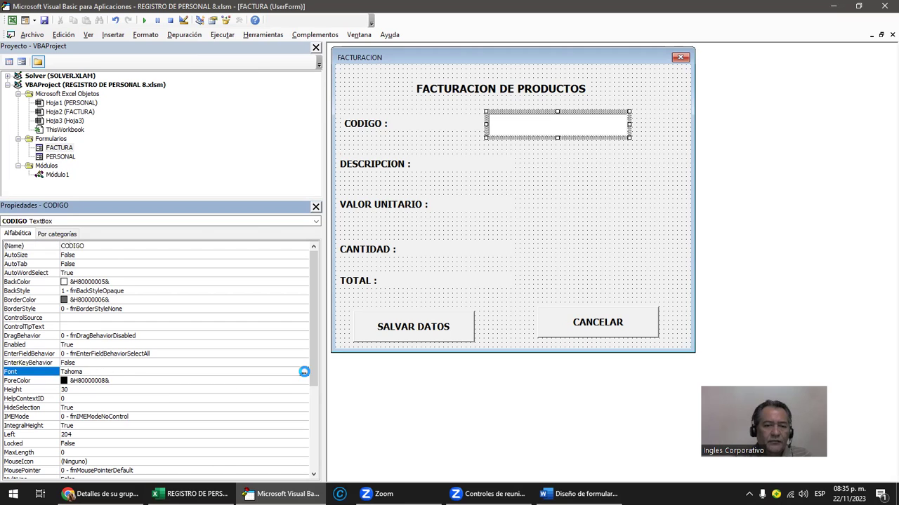
click(304, 372)
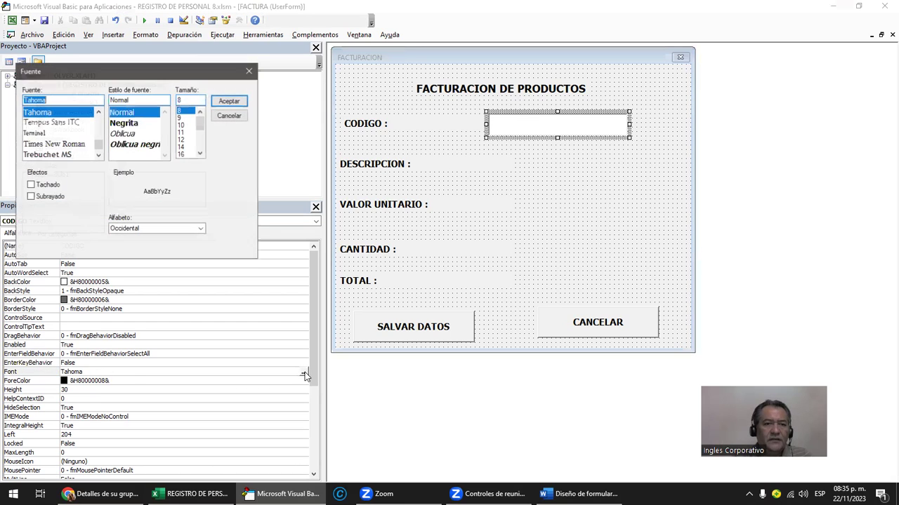
click(184, 140)
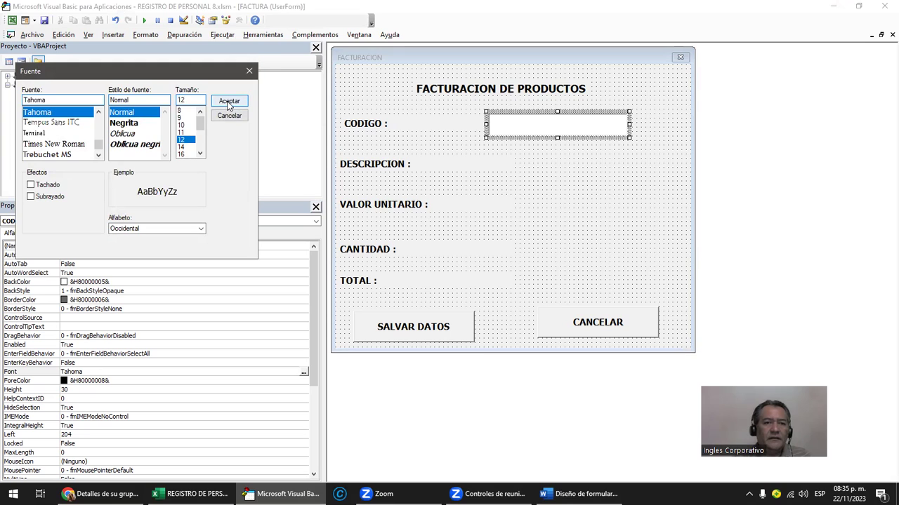
click(229, 101)
click(472, 382)
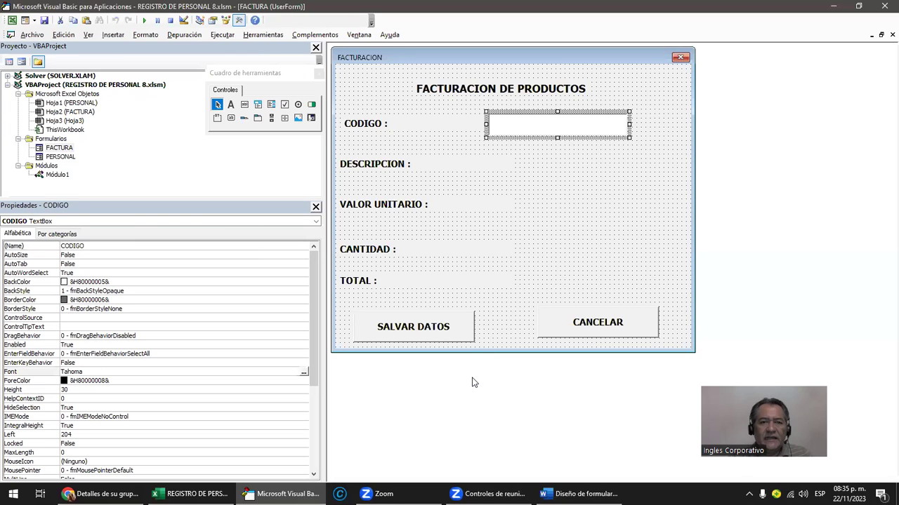
click(555, 277)
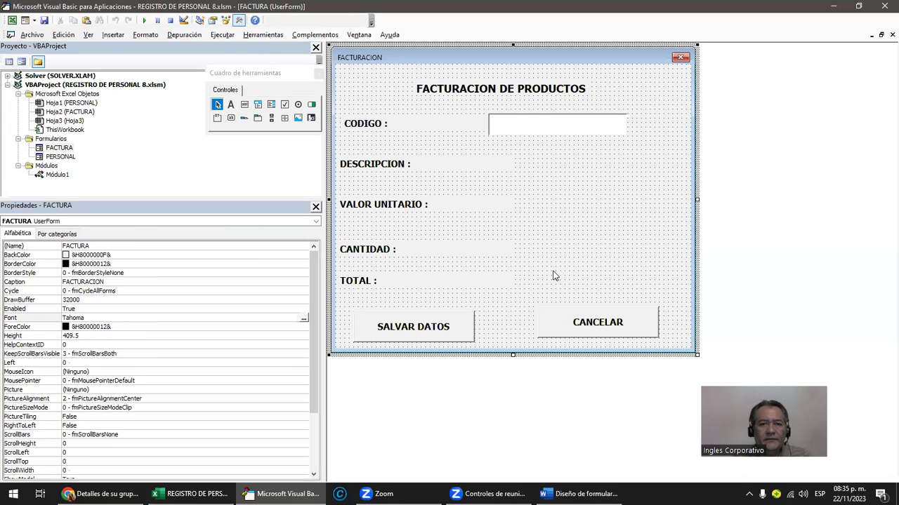
- Test-run the form, type DDDD into CODIGO, and close it
click(144, 20)
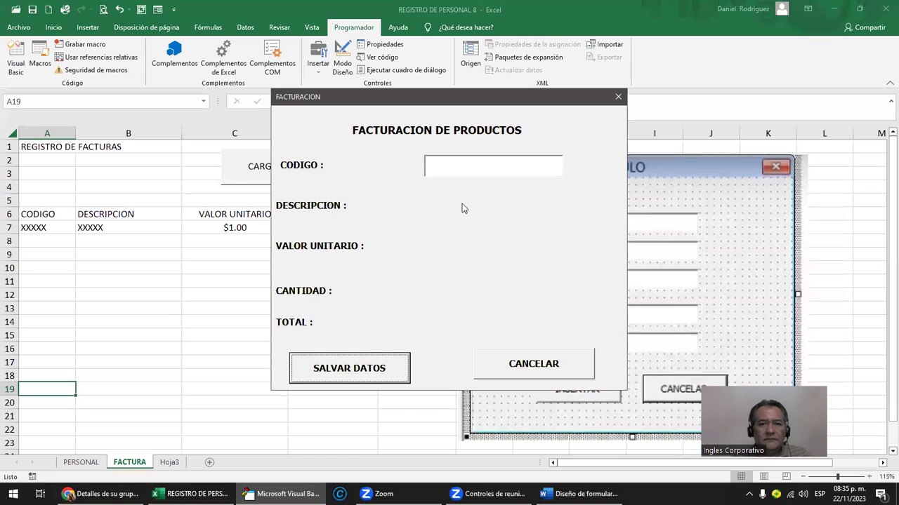
text(DDDD)
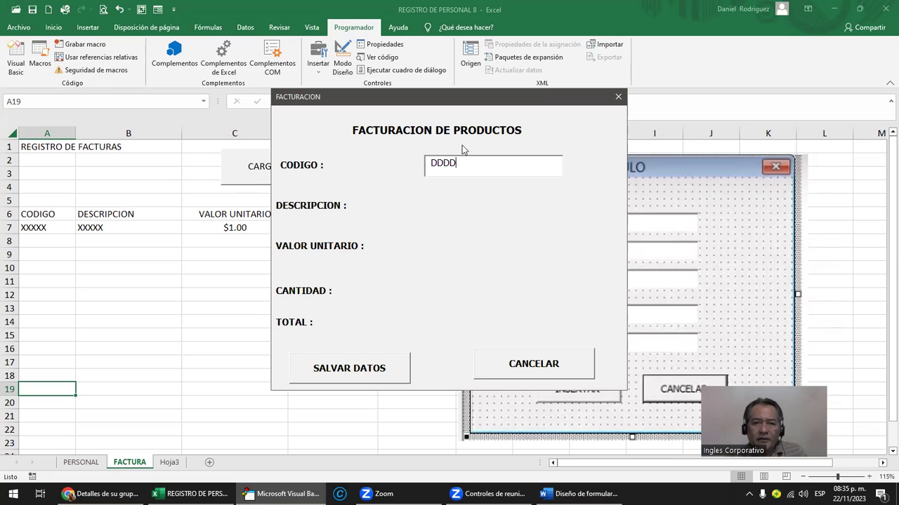
click(617, 97)
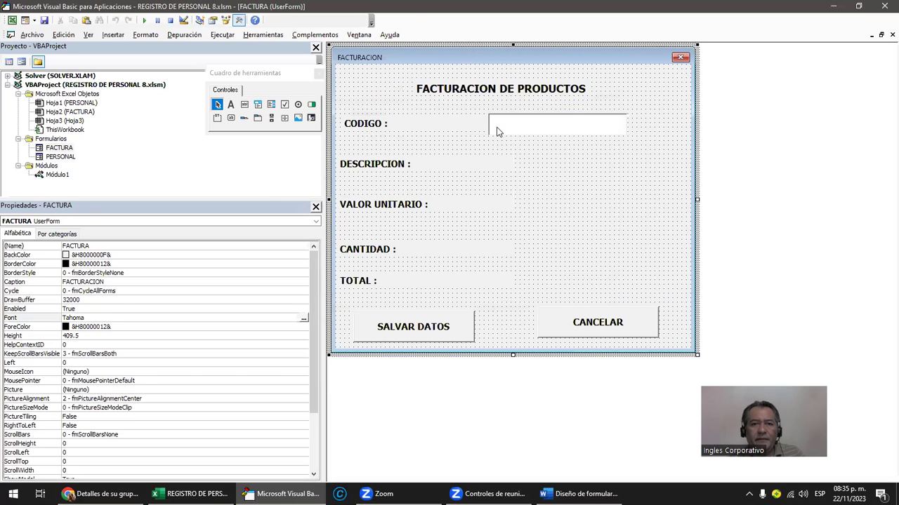
- Paste a copy of the CODIGO text box and position it beside the DESCRIPCION label
click(498, 125)
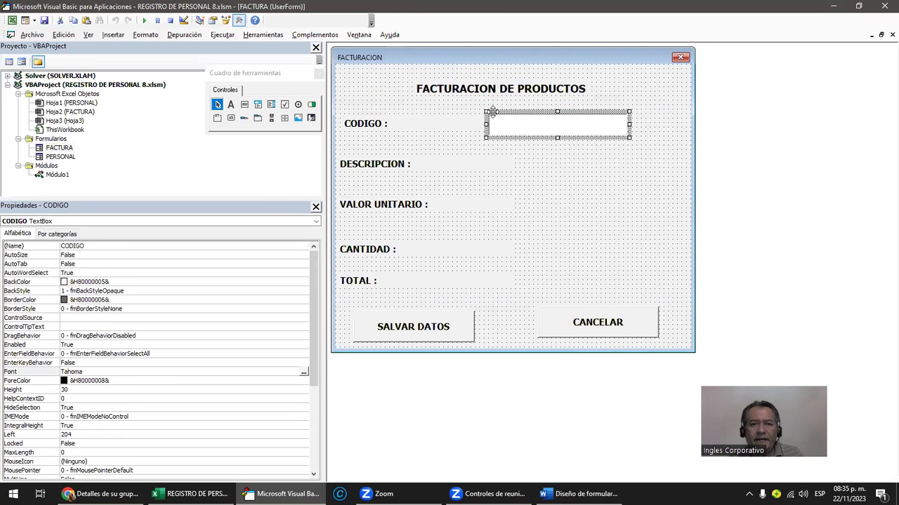
click(507, 170)
click(564, 192)
key(ctrl+v)
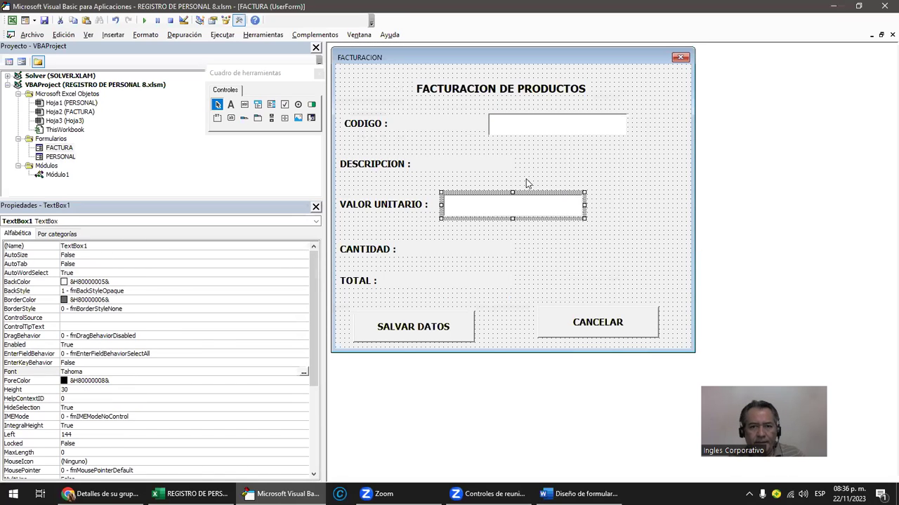
drag(524, 191, 569, 156)
drag(574, 157, 573, 155)
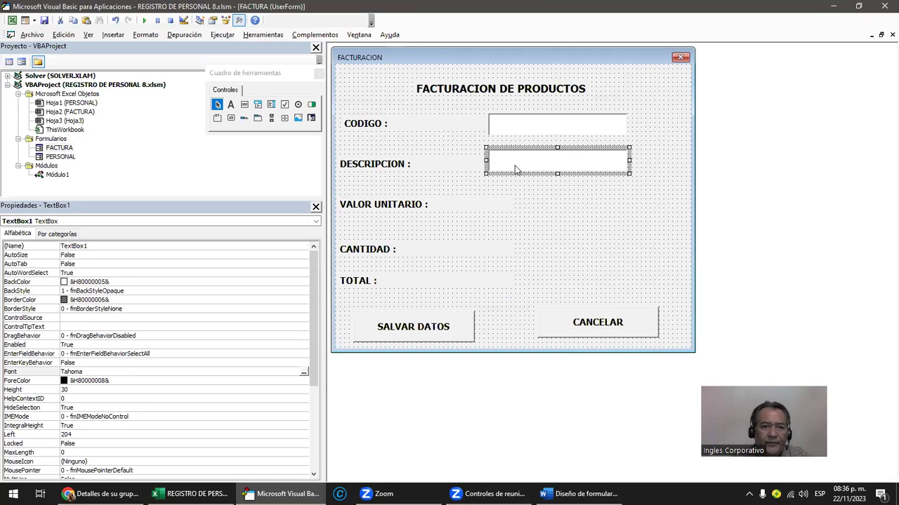
click(97, 245)
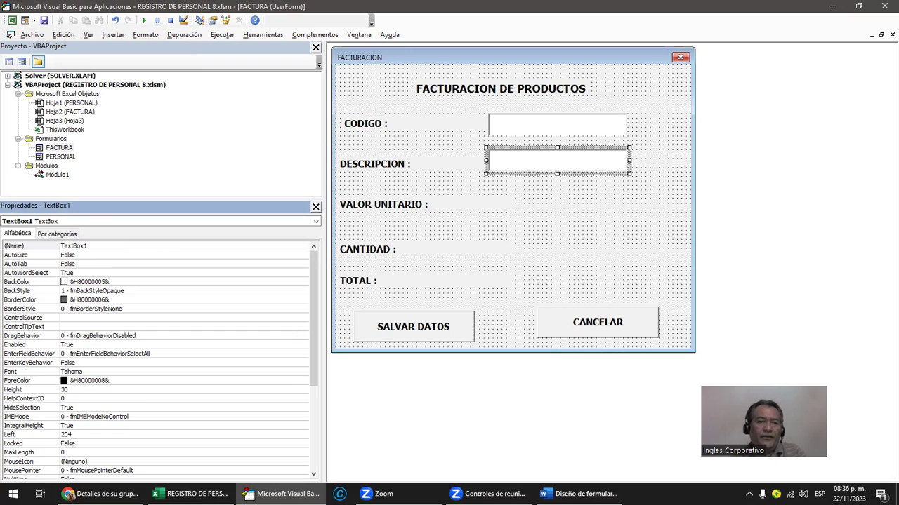
- Name the box DESCRIPCION, then add a VUNITARIO text box beside VALOR UNITARIO
key(BackSpace)
key(BackSpace)
key(BackSpace)
text(DESCRIPCION)
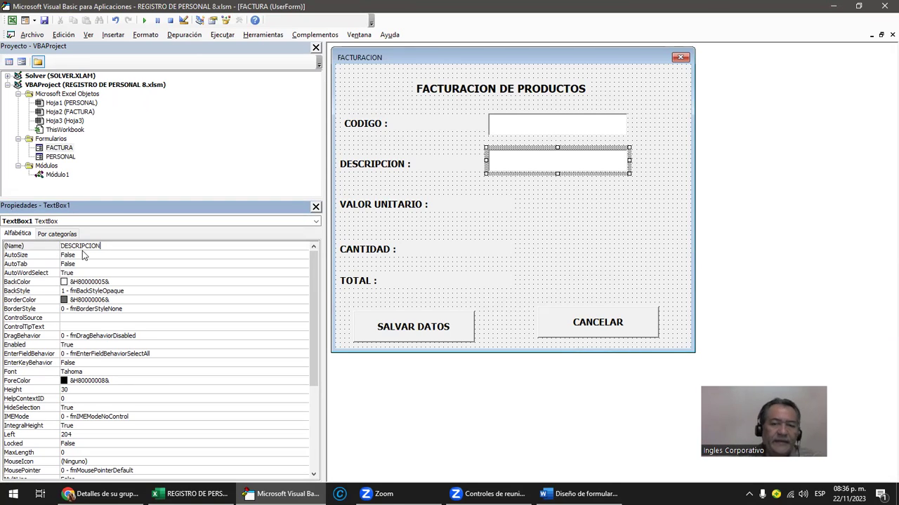
key(Return)
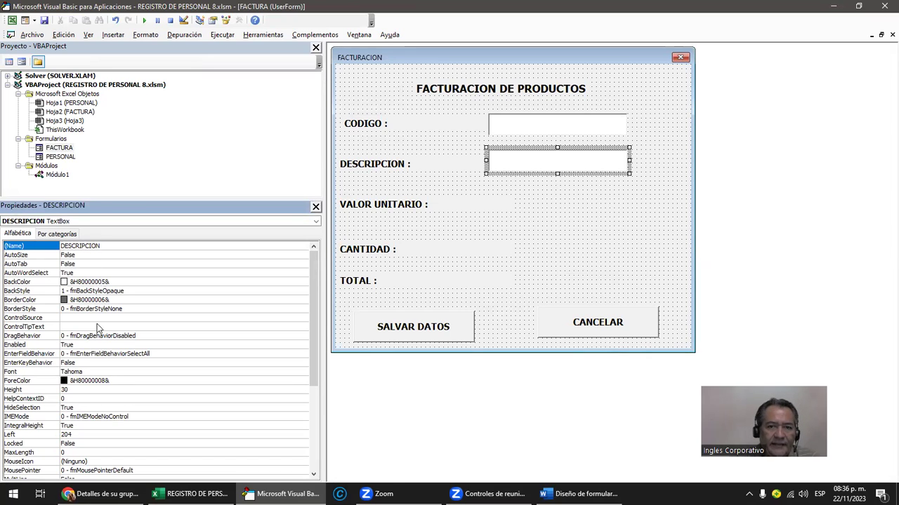
click(509, 202)
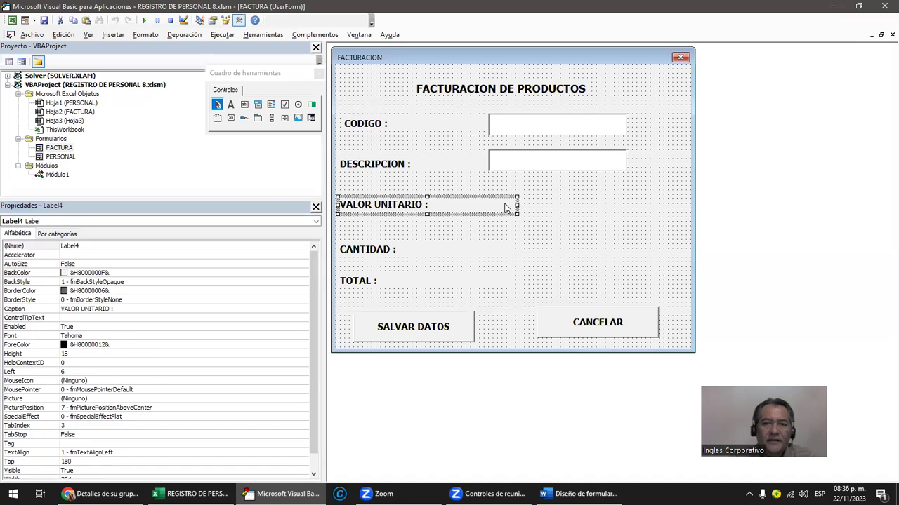
click(244, 104)
drag(441, 193, 584, 218)
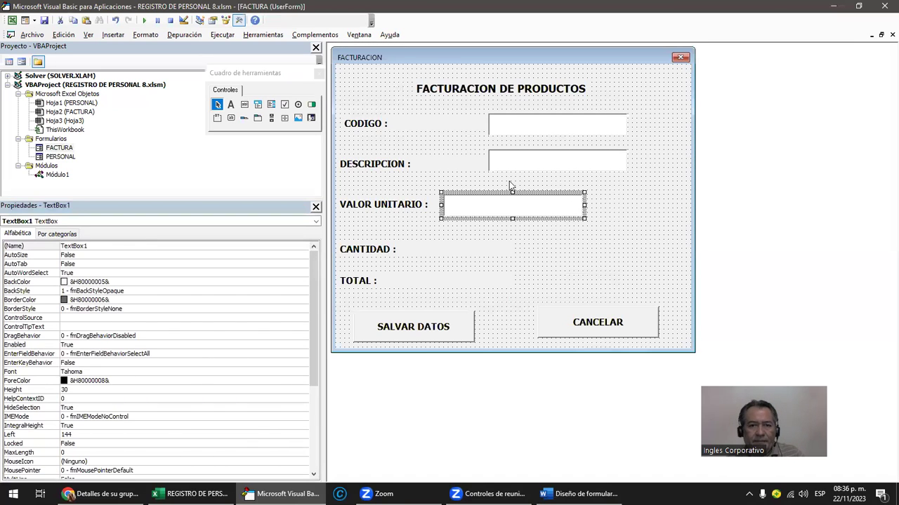
drag(478, 200, 521, 198)
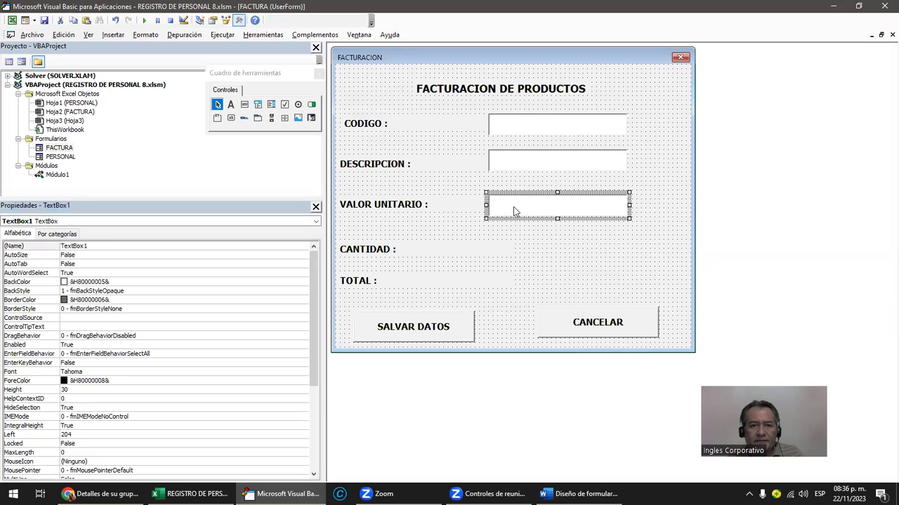
click(90, 246)
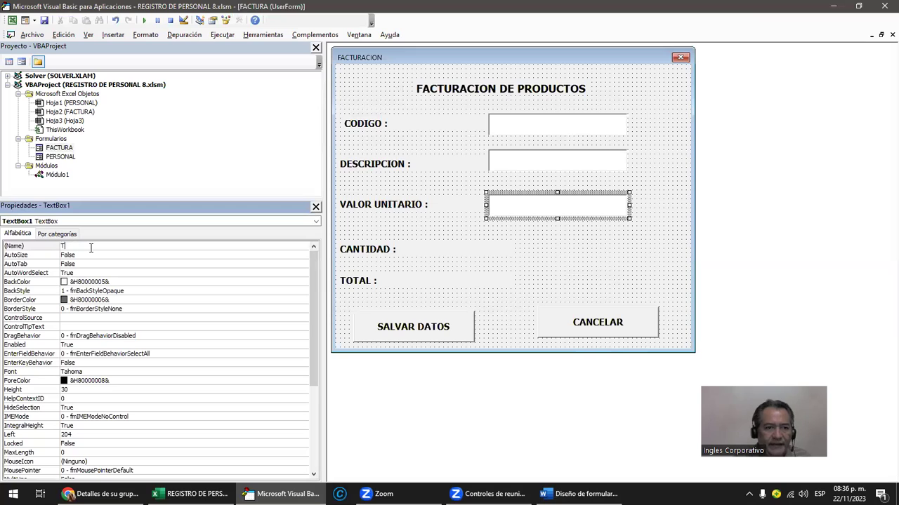
text(VUNITARIO)
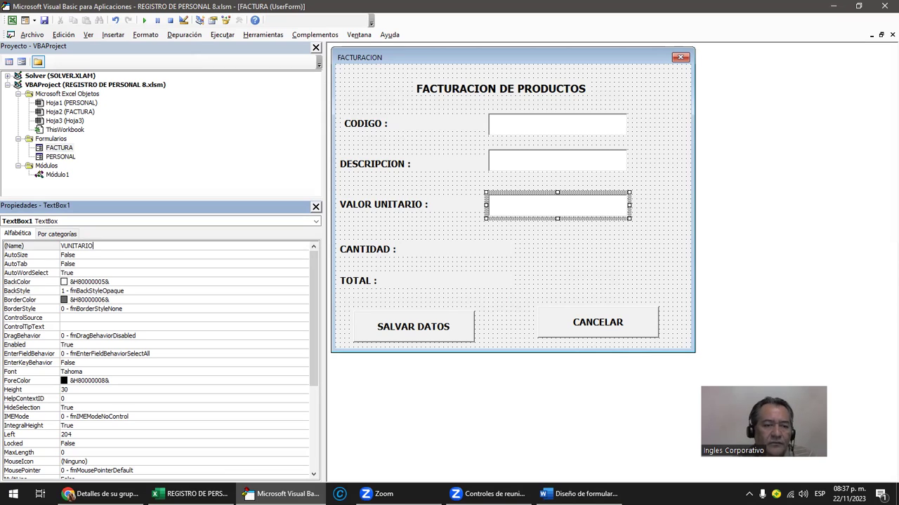
key(Return)
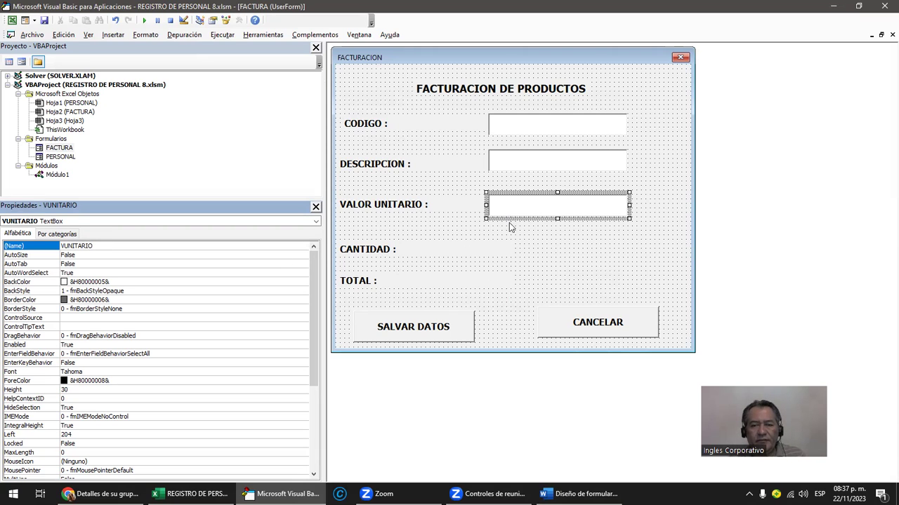
- Paste another text box and move it beside the CANTIDAD label
click(519, 272)
key(ctrl+v)
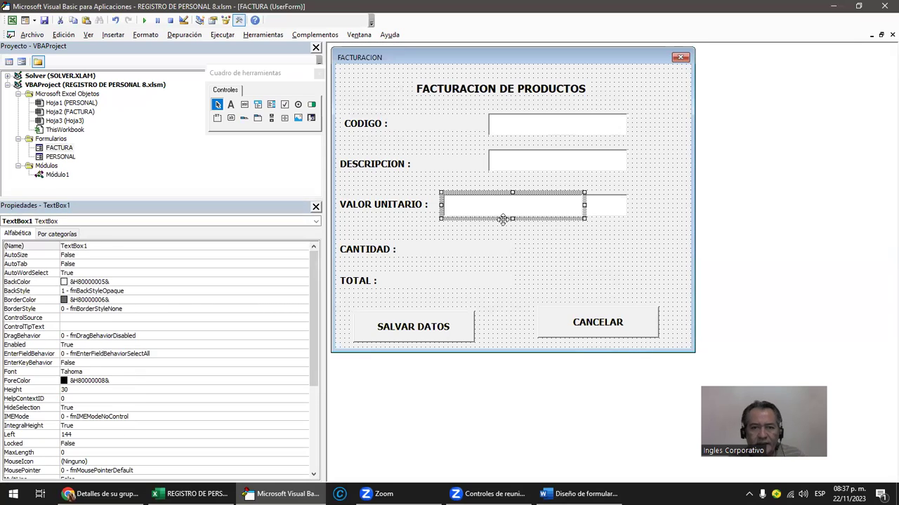
mouse_move(498, 217)
mouse_down()
mouse_move(540, 252)
mouse_move(528, 241)
mouse_up()
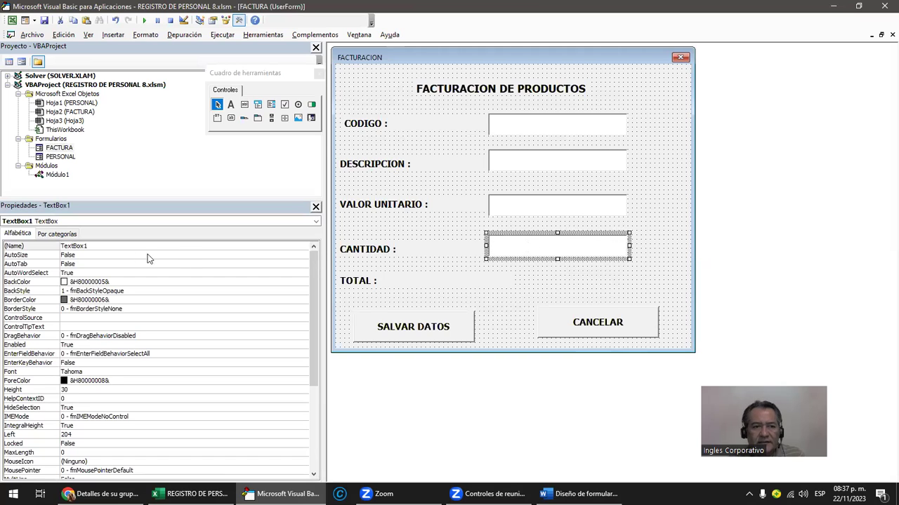
- Rename the text box beside CANTIDAD to CANTIDAD
double_click(90, 245)
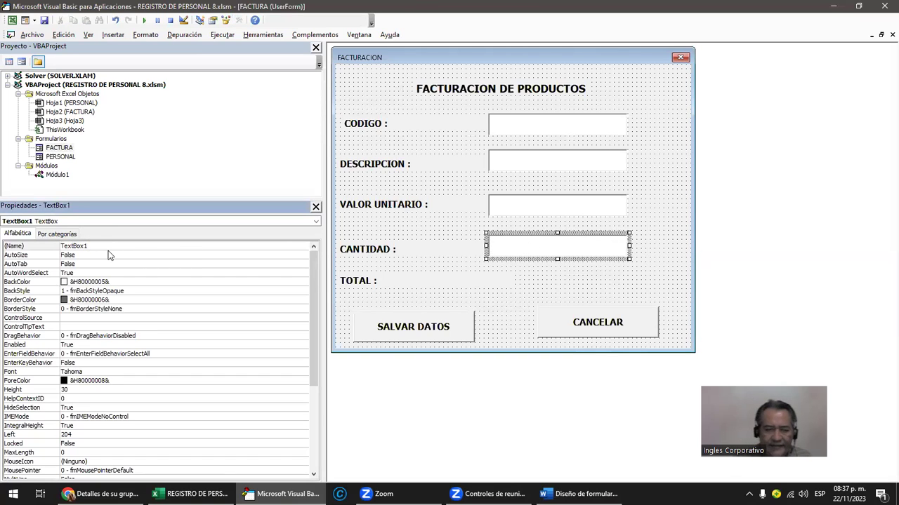
key(BackSpace)
text(CANTIDAD)
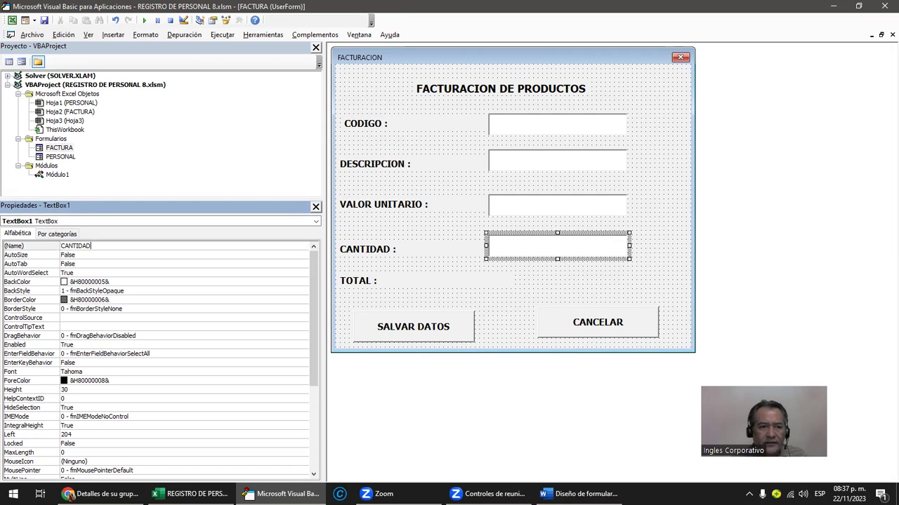
key(Return)
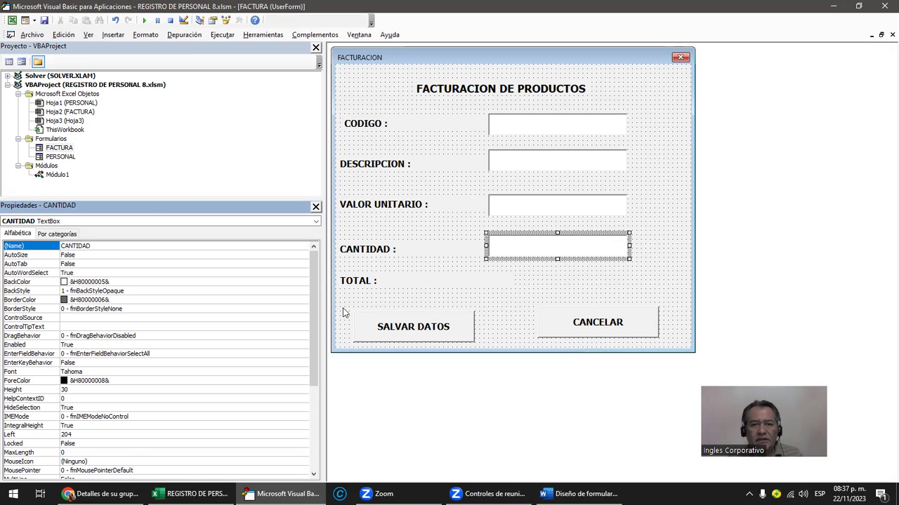
- Add a text box beside the TOTAL label and name it TOTAL
click(494, 280)
click(535, 277)
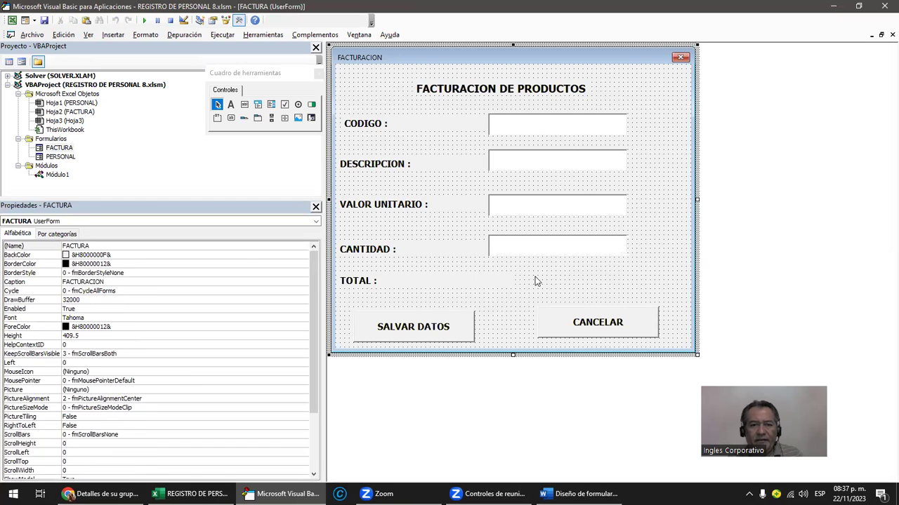
key(Tab)
drag(480, 218, 526, 300)
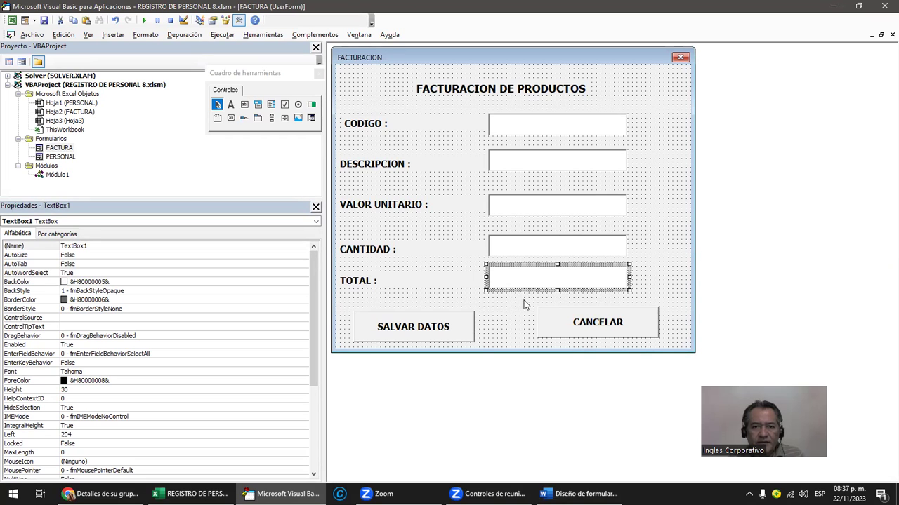
click(102, 246)
key(BackSpace)
key(BackSpace)
key(BackSpace)
text(TOTAL)
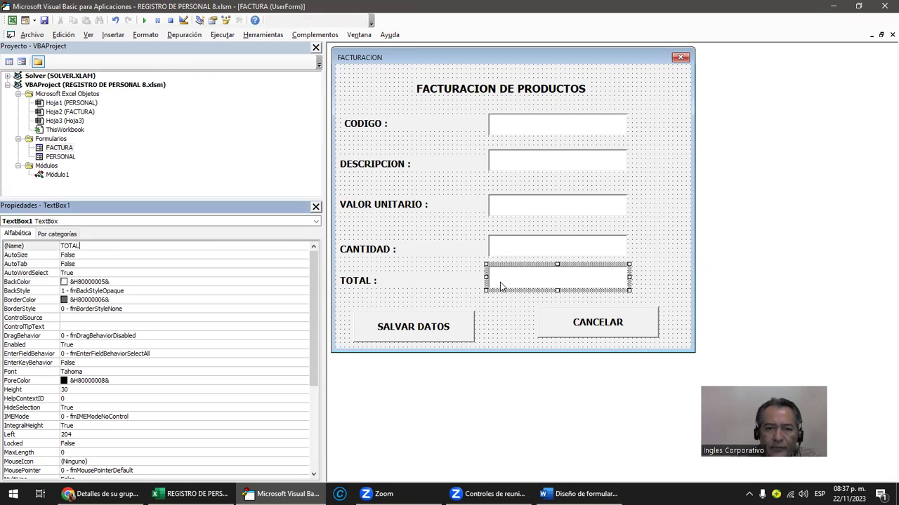
click(506, 312)
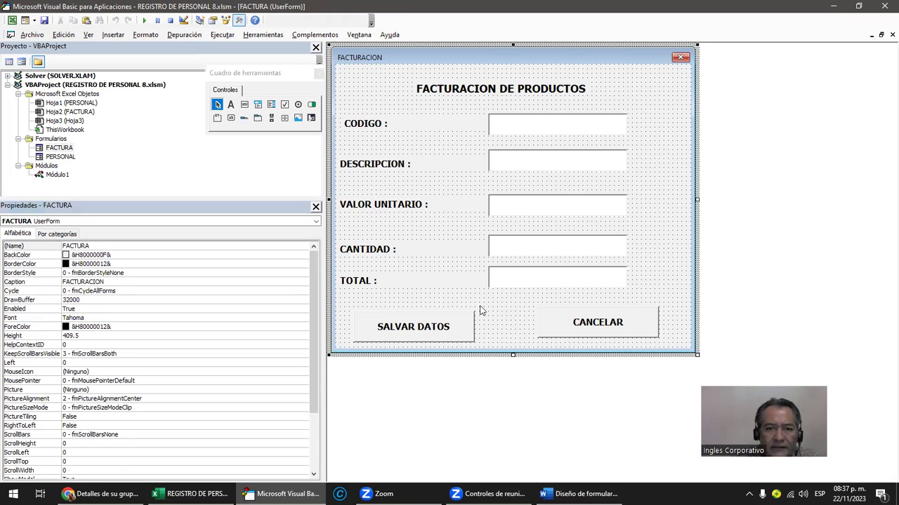
- Check the TOTAL box and form's Enabled setting, then start a run, opening the Macros list
click(509, 284)
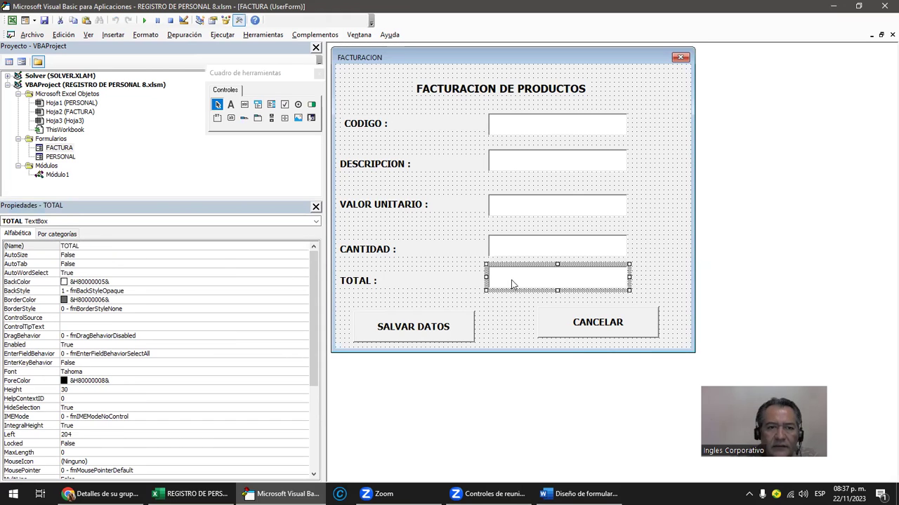
click(680, 273)
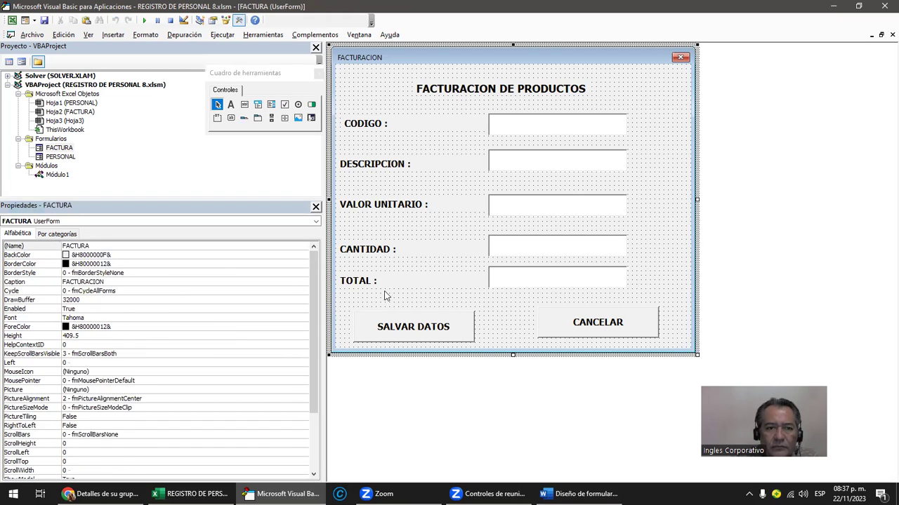
click(78, 311)
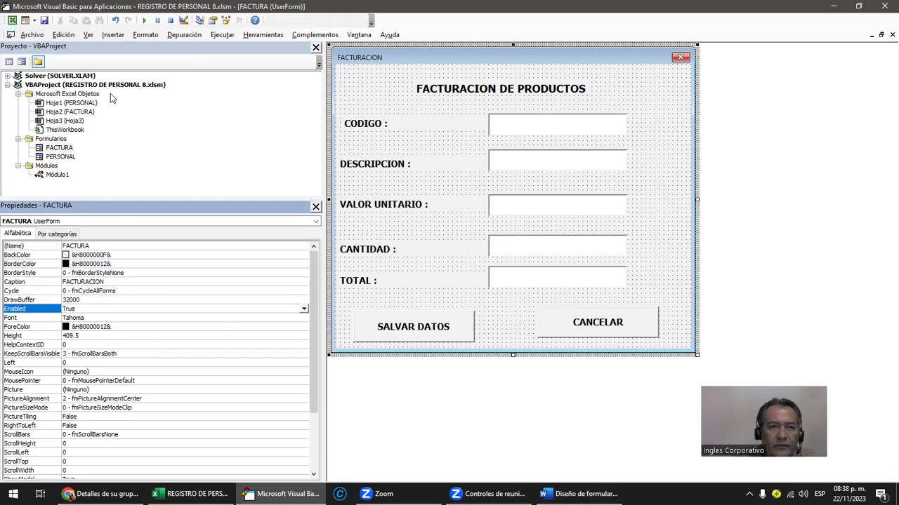
click(144, 20)
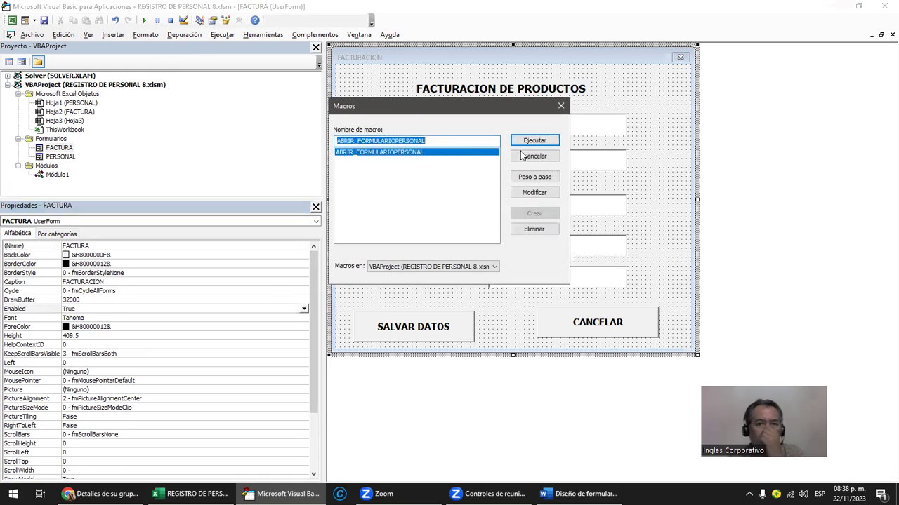
- Run the form and fill in AAA, AAA, 12 and 2
key(Escape)
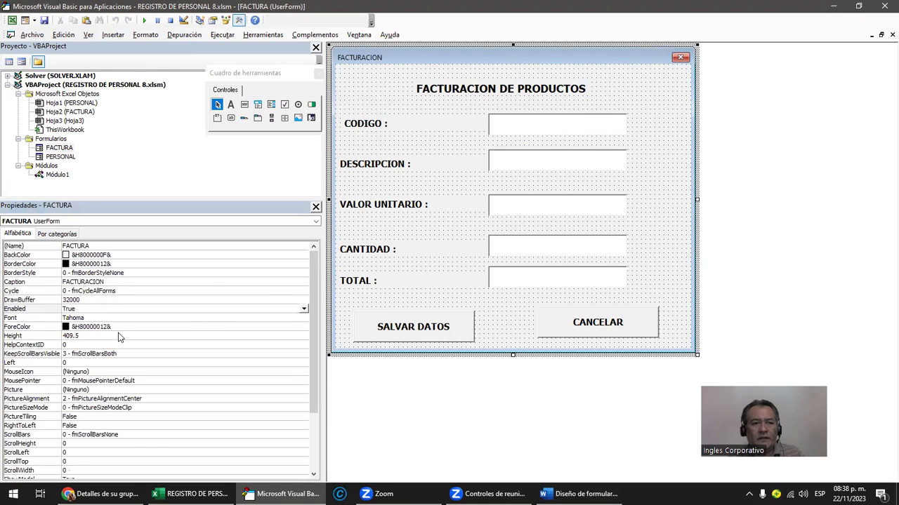
click(145, 20)
click(442, 164)
text(AAA)
click(452, 202)
text(AAA111)
key(BackSpace)
key(BackSpace)
key(BackSpace)
text(12)
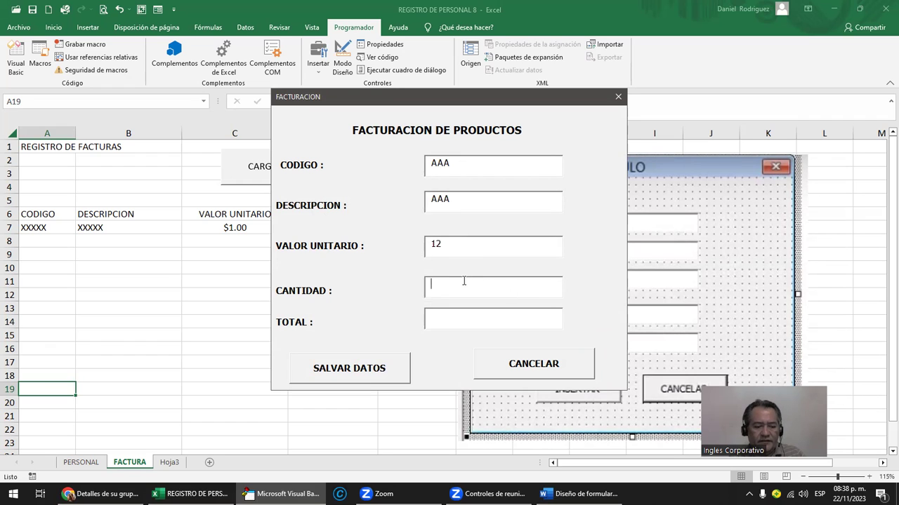
click(464, 281)
text(2)
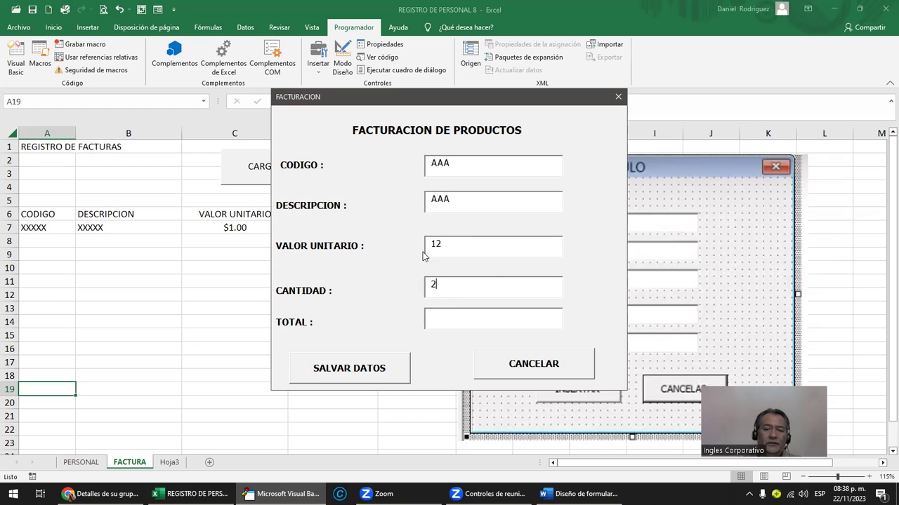
- Type values into TOTAL, ending with 23232, showing it still accepts input
drag(424, 246, 446, 243)
click(433, 287)
click(435, 323)
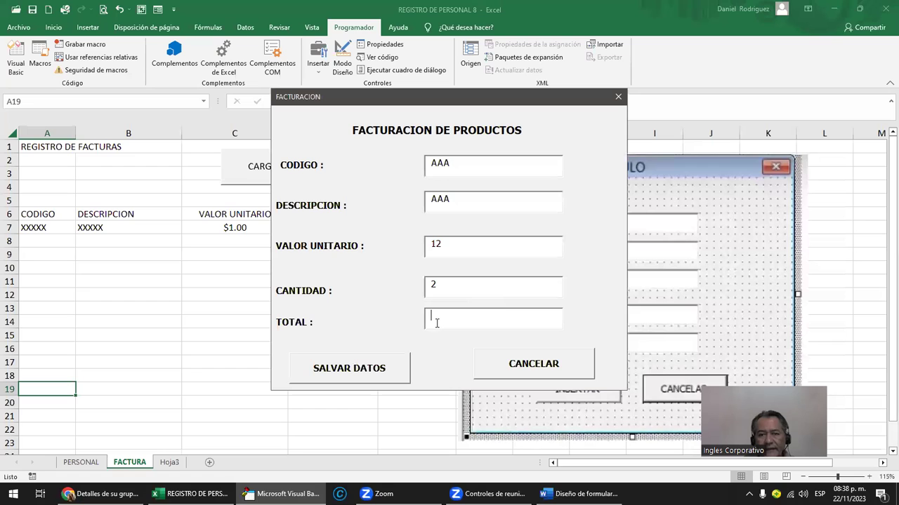
text(24)
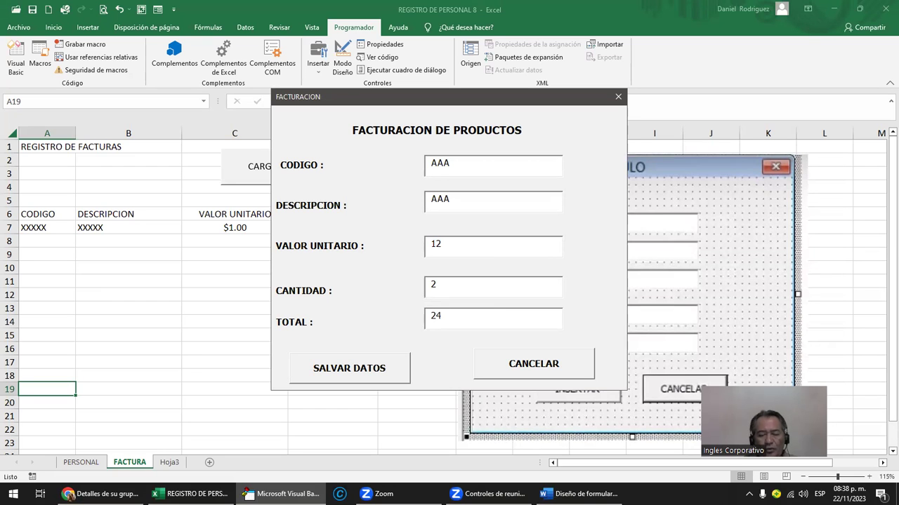
key(BackSpace)
key(BackSpace)
text(24)
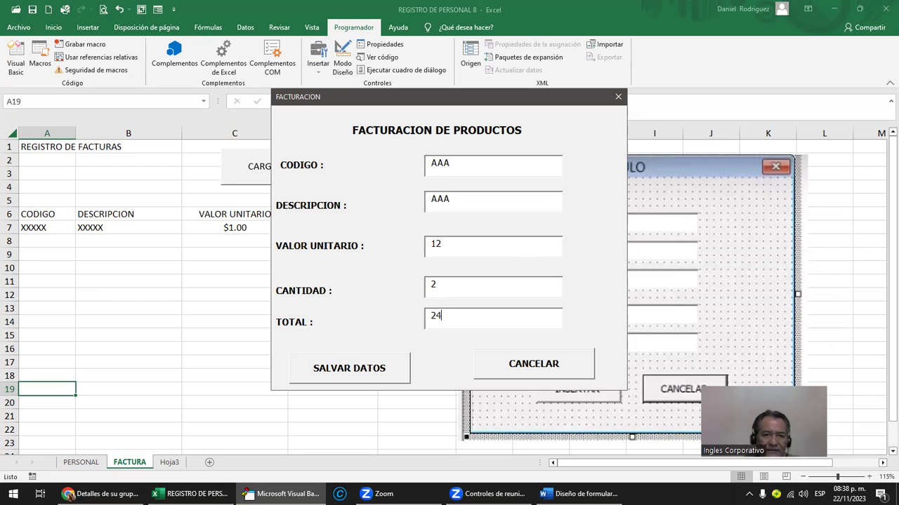
key(BackSpace)
key(BackSpace)
text(24)
key(BackSpace)
key(BackSpace)
text(23232)
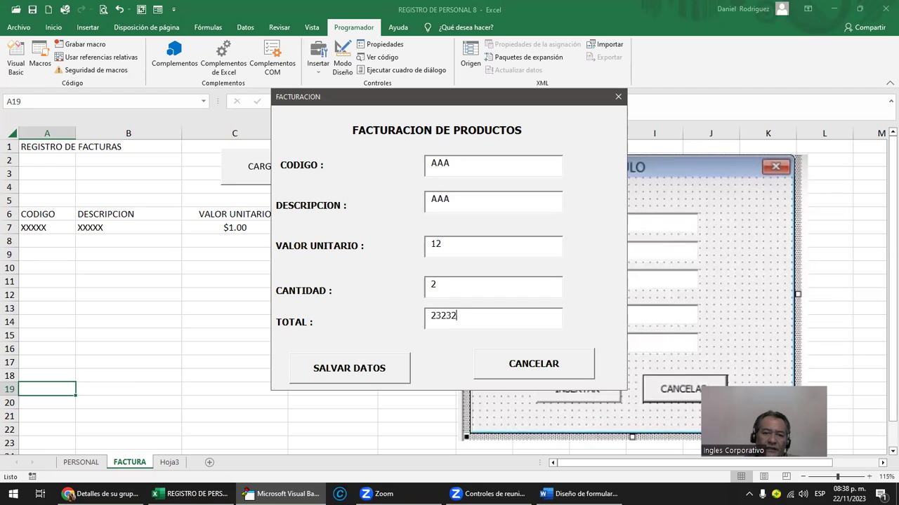
key(BackSpace)
key(BackSpace)
key(BackSpace)
key(BackSpace)
key(BackSpace)
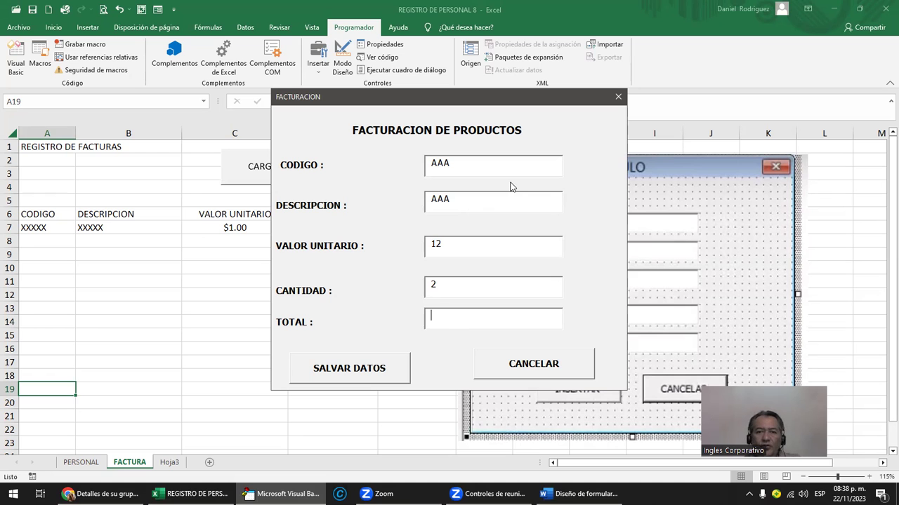
- Close the test run and set the TOTAL text box's Enabled property to False
click(618, 96)
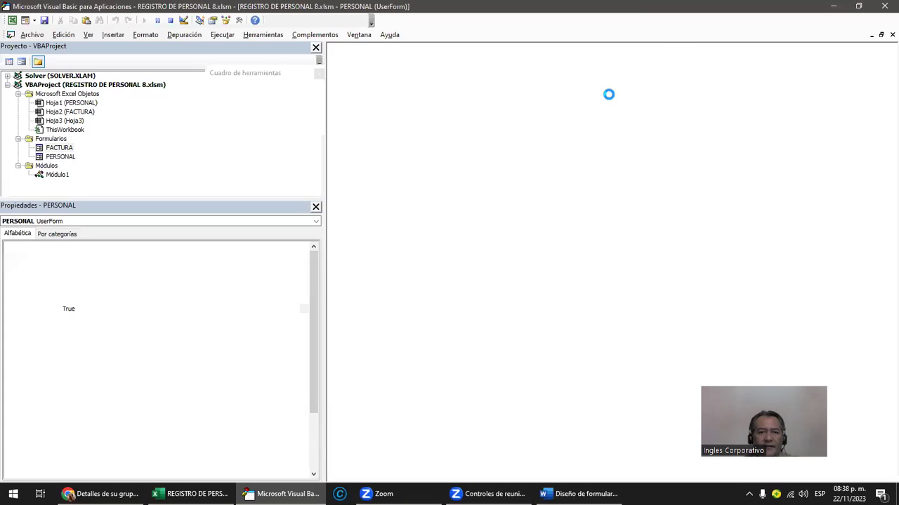
click(512, 277)
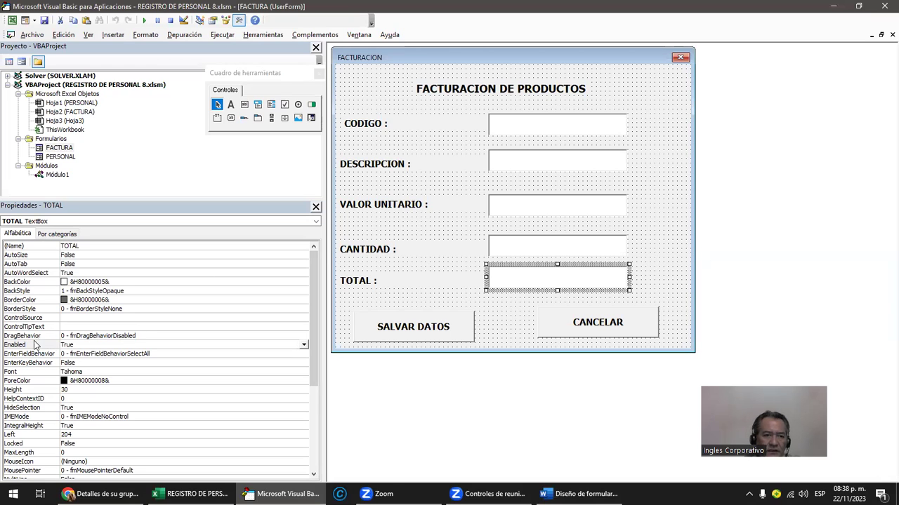
click(83, 346)
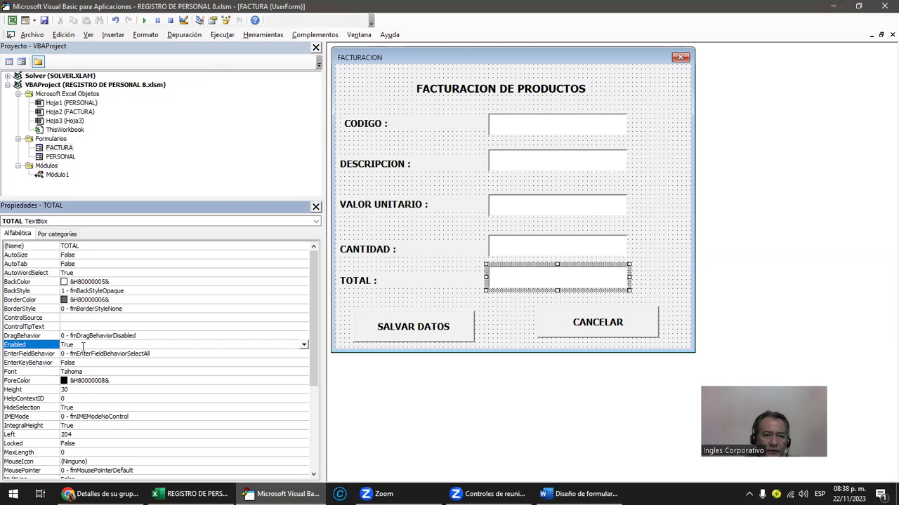
click(304, 345)
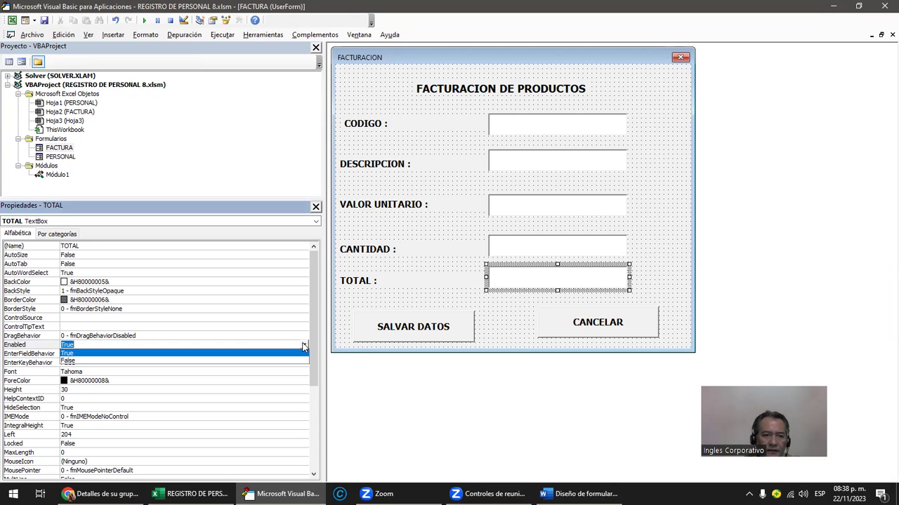
click(74, 362)
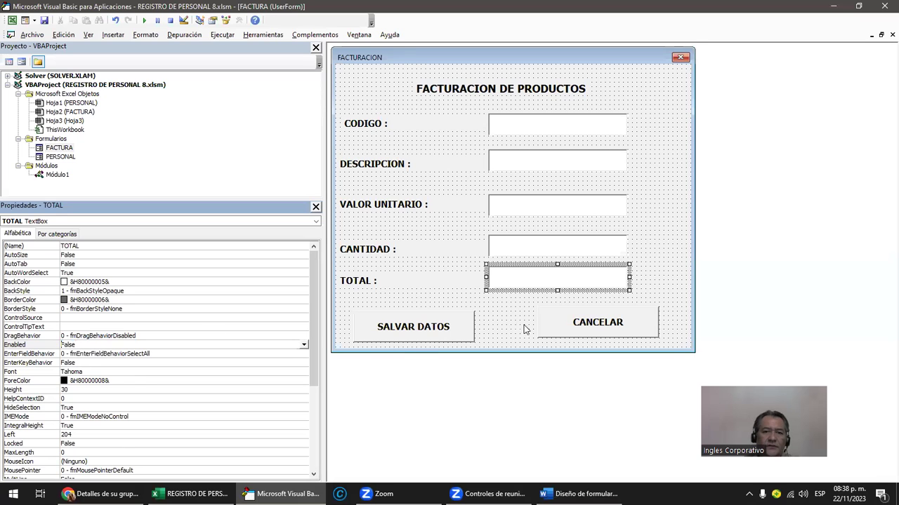
click(490, 327)
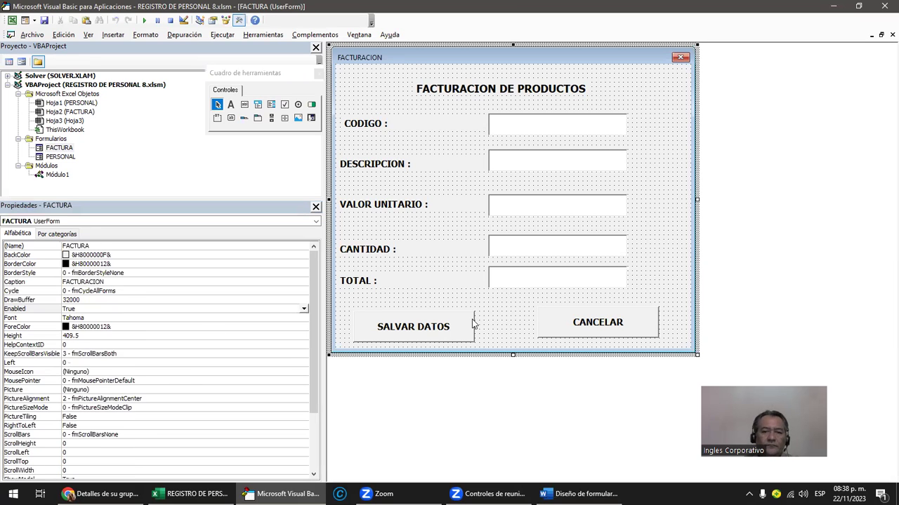
- Run the form, enter AA, AAA, 1 and 5, and tab through fields skipping TOTAL
click(144, 20)
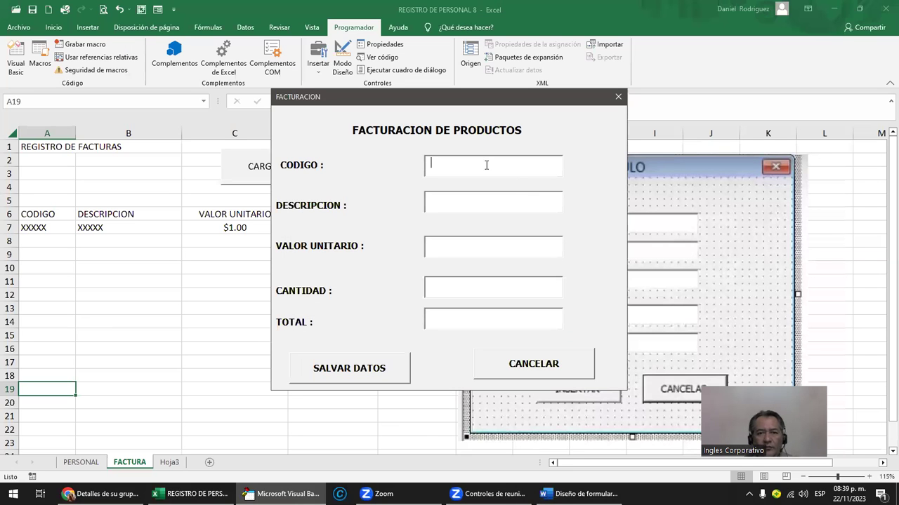
text(AA)
click(447, 201)
text(AAA)
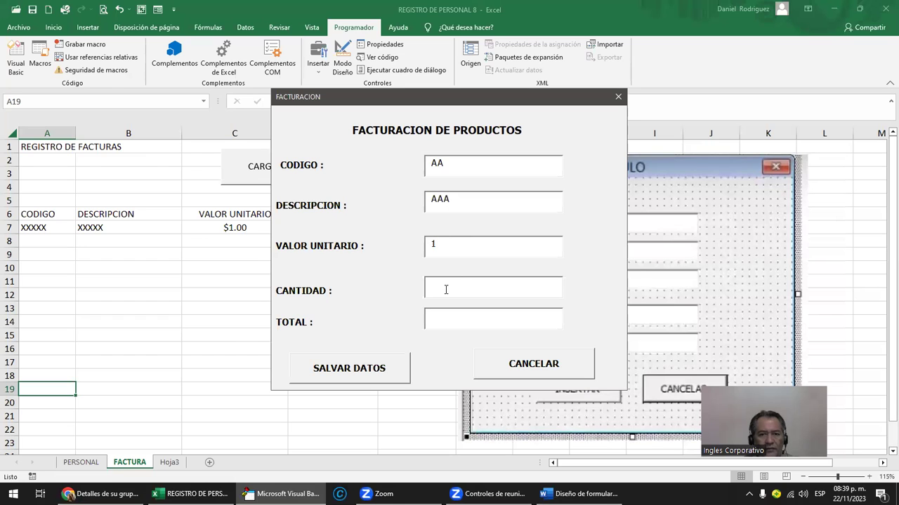
text(5)
key(Tab)
key(Tab)
key(Tab)
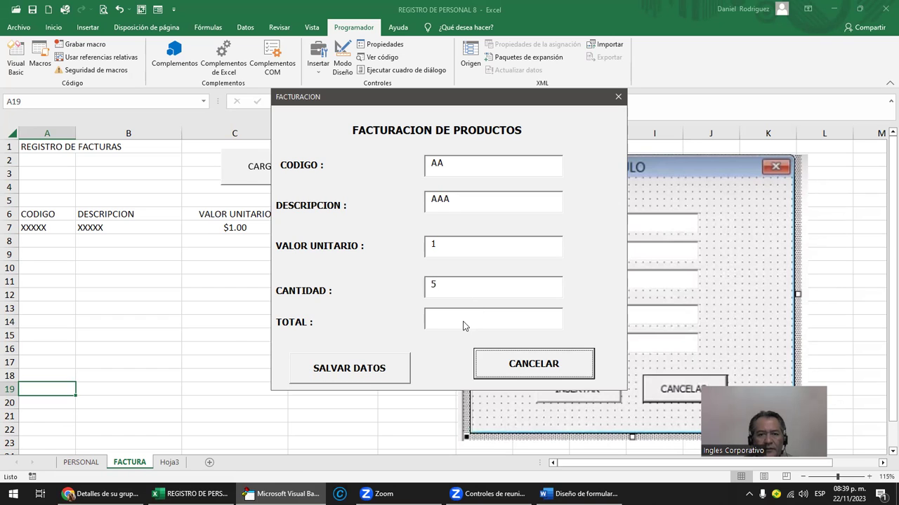
key(Tab)
key(Tab)
key(Tab)
key(Tab)
key(Tab)
key(Tab)
key(Tab)
key(Tab)
key(Tab)
key(Tab)
key(Tab)
key(Tab)
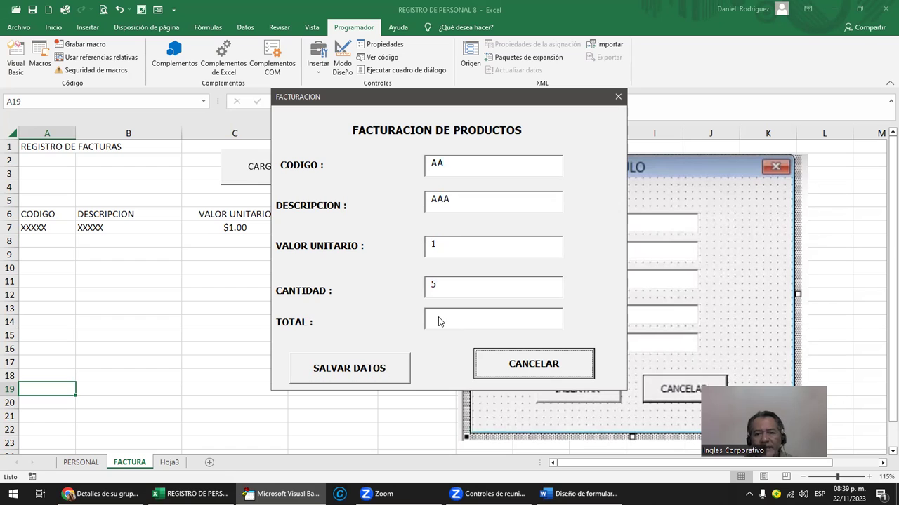
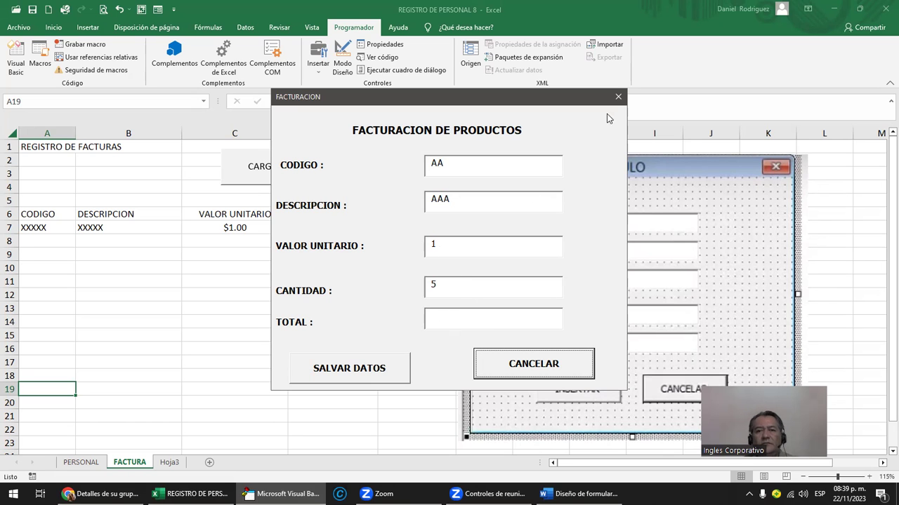
- Close the running FACTURACION form and select its TOTAL, CANTIDAD, VALOR UNITARIO, DESCRIPCION and CODIGO textboxes
click(618, 96)
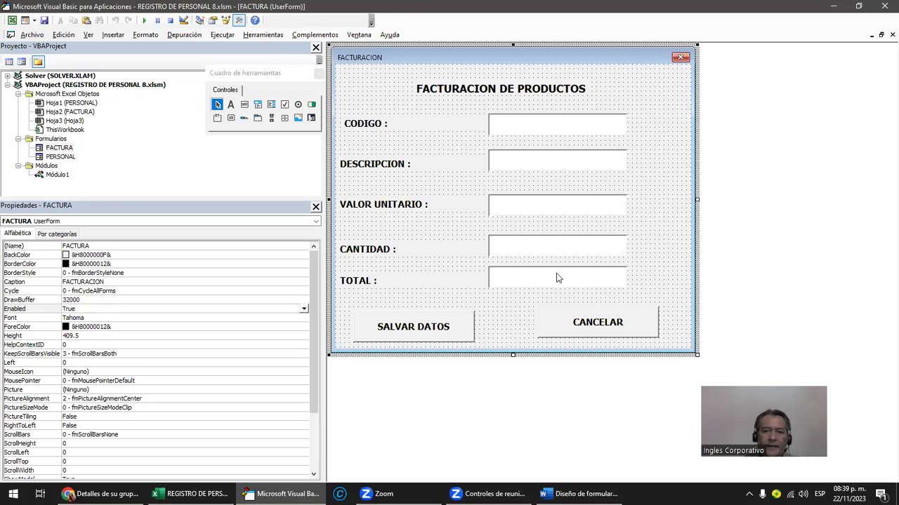
click(522, 279)
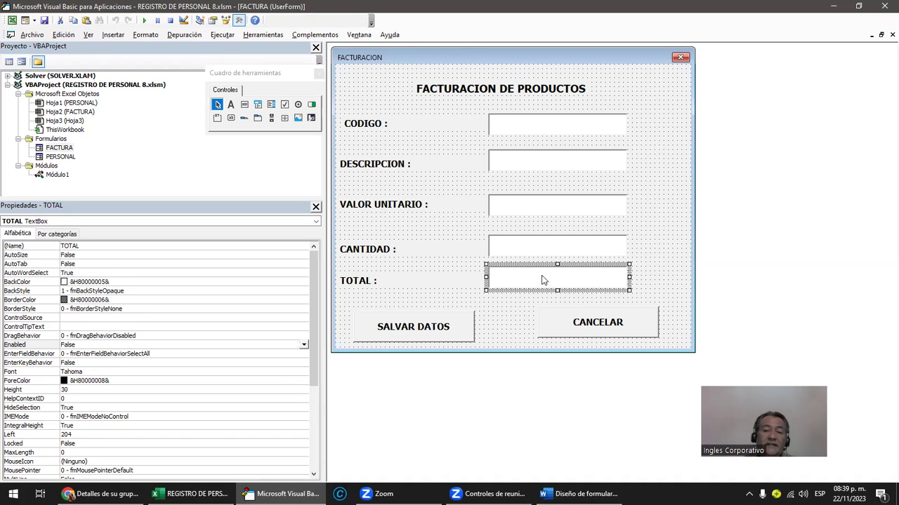
click(525, 247)
click(530, 203)
click(518, 165)
click(515, 121)
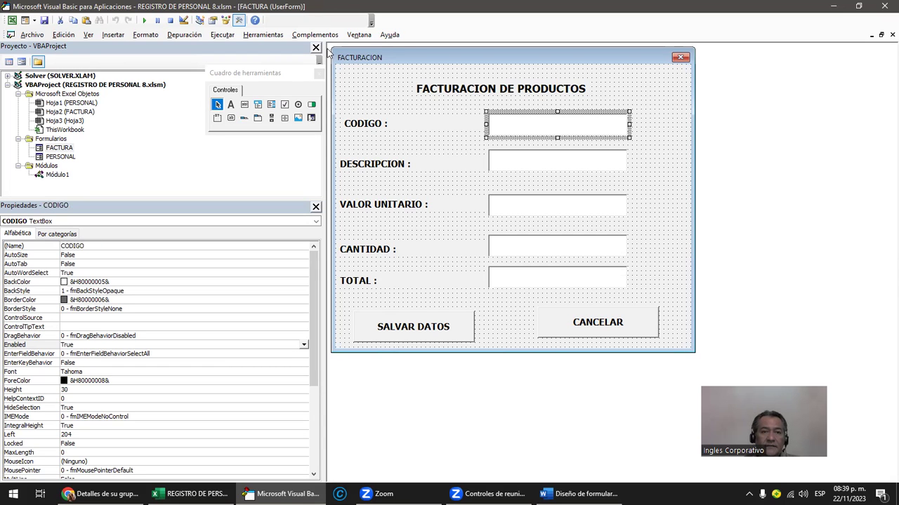
- Delete the old CALCULO form picture from the FACTURA sheet
double_click(370, 10)
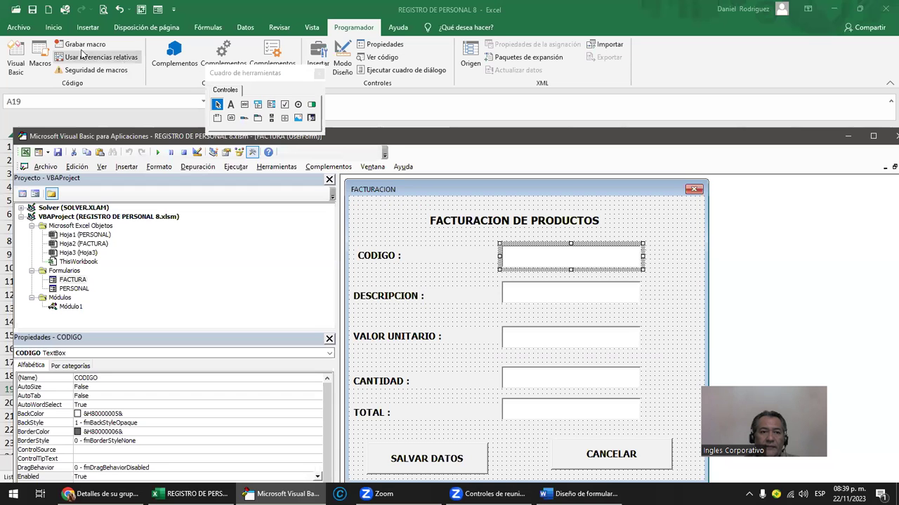
click(38, 10)
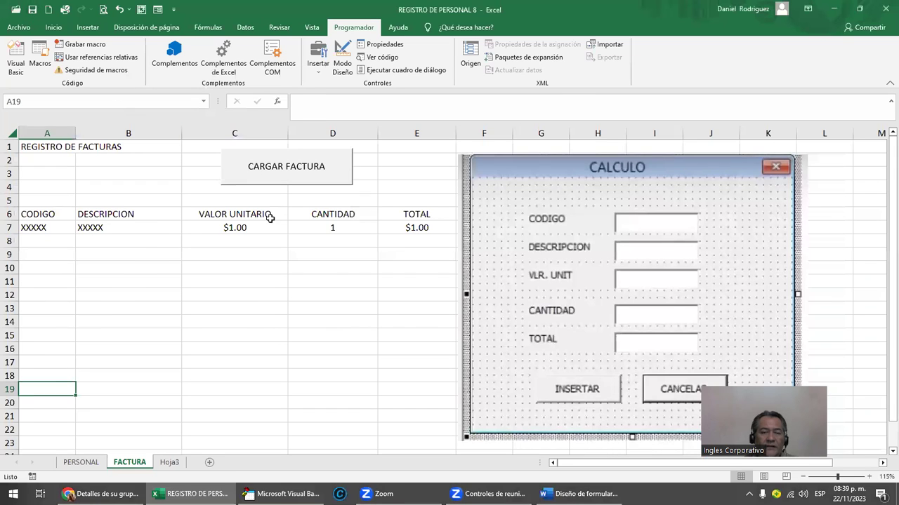
click(371, 305)
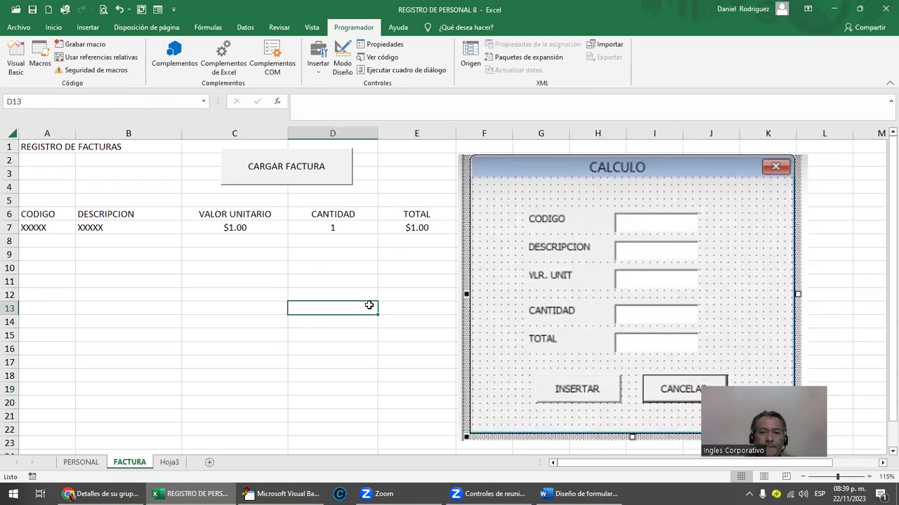
drag(586, 236, 564, 239)
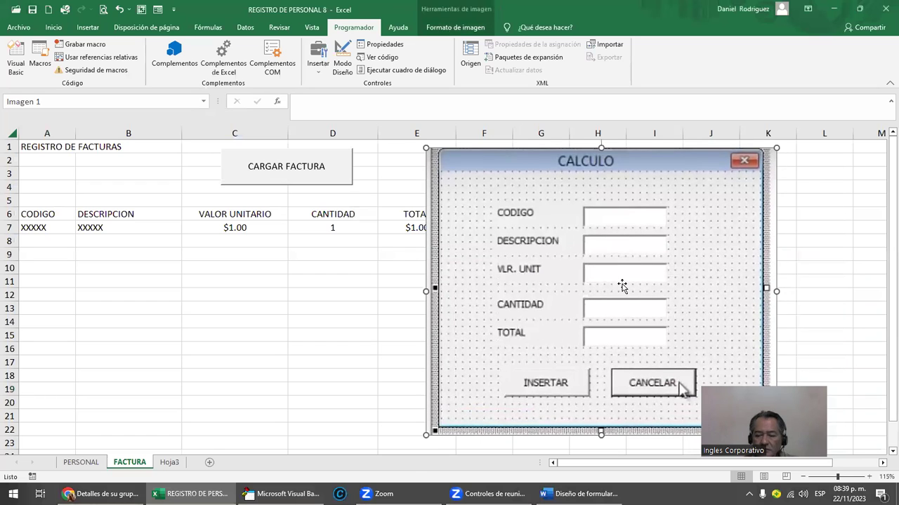
key(Delete)
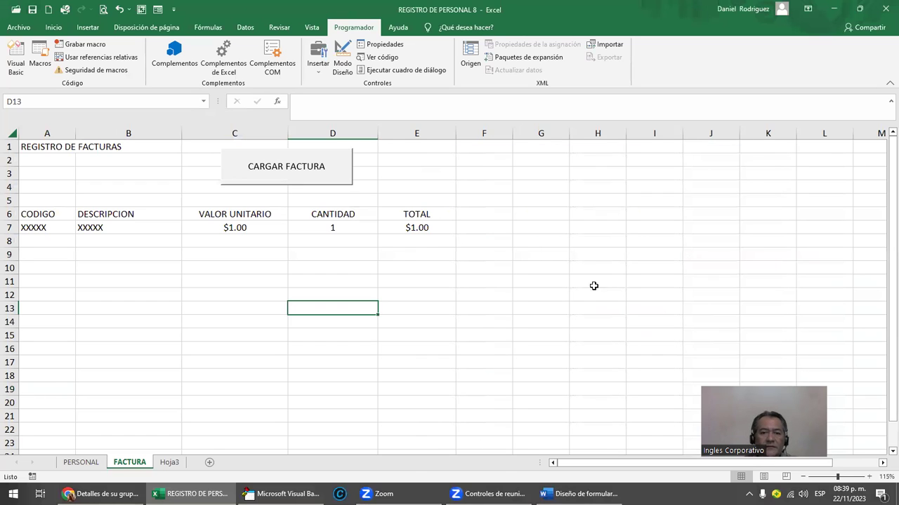
- Select the NOMBRE textbox's code lines in the PERSONAL form for copying
click(281, 495)
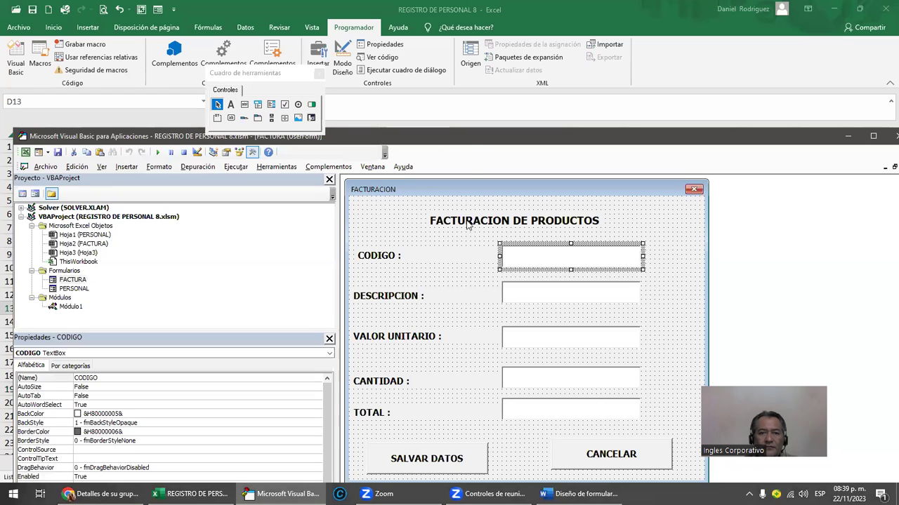
drag(470, 139, 481, 56)
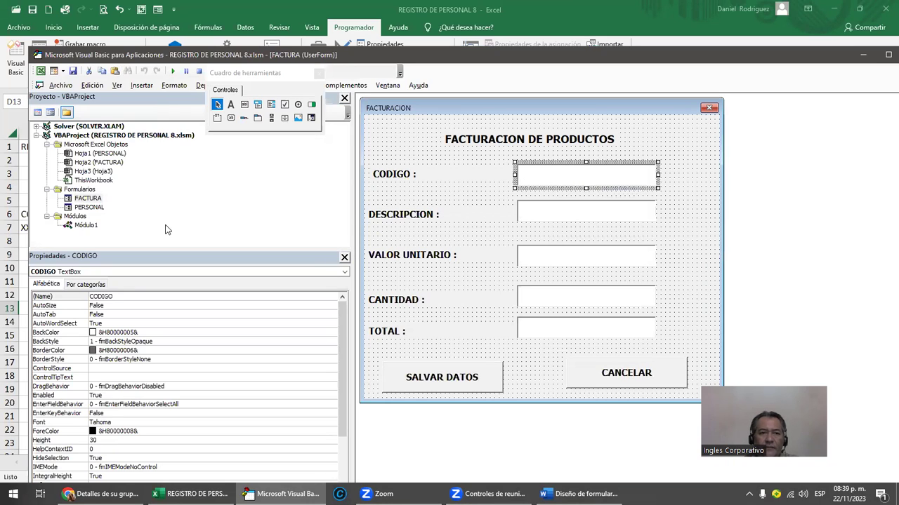
double_click(87, 208)
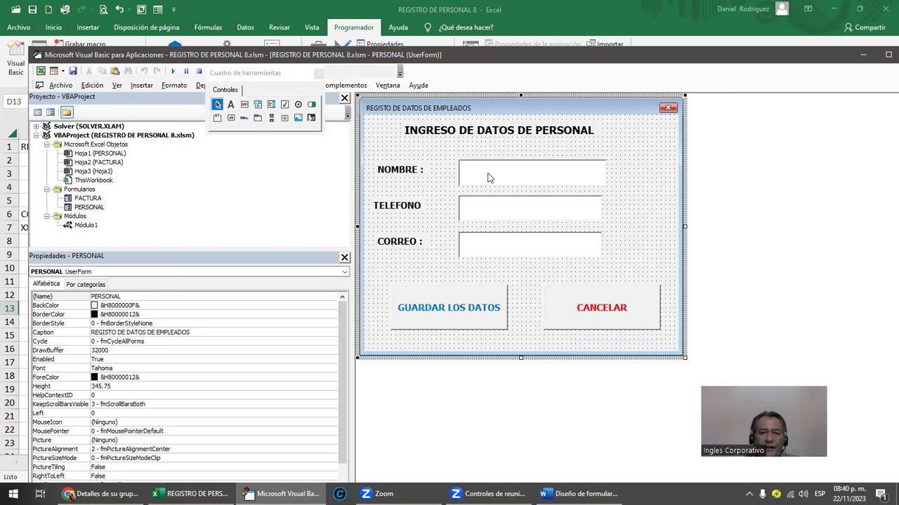
double_click(489, 177)
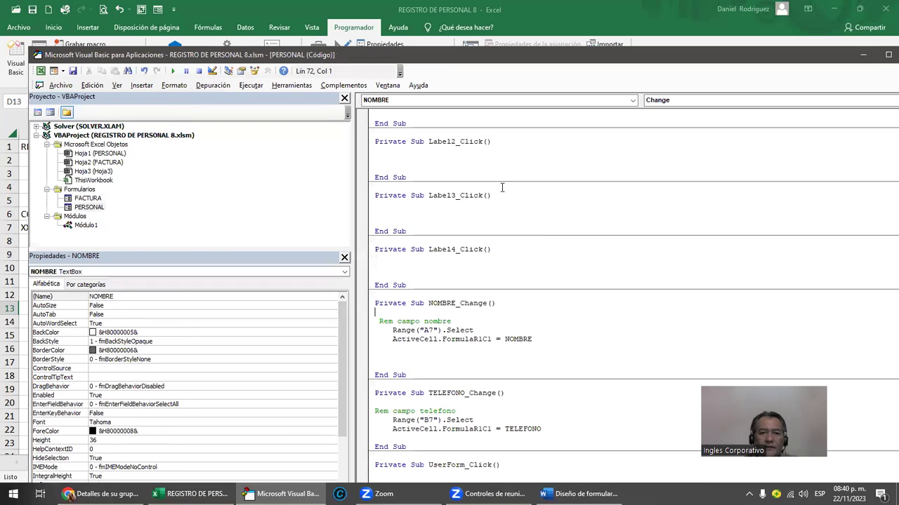
drag(374, 313, 539, 341)
key(ctrl+c)
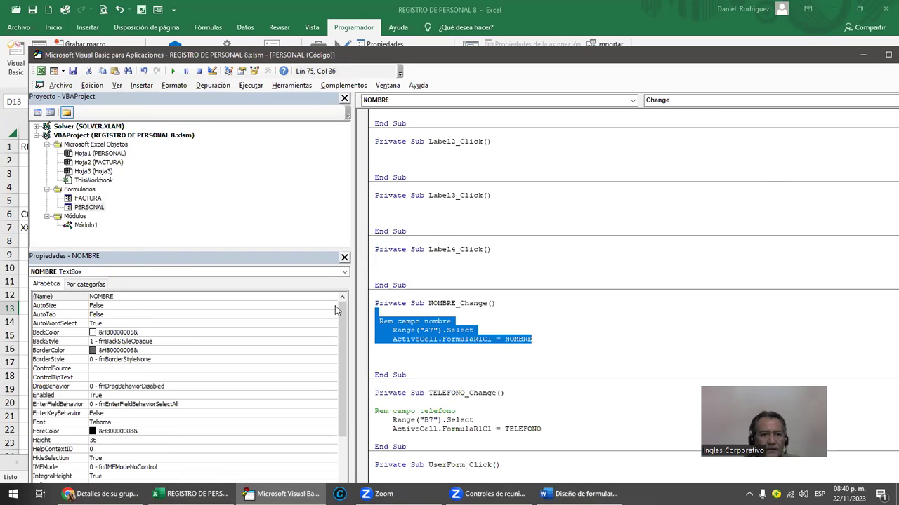
- Open the FACTURA form design and select its CODIGO textbox
double_click(84, 199)
click(434, 184)
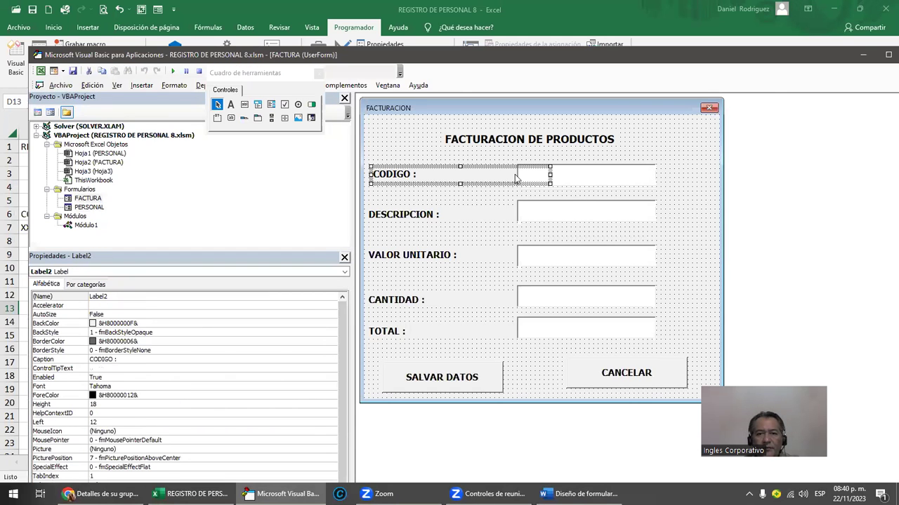
click(616, 178)
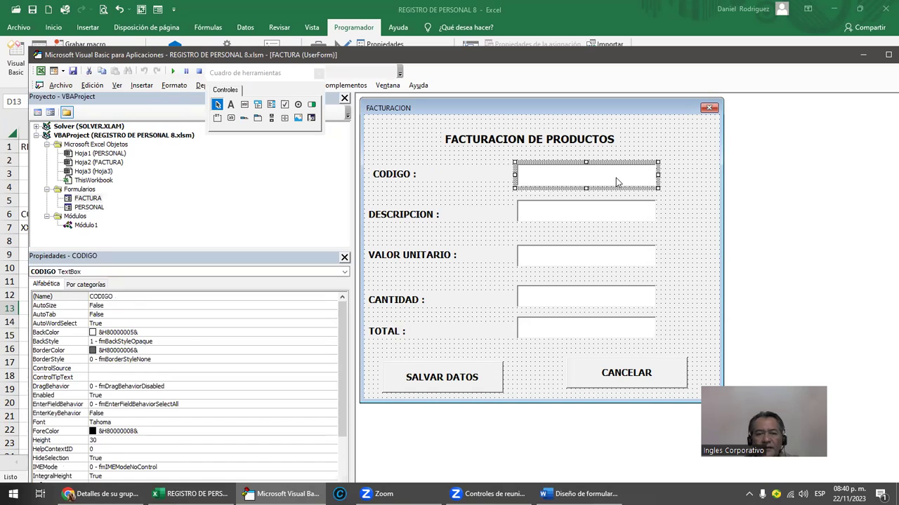
- Create CODIGO_Change, paste the NOMBRE code and change its Rem comment to CODIGO
double_click(581, 180)
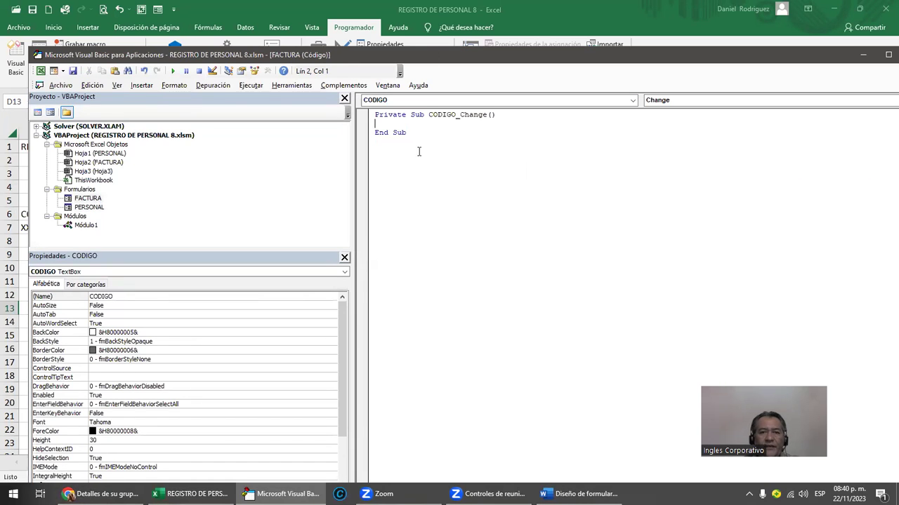
key(Return)
key(Return)
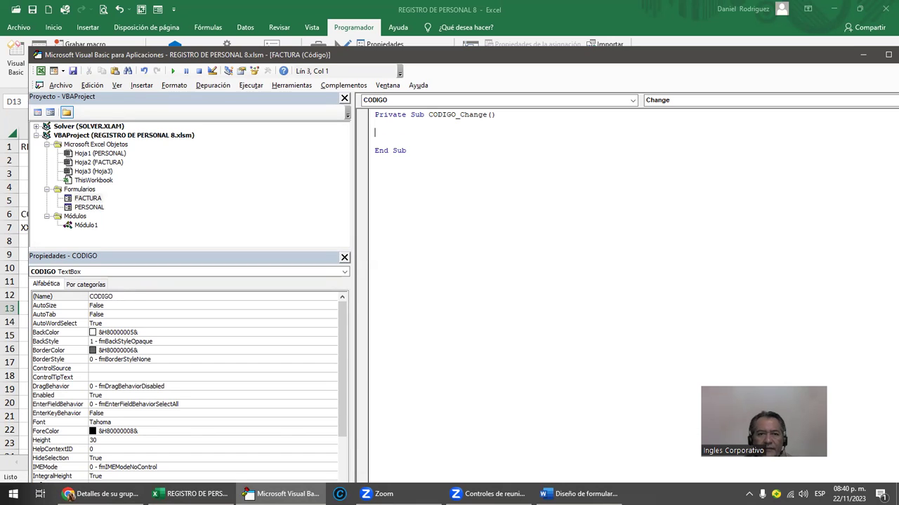
key(ctrl+v)
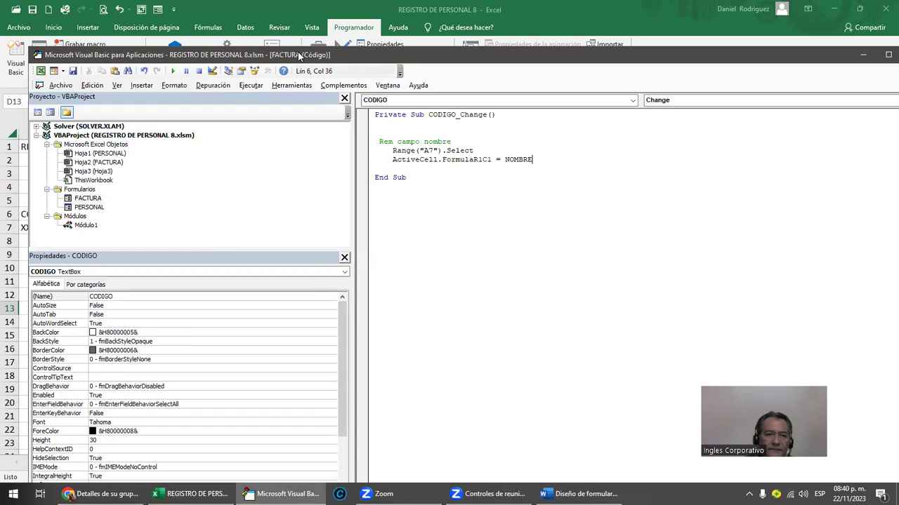
drag(298, 54, 285, 234)
click(410, 321)
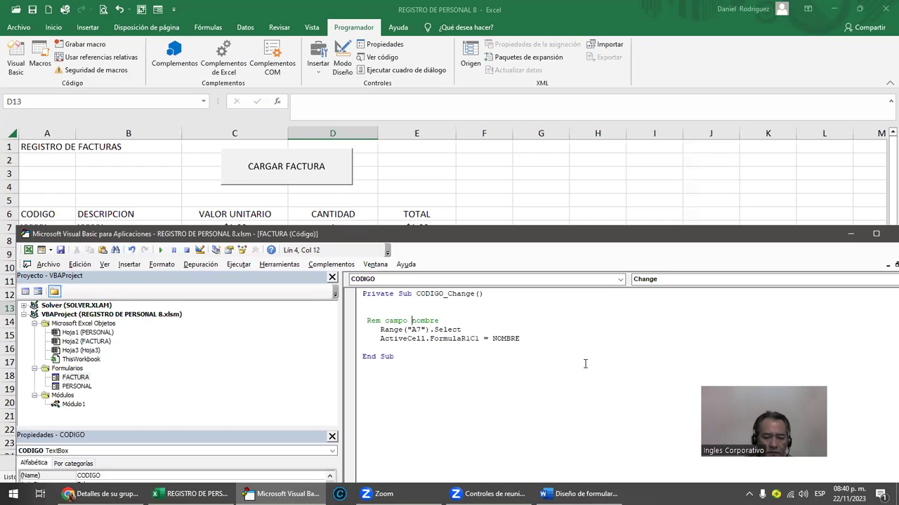
text(CODIGO)
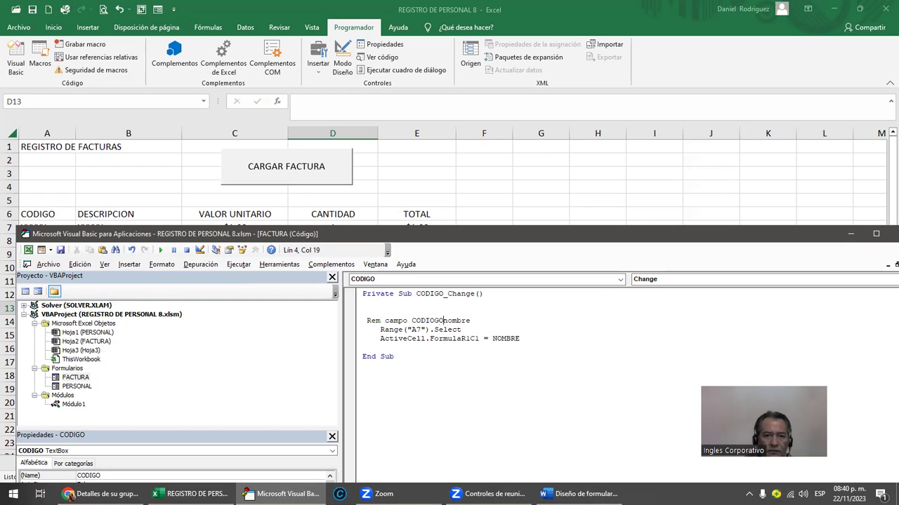
click(439, 321)
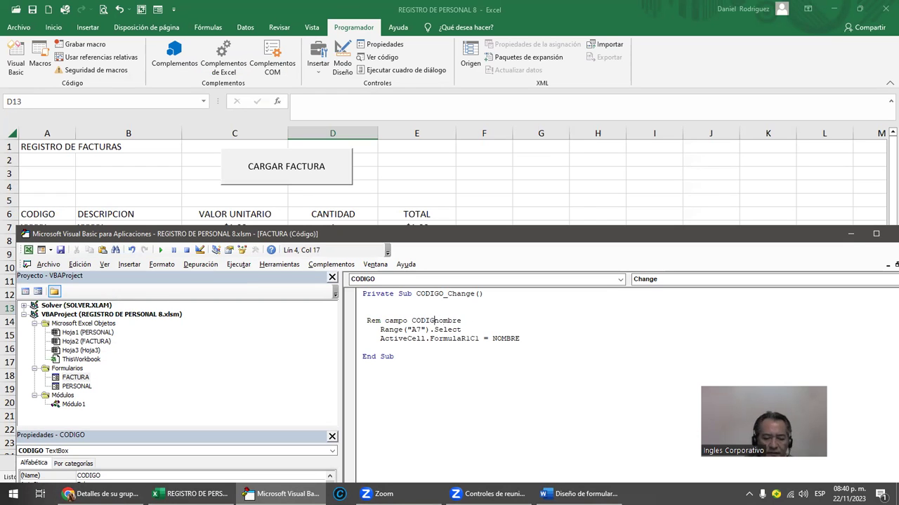
key(Delete)
key(Delete)
key(Delete)
key(Delete)
text(O)
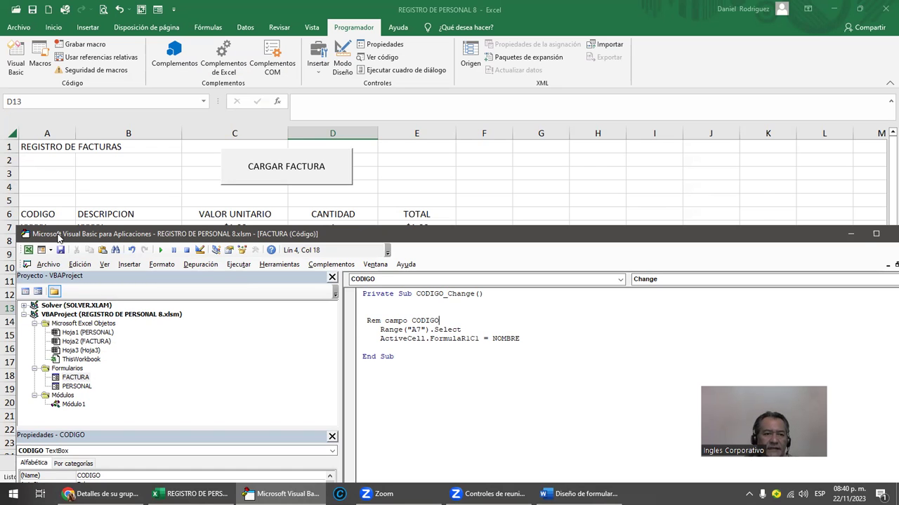
- Replace NOMBRE with CODIGO in the FormulaR1C1 line so A7 gets the code
drag(60, 237, 57, 246)
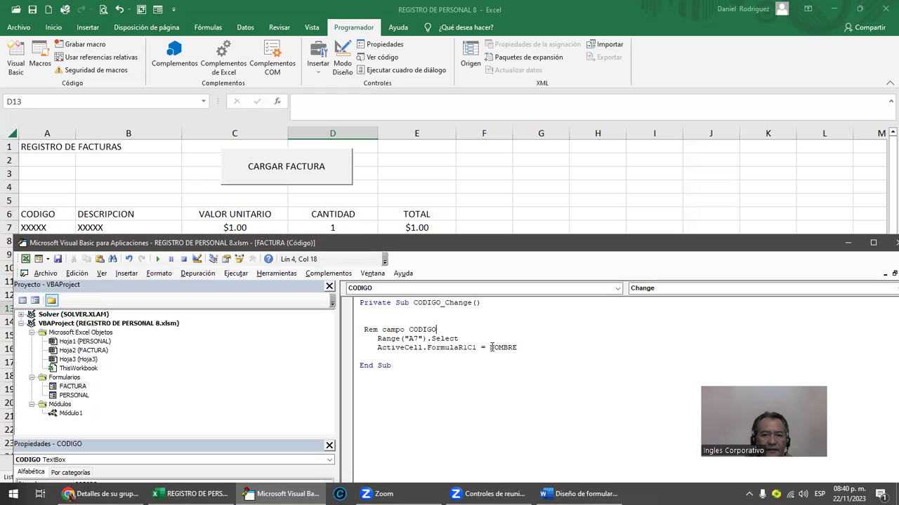
click(490, 347)
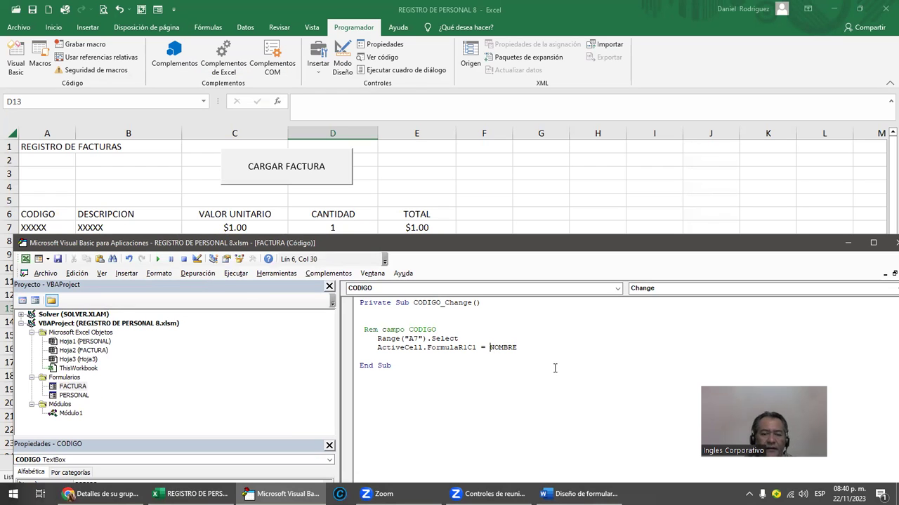
key(Delete)
key(Delete)
key(Delete)
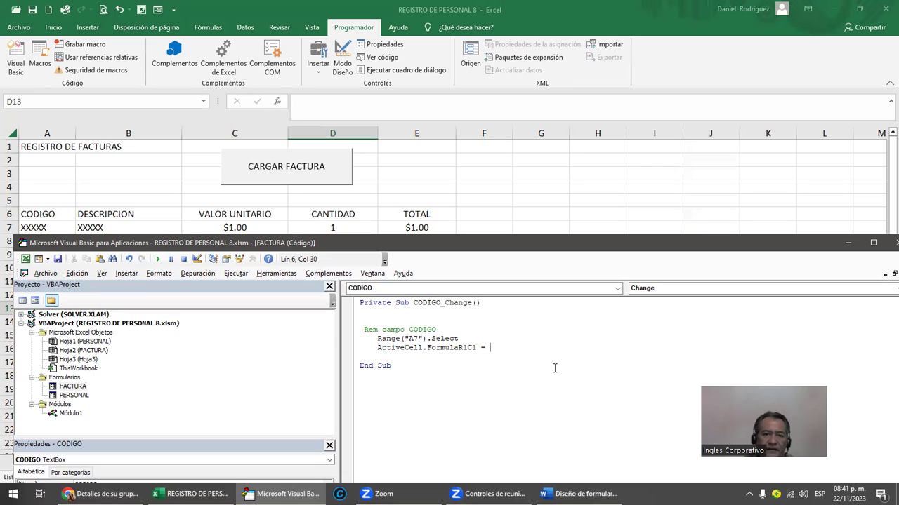
click(411, 312)
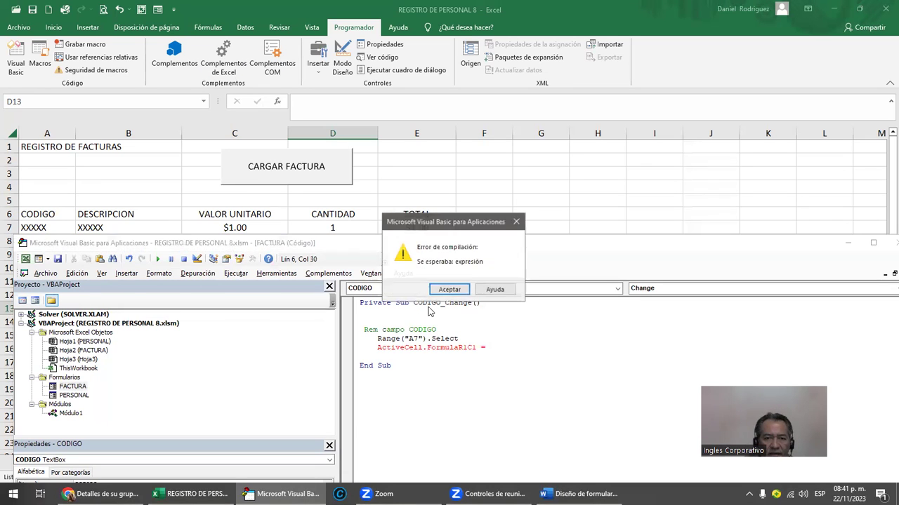
click(447, 290)
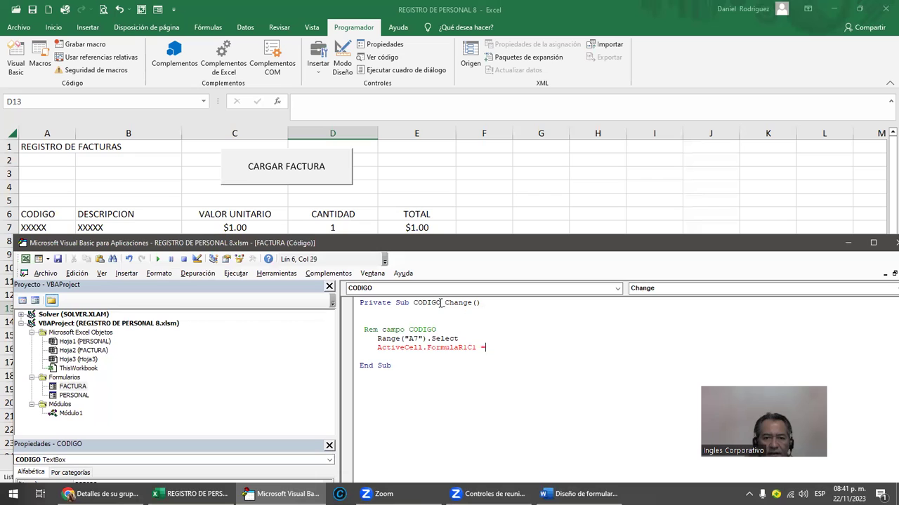
click(502, 348)
text(CODIGO)
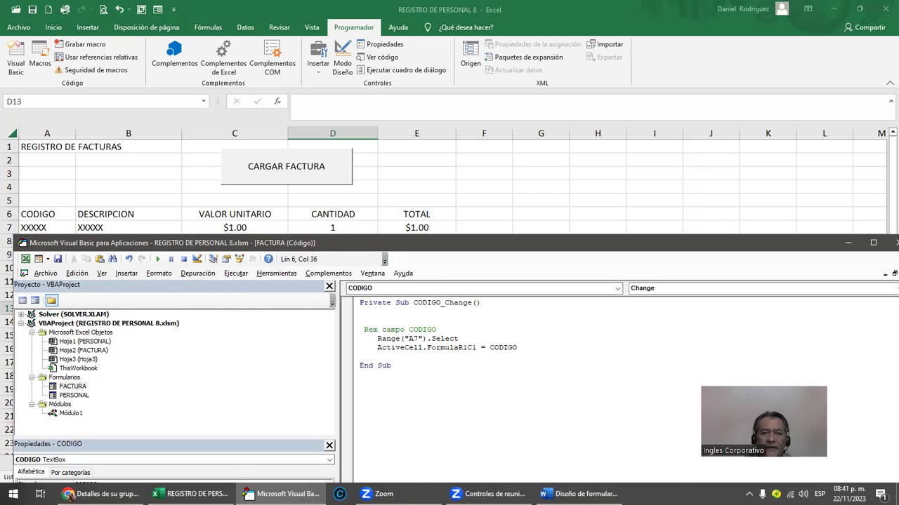
- Run the form, enter DDDDDD in CODIGO to fill cell A7, and close it
drag(440, 246, 444, 154)
click(392, 332)
click(162, 169)
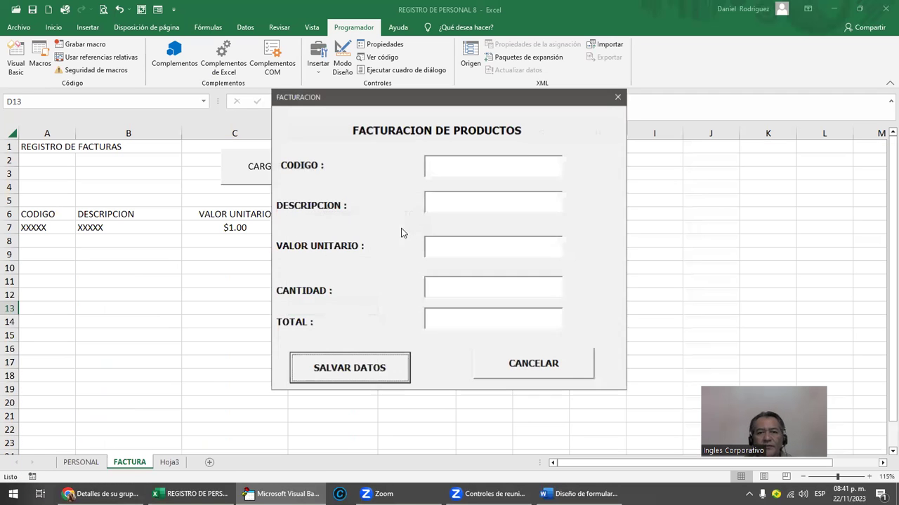
click(481, 167)
text(DDDDDD)
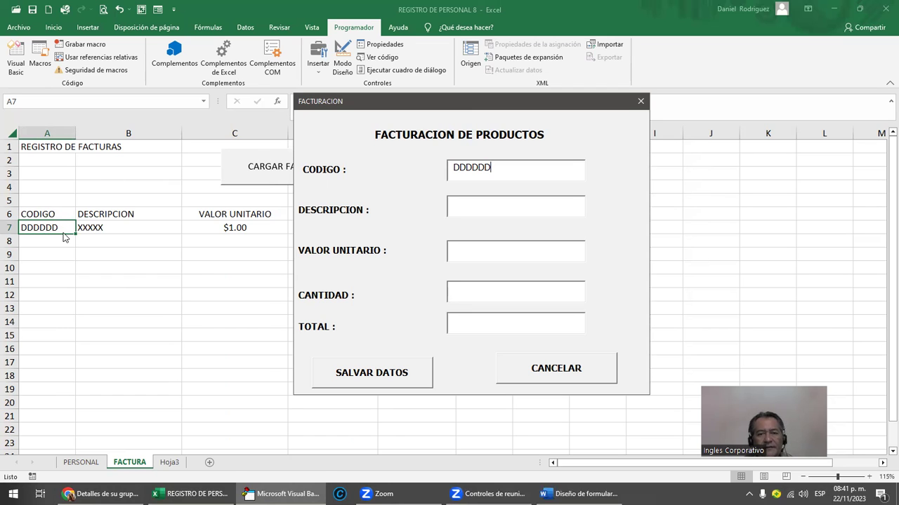
click(640, 101)
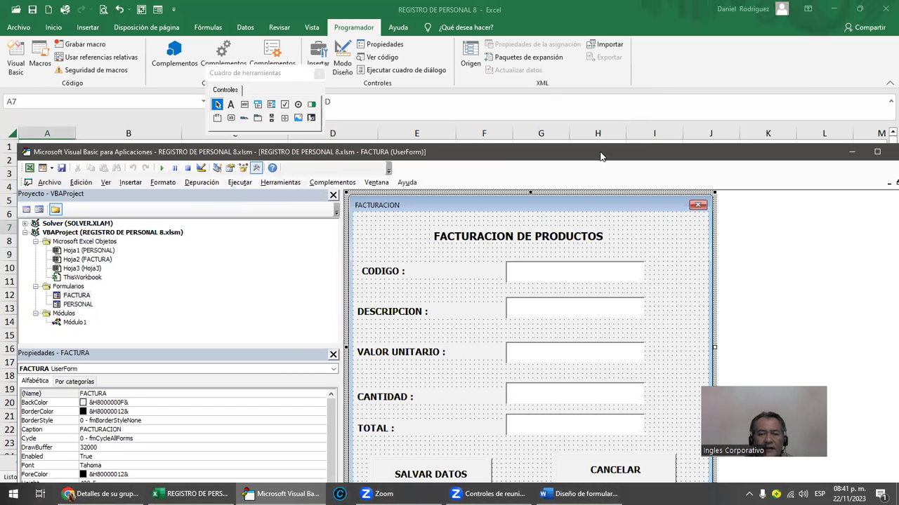
- Select the two lines writing CODIGO into A7 and reopen the FACTURA form design
double_click(600, 156)
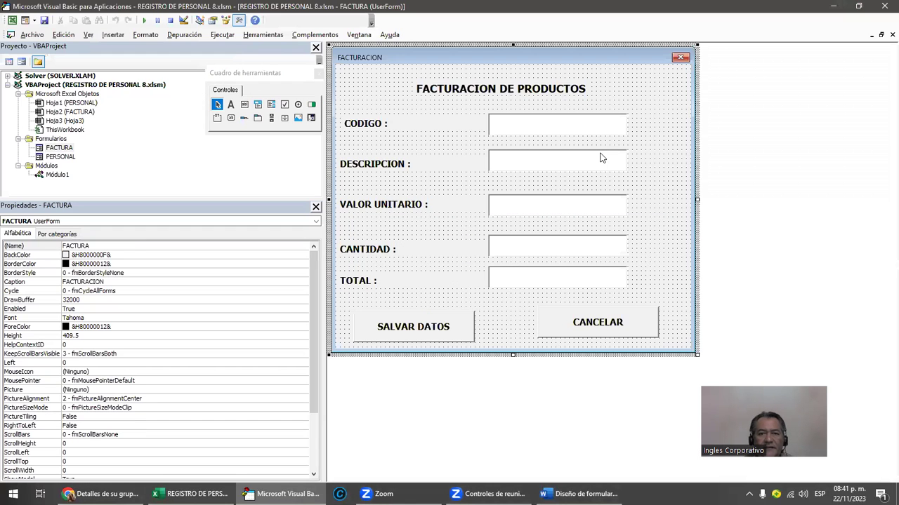
double_click(520, 131)
drag(360, 100, 525, 110)
key(ctrl+c)
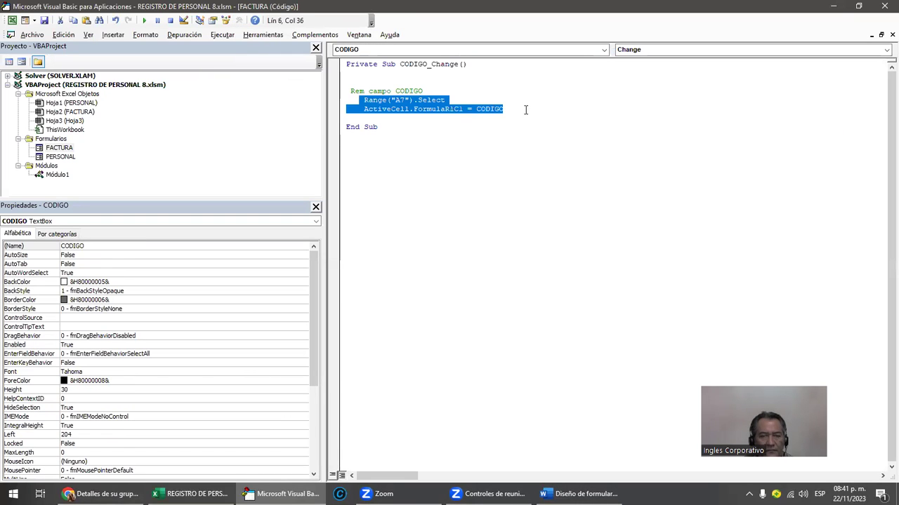
double_click(77, 112)
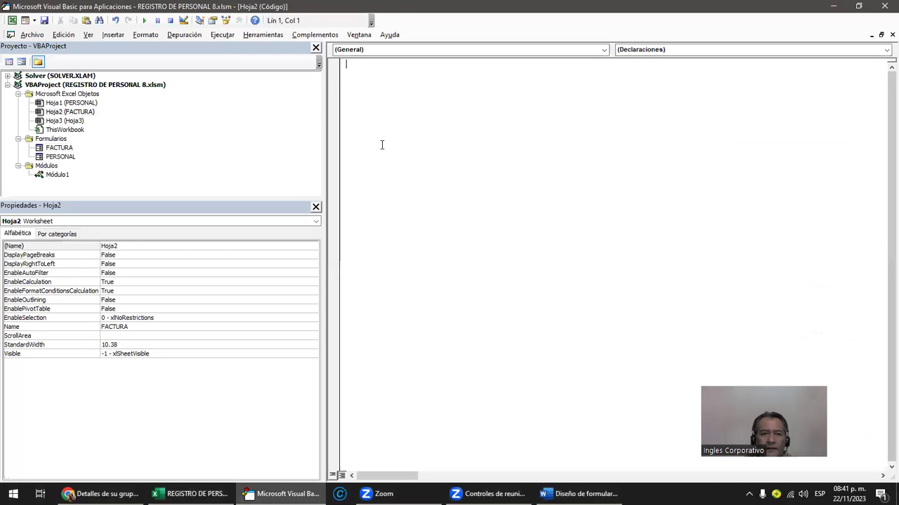
click(62, 157)
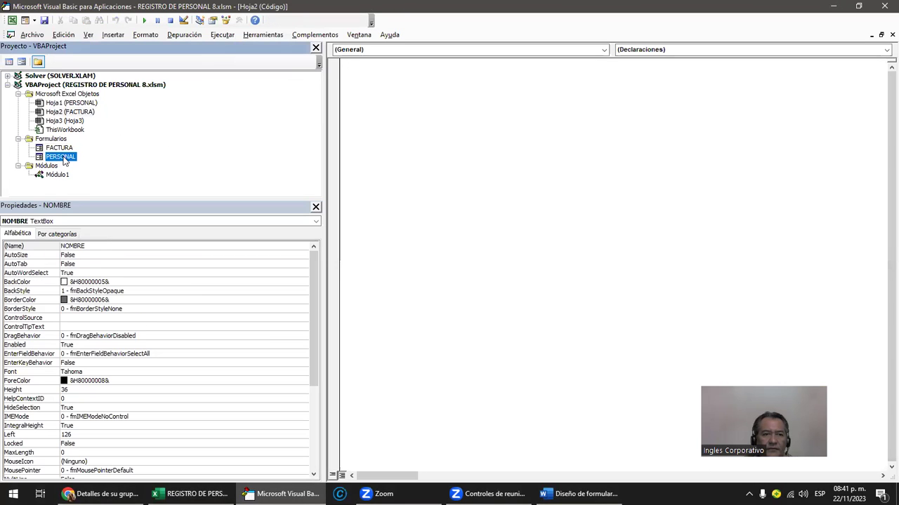
click(61, 149)
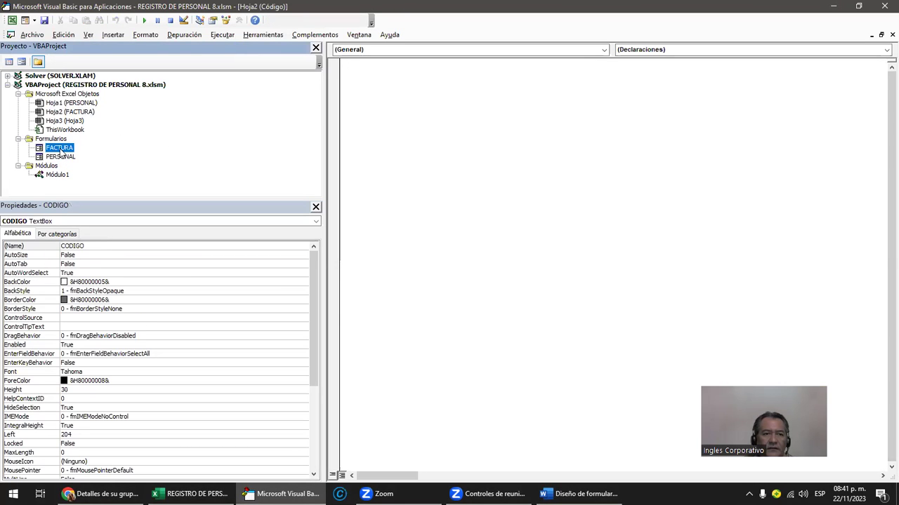
double_click(60, 149)
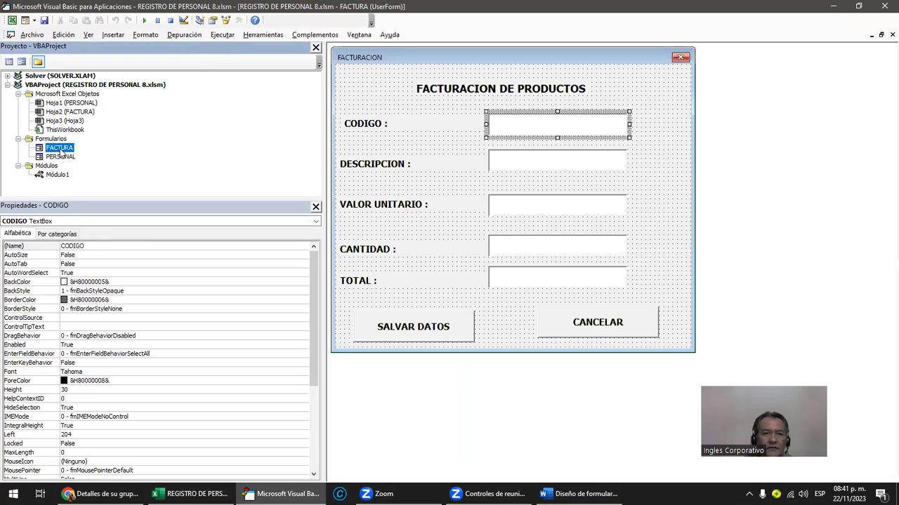
- Create DESCRIPCION_Change with the pasted lines and point its range at B7
click(515, 163)
double_click(514, 163)
key(Return)
key(Return)
key(ctrl+v)
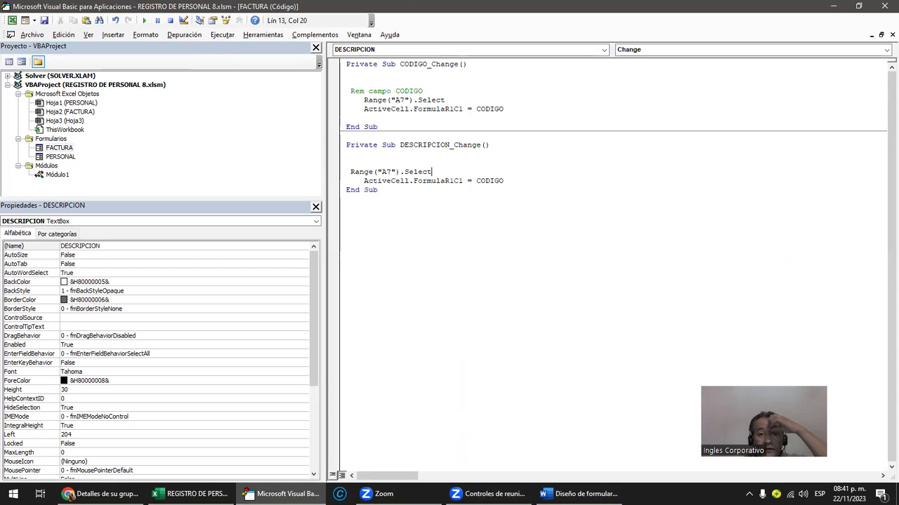
click(378, 172)
key(shift+Right)
text(B)
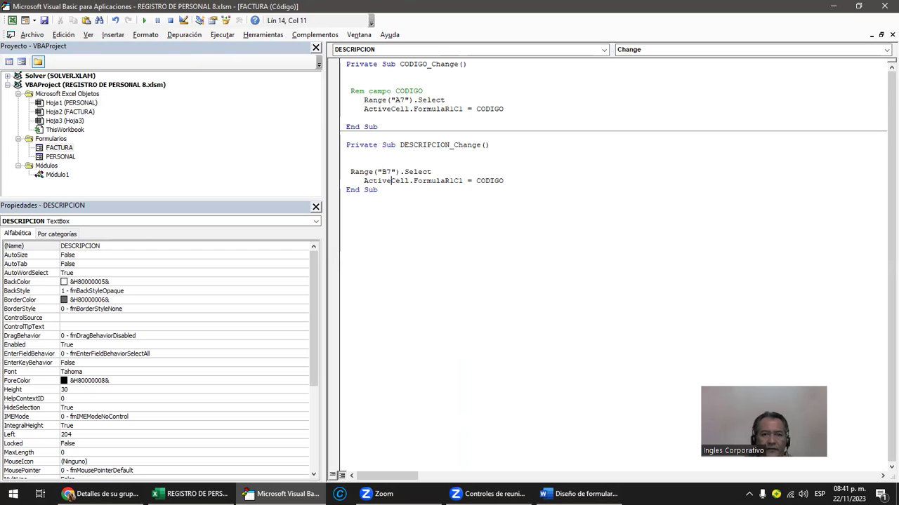
- Replace CODIGO with DESCRIPCION in the routine's assignment line
key(Right)
key(Right)
key(Delete)
key(Delete)
key(Delete)
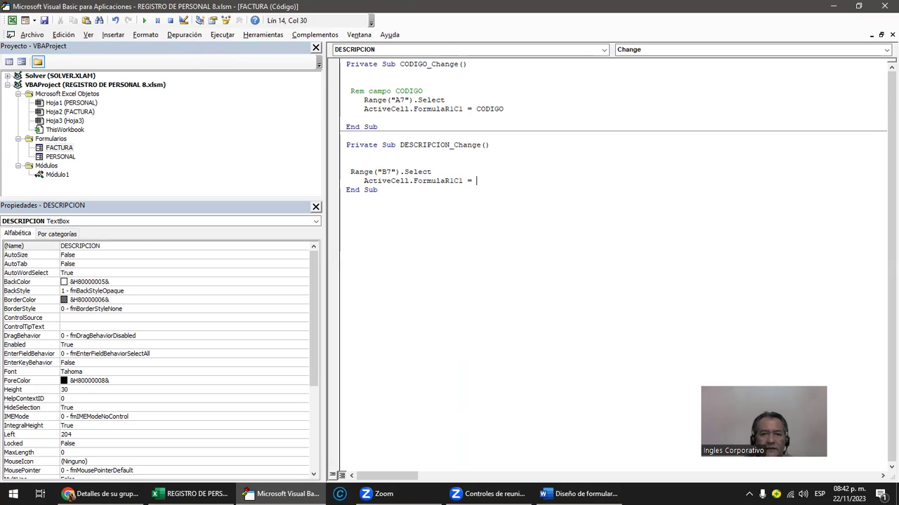
text(DE)
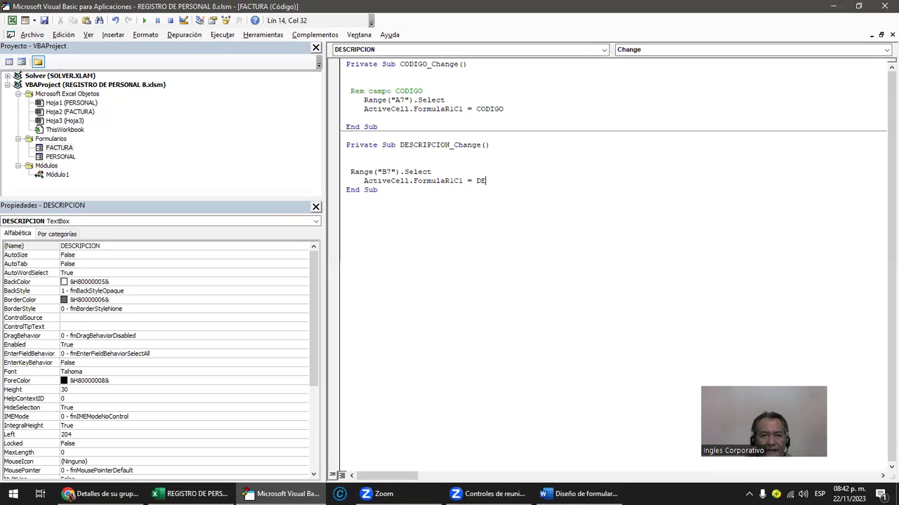
text(SCRIPC)
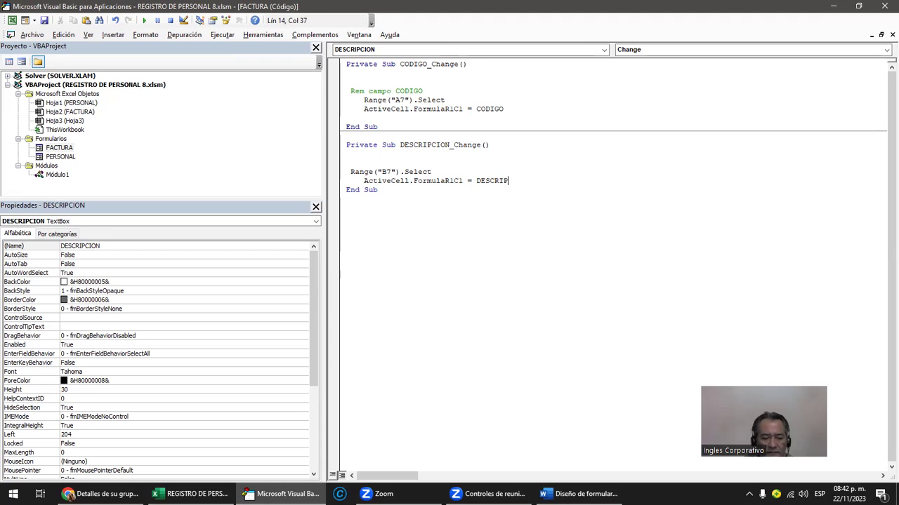
text(ION)
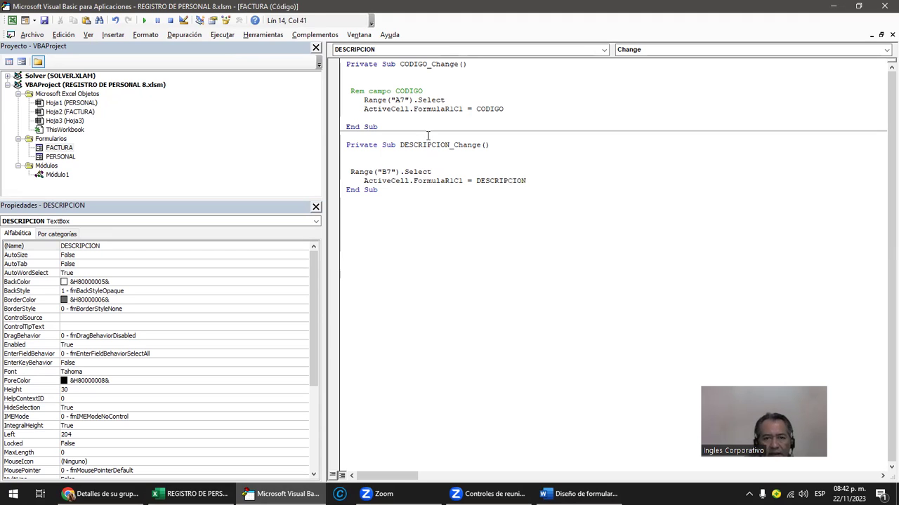
drag(404, 146, 463, 145)
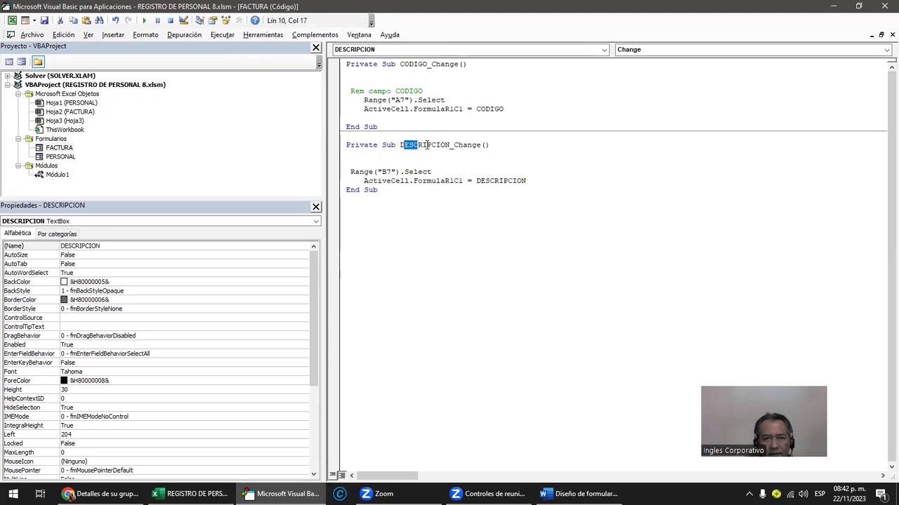
click(477, 181)
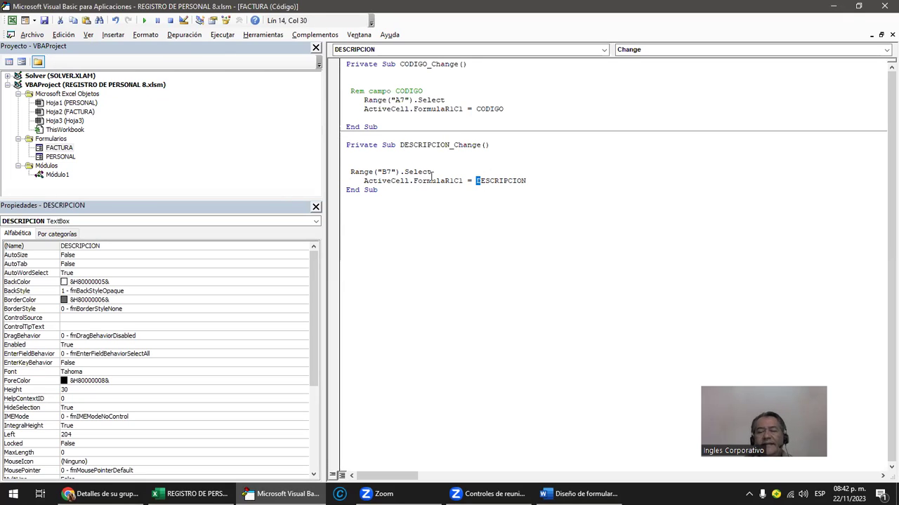
click(464, 180)
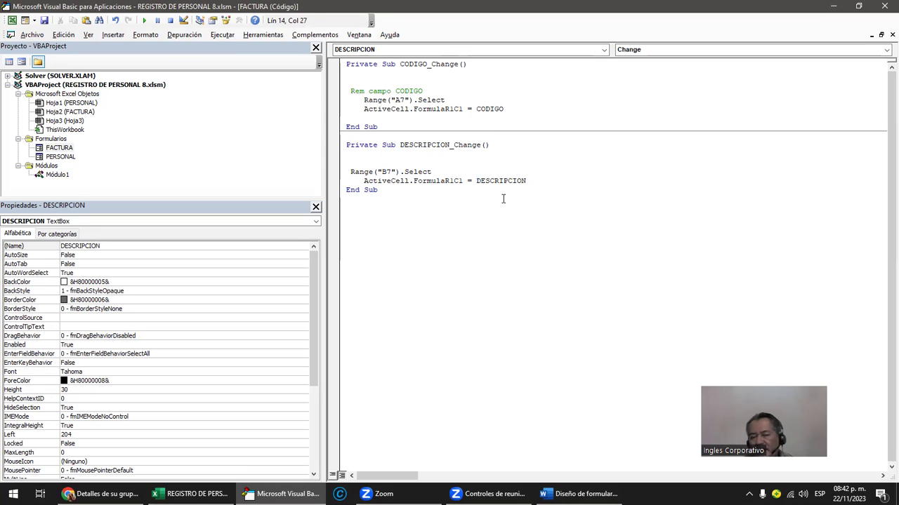
click(527, 181)
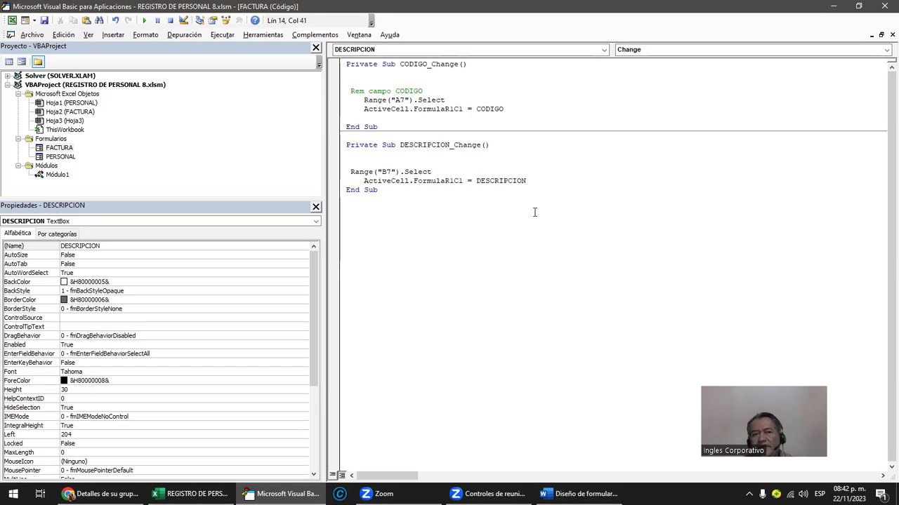
- Run the form with AAAA in CODIGO and SSSS in DESCRIPCION, then close it
click(143, 20)
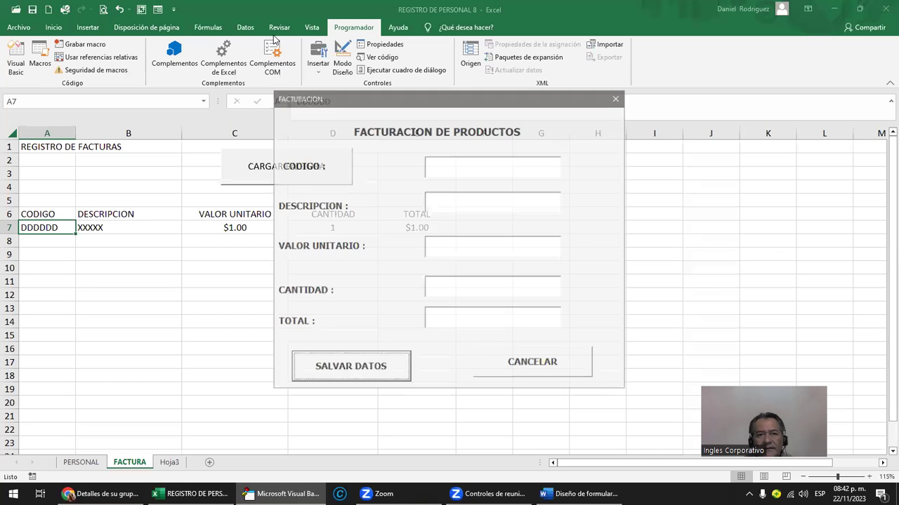
click(431, 164)
text(A)
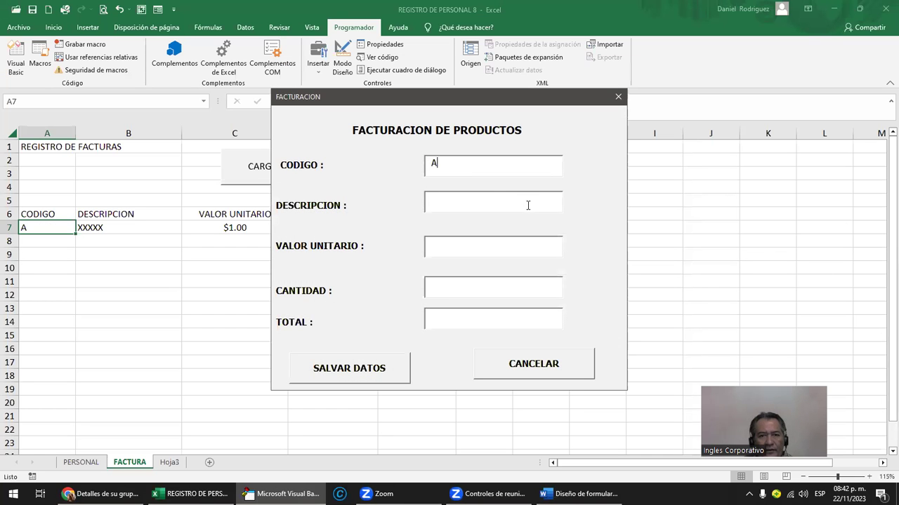
text(AAA)
click(449, 198)
text(SSSS)
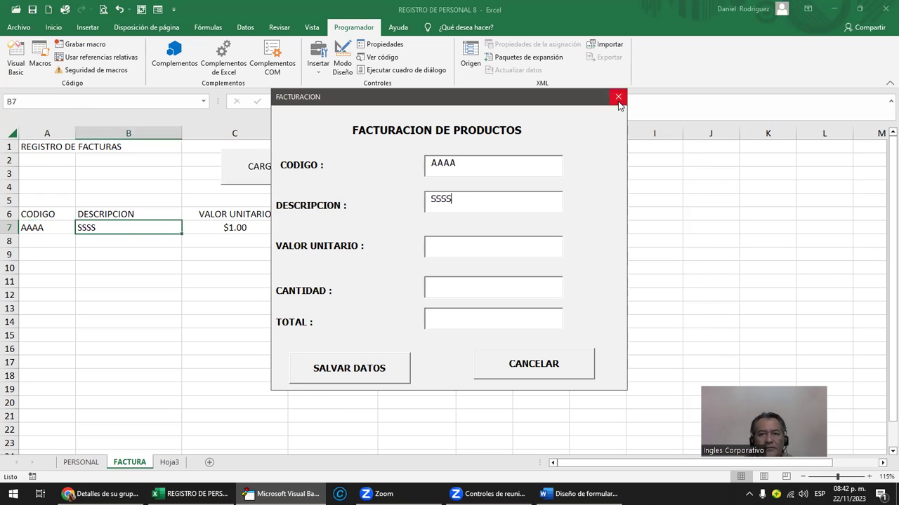
click(618, 96)
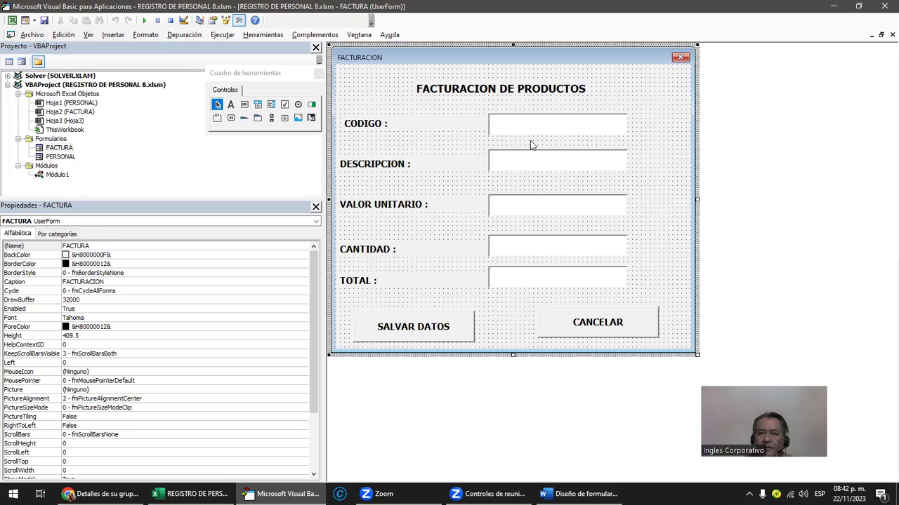
- Create VUNITARIO_Change with the pasted cell-writing lines, targeting cell C7
double_click(517, 207)
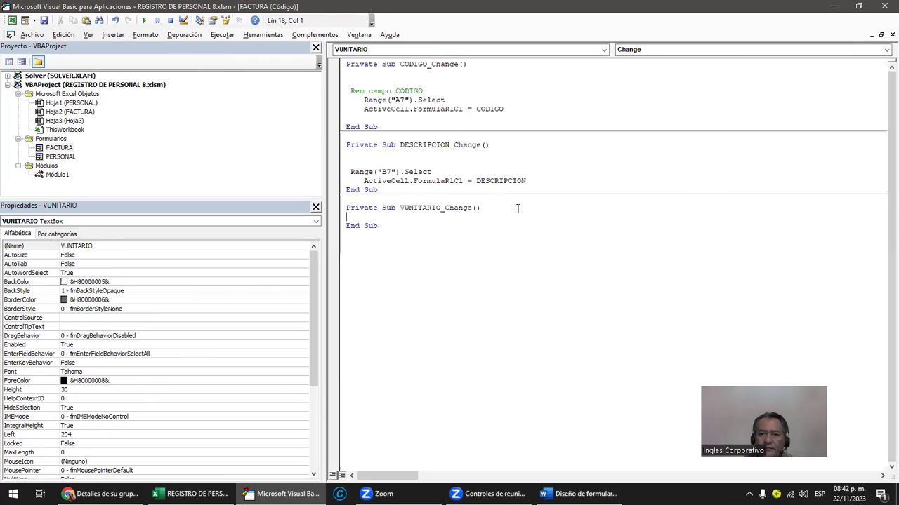
key(Return)
key(Return)
key(Up)
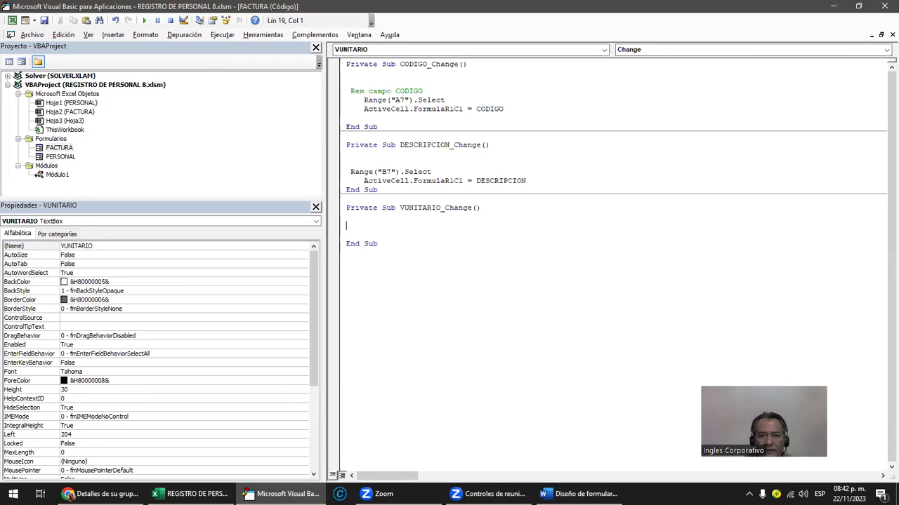
key(ctrl+v)
key(Up)
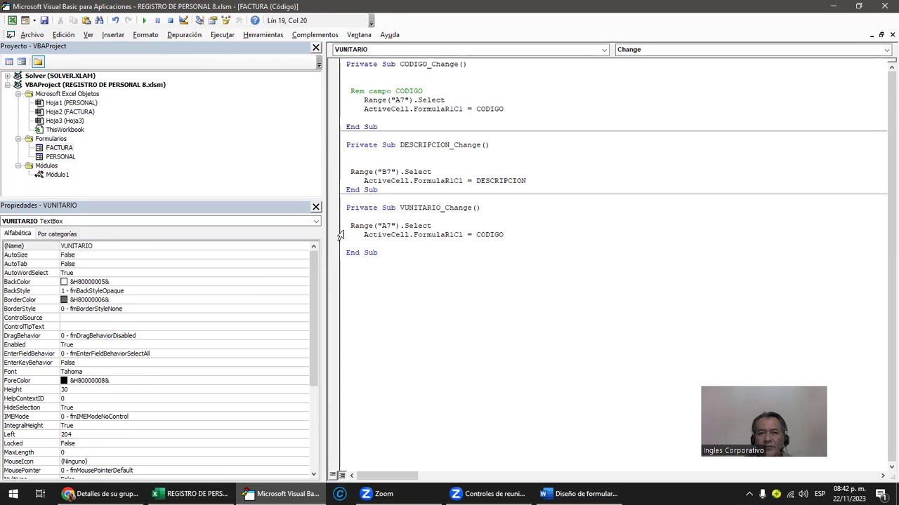
click(382, 226)
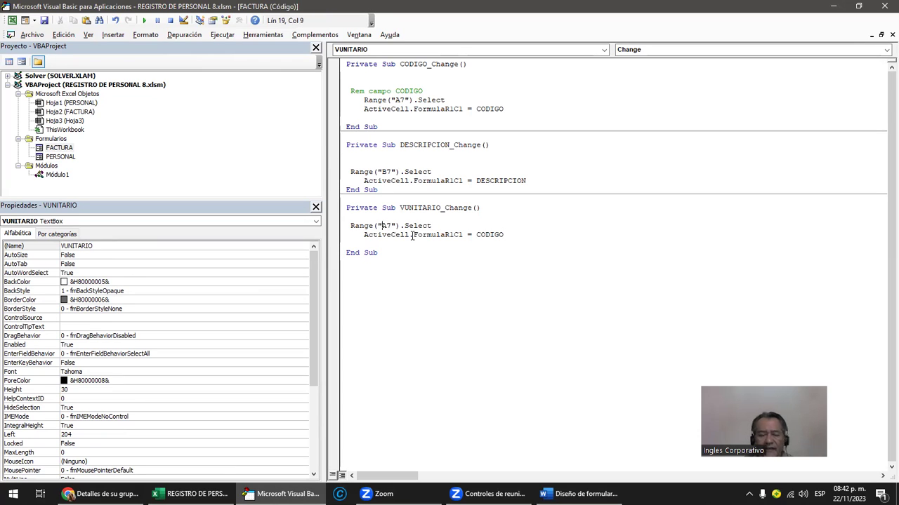
key(Delete)
text(C)
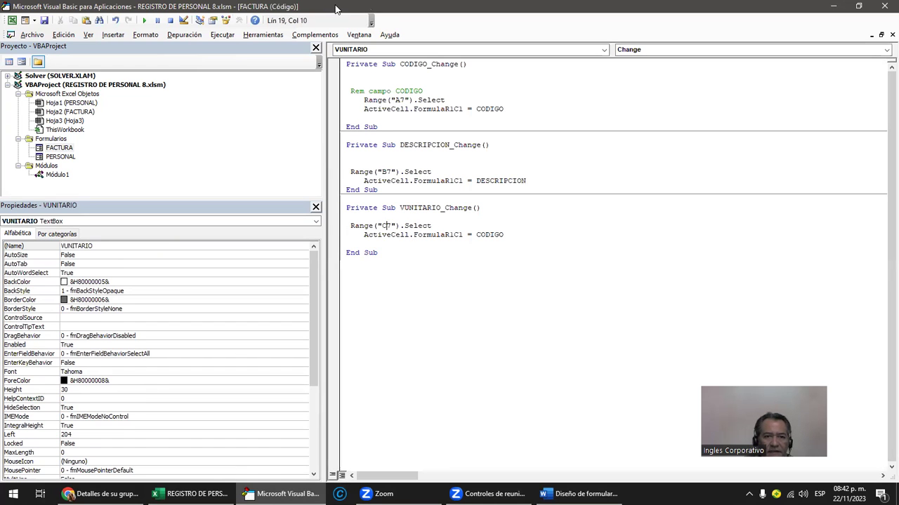
- Replace CODIGO with VUNITARIO in the assignment and run the FACTURACION form
double_click(336, 9)
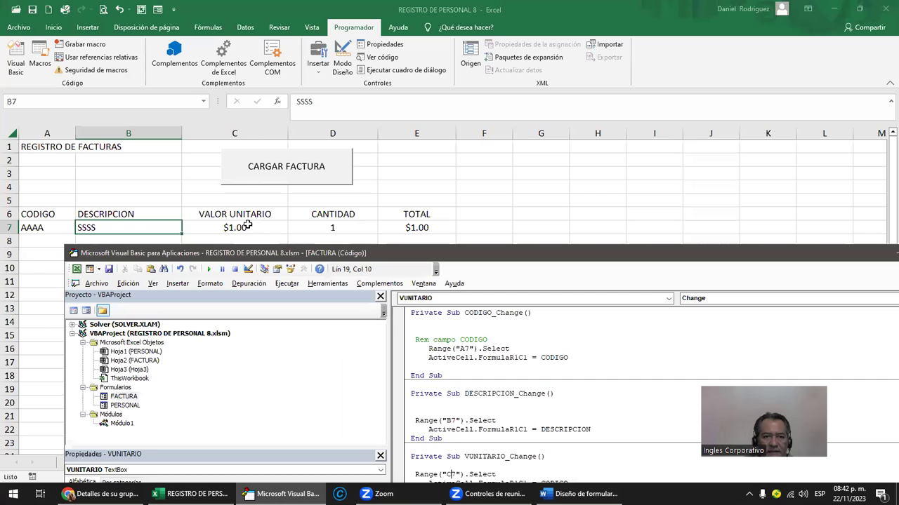
drag(408, 256, 344, 99)
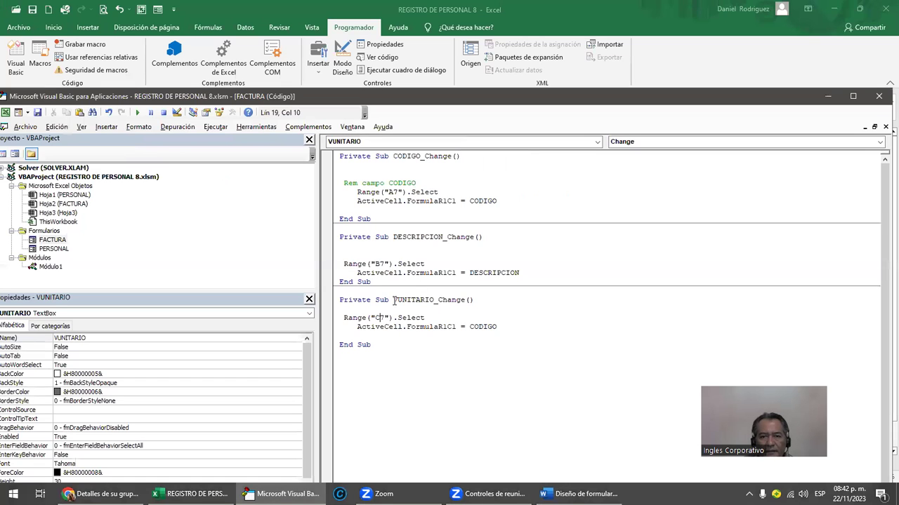
drag(393, 299, 434, 299)
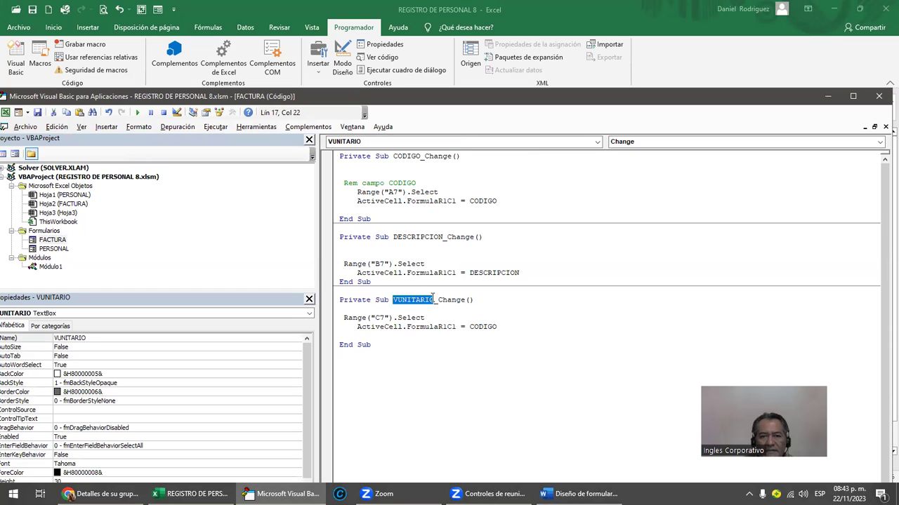
click(471, 326)
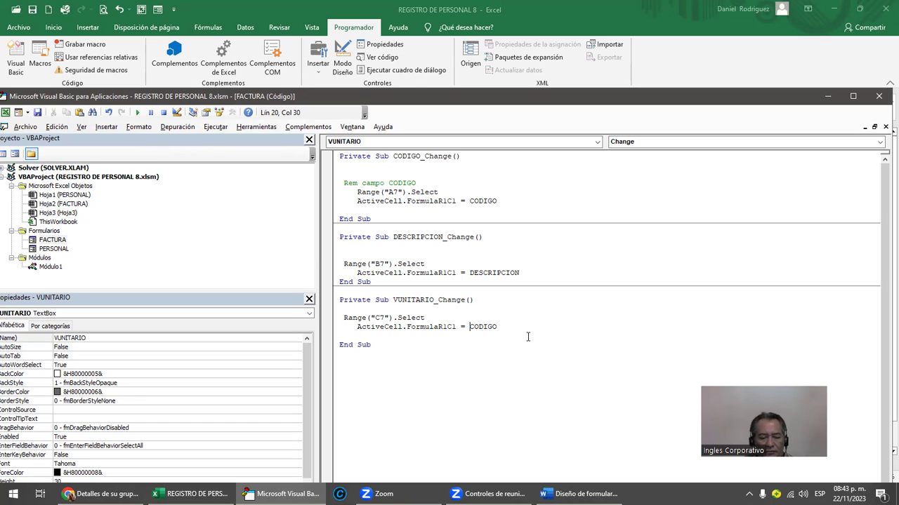
text(VUNITARIO)
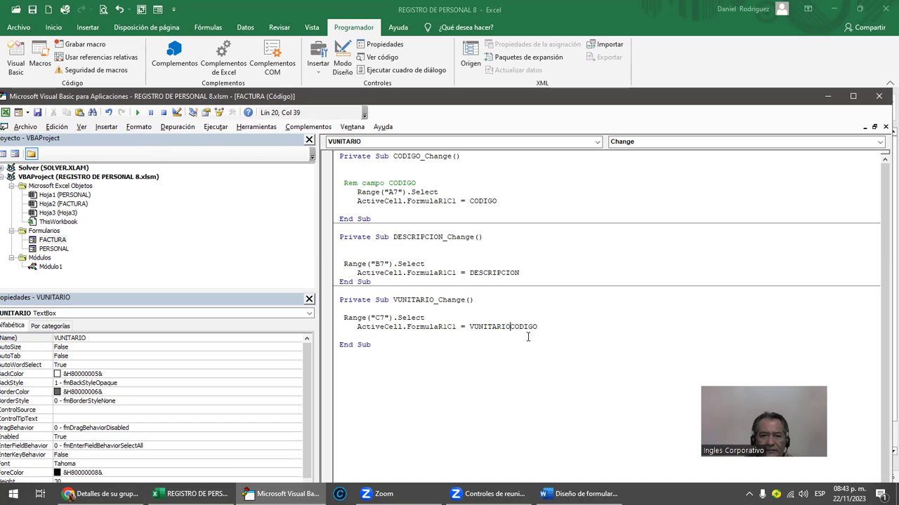
key(Delete)
key(Delete)
key(Delete)
key(Delete)
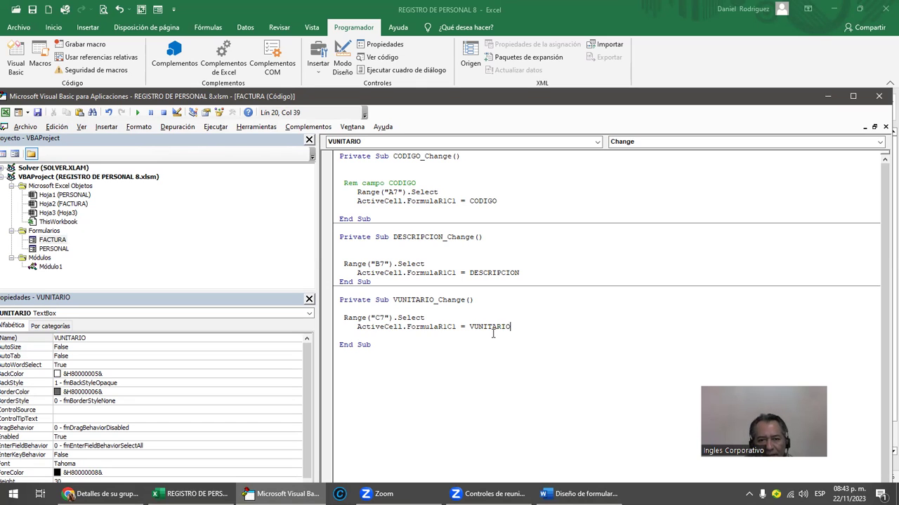
click(435, 353)
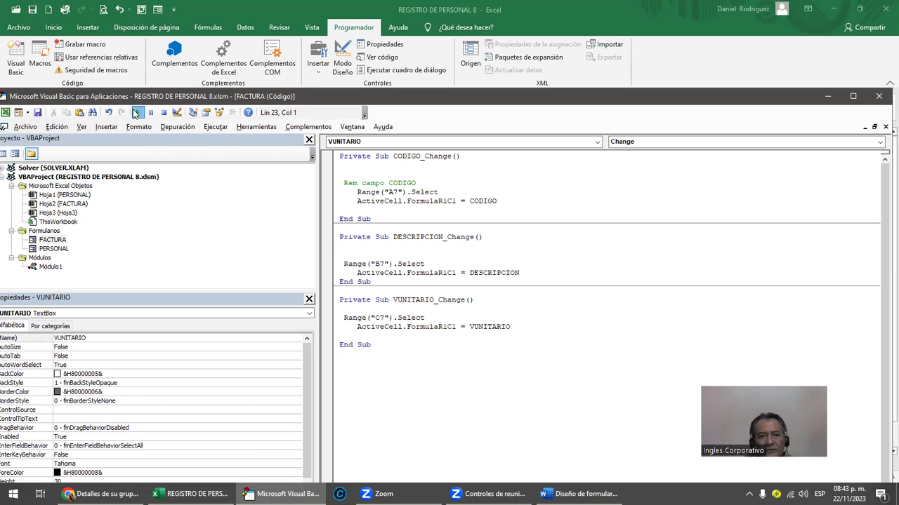
click(137, 113)
click(461, 169)
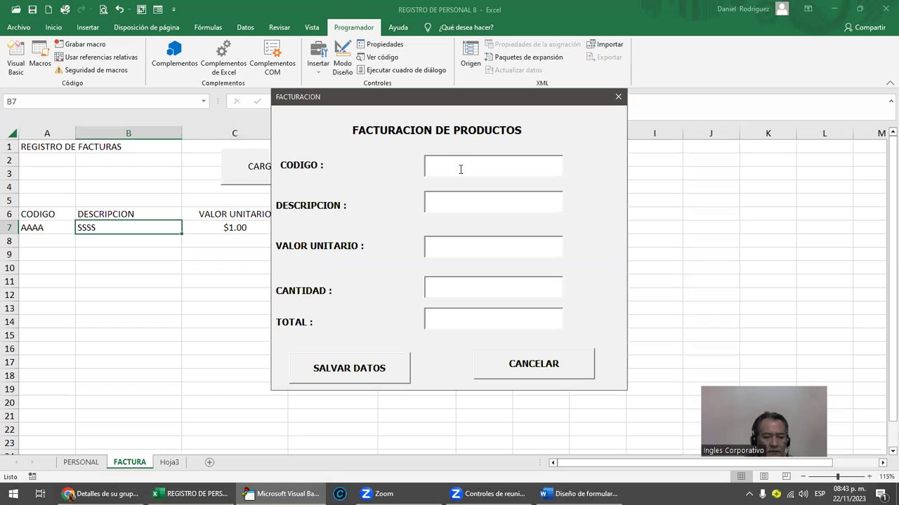
- Enter XXX, XXX and 1111 in CODIGO, DESCRIPCION and VALOR UNITARIO, then close the form
text(XXX)
click(459, 202)
text(XXX)
click(445, 251)
text(1111)
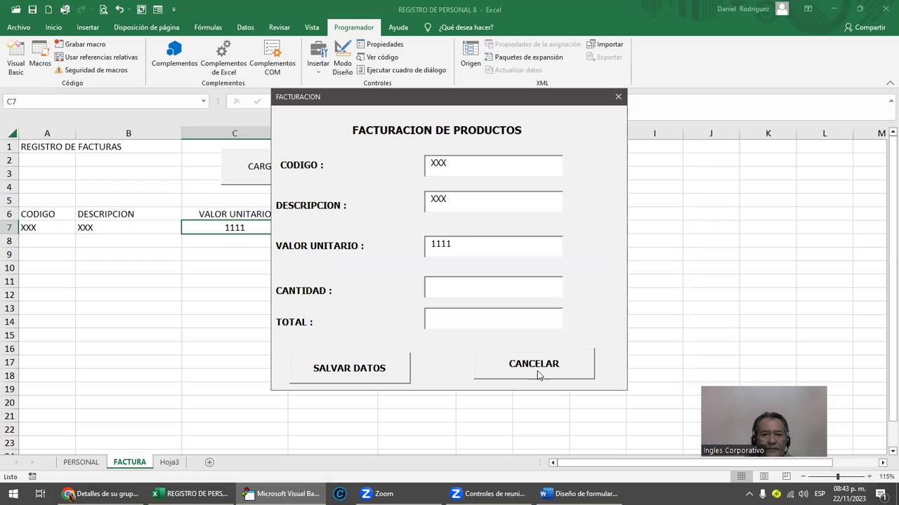
click(617, 98)
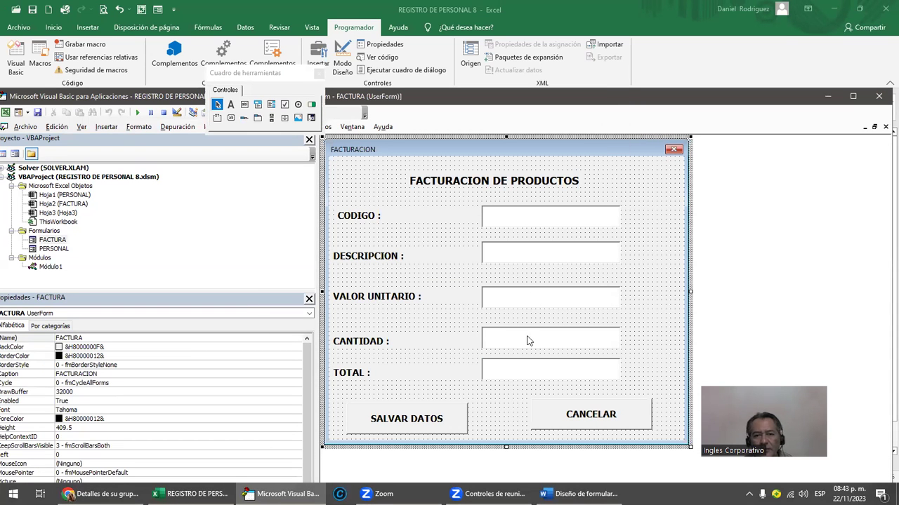
- Create CANTIDAD_Change and paste the two CODIGO cell-writing lines into it
double_click(507, 340)
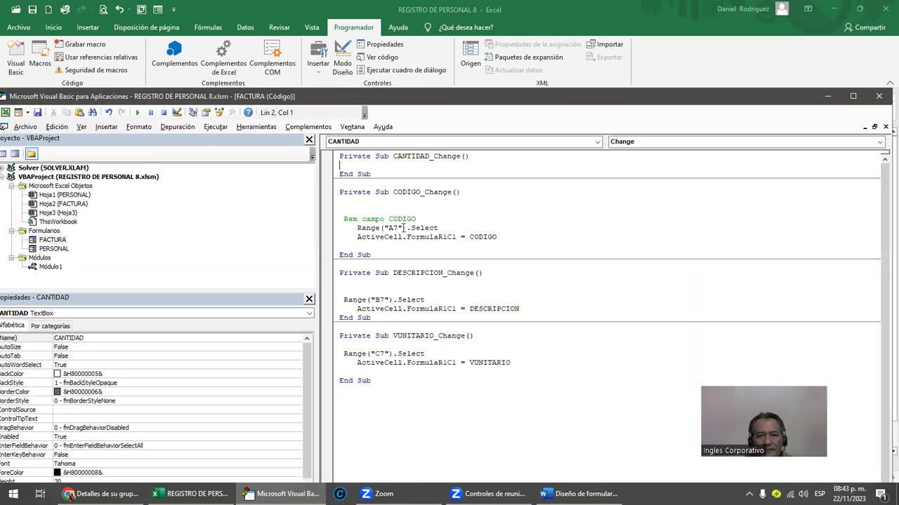
key(Return)
key(Return)
key(Up)
key(Up)
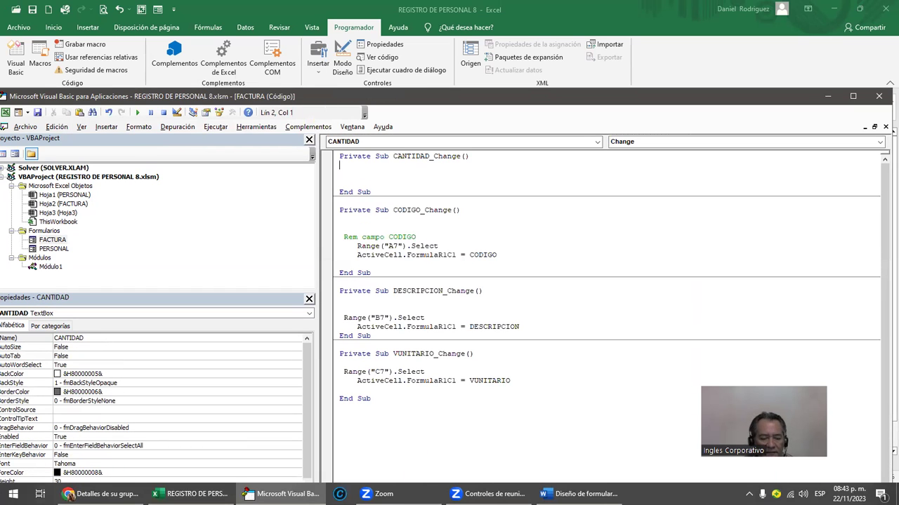
text(VUNITARIO)
key(BackSpace)
key(BackSpace)
key(BackSpace)
key(BackSpace)
key(BackSpace)
key(BackSpace)
key(BackSpace)
key(BackSpace)
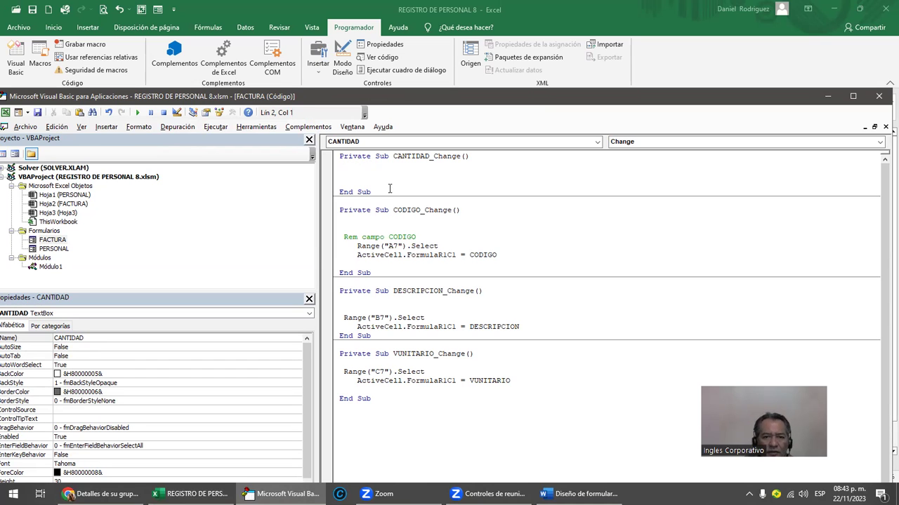
drag(496, 255, 358, 247)
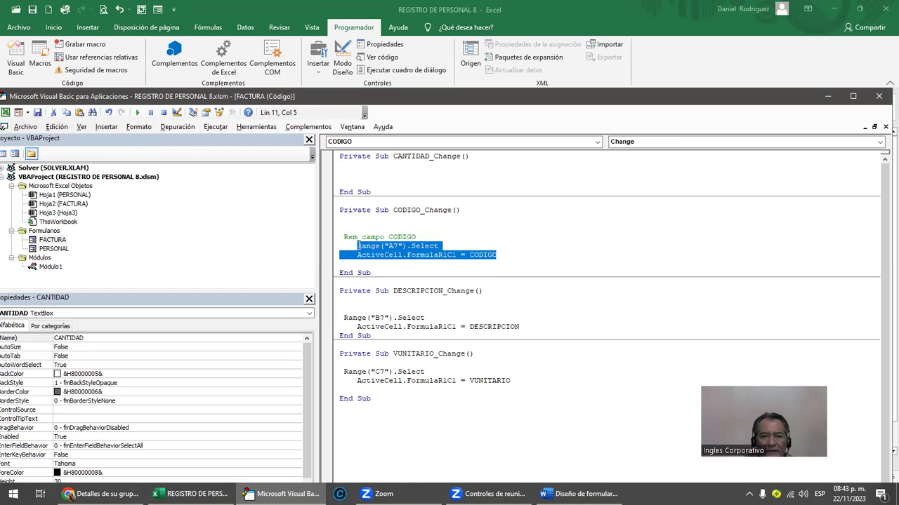
click(361, 170)
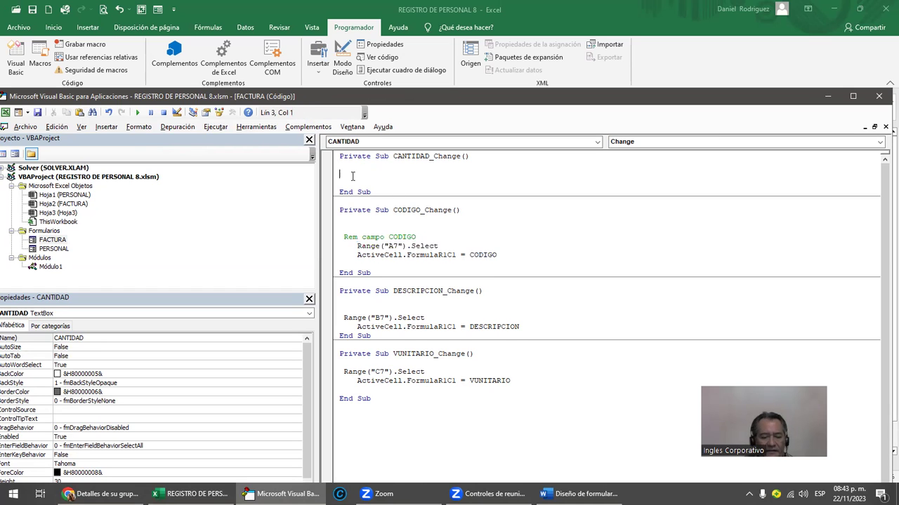
text(Range("A7").Select     ActiveCell.FormulaR1C1 = CODIGO)
- Change the pasted lines to write the CANTIDAD value into cell D7
click(339, 175)
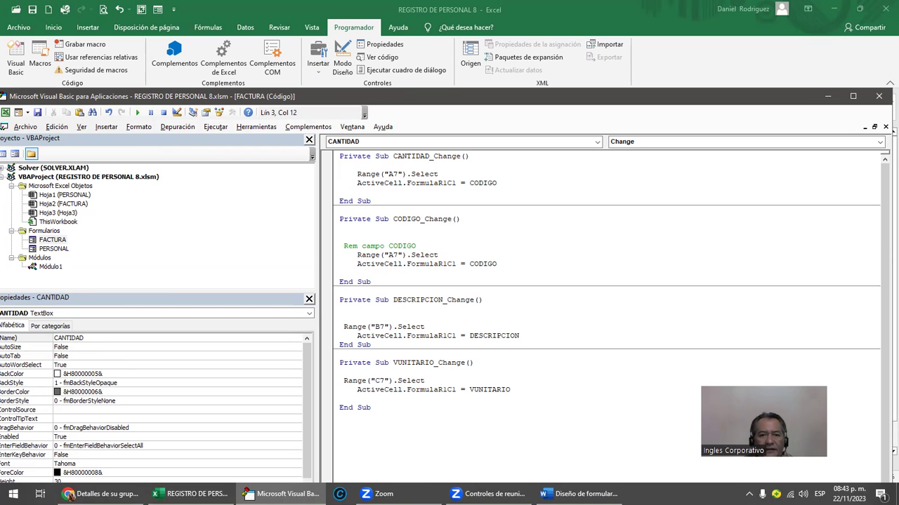
text(D)
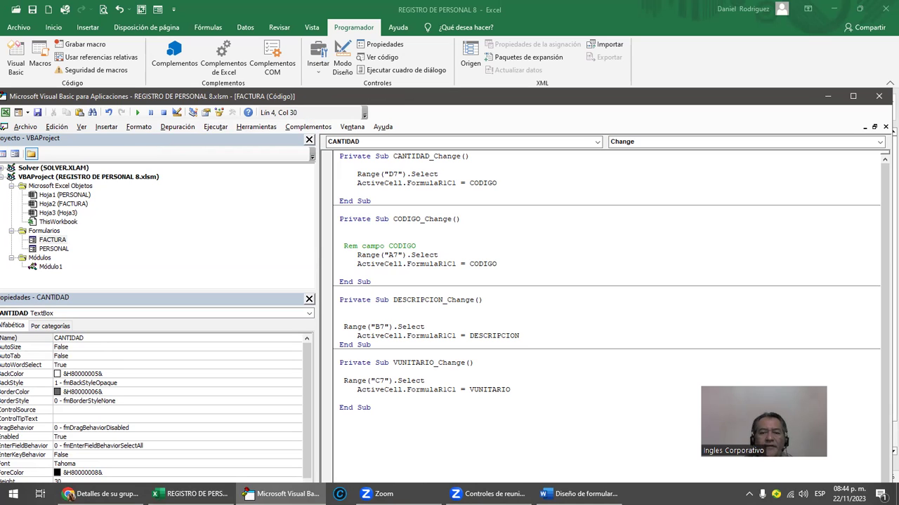
key(Delete)
key(Delete)
key(Delete)
key(Delete)
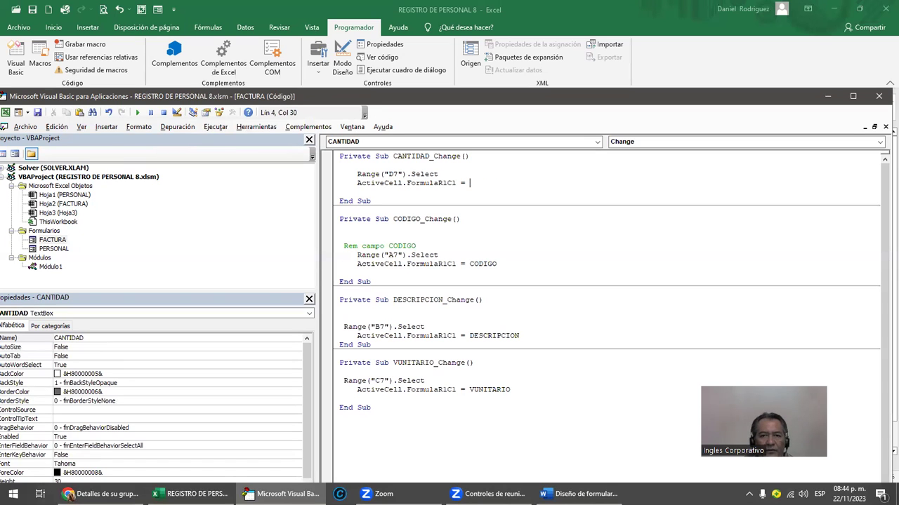
text(CANTIDAD)
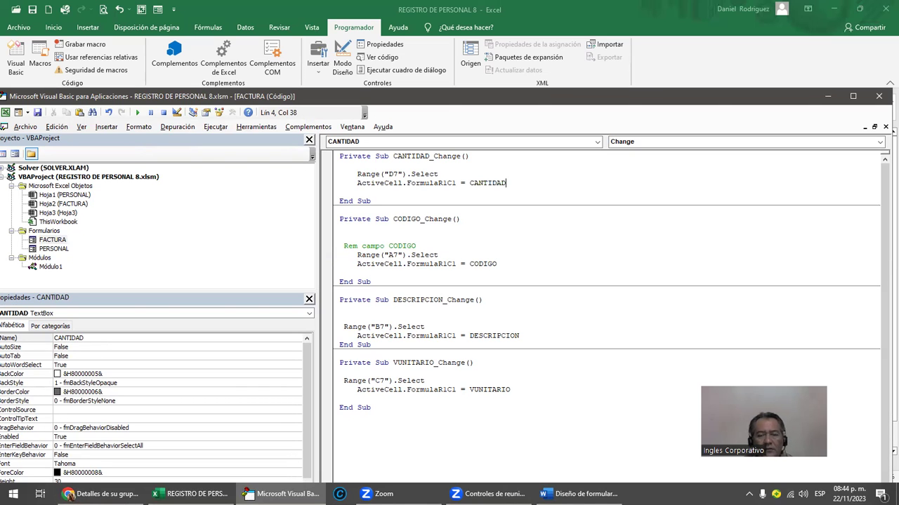
drag(356, 176, 524, 185)
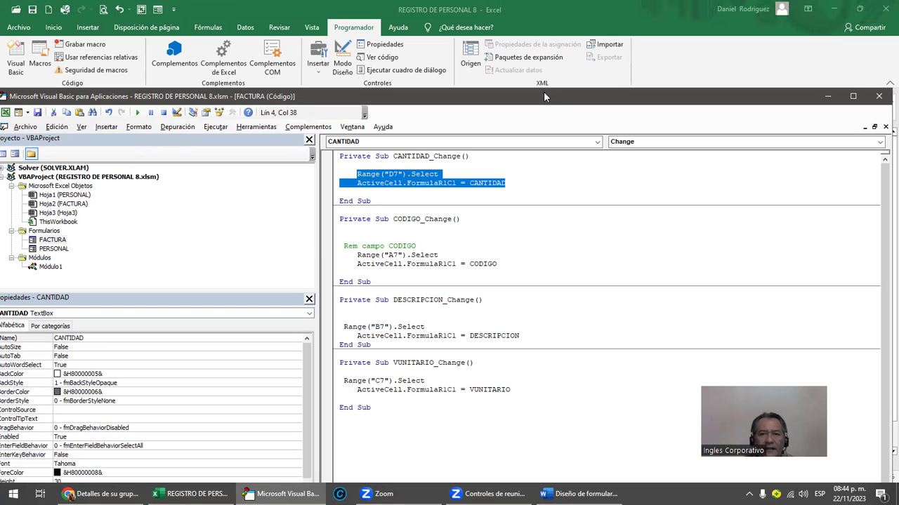
drag(547, 110, 580, 294)
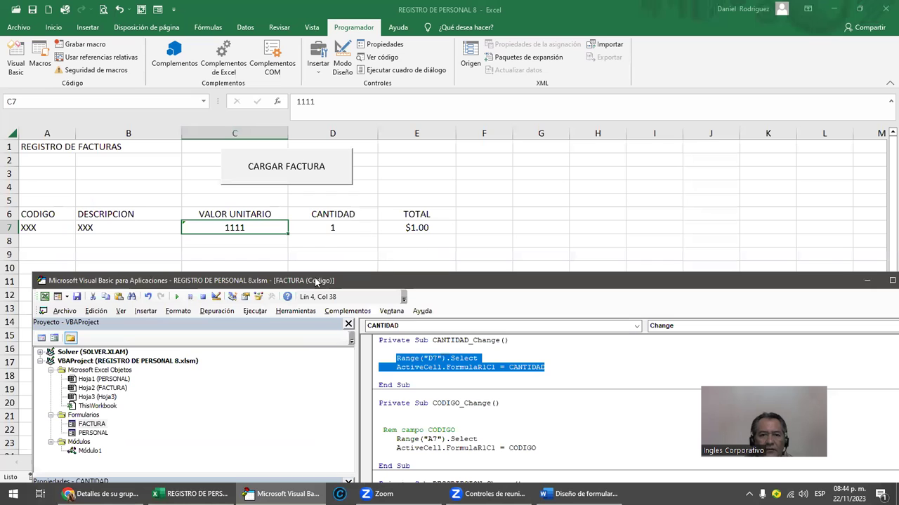
- Run the form, enter AA, AA, 12 and 3 to fill A7–D7, then close it
click(178, 296)
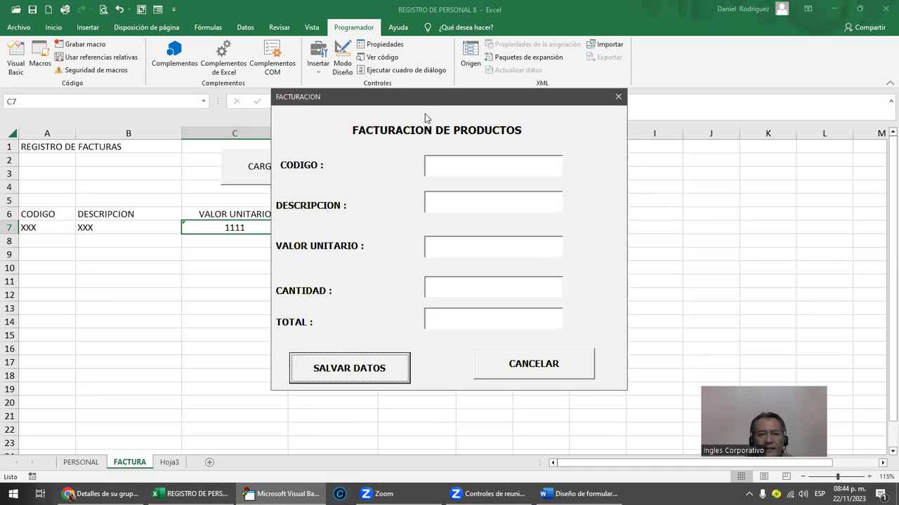
drag(427, 101, 596, 105)
click(614, 169)
text(AA)
click(613, 207)
text(AA)
click(601, 243)
text(12)
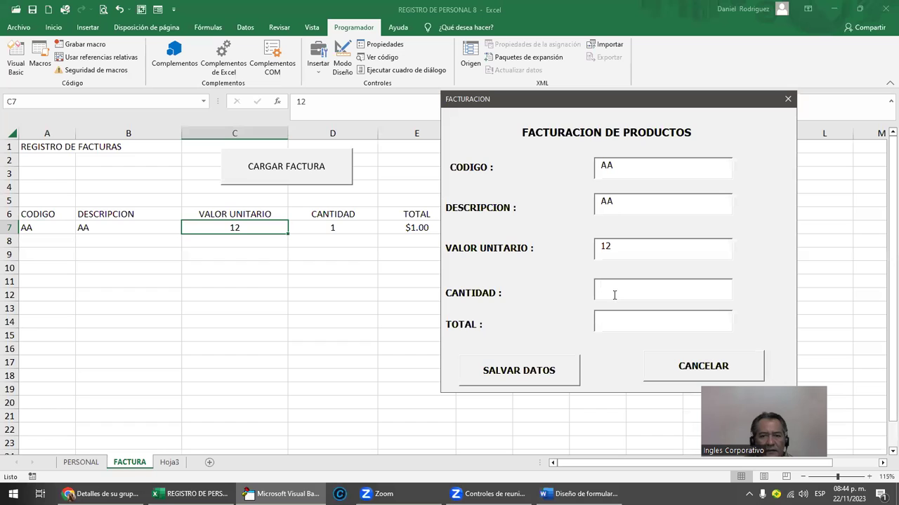
click(614, 295)
text(3)
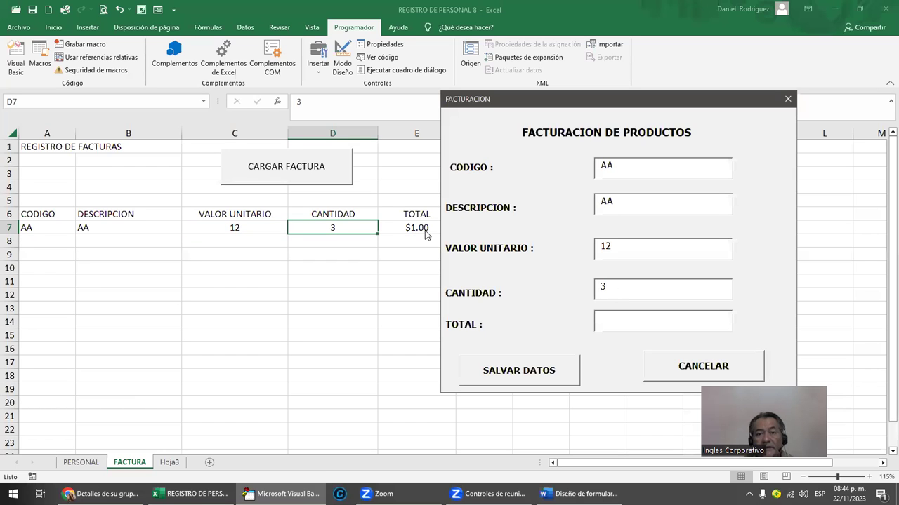
click(788, 100)
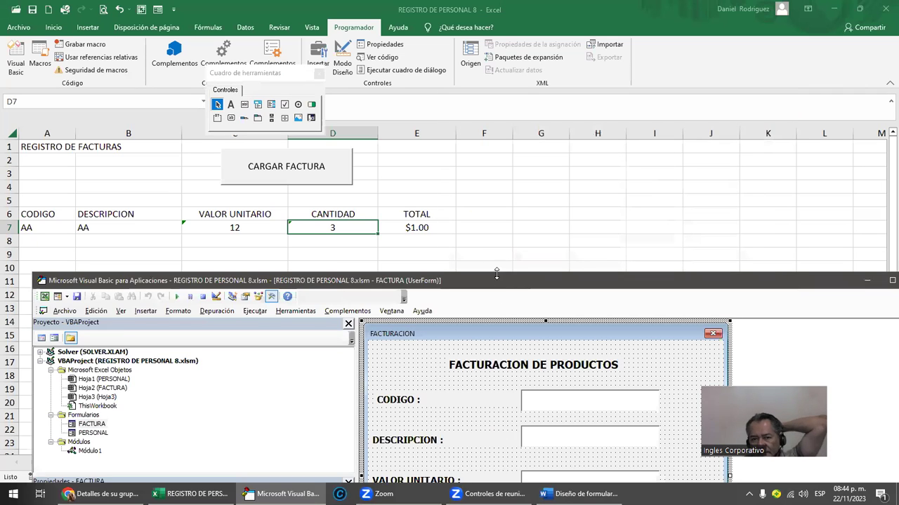
- Maximize the VBA code window, then scroll the Word notes to the CANTIDAD_Change code
drag(500, 286, 500, 261)
double_click(500, 257)
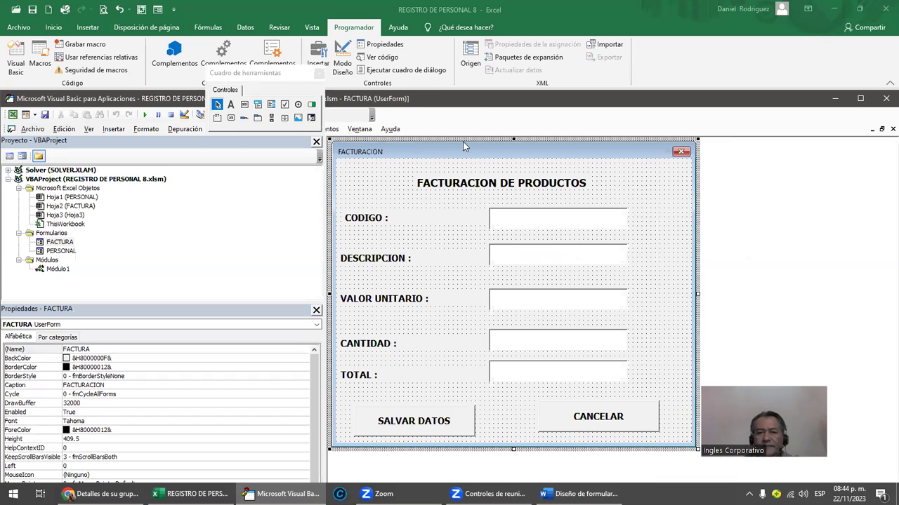
key(alt+Tab)
scroll(421, 274, down, 3)
scroll(426, 270, down, 2)
scroll(425, 270, down, 3)
scroll(425, 272, down, 2)
scroll(425, 273, down, 2)
scroll(418, 288, down, 3)
scroll(413, 313, down, 2)
scroll(415, 316, down, 3)
scroll(414, 319, down, 5)
scroll(413, 326, down, 2)
scroll(412, 327, up, 2)
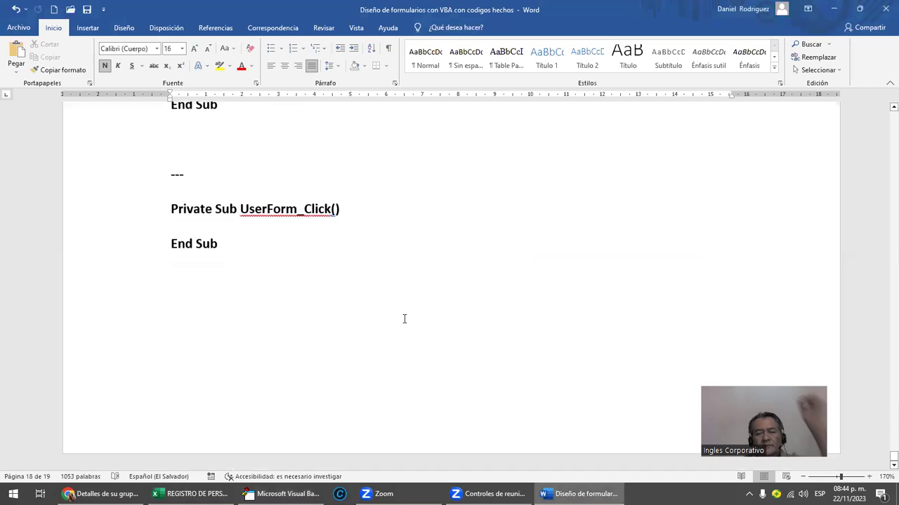
scroll(403, 318, up, 5)
scroll(403, 317, up, 5)
scroll(404, 320, up, 5)
scroll(405, 323, up, 3)
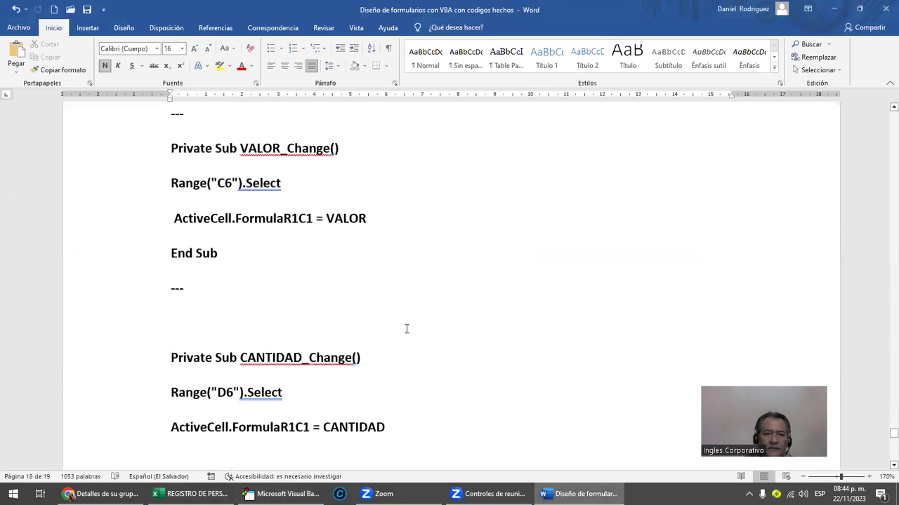
scroll(414, 323, down, 5)
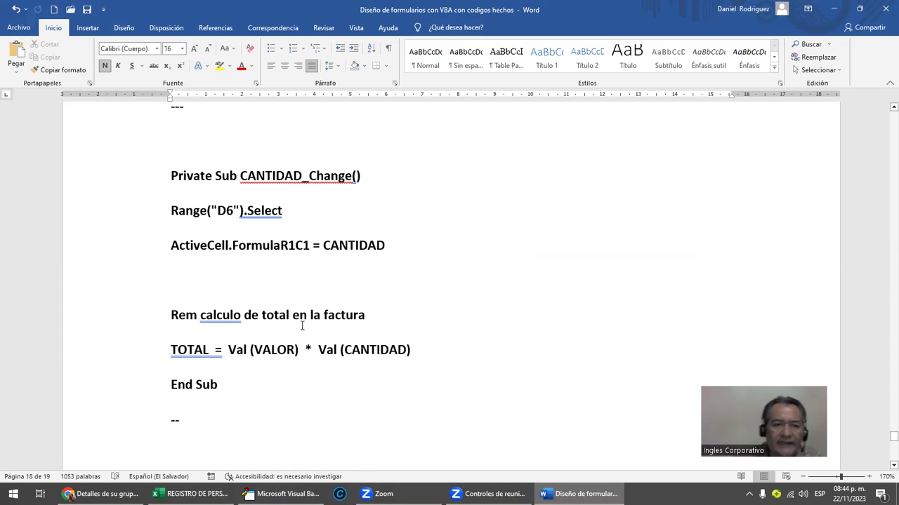
- Correct the notes' TOTAL line to TOTAL = Val(VUNITARIO) * Val(CANTIDAD) and select it
double_click(219, 349)
click(244, 349)
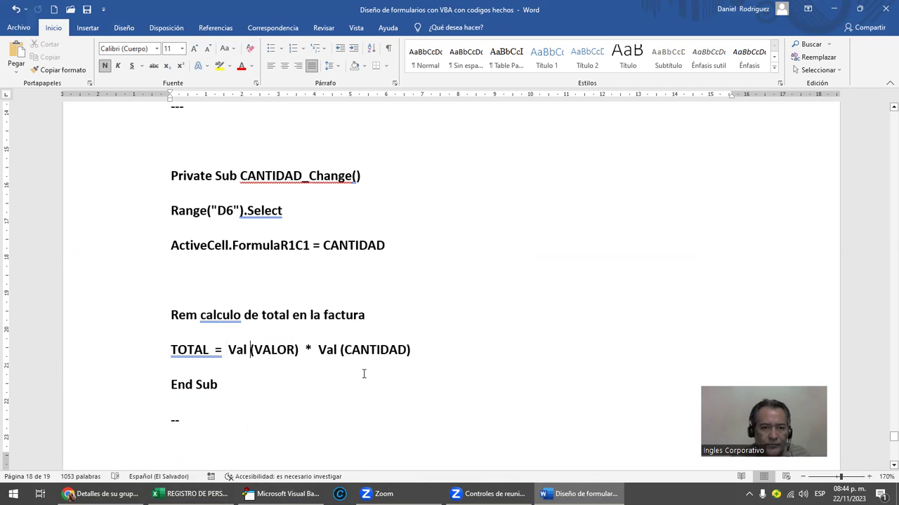
text(VUNITARIO)
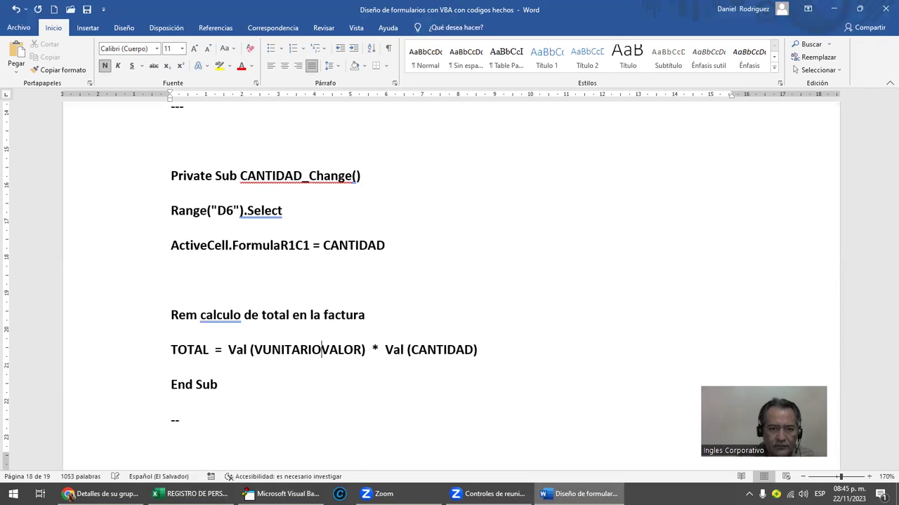
key(Delete)
key(Delete)
key(Delete)
key(Delete)
key(Delete)
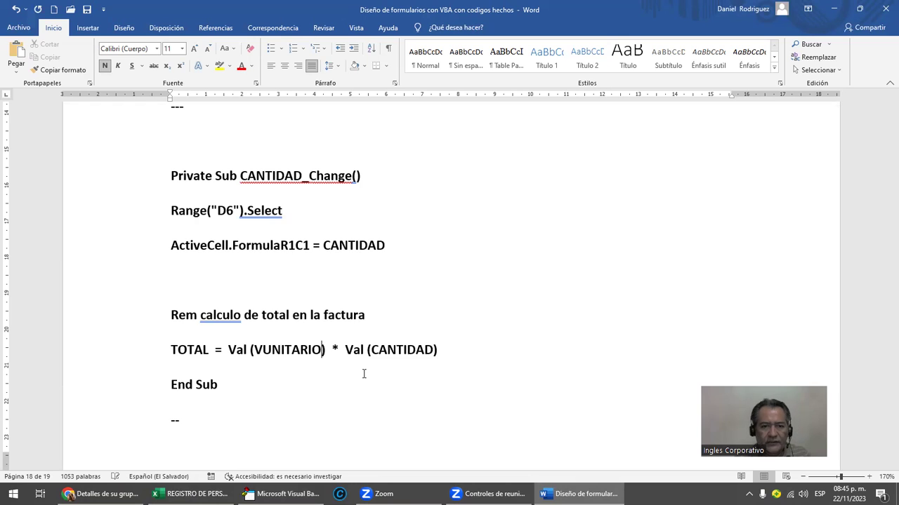
key(Right)
key(Right)
key(Right)
key(Right)
key(Right)
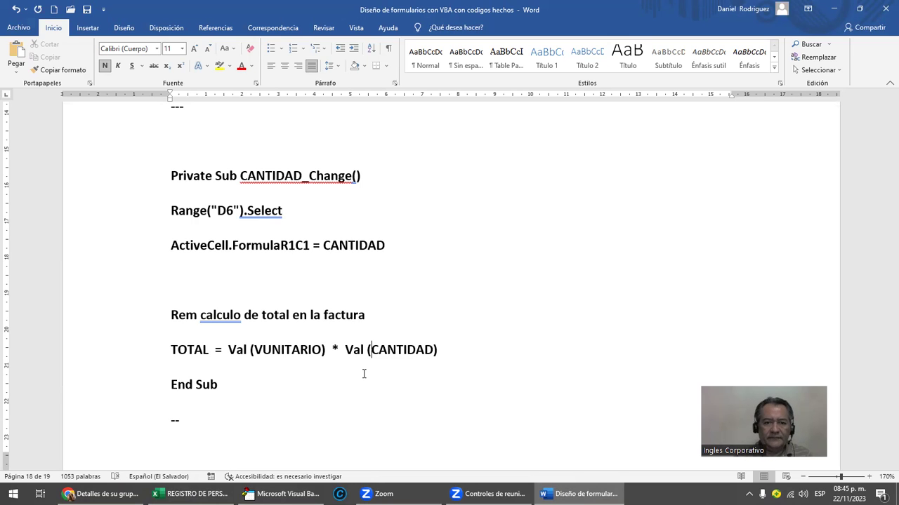
click(250, 355)
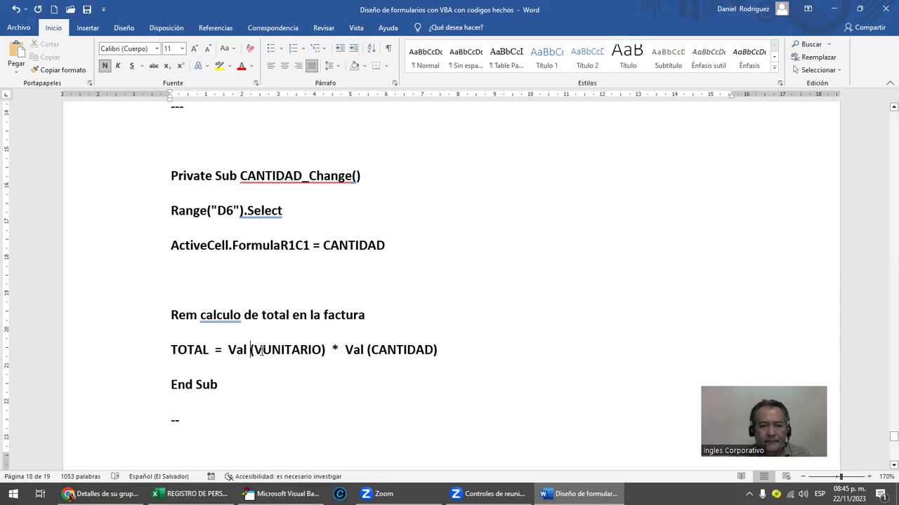
drag(255, 355, 318, 360)
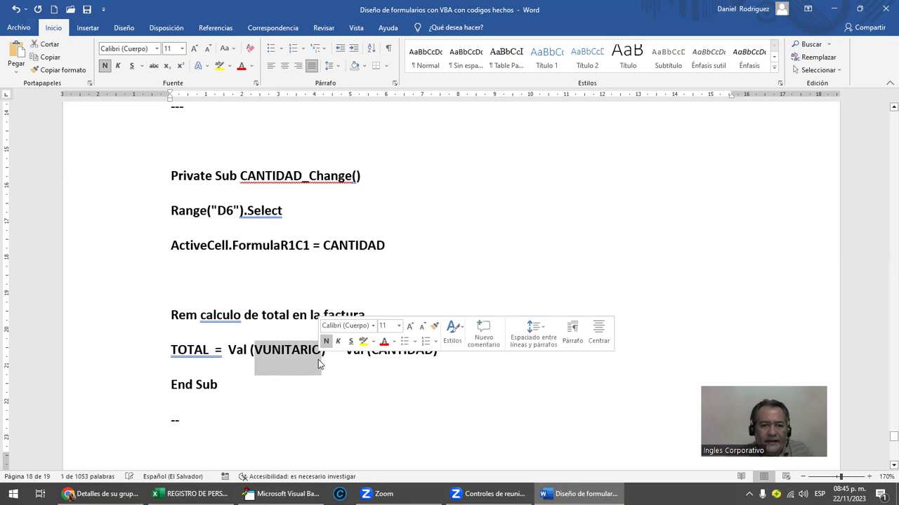
click(340, 382)
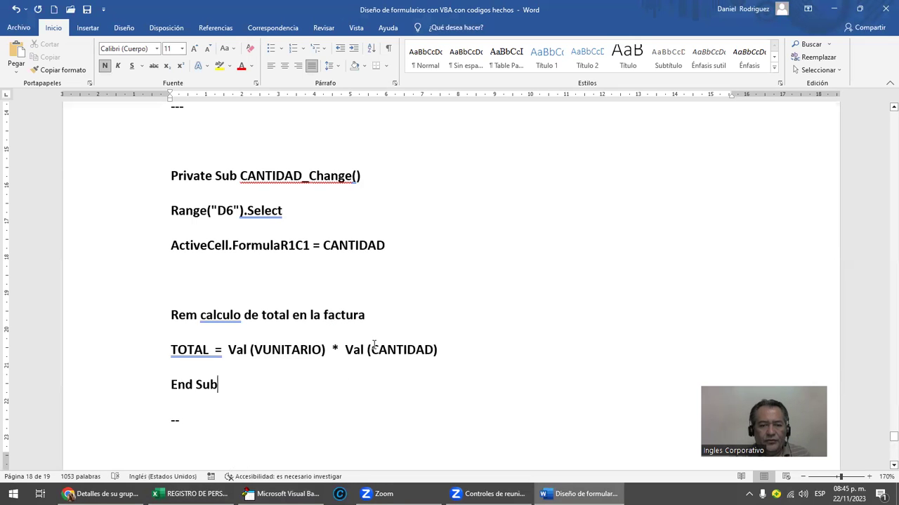
click(266, 351)
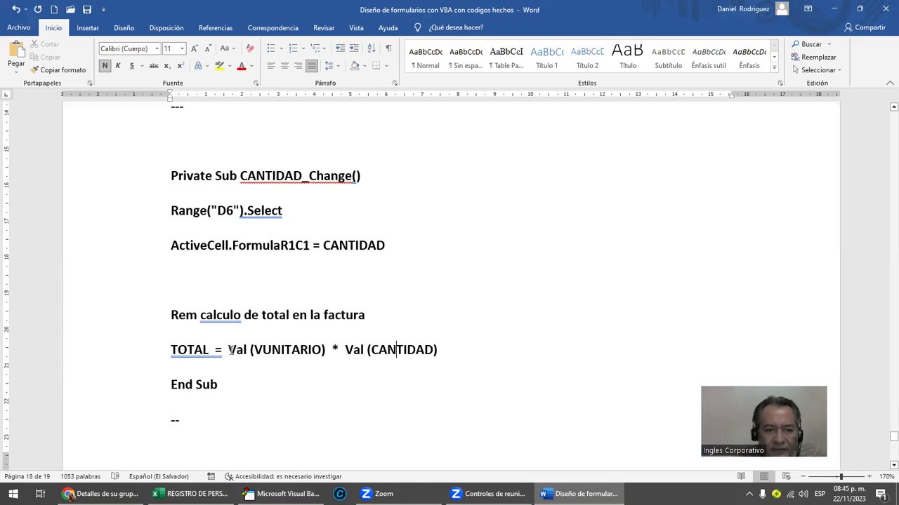
click(210, 352)
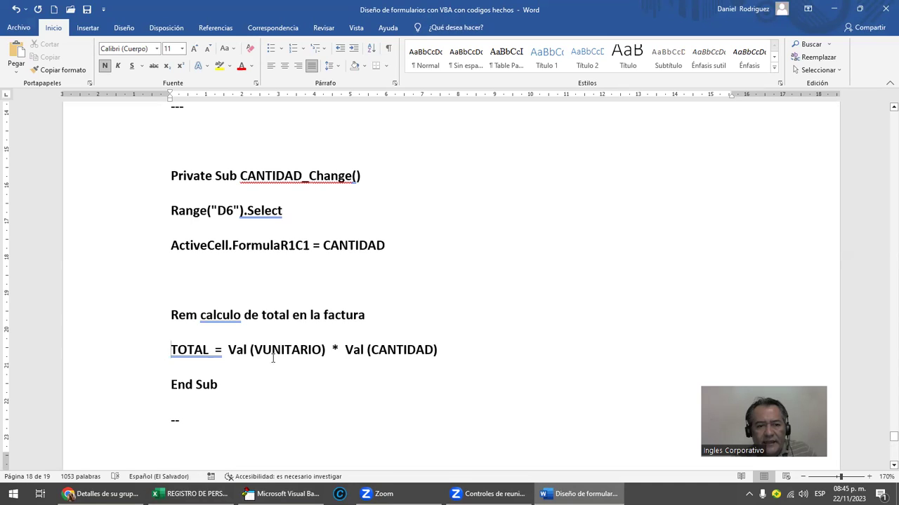
drag(171, 351, 452, 358)
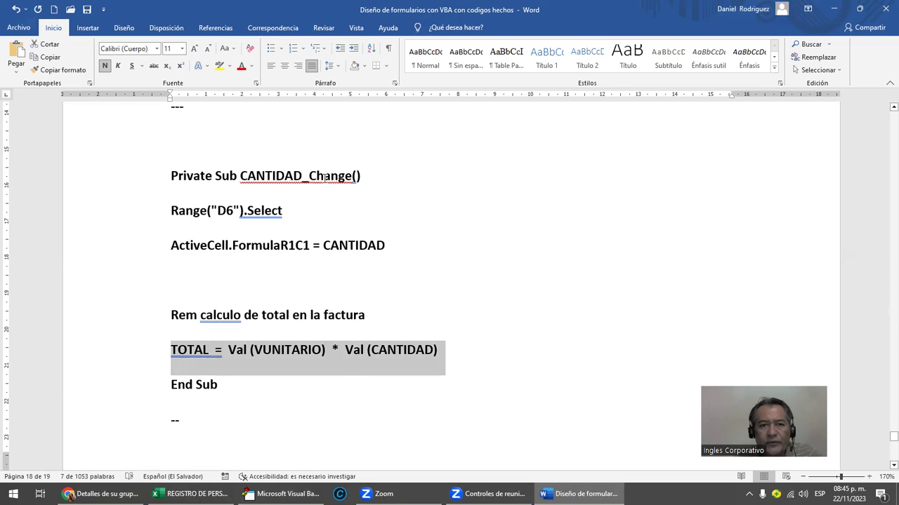
- Add TOTAL = Val (VUNITARIO) * Val (CANTIDAD) below CANTIDAD_Change's ActiveCell line and run the form
key(alt+Tab)
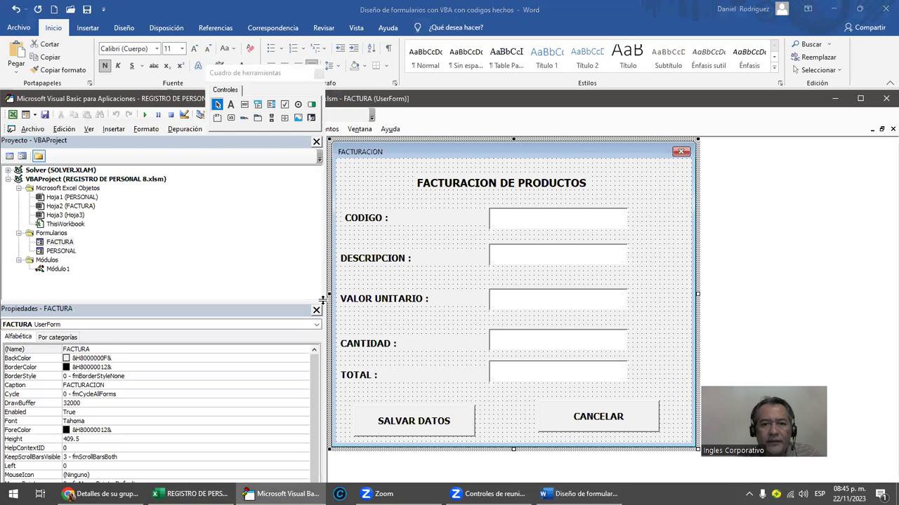
double_click(508, 345)
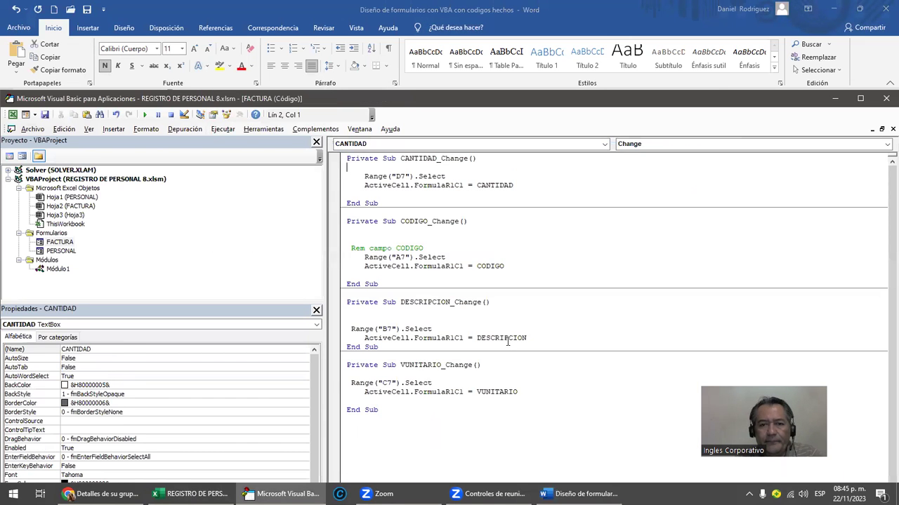
click(530, 186)
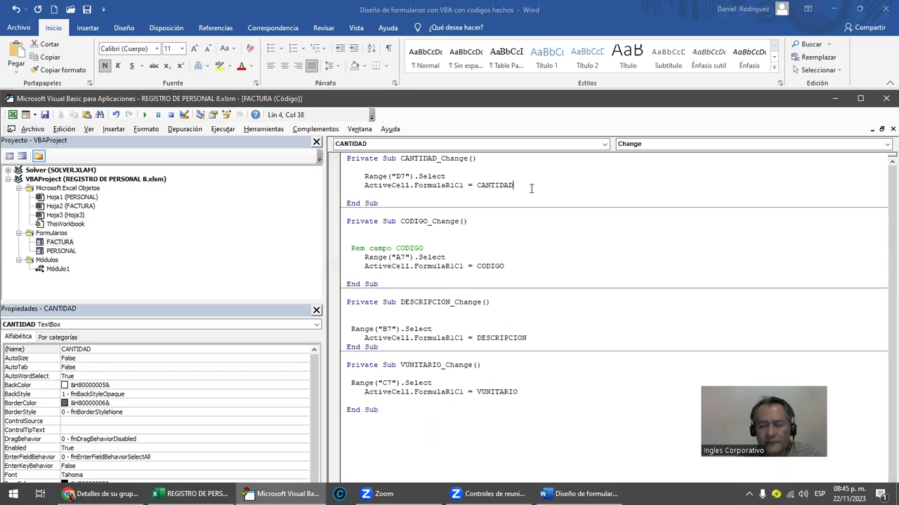
key(Return)
key(Return)
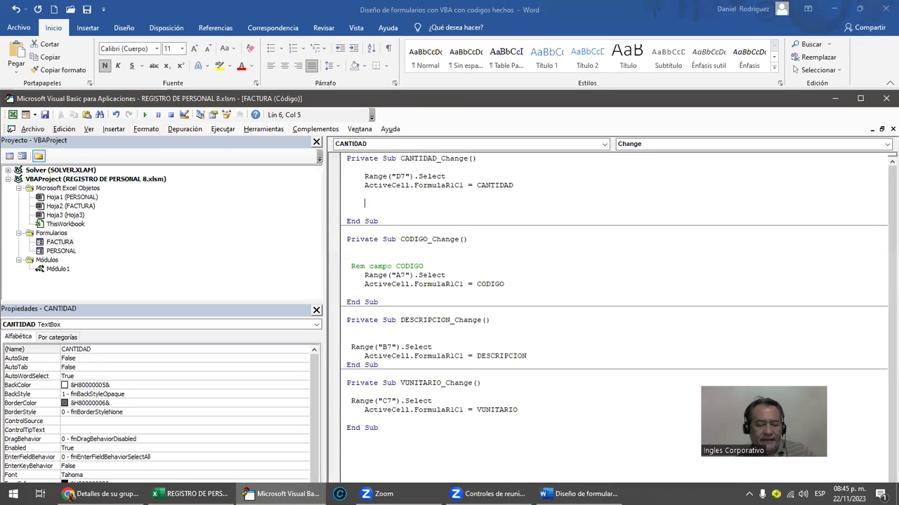
text(TOTAL  =  Val (VUNITARIO)  *  Val (CANTIDAD))
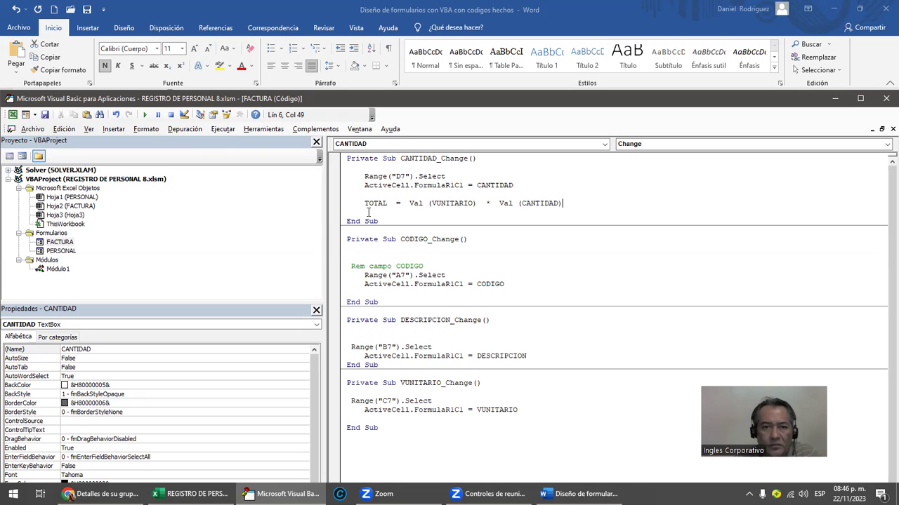
click(144, 115)
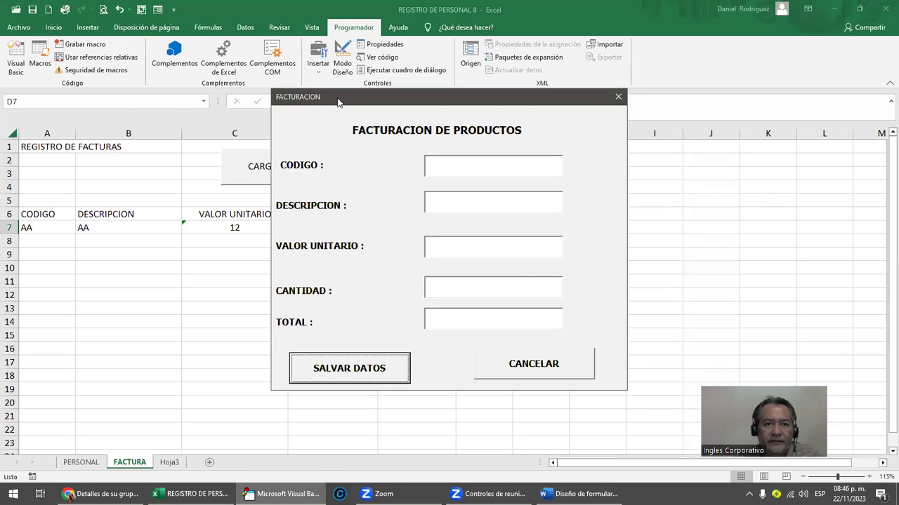
- Move the running FACTURACION form aside, click into CODIGO, then close the form
drag(347, 98, 589, 94)
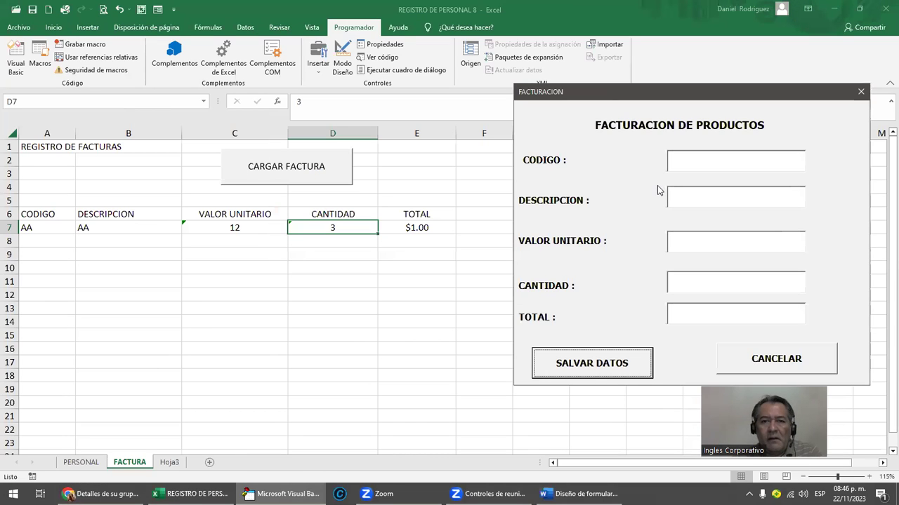
click(693, 162)
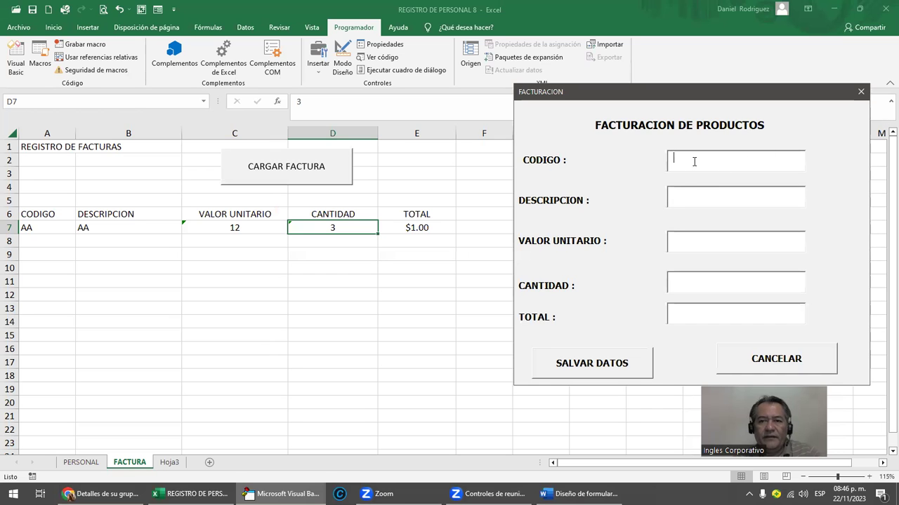
click(861, 92)
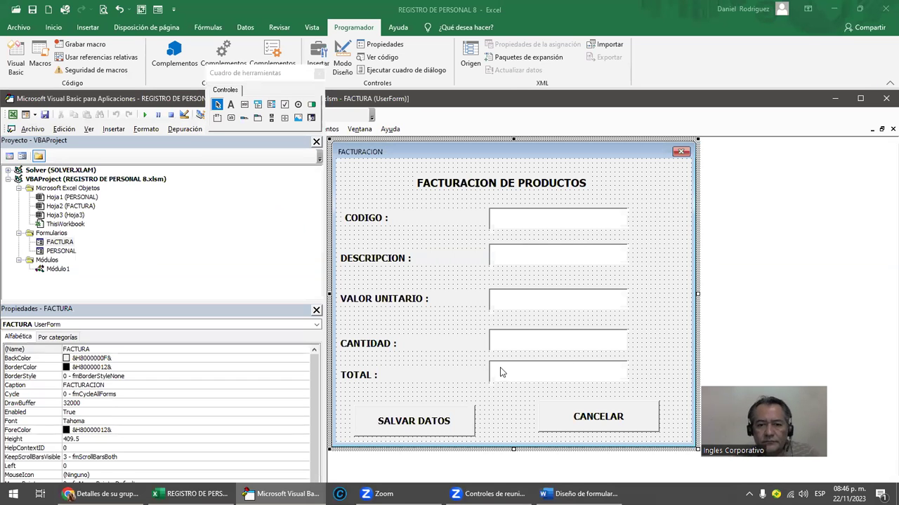
- Copy the Range/ActiveCell lines into TOTAL_Change, changing them to write TOTAL into E7
double_click(501, 372)
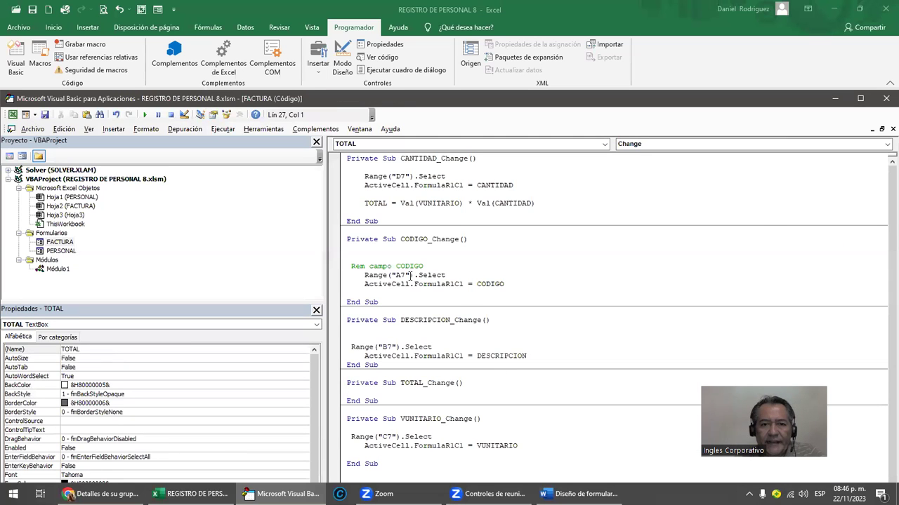
click(377, 384)
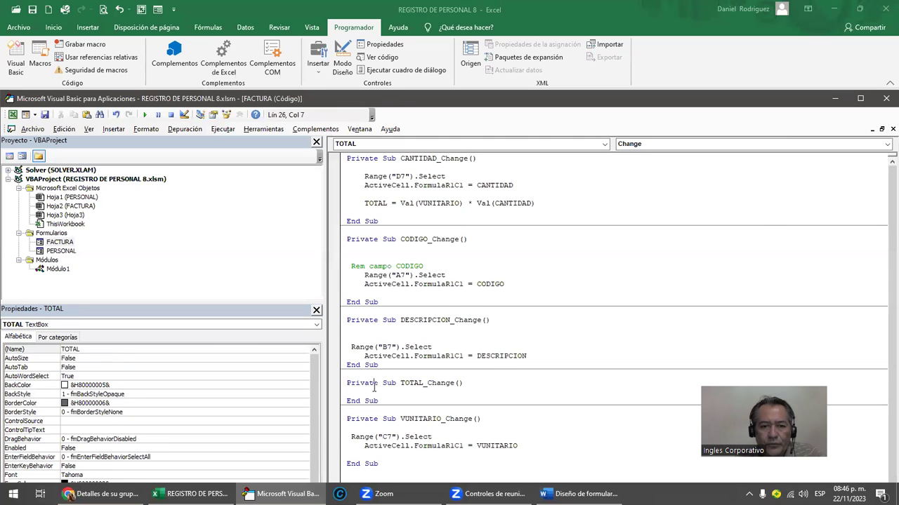
key(Return)
key(Return)
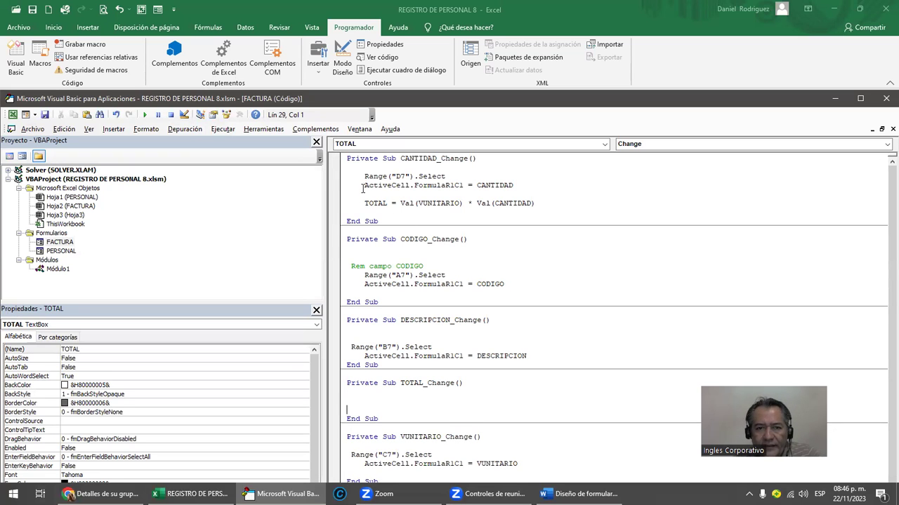
drag(362, 203, 526, 193)
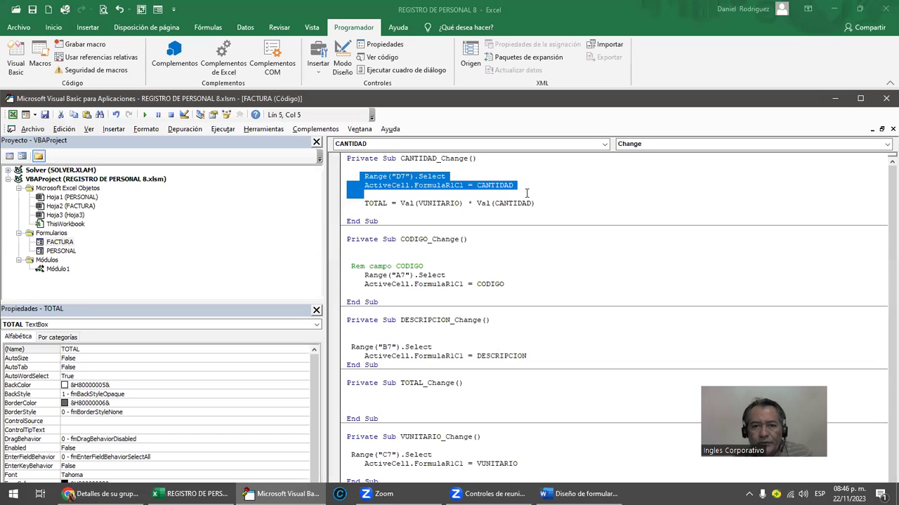
click(362, 403)
text(Range("D7").Select     ActiveCell.FormulaR1C1 = CANTIDAD)
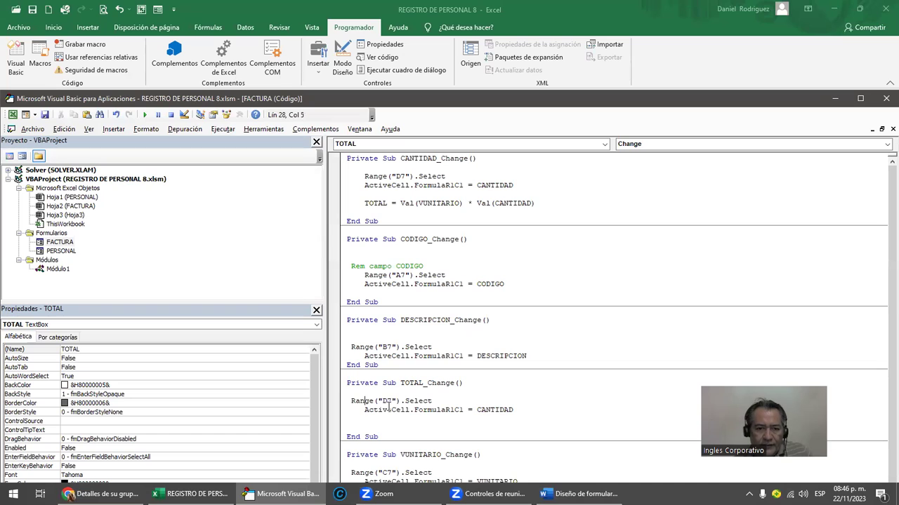
key(Tab)
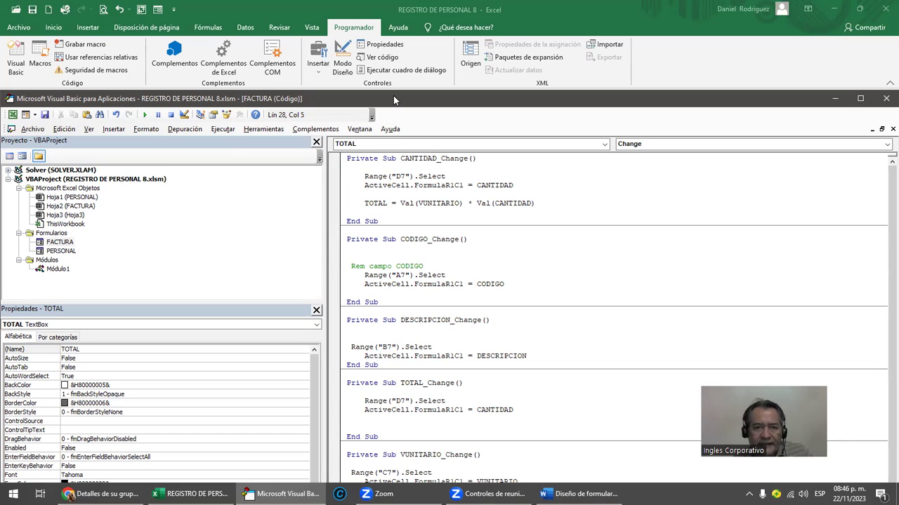
drag(393, 98, 403, 259)
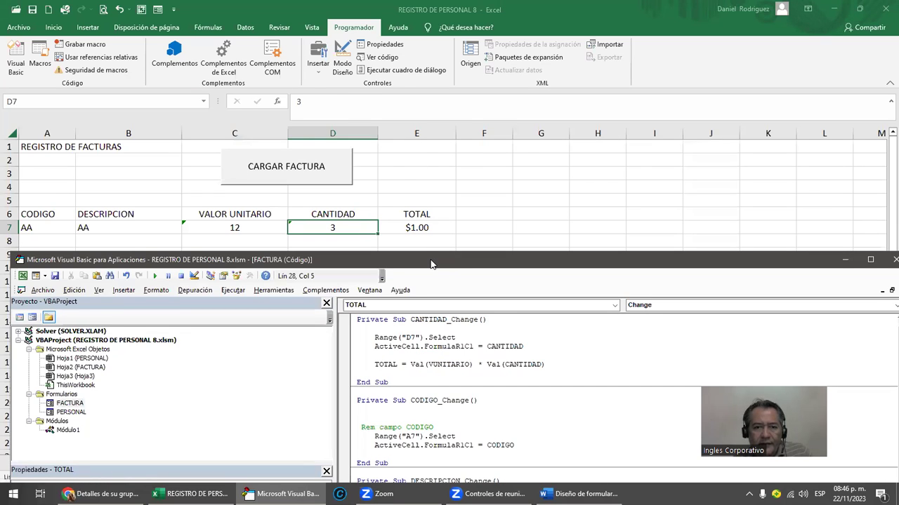
drag(431, 264, 441, 57)
key(Right)
key(Right)
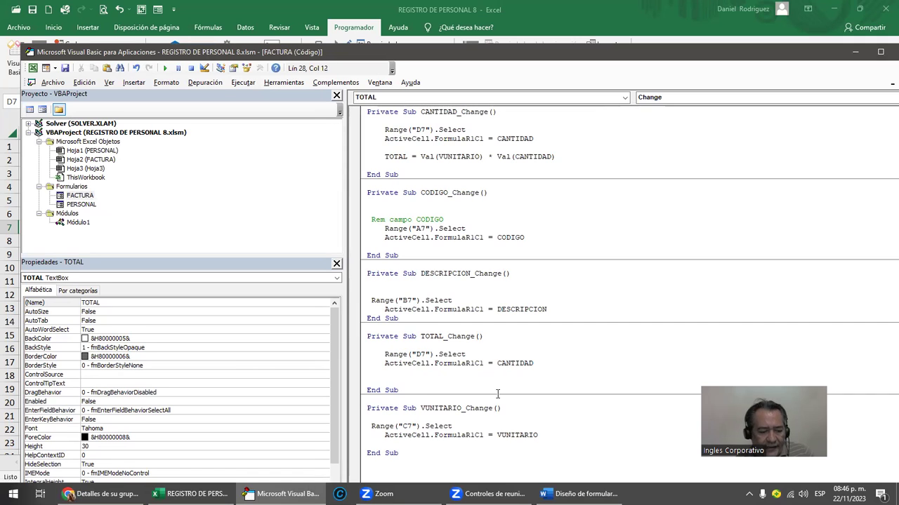
key(Delete)
text(E)
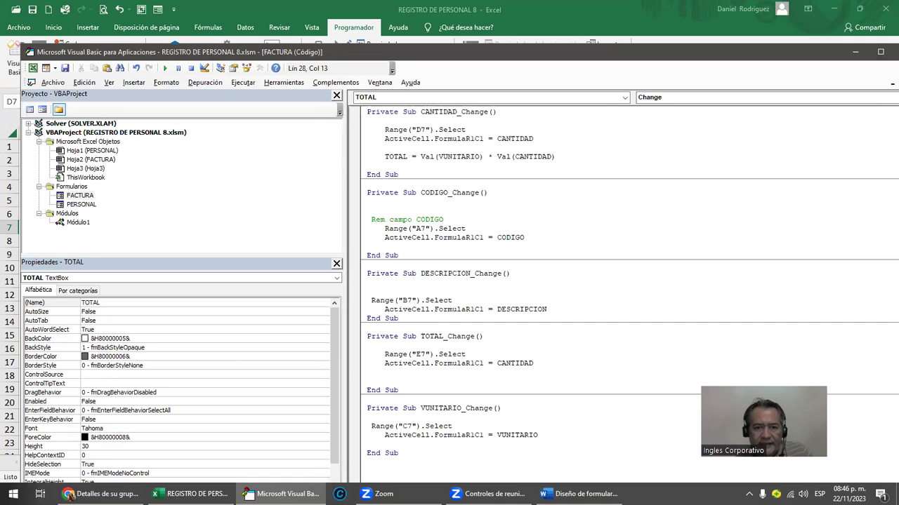
click(543, 363)
key(BackSpace)
key(BackSpace)
key(BackSpace)
key(BackSpace)
key(BackSpace)
key(BackSpace)
key(BackSpace)
key(BackSpace)
text(AL)
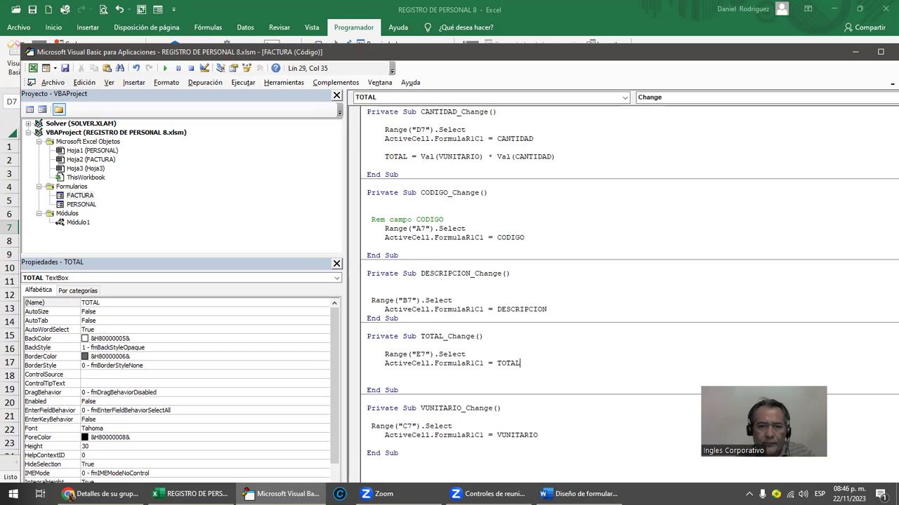
- Paste the TOTAL calculation into TOTAL_Change, comment it out with REM, and run the form
click(382, 161)
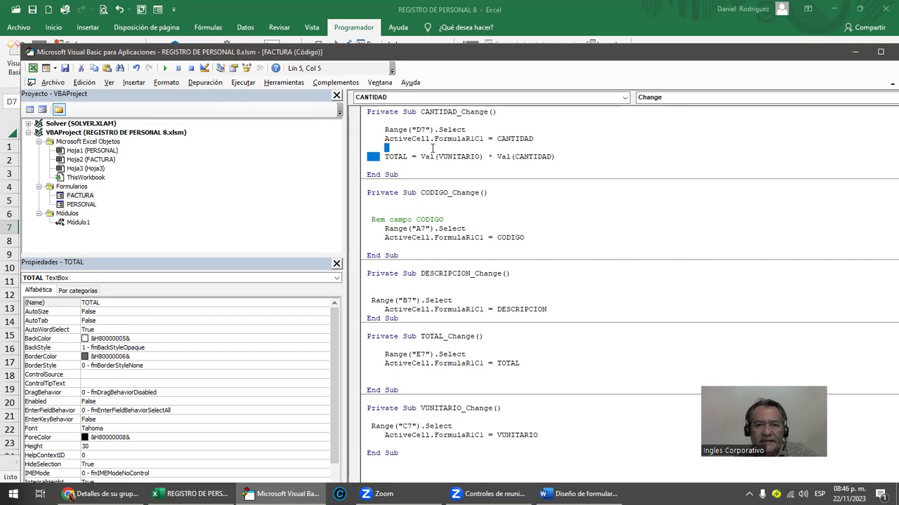
key(shift+Down)
key(ctrl+c)
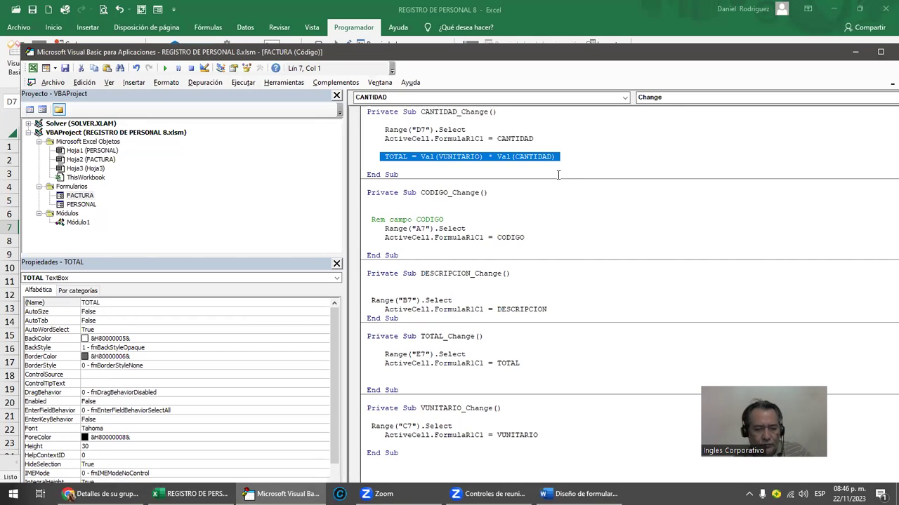
click(386, 346)
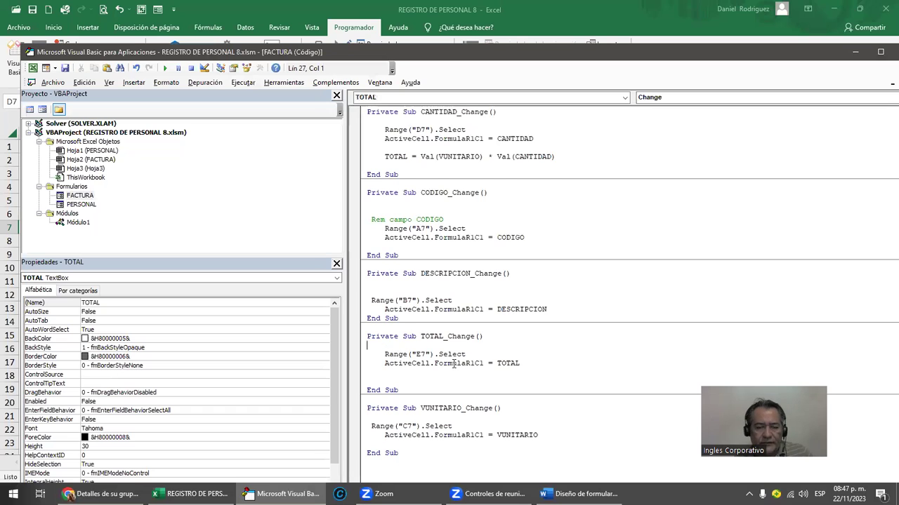
key(Return)
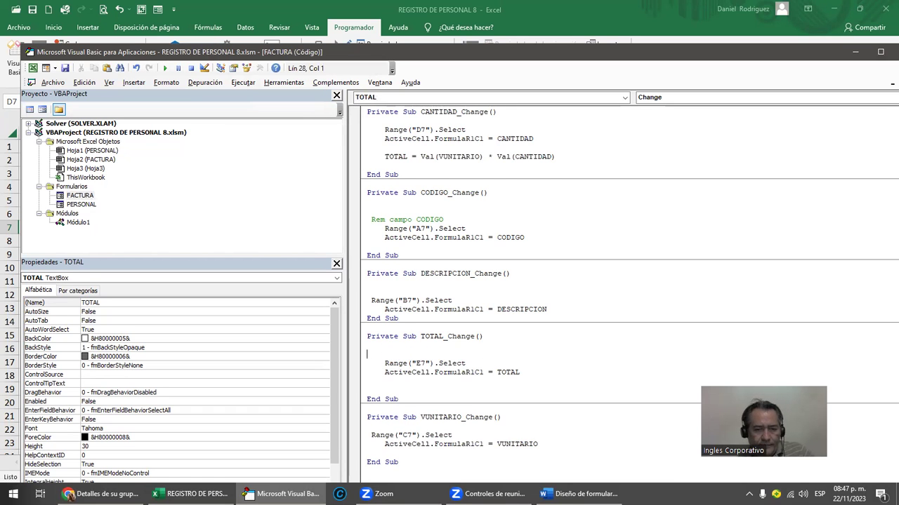
key(ctrl+v)
key(Tab)
key(BackSpace)
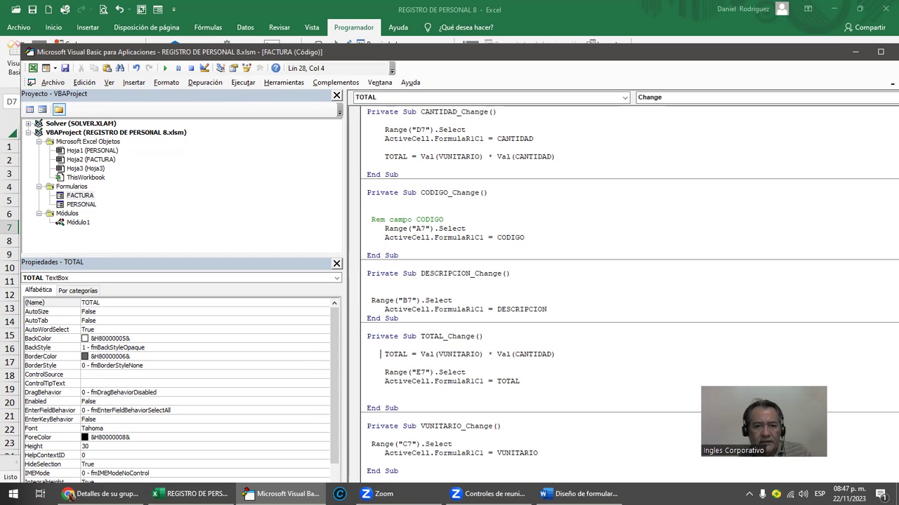
text(REM)
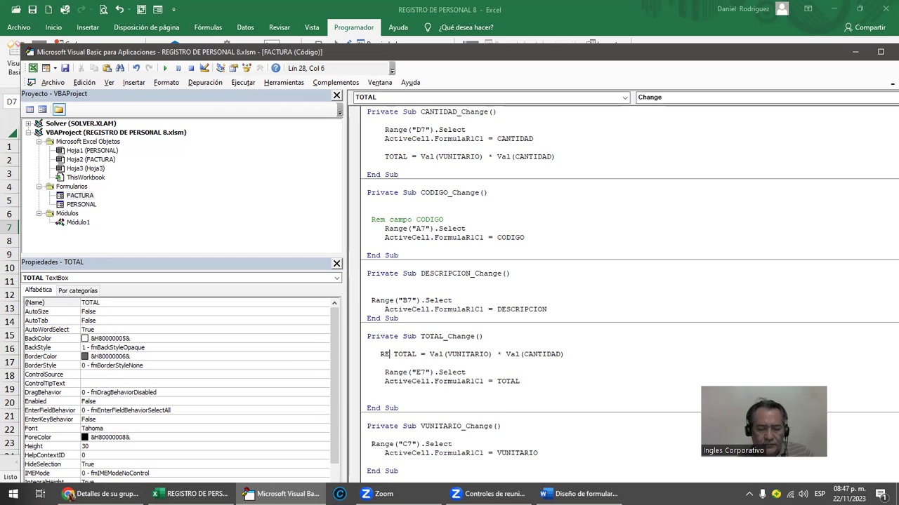
click(366, 363)
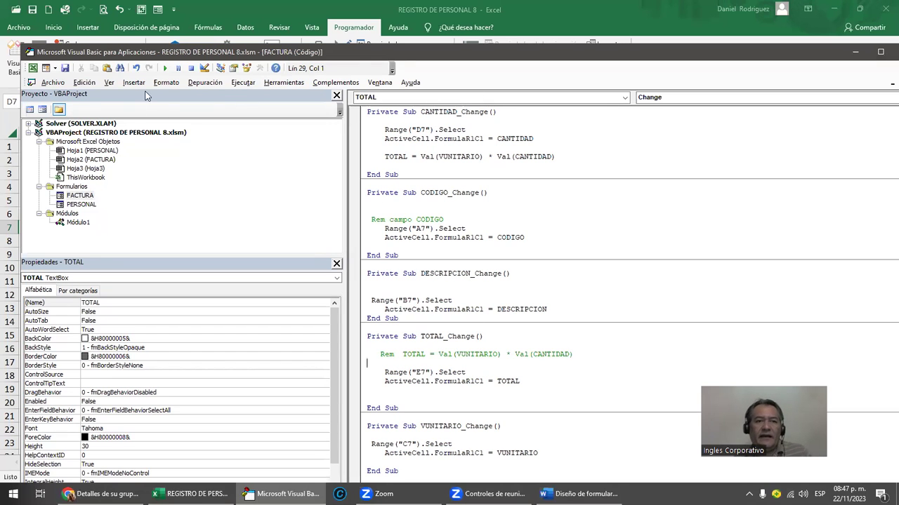
click(164, 68)
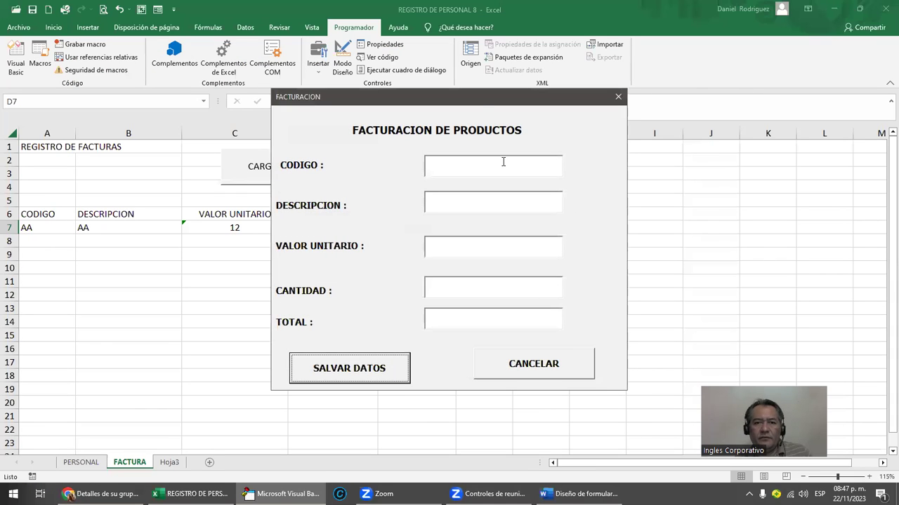
- Fill the form with TTT/TTTT, unit value 20 and quantity 2, confirm total 40 in row 7, then close it
drag(482, 98, 682, 95)
click(628, 163)
text(TTTTTTT)
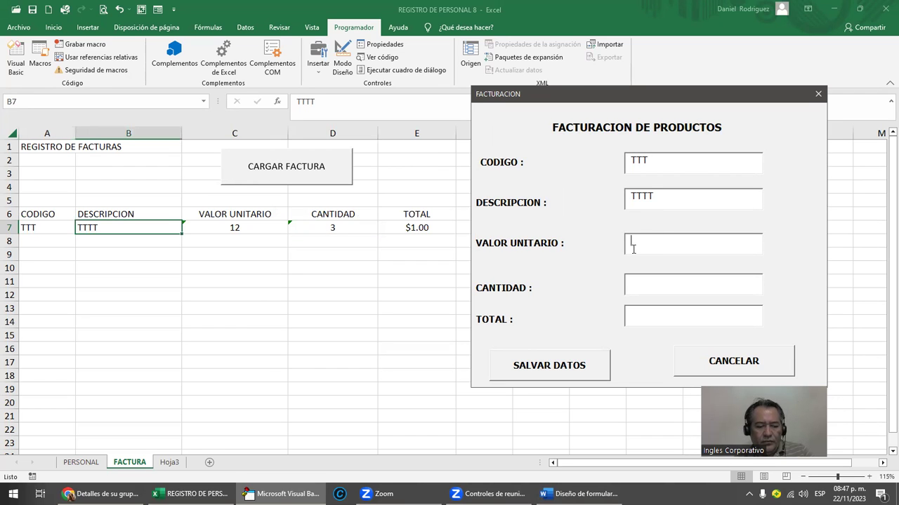
click(633, 250)
text(20)
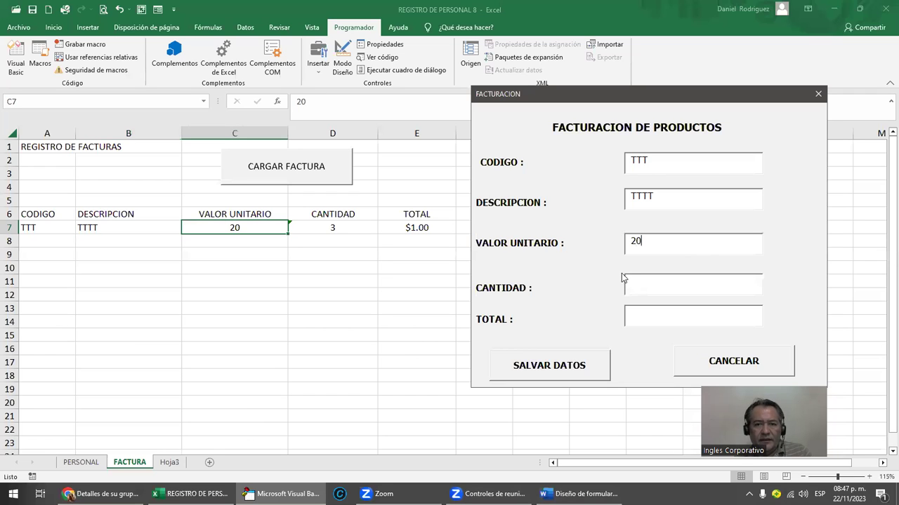
click(632, 282)
text(2)
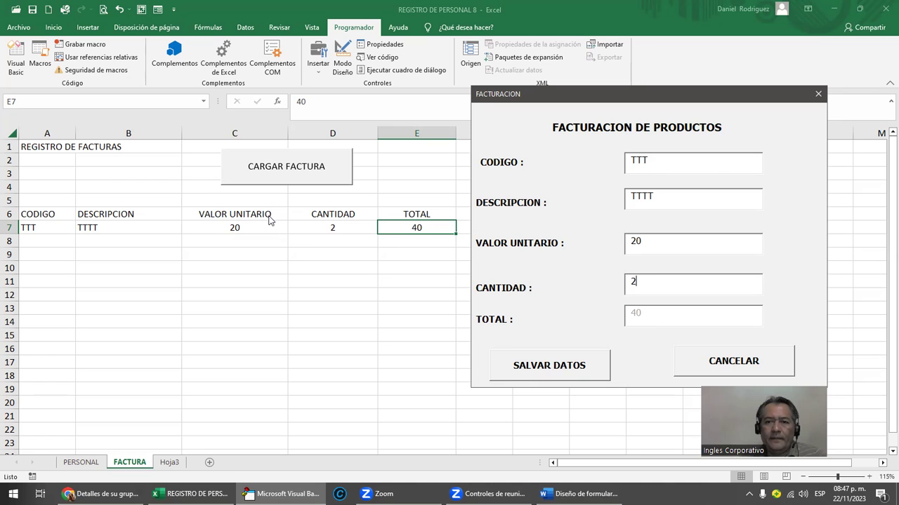
click(818, 94)
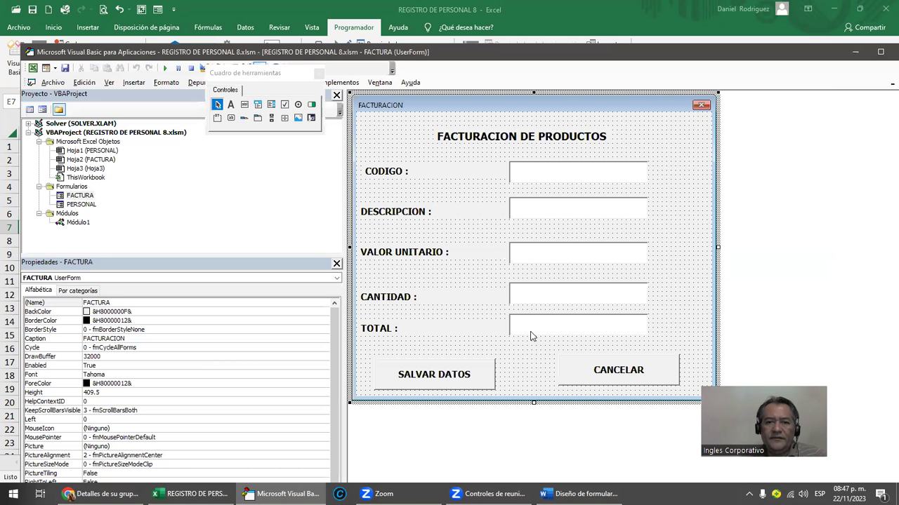
- Copy Range("E7").Select and ActiveCell.FormulaR1C1 = TOTAL into CANTIDAD_Change below its TOTAL line
double_click(533, 328)
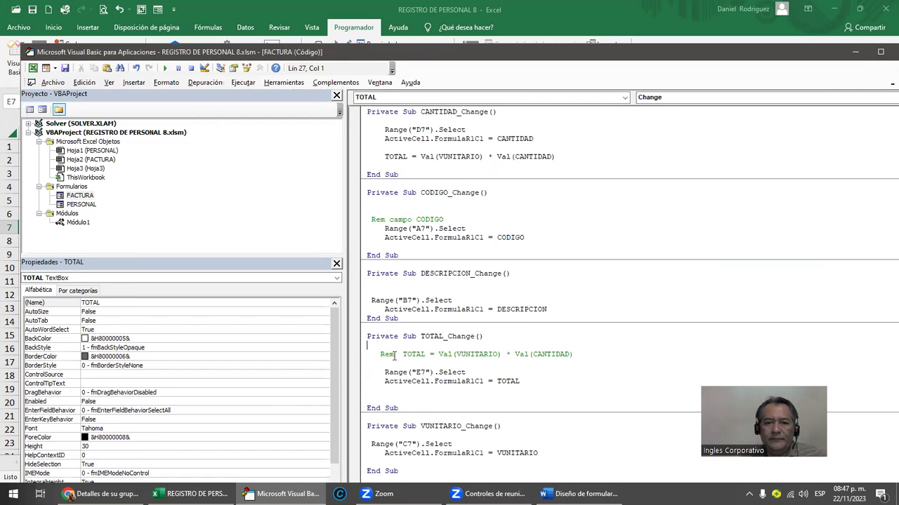
drag(380, 355, 573, 355)
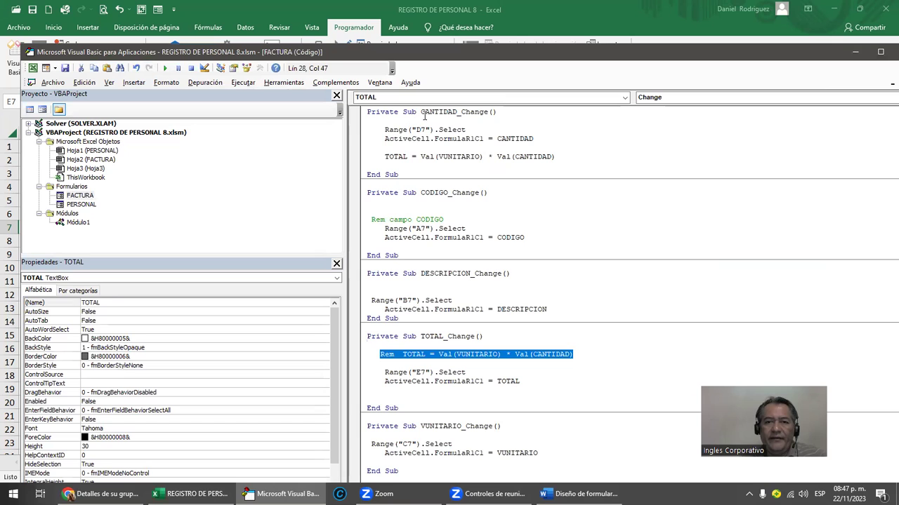
drag(380, 129, 549, 141)
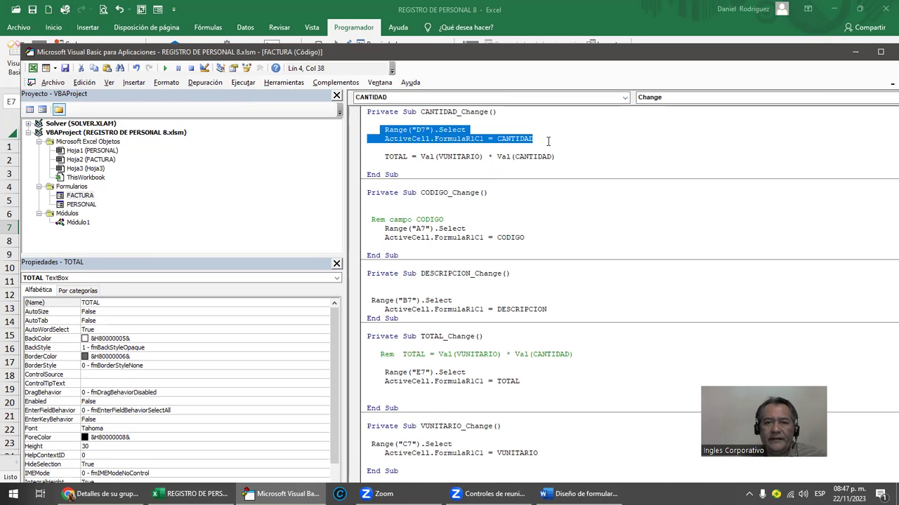
click(436, 164)
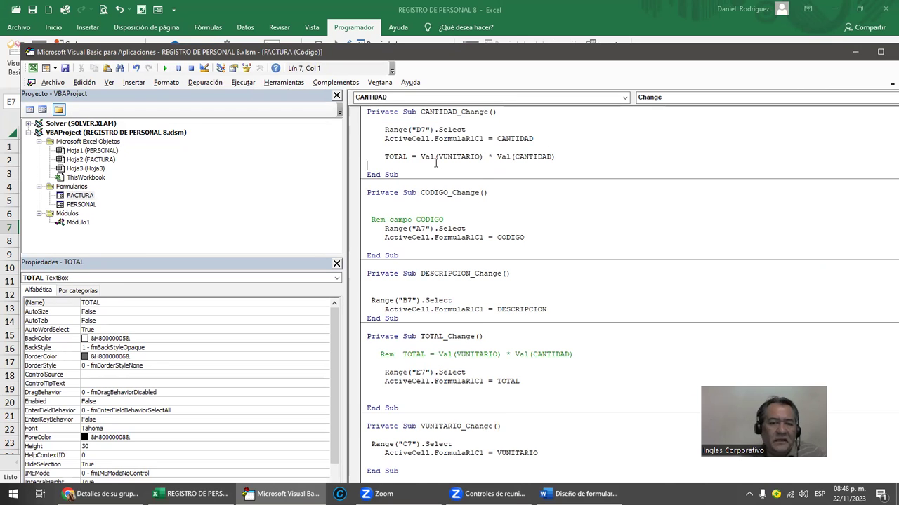
click(434, 354)
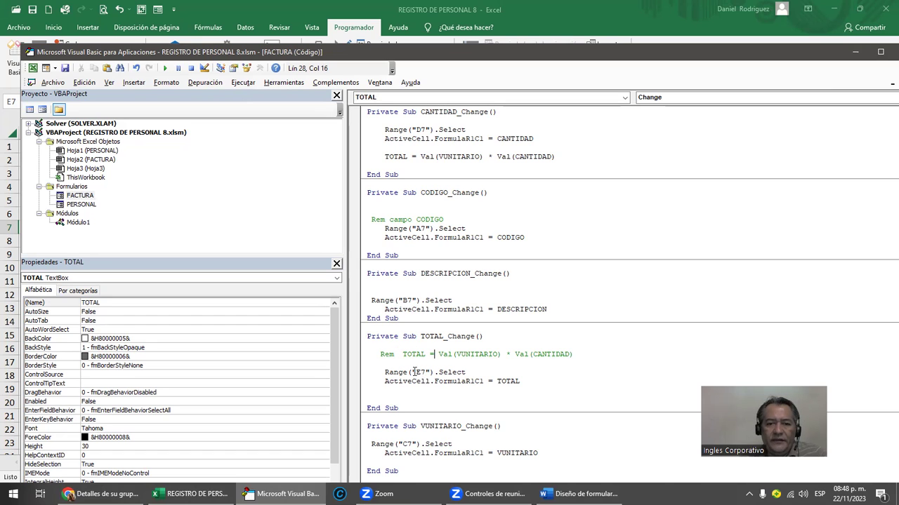
drag(421, 337, 493, 333)
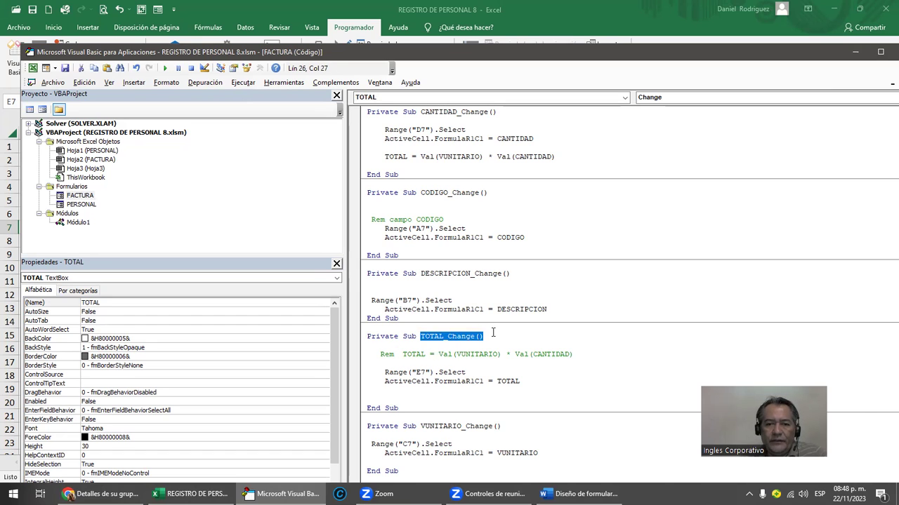
click(422, 374)
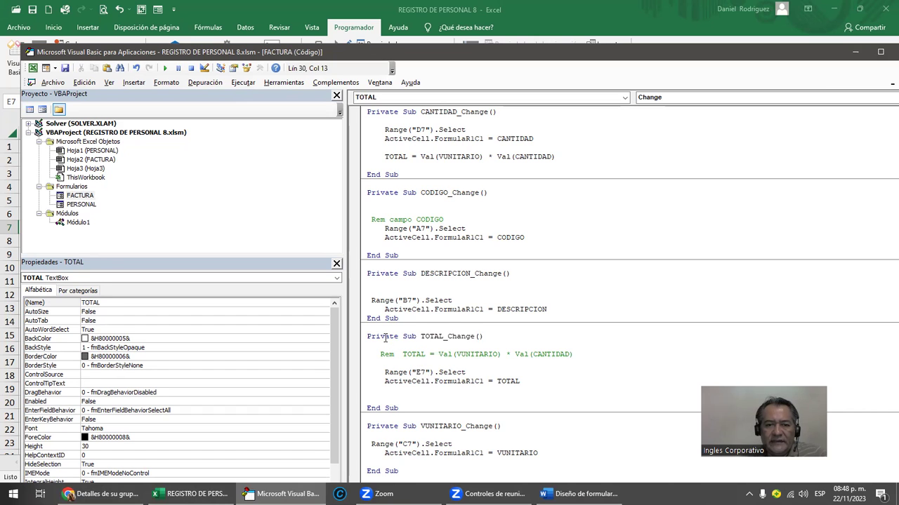
mouse_move(366, 336)
mouse_down()
mouse_move(427, 381)
mouse_move(398, 407)
mouse_up()
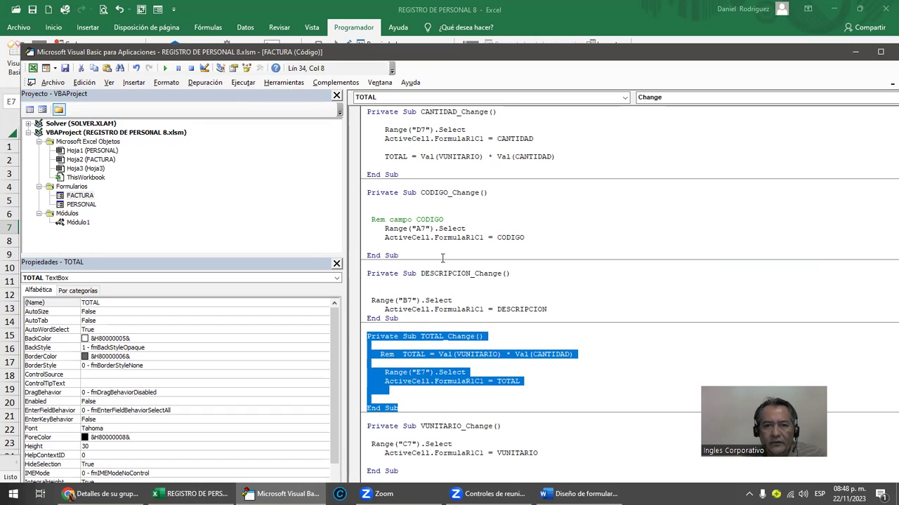
click(590, 159)
key(Return)
key(Return)
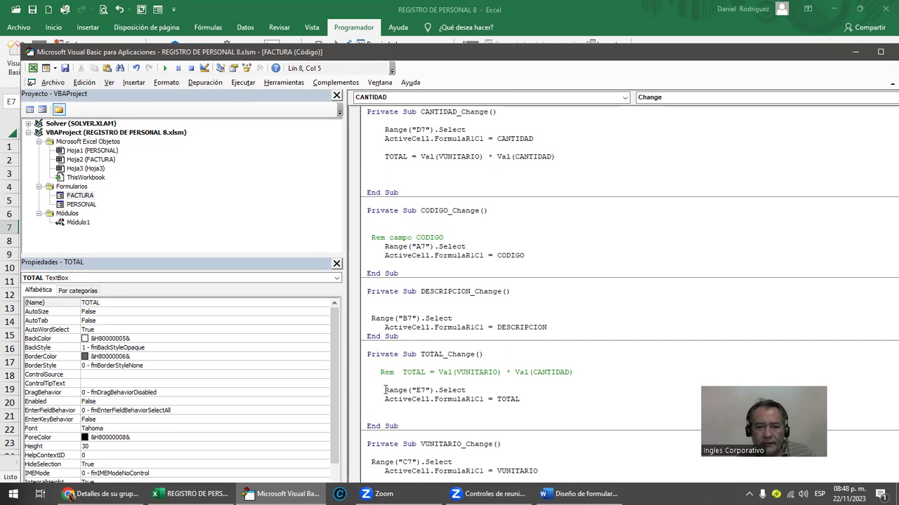
drag(384, 390, 533, 398)
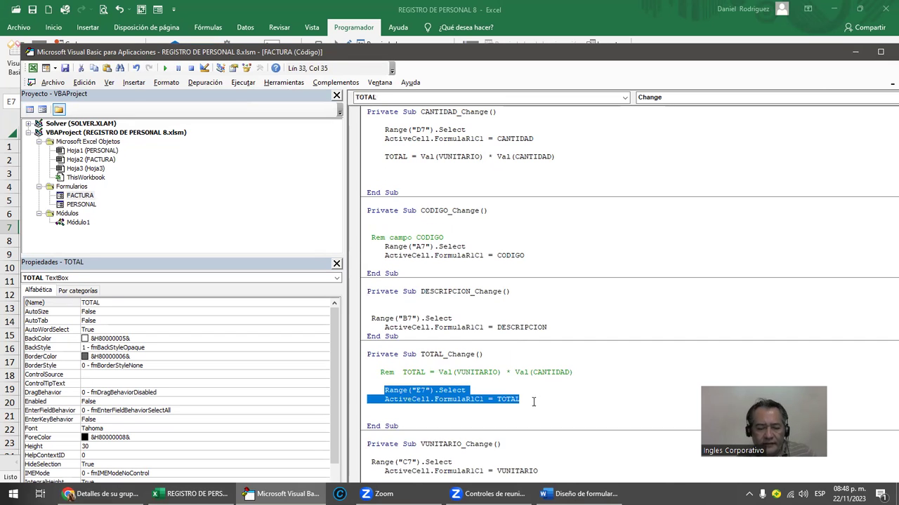
click(581, 165)
key(Return)
key(Return)
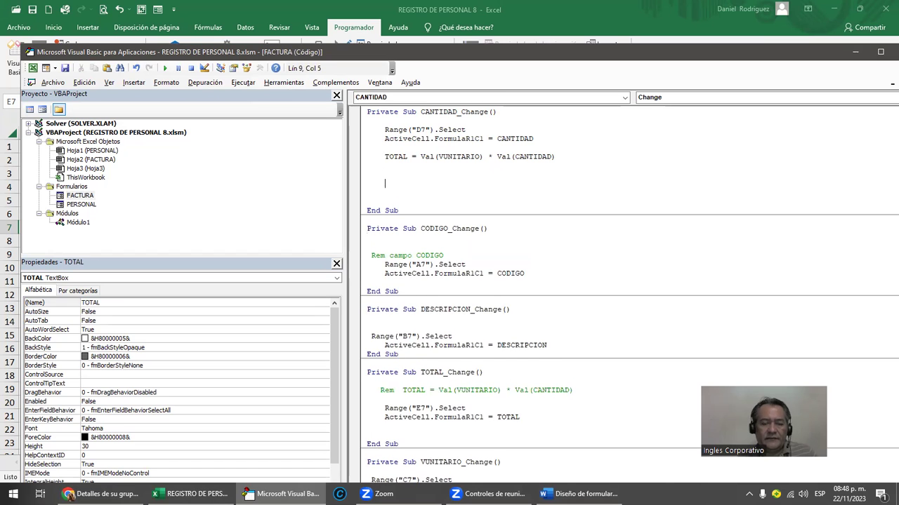
text(Range("E7").Select     ActiveCell.FormulaR1C1 = TOTAL)
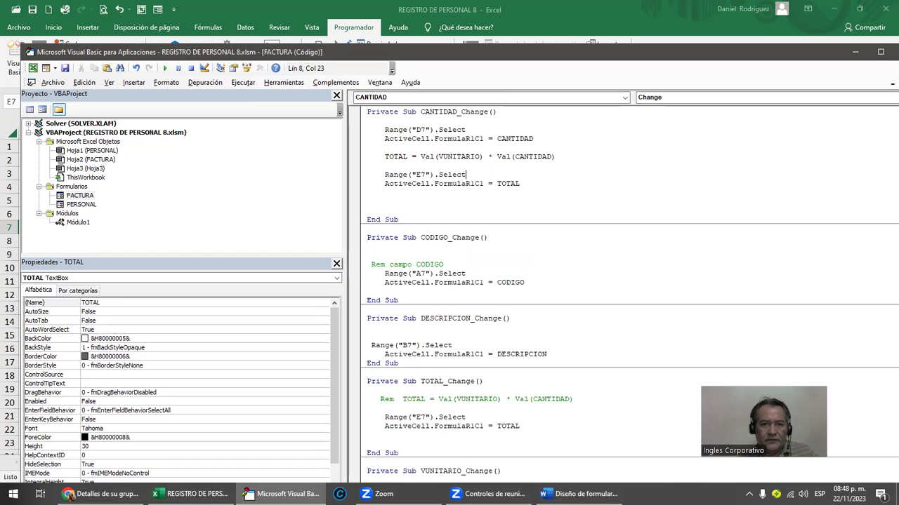
- Comment out both pasted E7 lines in CANTIDAD_Change with REM
click(385, 176)
text(REM)
key(Return)
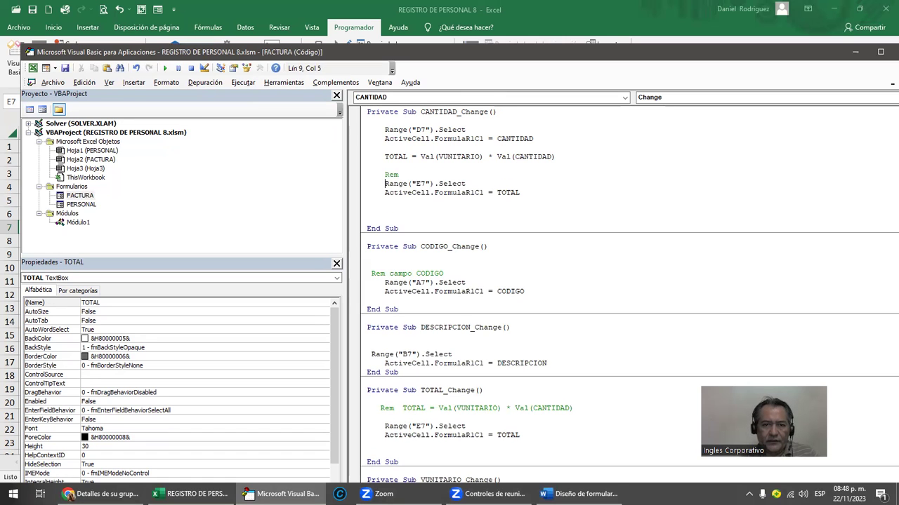
key(BackSpace)
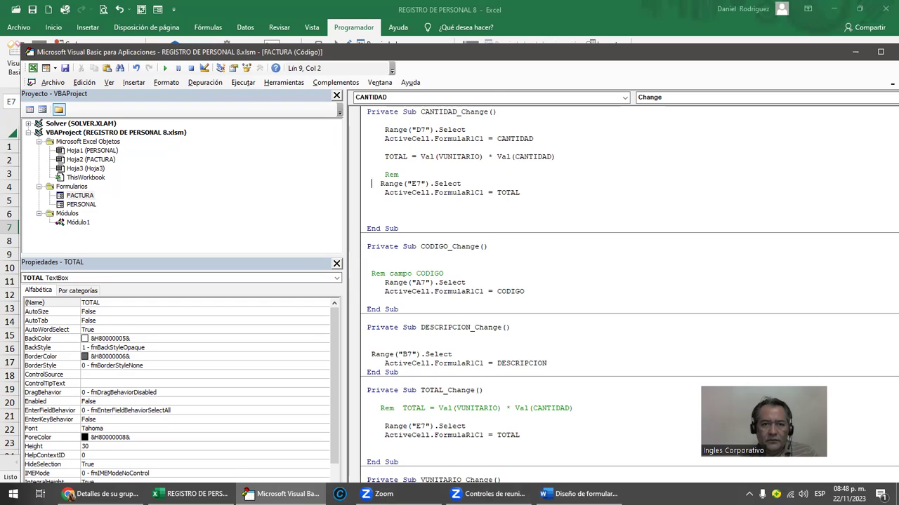
key(Delete)
key(Delete)
key(Delete)
key(Down)
text(REM)
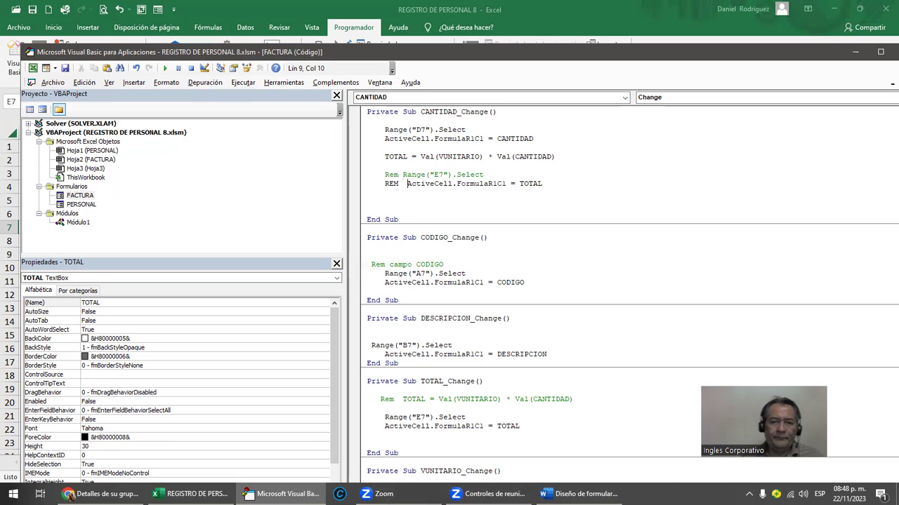
click(431, 202)
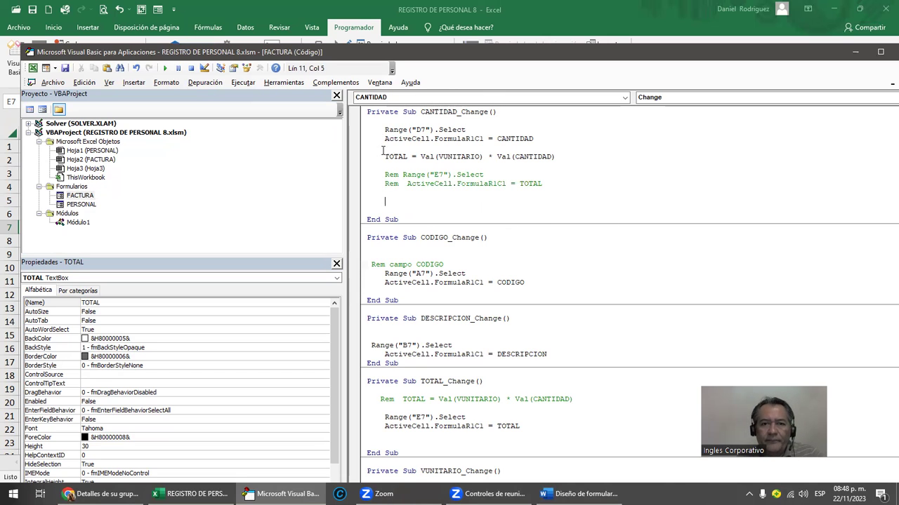
- Review the finished CANTIDAD_Change code, then return to the TOTAL_Change routine
mouse_move(375, 113)
mouse_down()
mouse_move(498, 113)
mouse_move(561, 140)
mouse_up()
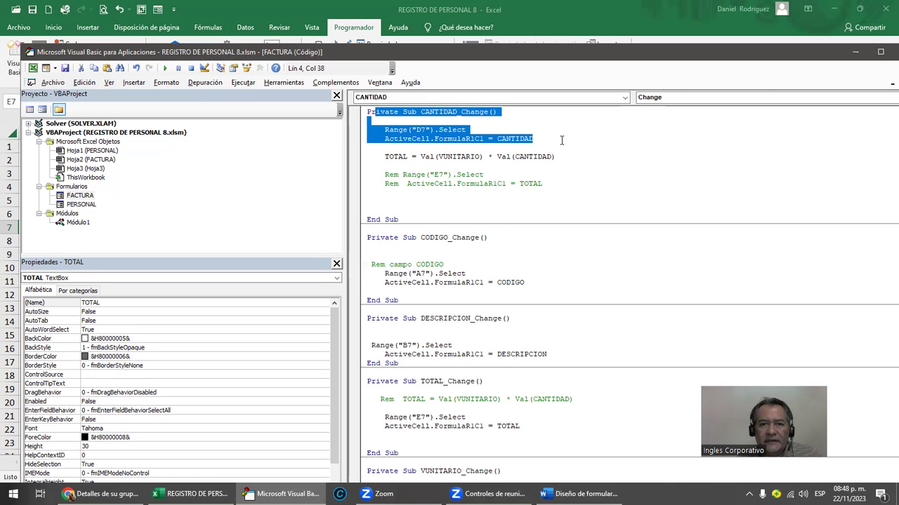
drag(562, 141, 577, 155)
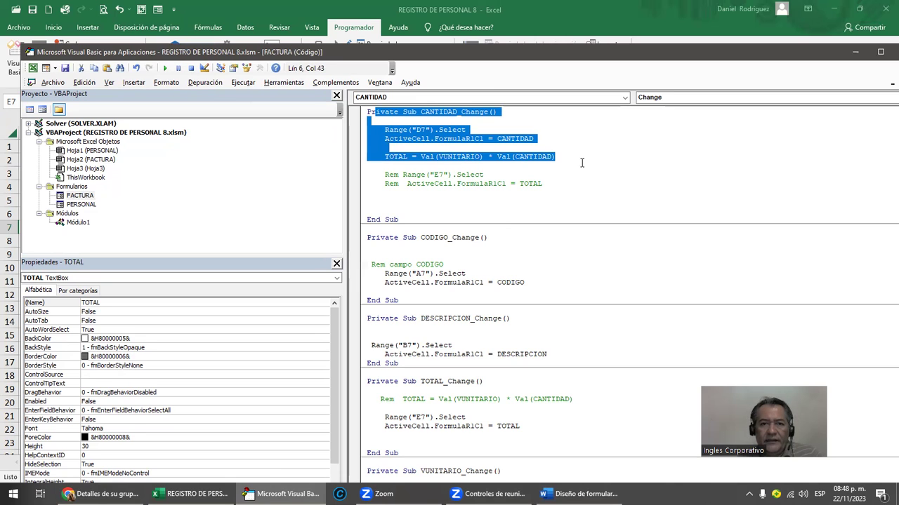
drag(581, 163, 585, 181)
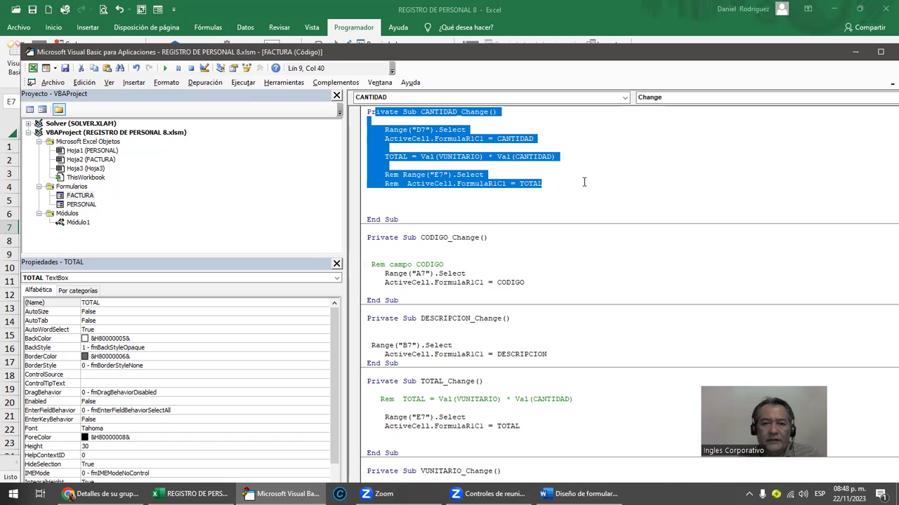
click(455, 391)
click(377, 381)
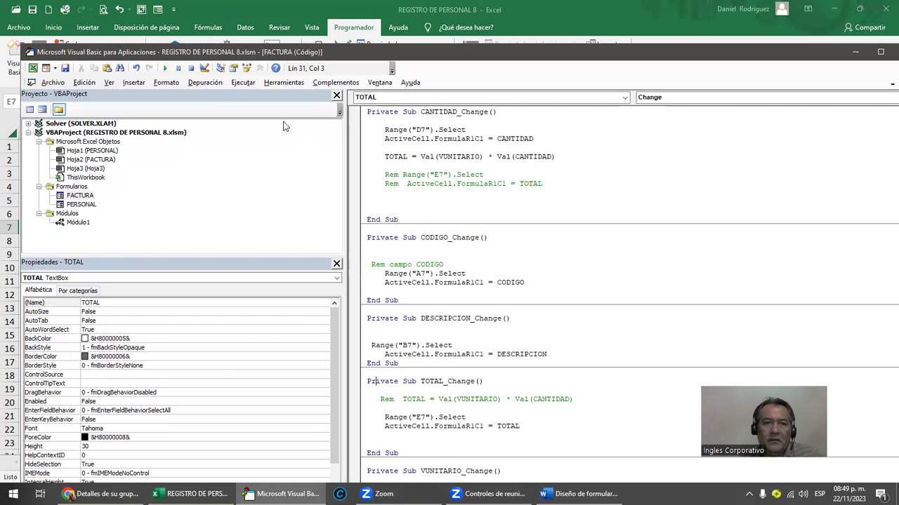
- Run the form, enter code RR, description RR1 and quantity 2, then close it
click(165, 68)
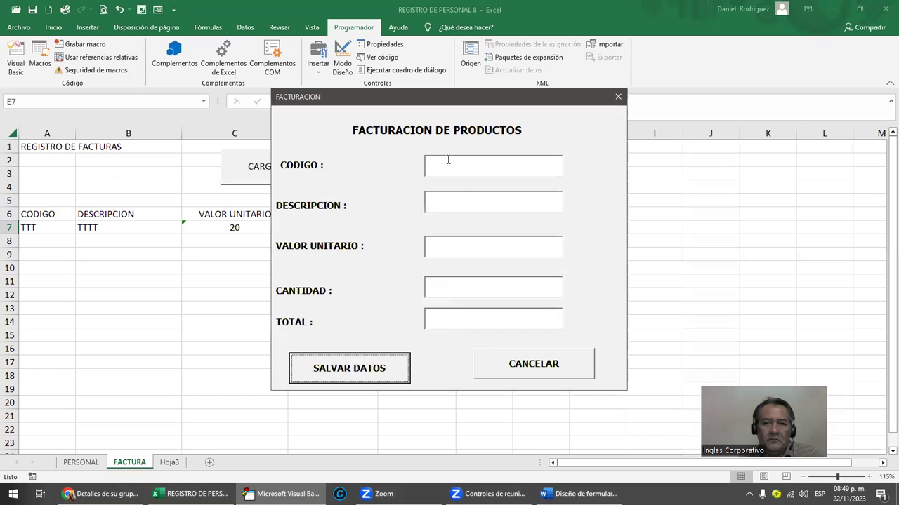
drag(444, 104, 605, 104)
click(636, 161)
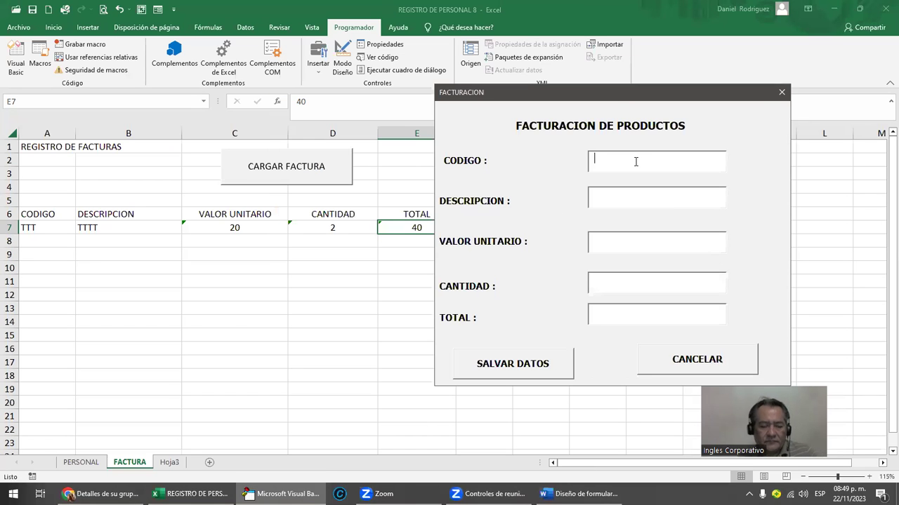
text(RR)
click(614, 198)
text(RR)
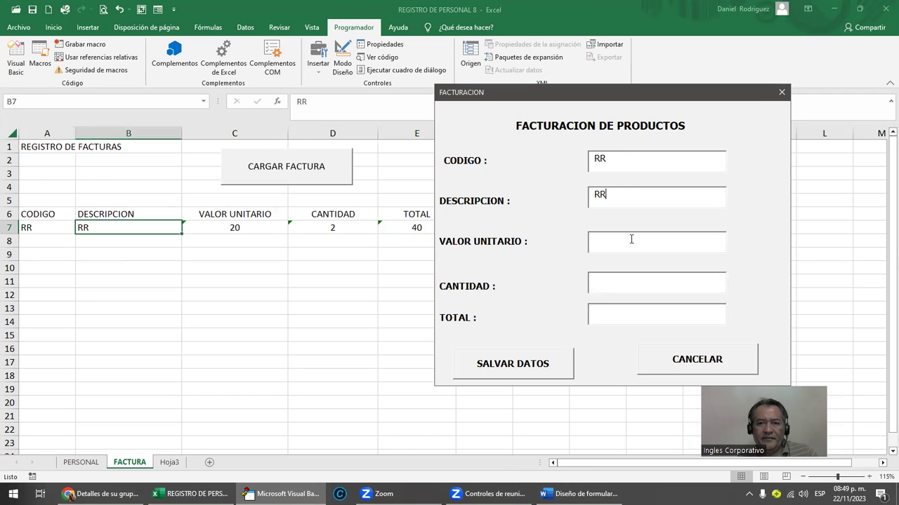
text(1)
click(602, 283)
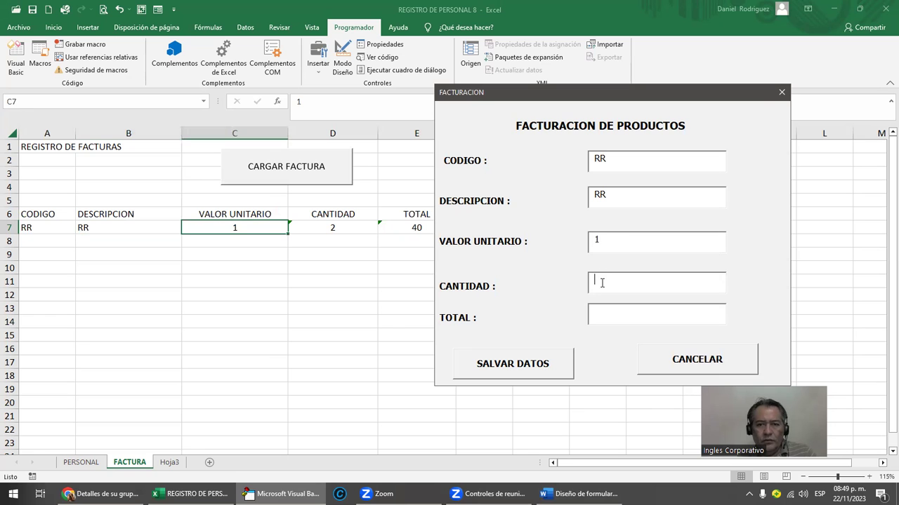
text(2)
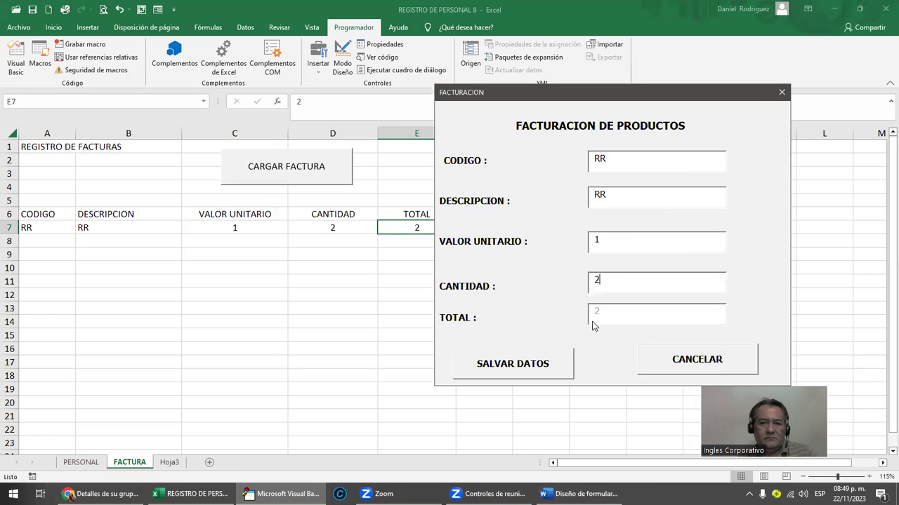
click(781, 98)
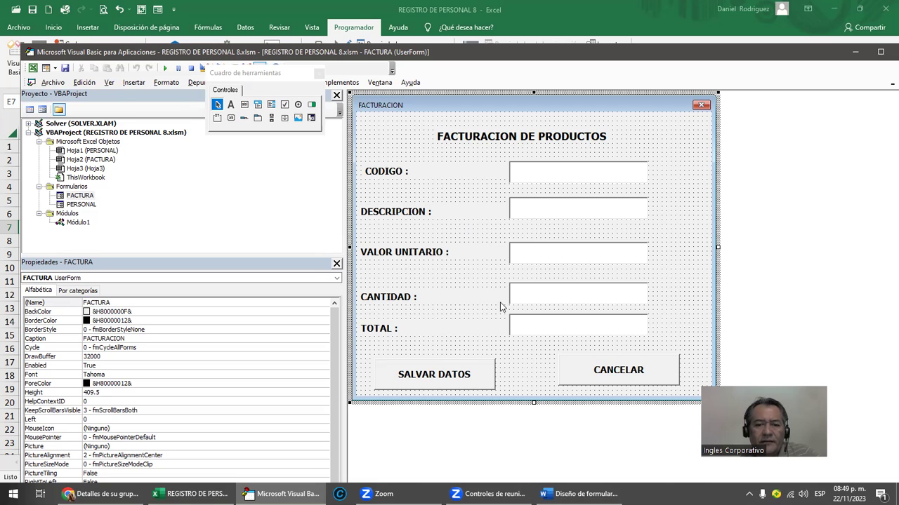
- Select and copy the body of the PERSONAL form's GUARDAR save procedure
double_click(81, 205)
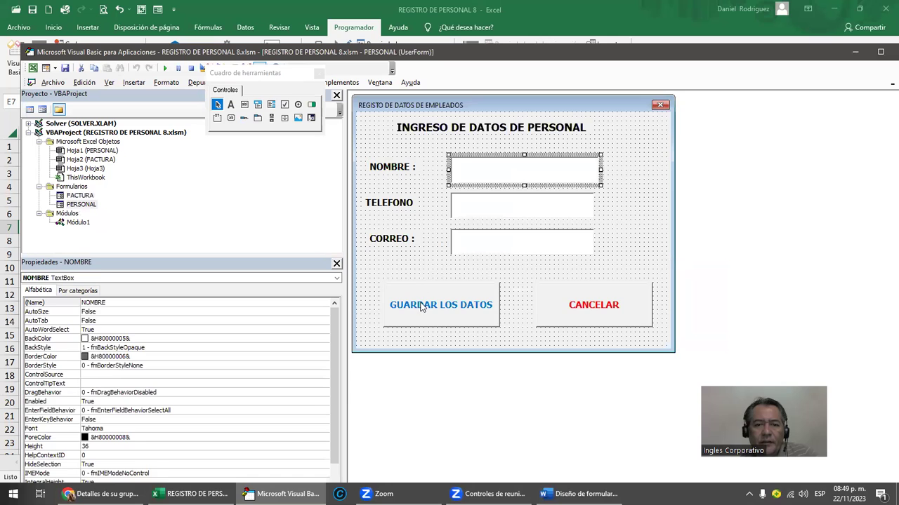
double_click(422, 303)
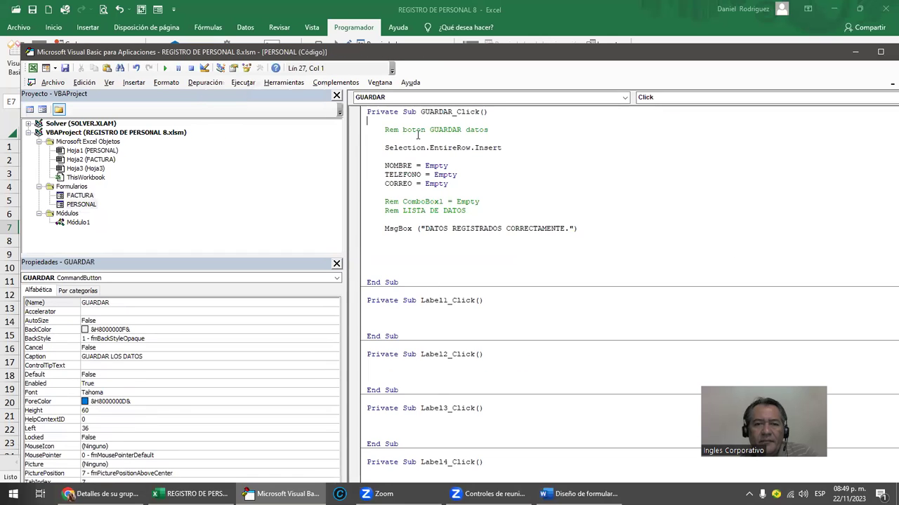
key(Up)
key(shift+End)
key(Down)
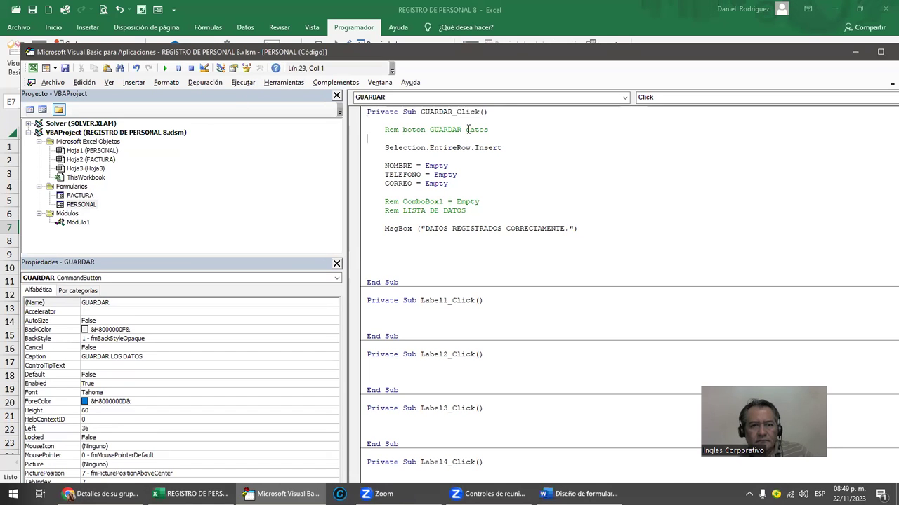
key(Up)
key(shift+Down)
key(shift+Down)
key(shift+Down)
key(shift+Down)
key(shift+Down)
key(shift+Down)
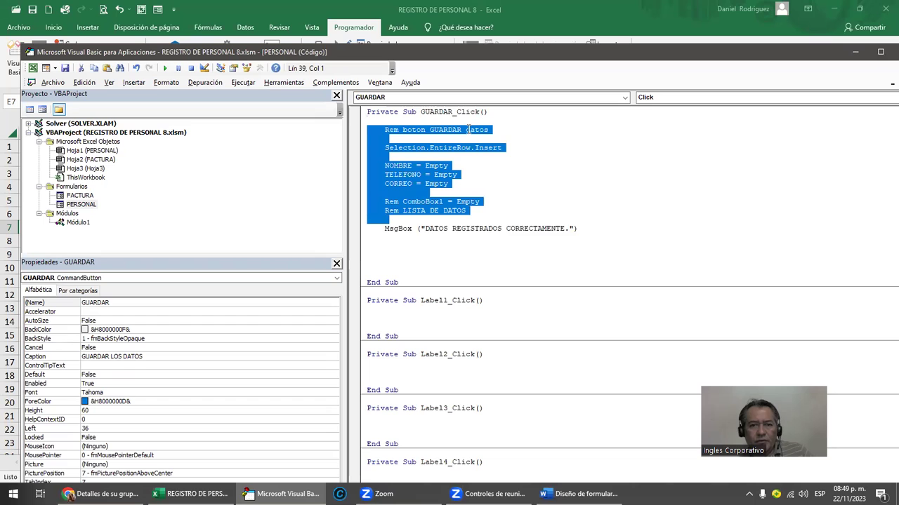
key(shift+Down)
key(shift+Down)
key(ctrl+c)
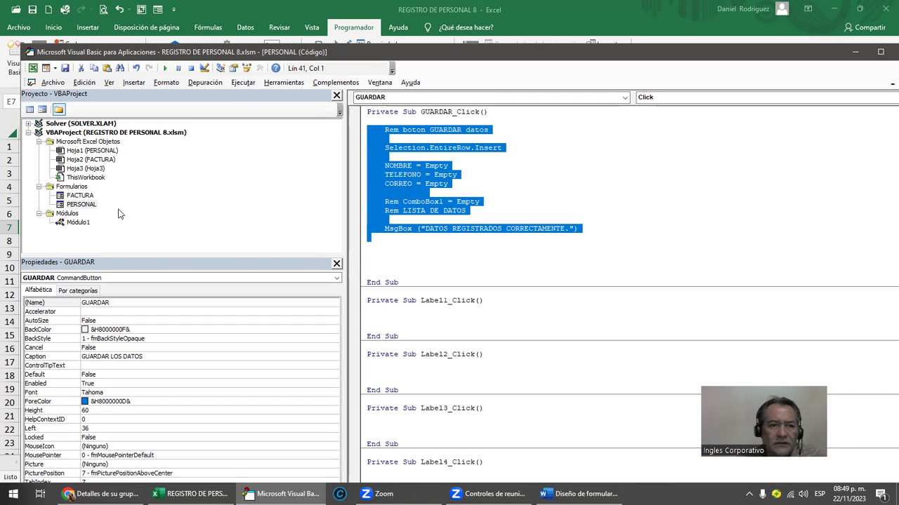
- Paste that save code into a new GUARDAR_Click procedure for FACTURA's SALVAR DATOS button
click(80, 197)
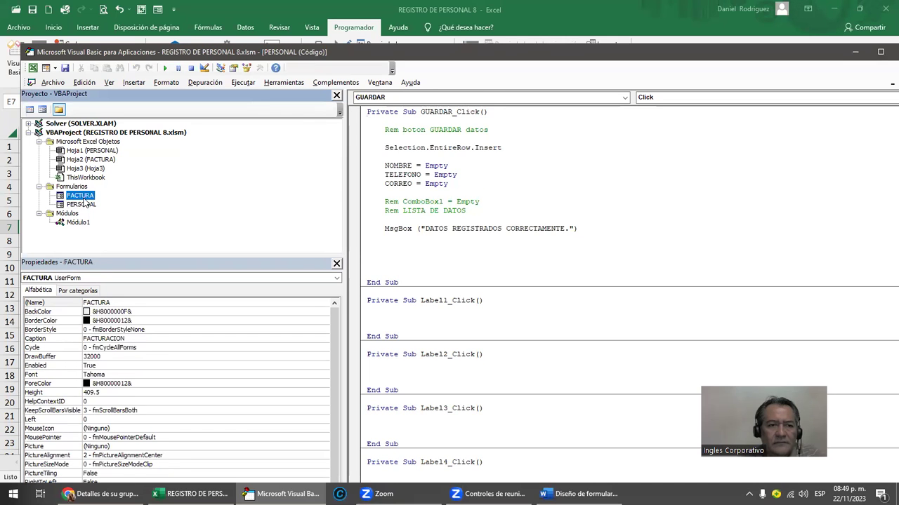
double_click(80, 197)
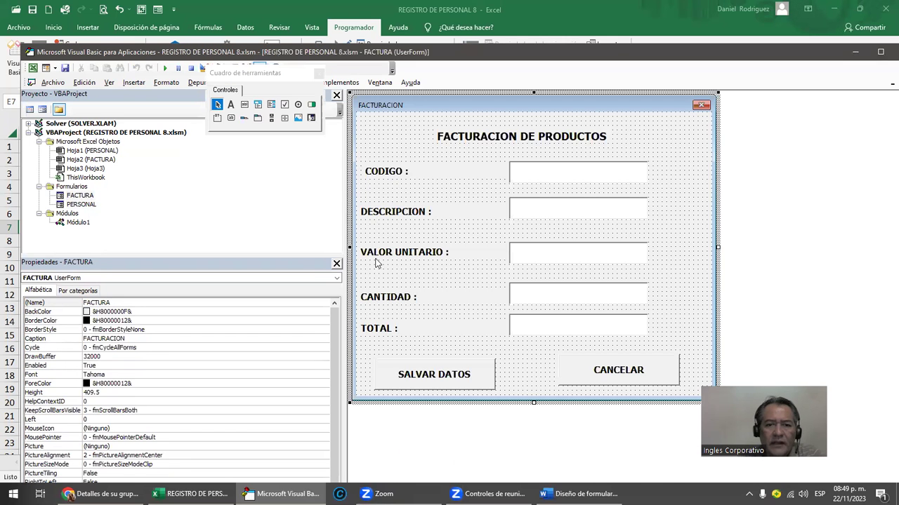
click(428, 374)
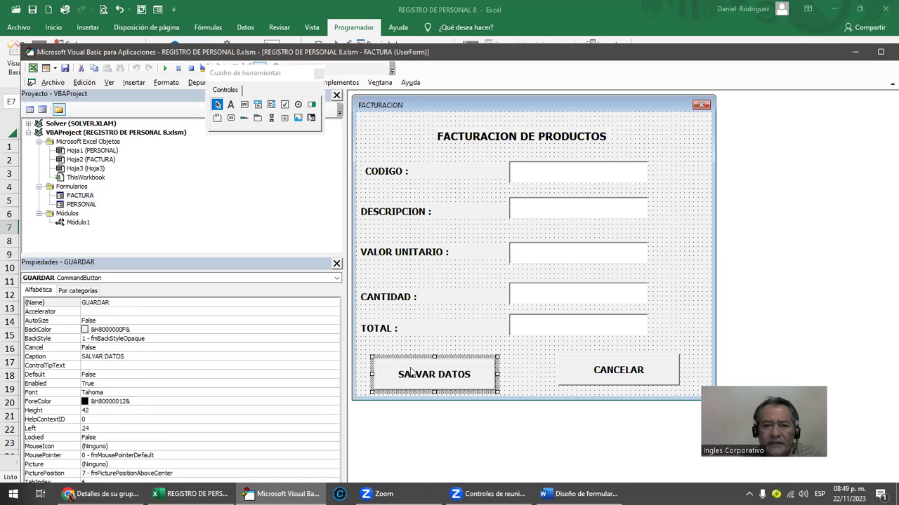
double_click(413, 373)
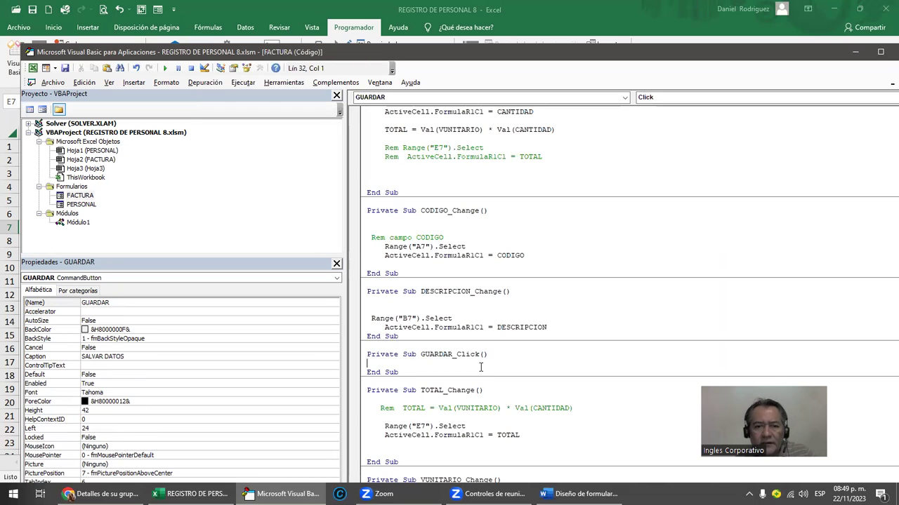
key(Return)
key(Return)
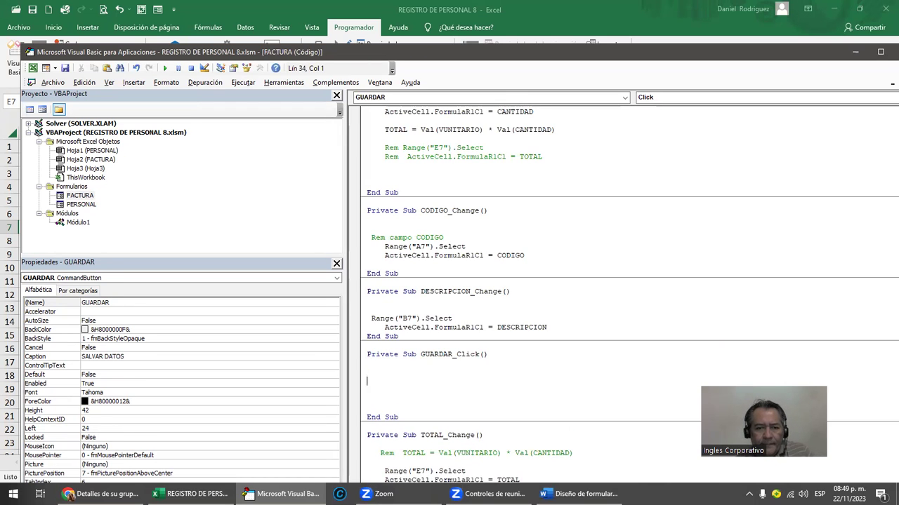
key(ctrl+v)
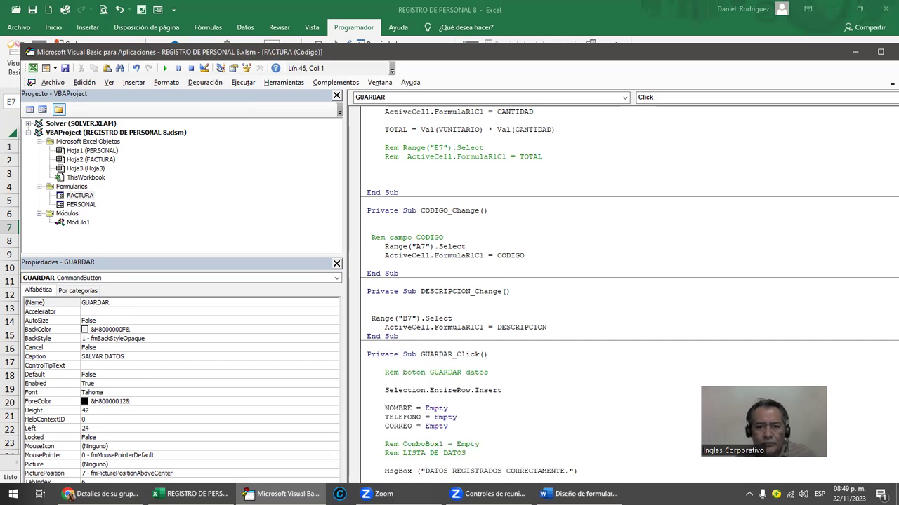
scroll(454, 388, down, 3)
scroll(450, 341, down, 1)
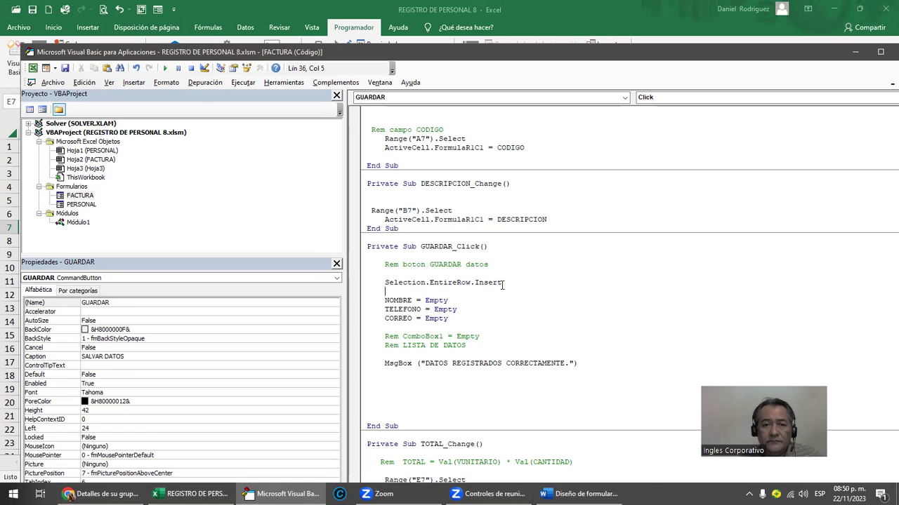
- In GUARDAR_Click, rename NOMBRE, TELEFONO and CORREO to CODIGO, DESCRIPCION and VUNITARIO
click(402, 301)
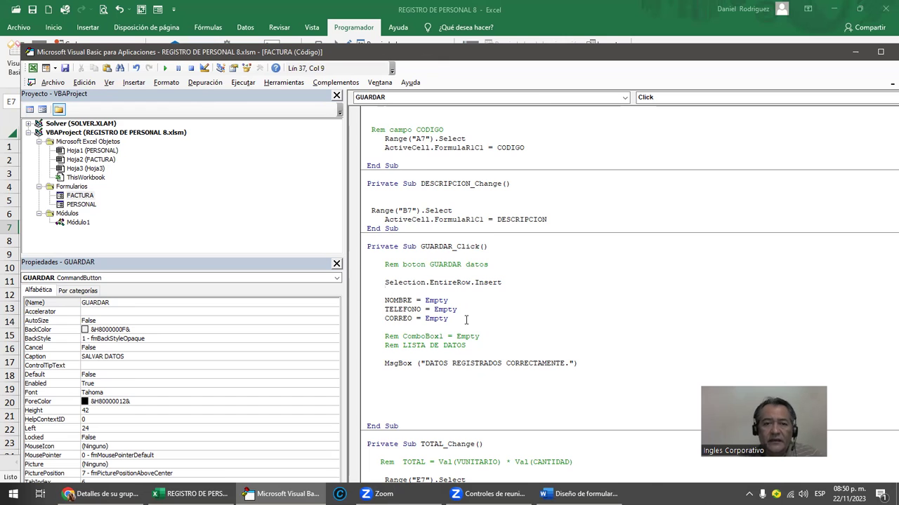
key(Left)
key(Left)
key(Left)
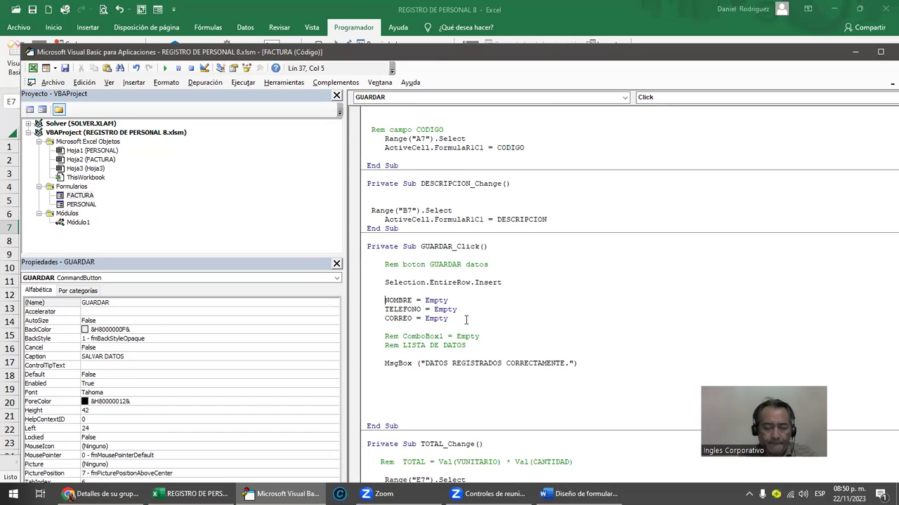
text(CODIGO)
key(Delete)
key(Delete)
key(Delete)
key(Delete)
key(Delete)
key(Delete)
click(403, 310)
text(DESCRIPCION)
key(Delete)
key(Delete)
key(Delete)
key(Delete)
key(Delete)
key(Delete)
key(Delete)
key(Delete)
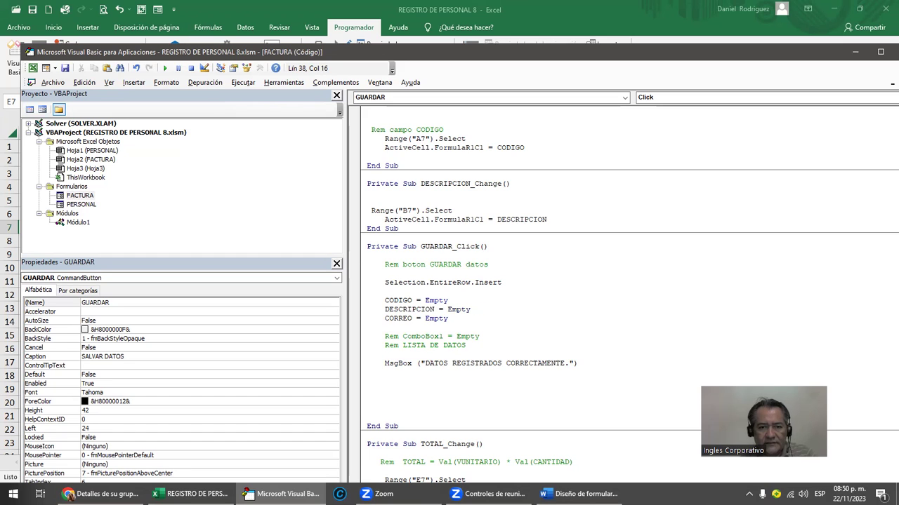
click(400, 318)
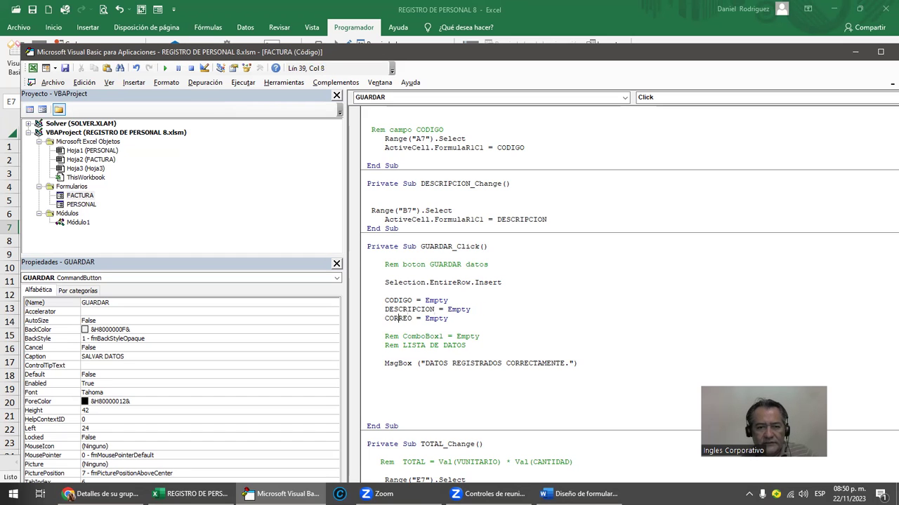
key(shift+Down)
key(ctrl+c)
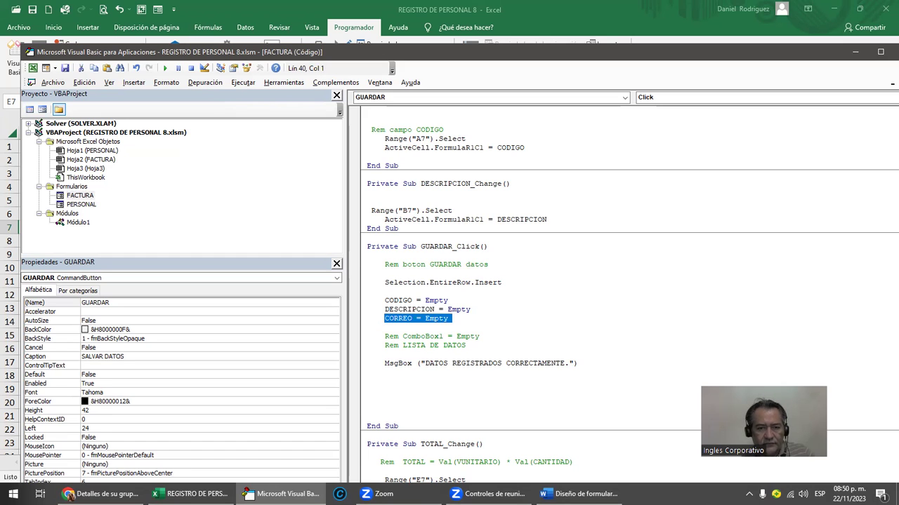
click(384, 318)
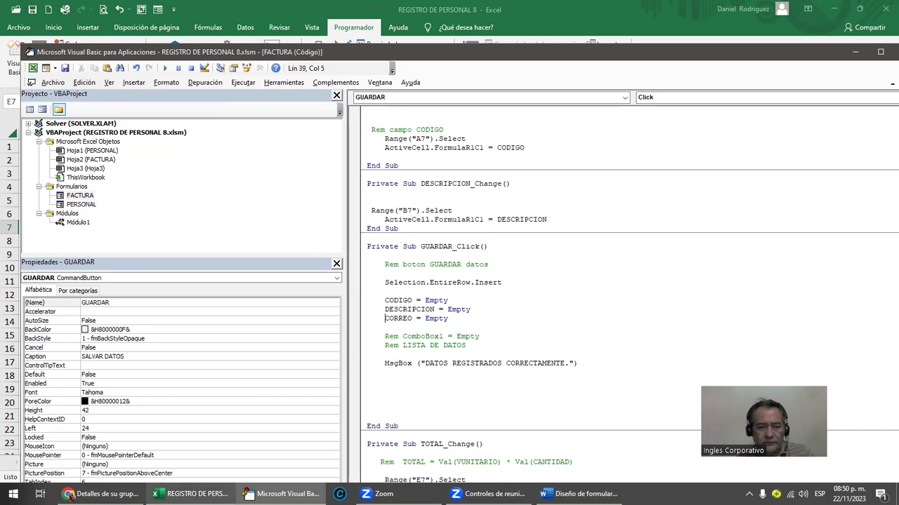
click(193, 493)
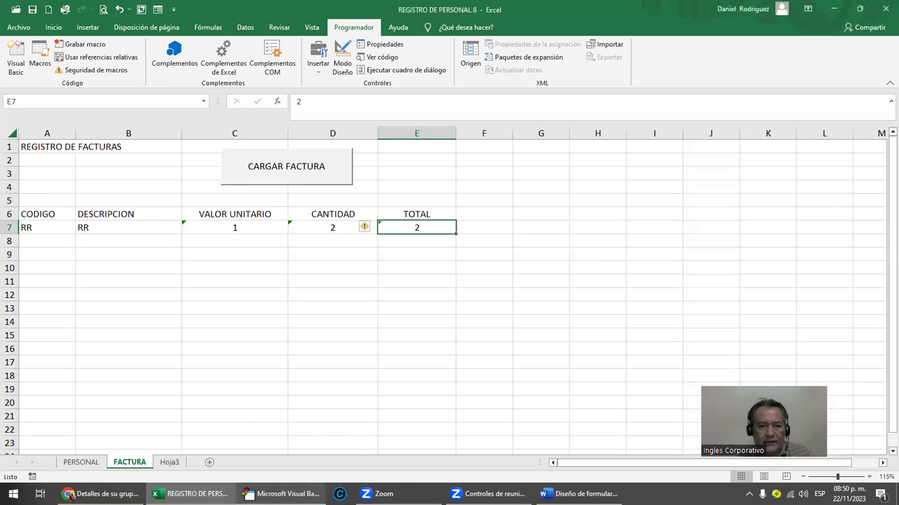
mouse_move(318, 497)
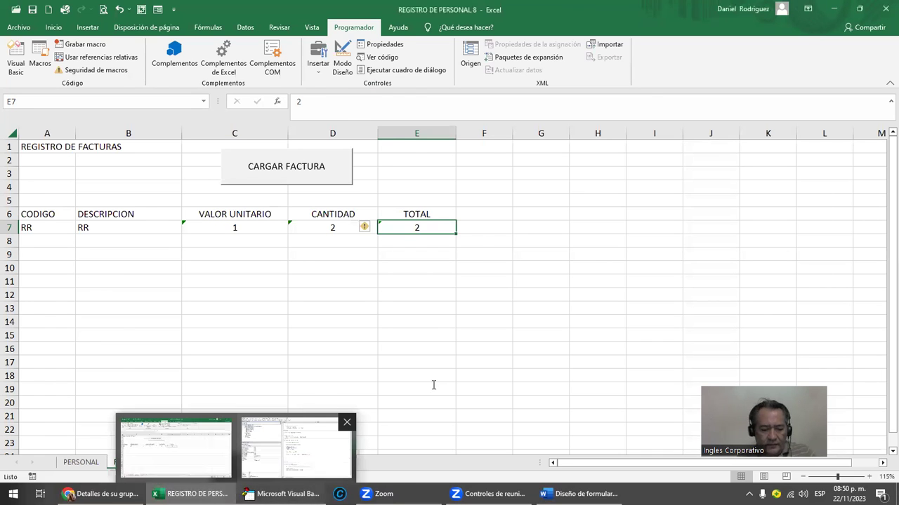
click(297, 447)
text(VUNITARIO)
key(Delete)
key(Delete)
key(Delete)
- Add CANTIDAD = Empty and TOTAL = Empty lines below VUNITARIO and tidy the spacing
click(424, 328)
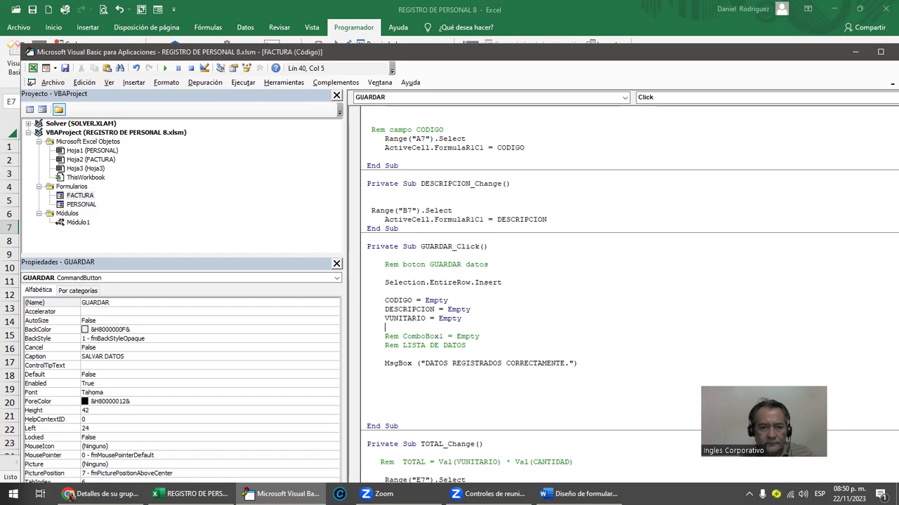
key(Return)
key(ctrl+v)
key(Return)
click(367, 337)
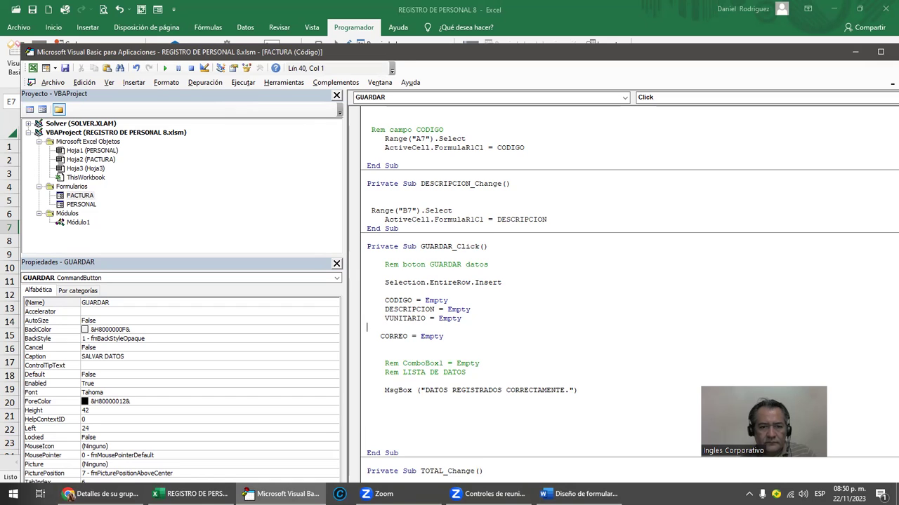
key(Right)
key(Right)
text(CANTIDAD)
key(Delete)
key(Delete)
key(Delete)
key(Delete)
key(Delete)
key(Delete)
key(ctrl+v)
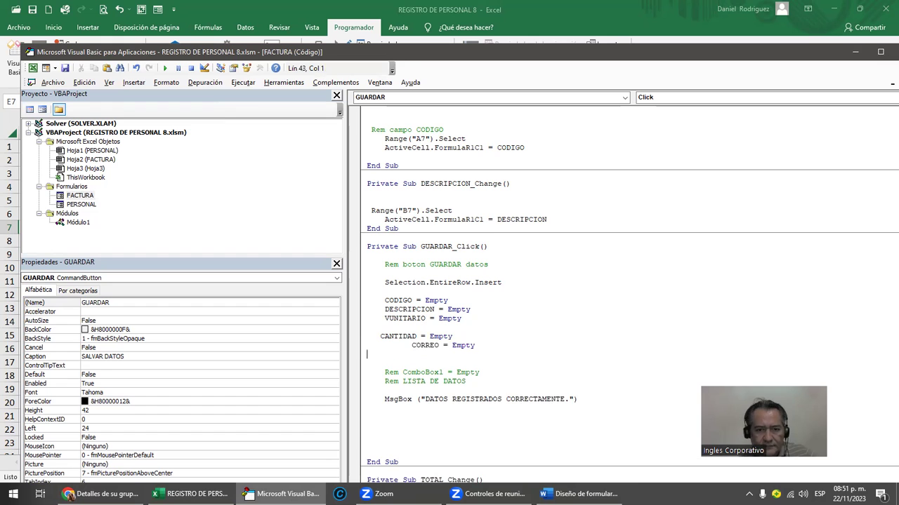
click(367, 345)
key(Right)
key(Right)
key(Delete)
key(Delete)
key(Delete)
key(Delete)
key(Delete)
key(Delete)
key(Delete)
text(TOTAL)
key(Delete)
key(Delete)
key(Delete)
key(Delete)
key(Delete)
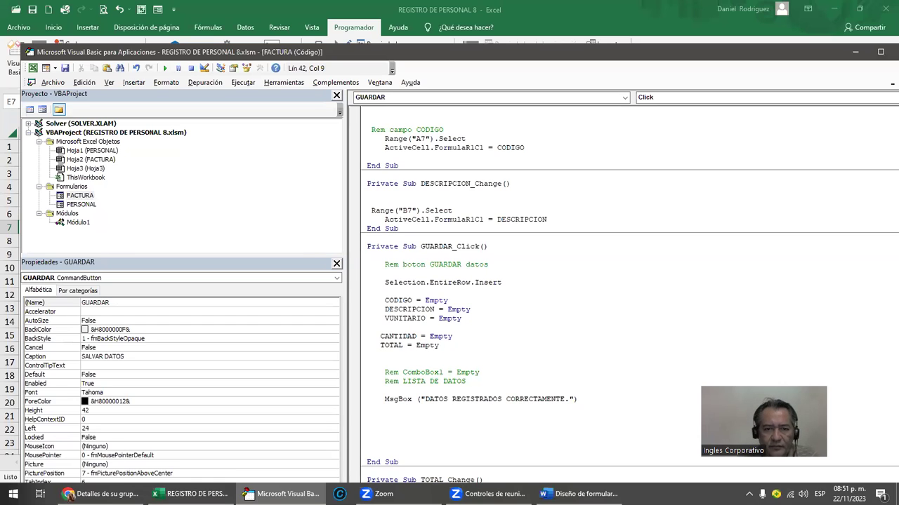
click(391, 327)
key(Delete)
key(Delete)
key(Delete)
key(Down)
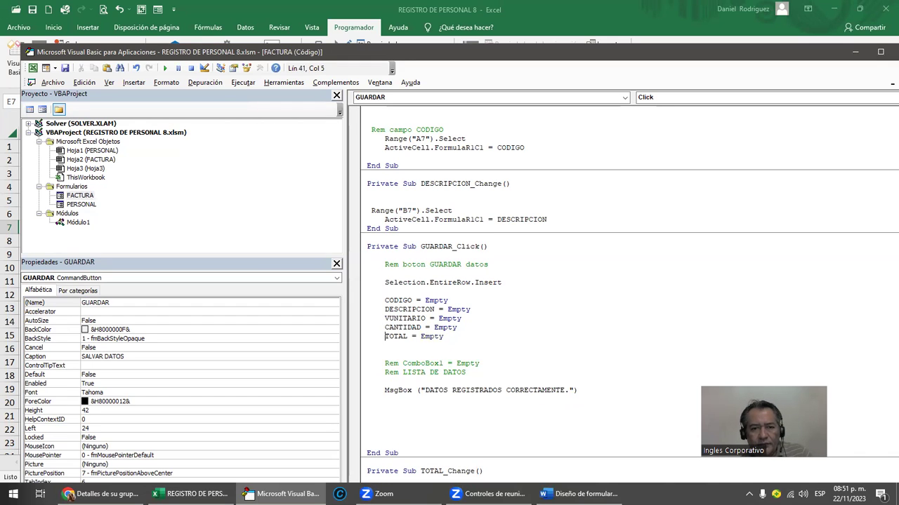
- Proofread the DESCRIPCION, VUNITARIO and TOTAL lines for spelling
click(408, 301)
click(431, 309)
click(417, 320)
click(408, 337)
scroll(500, 341, down, 2)
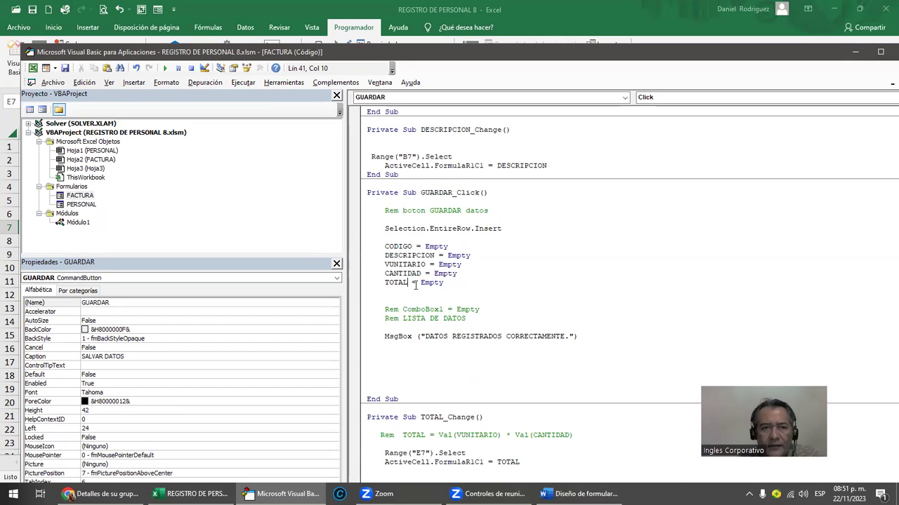
- Run the form, enter QQ, QQQ, unit value 1 and quantity 2, save, then close it
click(166, 68)
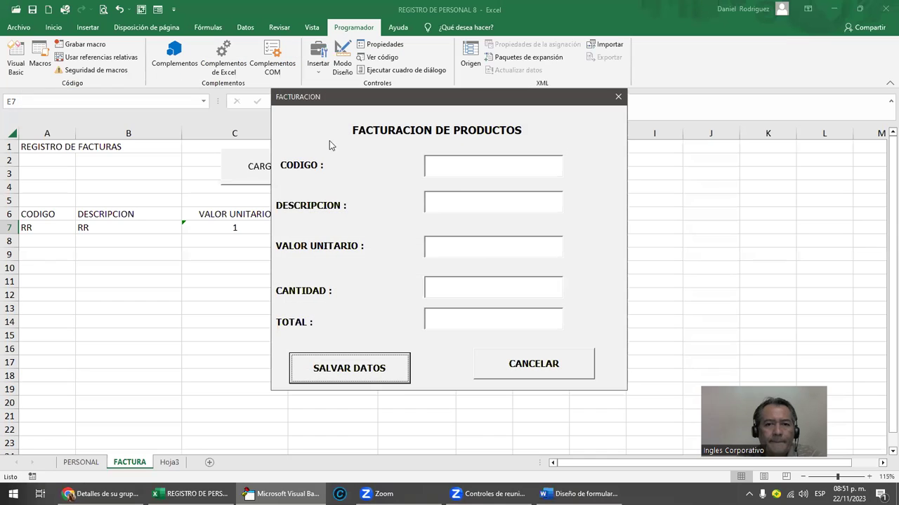
drag(431, 98, 579, 116)
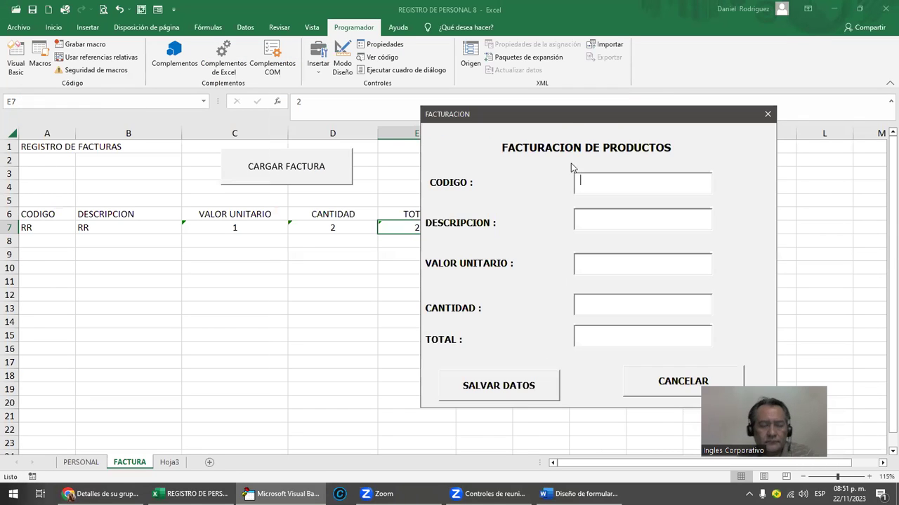
text(QQ)
click(585, 222)
text(QQQ)
click(589, 266)
text(1)
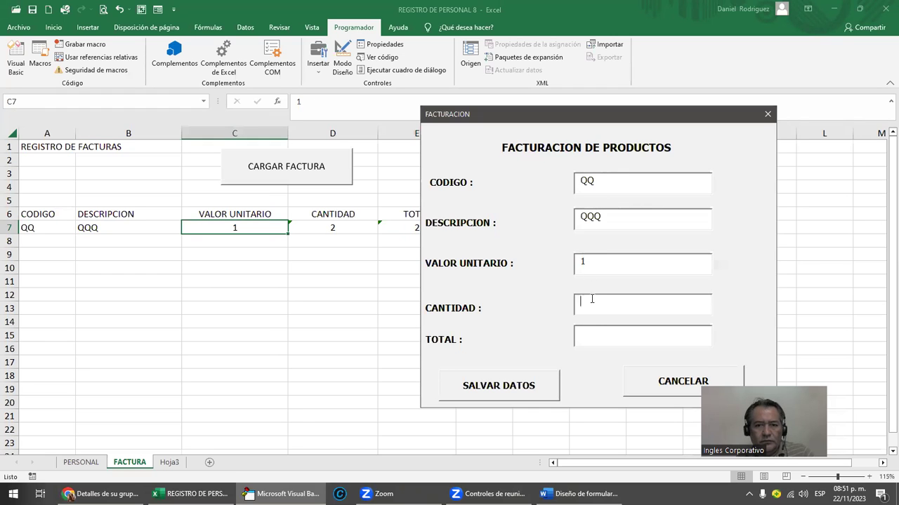
text(2)
click(534, 388)
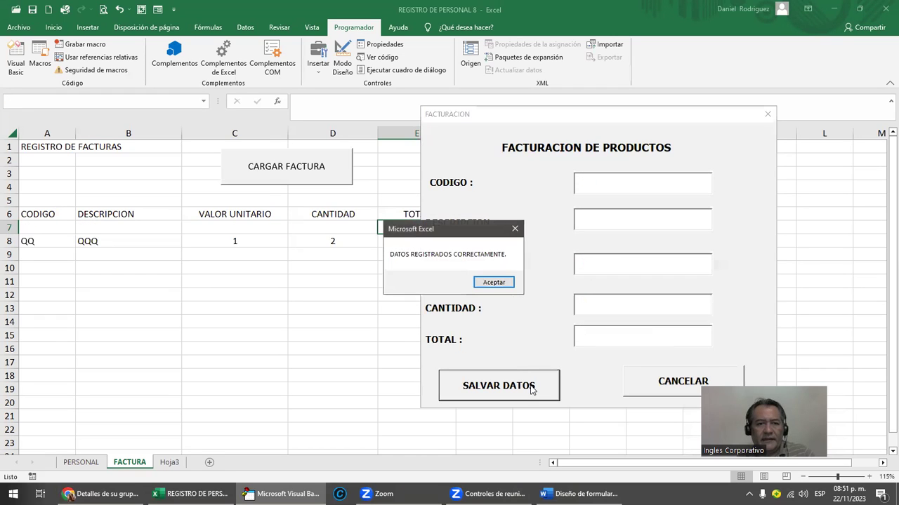
click(497, 281)
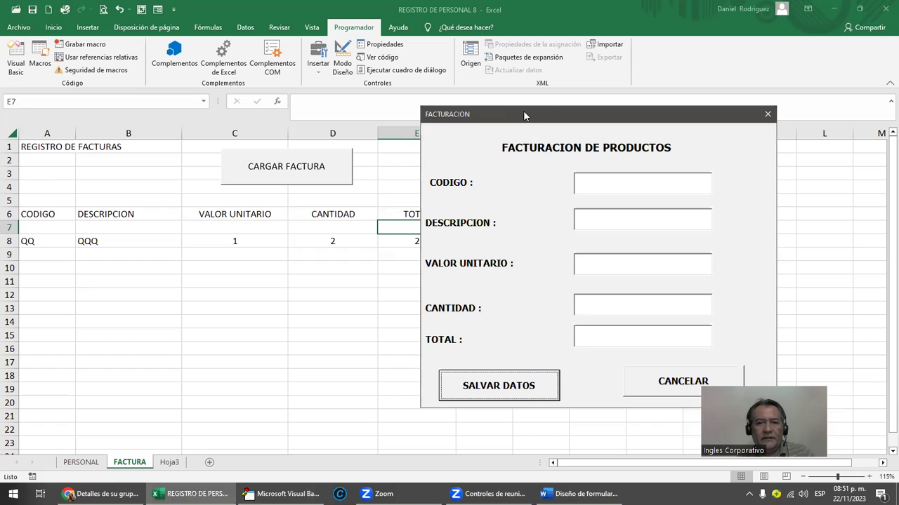
drag(523, 111, 652, 111)
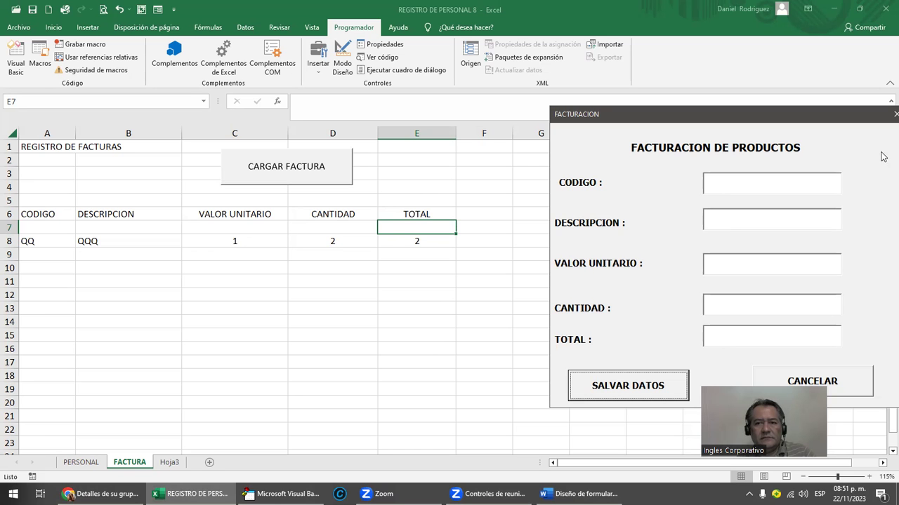
click(895, 114)
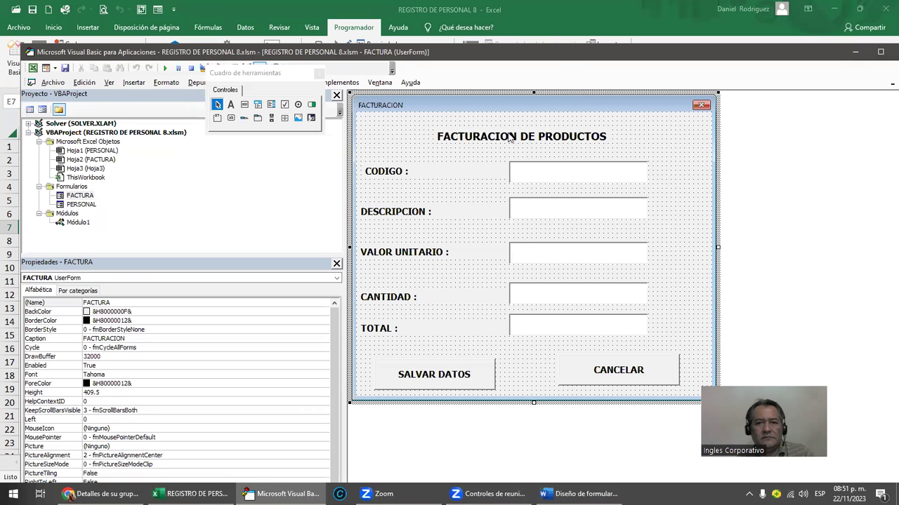
- Bring the FACTURA sheet forward and give columns C and E the Moneda number format
drag(559, 63, 219, 220)
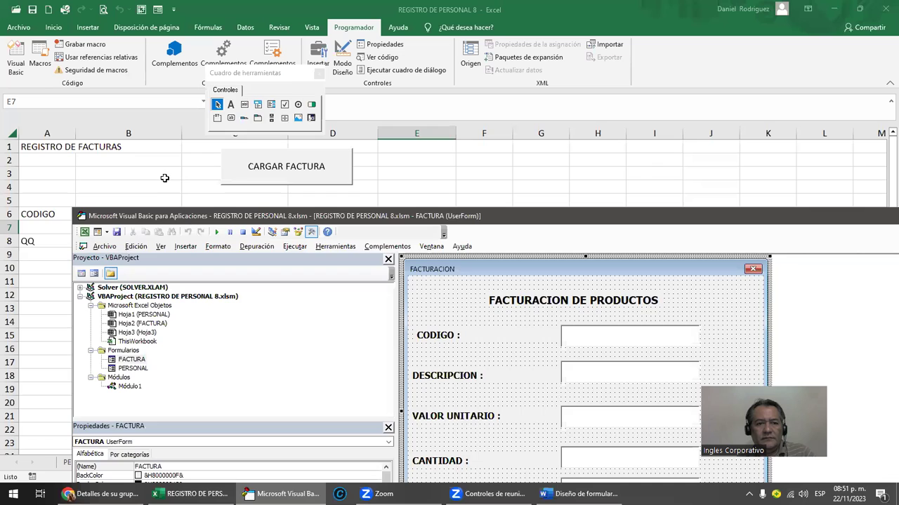
click(164, 177)
click(234, 132)
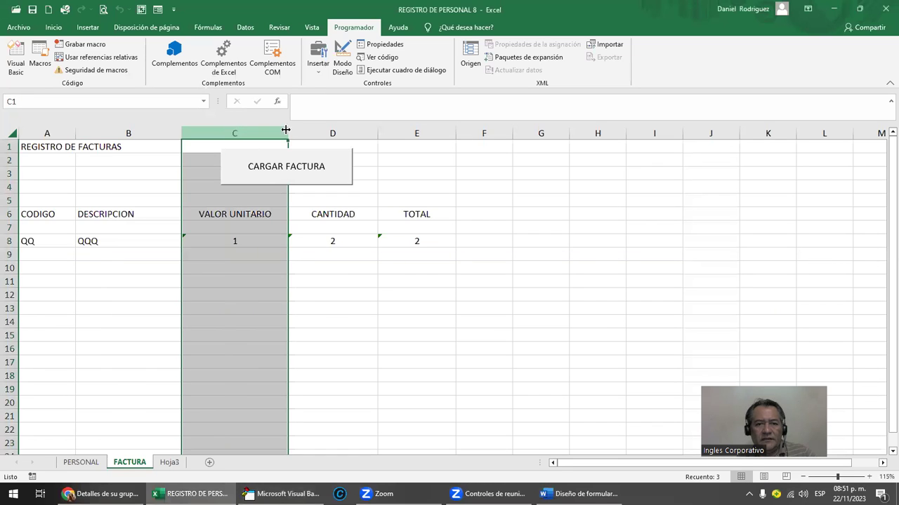
ctrl+click(431, 130)
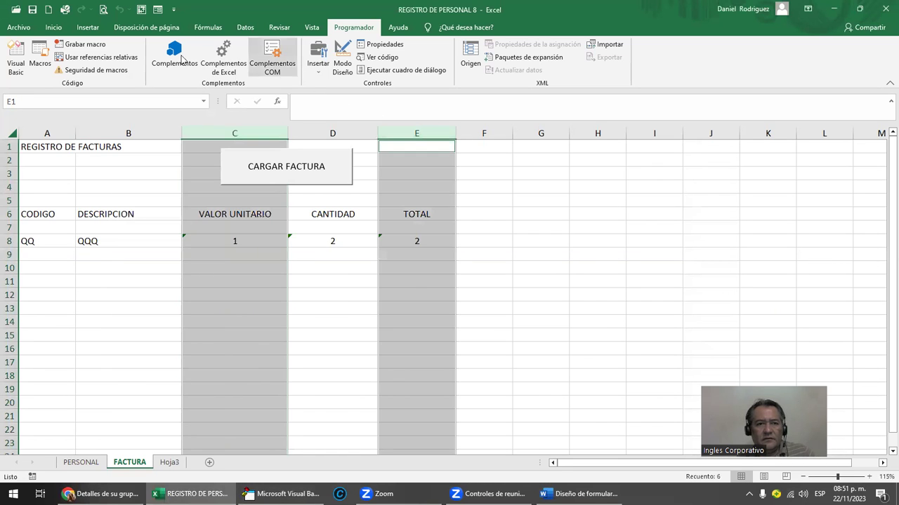
click(94, 31)
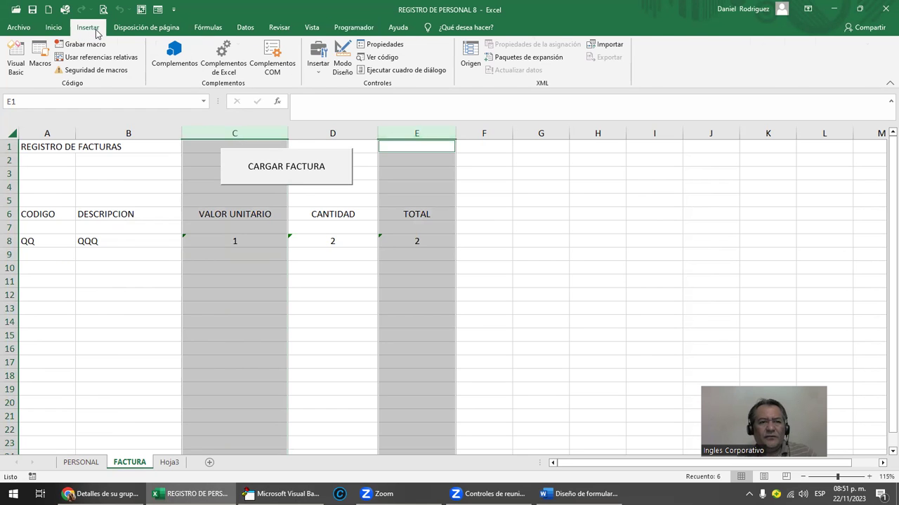
click(54, 29)
click(470, 49)
click(428, 113)
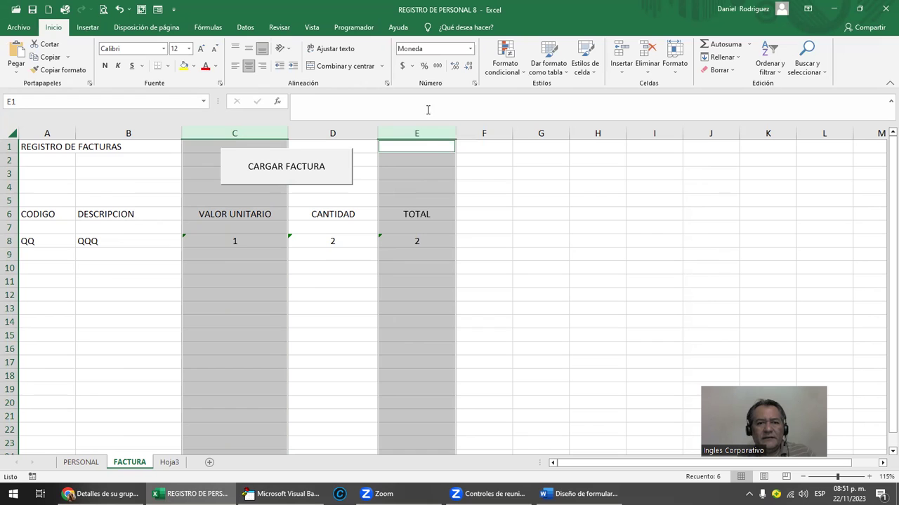
click(470, 49)
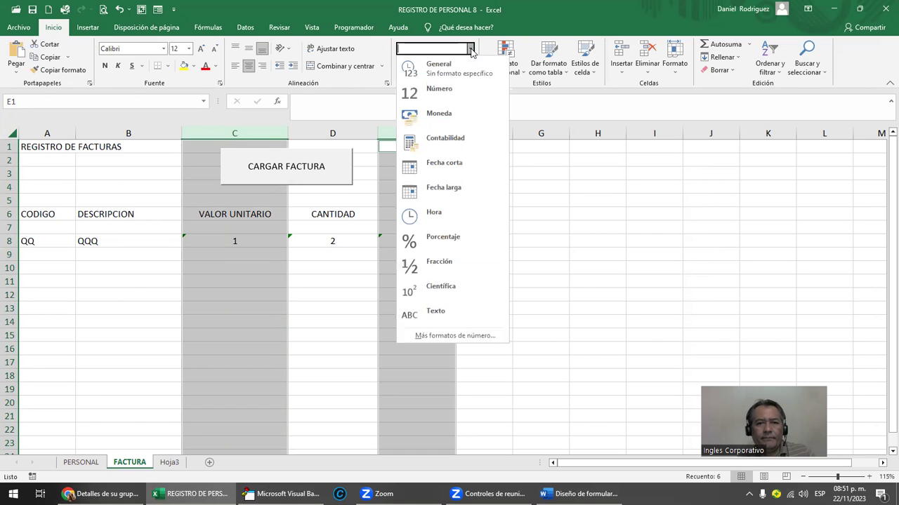
click(441, 118)
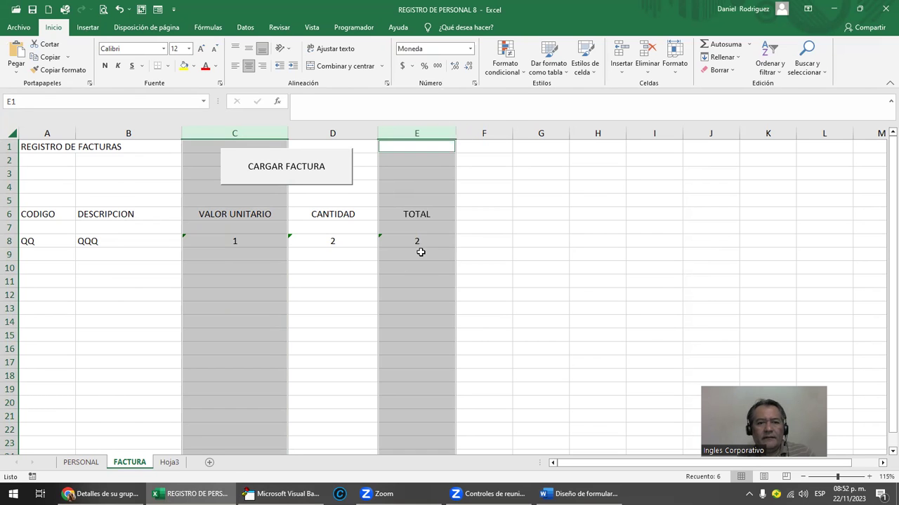
- Check the saved unit value in C8 and the empty cell C7
click(419, 253)
click(239, 241)
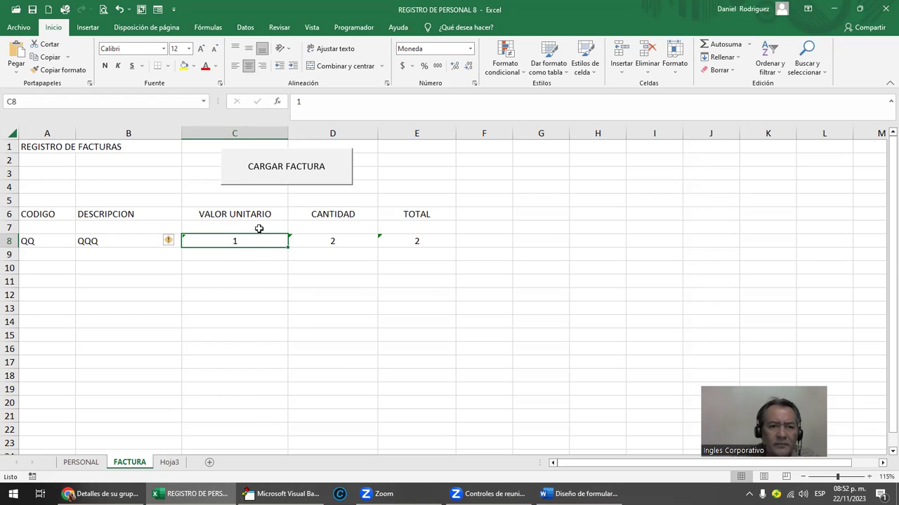
click(207, 227)
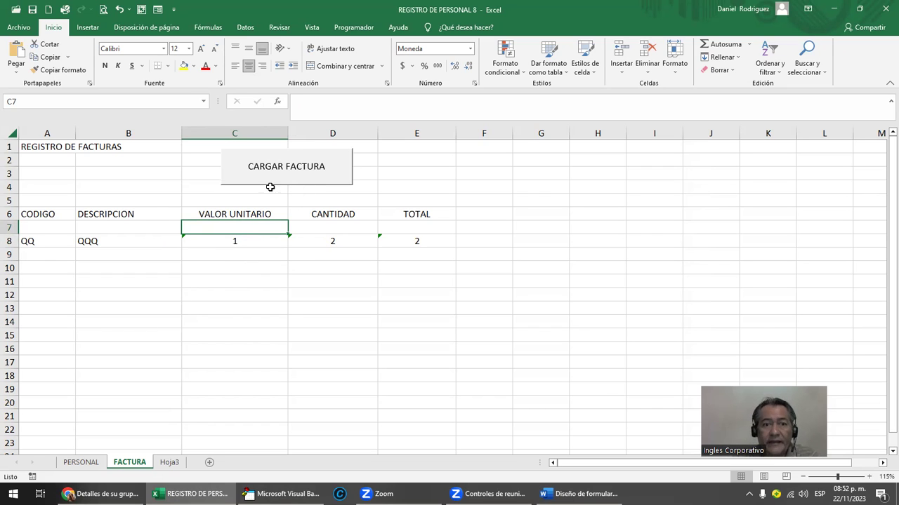
- From the CARGAR FACTURA button's macro assignment, open the ABRIR_FORMULARIOPERSONAL code for editing
ctrl+click(302, 174)
right_click(302, 175)
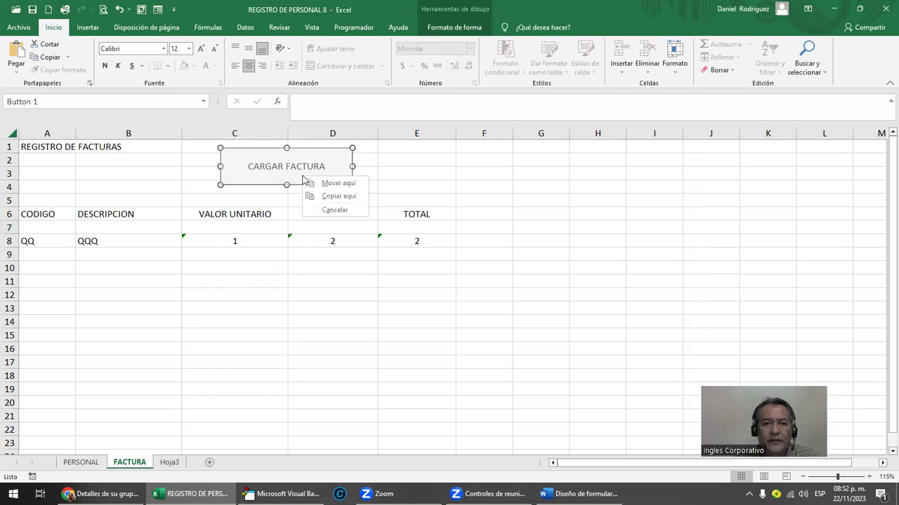
click(275, 184)
right_click(278, 167)
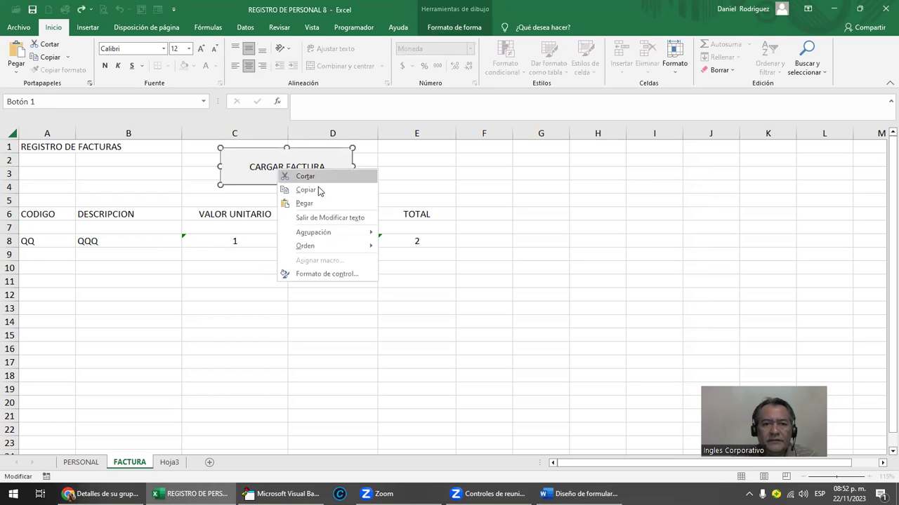
mouse_move(355, 249)
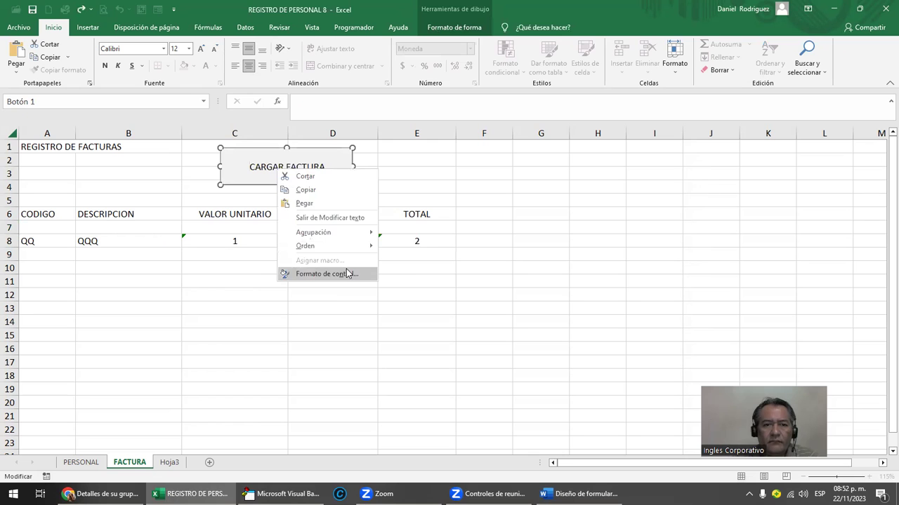
key(Escape)
click(452, 198)
ctrl+click(327, 172)
right_click(326, 172)
click(374, 262)
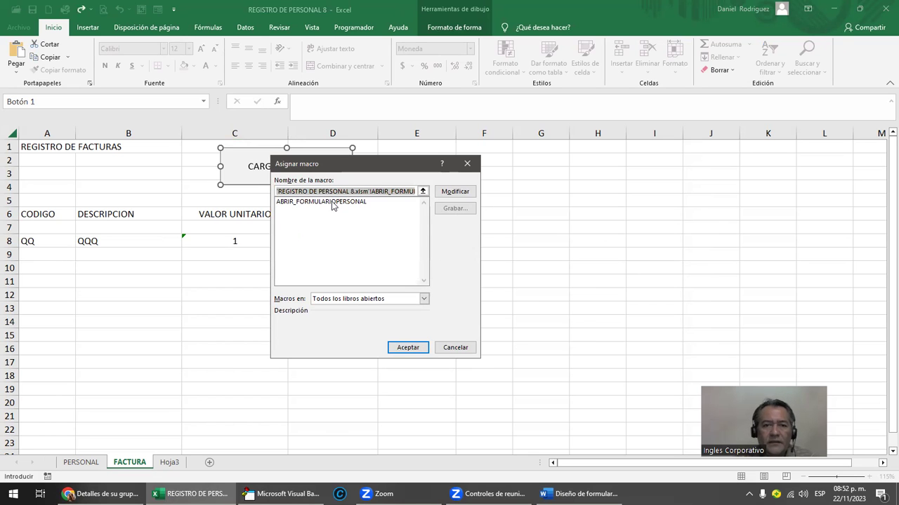
click(360, 202)
click(453, 192)
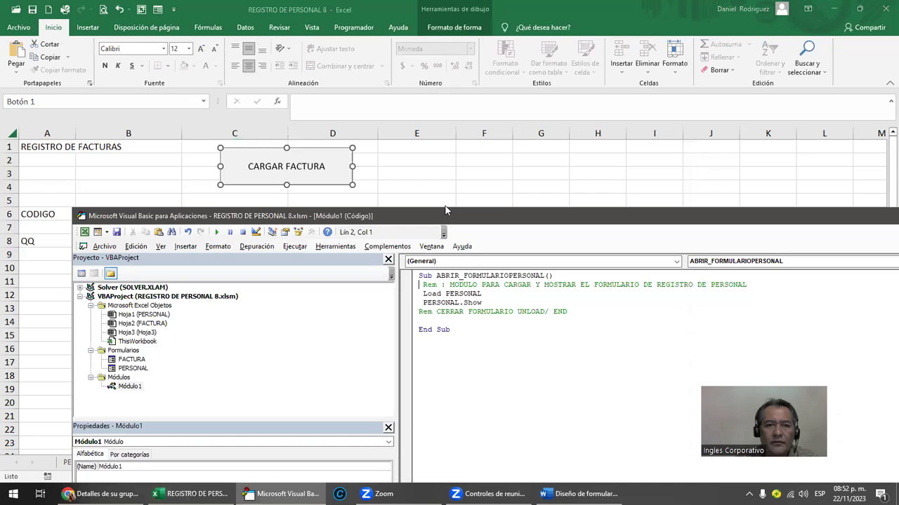
- Duplicate the ABRIR_FORMULARIOPERSONAL procedure below and rename the copy ABRIR_FORMULARIOFACTURA
drag(445, 211, 420, 35)
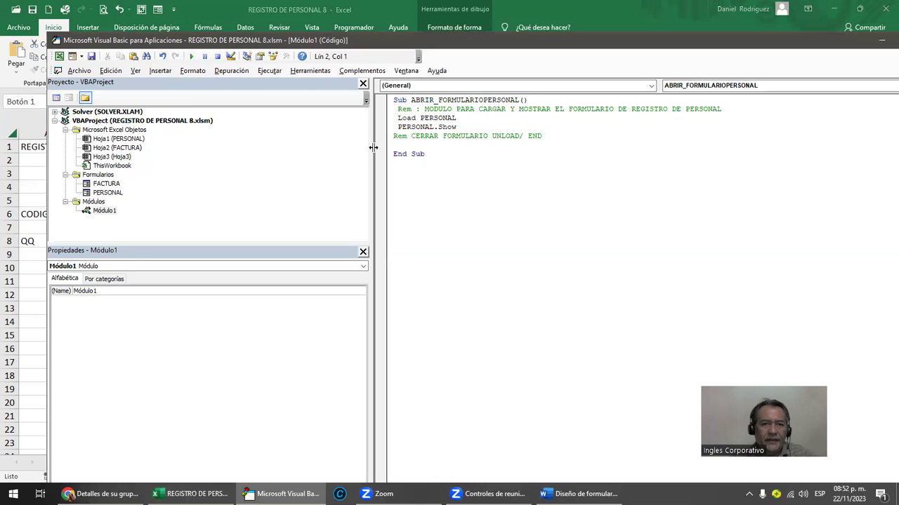
drag(387, 103, 424, 165)
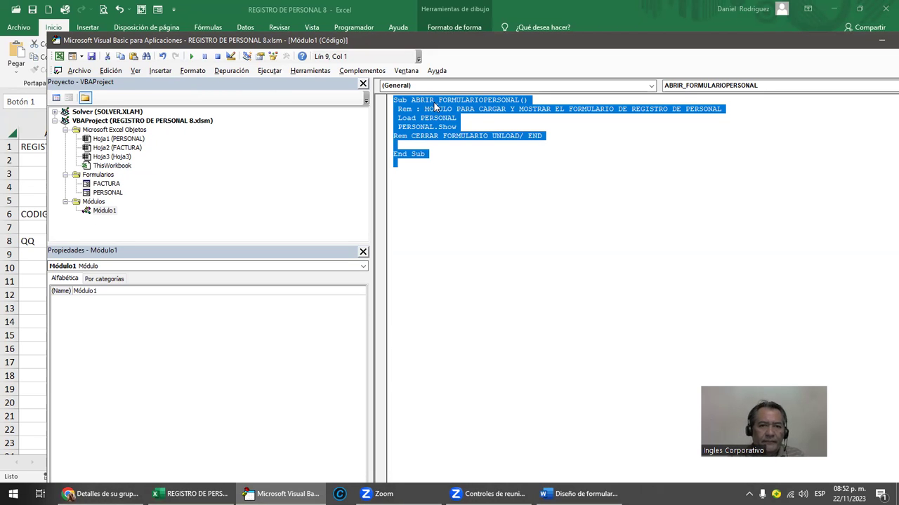
click(483, 198)
key(Return)
key(Return)
text(Sub ABRIR_FORMULARIOPERSONAL()  Rem : MODULO PARA CARGAR Y MOSTRAR EL FORMULARIO DE REGISTRO DE PERSONAL  Load PERSONAL  PERSONAL.Show Rem CERRAR FORMULARIO UNLOAD/ END  End Sub)
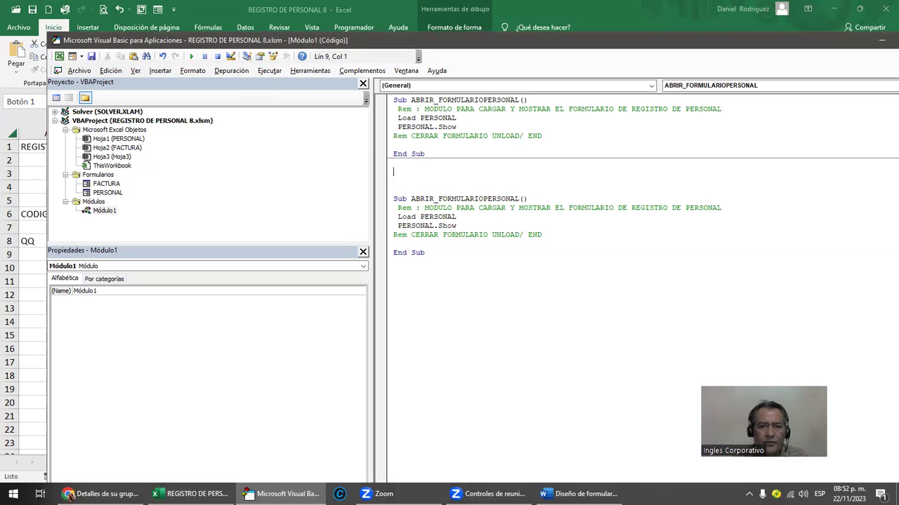
key(BackSpace)
key(BackSpace)
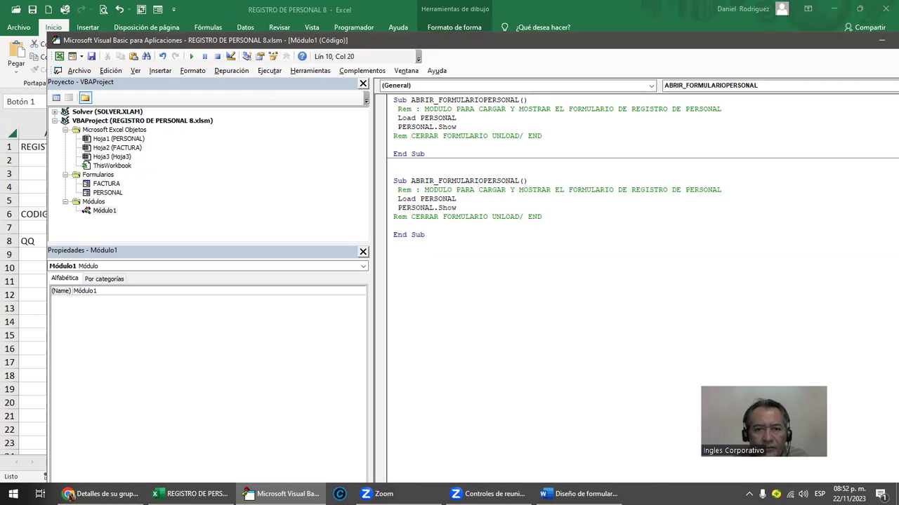
key(Delete)
key(Delete)
key(Delete)
key(Delete)
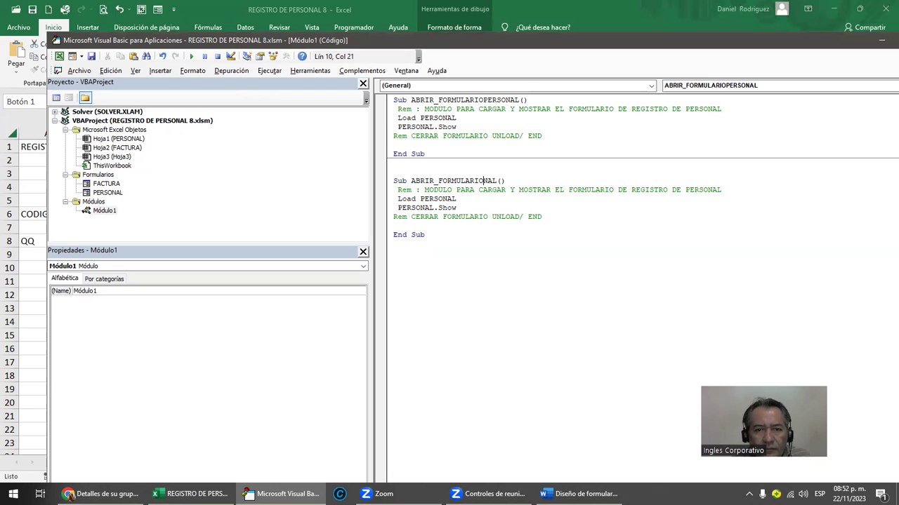
key(Delete)
text(FACTURA)
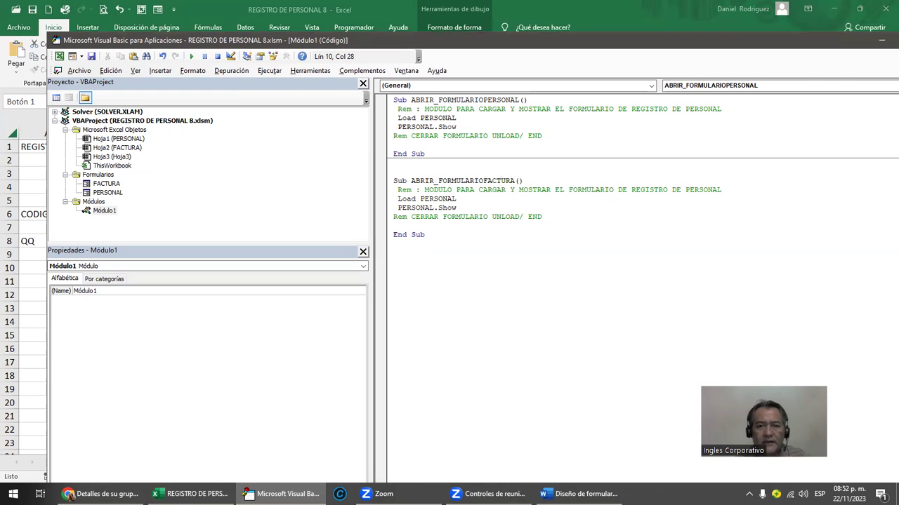
click(515, 189)
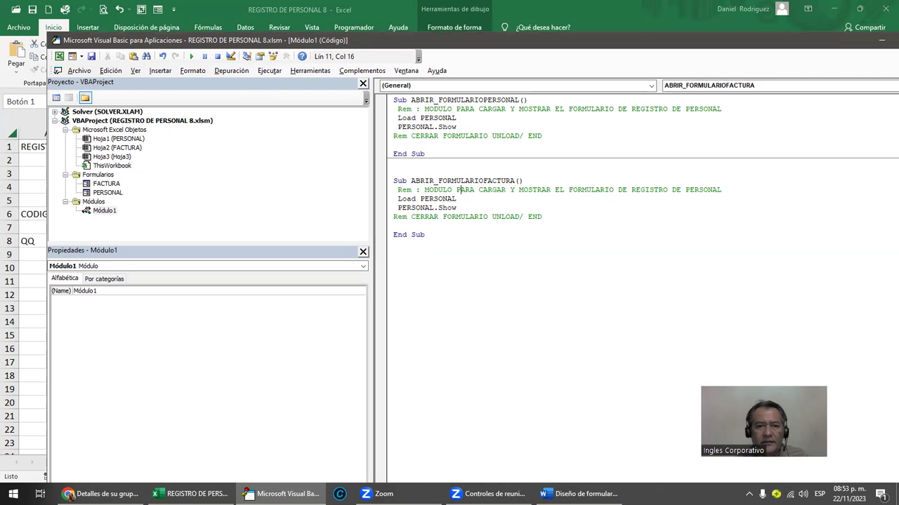
- Remove the copy's comment lines and change its Load and Show lines to FACTURA
key(shift+Down)
key(Delete)
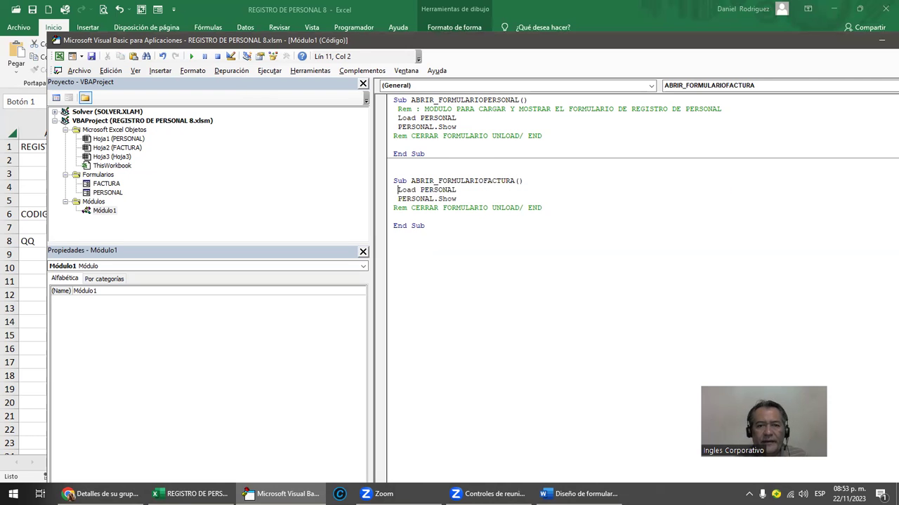
key(shift+Down)
key(Delete)
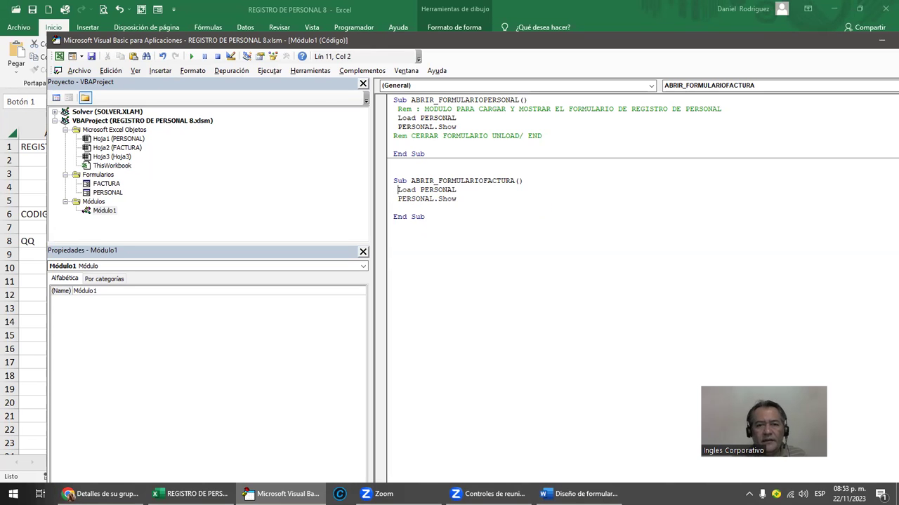
text(FACTURA)
key(Delete)
key(Delete)
key(Delete)
key(Delete)
key(Delete)
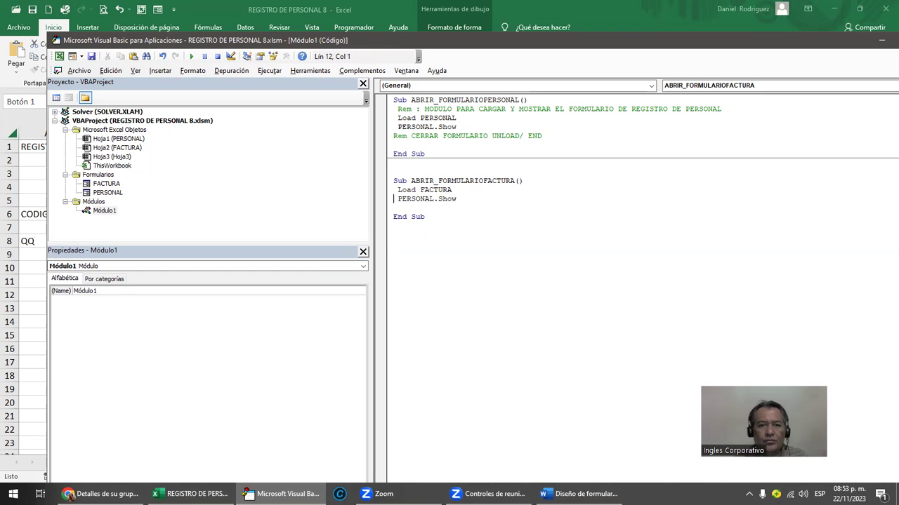
text(FACTURA)
key(Delete)
key(Delete)
key(Delete)
key(Delete)
key(Delete)
key(Delete)
key(Delete)
key(Delete)
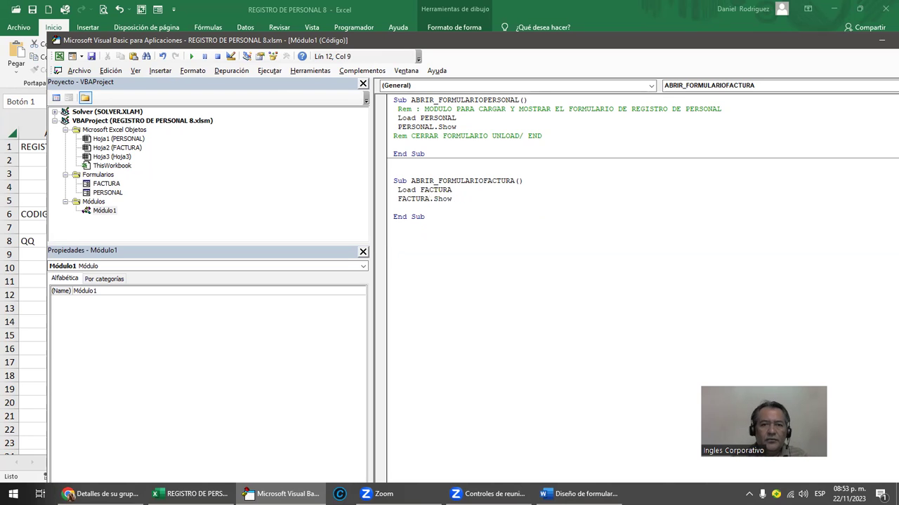
- Run the macro to show the FACTURACION form, close it, and review the Macros list
click(192, 57)
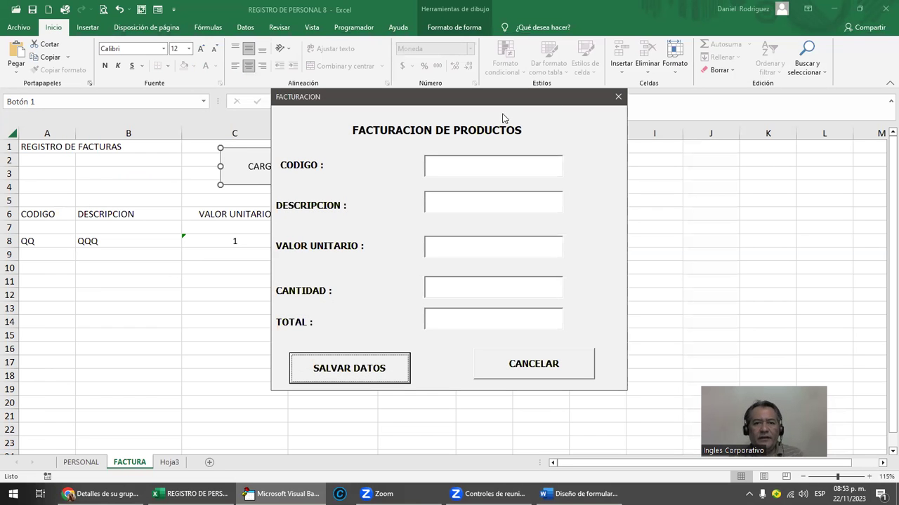
click(623, 105)
click(622, 97)
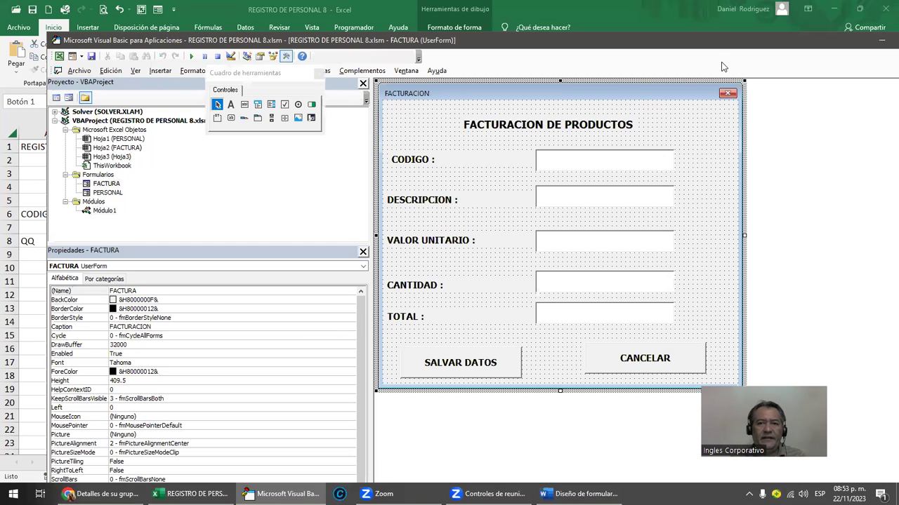
click(882, 40)
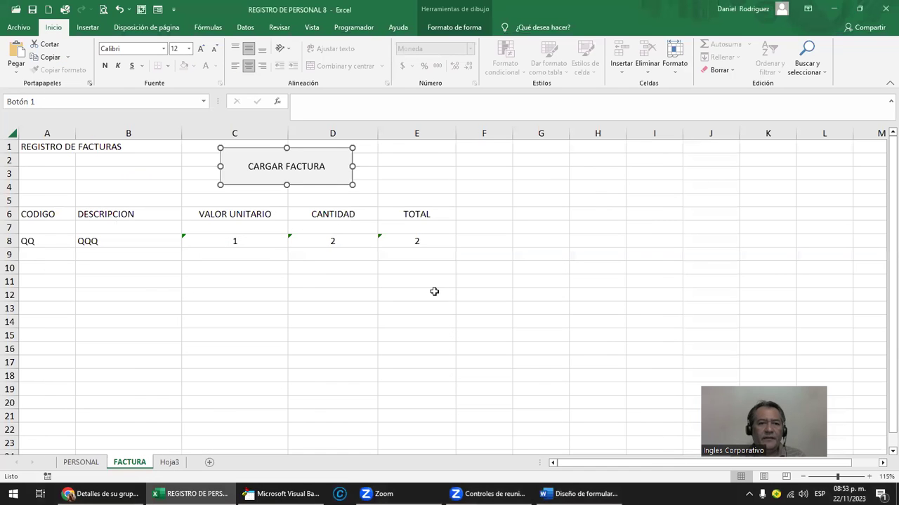
click(433, 294)
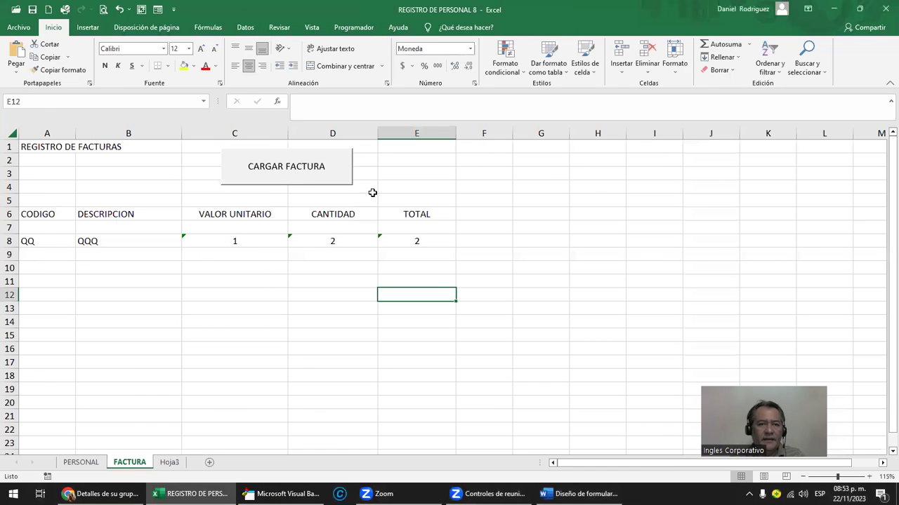
click(363, 30)
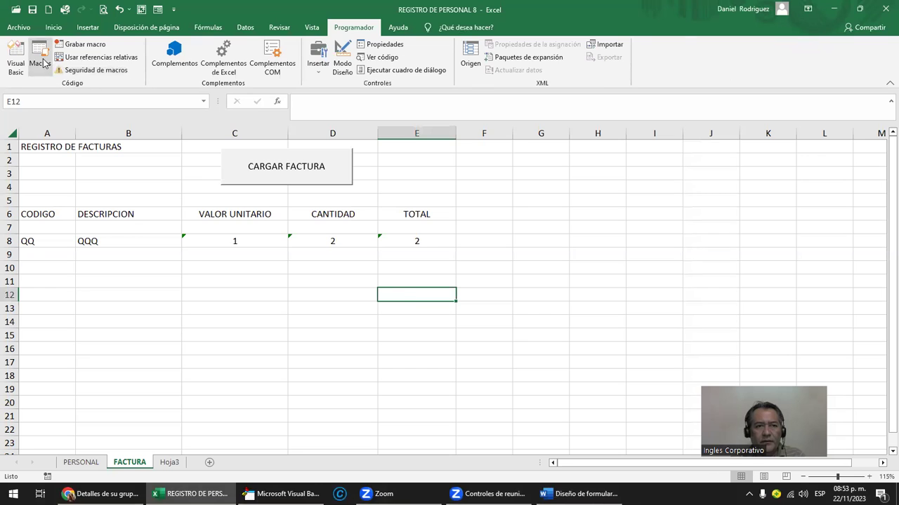
click(35, 62)
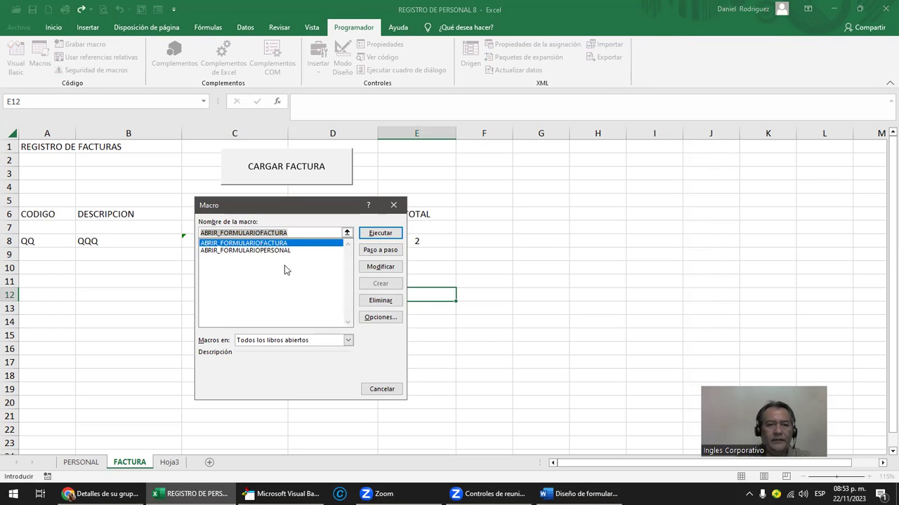
click(393, 206)
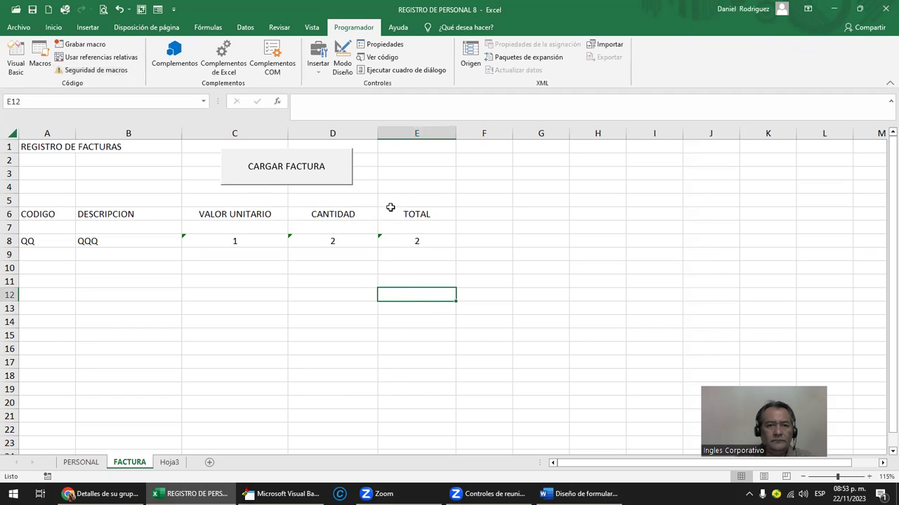
- Assign the ABRIR_FORMULARIOFACTURA macro to the CARGAR FACTURA button
right_click(274, 177)
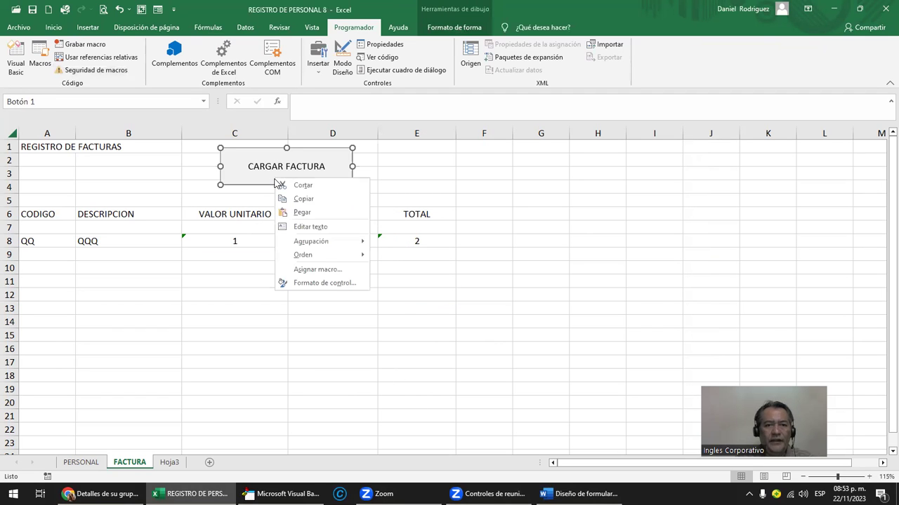
click(334, 271)
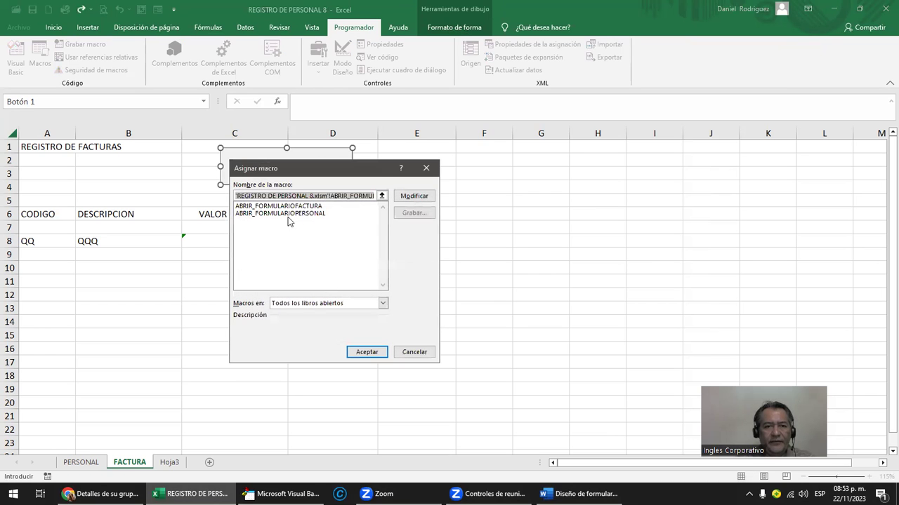
click(315, 207)
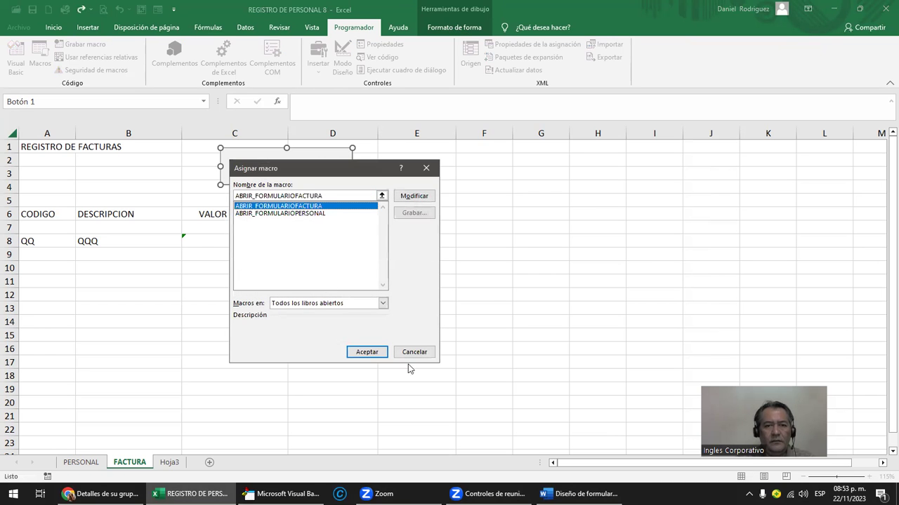
click(366, 352)
click(518, 319)
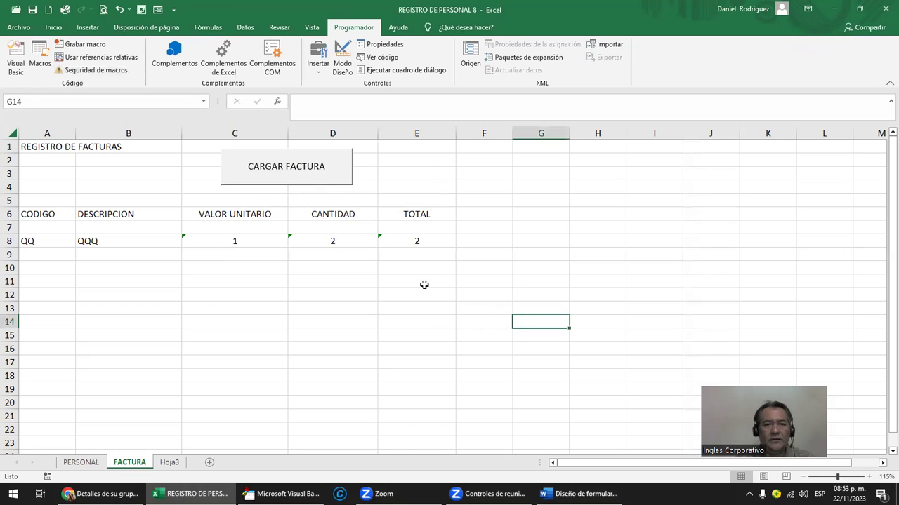
- Click CARGAR FACTURA twice to confirm it opens the FACTURACION form, closing it each time
click(319, 183)
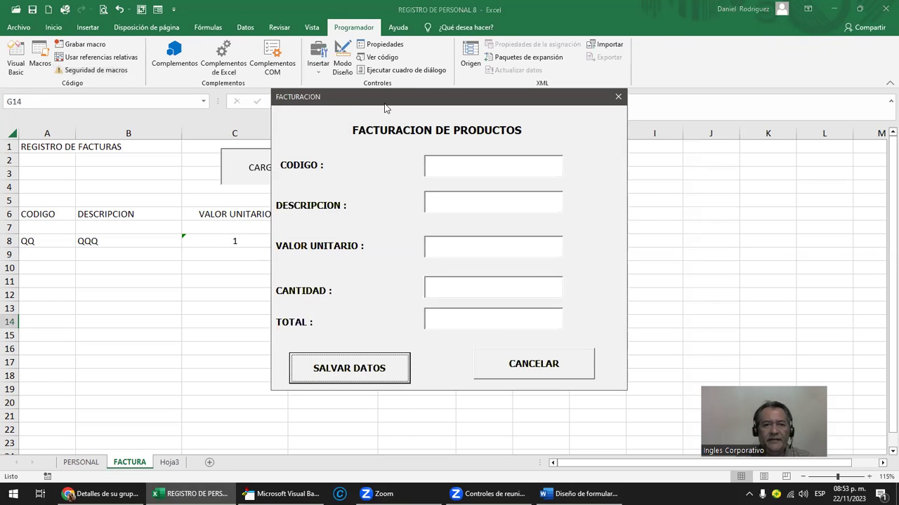
drag(384, 104, 589, 106)
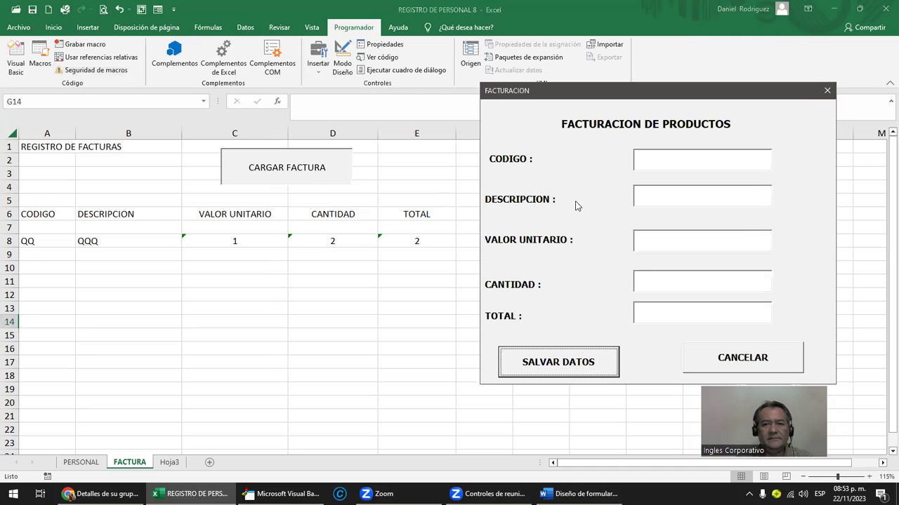
click(826, 91)
click(345, 169)
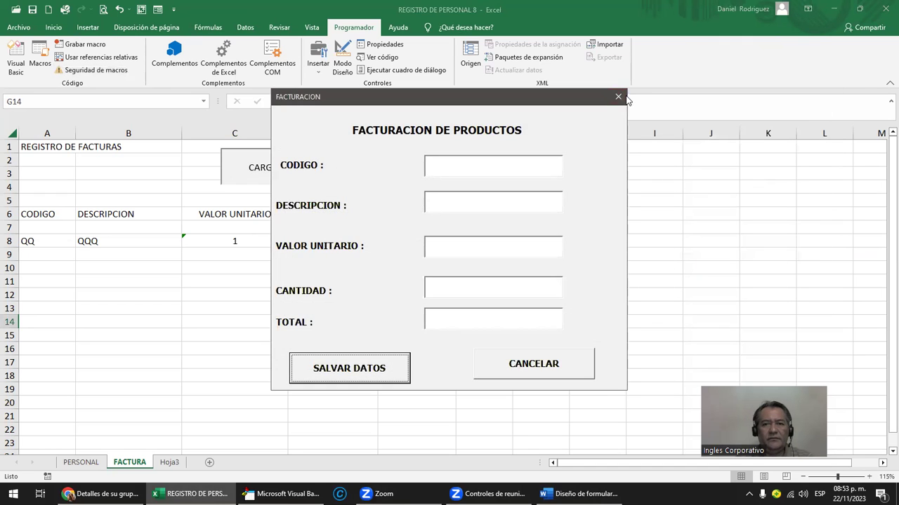
click(618, 97)
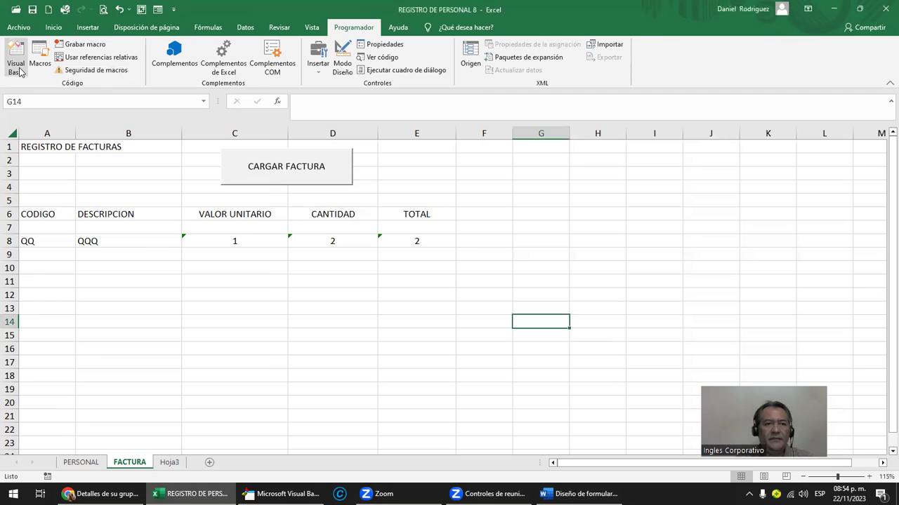
- Open the maximized Visual Basic editor and review the ABRIR_FORMULARIOPERSONAL and ABRIR_FORMULARIOFACTURA macros in Módulo1
click(21, 71)
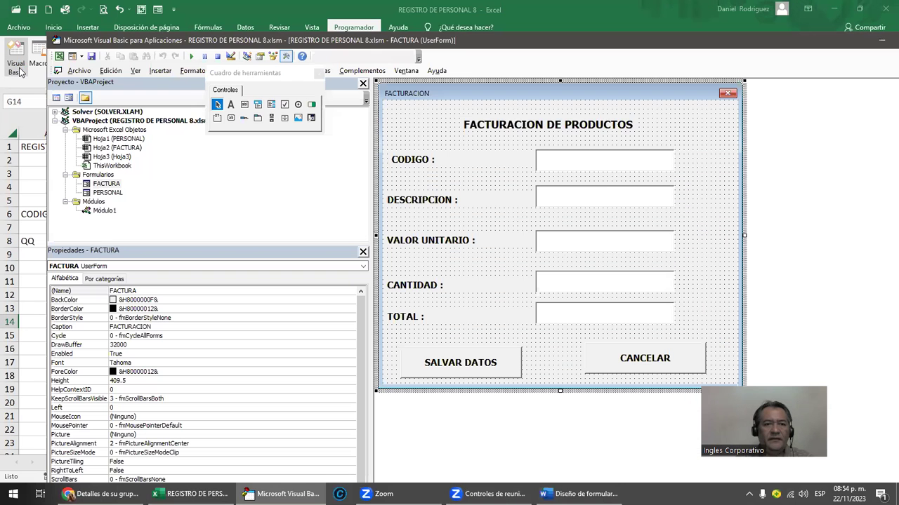
double_click(478, 45)
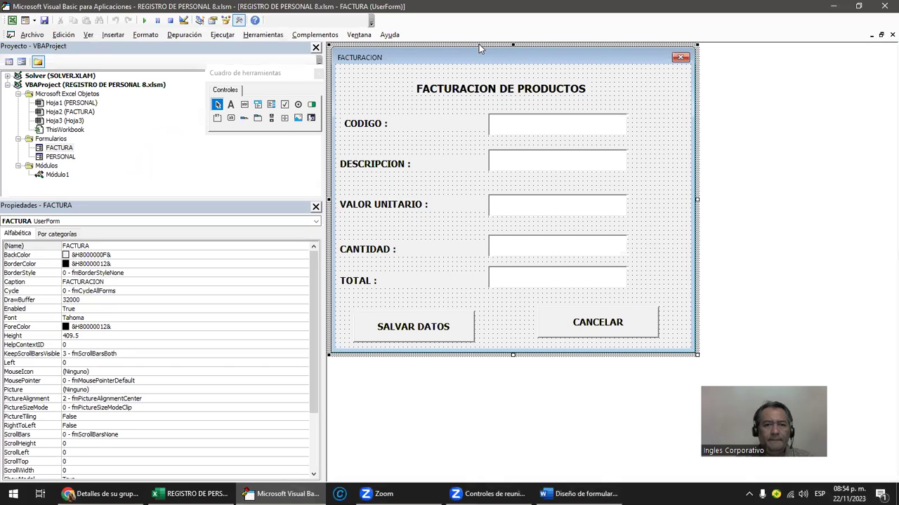
double_click(53, 167)
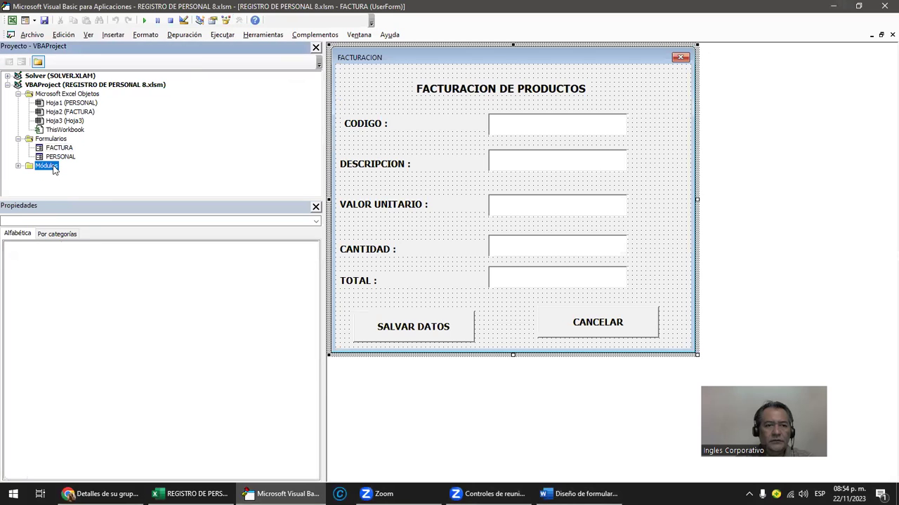
click(18, 166)
double_click(57, 175)
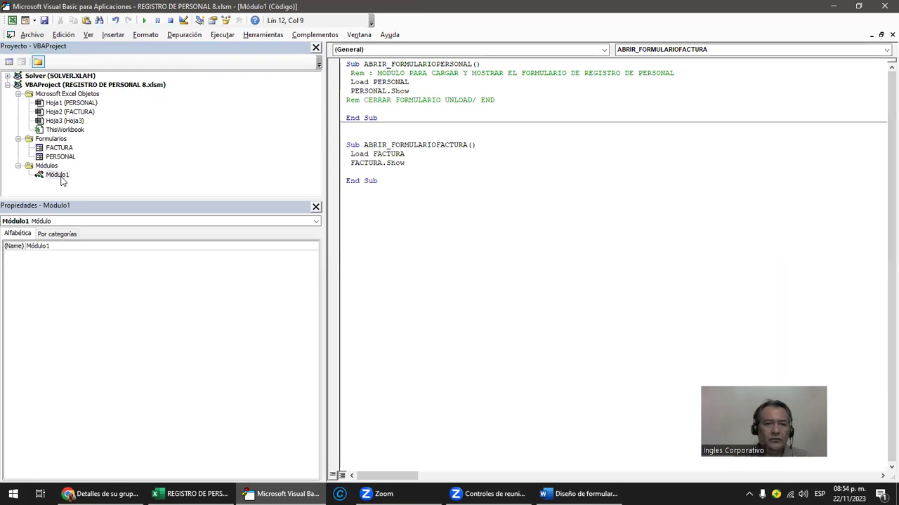
mouse_move(346, 64)
mouse_down()
mouse_move(415, 107)
mouse_move(515, 117)
mouse_up()
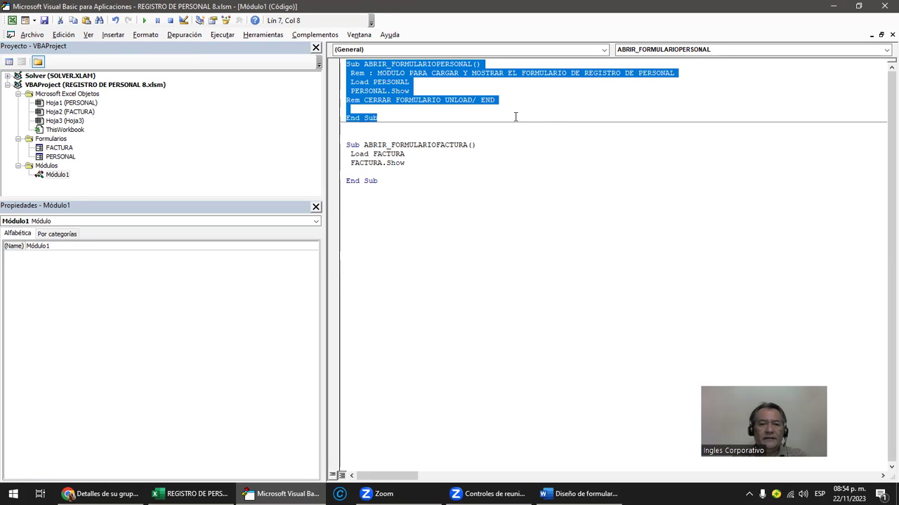
click(484, 187)
drag(373, 128, 427, 196)
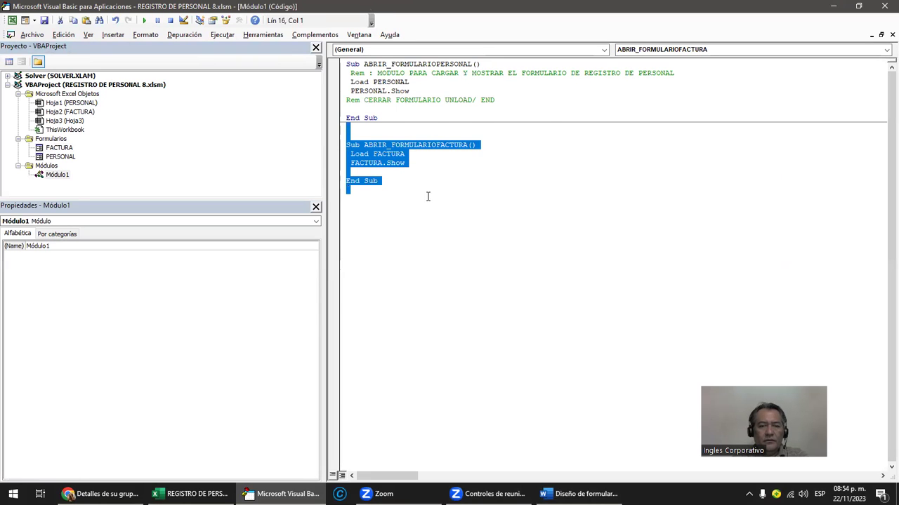
click(458, 244)
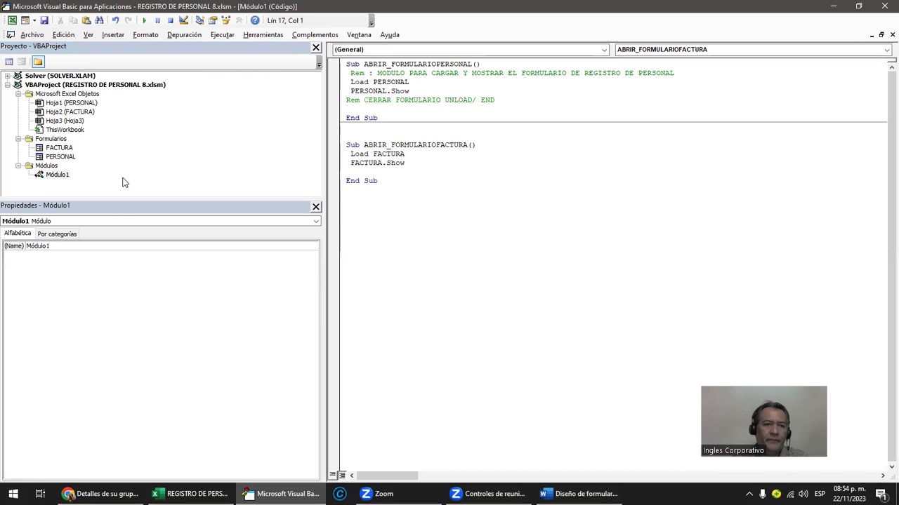
- Look over the PERSONAL and FACTURA sheets and forms, then open the PERSONAL form's design
click(81, 103)
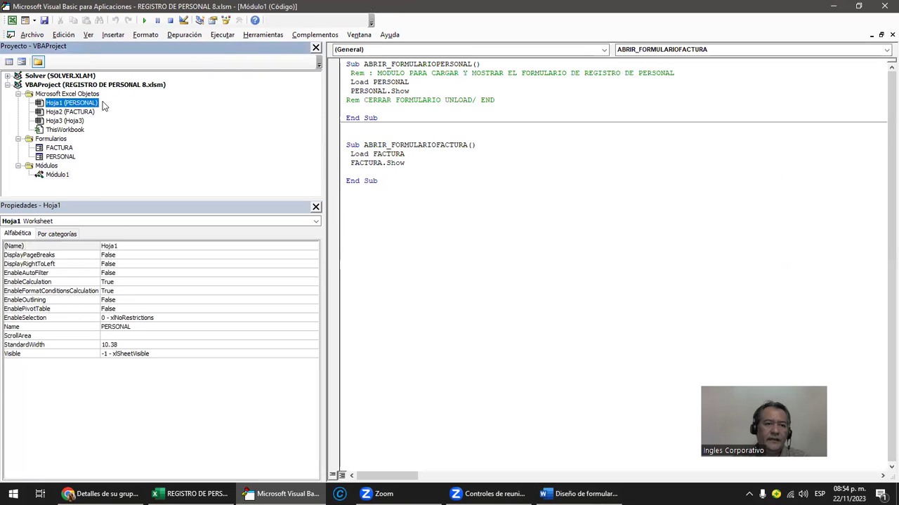
click(88, 113)
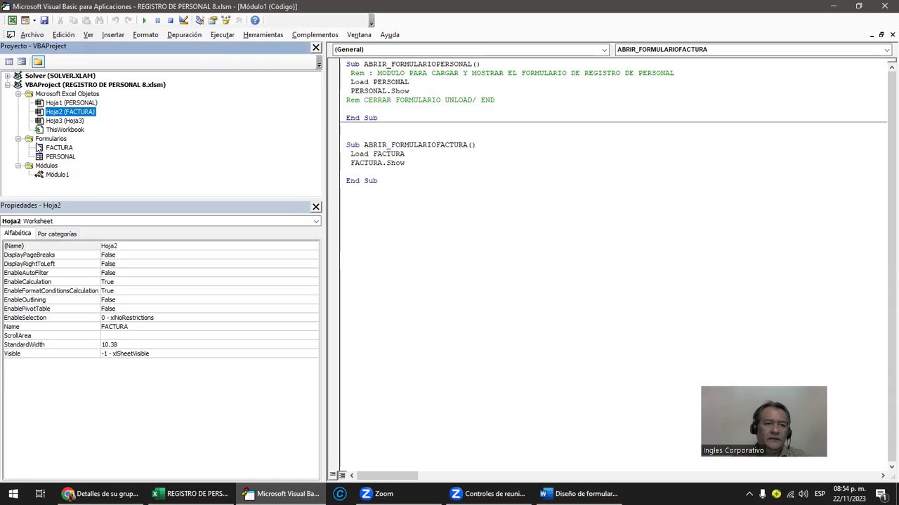
click(62, 150)
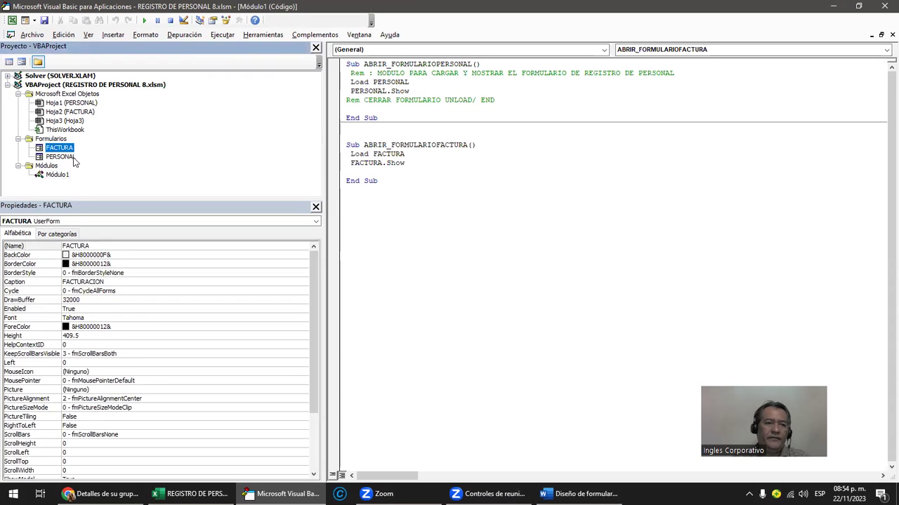
click(69, 158)
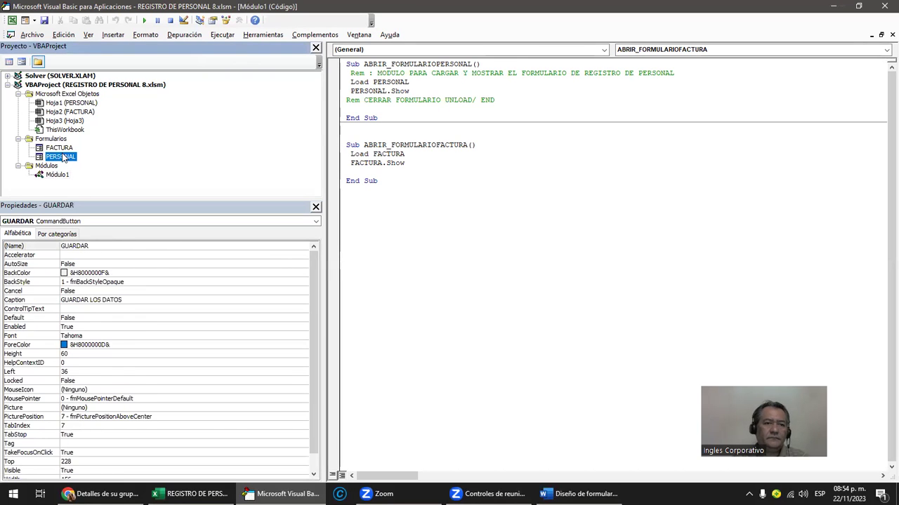
double_click(62, 159)
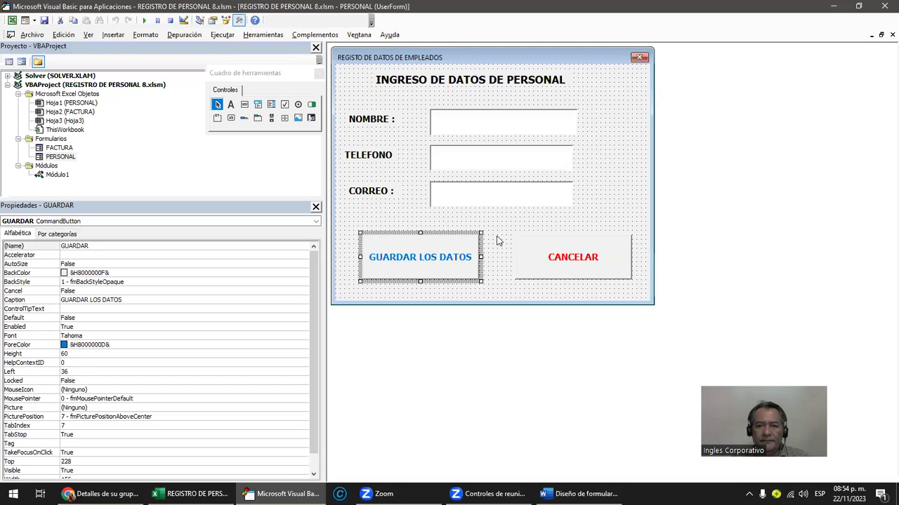
- Open the CANCELAR button's CommandButton1_Click procedure from the FACTURA form design
double_click(569, 261)
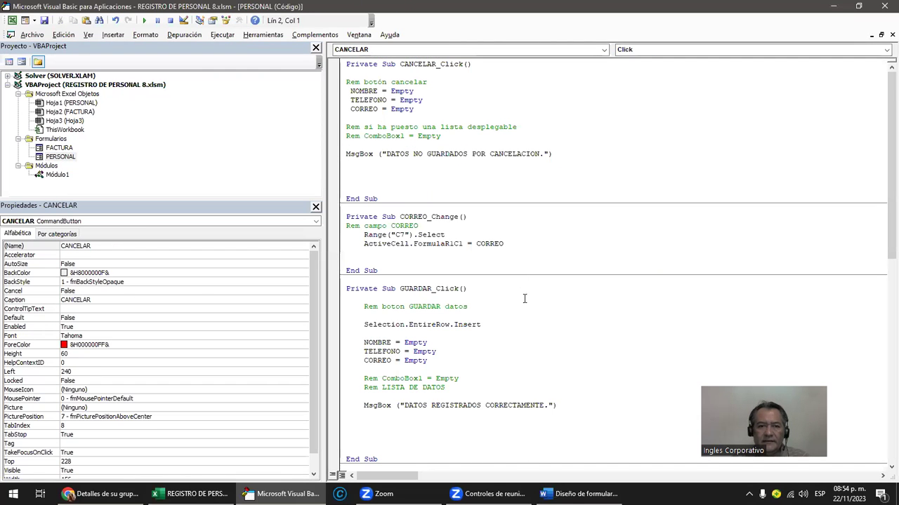
drag(348, 82, 569, 158)
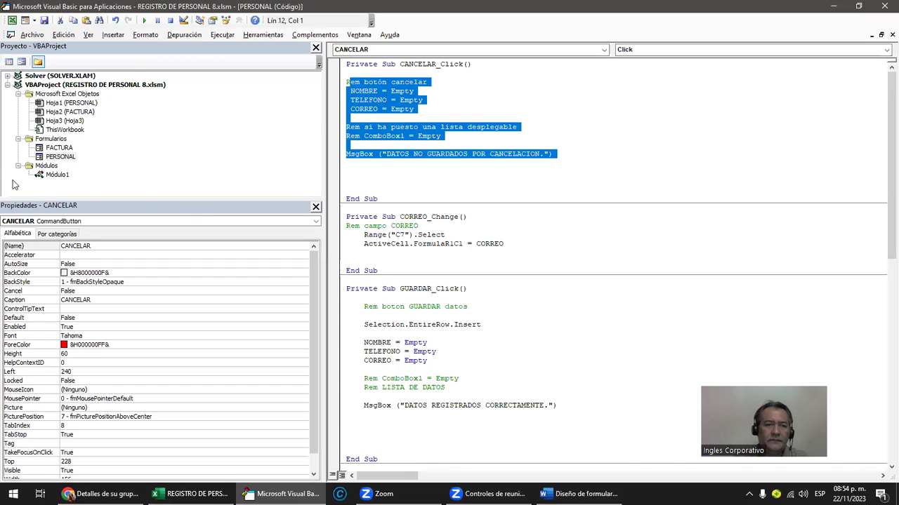
click(68, 149)
double_click(68, 150)
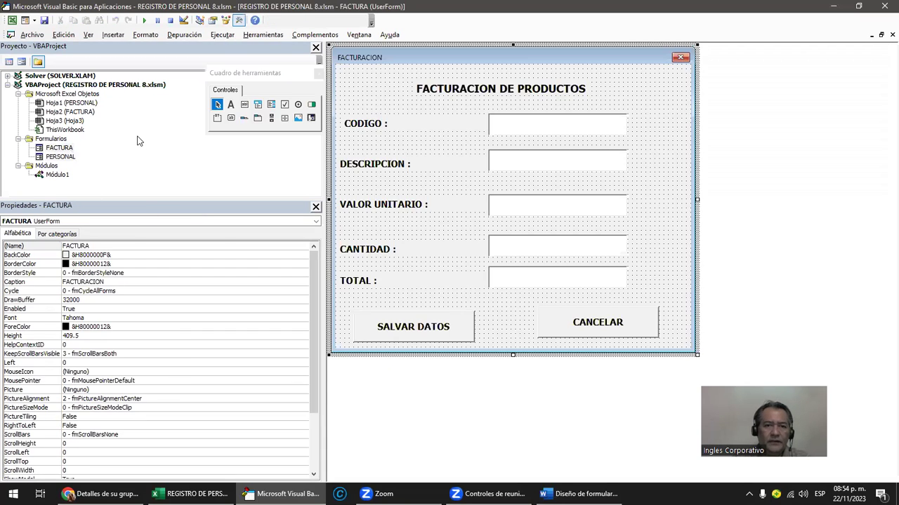
click(569, 321)
double_click(568, 320)
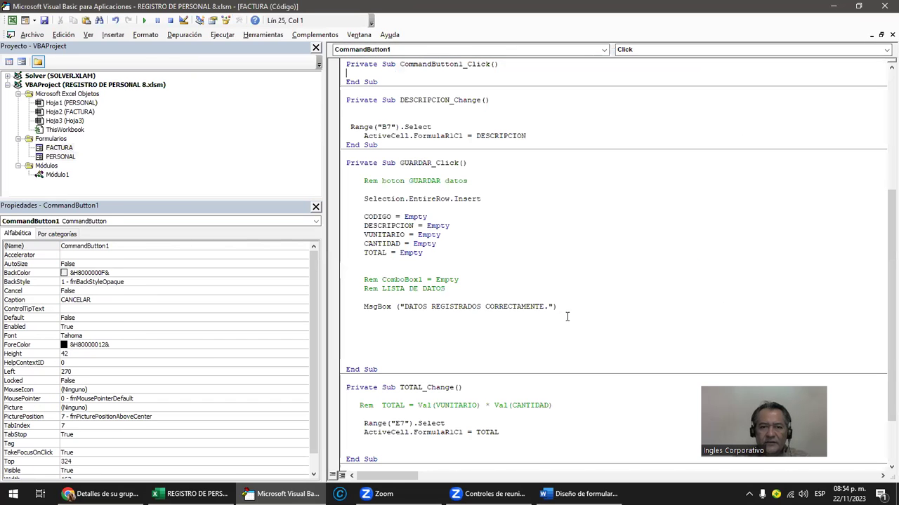
- Paste the prepared cancel code into CommandButton1_Click and repair its comment line
key(Return)
key(Return)
key(Return)
key(Return)
key(Return)
key(Up)
key(Up)
key(Up)
key(Up)
key(Up)
click(346, 81)
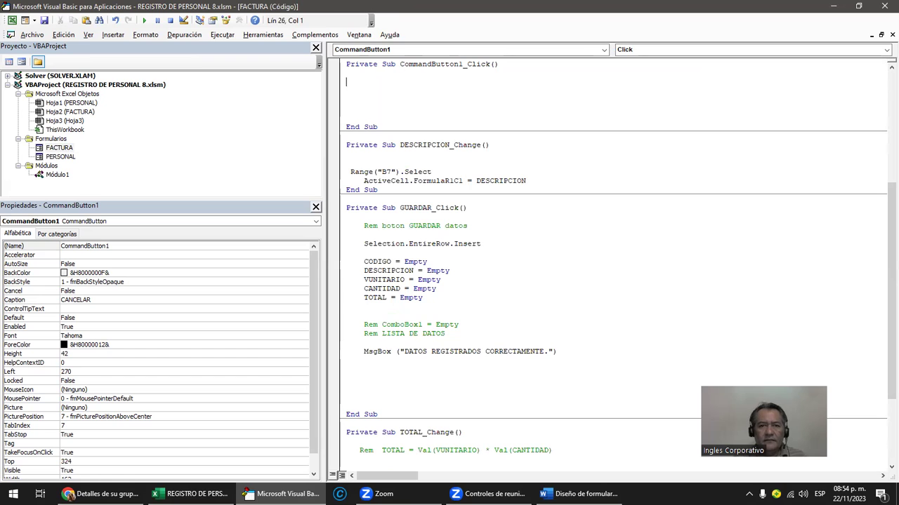
text(em botón cancelar  NOMBRE = Empty  TELEFONO = Empty  CORREO = Empty  Rem si ha puesto una lista desplegable Rem ComboBox1 = Empty  MsgBox ("DATOS NO GUARDADOS POR CANCELACION."))
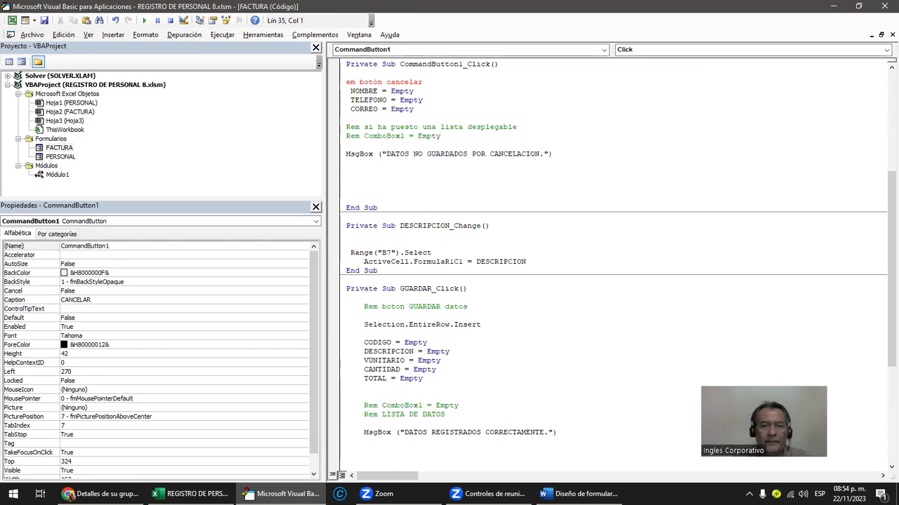
click(349, 82)
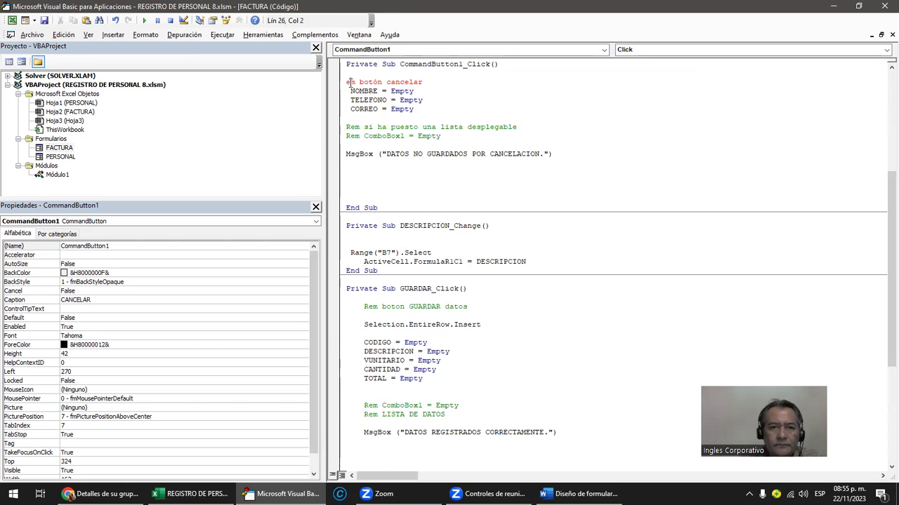
text(r)
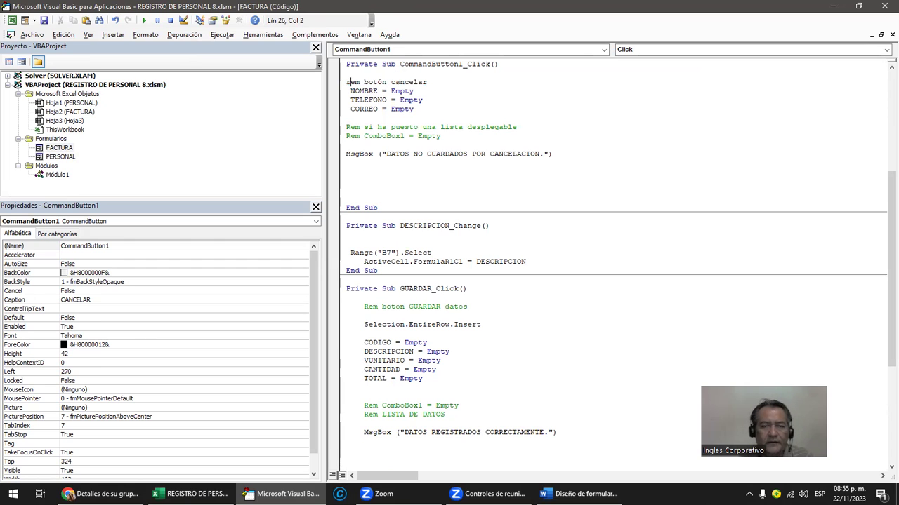
key(Left)
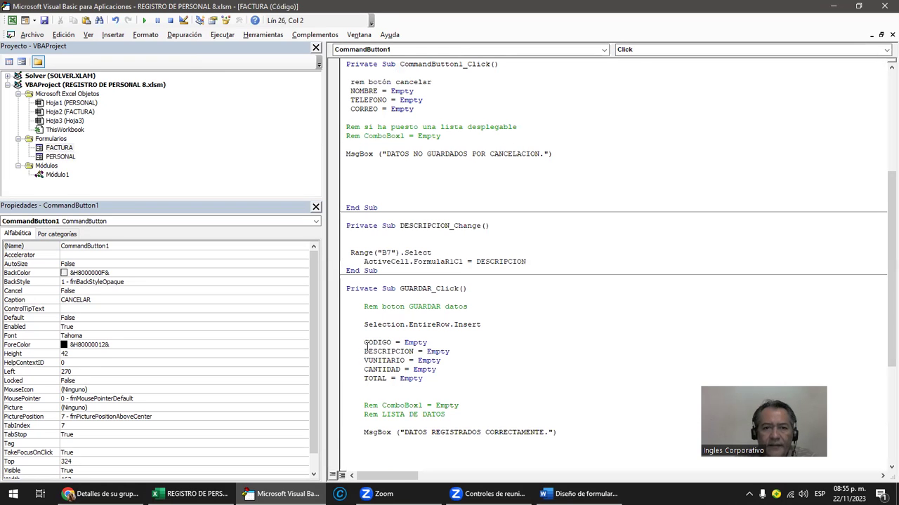
- Replace the NOMBRE, TELEFONO, CORREO lines with GUARDAR_Click's CODIGO–TOTAL = Empty lines
drag(365, 343, 447, 388)
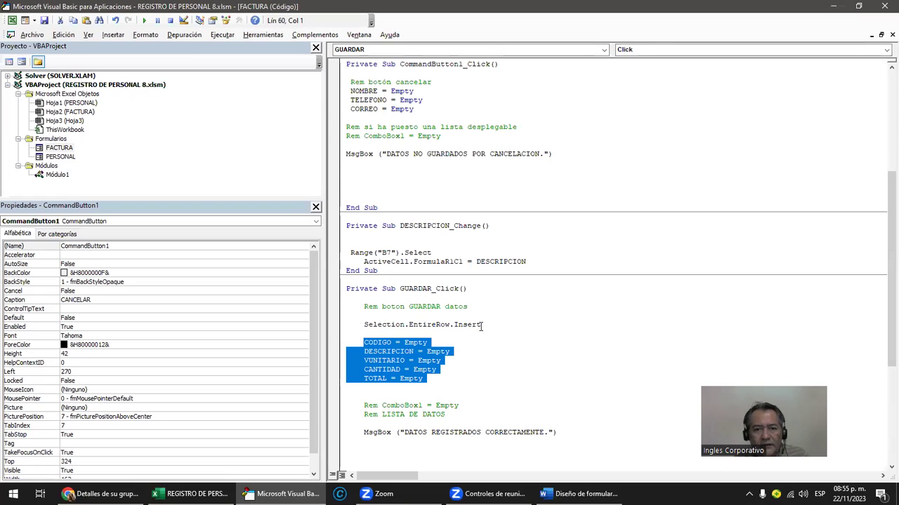
drag(352, 92, 414, 111)
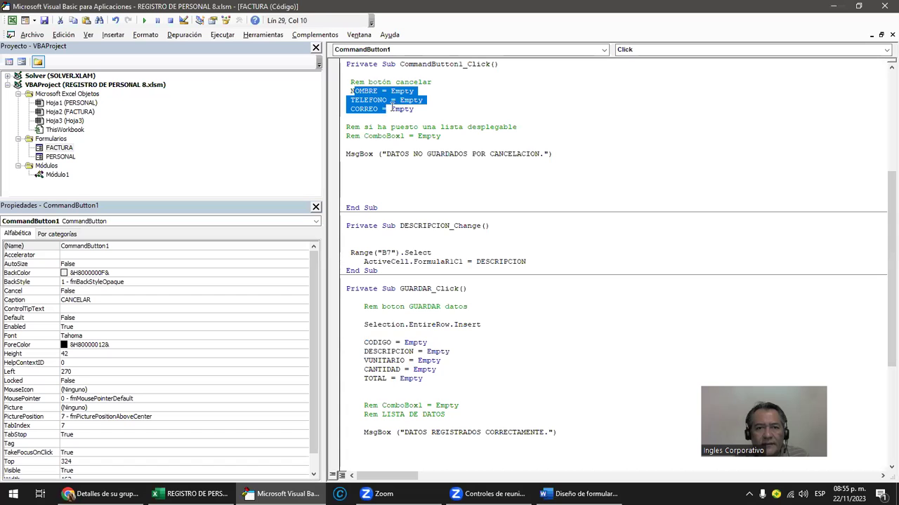
text(CODIGO = Empty     DESCRIPCION = Empty     VUNITARIO = Empty     CANTIDAD = Empty     TOTAL = Empty)
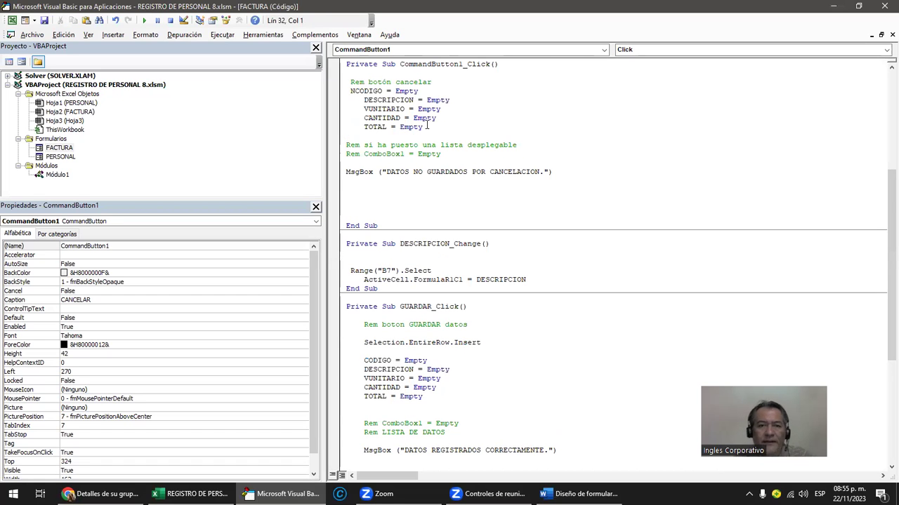
click(354, 91)
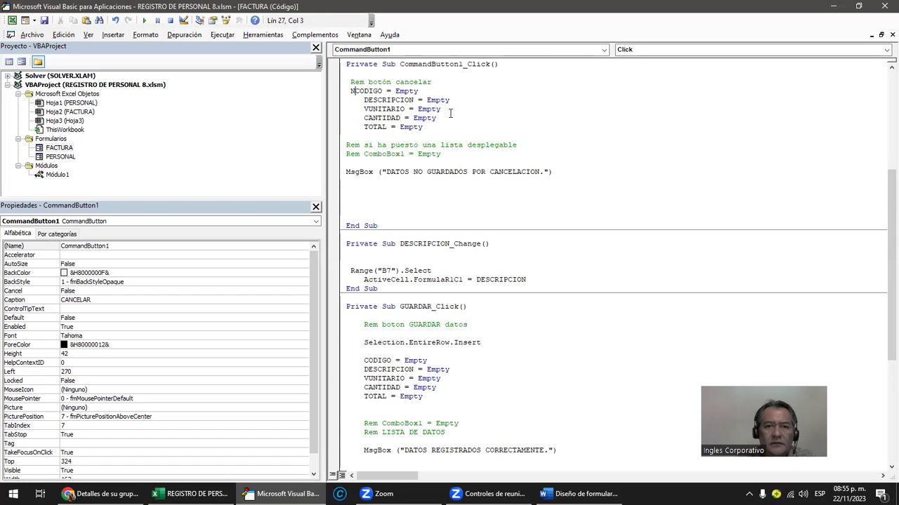
key(Delete)
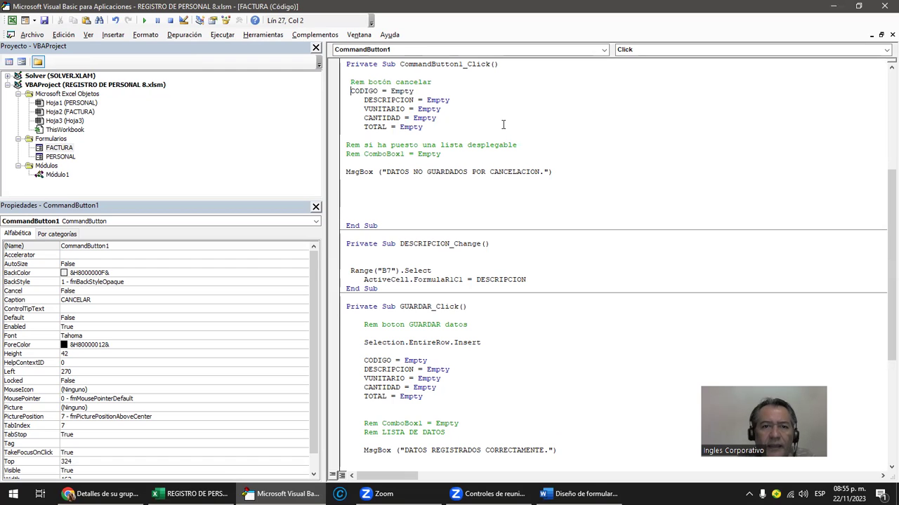
key(Tab)
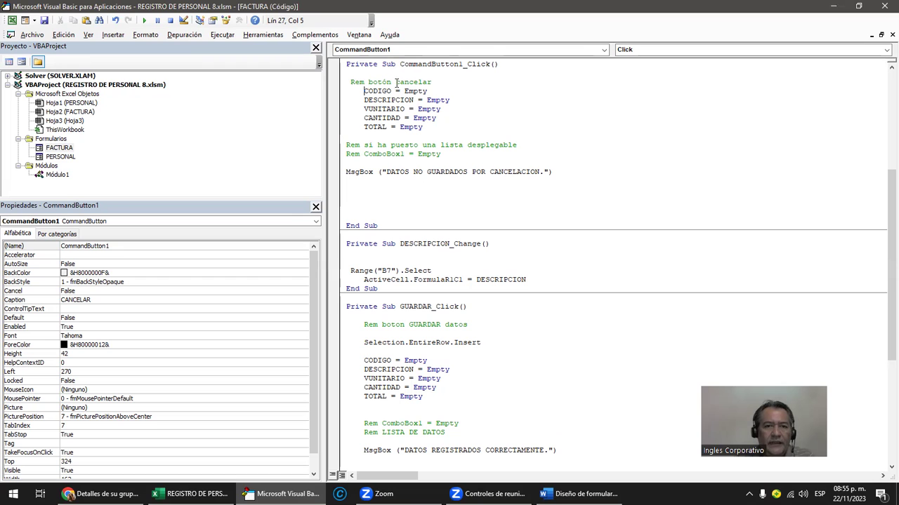
- Run the form and enter DD, DD, 2 and 2 in CODIGO, DESCRIPCION, VALOR UNITARIO, CANTIDAD
click(144, 22)
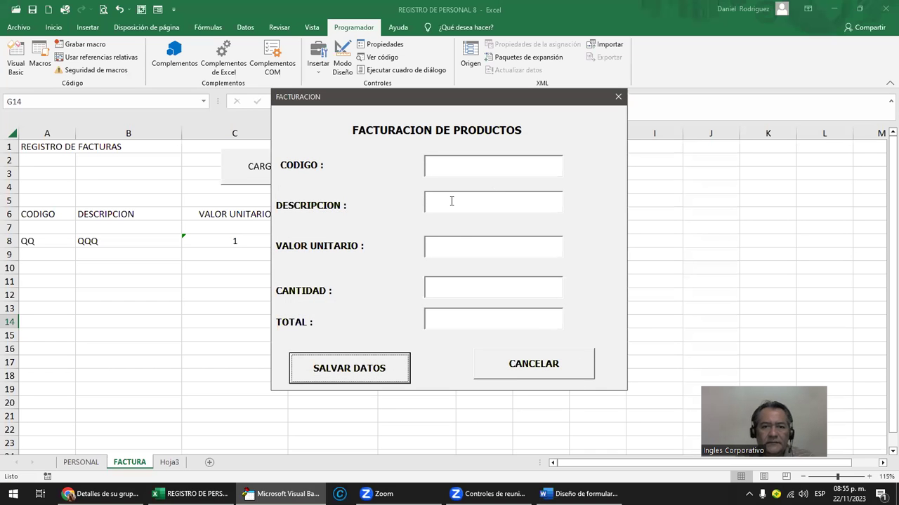
click(442, 168)
text(DD)
click(446, 201)
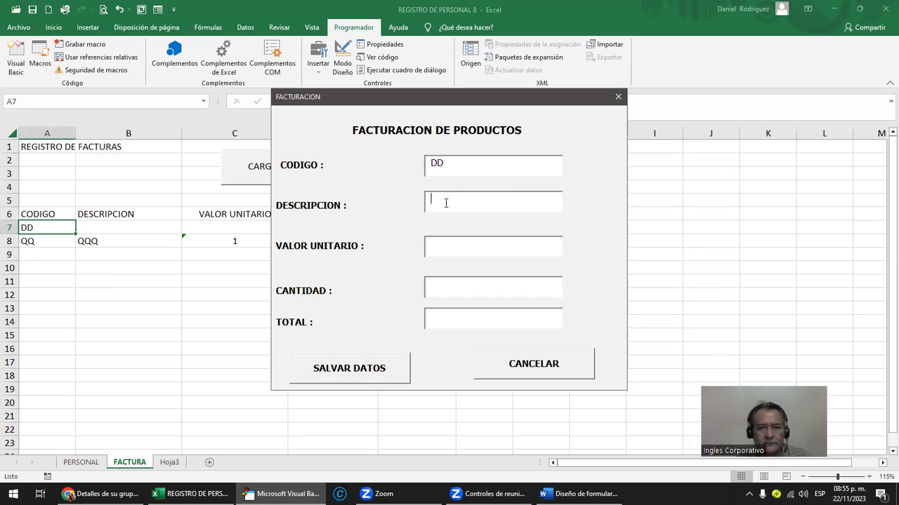
text(DD)
click(445, 246)
text(2)
click(445, 285)
text(2)
- Cancel the entry, accept the not-saved message, confirm row 7 is cleared, and close the form
click(523, 365)
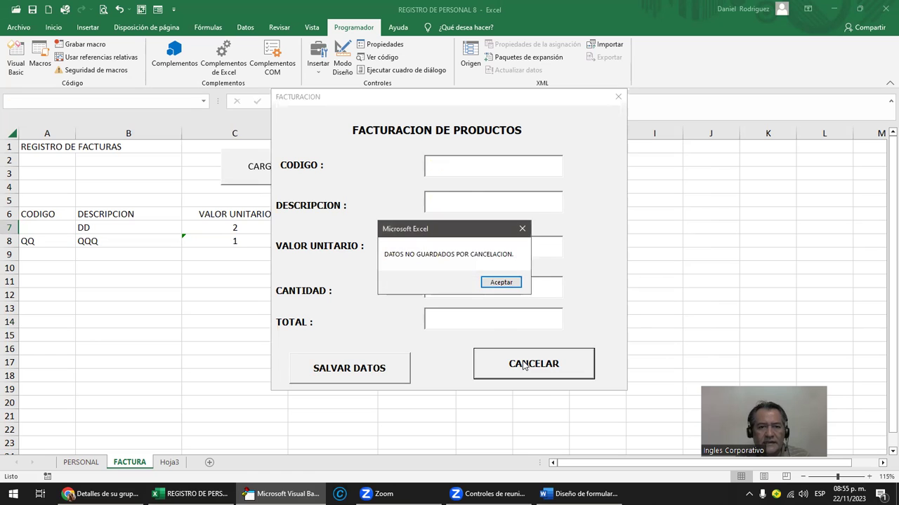
click(496, 282)
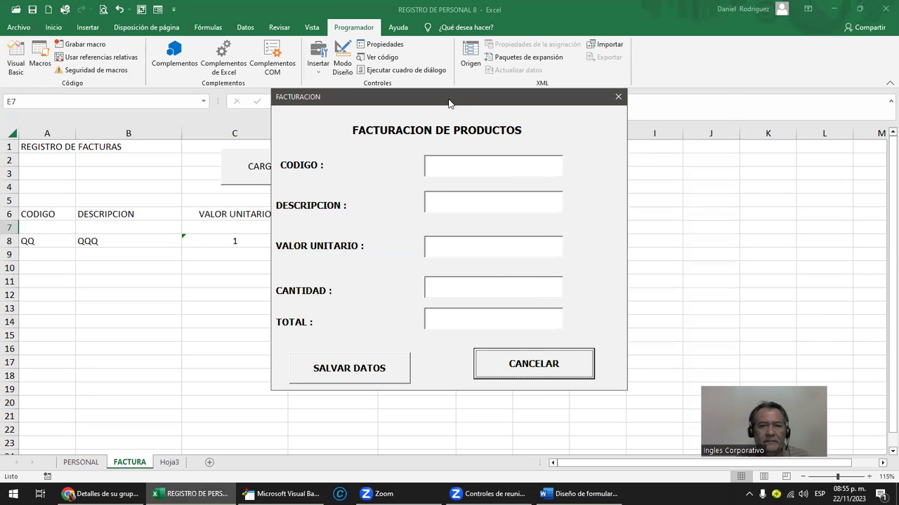
drag(450, 99, 552, 96)
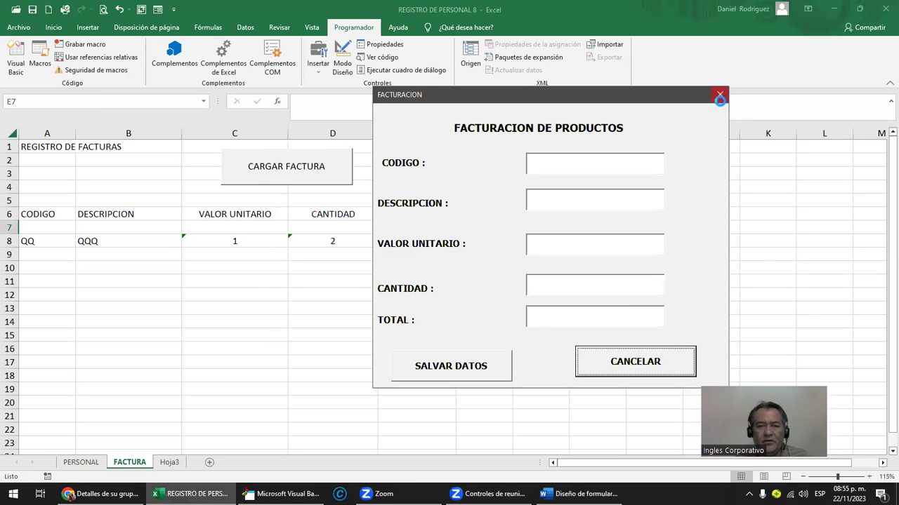
click(719, 95)
click(568, 323)
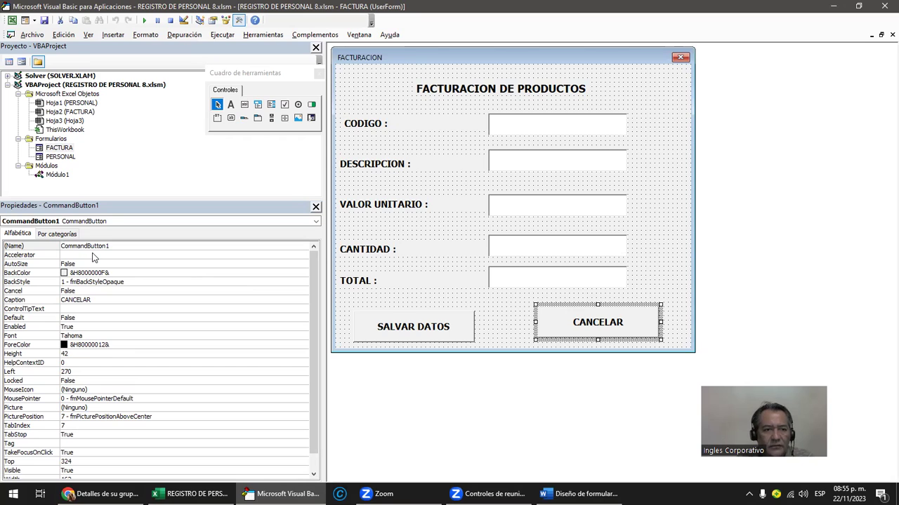
- Select the CANCELAR button and start erasing CommandButton1 from its (Name) property
click(413, 332)
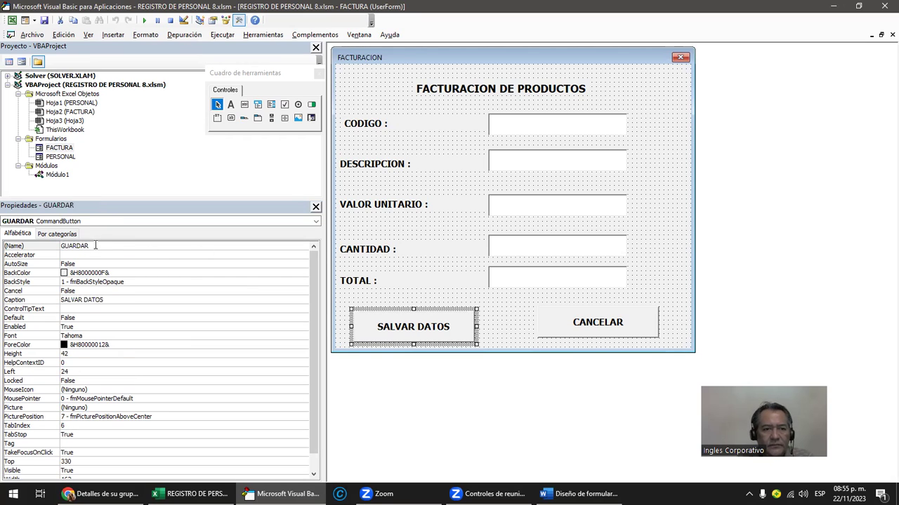
click(572, 320)
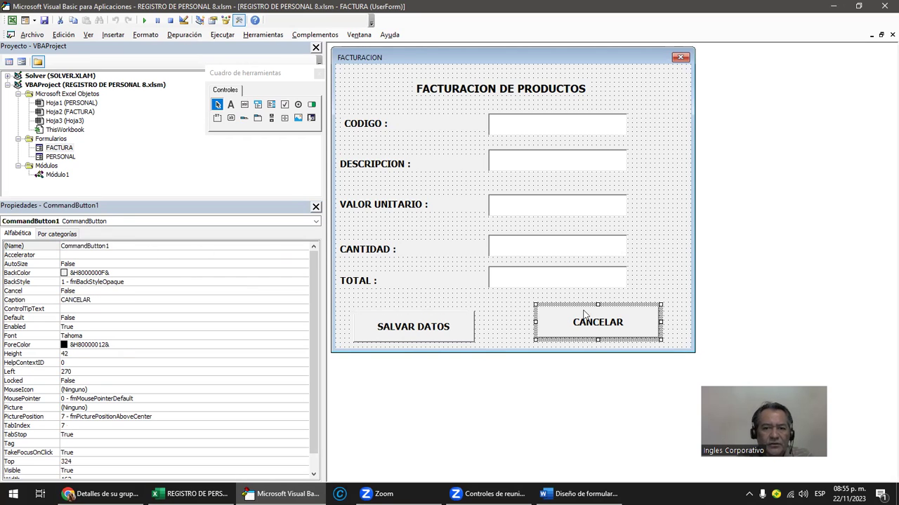
click(112, 247)
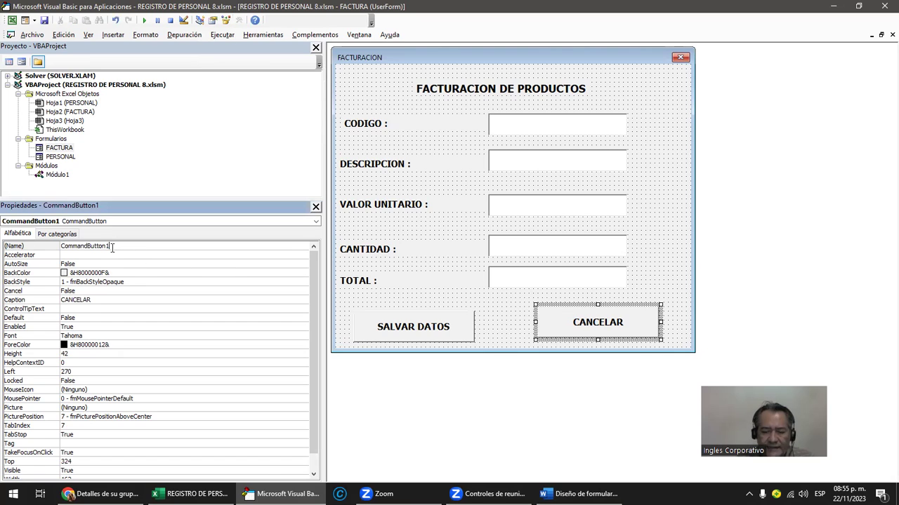
key(BackSpace)
key(BackSpace)
key(BackSpace)
key(BackSpace)
key(BackSpace)
key(BackSpace)
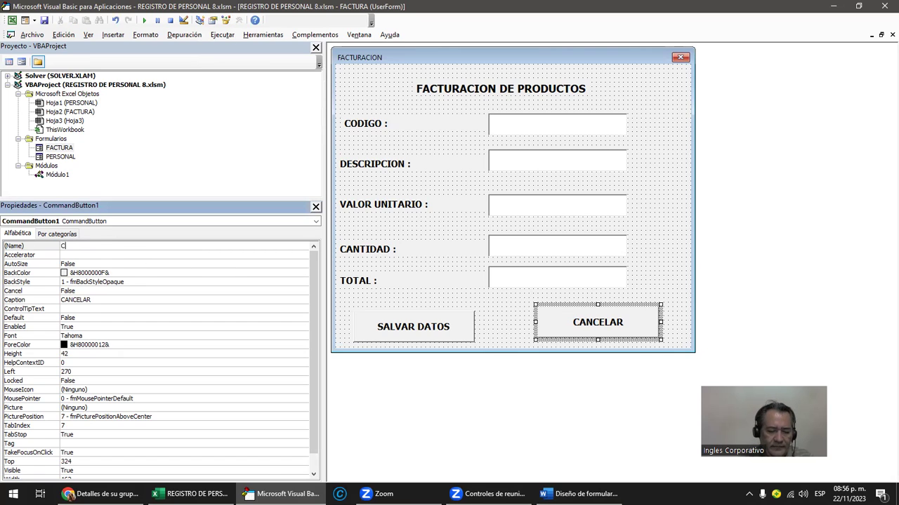
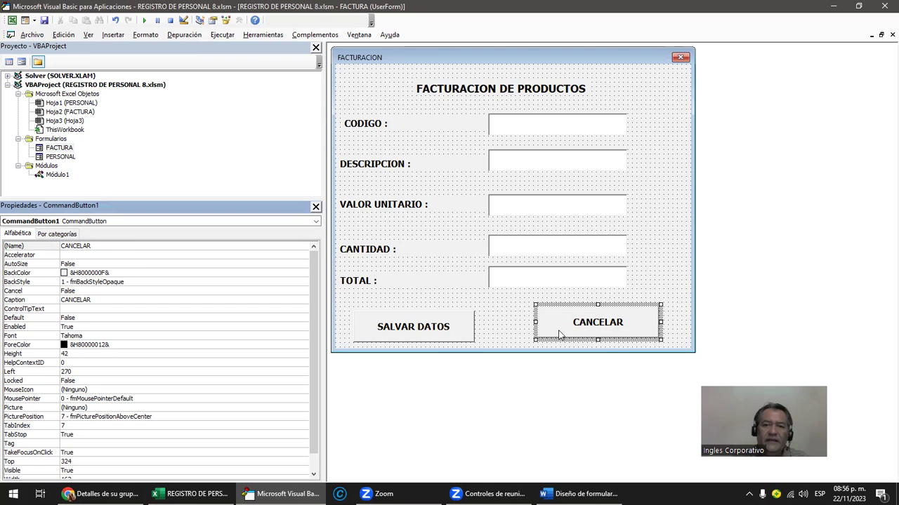
- Name the cancel button CANCELAR, close the VBA editor and relaunch the invoice form
click(591, 328)
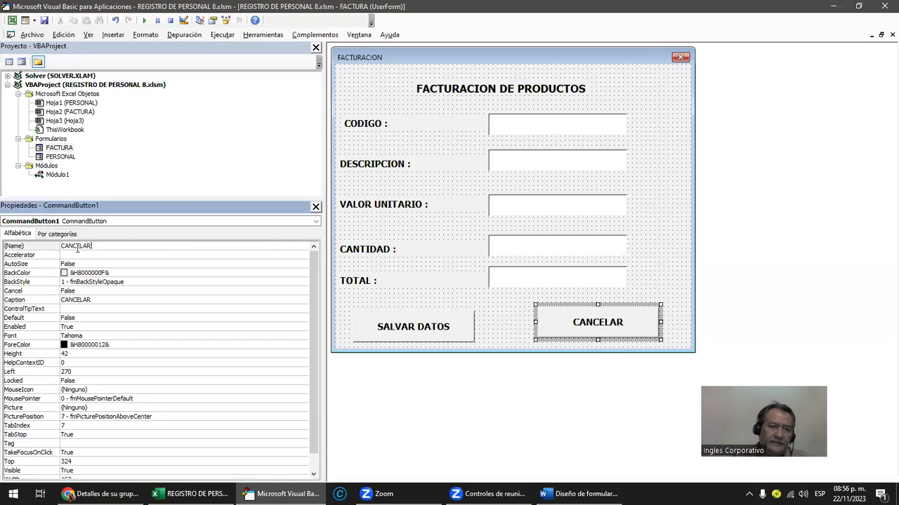
click(98, 292)
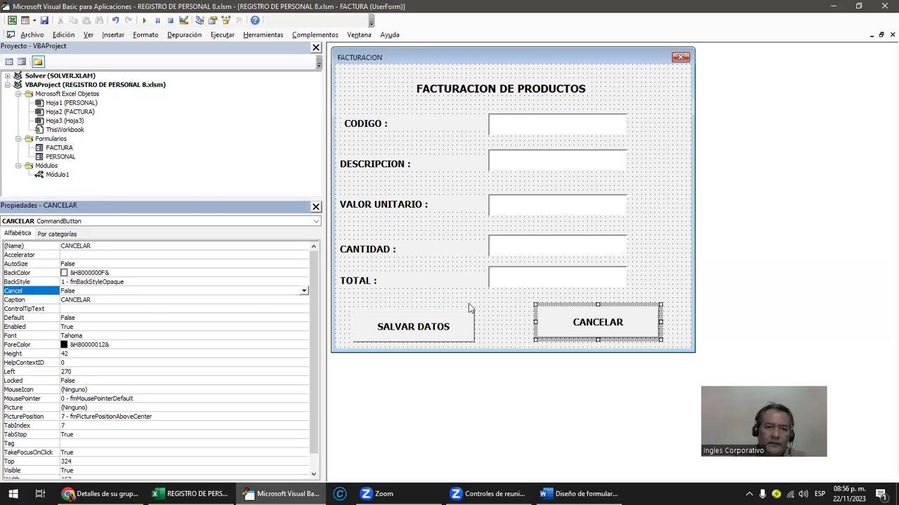
click(580, 395)
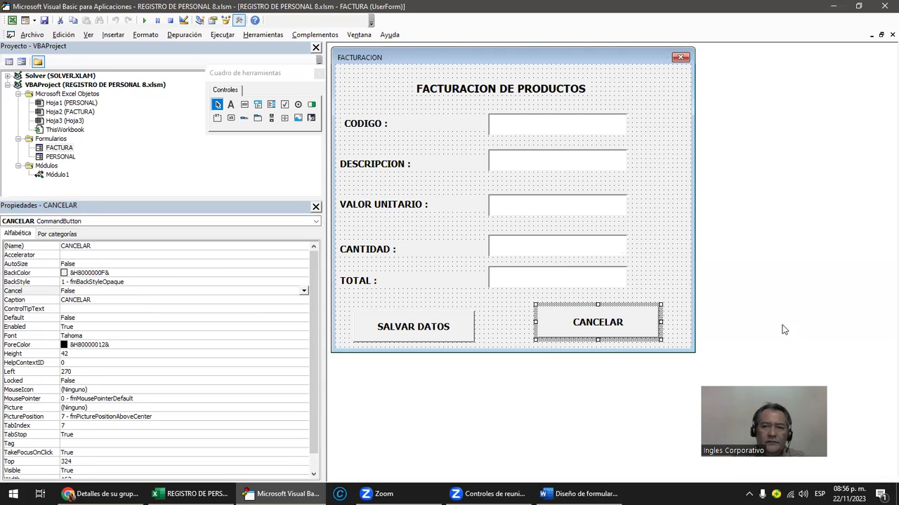
click(884, 7)
click(451, 281)
- Open the invoice form and enter a test line: code WWW, description WWW, price 1, quantity 4
click(313, 180)
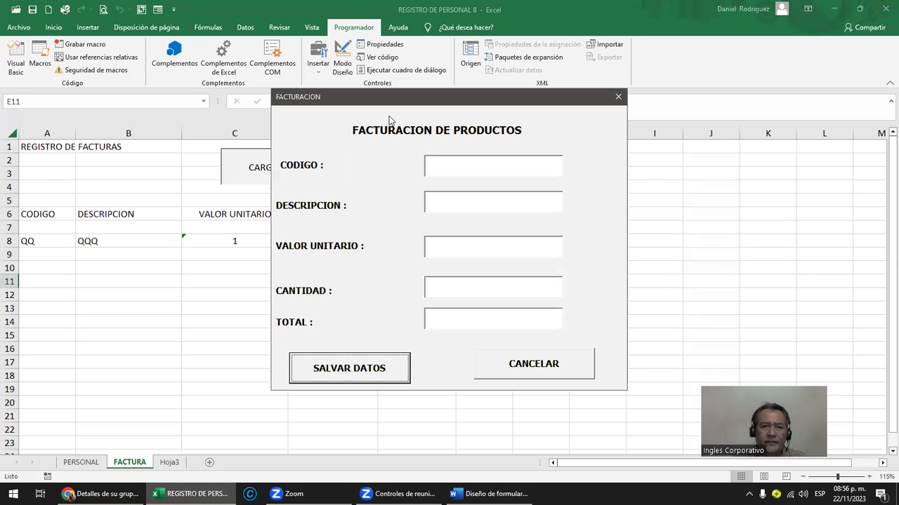
drag(398, 103, 632, 100)
click(668, 163)
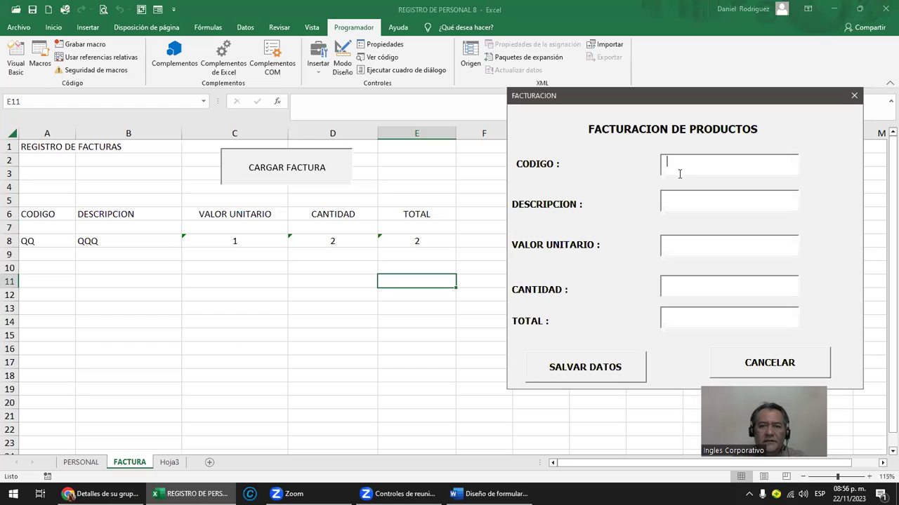
text(WWW)
click(668, 201)
text(WWW)
click(671, 251)
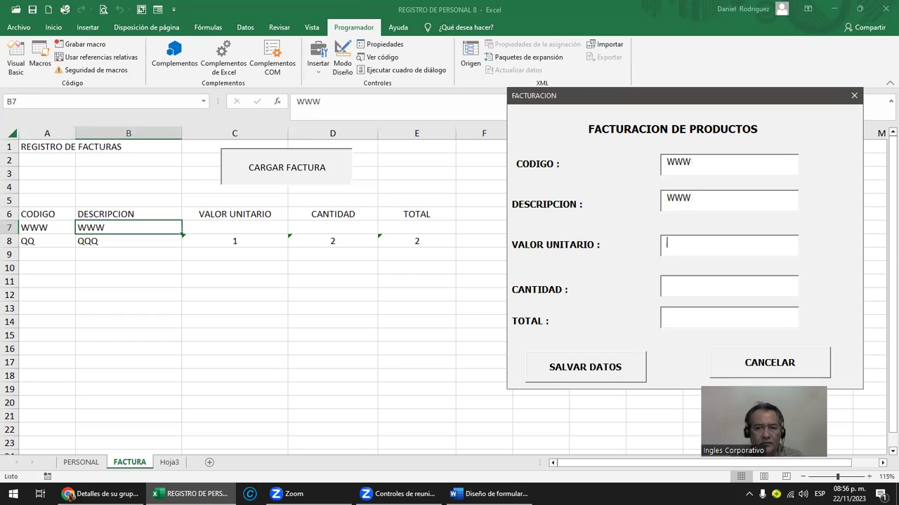
text(1)
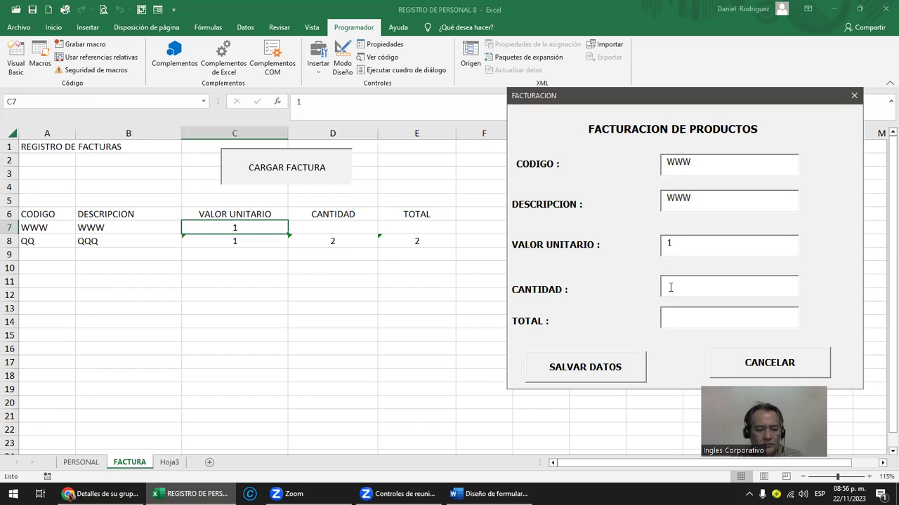
click(668, 287)
text(4)
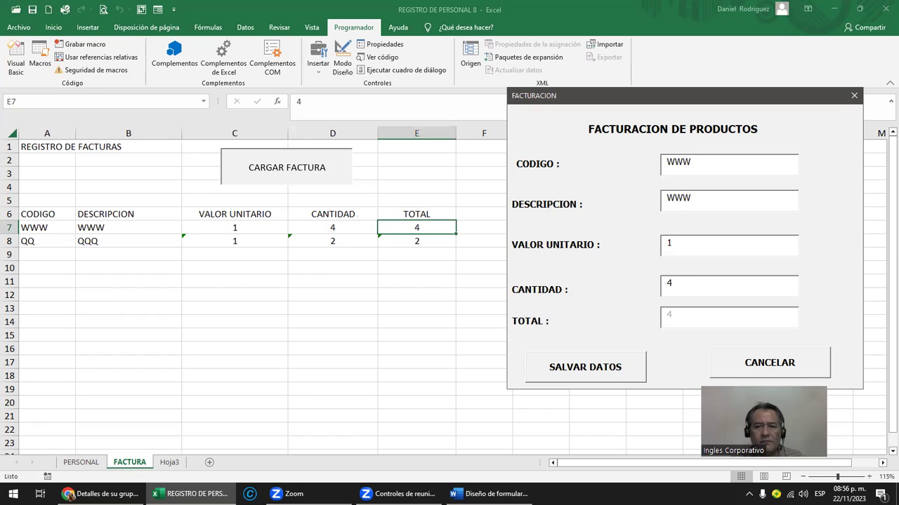
- Try CANCELAR, close the invoice form and return to the VBA editor
click(776, 370)
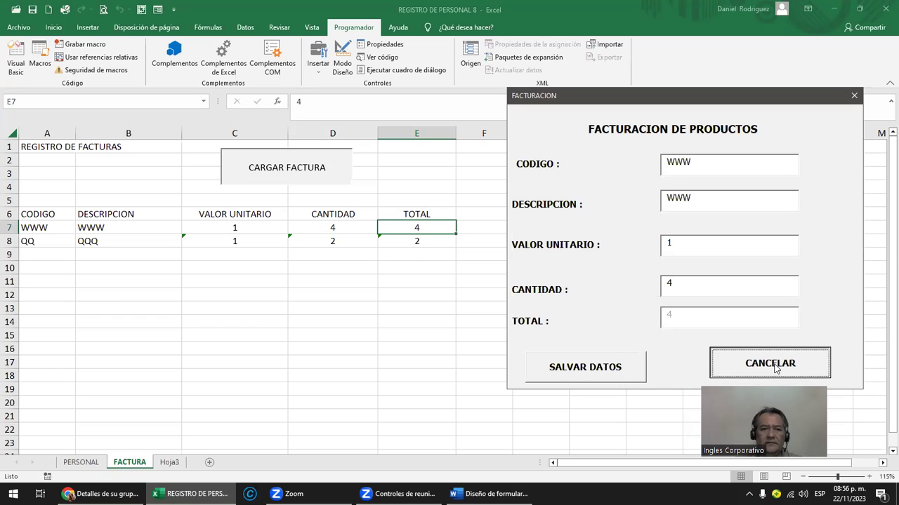
drag(718, 91, 645, 33)
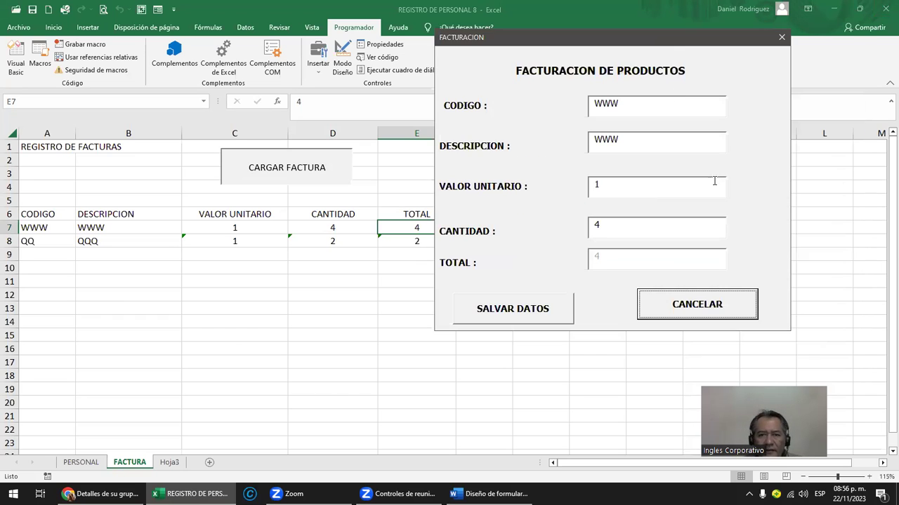
click(779, 38)
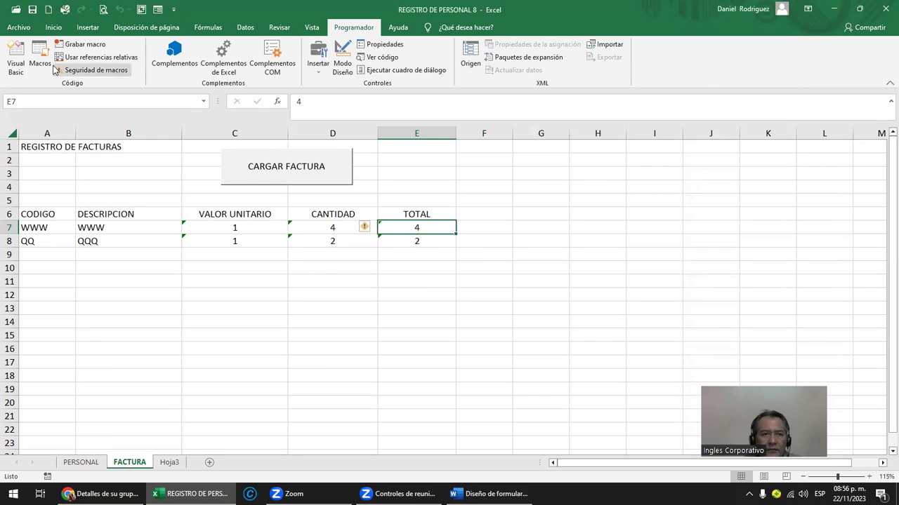
click(16, 63)
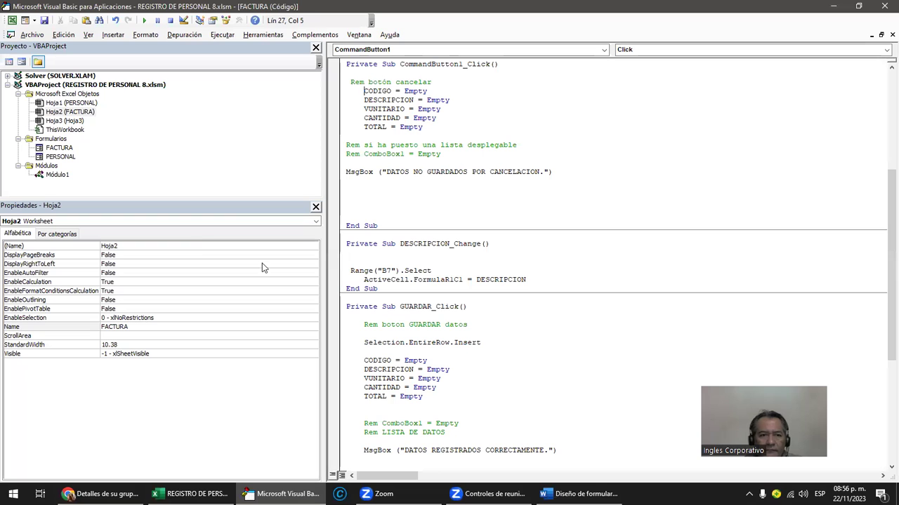
- Create the CANCELAR_Click handler and paste the old cancel routine's body into it
click(63, 148)
double_click(63, 148)
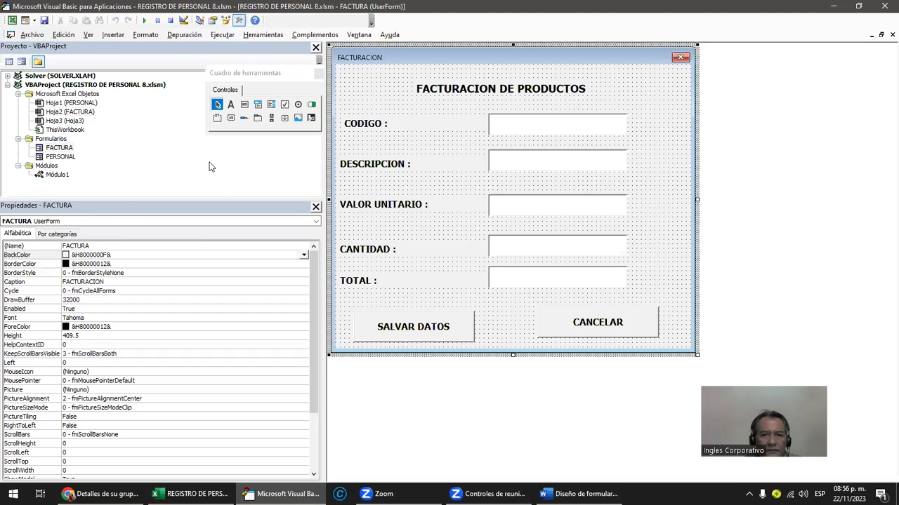
double_click(560, 318)
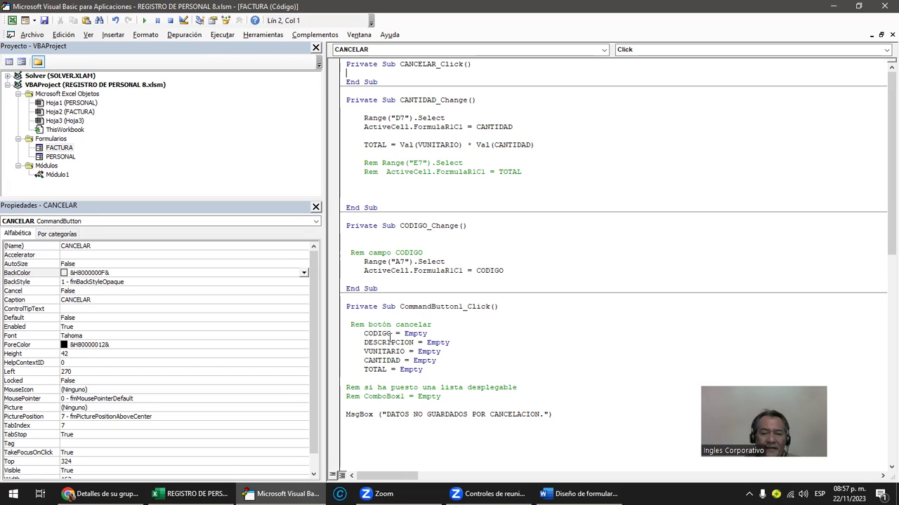
scroll(384, 338, down, 1)
scroll(384, 338, down, 1)
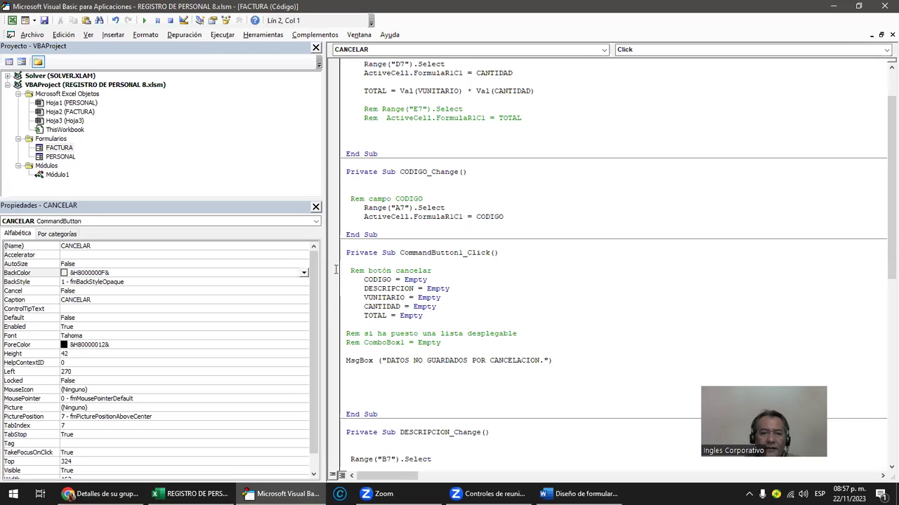
drag(352, 272, 596, 366)
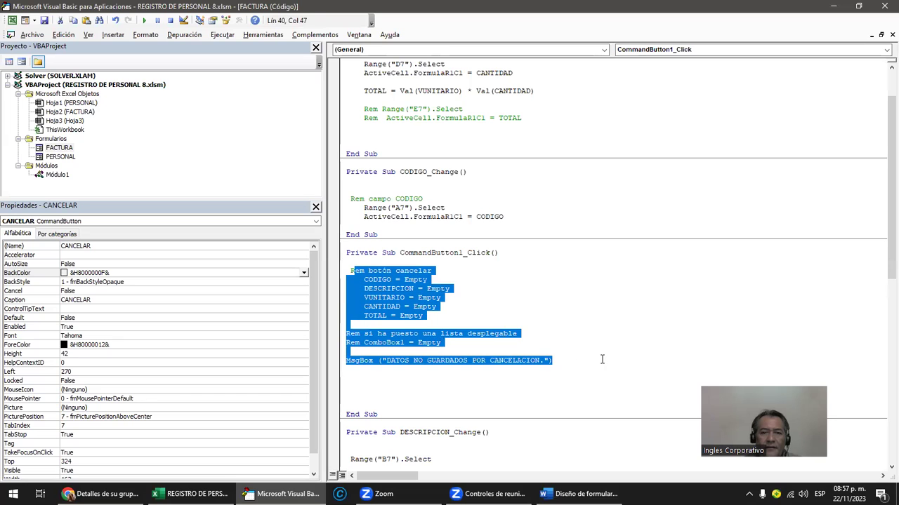
scroll(592, 337, up, 2)
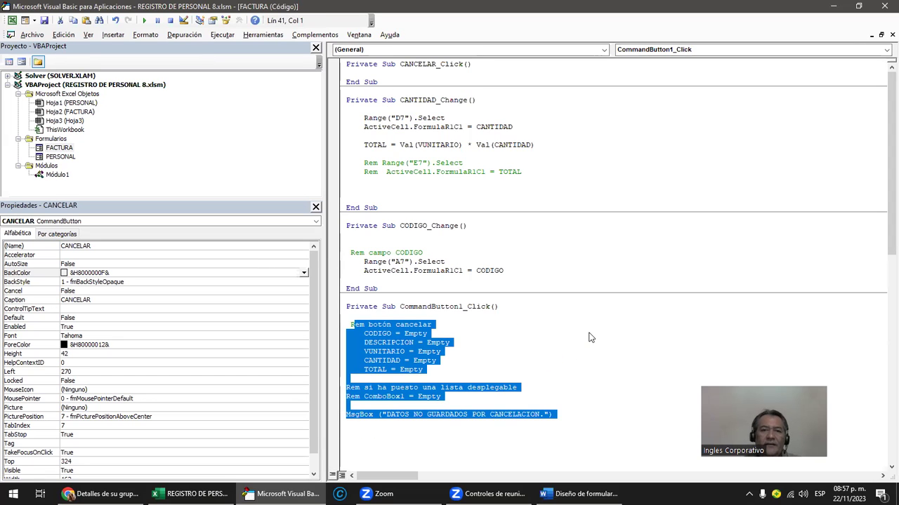
click(366, 74)
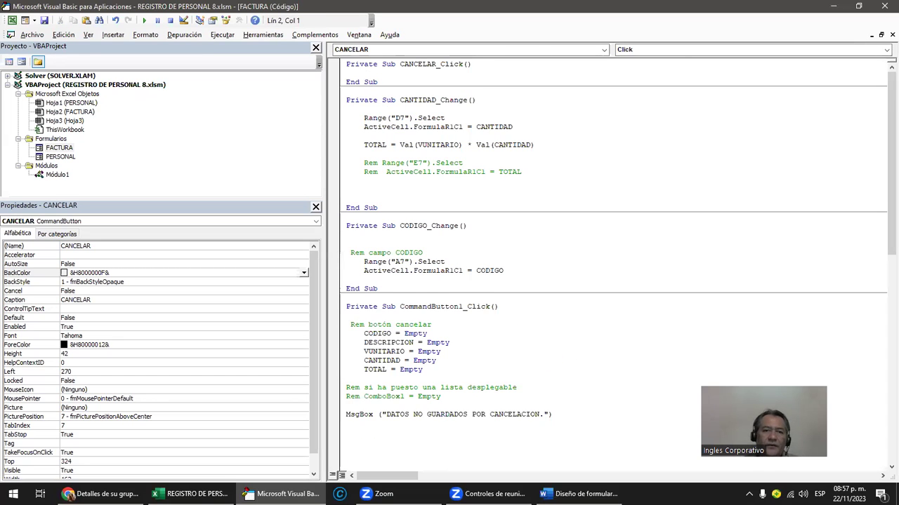
key(Return)
key(Return)
key(Return)
key(Up)
key(Up)
key(Up)
click(346, 72)
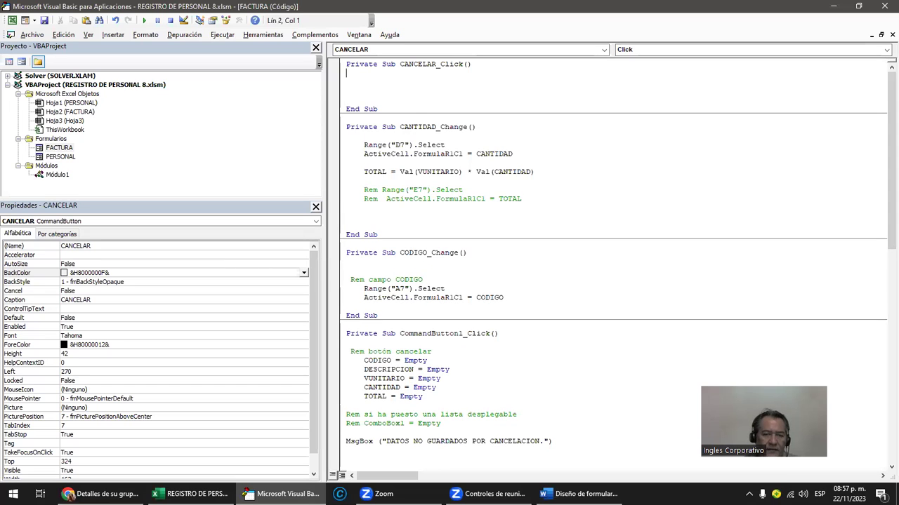
text(em botón cancelar     CODIGO = Empty     DESCRIPCION = Empty     VUNITARIO = Empty     CANTIDAD = Empty     TOTAL = Empty  Rem si ha puesto una lista desplegable Rem ComboBox1 = Empty  MsgBox ("DATOS NO GUARDADOS POR CANCELACION."))
- Delete the old CommandButton1_Click routine
key(Up)
key(Up)
key(Up)
key(Up)
key(Up)
text(R)
scroll(456, 294, down, 3)
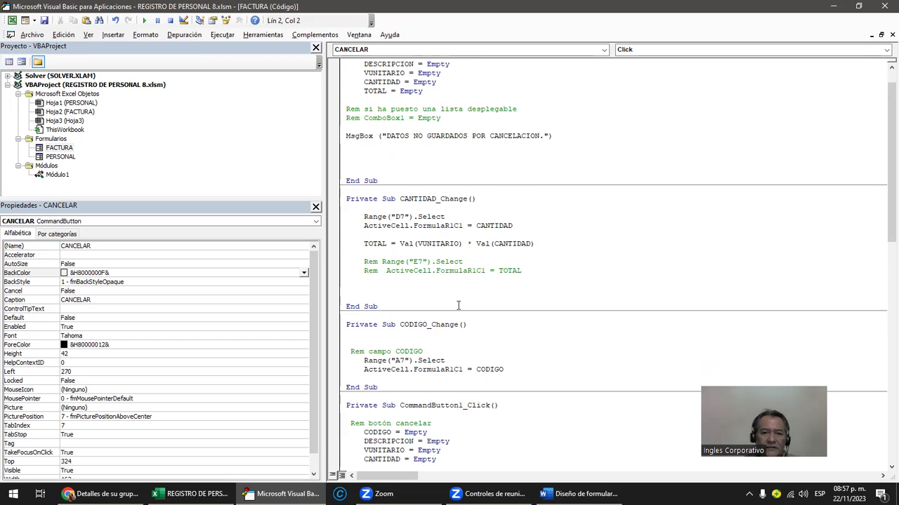
scroll(413, 327, down, 3)
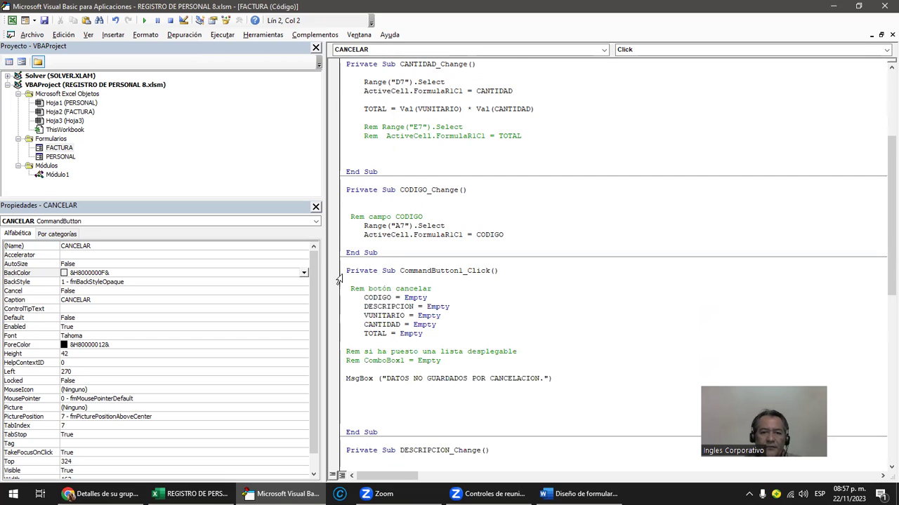
scroll(384, 301, down, 1)
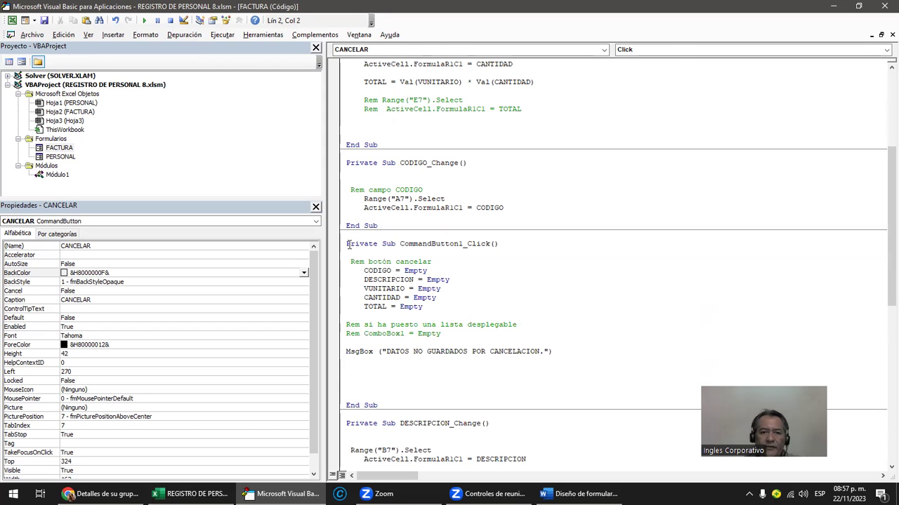
drag(346, 243, 500, 403)
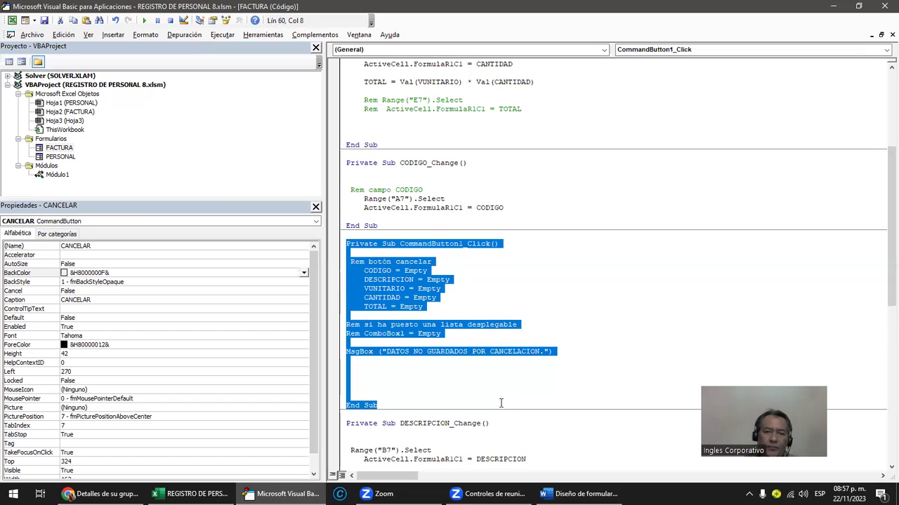
key(Delete)
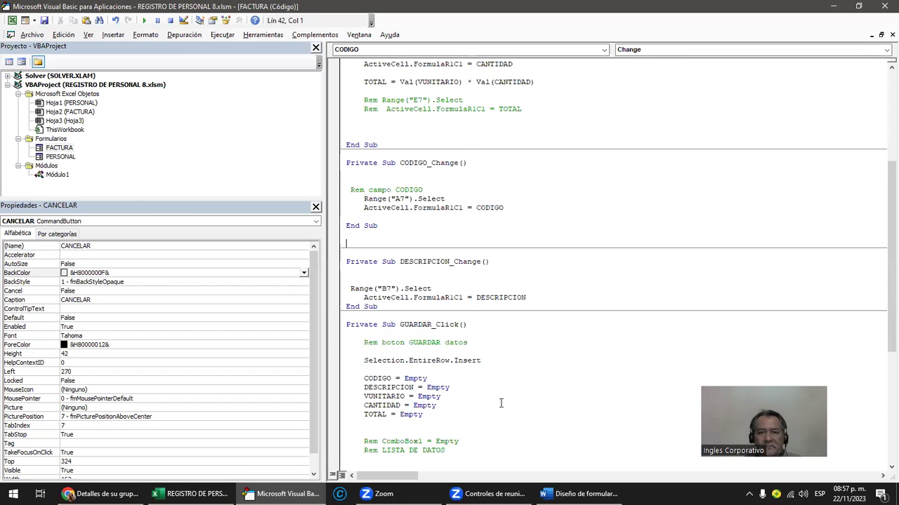
- Review the CANCELAR_Click code and run the form to test it
scroll(501, 403, up, 4)
scroll(501, 403, up, 3)
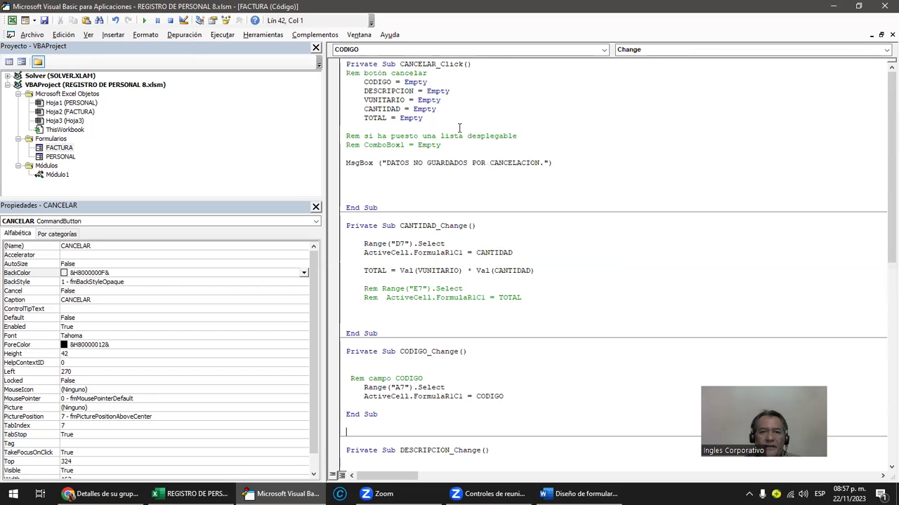
click(435, 64)
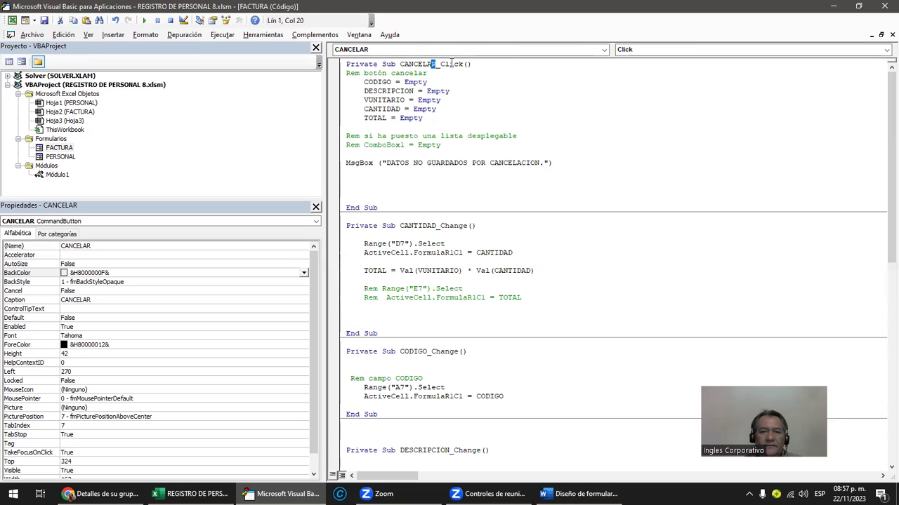
click(373, 81)
click(144, 21)
- Type AAA in CODIGO and check that CANCELAR discards it
click(444, 170)
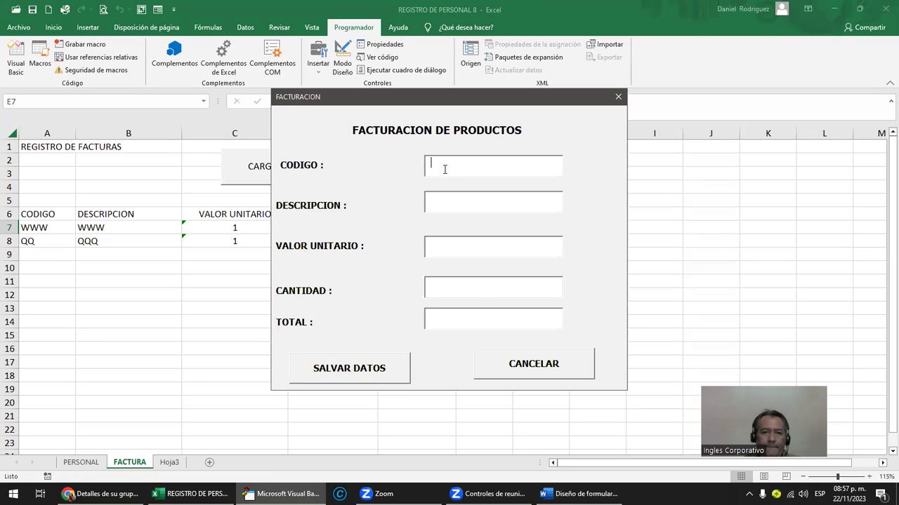
text(AAA)
click(523, 364)
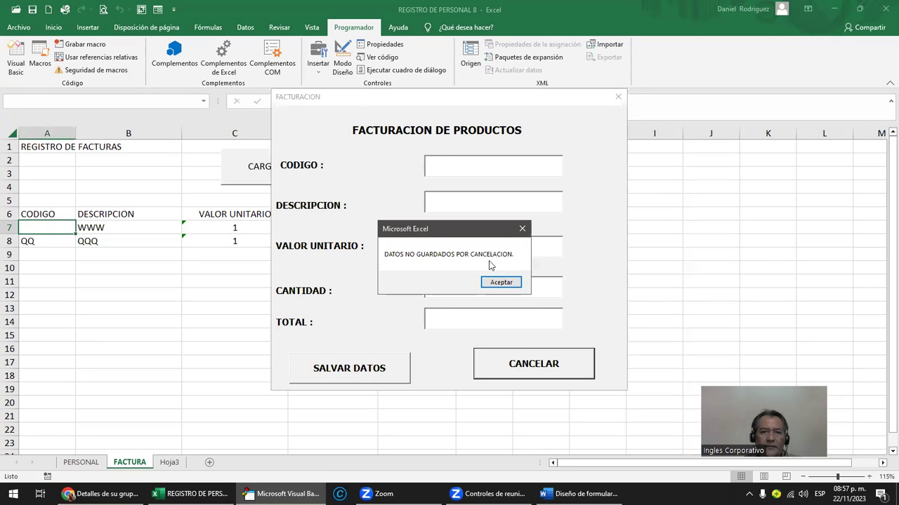
click(495, 285)
- Fill in SSS, SSS, 1 and 2, cancel without saving, and close the form
click(457, 167)
text(SSS)
click(455, 202)
text(SSS)
click(456, 245)
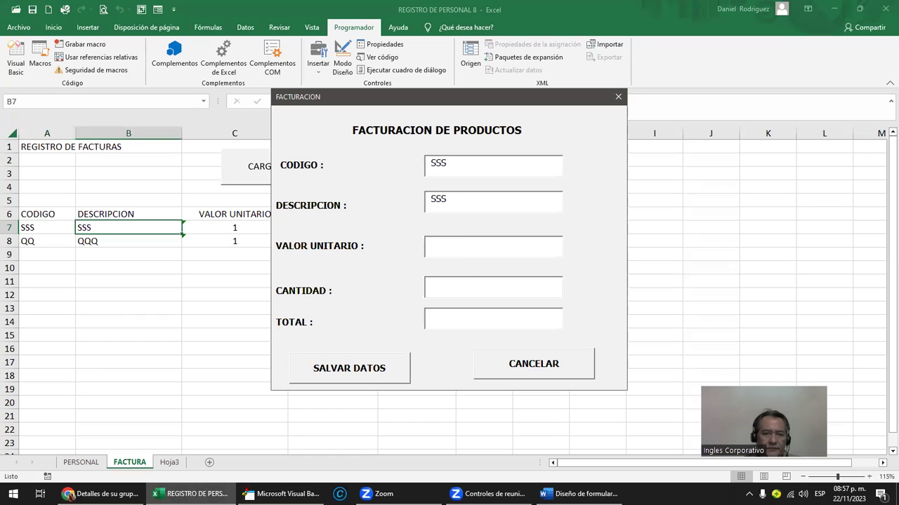
text(1)
click(457, 281)
text(2)
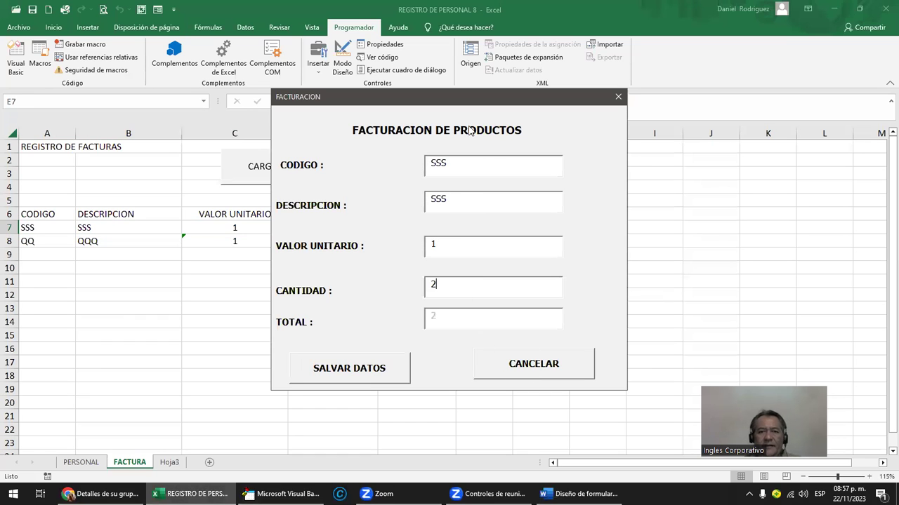
drag(470, 102, 612, 94)
click(680, 359)
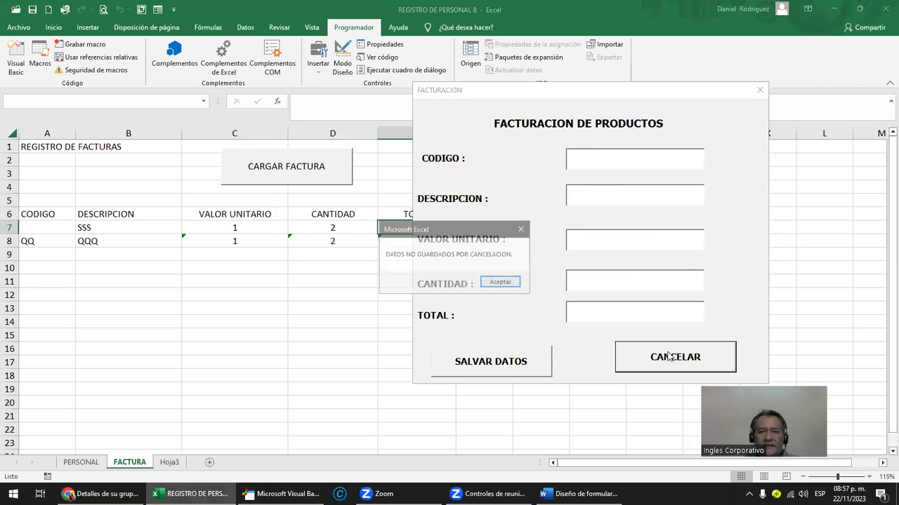
click(496, 285)
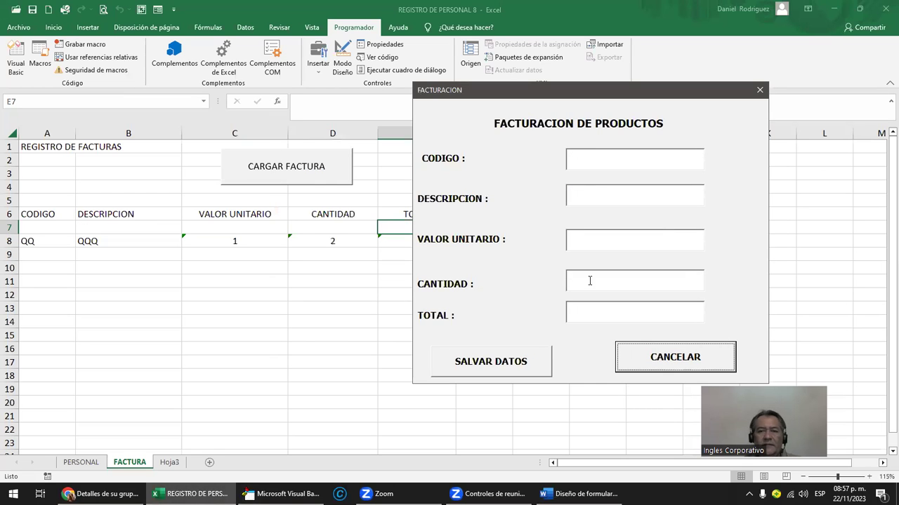
click(759, 90)
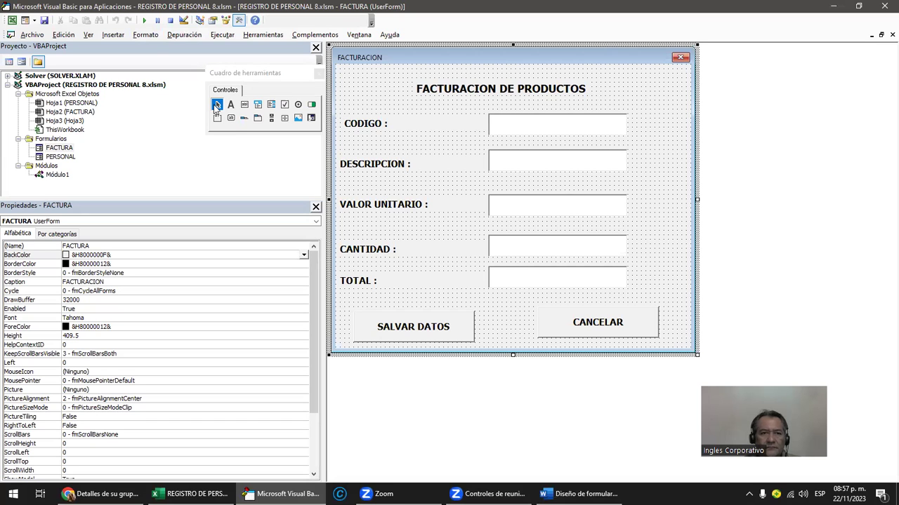
- Rerun the form, save an AA, AA, 1, 1 line to the sheet, and close the editor
click(144, 21)
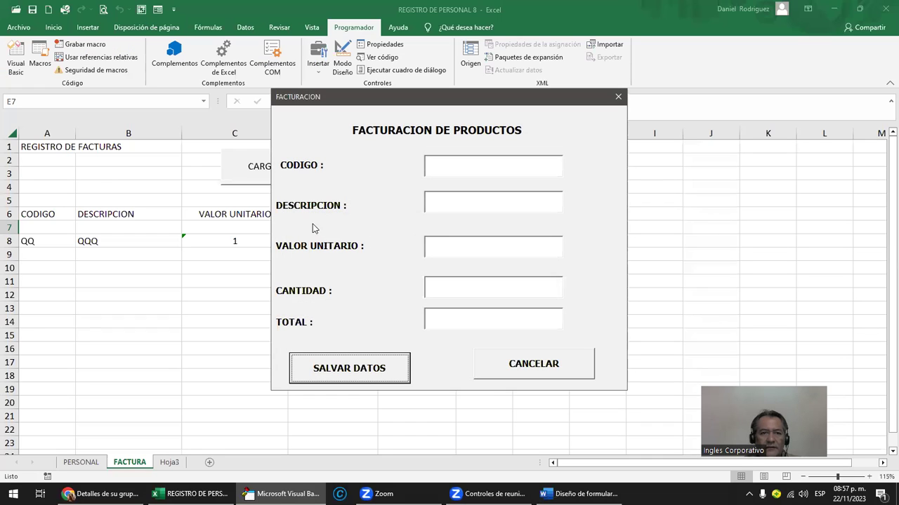
text(AA)
key(Tab)
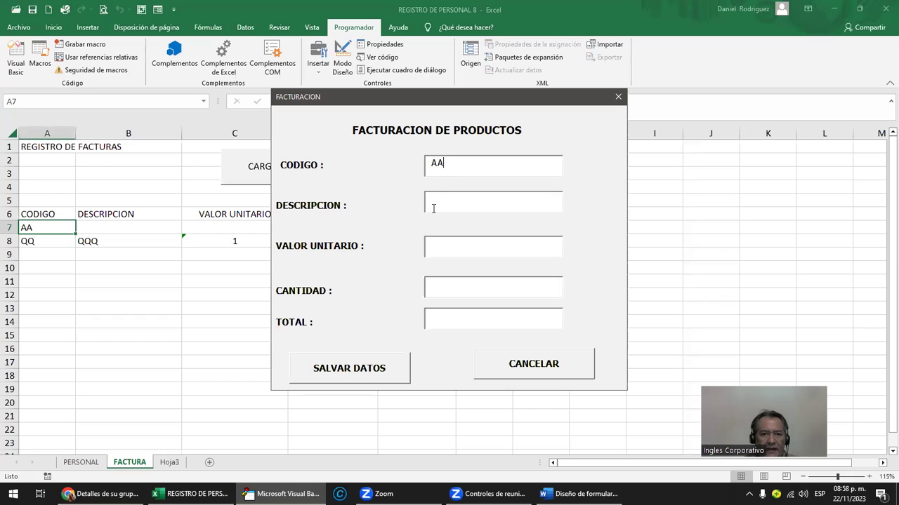
text(AA)
text(1)
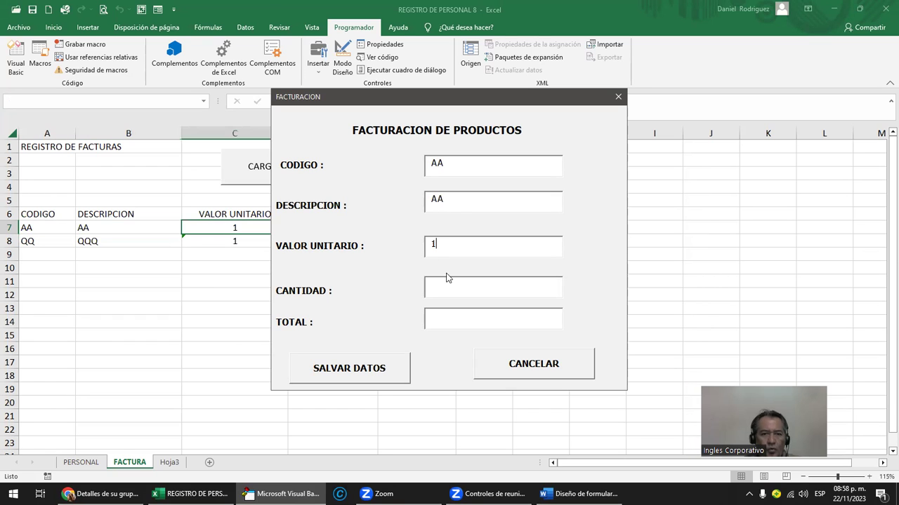
text(1)
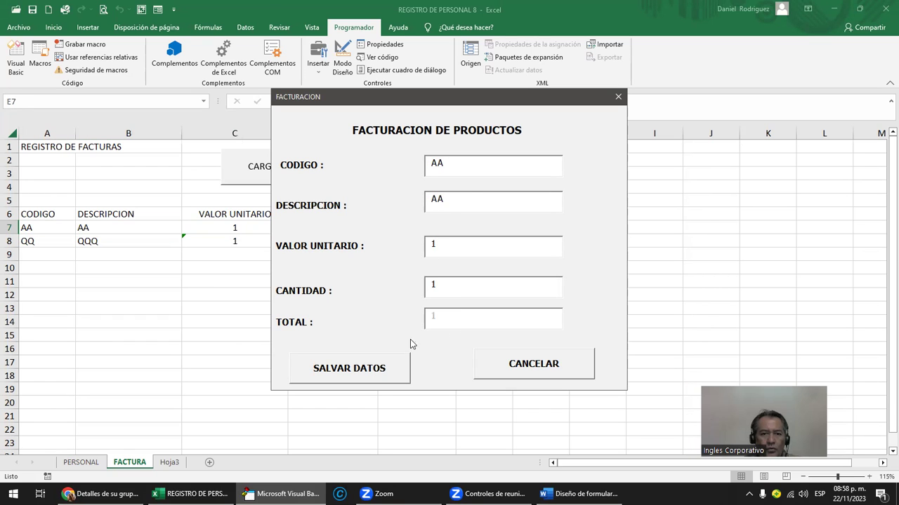
drag(463, 103, 644, 99)
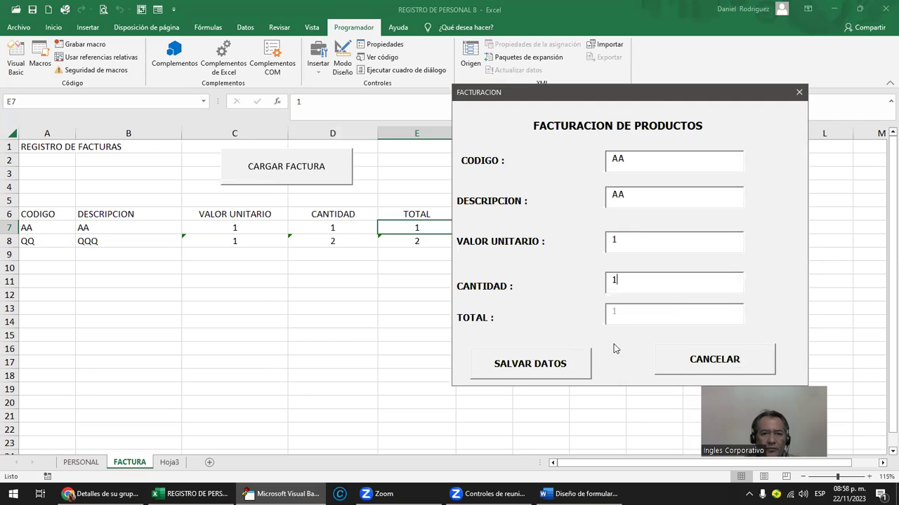
click(554, 370)
click(492, 285)
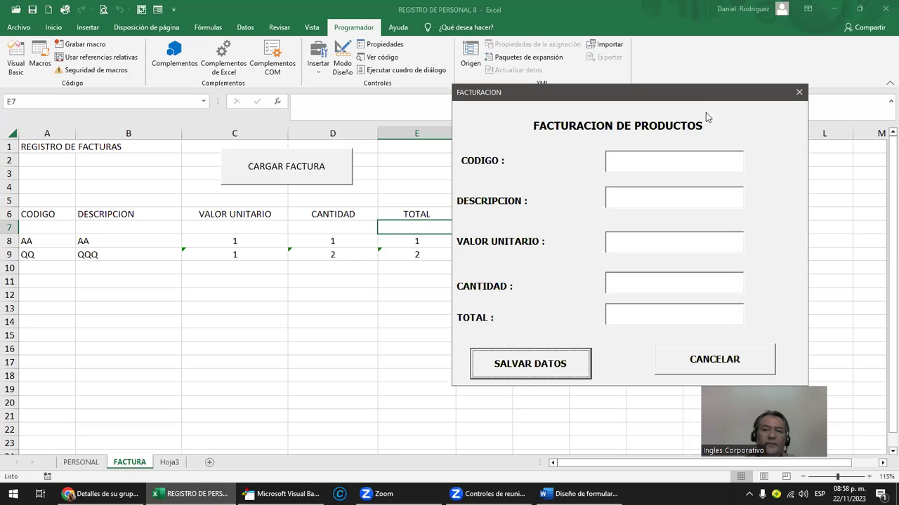
click(799, 92)
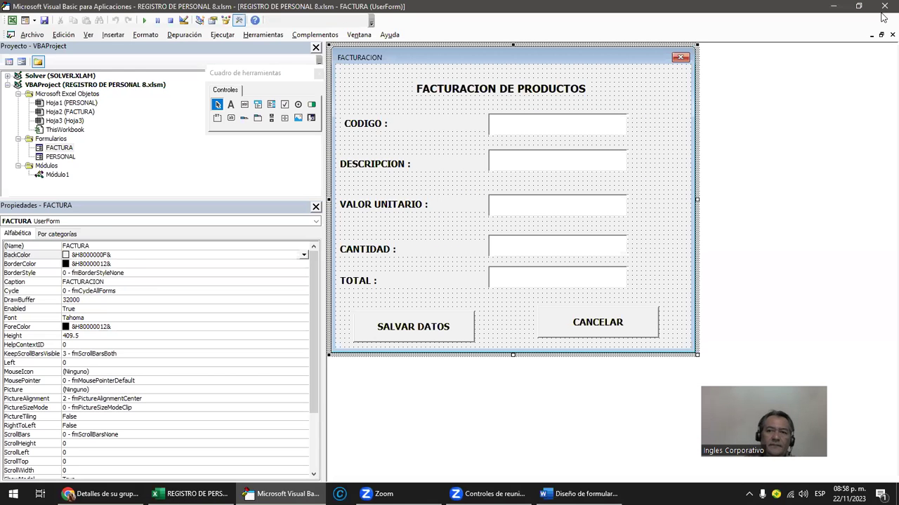
click(884, 7)
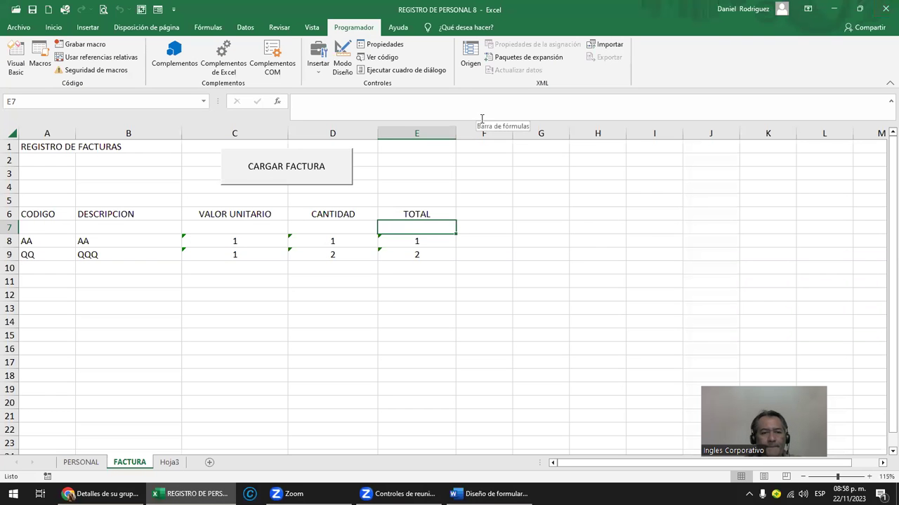
- Start recording a macro named DOLAR, stored in Este libro
click(86, 45)
text(DOLAR)
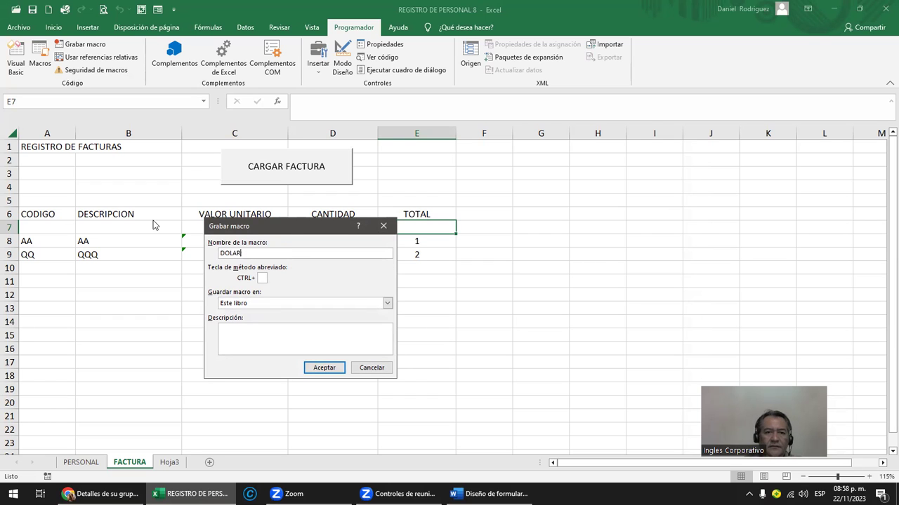
drag(288, 233, 567, 177)
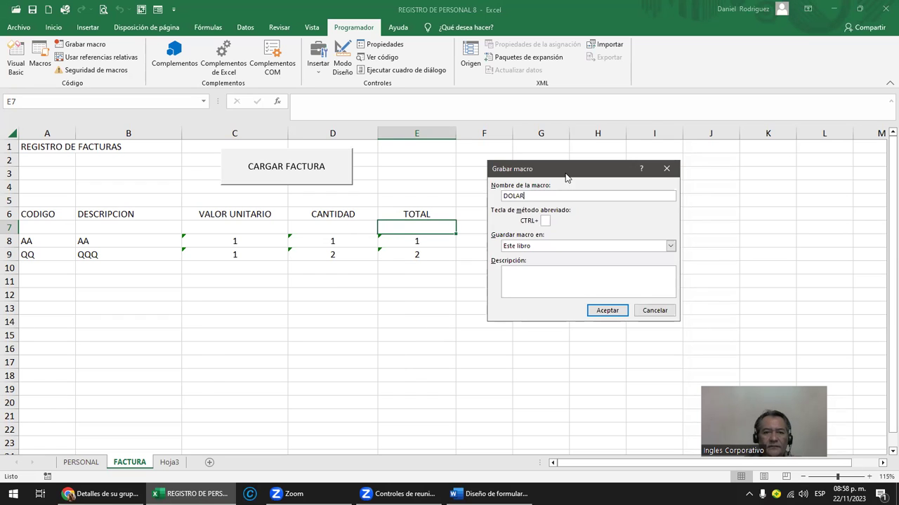
click(607, 311)
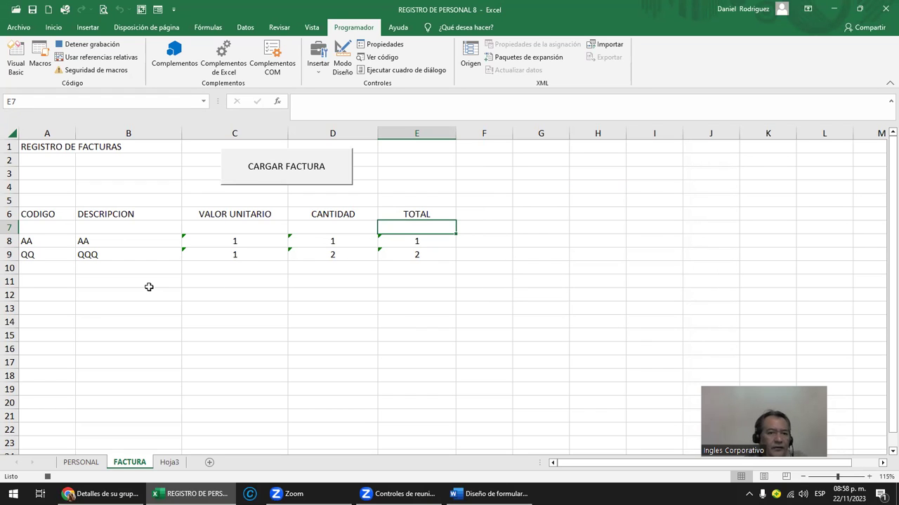
- Apply the Moneda currency format to columns C and E
click(235, 132)
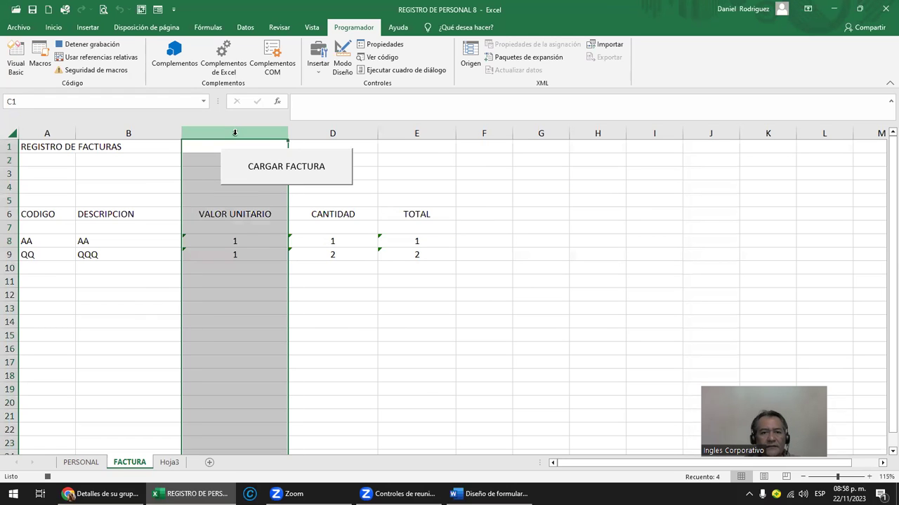
ctrl+click(418, 133)
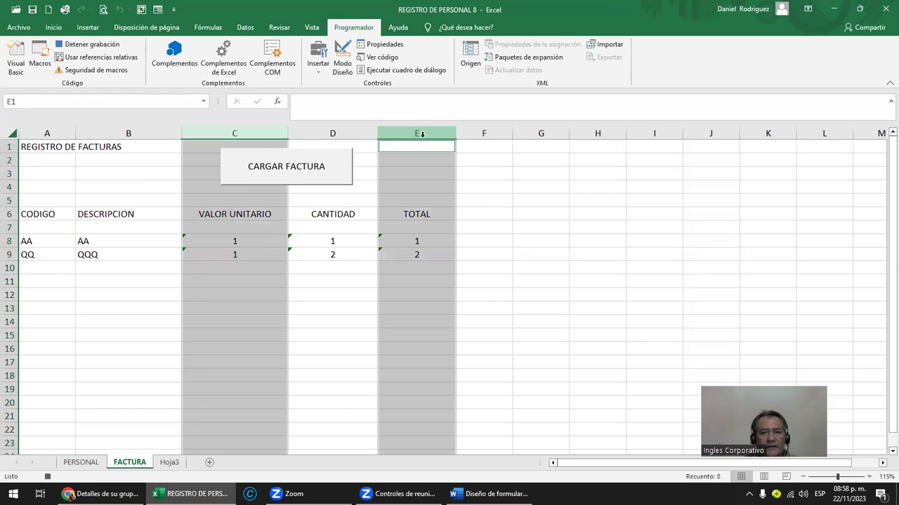
click(54, 27)
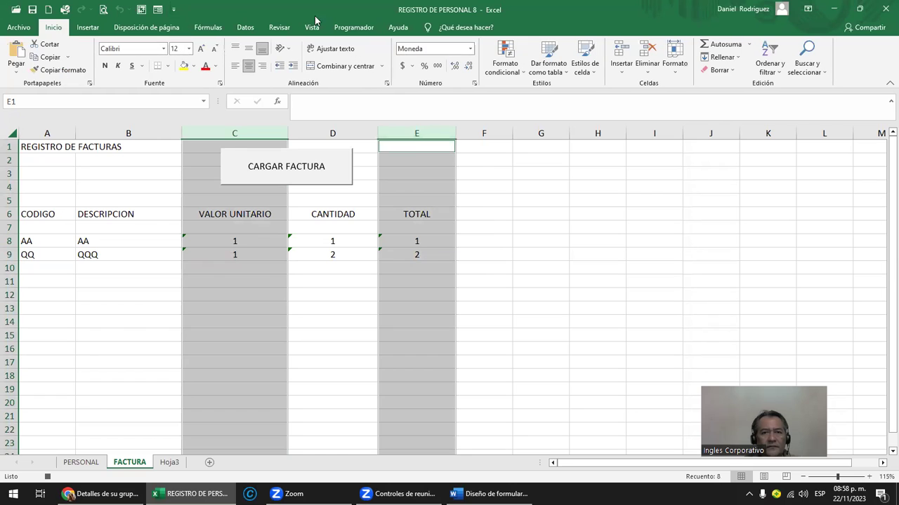
click(470, 49)
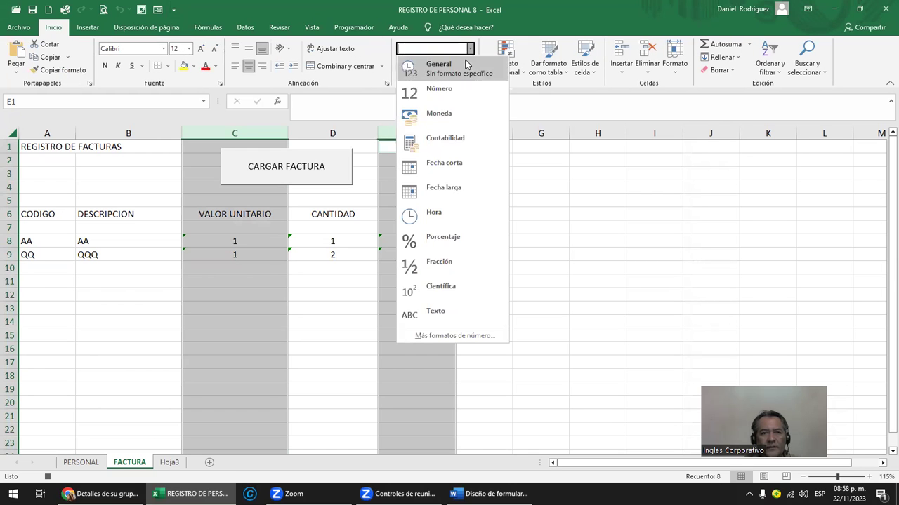
click(442, 115)
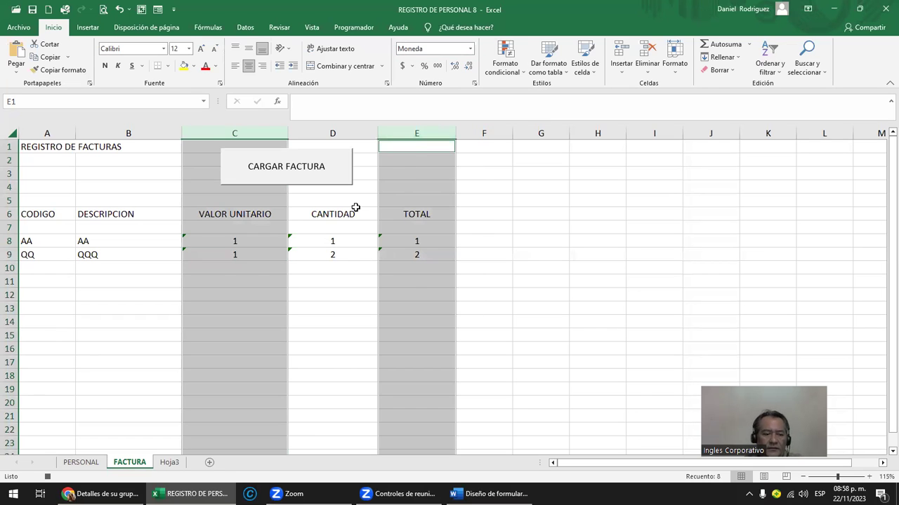
- Ignore the number-stored-as-text error on C8:E9
click(191, 239)
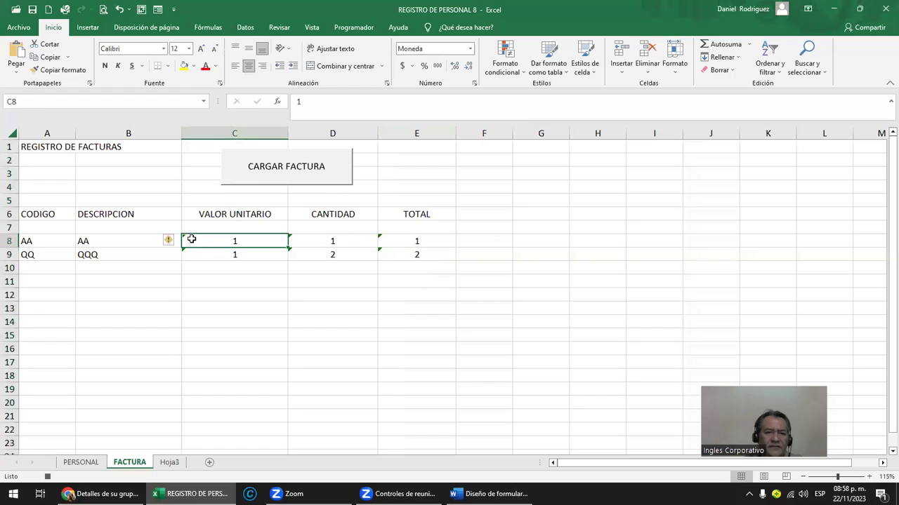
drag(191, 240, 381, 252)
click(170, 240)
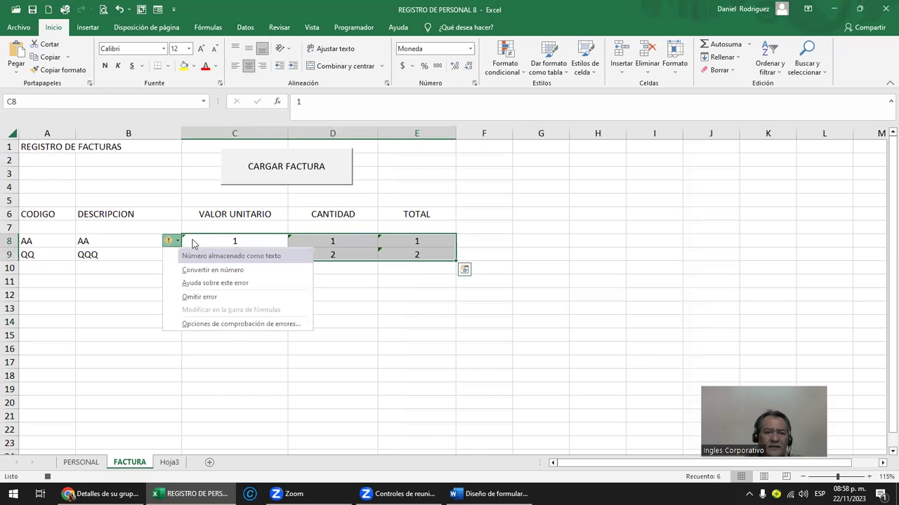
click(199, 296)
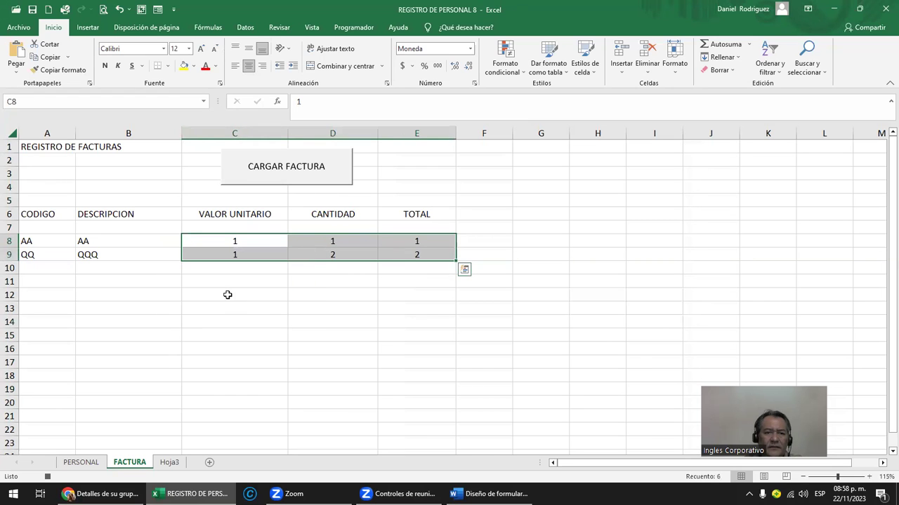
- Reapply Moneda to the reselected columns C and E
click(225, 227)
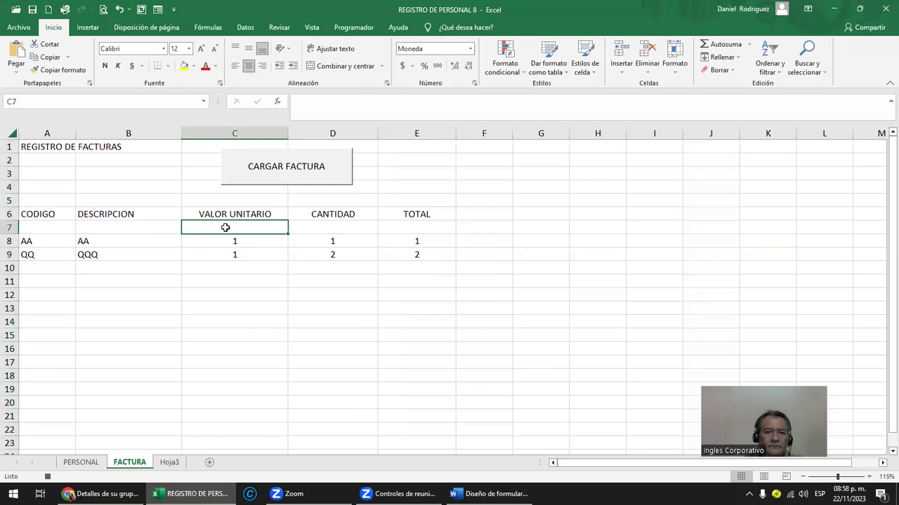
drag(239, 129, 403, 120)
click(235, 133)
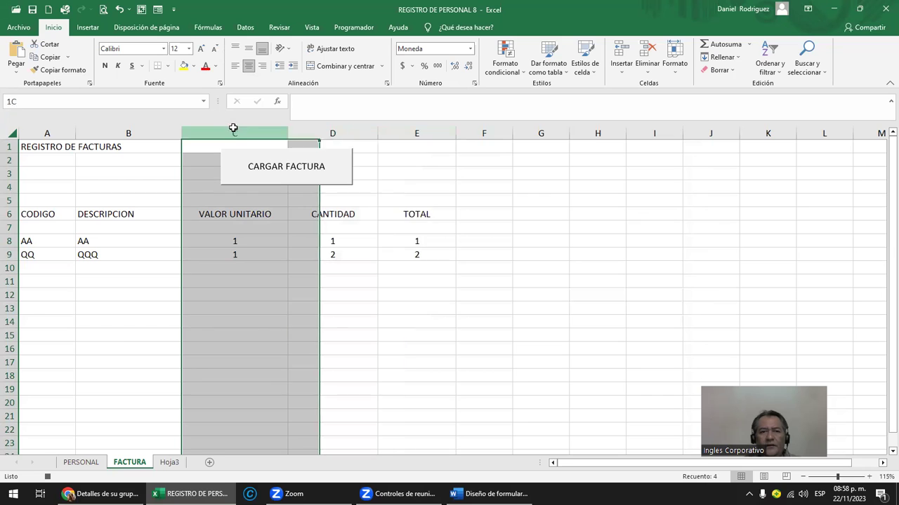
ctrl+click(416, 133)
click(470, 49)
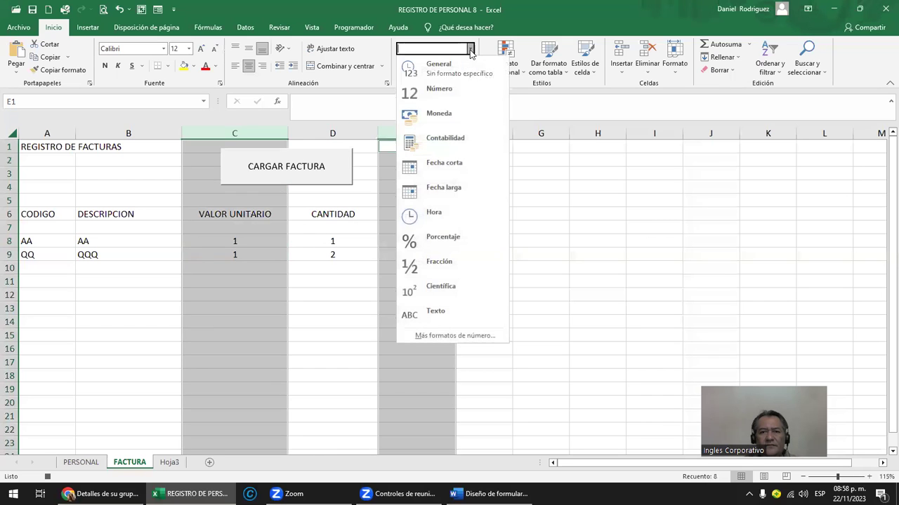
click(442, 122)
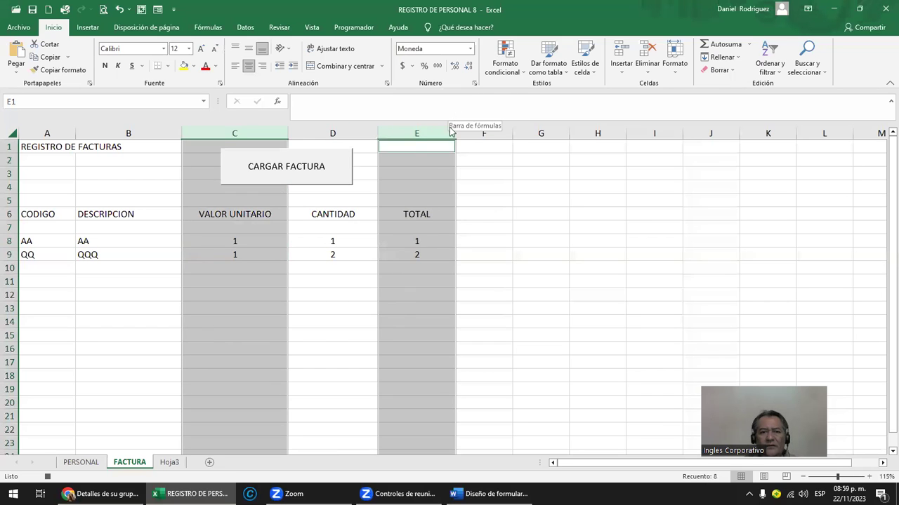
- Enter 2 in cell C11, then try 2 in C8 and undo it
click(211, 240)
click(249, 268)
click(252, 289)
text(2)
key(Return)
key(Up)
key(Up)
key(Up)
key(Up)
text(2)
key(Return)
key(ctrl+z)
key(Down)
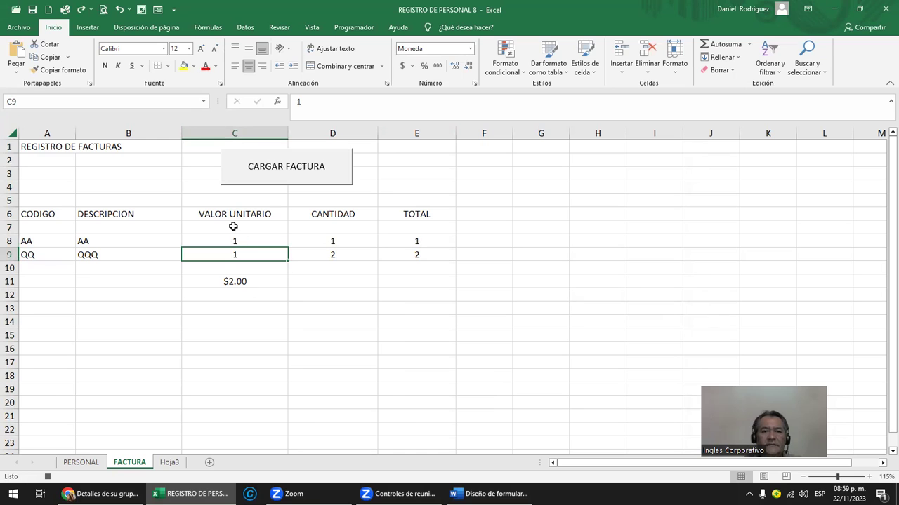
- Give columns C and E the Moneda currency format
drag(233, 227, 415, 255)
click(261, 124)
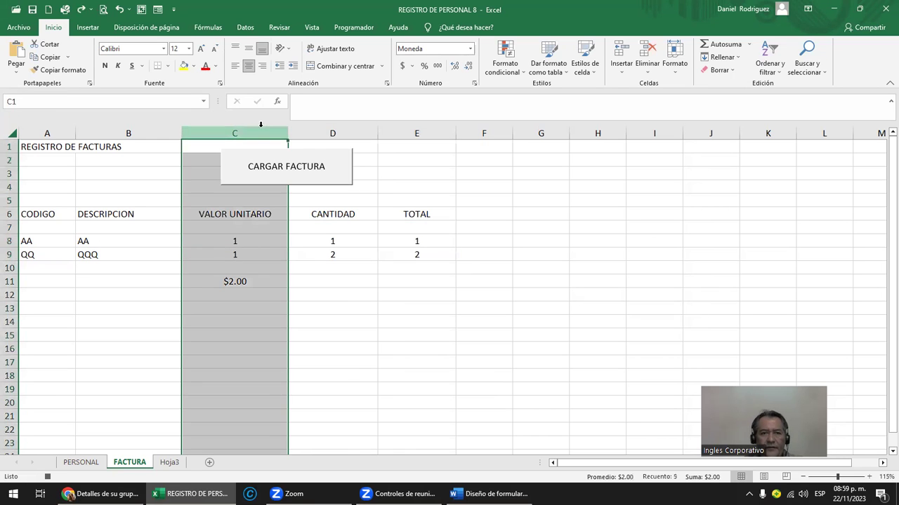
ctrl+click(410, 132)
click(469, 48)
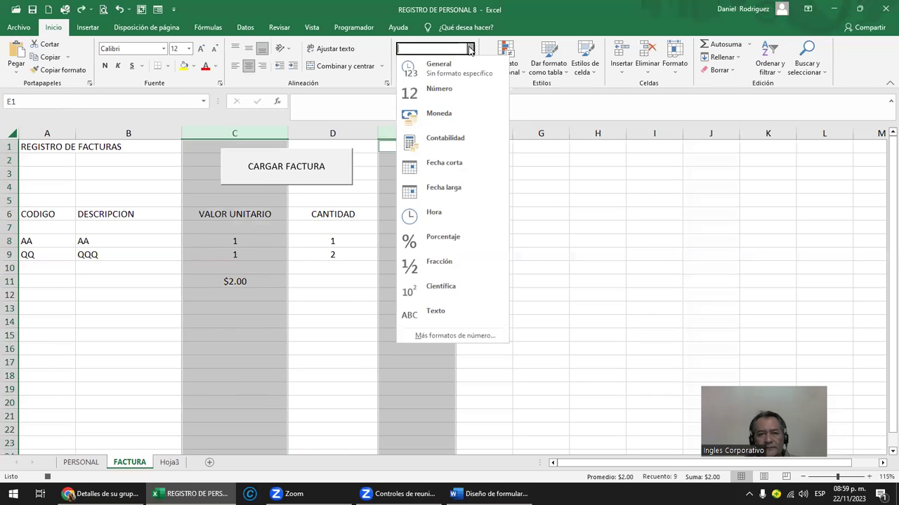
click(464, 115)
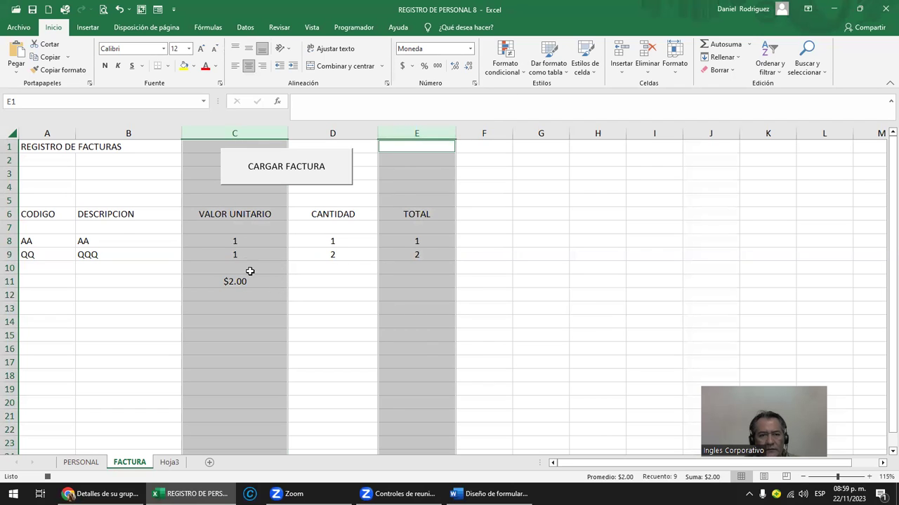
- Select the C7:E9 data range, then cell C7 on its own
click(234, 230)
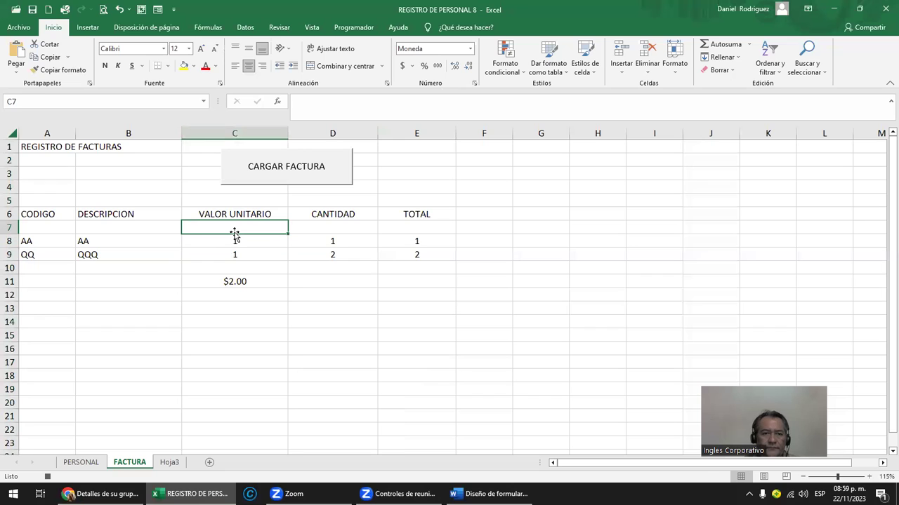
key(shift+Right)
key(shift+Right)
key(shift+Down)
key(shift+Down)
key(shift+Up)
key(shift+Up)
key(shift+Down)
key(shift+Down)
key(shift+Down)
key(shift+Down)
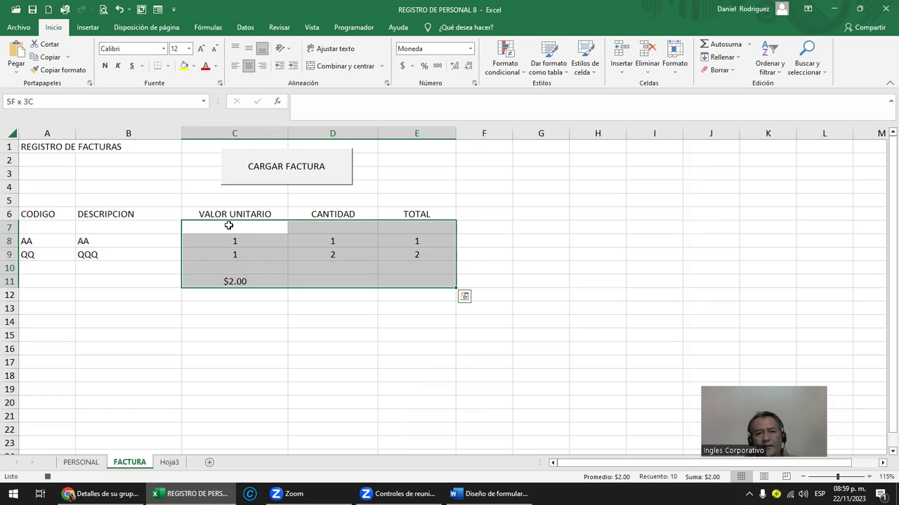
click(229, 225)
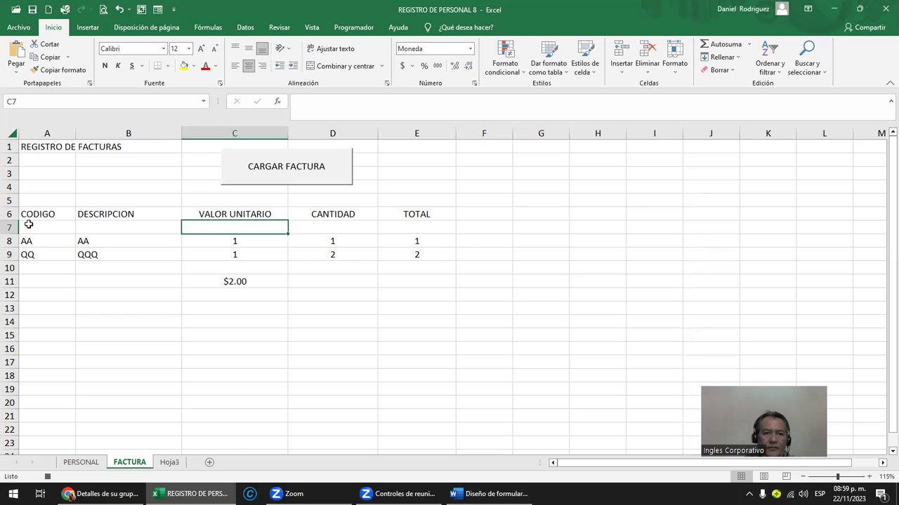
- Inspect the row 7 cells and the A5:E6 header cells
drag(28, 225, 405, 224)
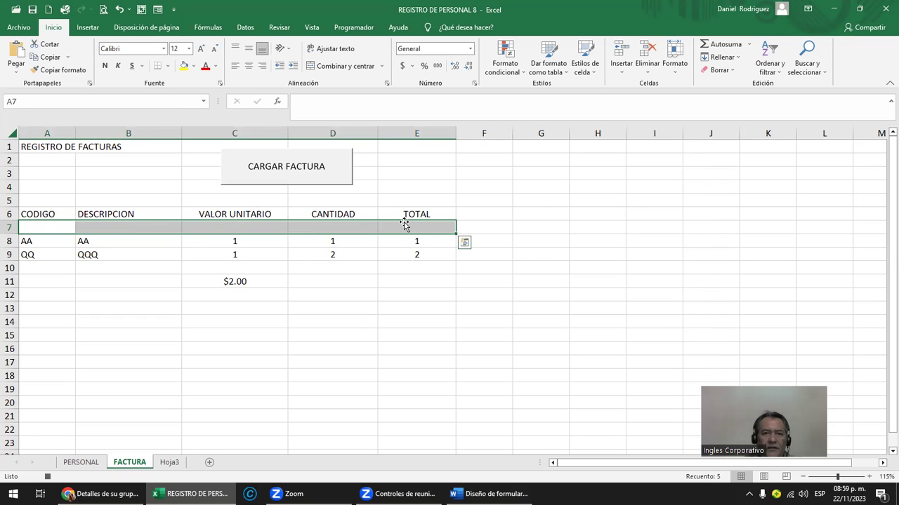
click(39, 230)
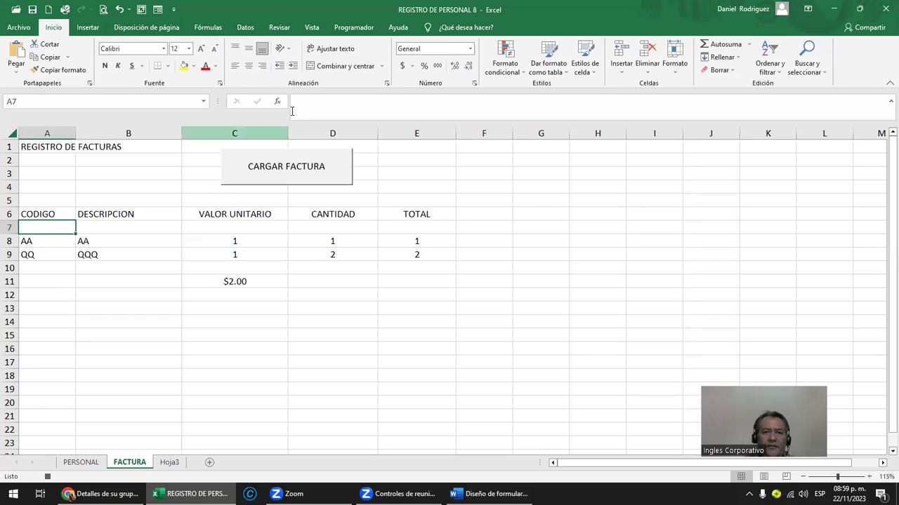
click(136, 229)
click(264, 227)
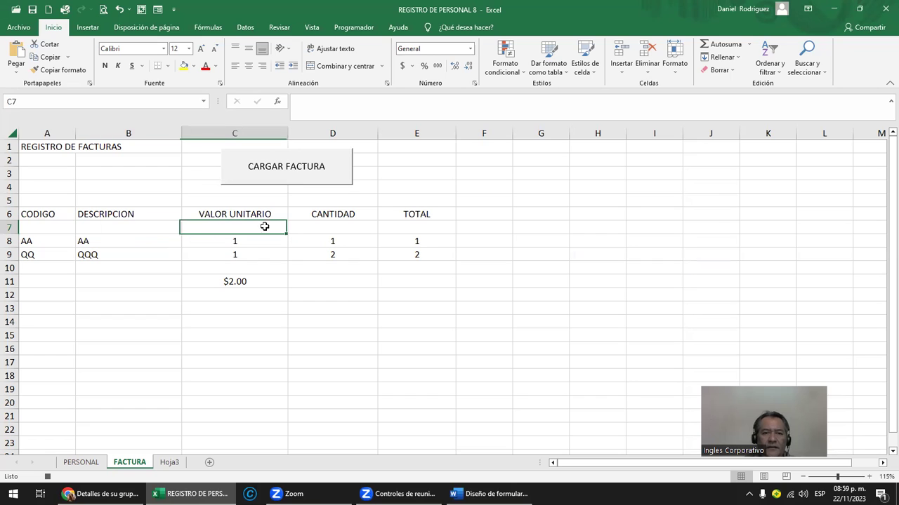
click(333, 226)
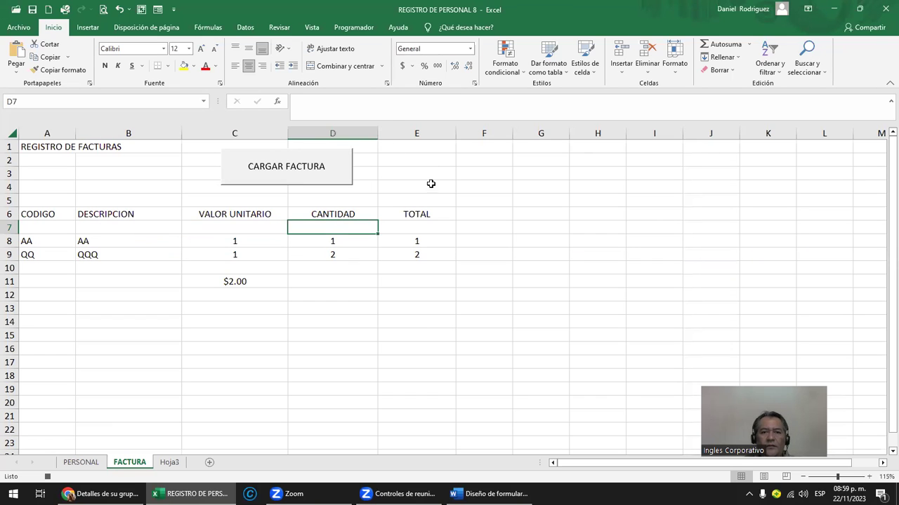
click(419, 225)
mouse_move(46, 214)
mouse_down()
mouse_move(402, 207)
mouse_move(411, 214)
mouse_up()
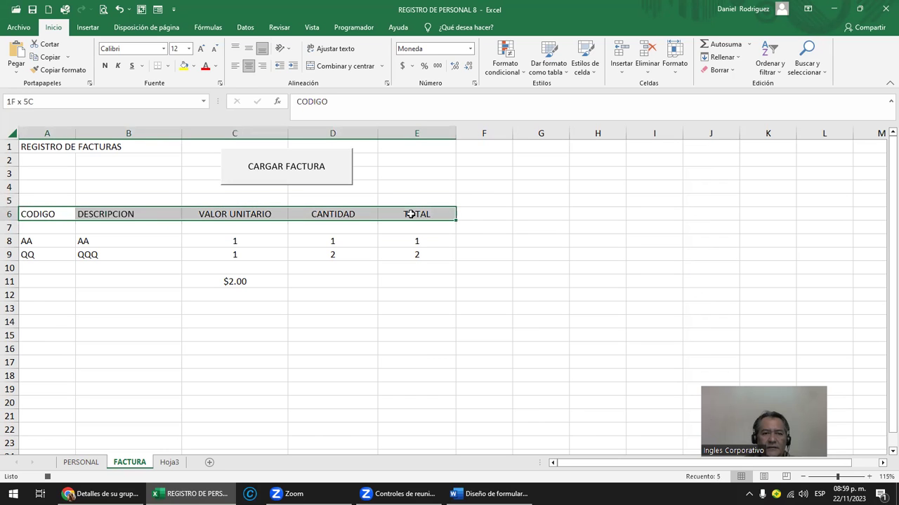
click(50, 212)
drag(50, 213, 247, 213)
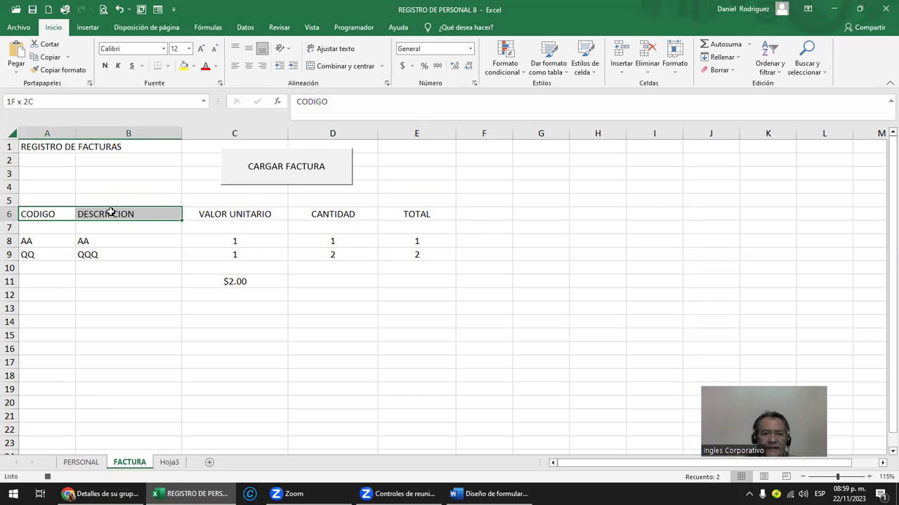
click(247, 214)
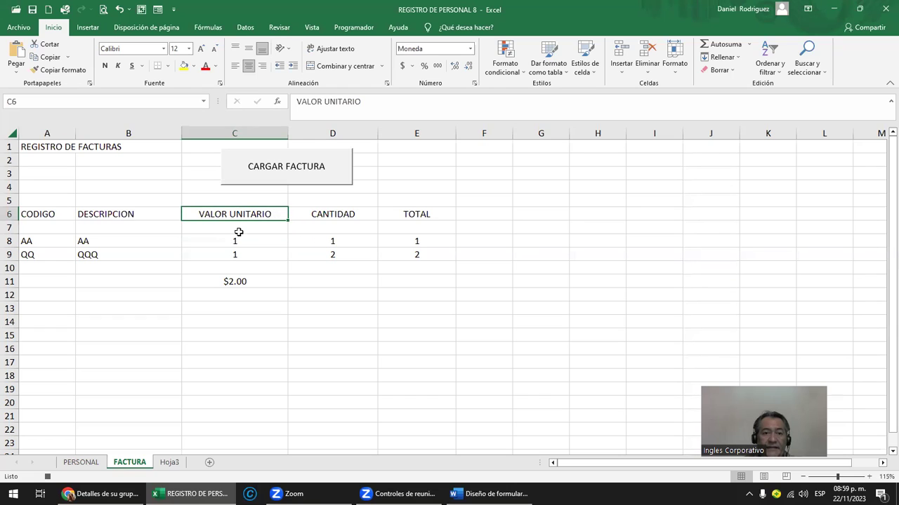
click(405, 205)
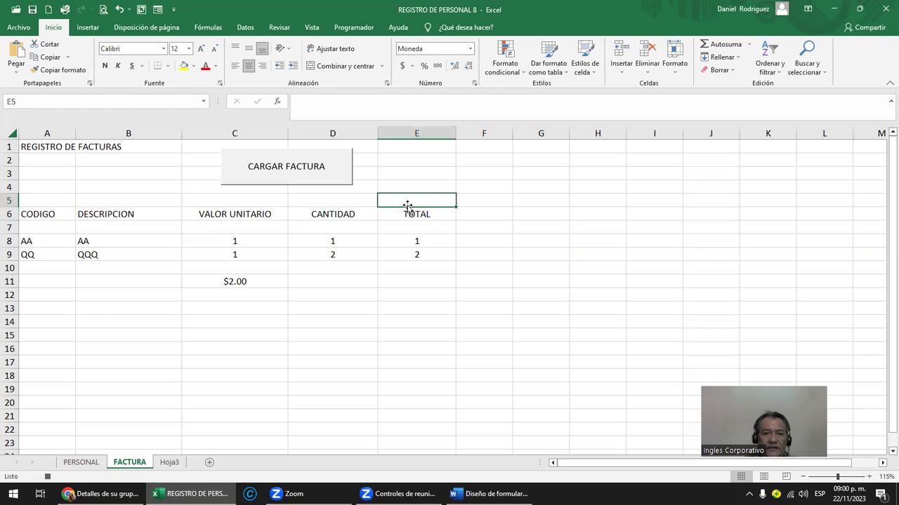
click(236, 229)
- Save the workbook and open the FACTURACION invoicing form
click(32, 9)
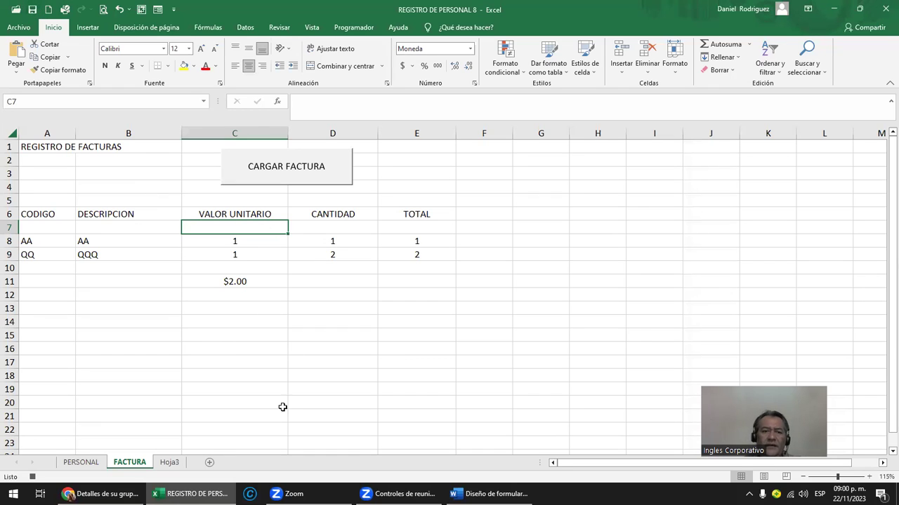
mouse_move(190, 493)
mouse_move(489, 494)
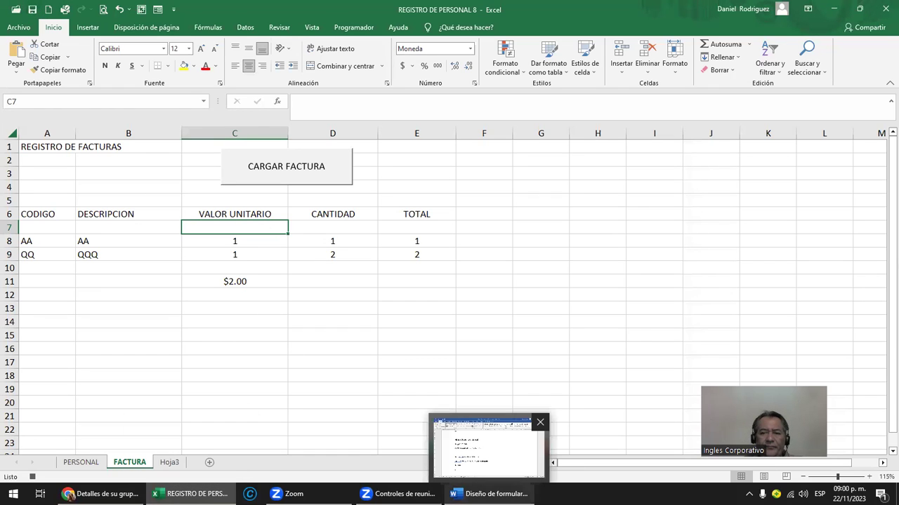
click(250, 239)
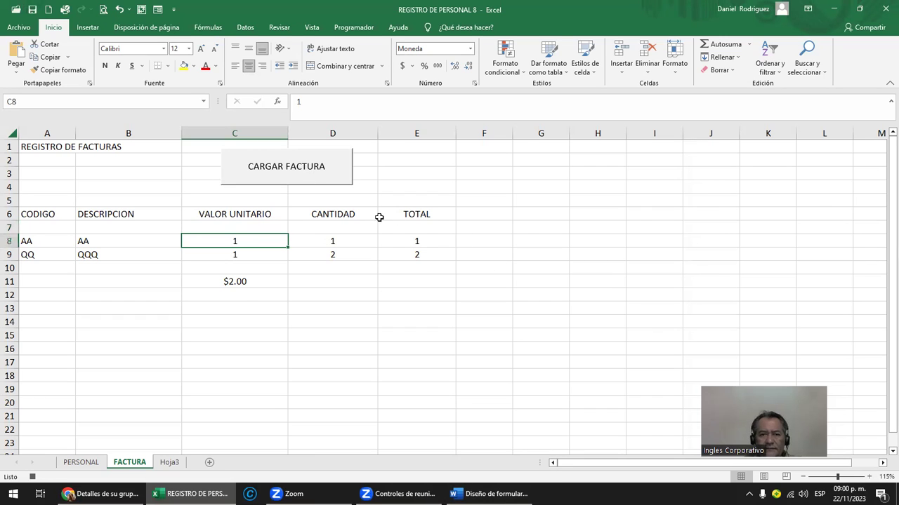
click(331, 180)
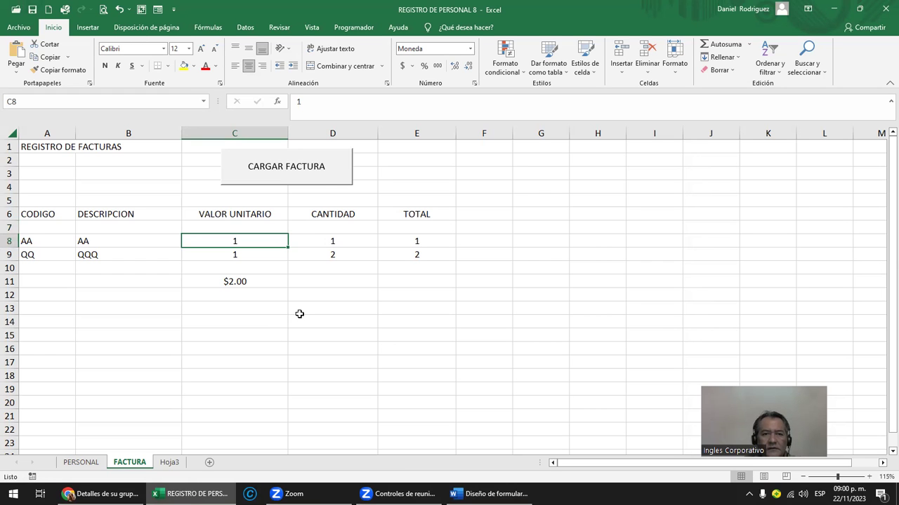
click(316, 174)
- Close the invoicing form and find the DOLAR macro in the Macros list
click(437, 165)
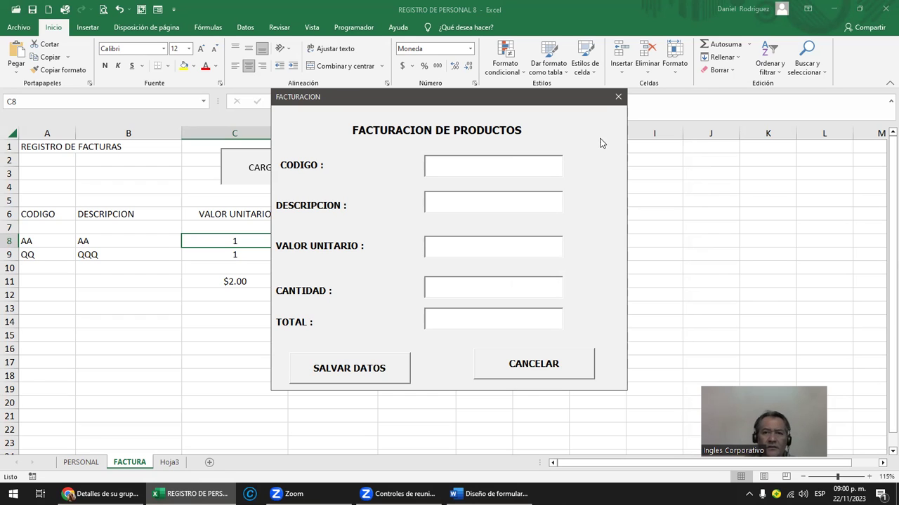
click(617, 98)
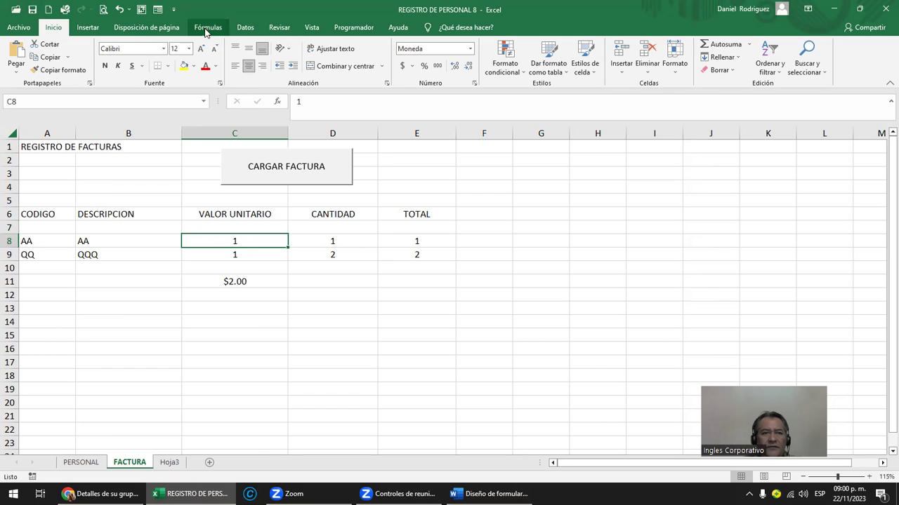
click(353, 27)
click(45, 60)
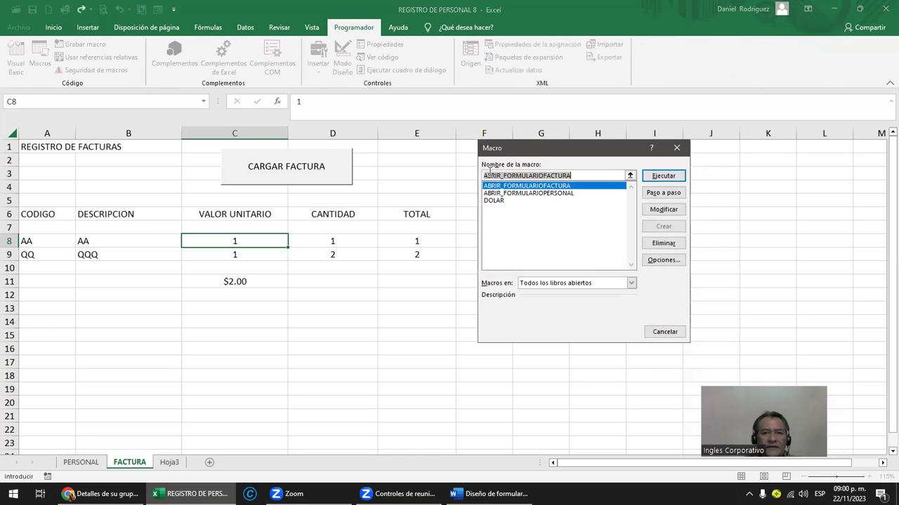
click(499, 201)
click(655, 175)
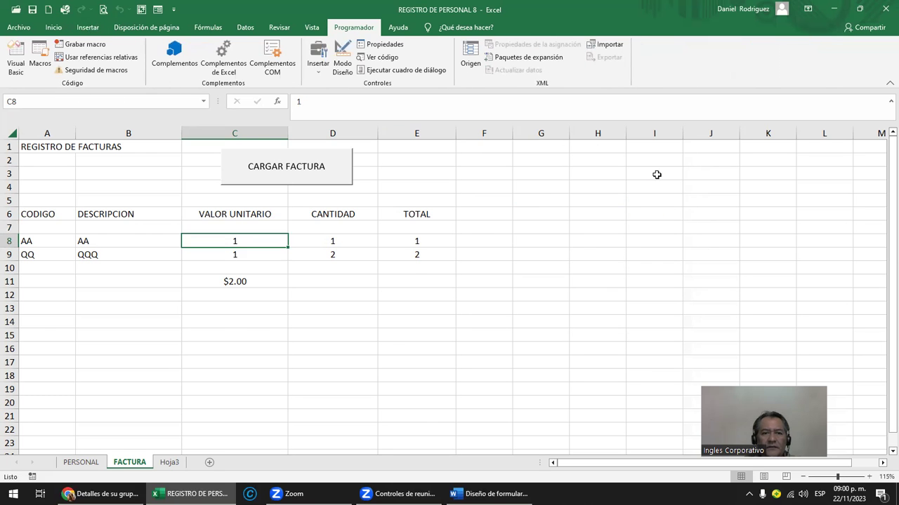
click(255, 283)
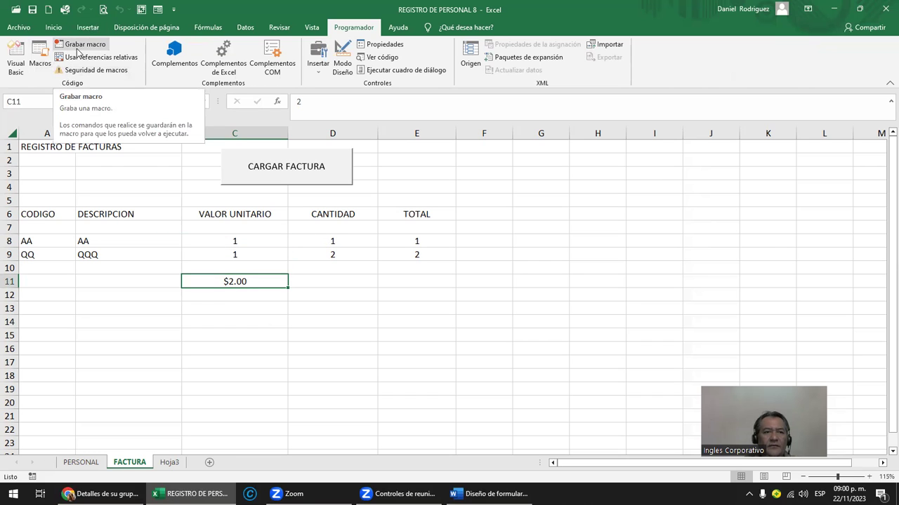
- Delete the DOLAR macro and confirm with Sí
click(40, 62)
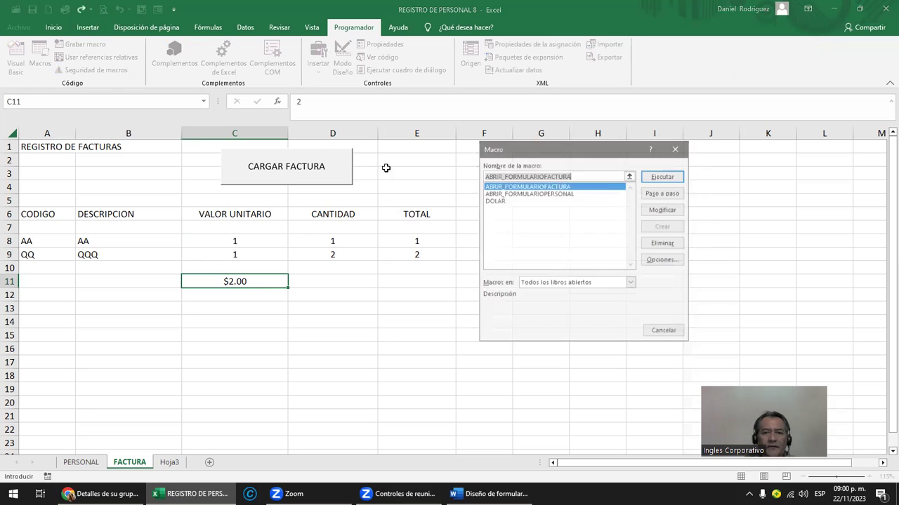
click(544, 194)
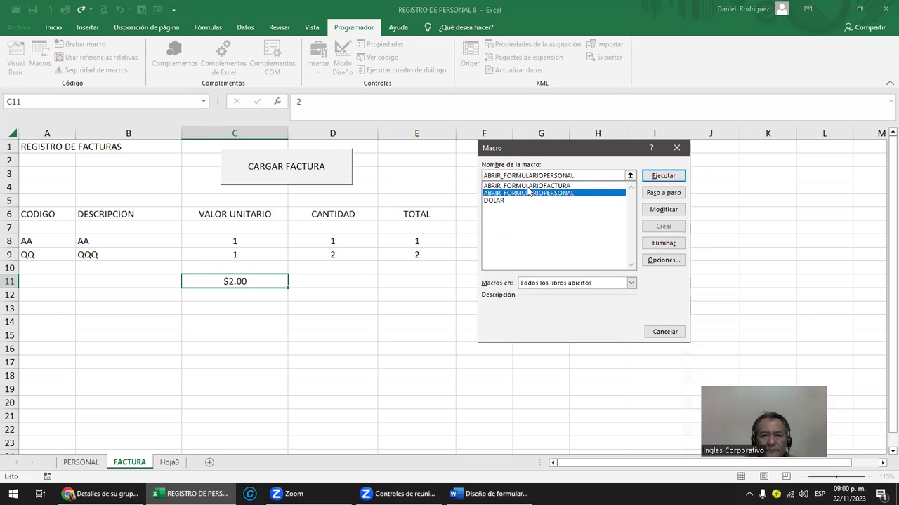
click(493, 201)
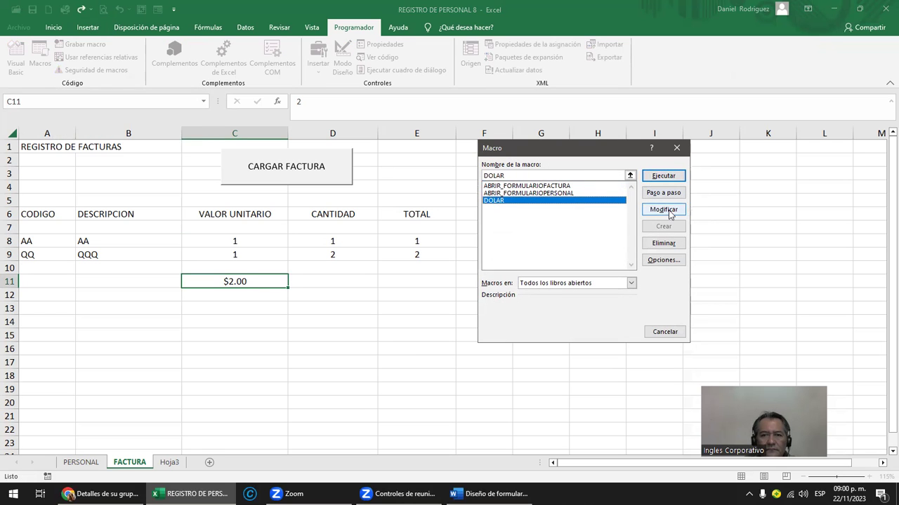
click(663, 243)
click(425, 279)
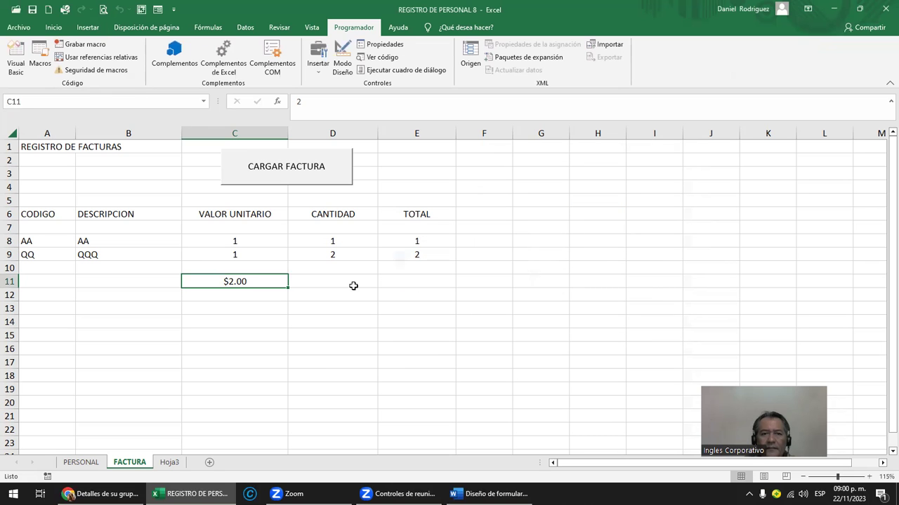
click(116, 236)
- Check the FACTURACION form, then draw an ActiveX command button over G2:H3 on the FACTURA sheet
click(301, 180)
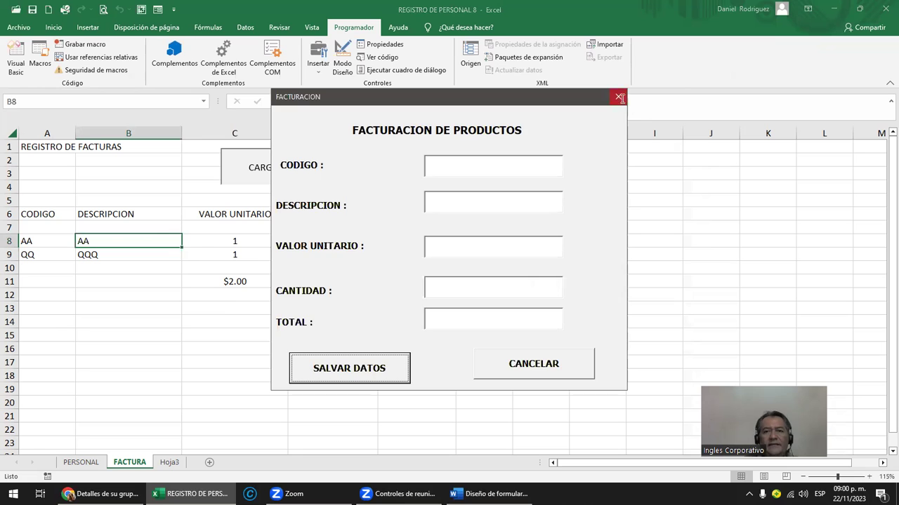
click(619, 98)
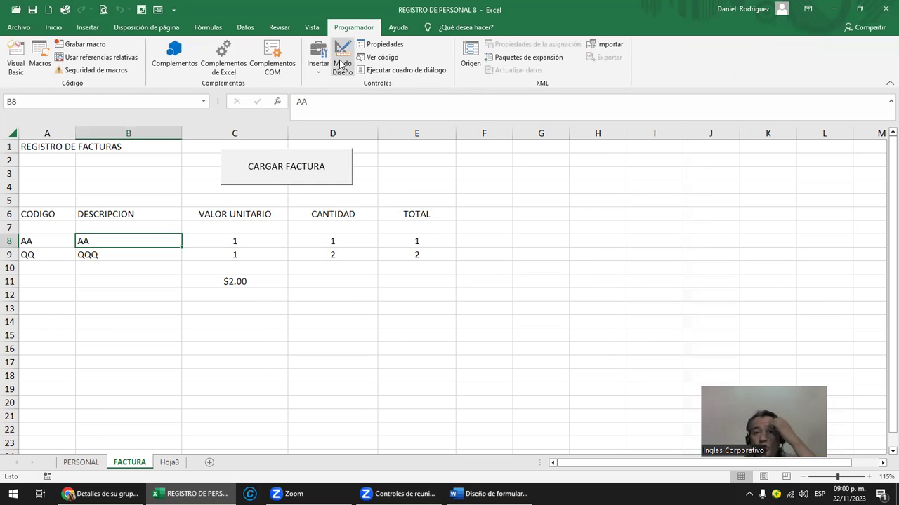
click(317, 65)
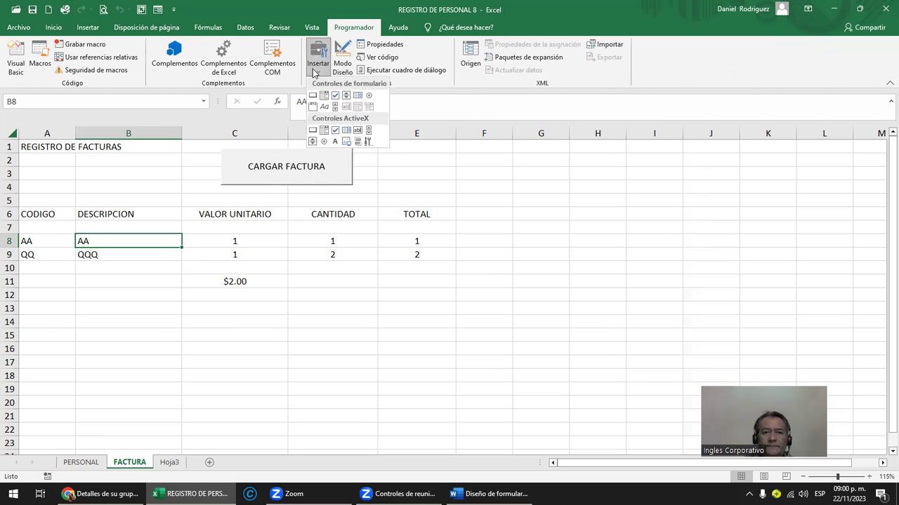
click(313, 136)
drag(539, 149, 641, 178)
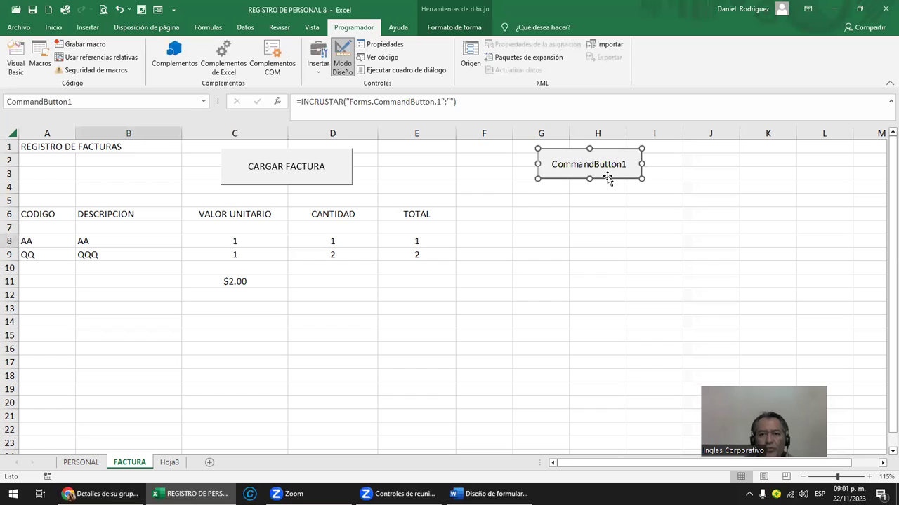
right_click(584, 159)
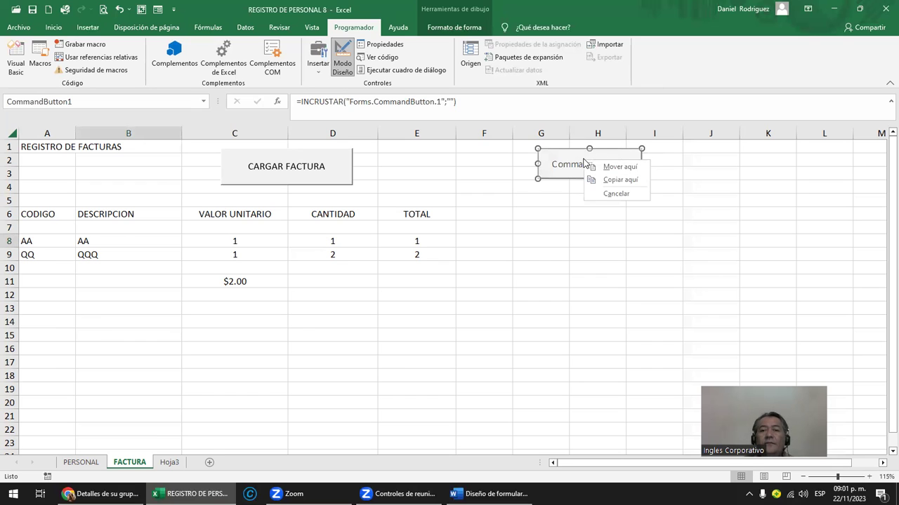
- Open the CARGAR FACTURA button's macro in Módulo1 and copy its Load PERSONAL and PERSONAL.Show lines
click(567, 243)
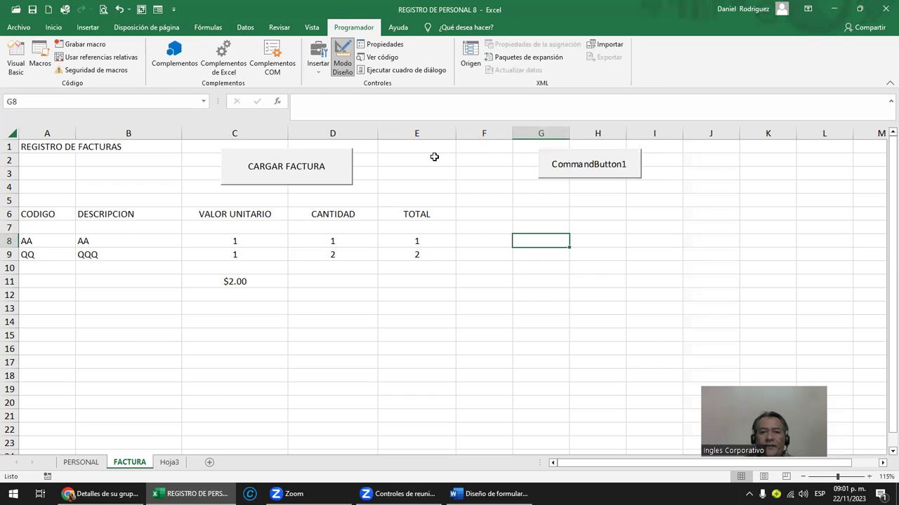
right_click(326, 179)
click(337, 170)
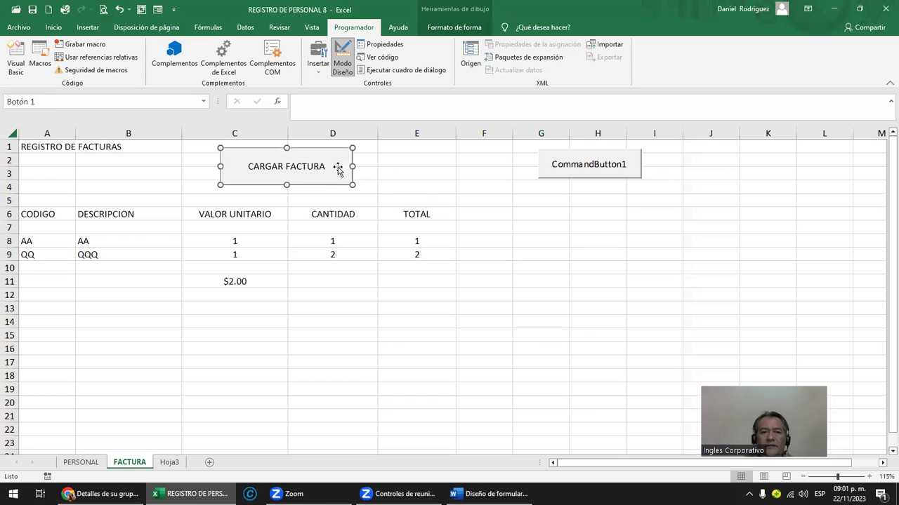
click(339, 167)
right_click(340, 165)
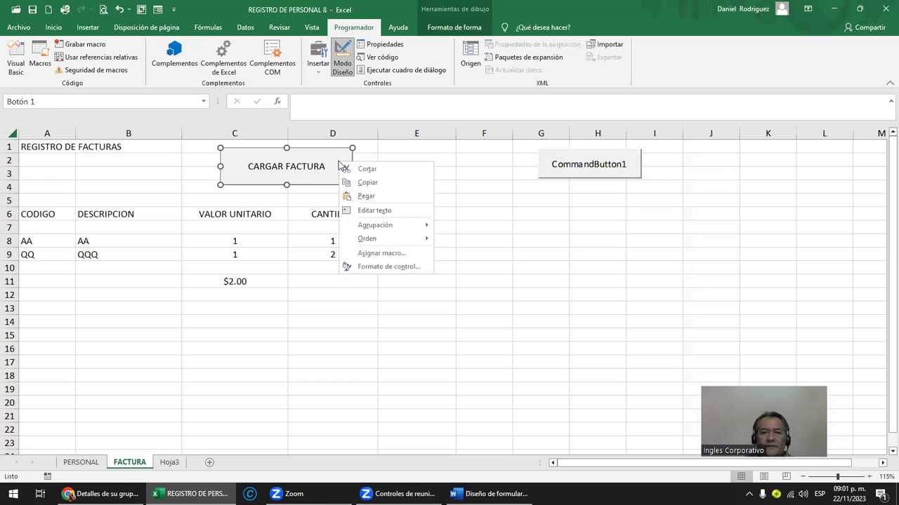
key(Escape)
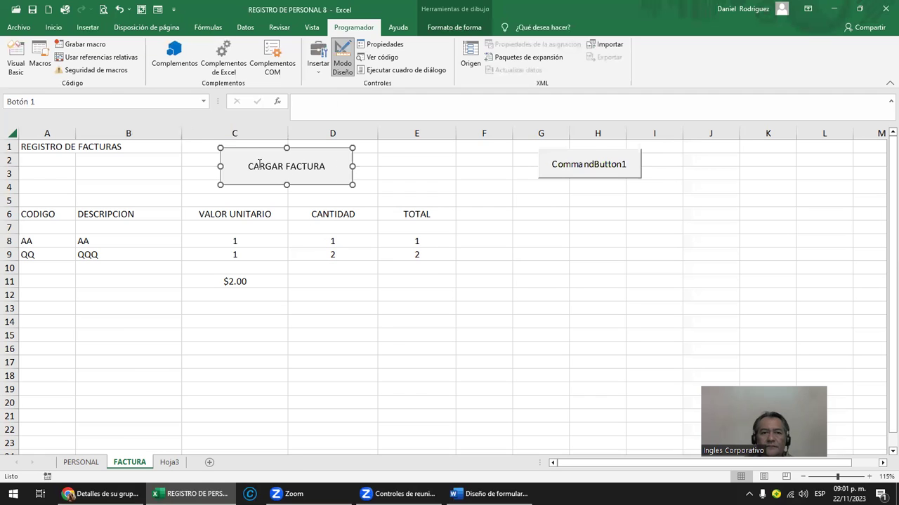
click(40, 58)
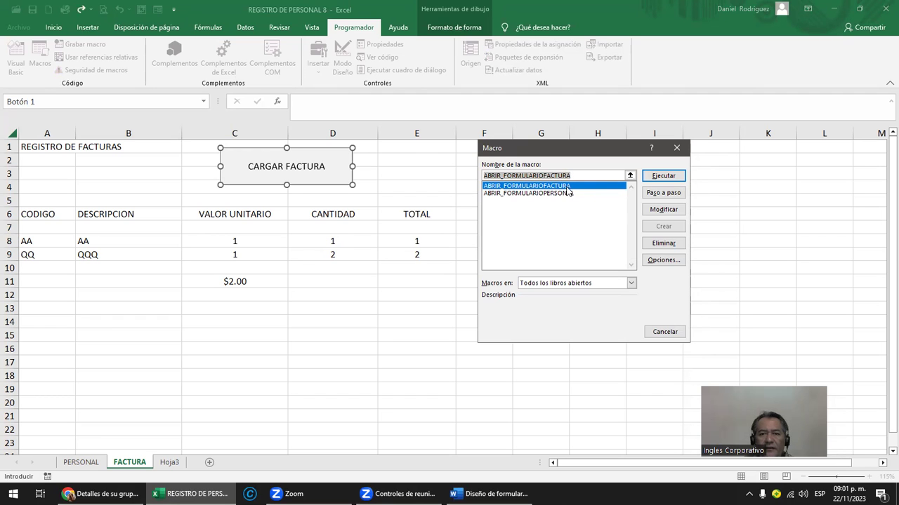
click(663, 209)
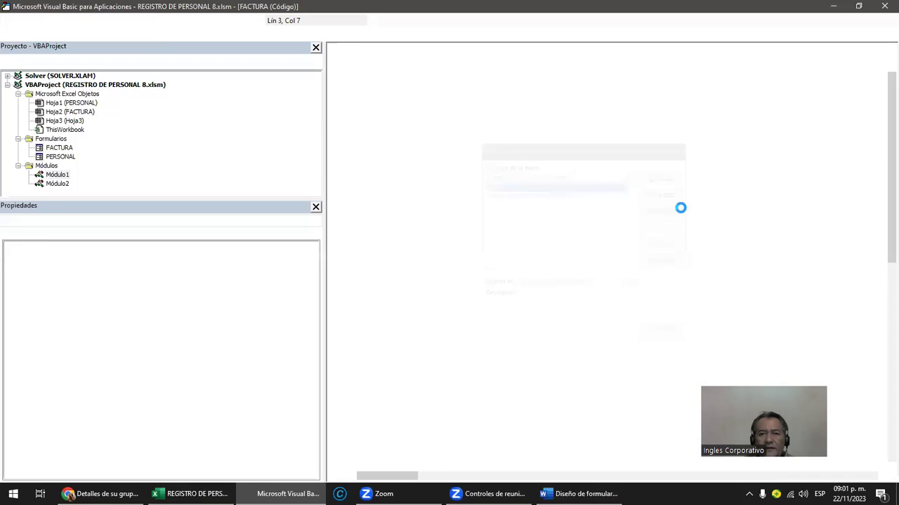
drag(347, 82, 414, 91)
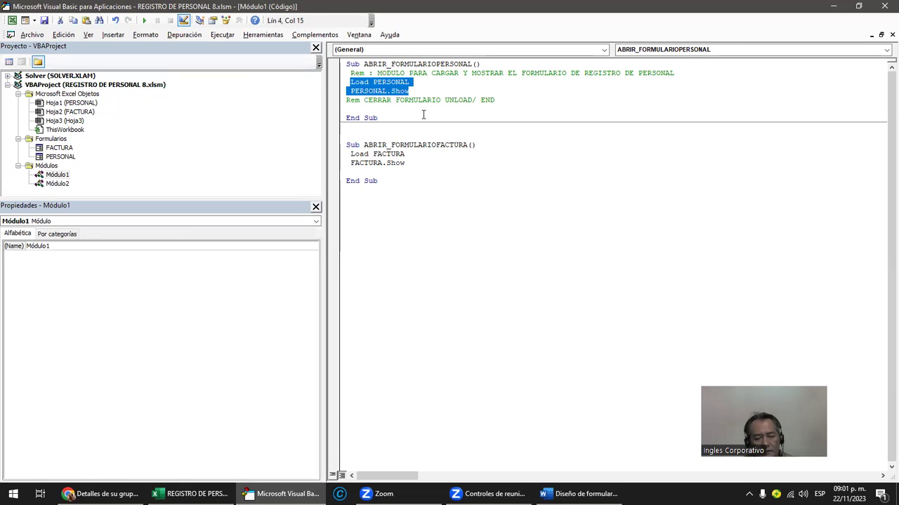
click(883, 7)
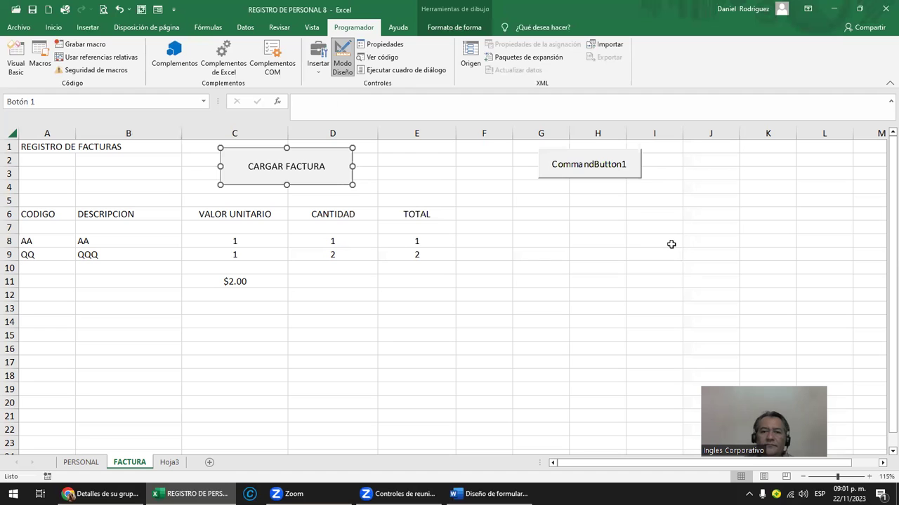
click(575, 171)
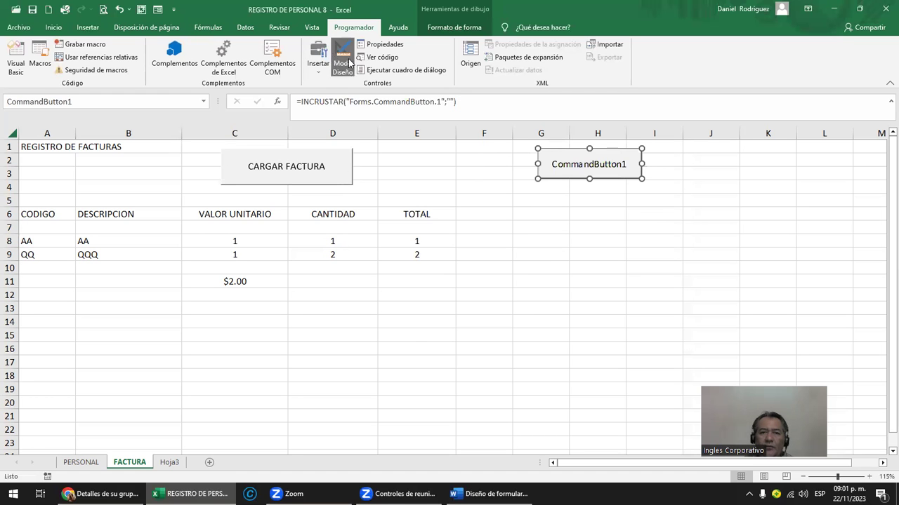
- Make CommandButton1_Click run Load FACTURA and FACTURA.Show by pasting and editing the copied lines
double_click(573, 165)
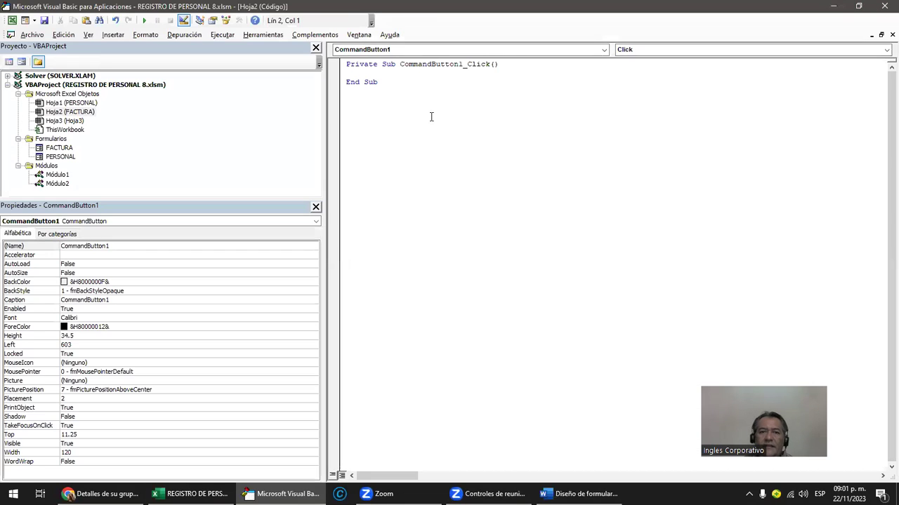
text(Load PERSONAL  PERSONAL.Show)
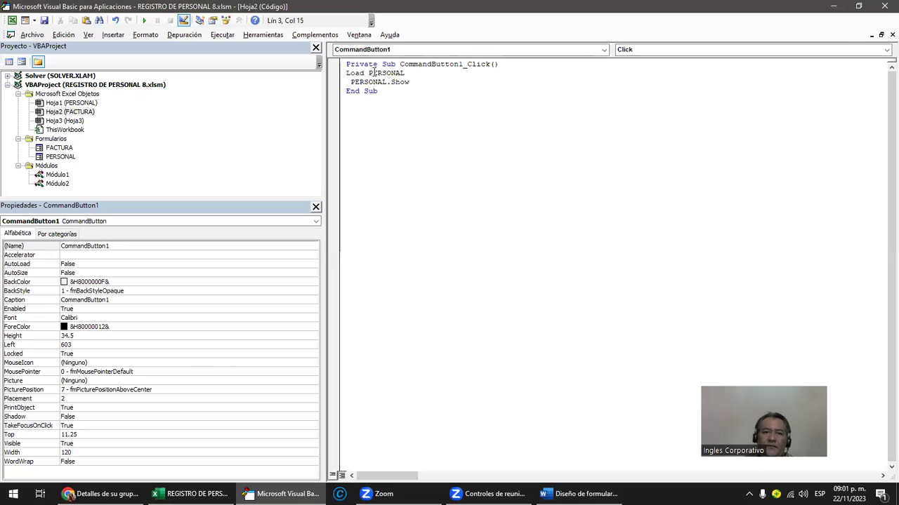
text(FACTURA)
key(Delete)
key(Delete)
key(Delete)
key(Delete)
key(Delete)
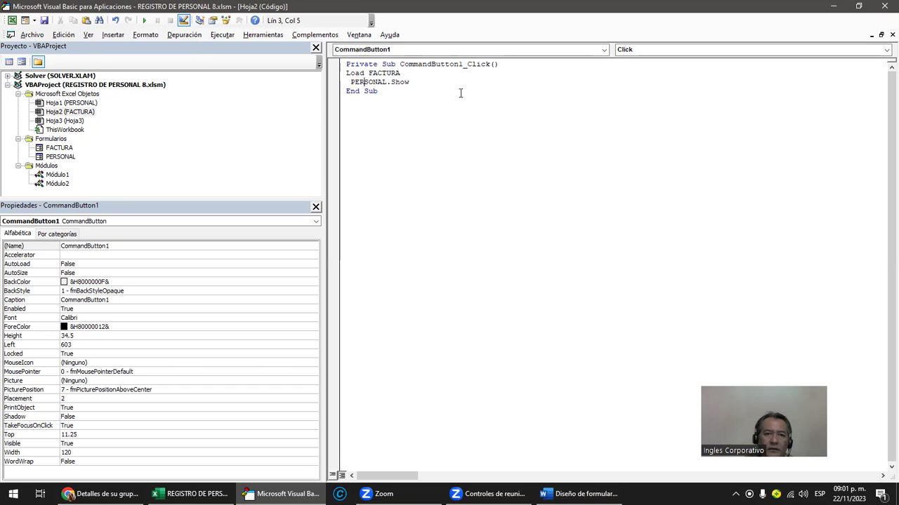
text(FACTURA)
key(Delete)
key(Delete)
key(Delete)
key(Delete)
key(Delete)
key(Delete)
key(Delete)
key(Delete)
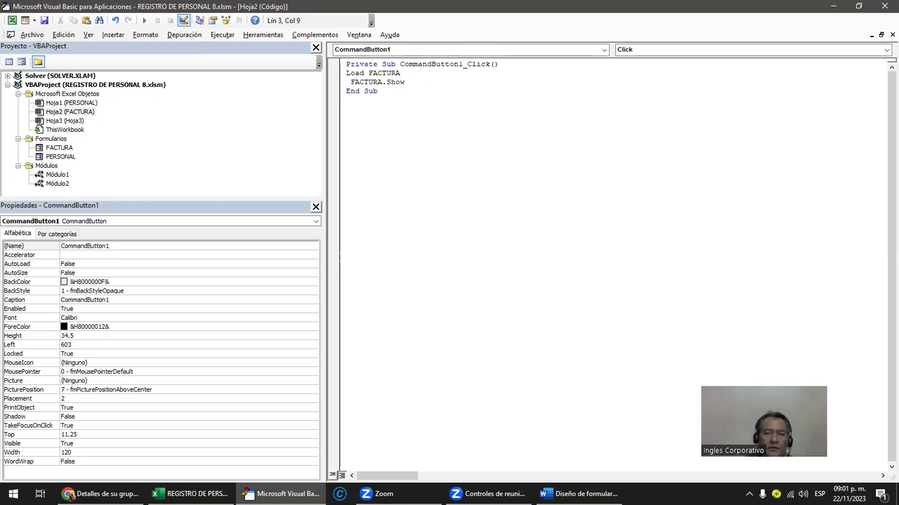
- Close the VBA editor and turn off Modo Diseño on the FACTURA sheet
click(883, 5)
click(596, 242)
click(327, 60)
click(343, 64)
click(344, 64)
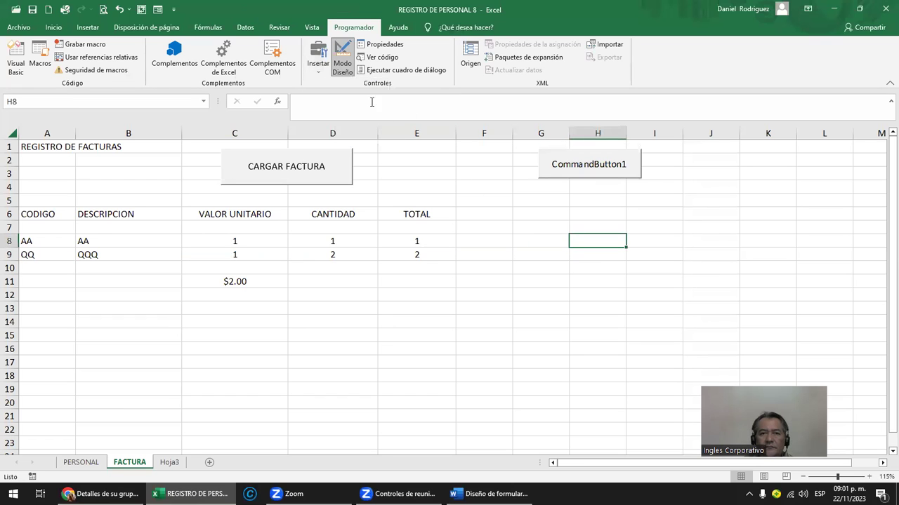
- Test CommandButton1 by opening and closing the FACTURACION form
click(584, 256)
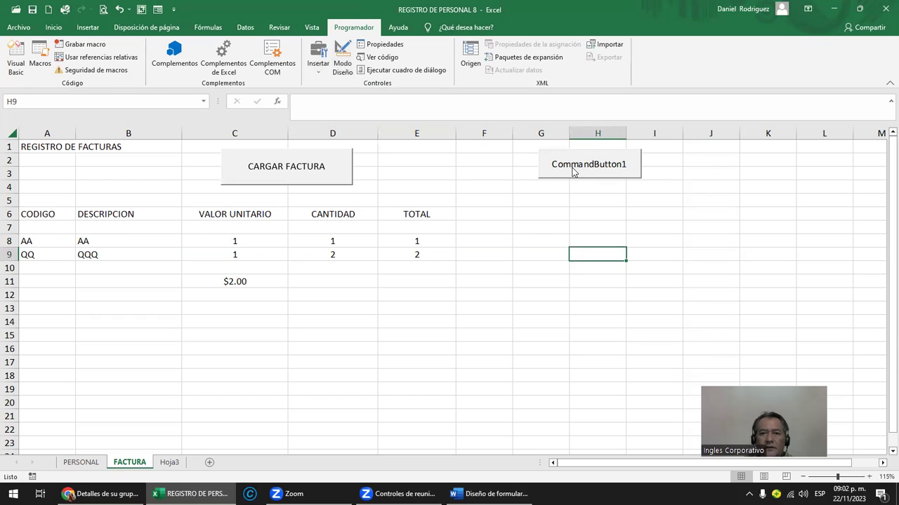
click(573, 169)
click(618, 98)
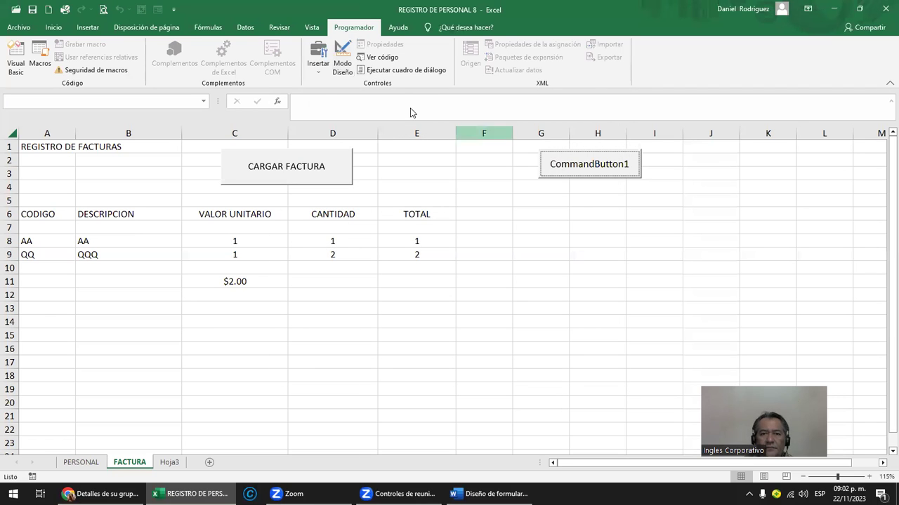
- Change CommandButton1's caption to CARGAR FACTURA in design mode, then leave design mode and run it
click(343, 58)
right_click(585, 163)
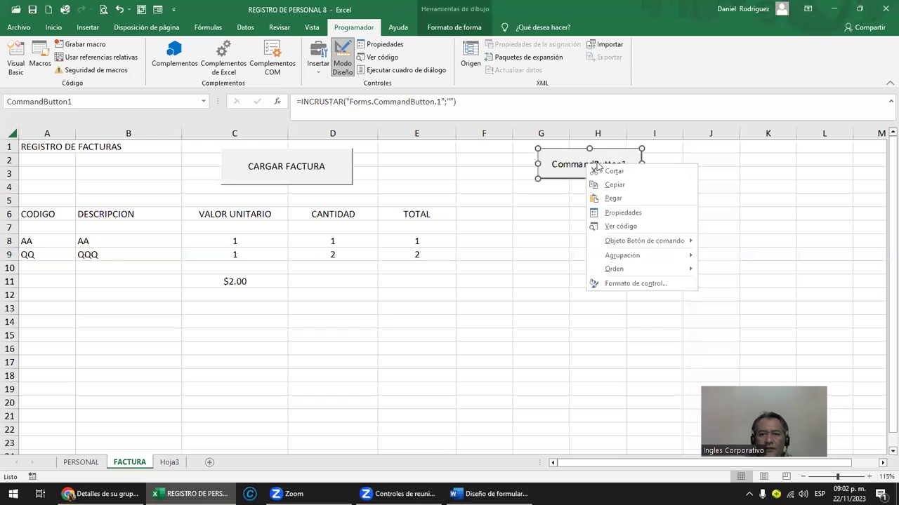
mouse_move(676, 241)
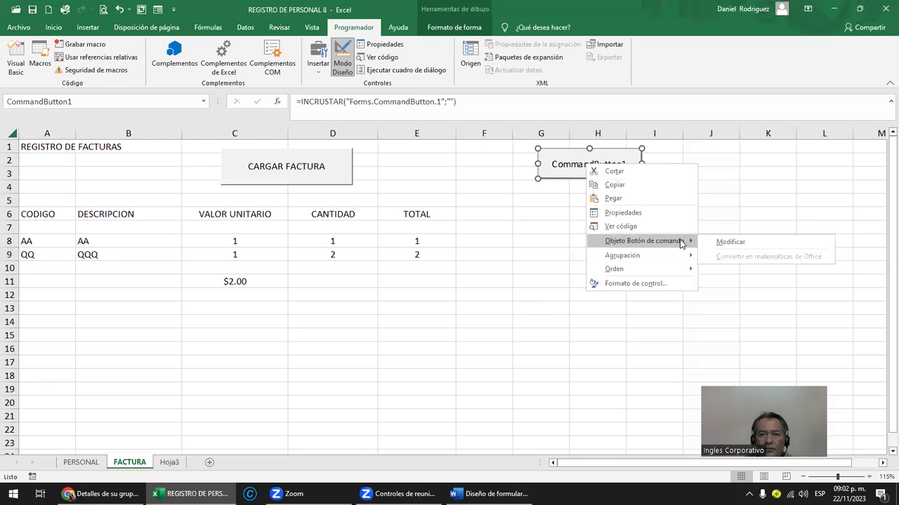
click(722, 241)
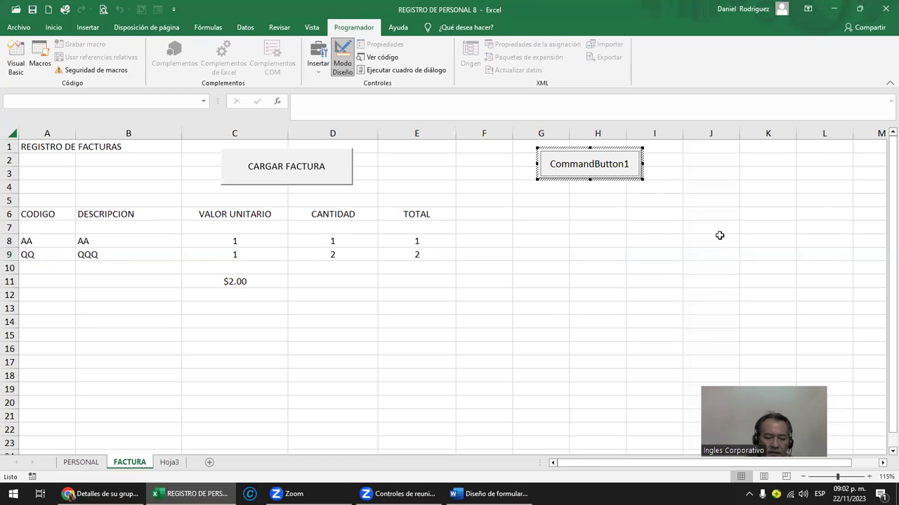
text(CARGAR FACTURA)
key(Delete)
key(Delete)
key(Delete)
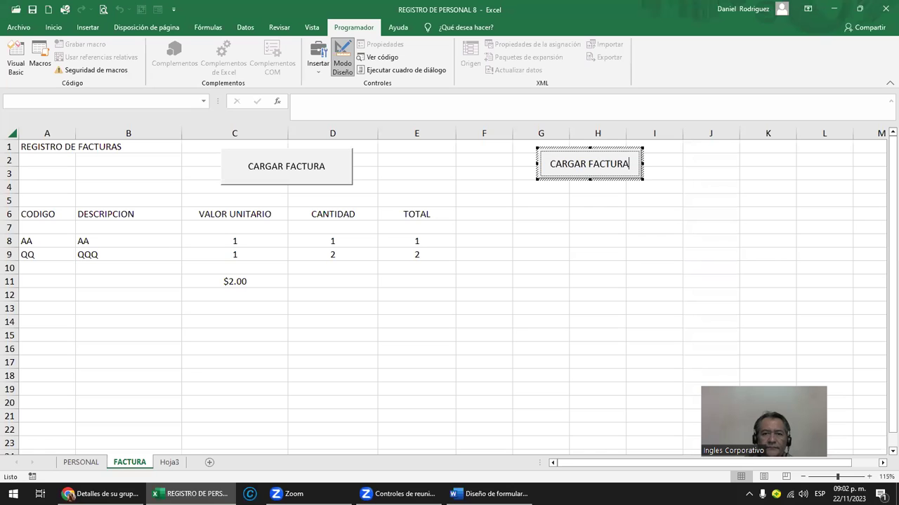
click(615, 256)
click(343, 60)
click(563, 168)
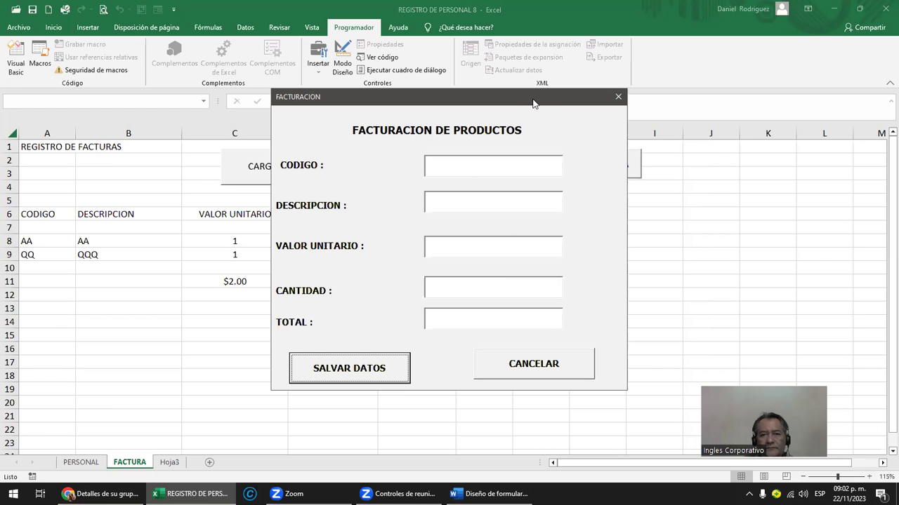
- Reposition the FACTURACION form on screen and close it
drag(533, 103, 584, 222)
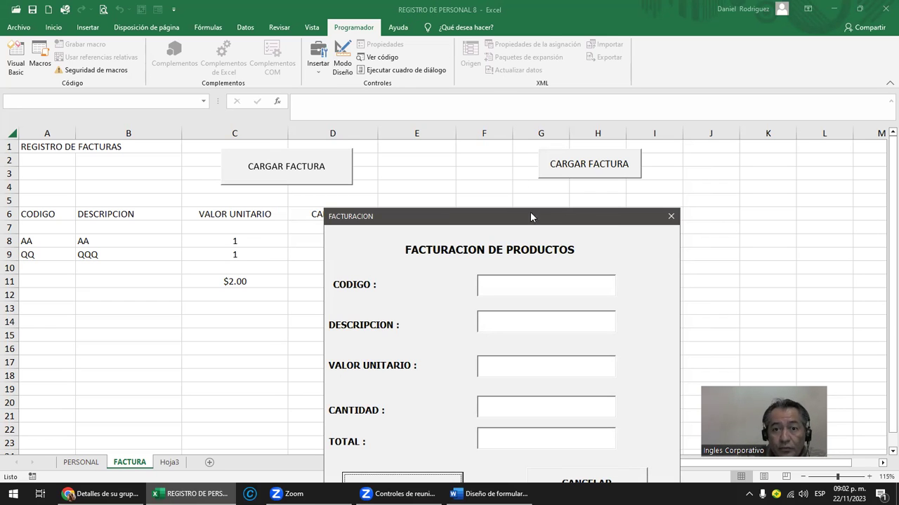
drag(521, 215, 537, 136)
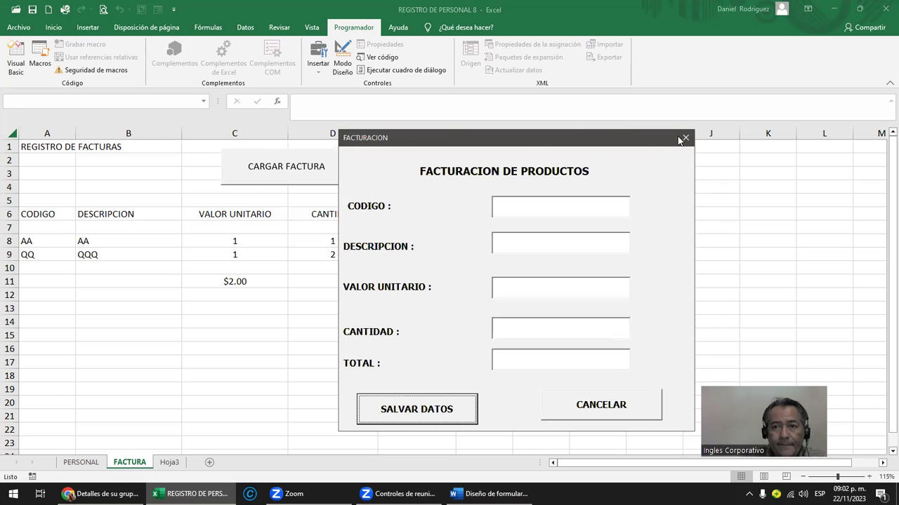
click(684, 139)
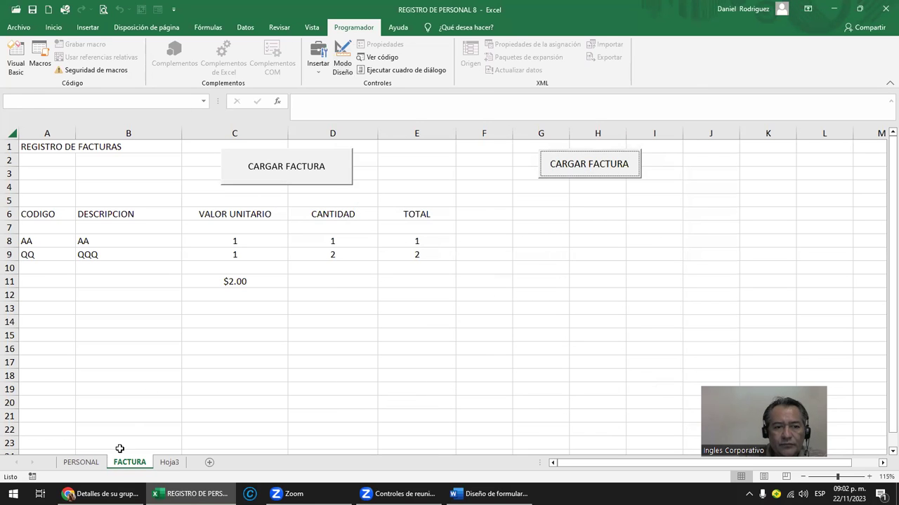
- Reopen the form from the new CARGAR FACTURA button, close it, and switch to the PERSONAL sheet
click(93, 467)
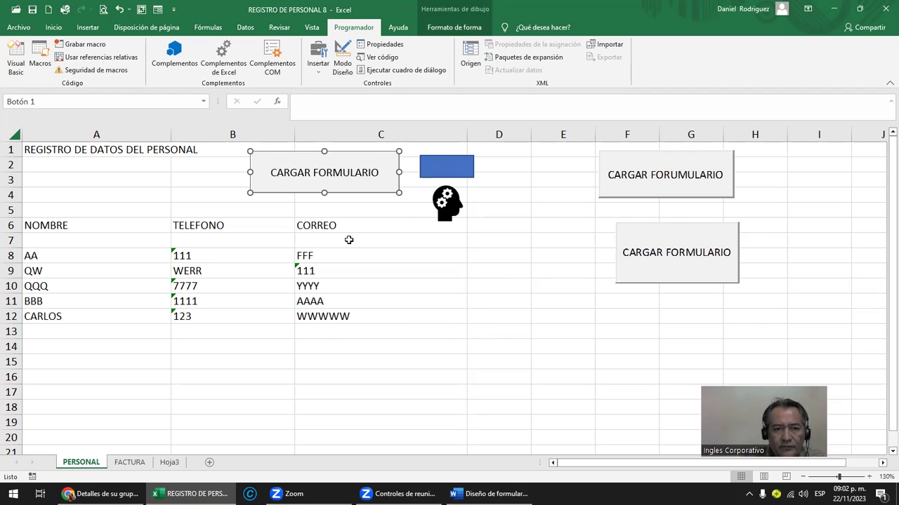
click(125, 463)
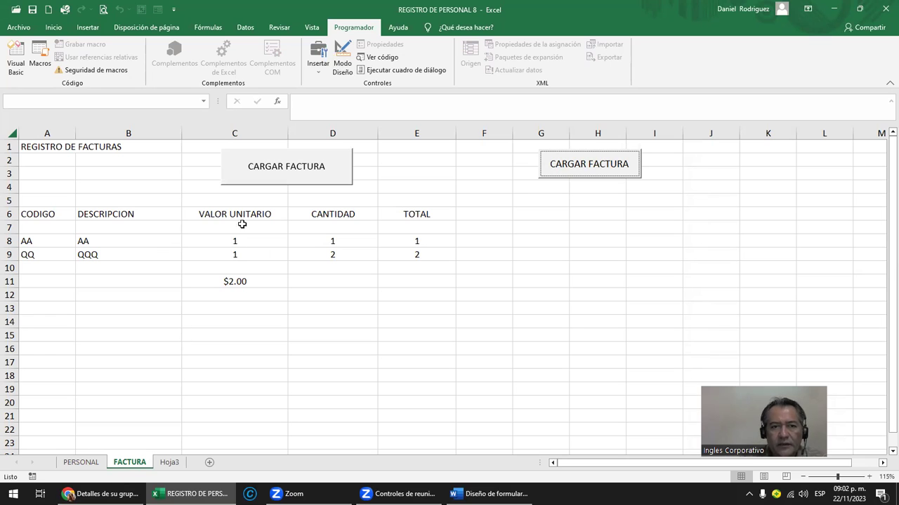
click(325, 180)
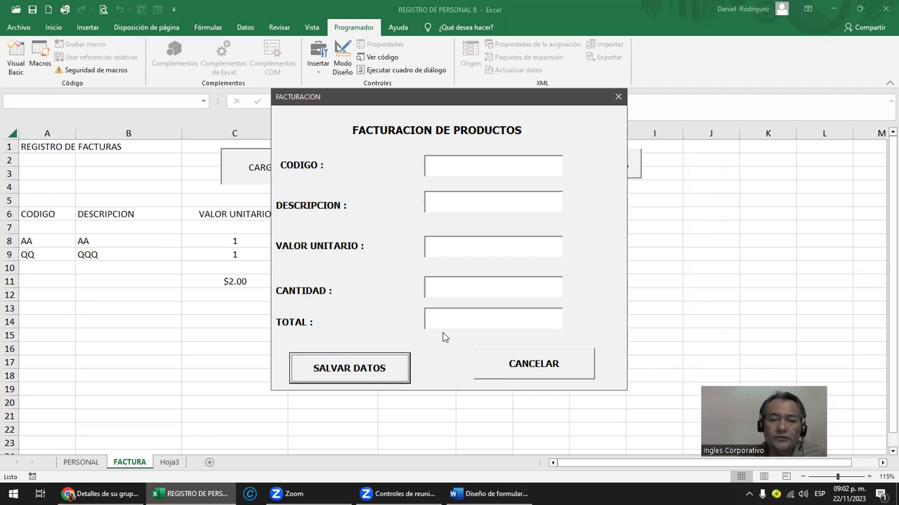
click(613, 98)
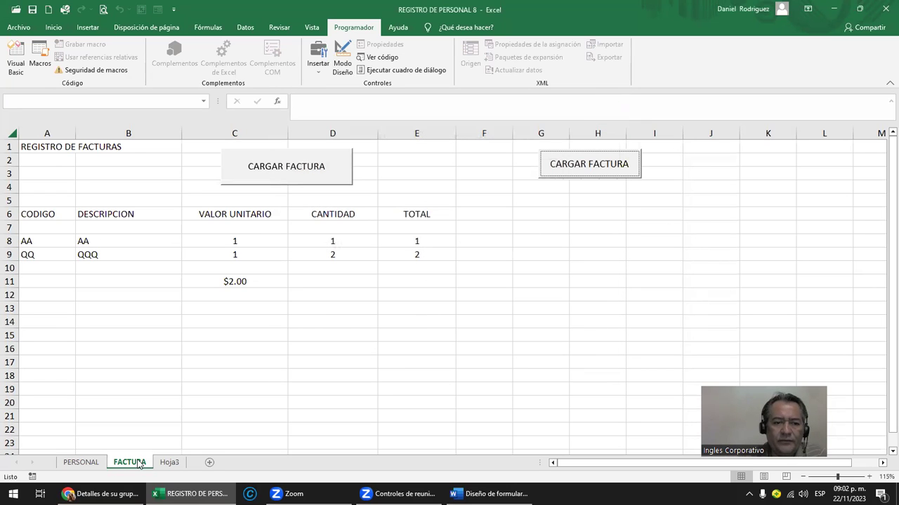
click(82, 463)
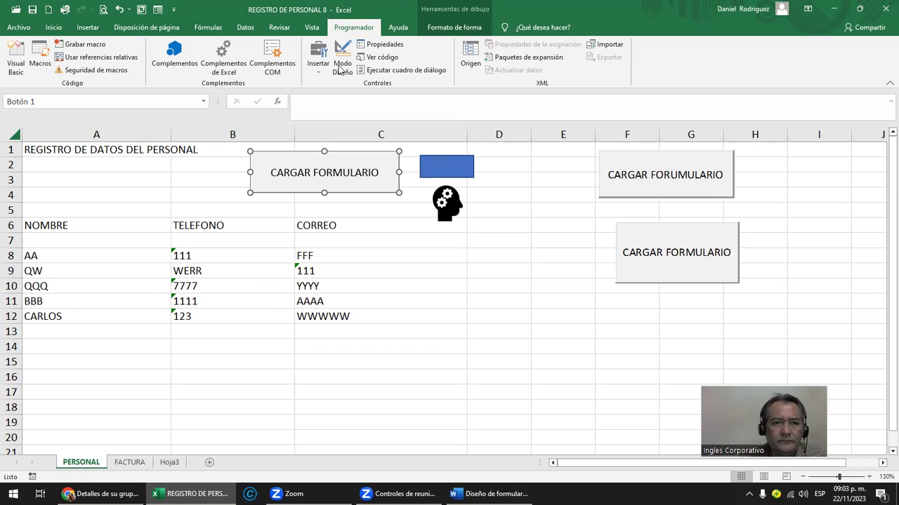
- Open the PERSONAL userform in the VBA editor and widen it to the right
click(15, 60)
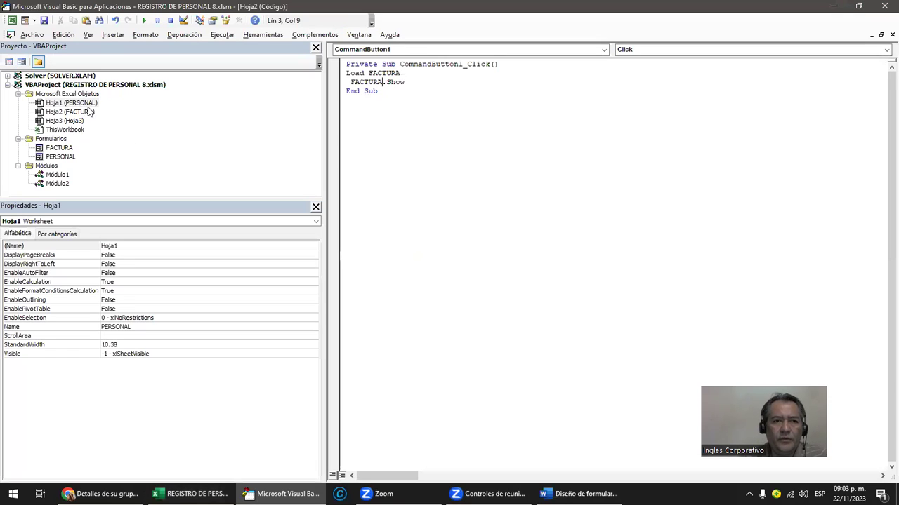
double_click(54, 157)
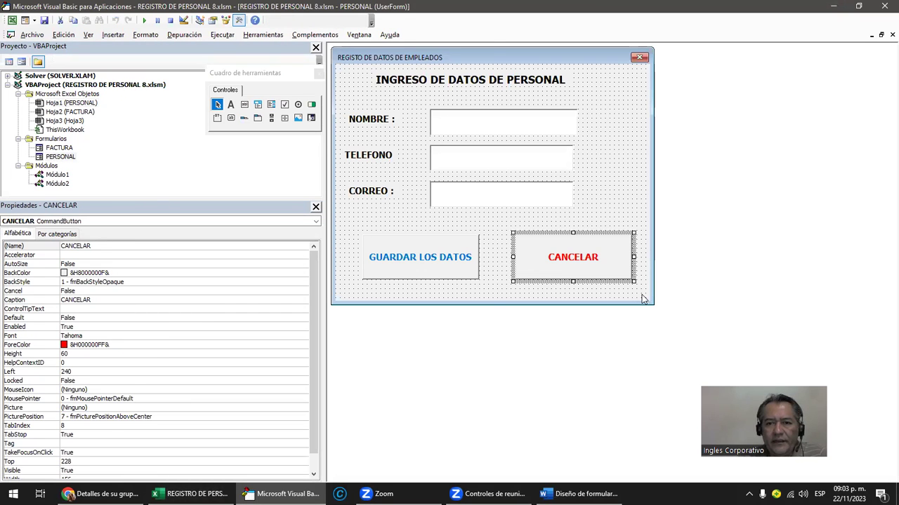
click(640, 204)
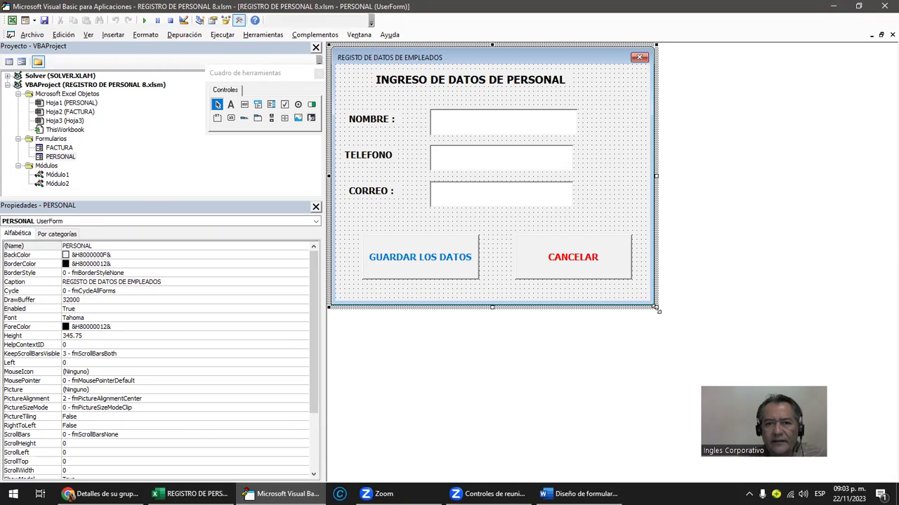
drag(657, 309, 740, 306)
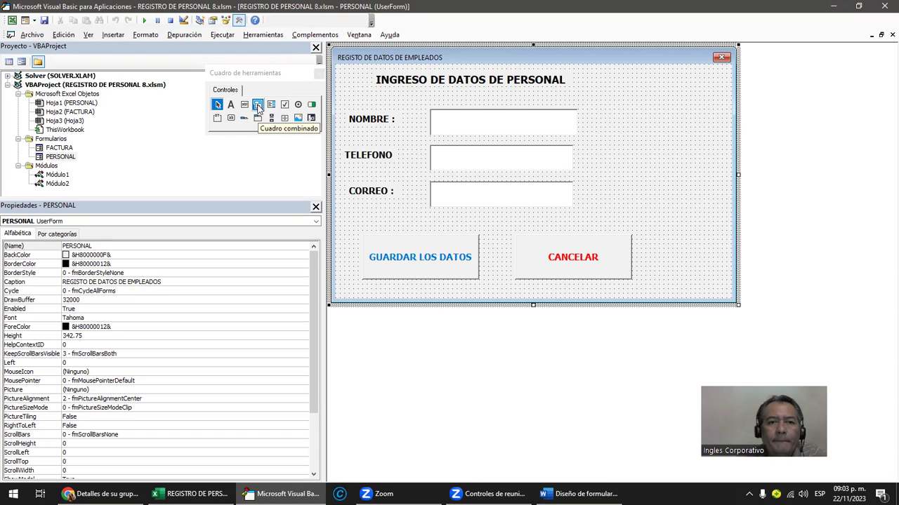
- Draw a ComboBox and a ListBox on the form's right side, then run the form
click(258, 105)
drag(646, 113, 705, 160)
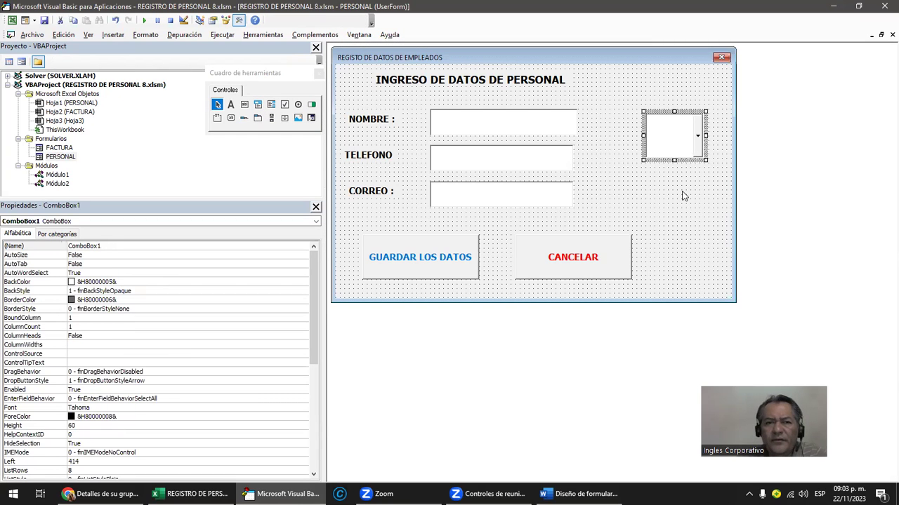
click(271, 107)
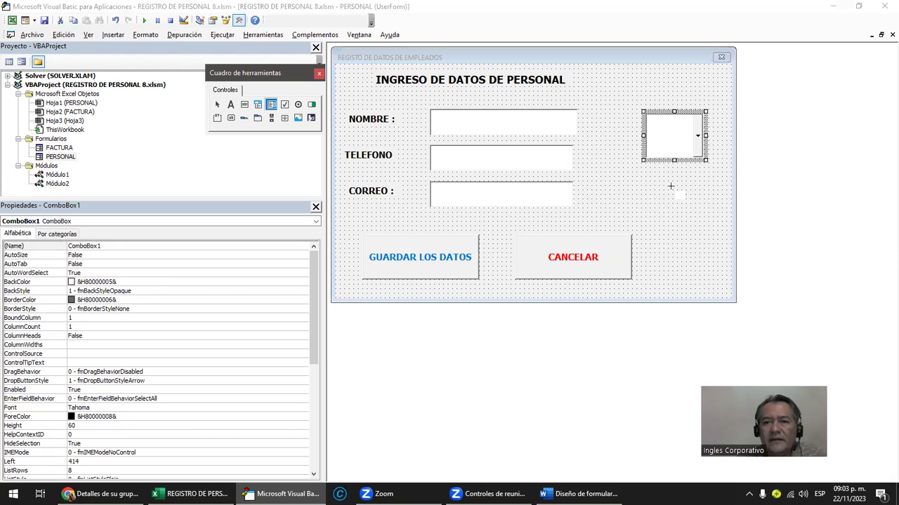
drag(648, 176, 705, 209)
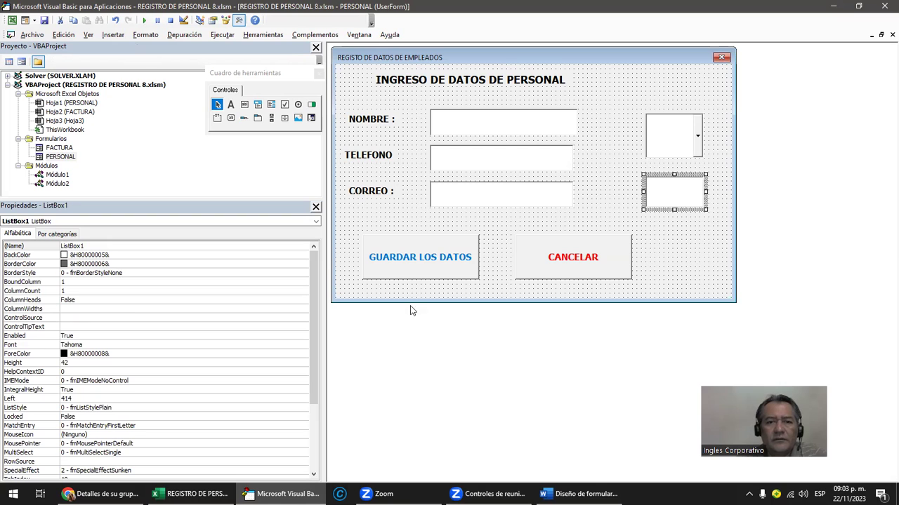
click(144, 20)
click(616, 201)
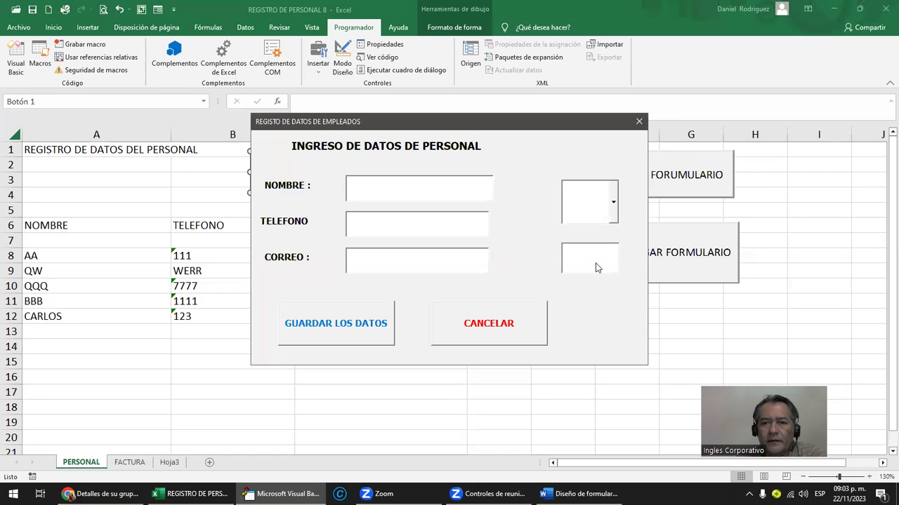
- Check the running form's empty combo box and list box, then close the form and the VBA editor
click(615, 205)
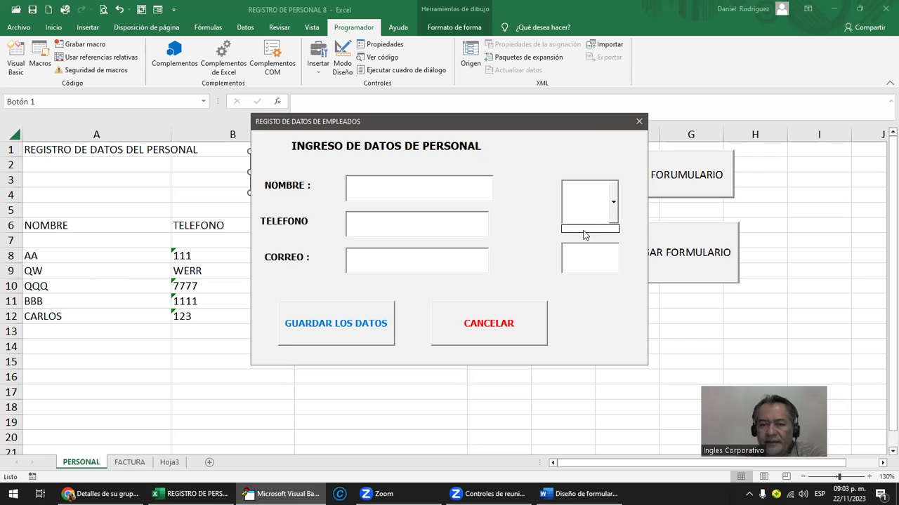
click(613, 206)
click(613, 206)
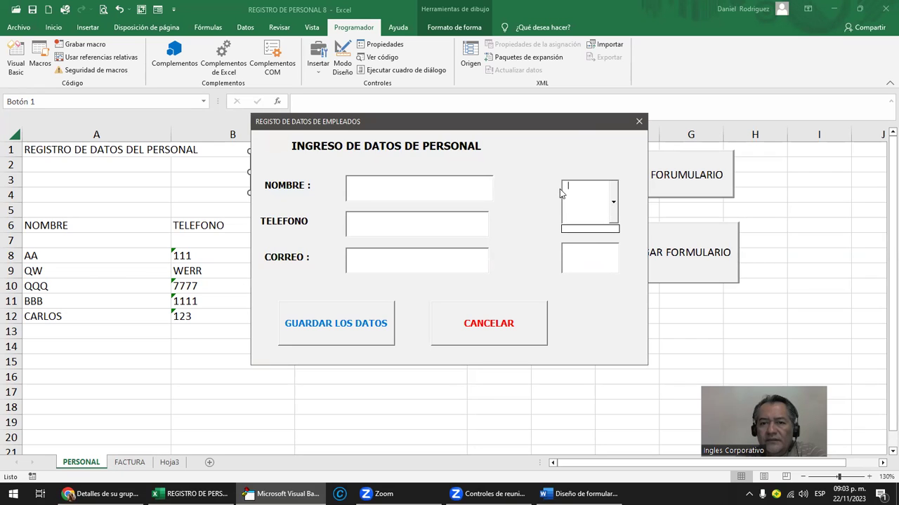
click(586, 250)
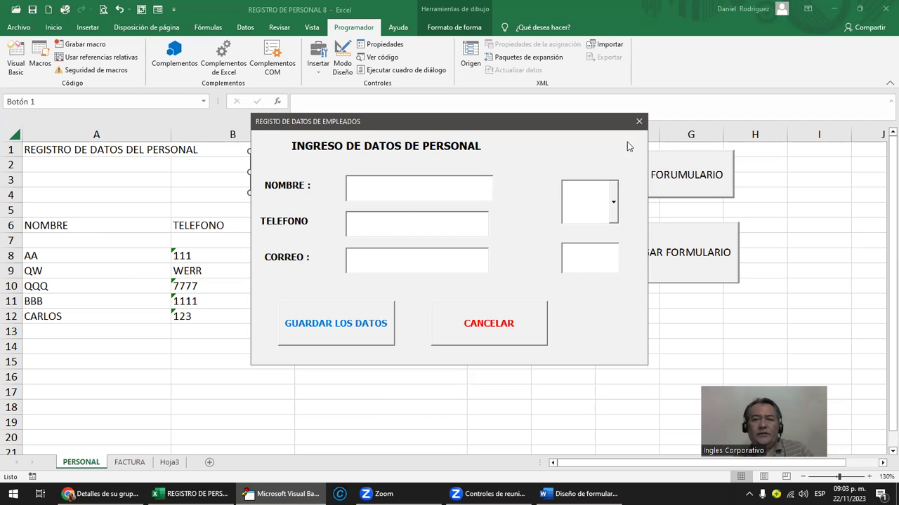
click(639, 122)
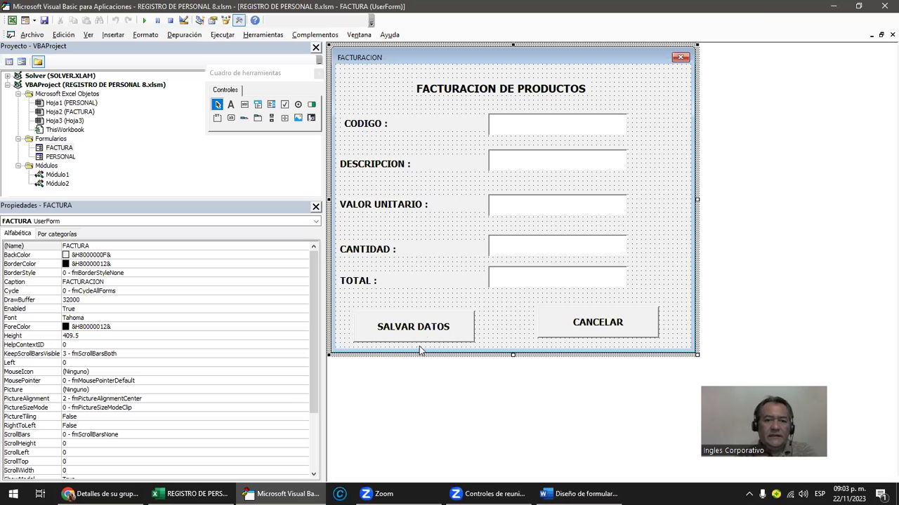
click(883, 6)
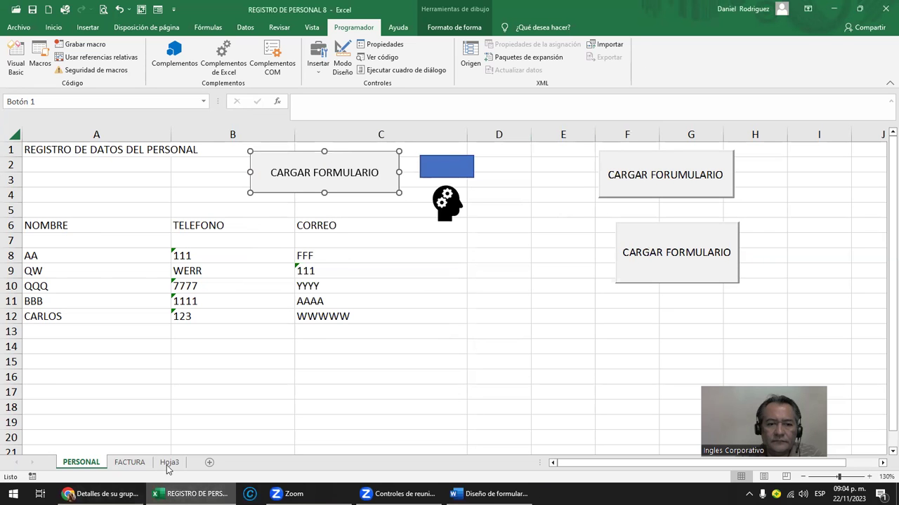
- Deselect the CARGAR FORMULARIO button and put the Hoja3 tab name into edit mode
click(641, 234)
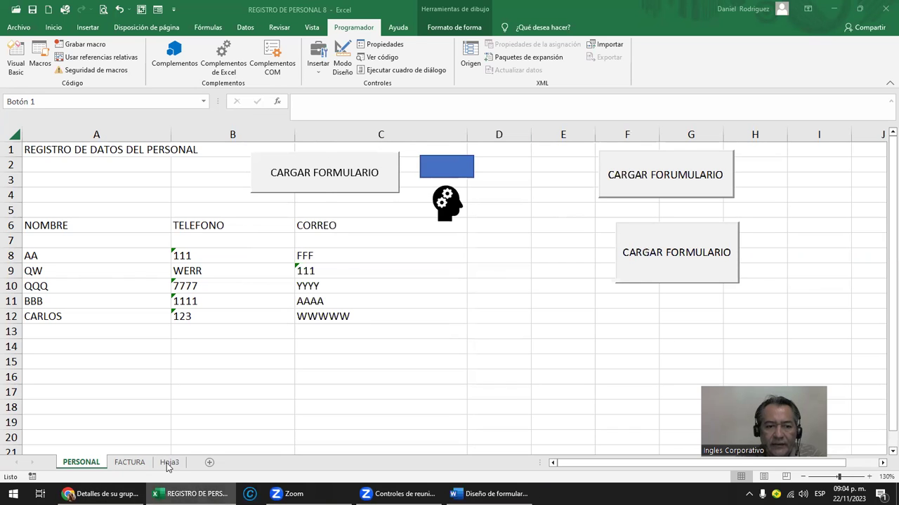
double_click(169, 463)
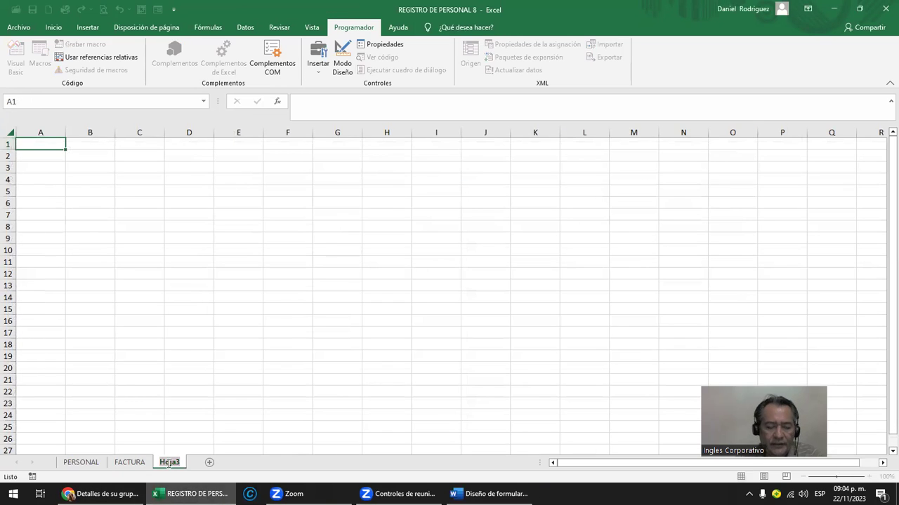
- Rename the Hoja3 sheet tab to ZONA
text(ZCMA)
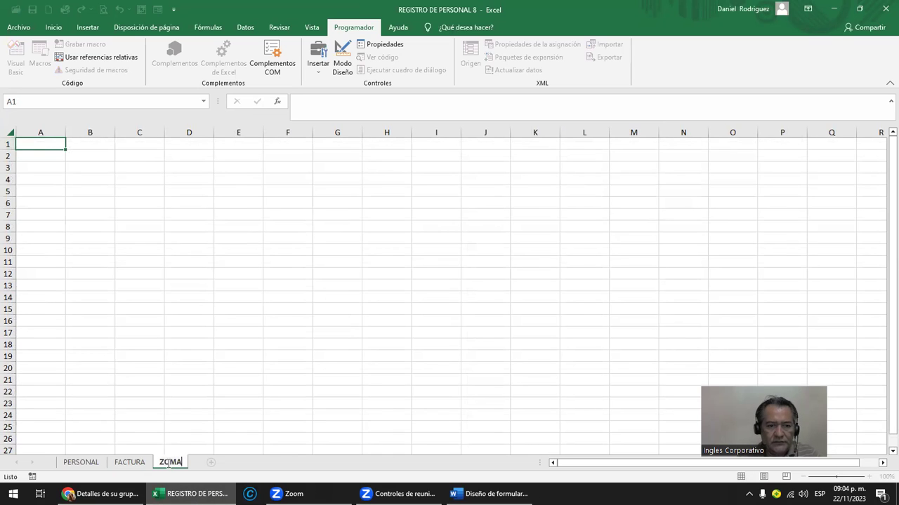
key(BackSpace)
key(BackSpace)
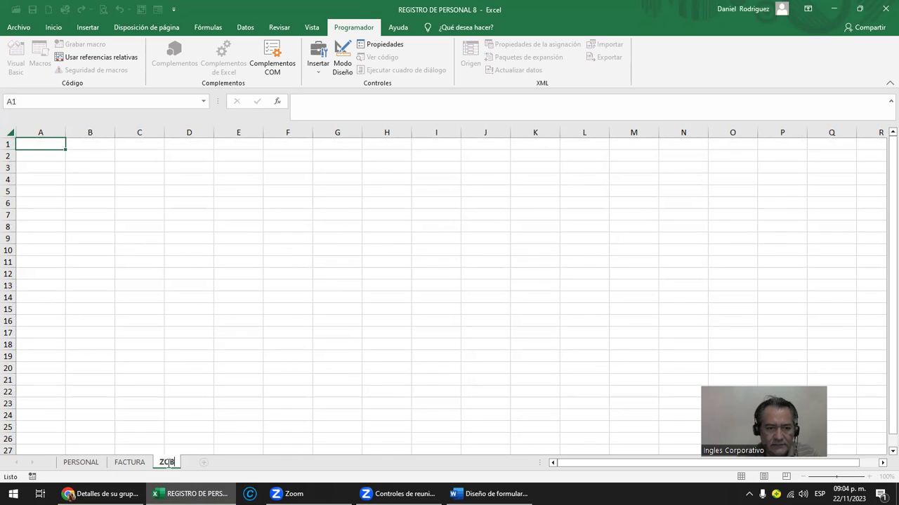
text(NAS)
key(BackSpace)
key(Return)
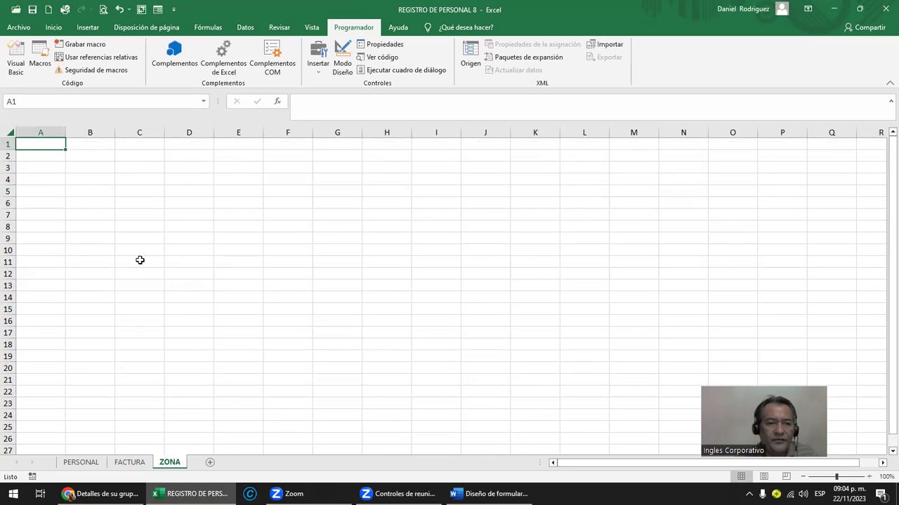
- Enter ZONA, CENTRAL, OCCIDENTAL and ORIENTAL in A1:A4 and widen column A to fit
scroll(140, 261, up, 1)
scroll(110, 313, up, 5)
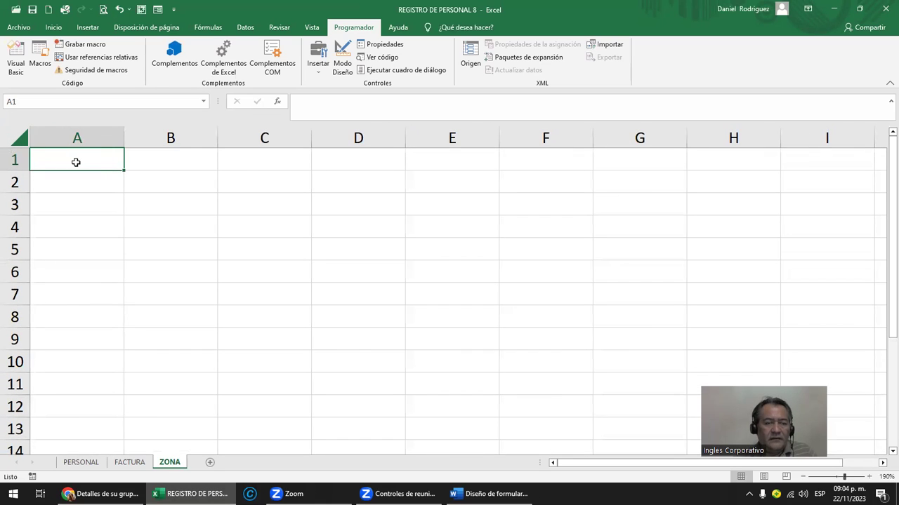
text(ZONA)
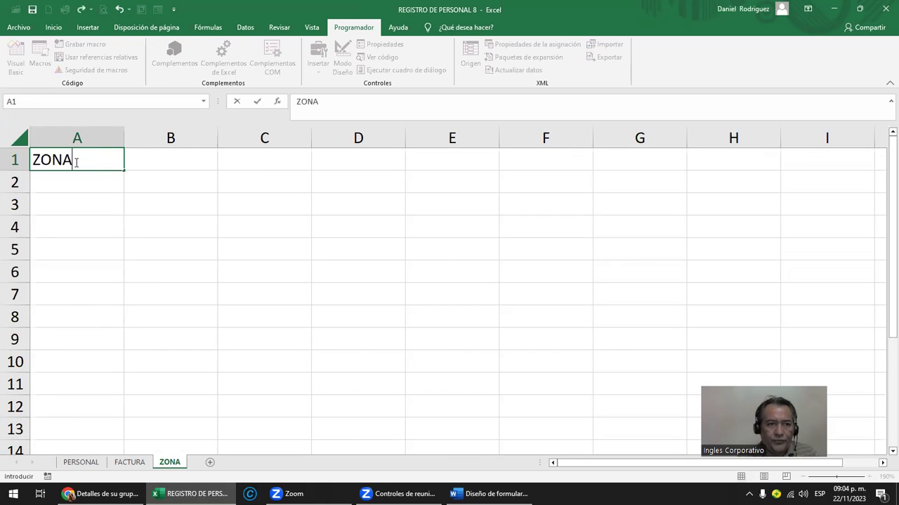
key(Return)
text(C)
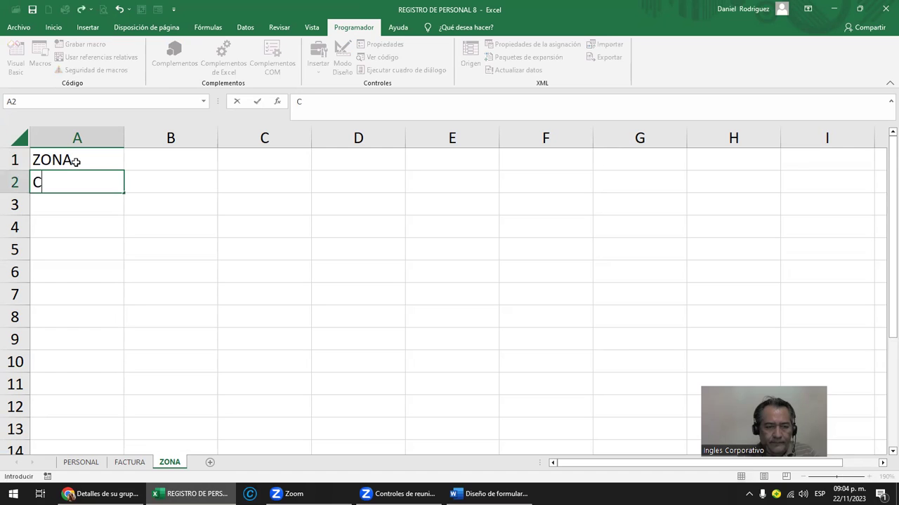
text(ENTRAL)
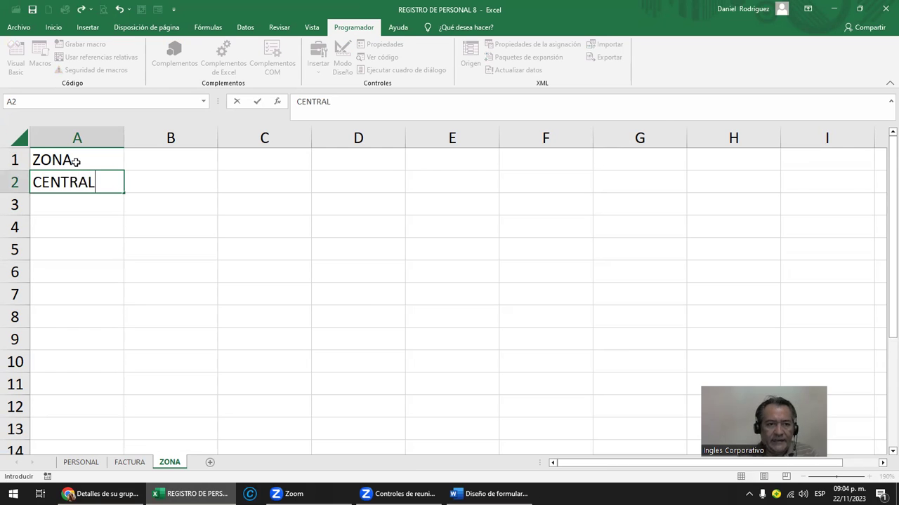
key(Return)
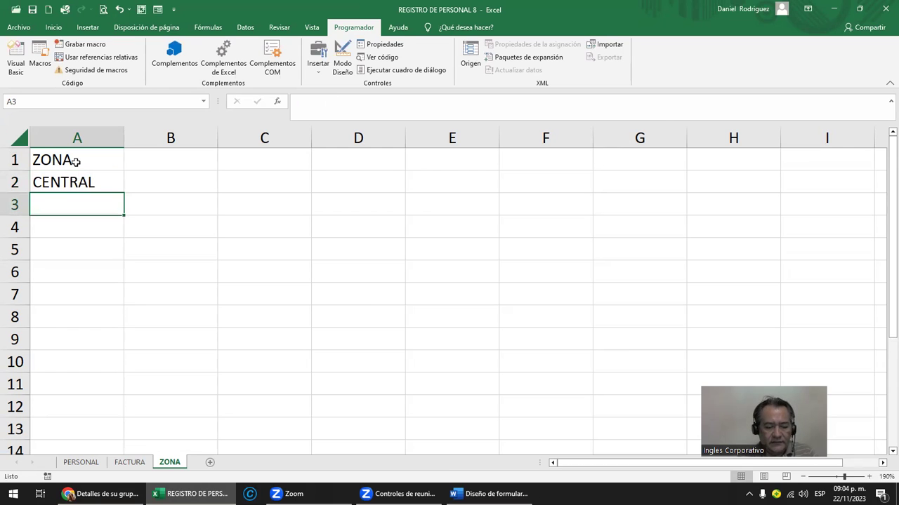
text(OCCIDENTAL)
key(Return)
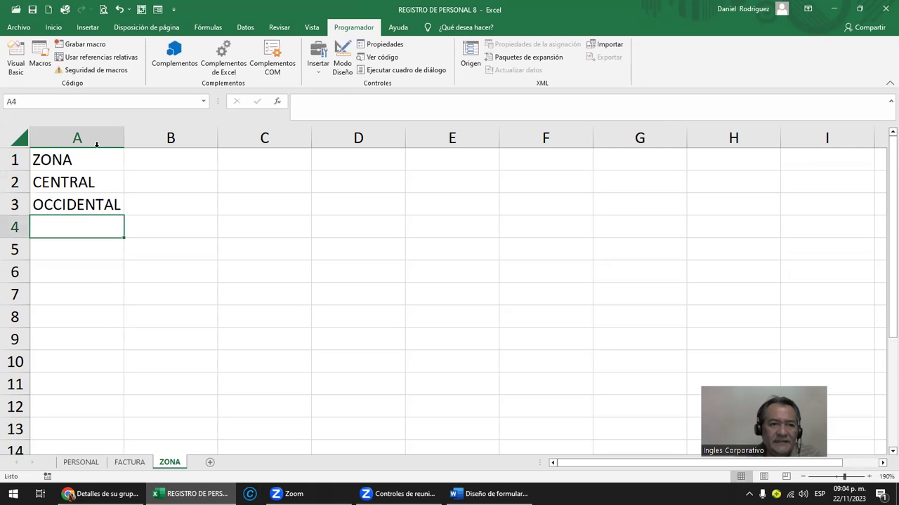
drag(123, 138, 154, 138)
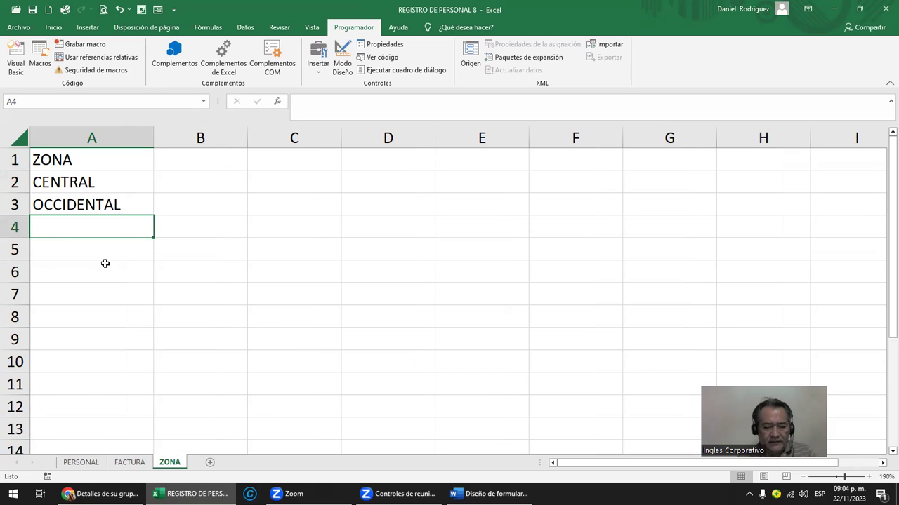
text(ORIENTAL)
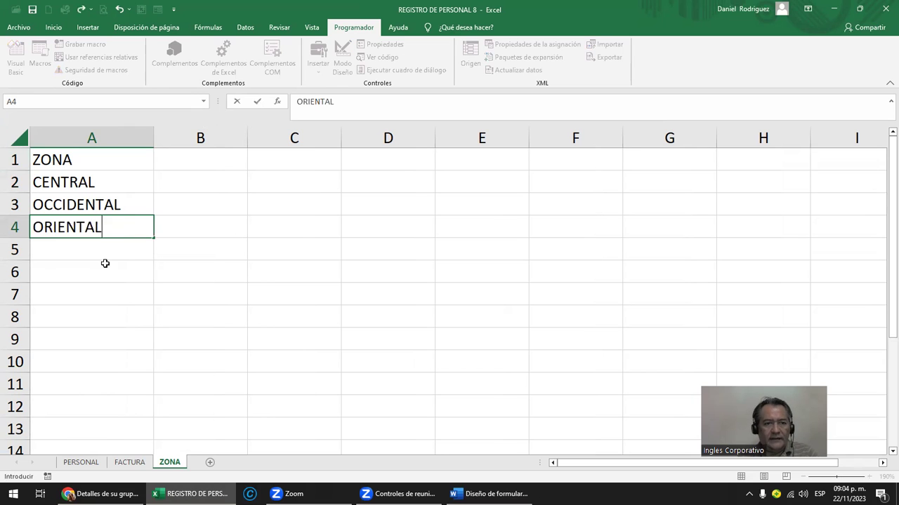
key(Return)
- Name the range A2:A4 ZONAS in the Name Box and verify the name selects it
click(102, 163)
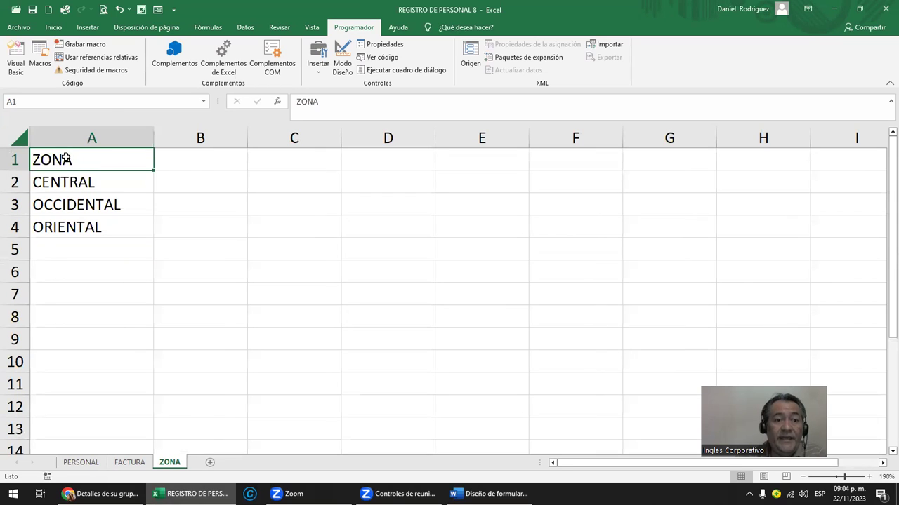
drag(75, 181, 73, 226)
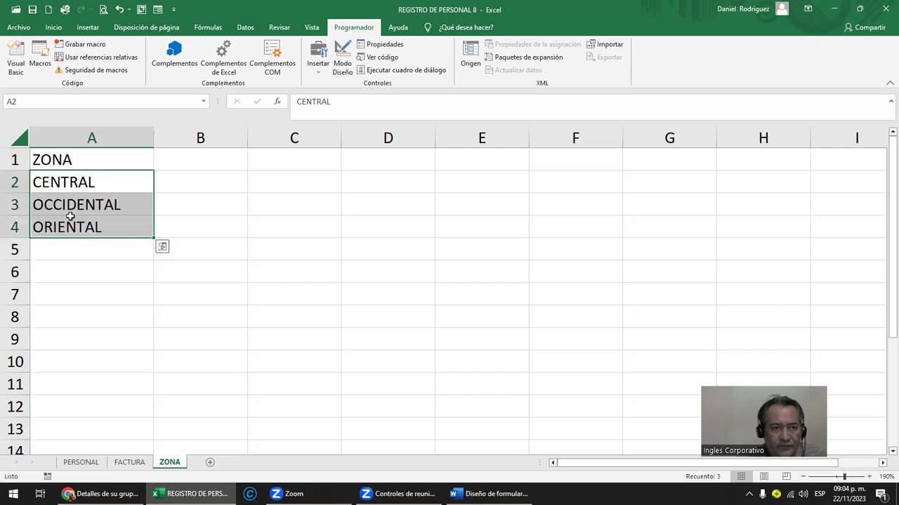
click(35, 103)
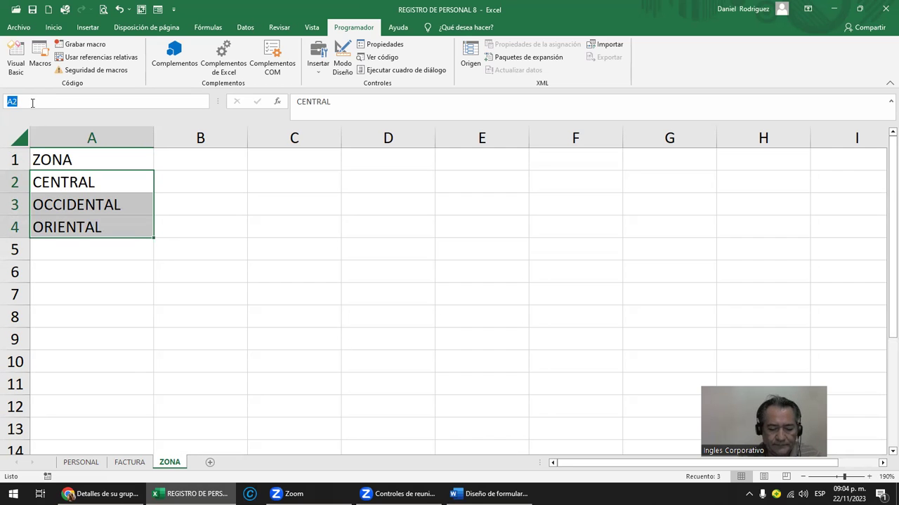
text(ZON)
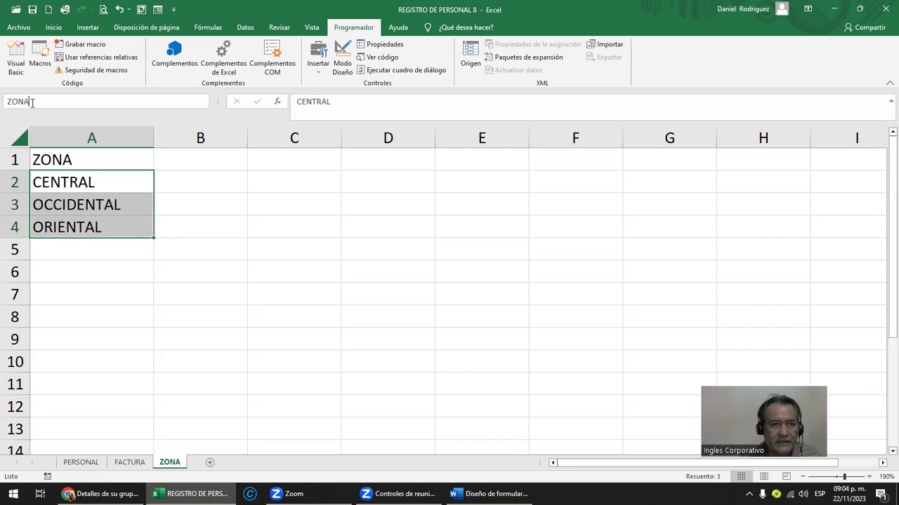
key(Return)
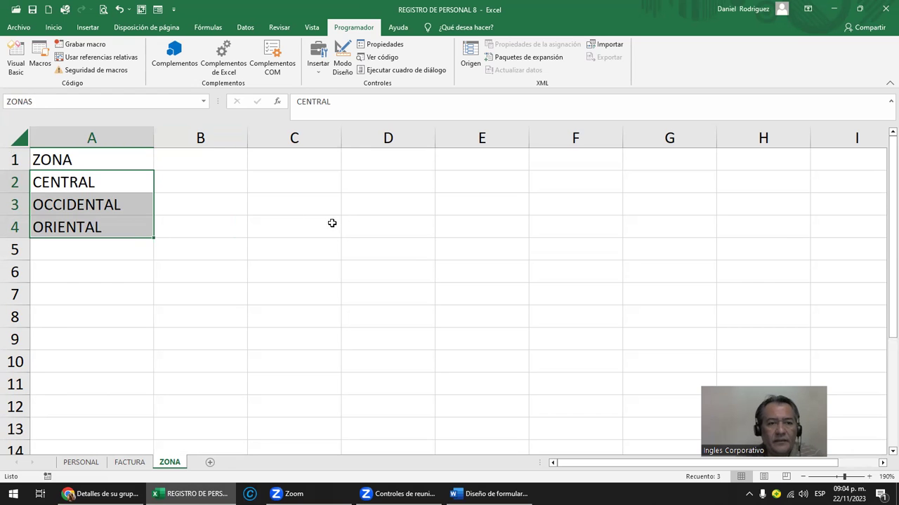
click(330, 222)
click(202, 101)
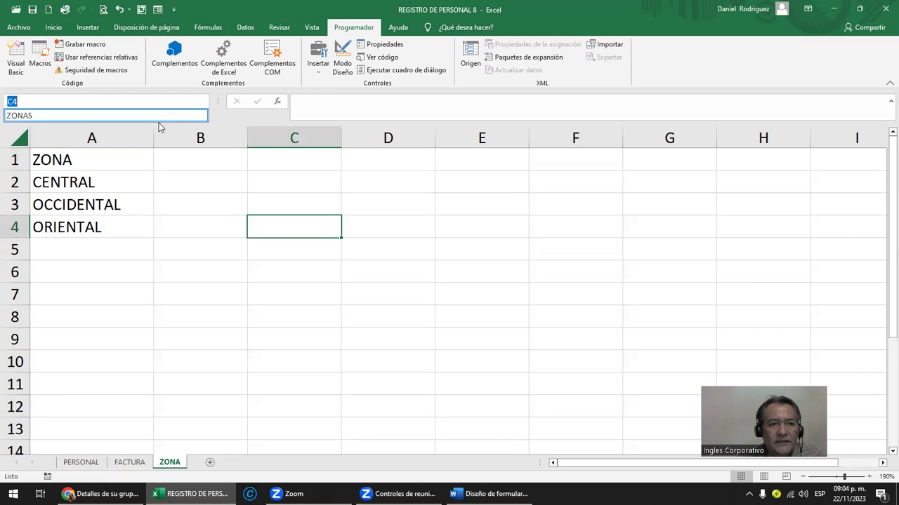
click(96, 123)
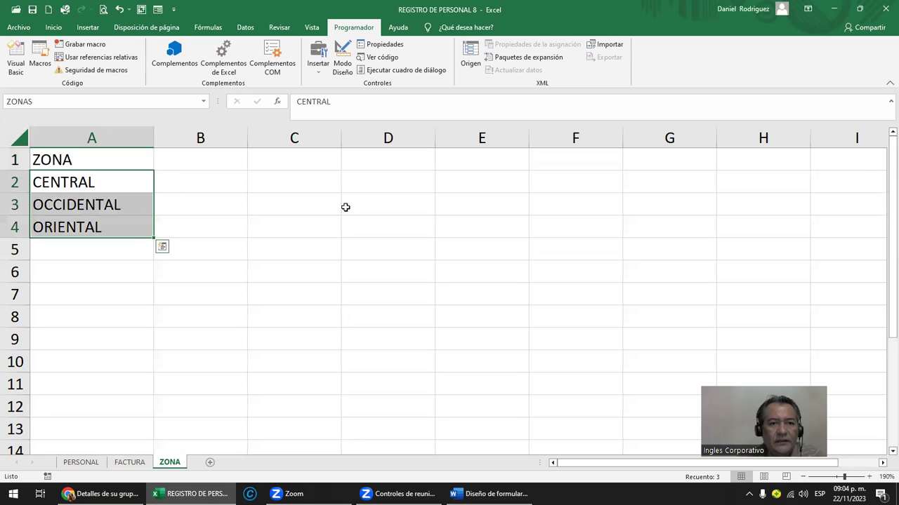
click(379, 180)
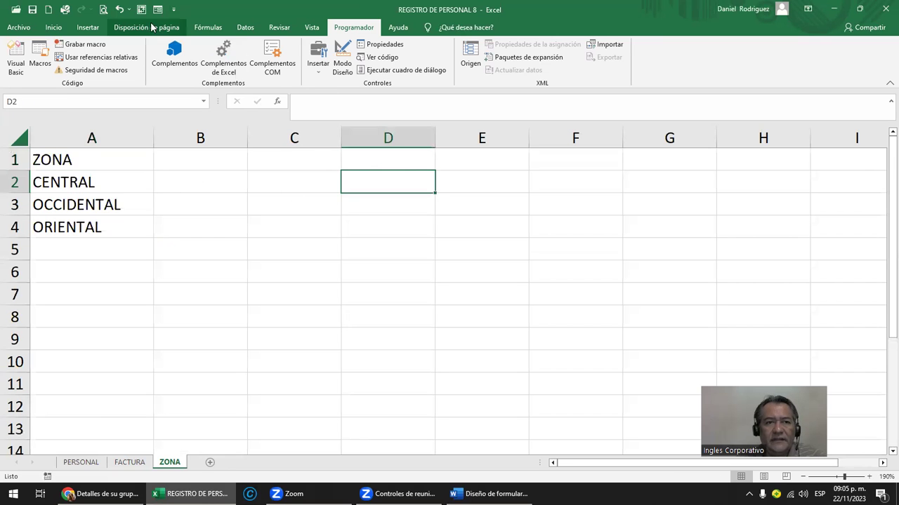
- Show the Datos tab tools and select cell C1 for the dropdown
drag(232, 9, 229, 102)
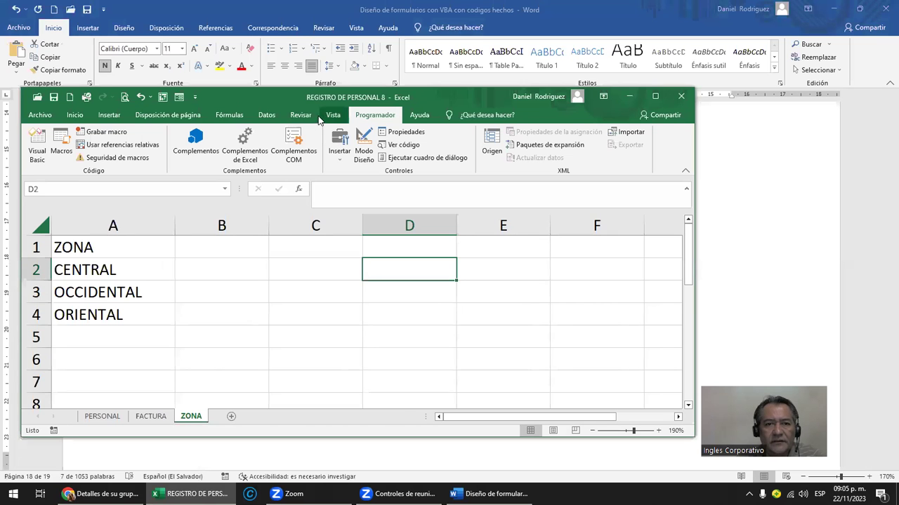
click(267, 116)
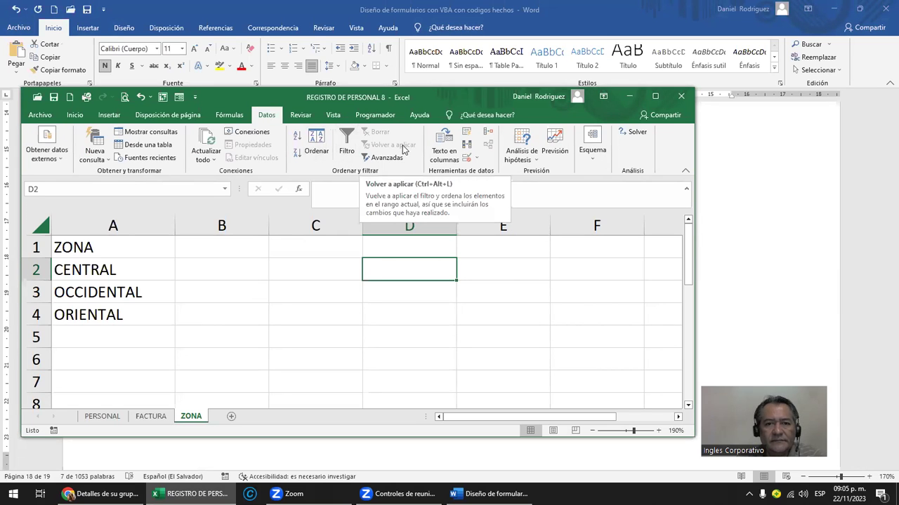
click(655, 96)
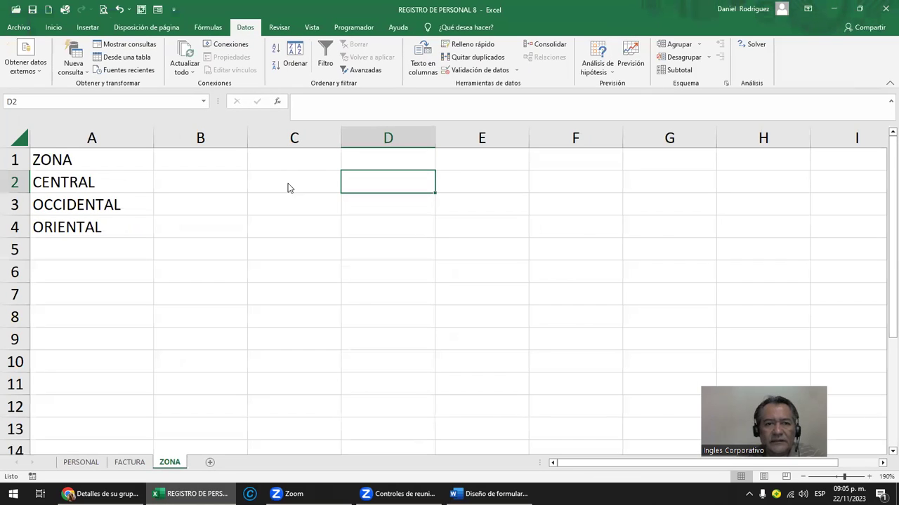
click(311, 158)
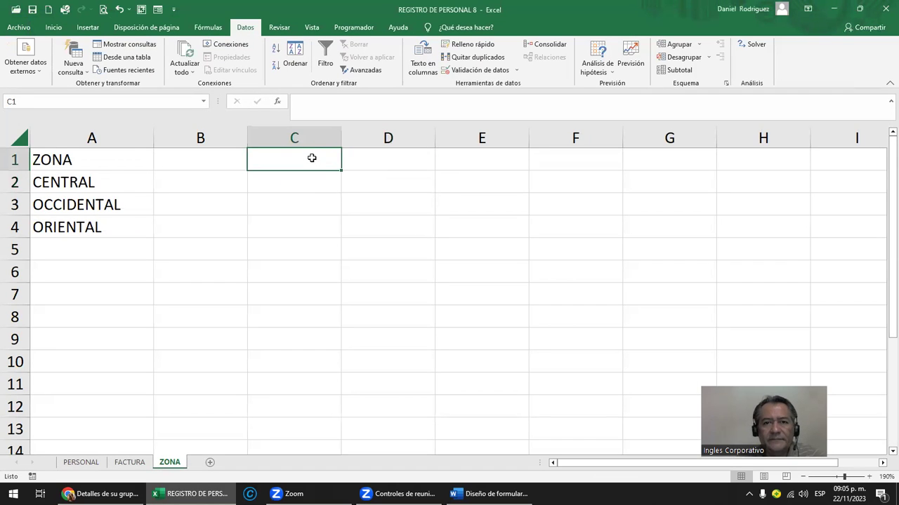
- Give C1 a List data validation with '=zona' as the source
click(480, 70)
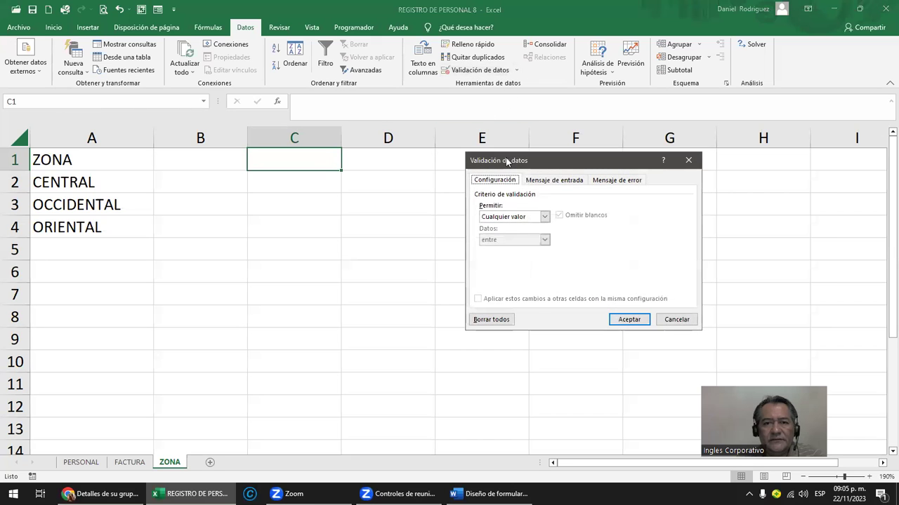
click(544, 217)
click(507, 245)
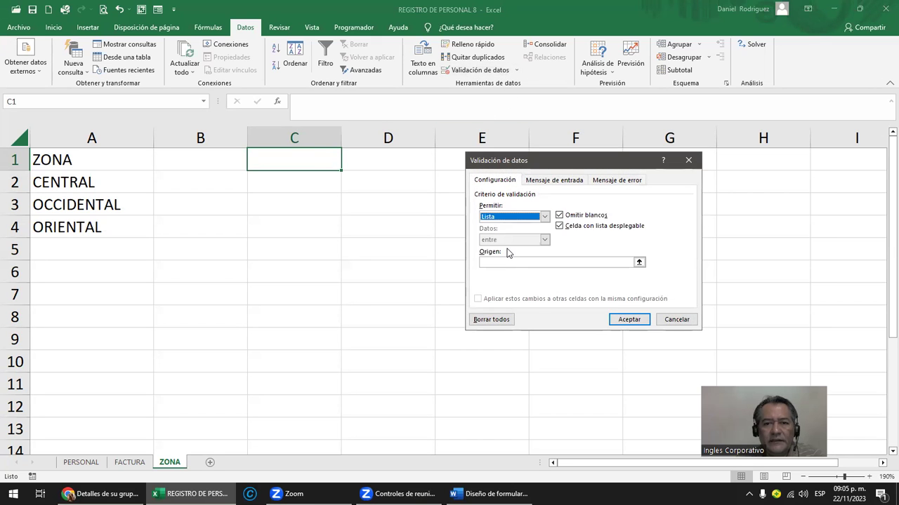
click(485, 263)
text(=zona)
key(Return)
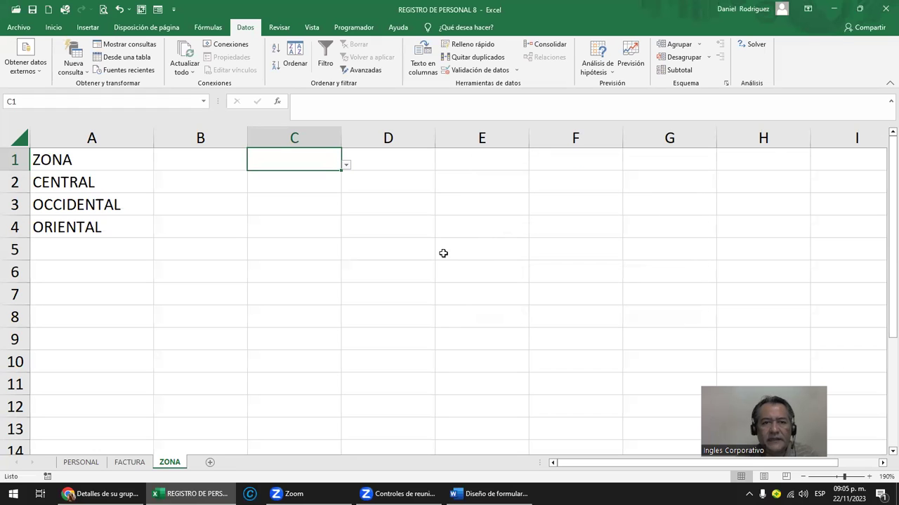
- Test C1's dropdown, which only offers the literal word ZONAS
click(346, 165)
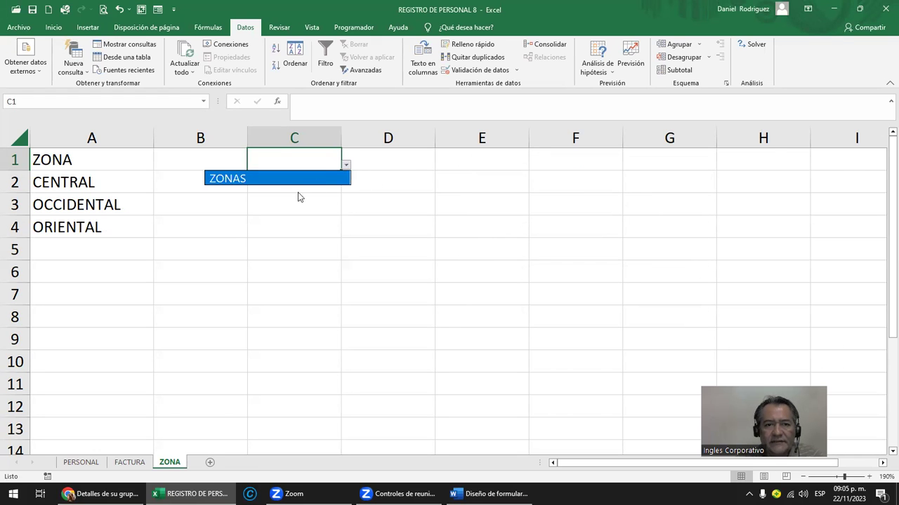
click(245, 180)
click(351, 172)
click(298, 166)
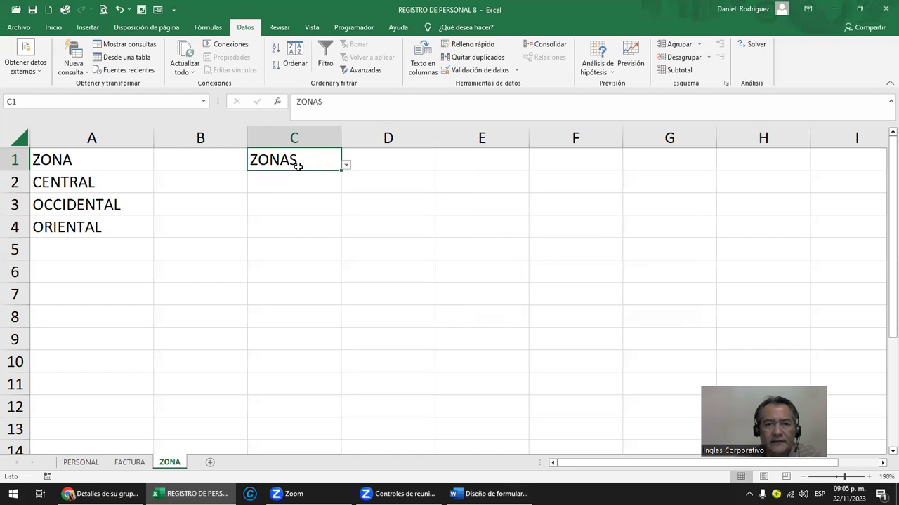
- Check the ZONAS named range by selecting it from the Name Box list
click(99, 181)
click(82, 159)
click(202, 102)
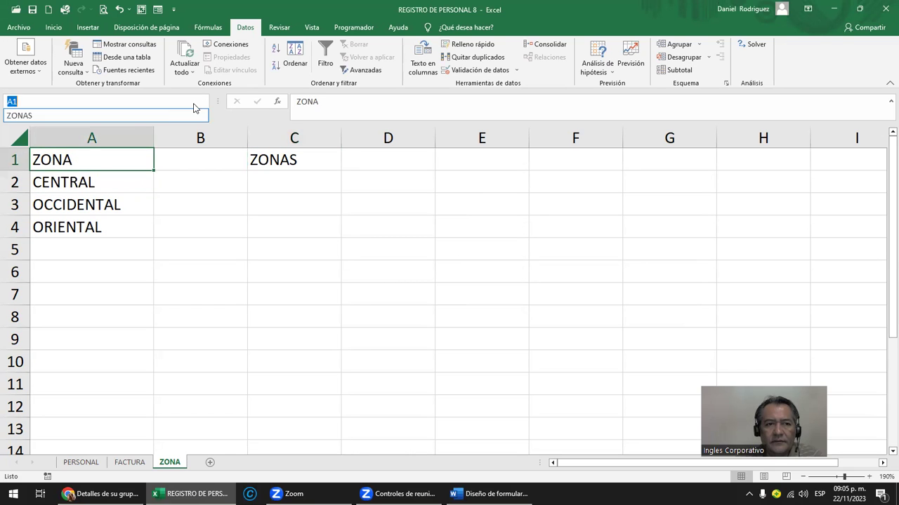
click(133, 118)
- Reopen C1's dropdown, then delete the ZONAS entry from C1
click(289, 156)
click(346, 165)
click(346, 164)
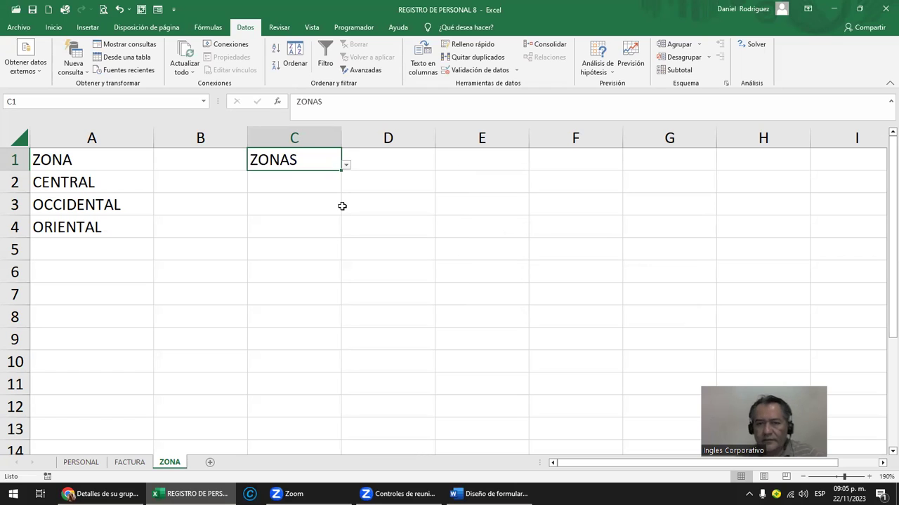
key(Delete)
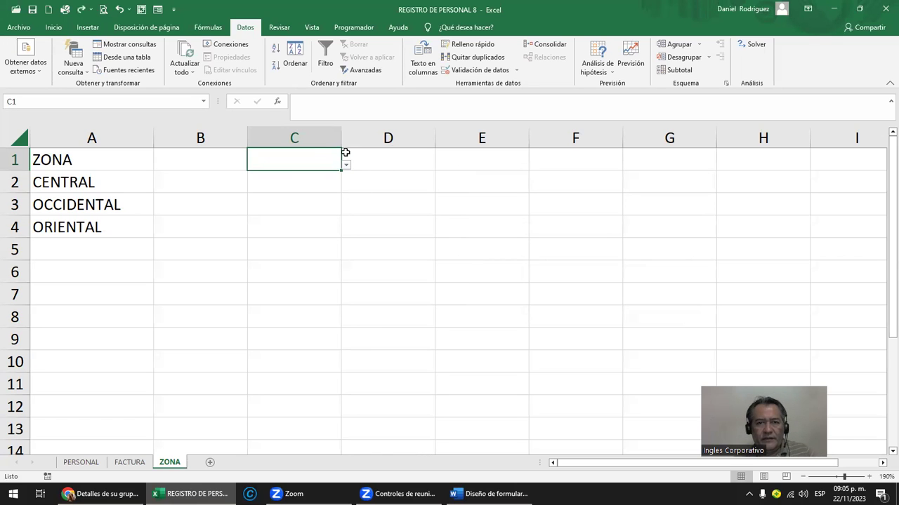
- Set C1's List validation source to A2:A4, confirming the dropdown offers CENTRAL, OCCIDENTAL and ORIENTAL
right_click(295, 139)
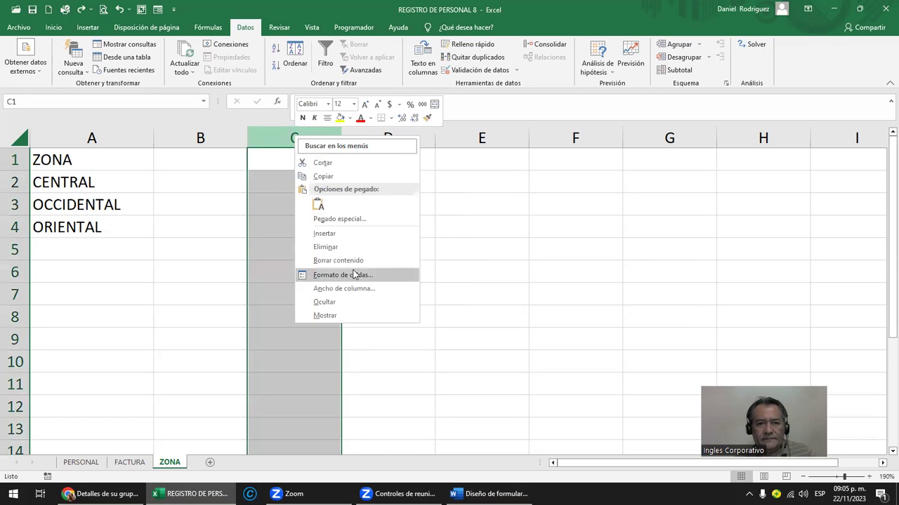
click(353, 250)
click(281, 166)
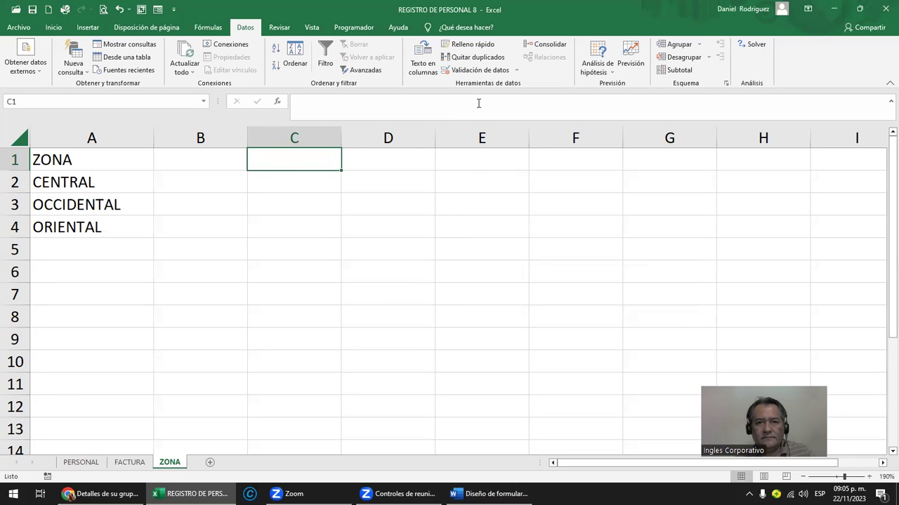
click(499, 73)
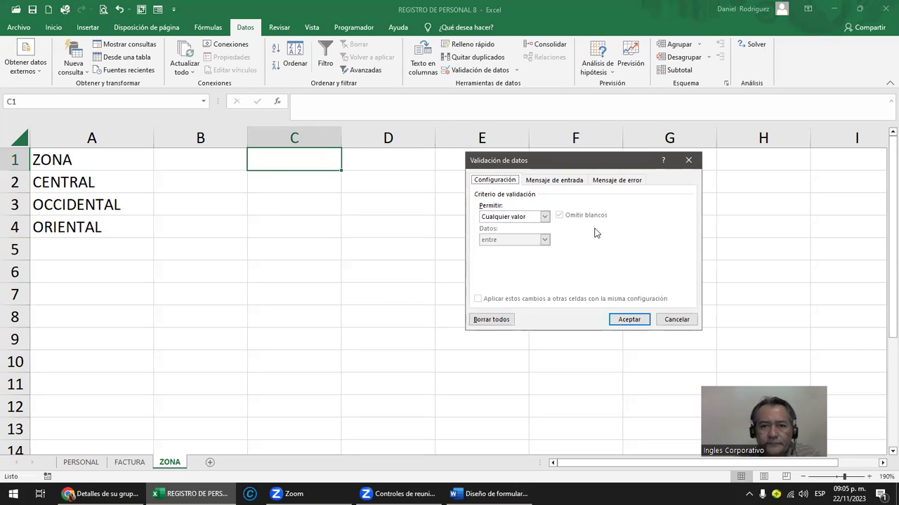
click(542, 218)
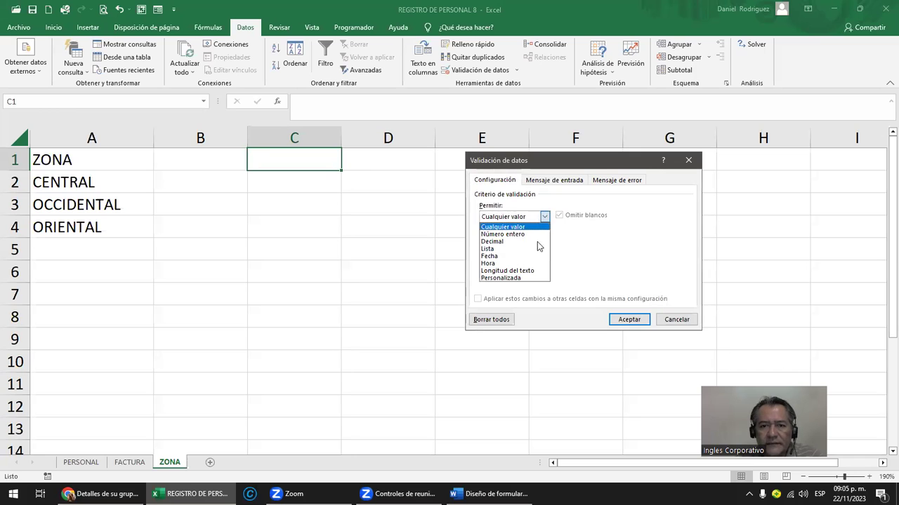
click(522, 249)
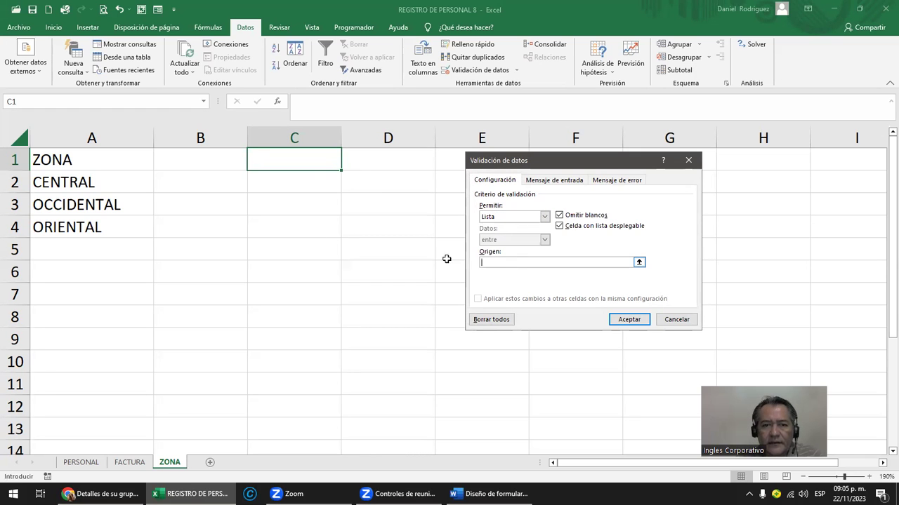
drag(105, 175, 114, 209)
drag(92, 177, 151, 223)
click(629, 320)
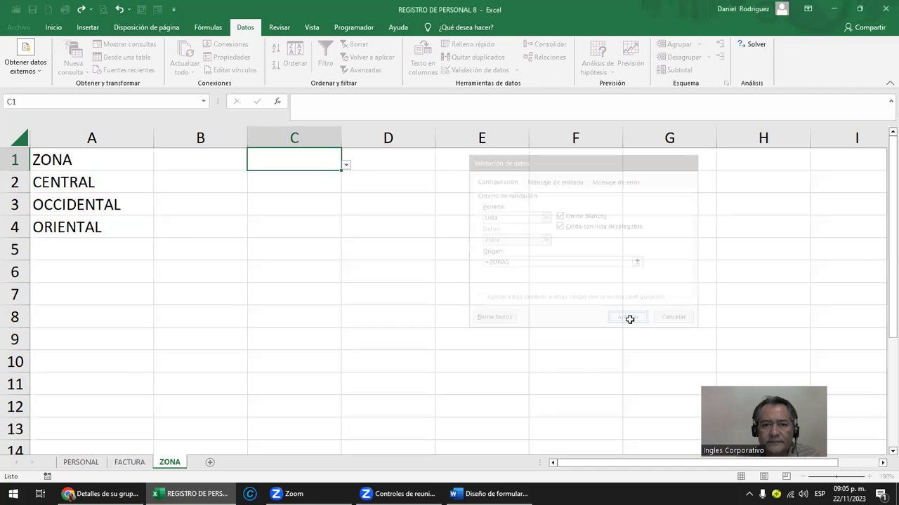
click(347, 166)
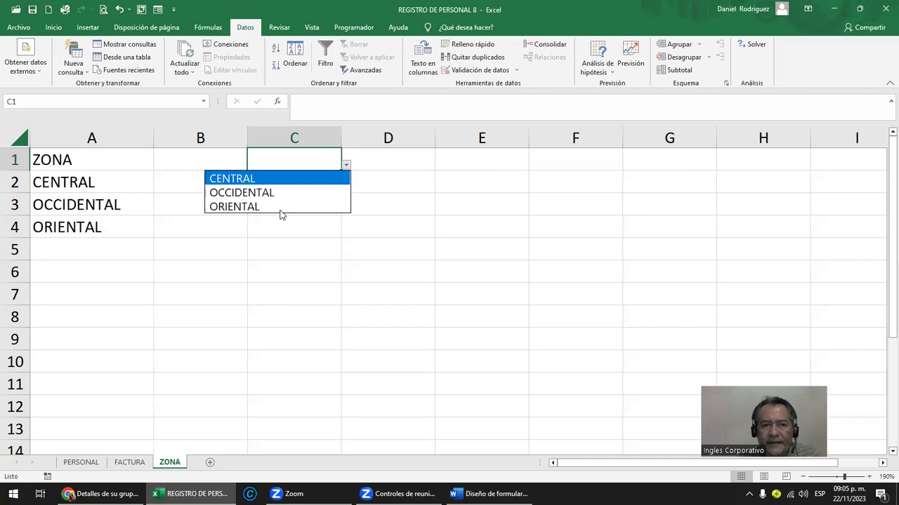
key(Escape)
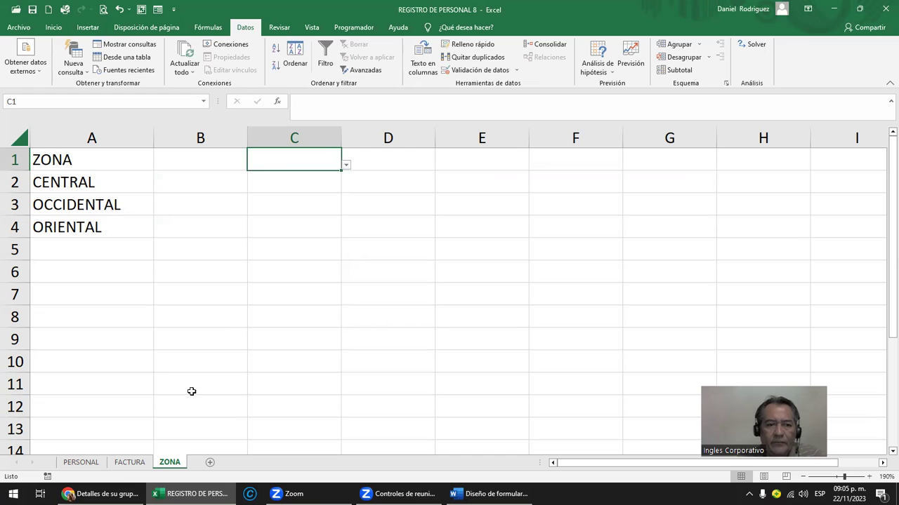
- On the PERSONAL sheet, open and close the CARGAR FORMULARIO entry form, then save the workbook
click(81, 462)
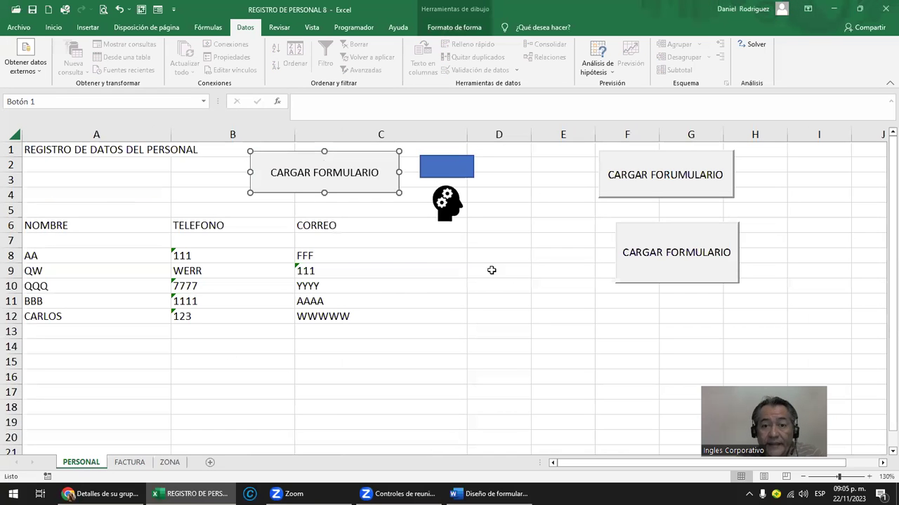
click(431, 284)
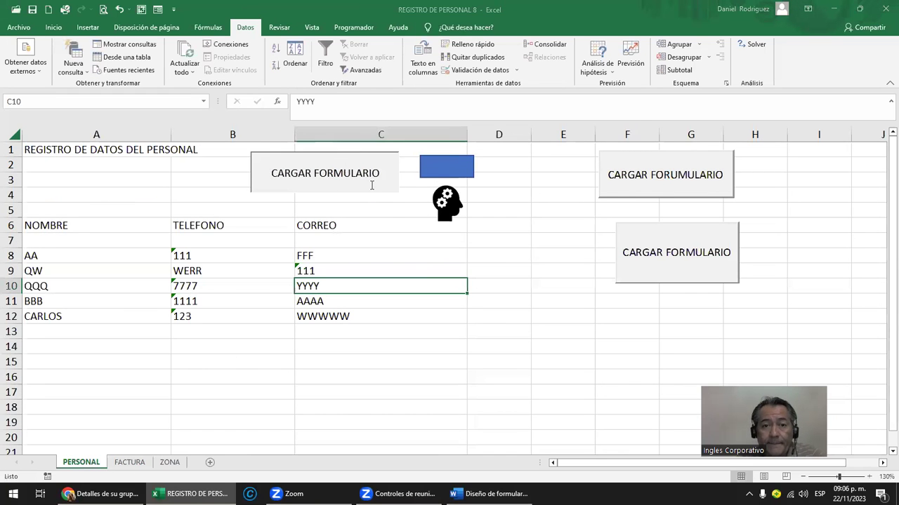
click(372, 186)
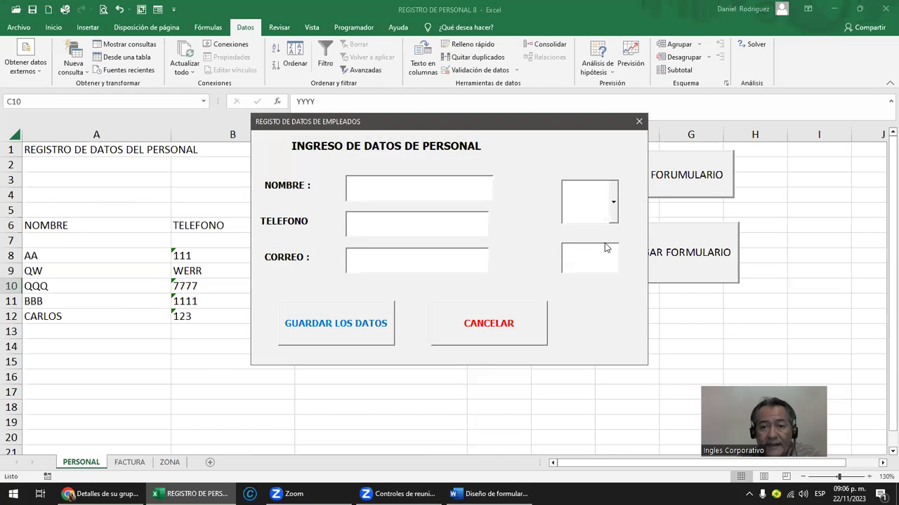
click(639, 122)
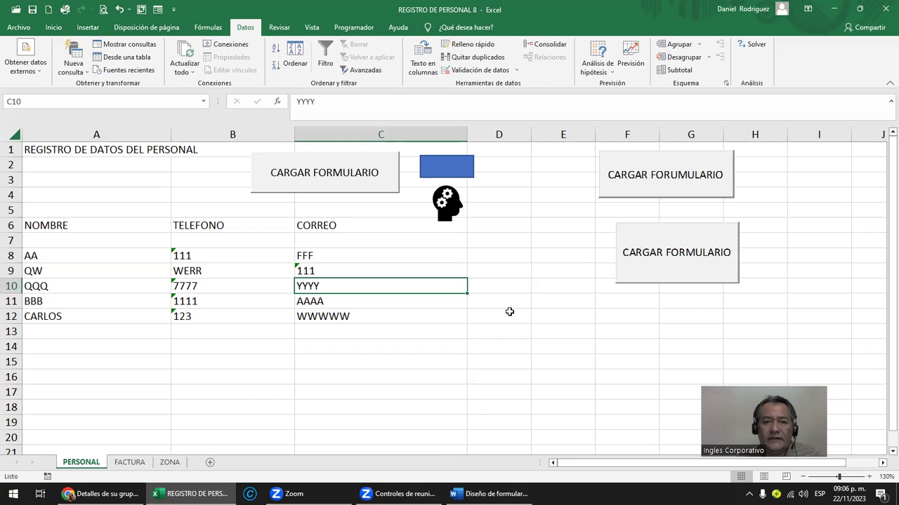
click(503, 230)
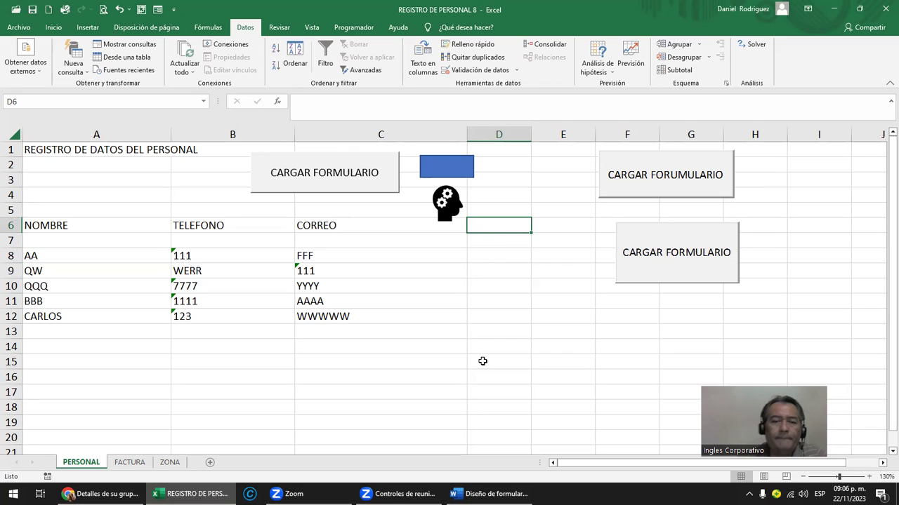
click(32, 9)
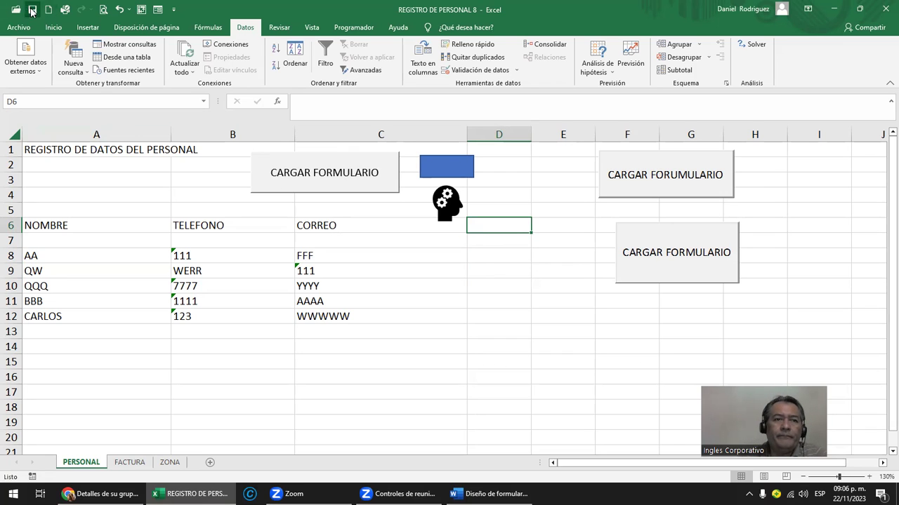